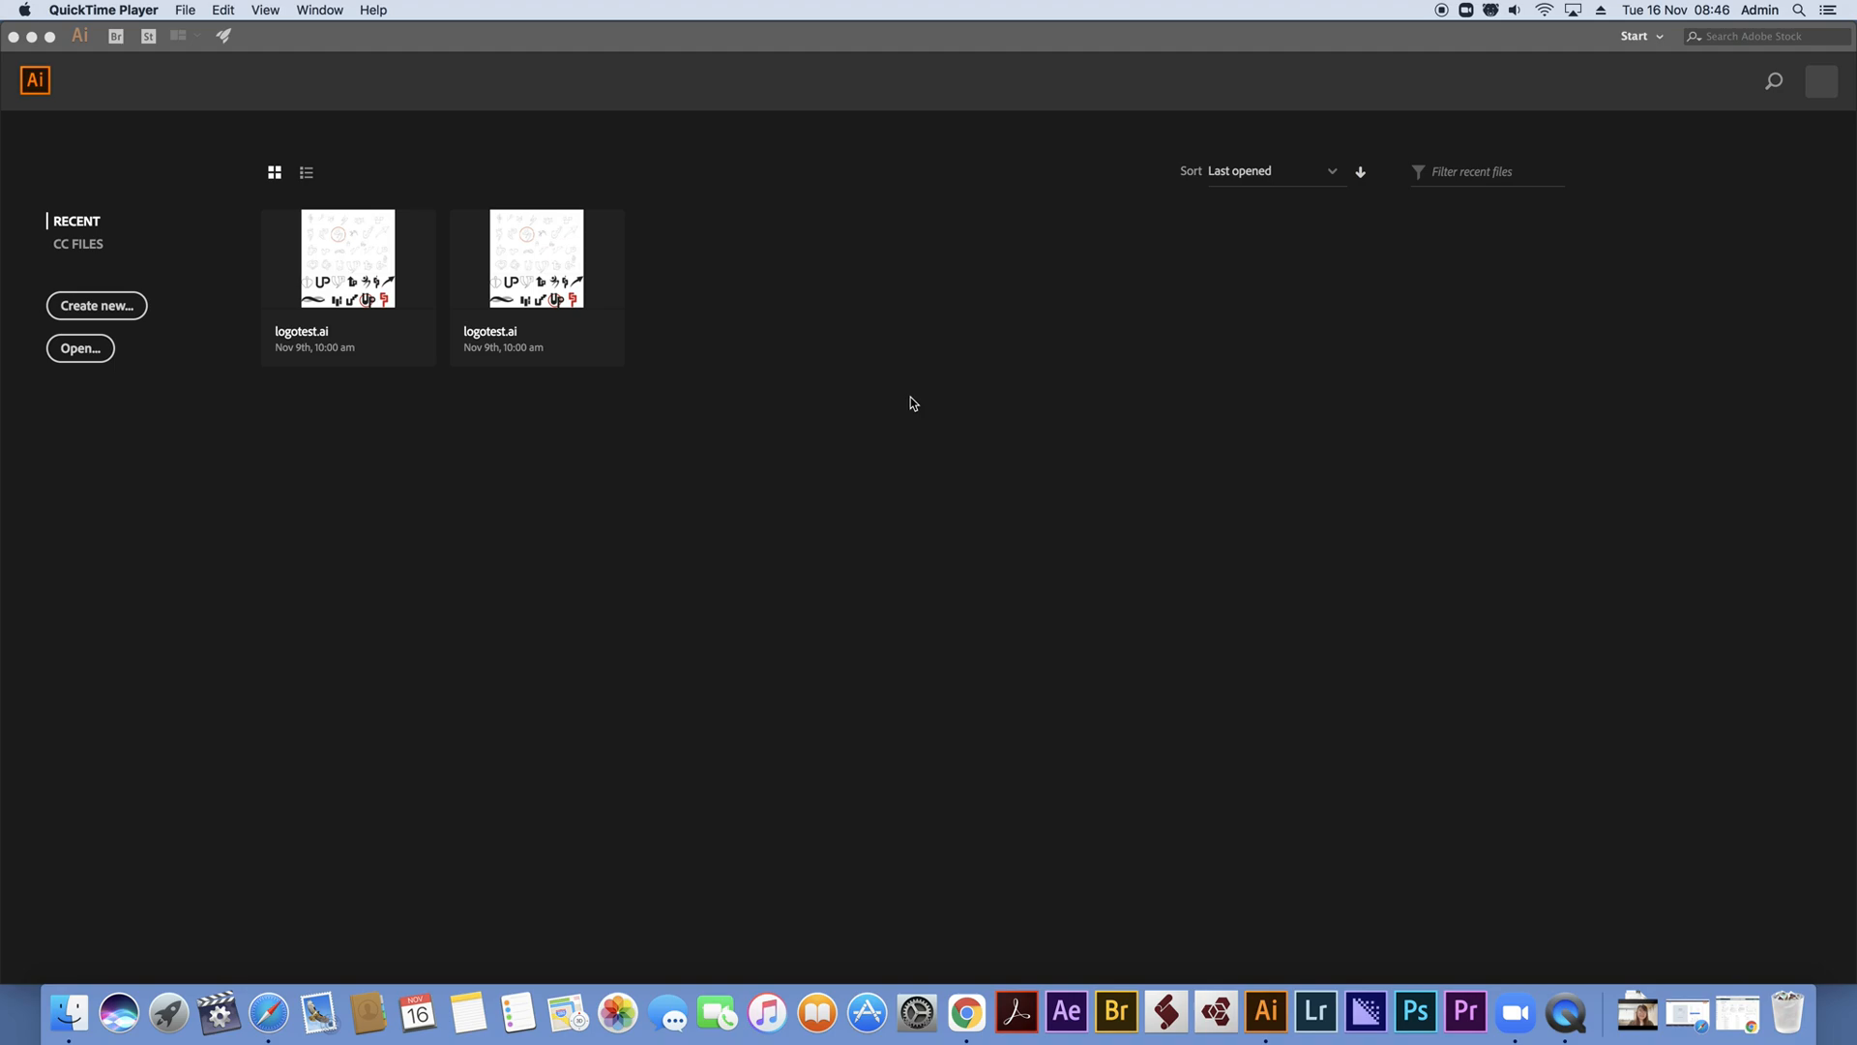
Open the recent file logotest.ai and skip the welcome tour
left_click(345, 254)
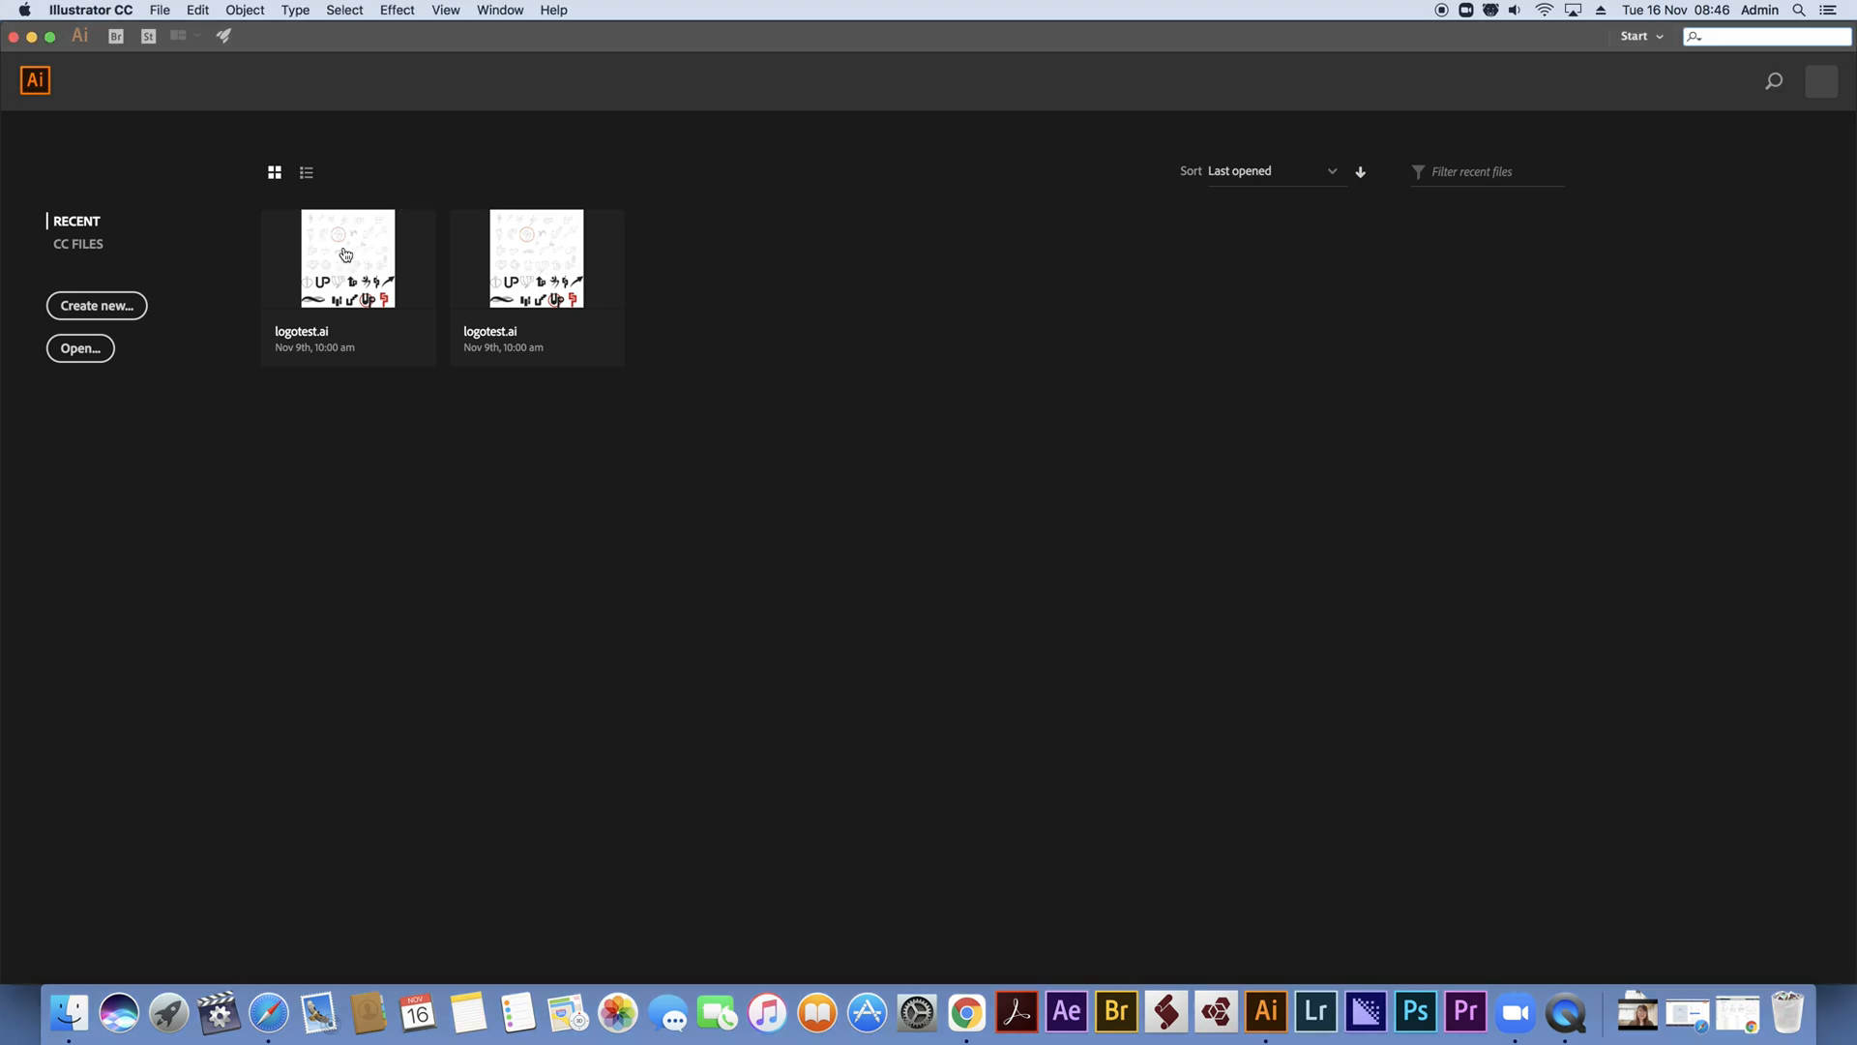
left_click(345, 254)
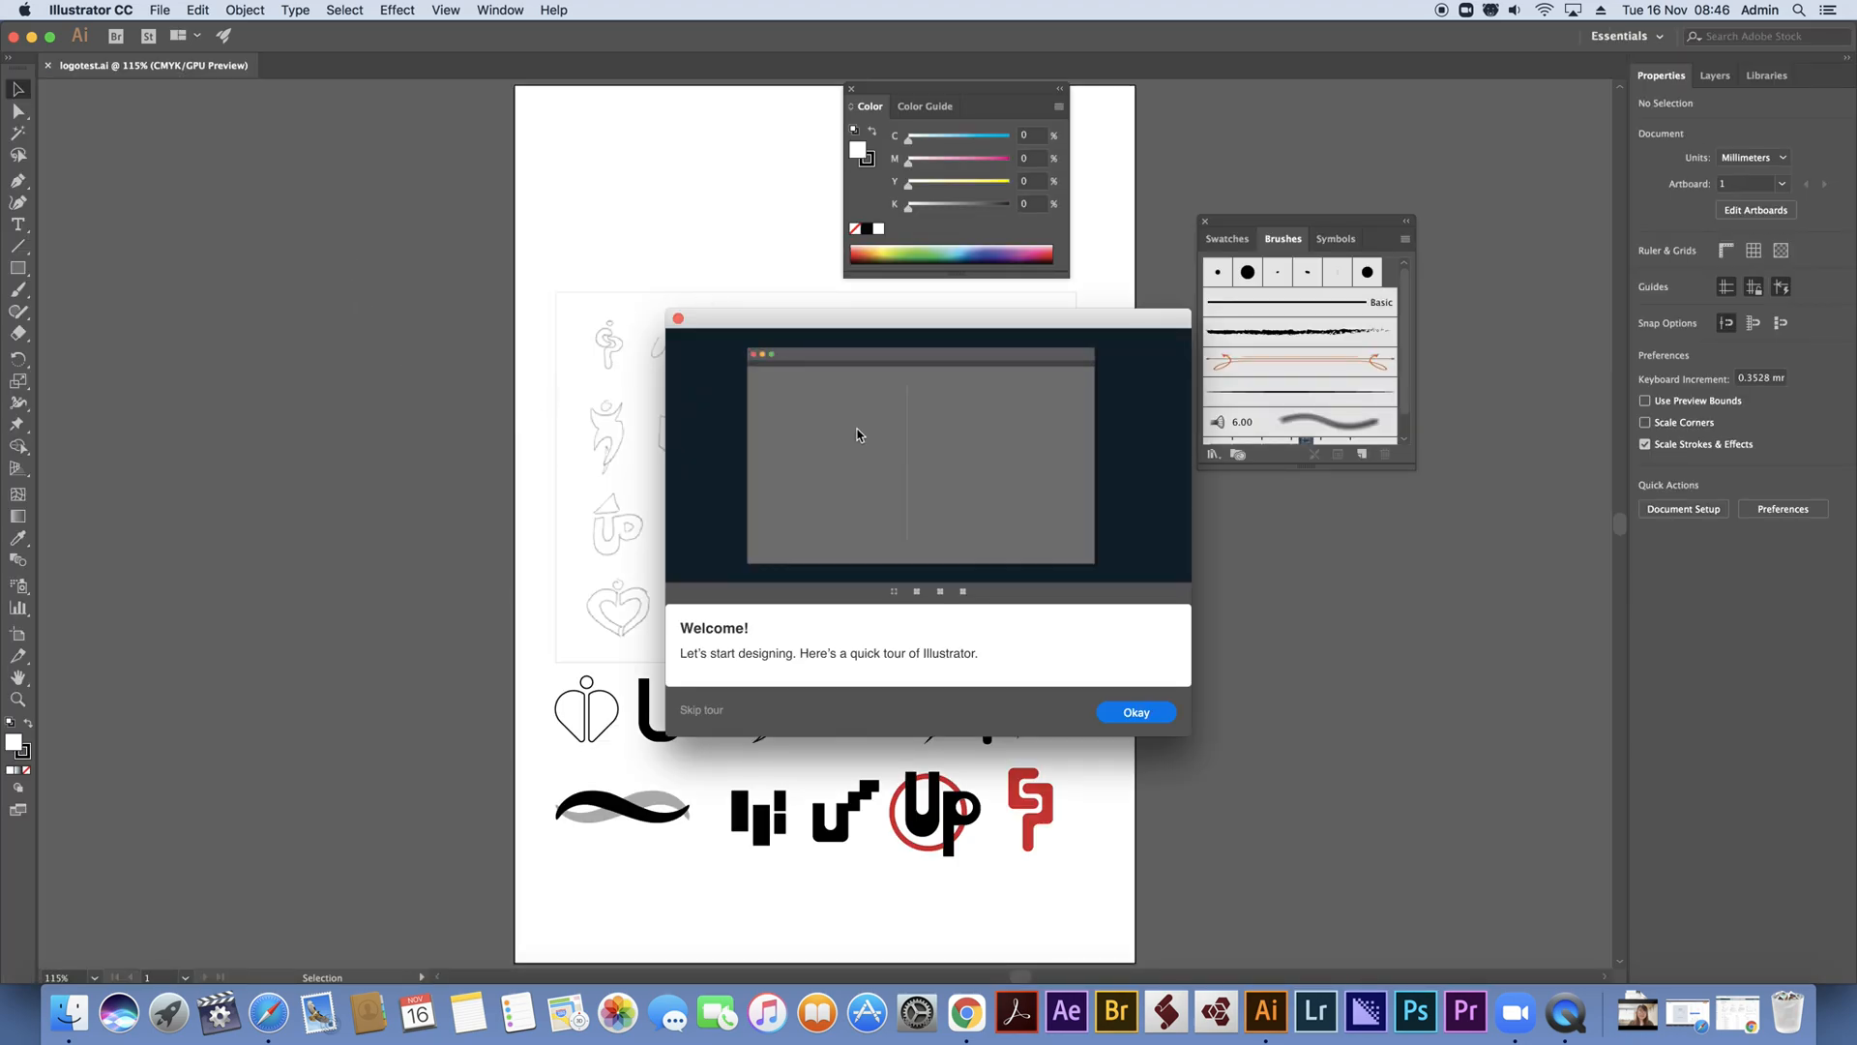
left_click(699, 712)
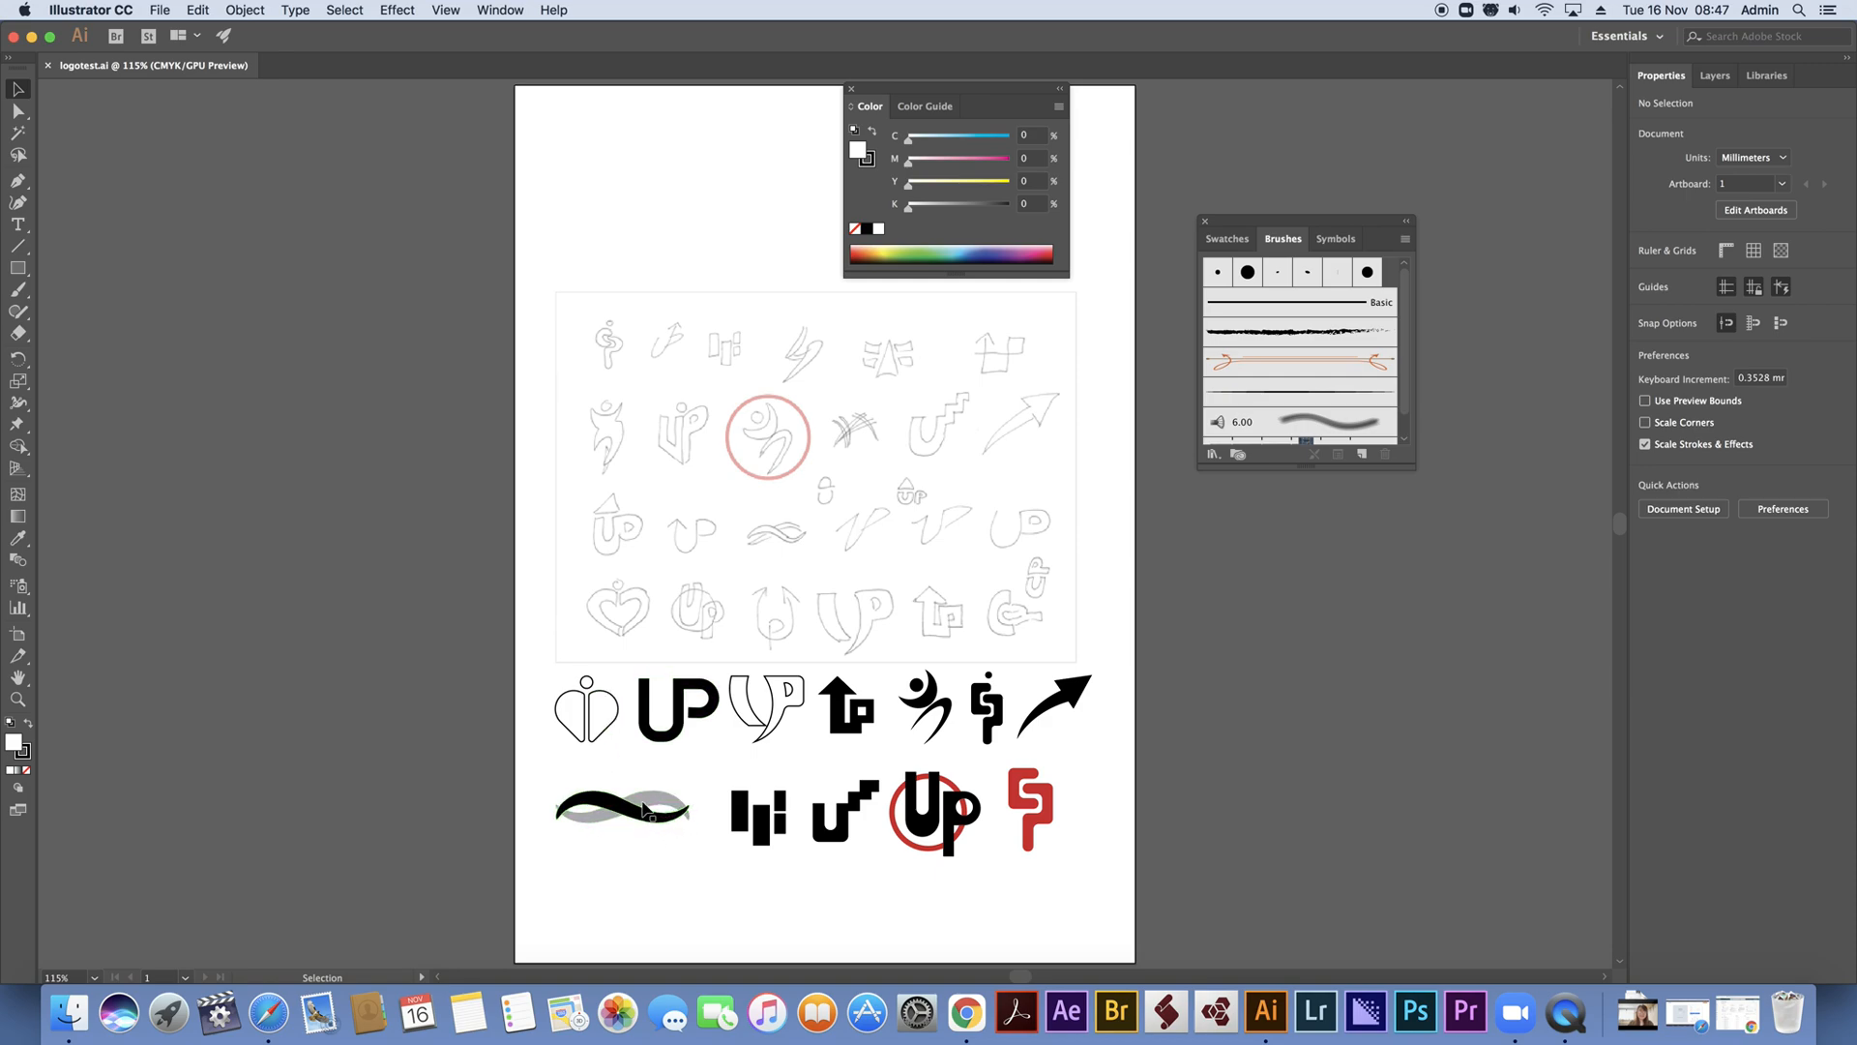
Close logotest.ai and create a new A4 document of 210 x 297 mm from the recent preset
left_click(678, 847)
left_click(48, 66)
left_click(160, 10)
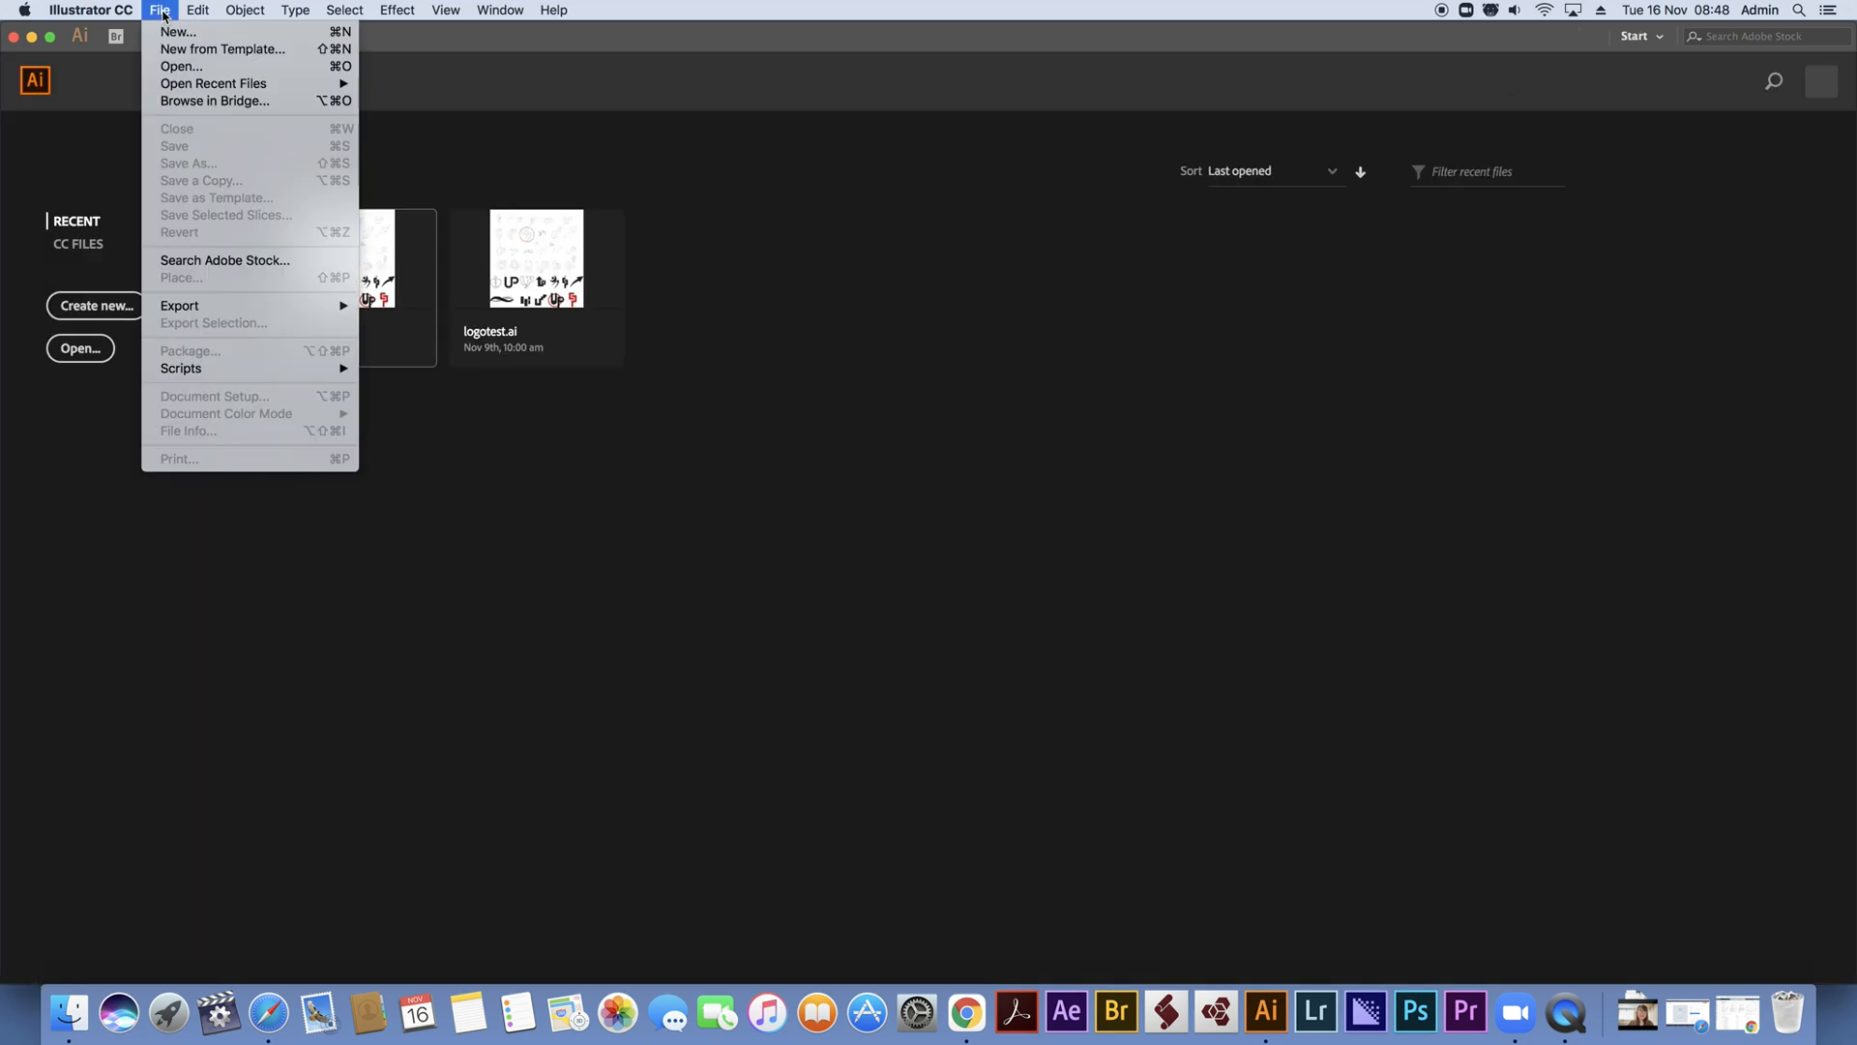
left_click(166, 33)
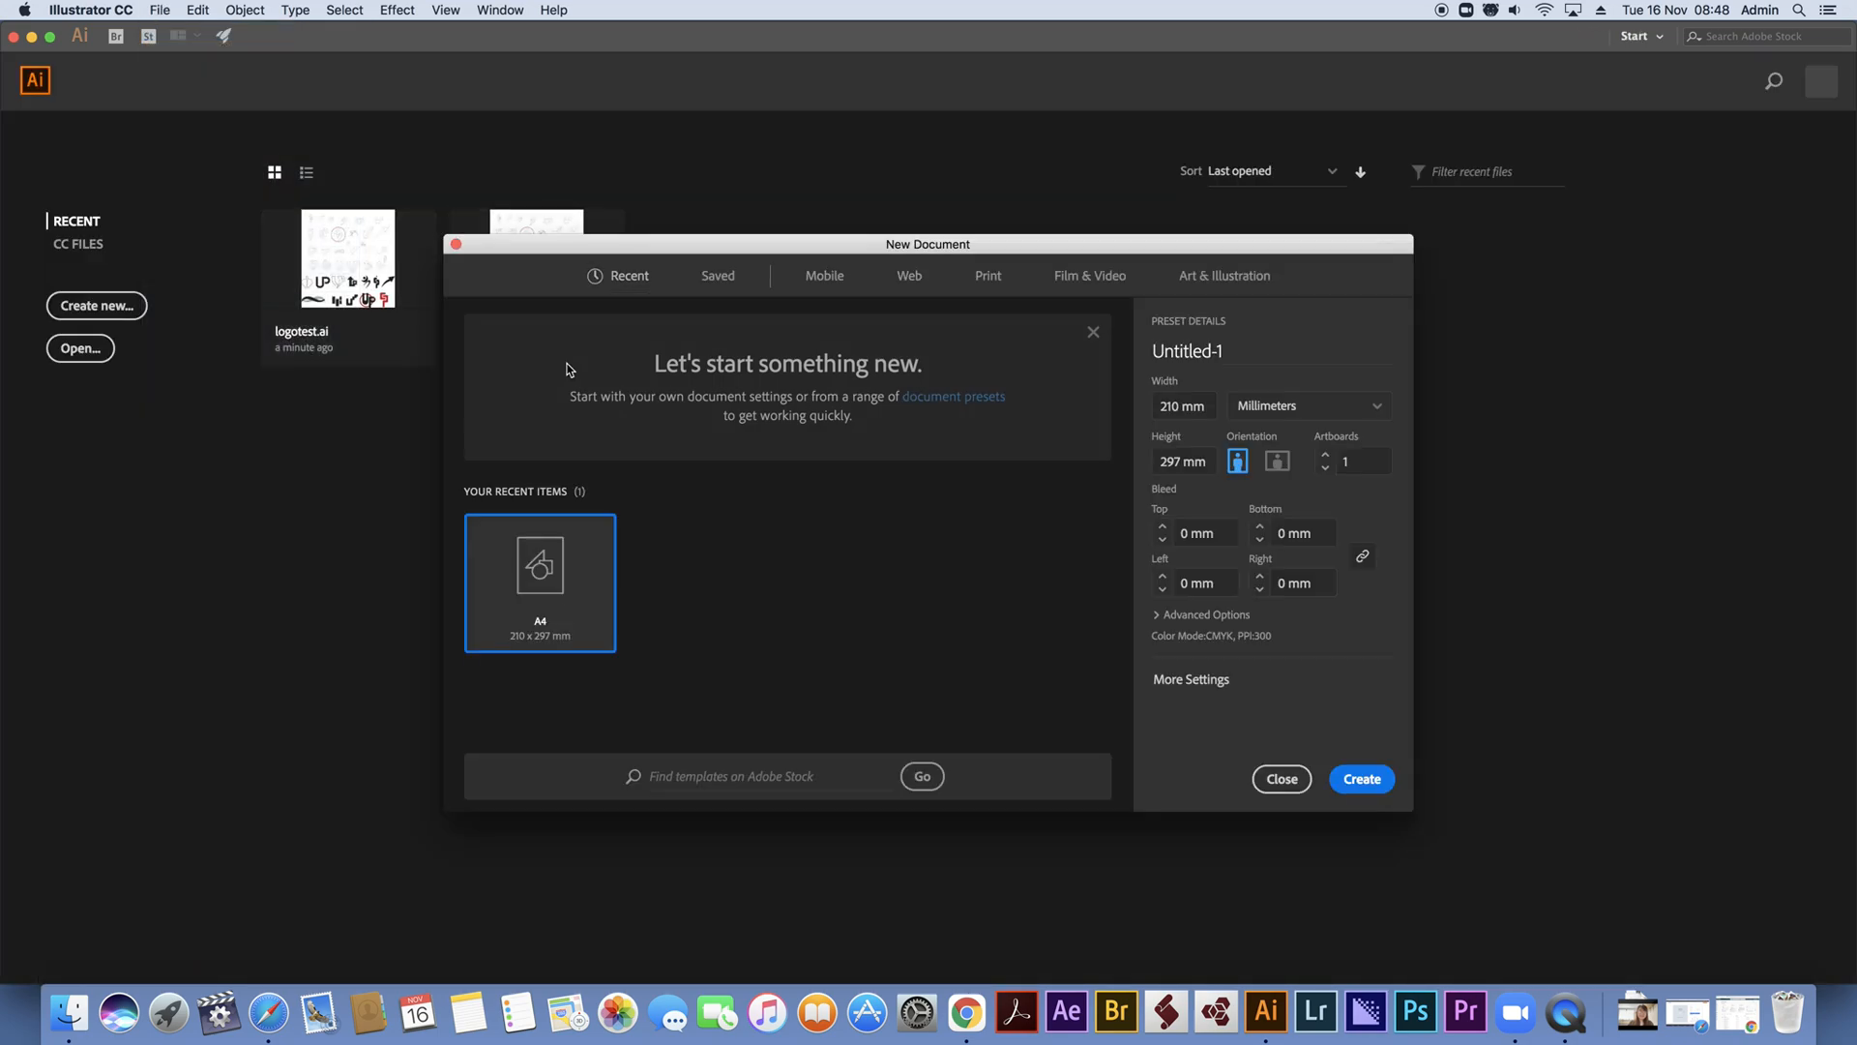
double_click(563, 569)
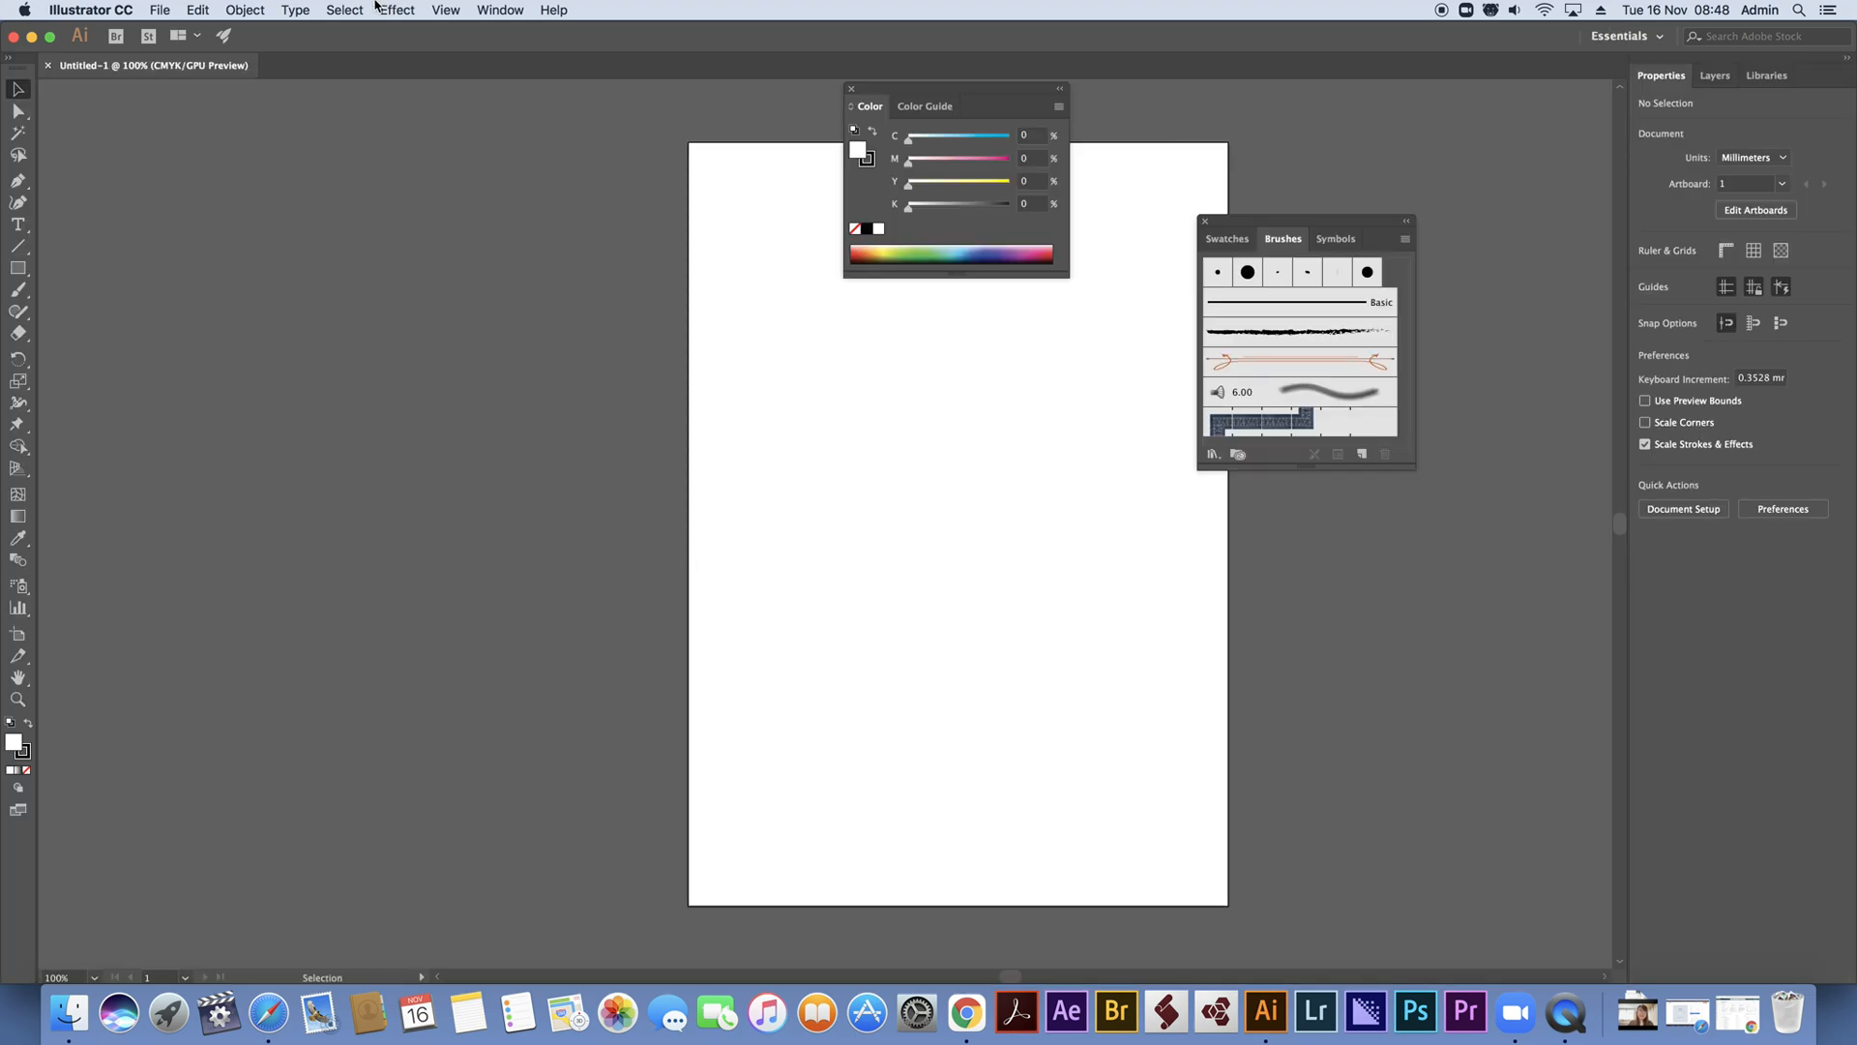
Move the Color and Brushes panels off the artboard and group the Swatches panel with Color and Color Guide
left_click_drag(914, 95, 1403, 85)
mouse_move(1283, 238)
left_mouse_down()
mouse_move(1416, 331)
mouse_move(1425, 283)
left_mouse_up()
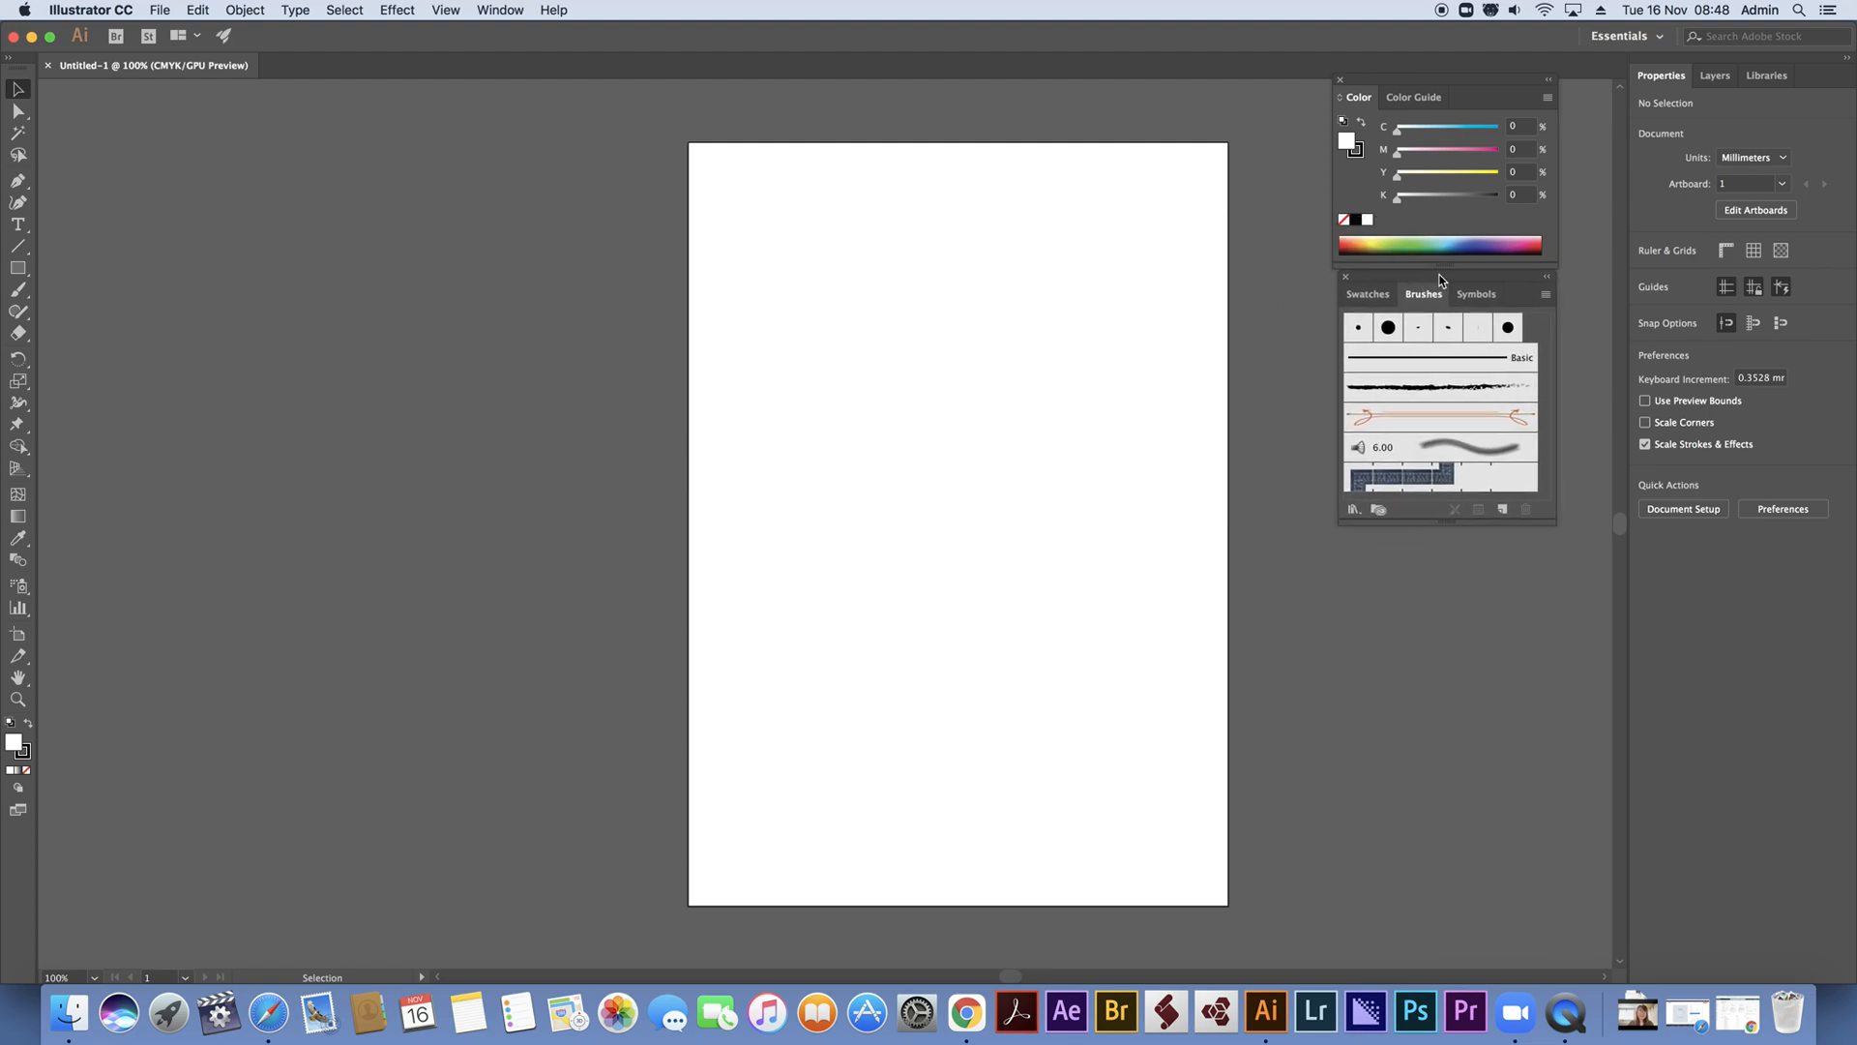
mouse_move(1470, 280)
left_mouse_down()
mouse_move(1529, 585)
mouse_move(1525, 714)
left_mouse_up()
left_click_drag(1467, 97, 1524, 498)
mouse_move(1432, 740)
left_mouse_down()
mouse_move(1469, 706)
mouse_move(1504, 508)
left_mouse_up()
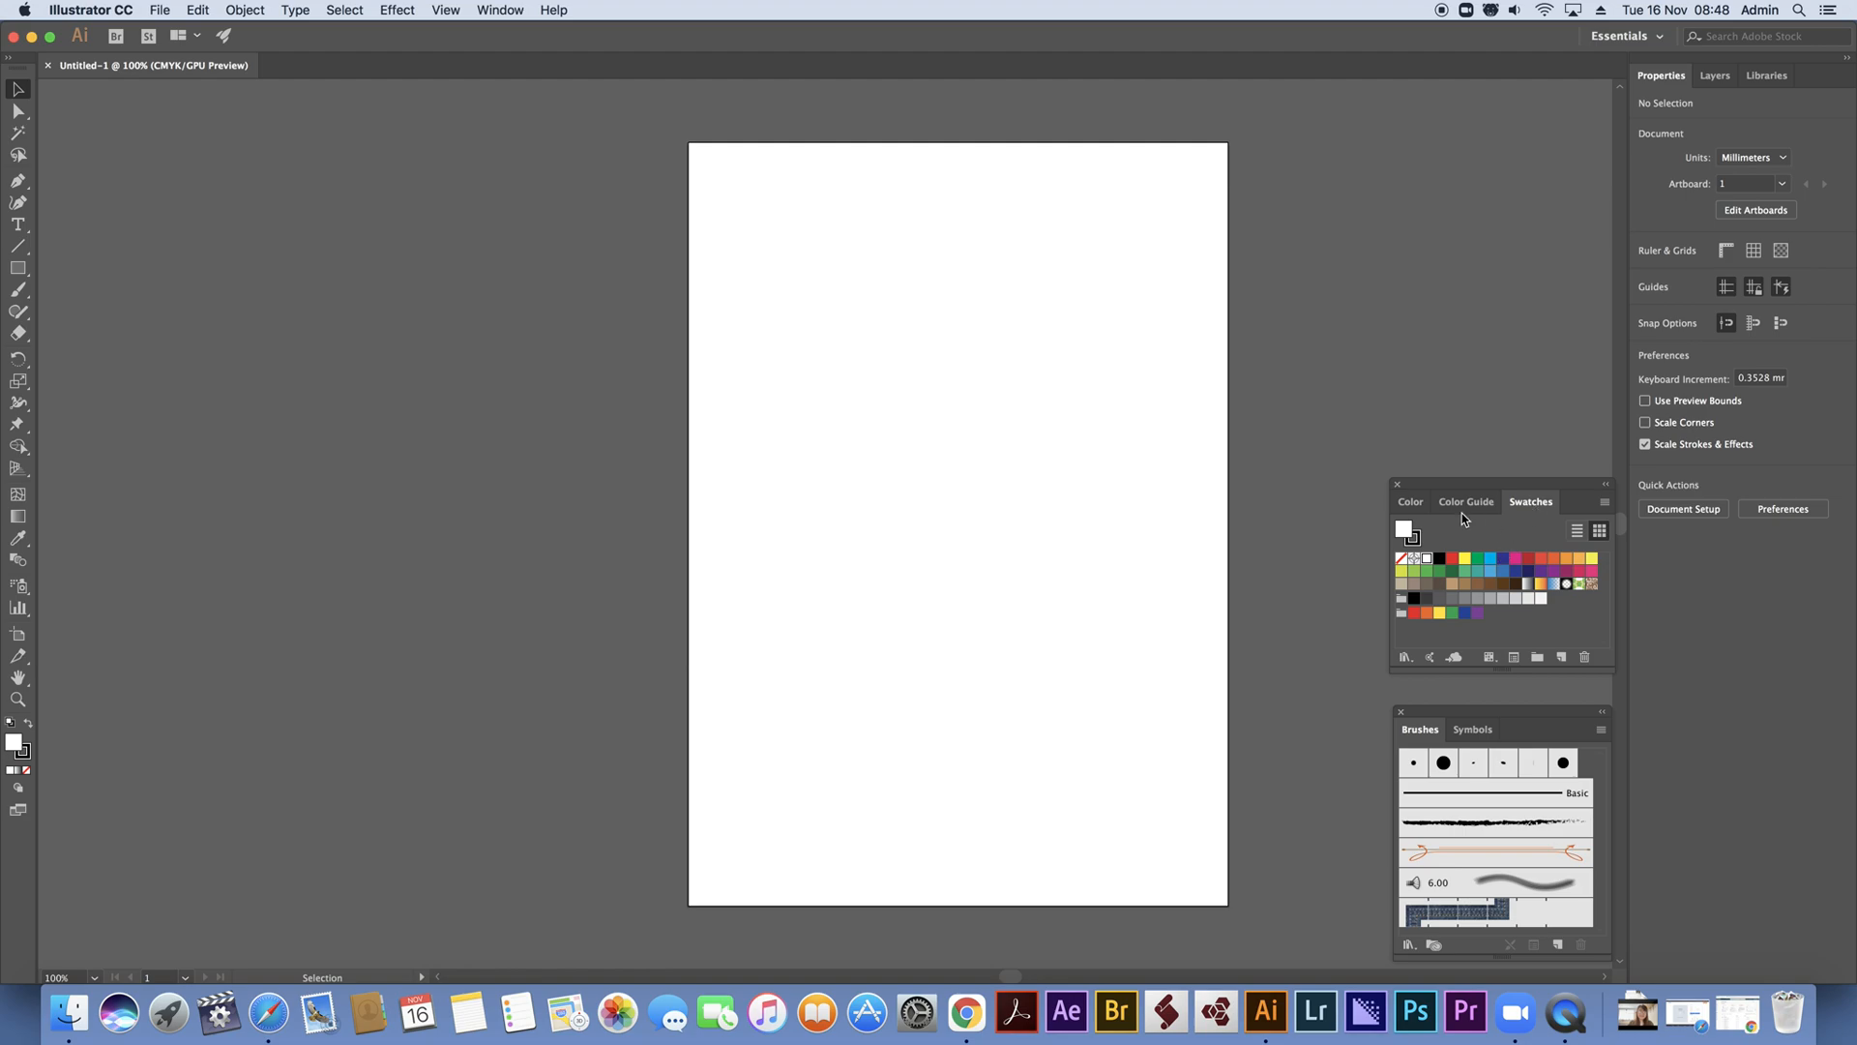
Separate the Symbols panel from Brushes and close it, and place the Brushes panel directly above the Swatches group
mouse_move(1473, 729)
left_mouse_down()
mouse_move(1441, 389)
mouse_move(1277, 199)
mouse_move(1305, 184)
left_mouse_up()
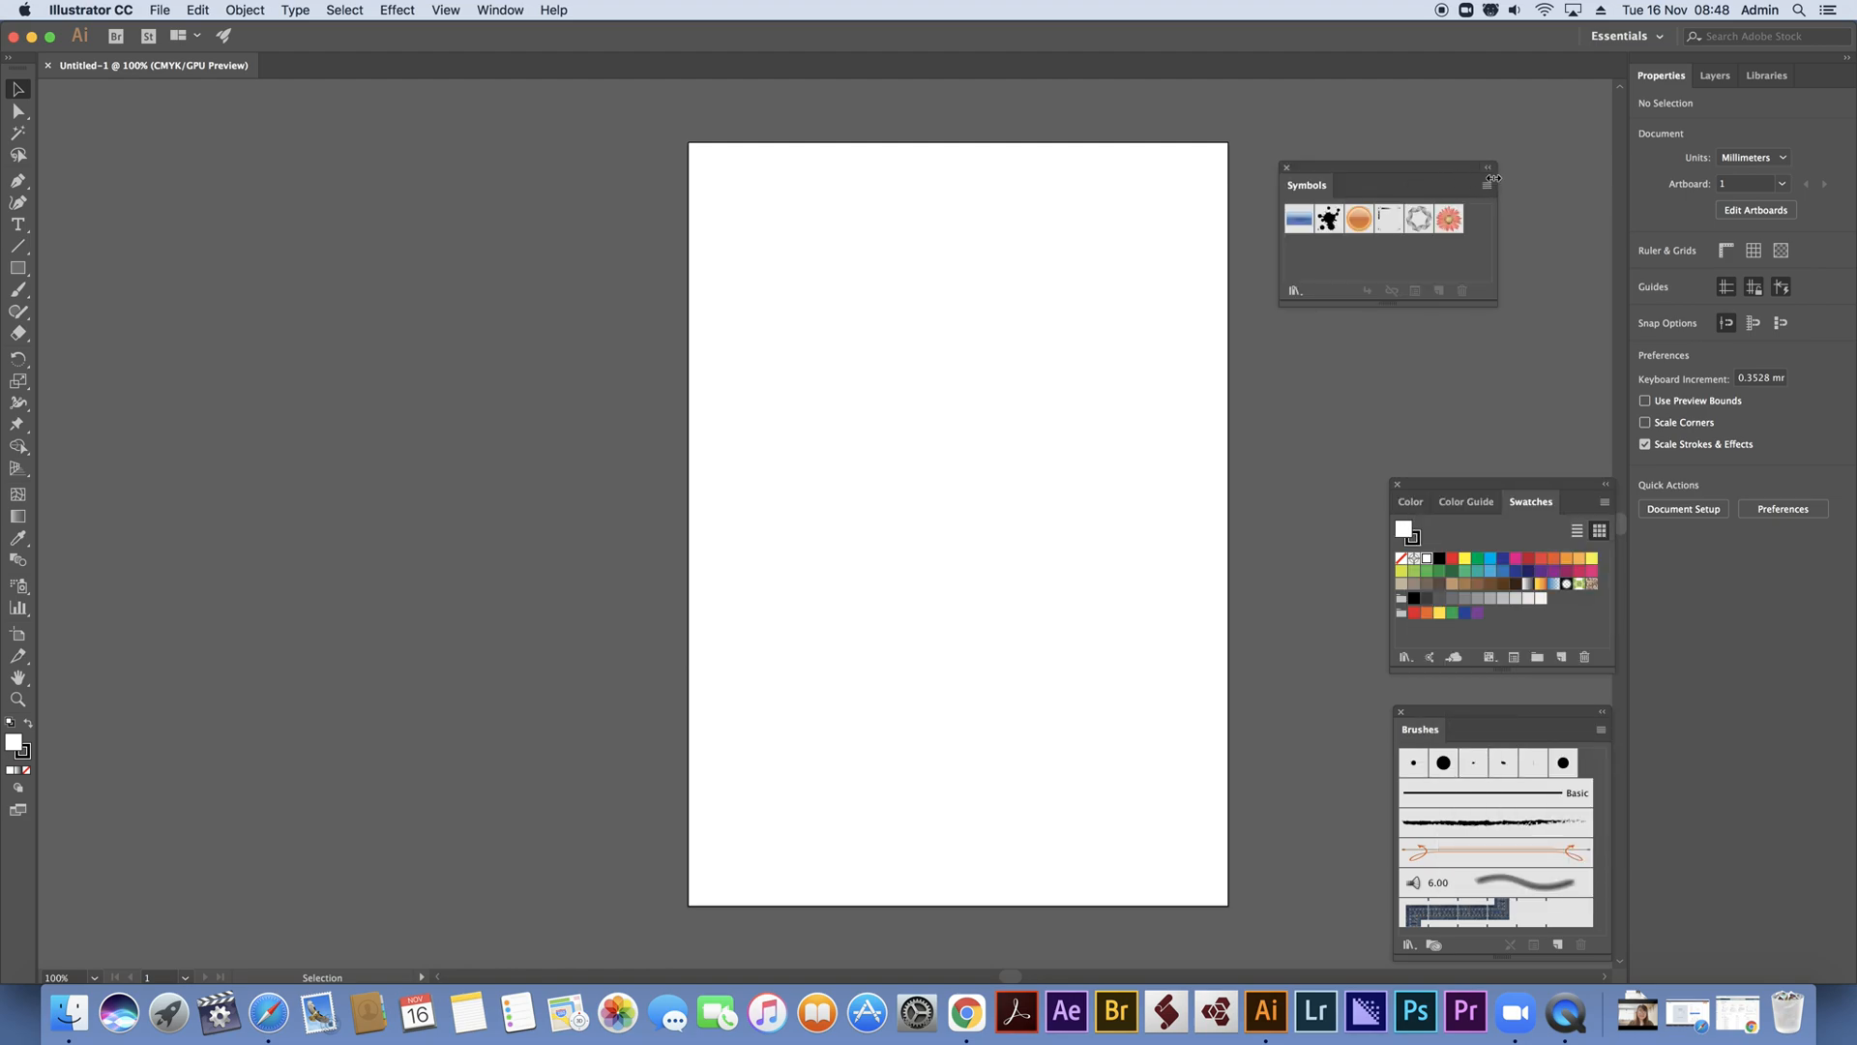
left_click(1287, 167)
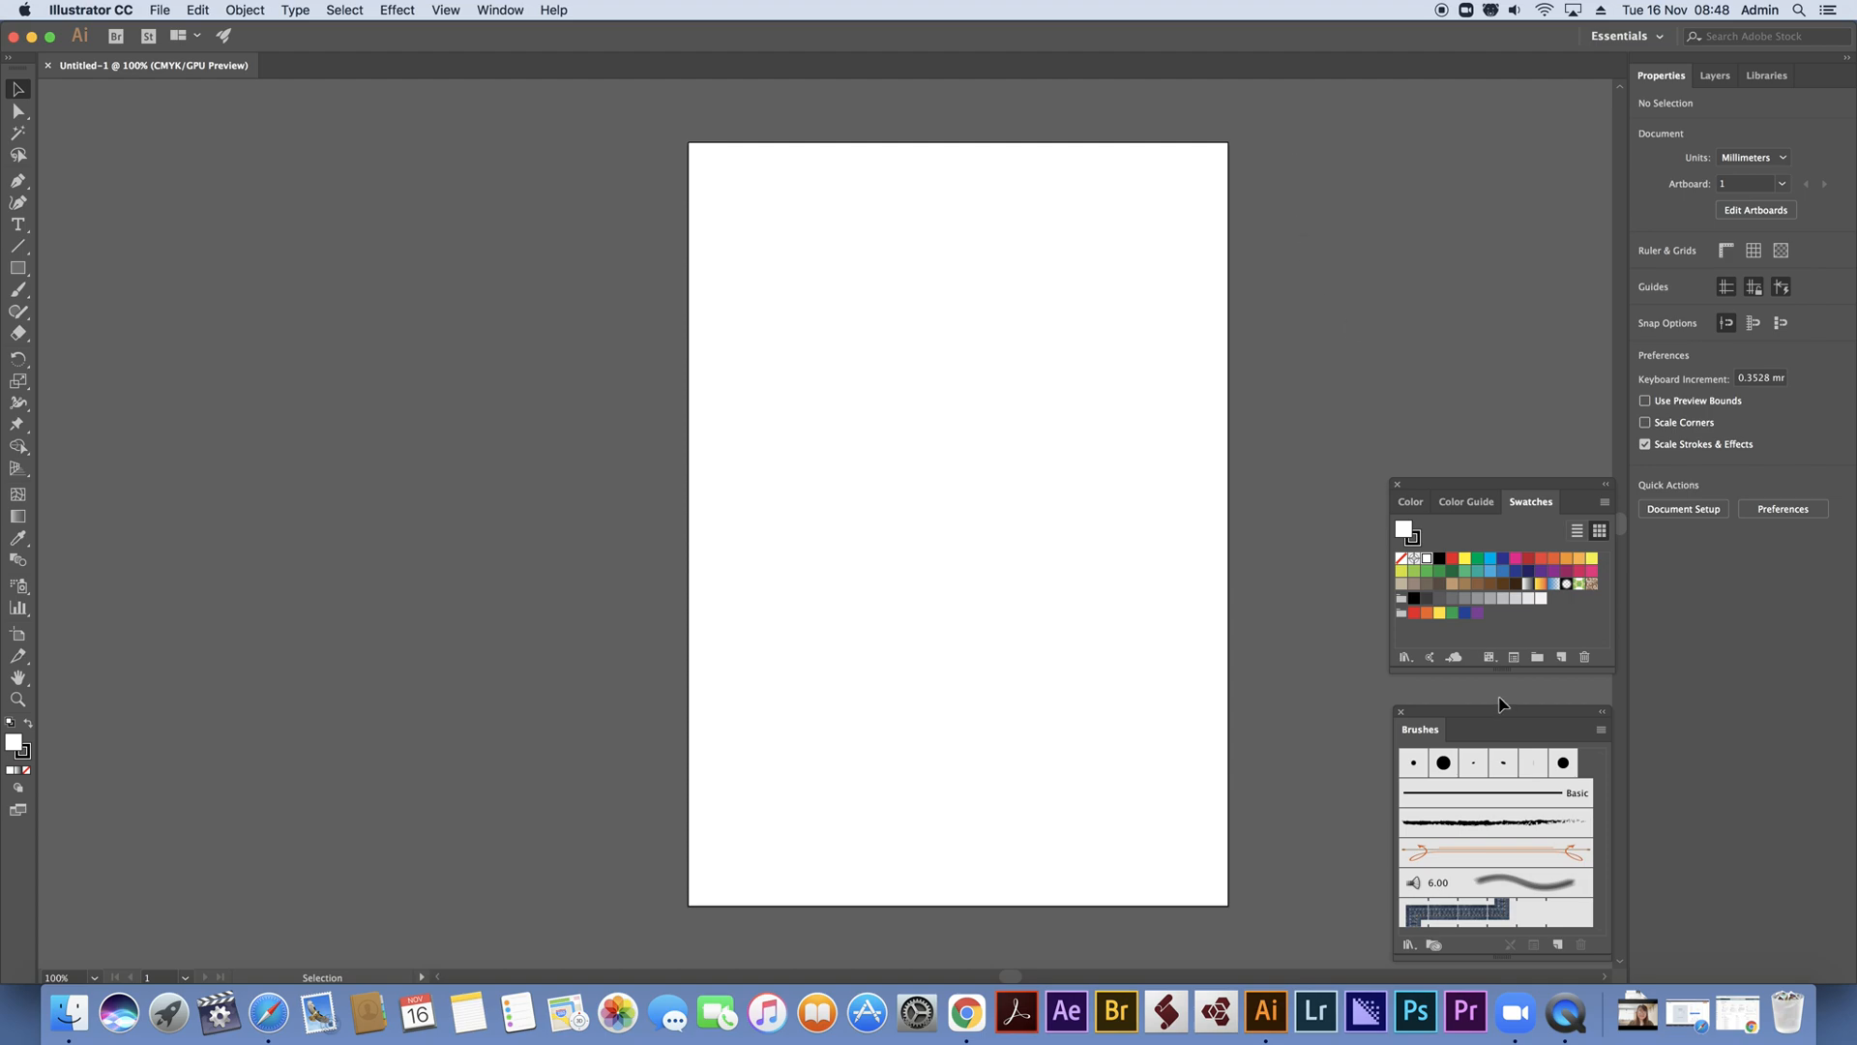
left_click_drag(1501, 714, 1500, 237)
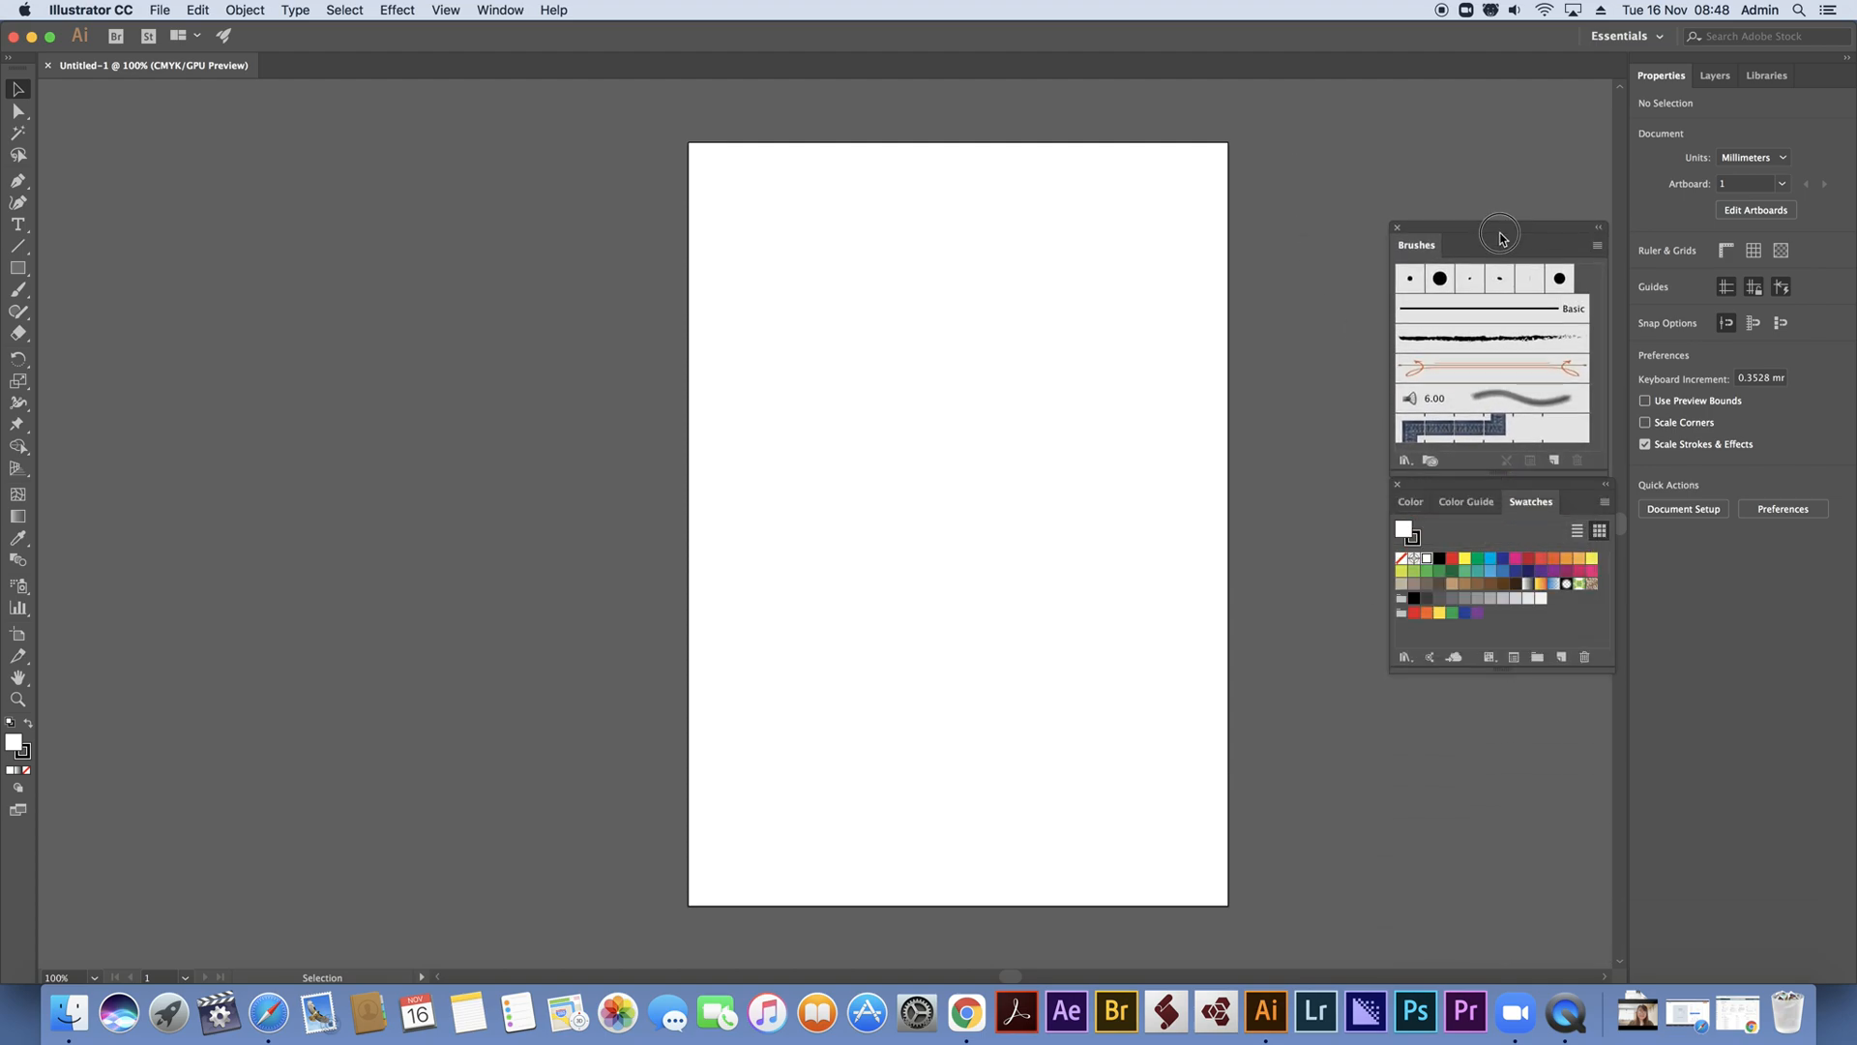
Save the current panel layout as a new workspace named with a first name and the number 1
left_click(503, 11)
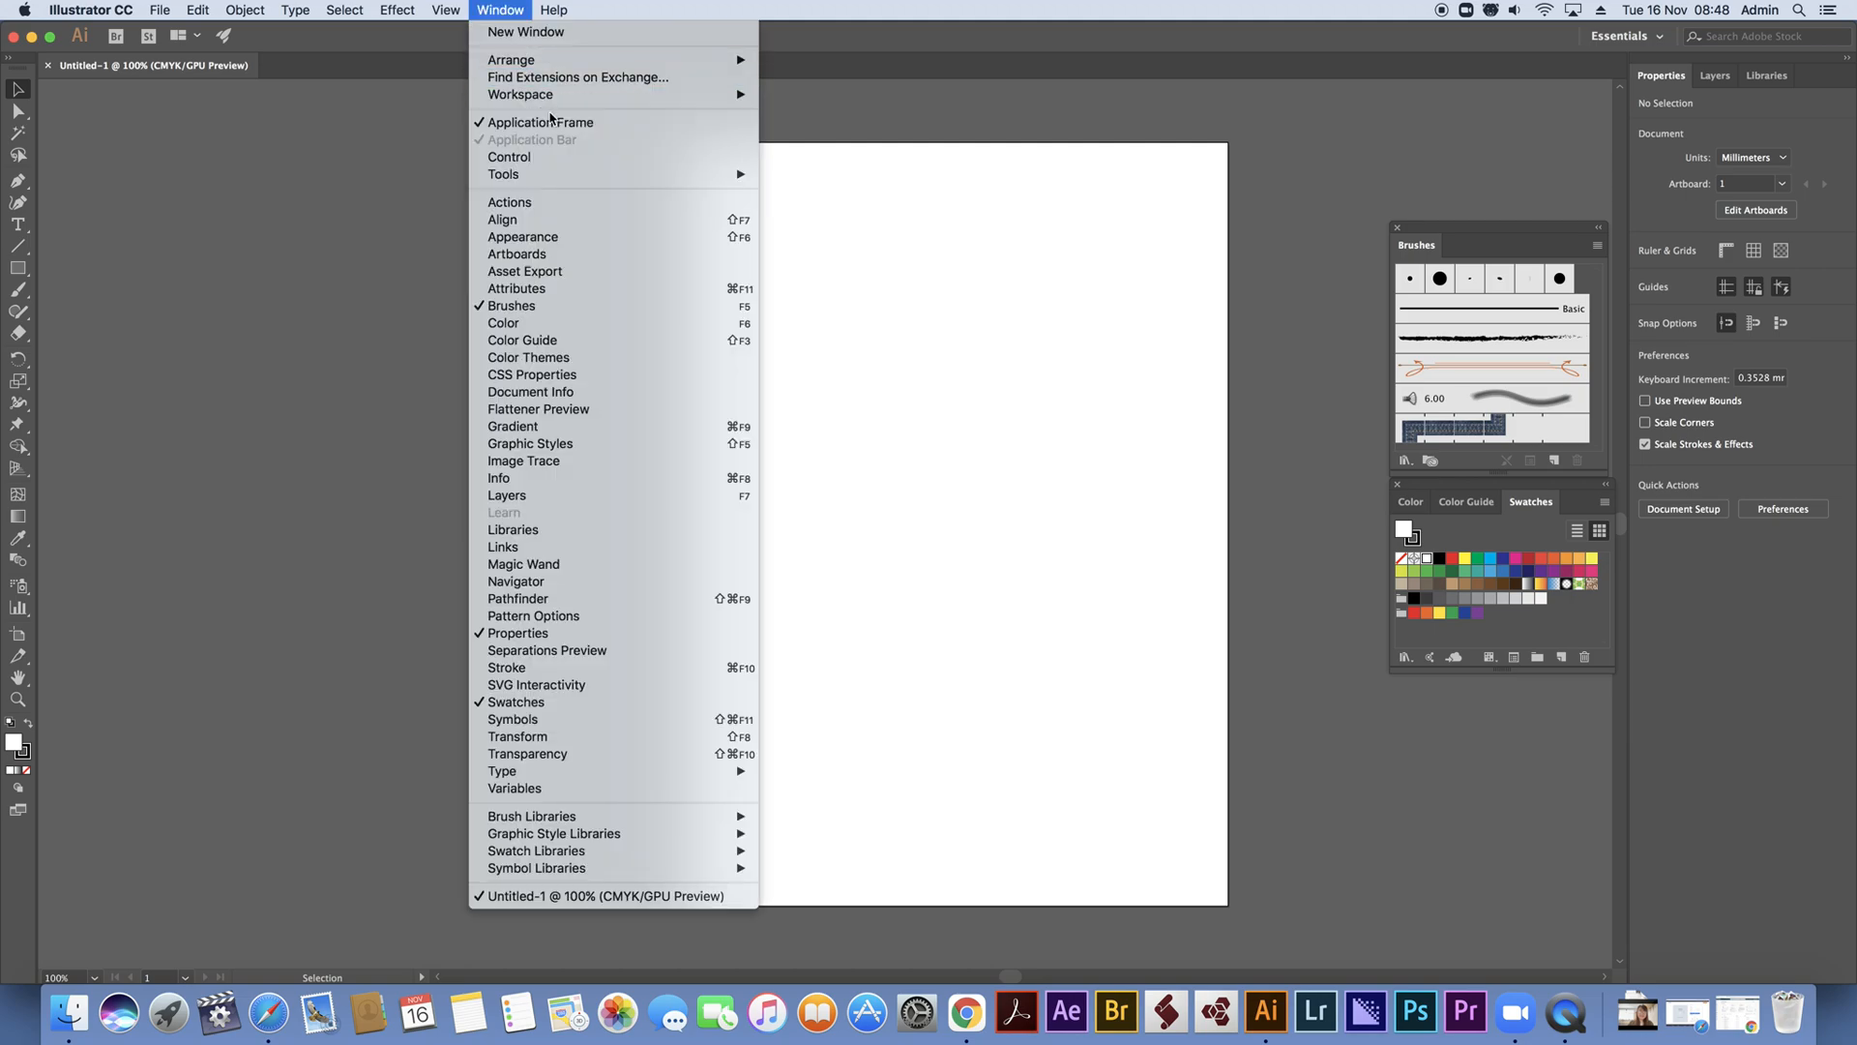
mouse_move(600, 95)
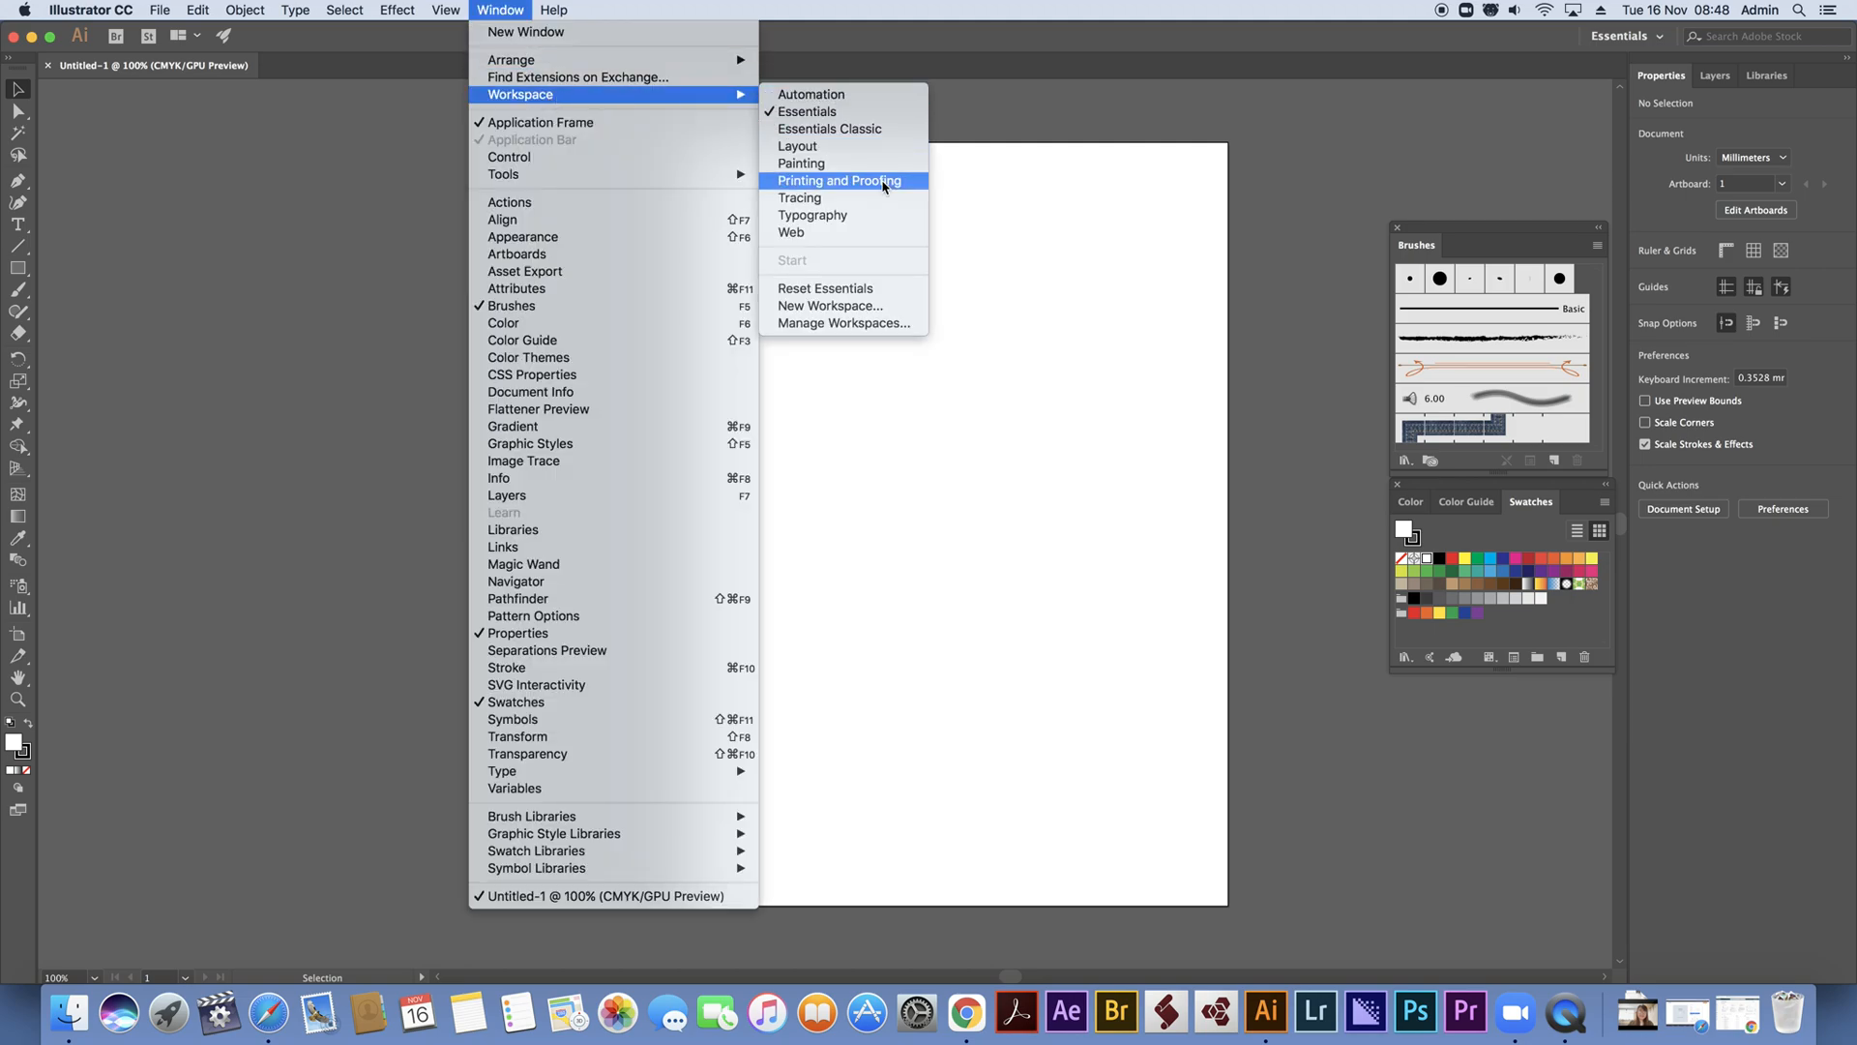
left_click(864, 305)
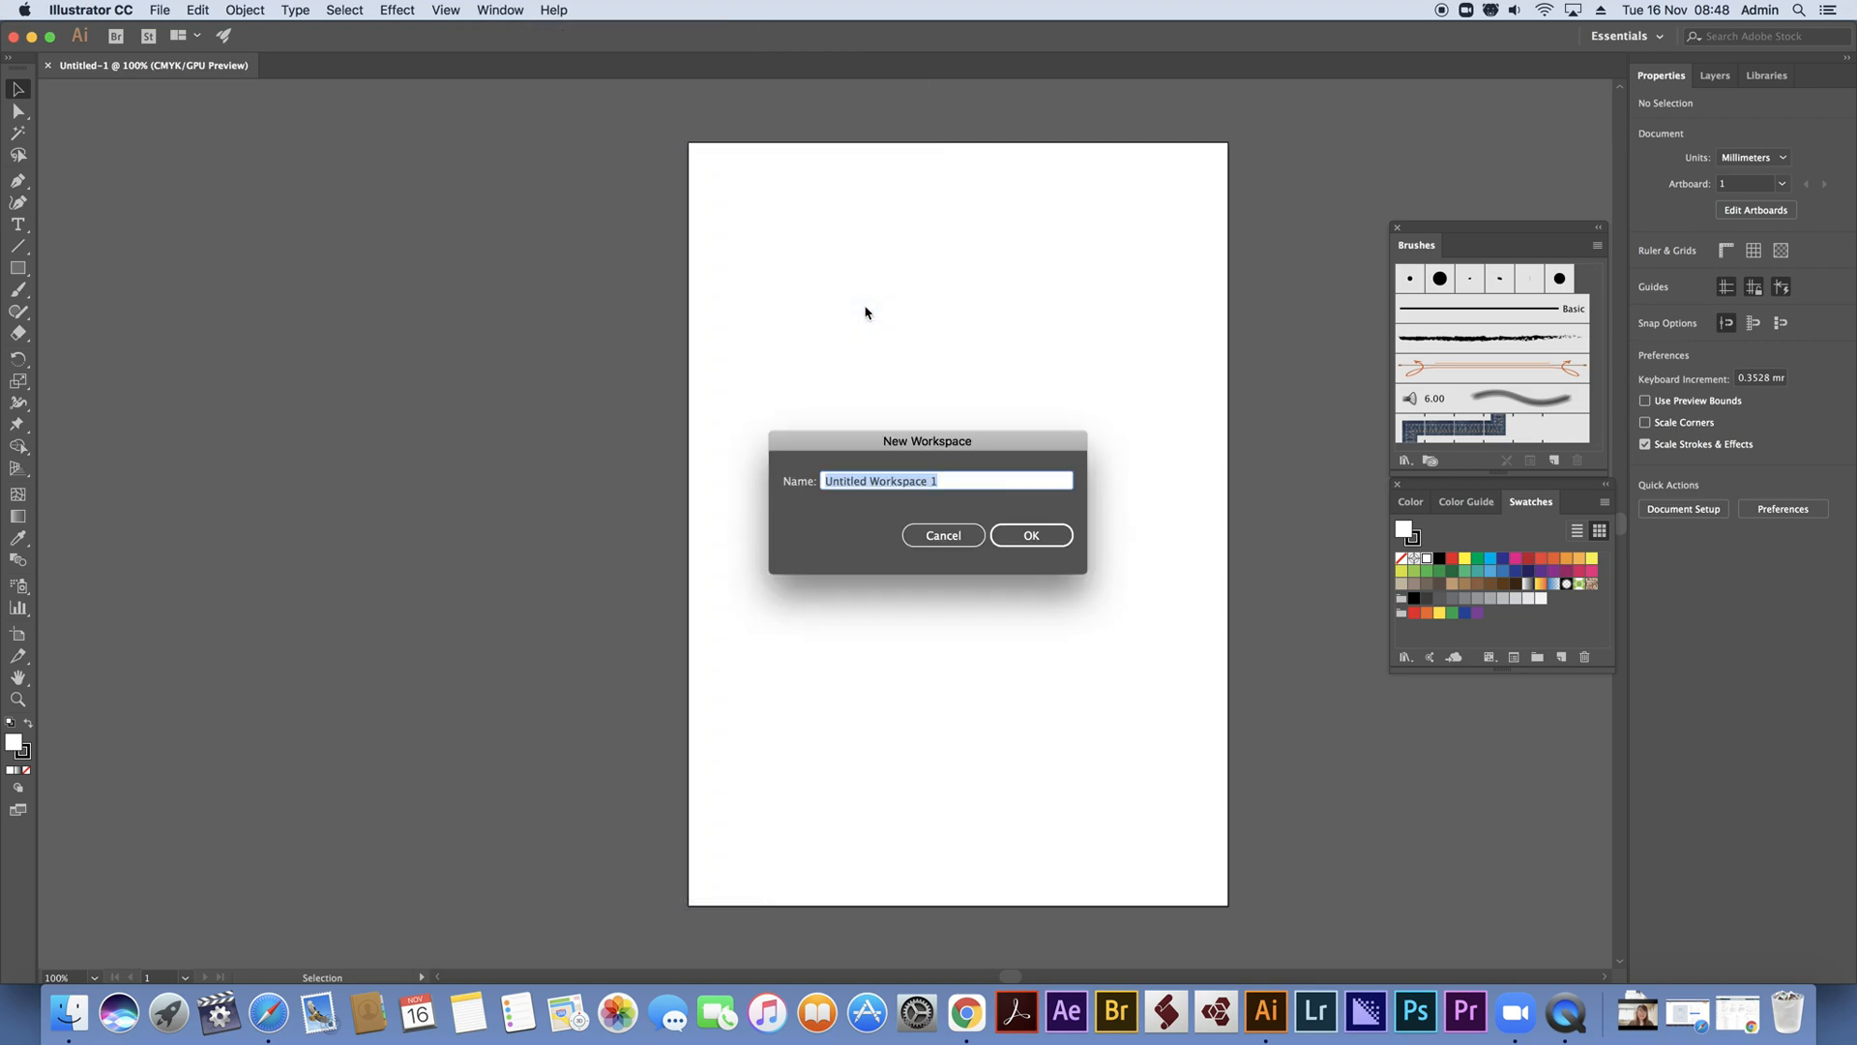
type("Will1")
key("Return")
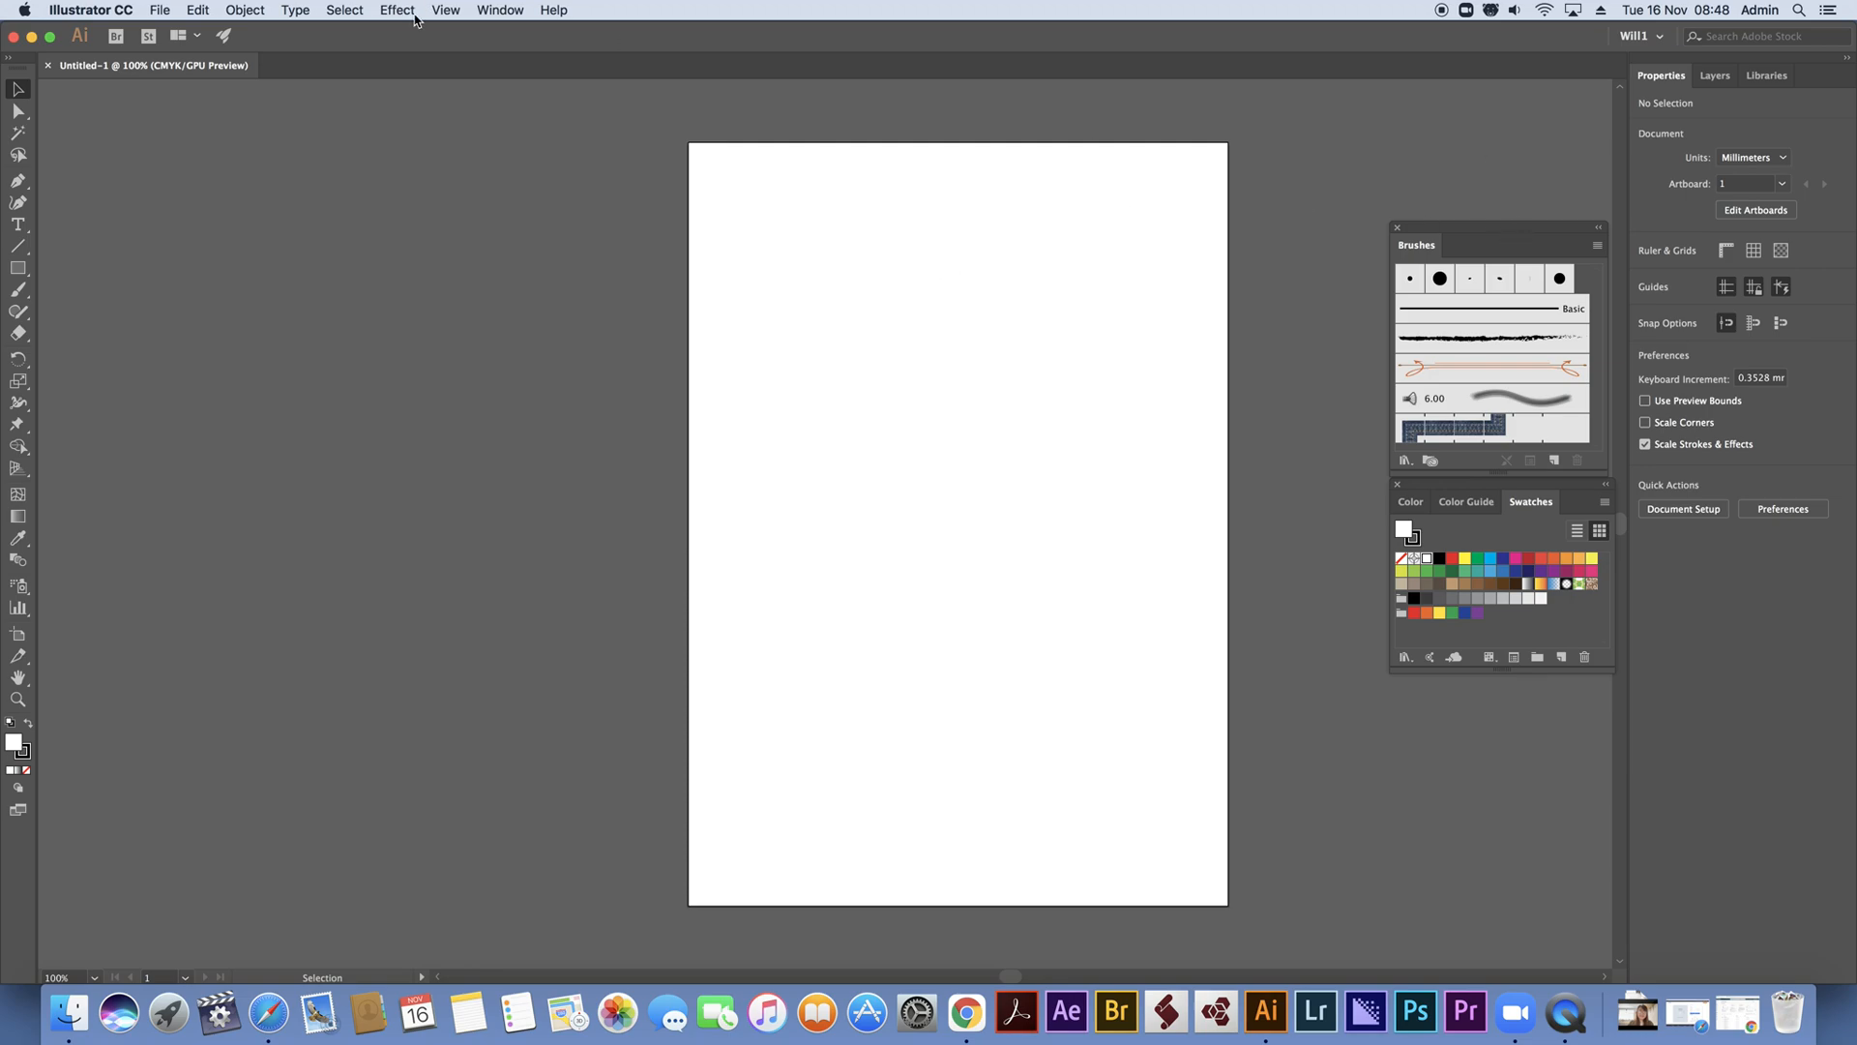
Open the Image Trace, CSS Properties and Transform panels
left_click(495, 12)
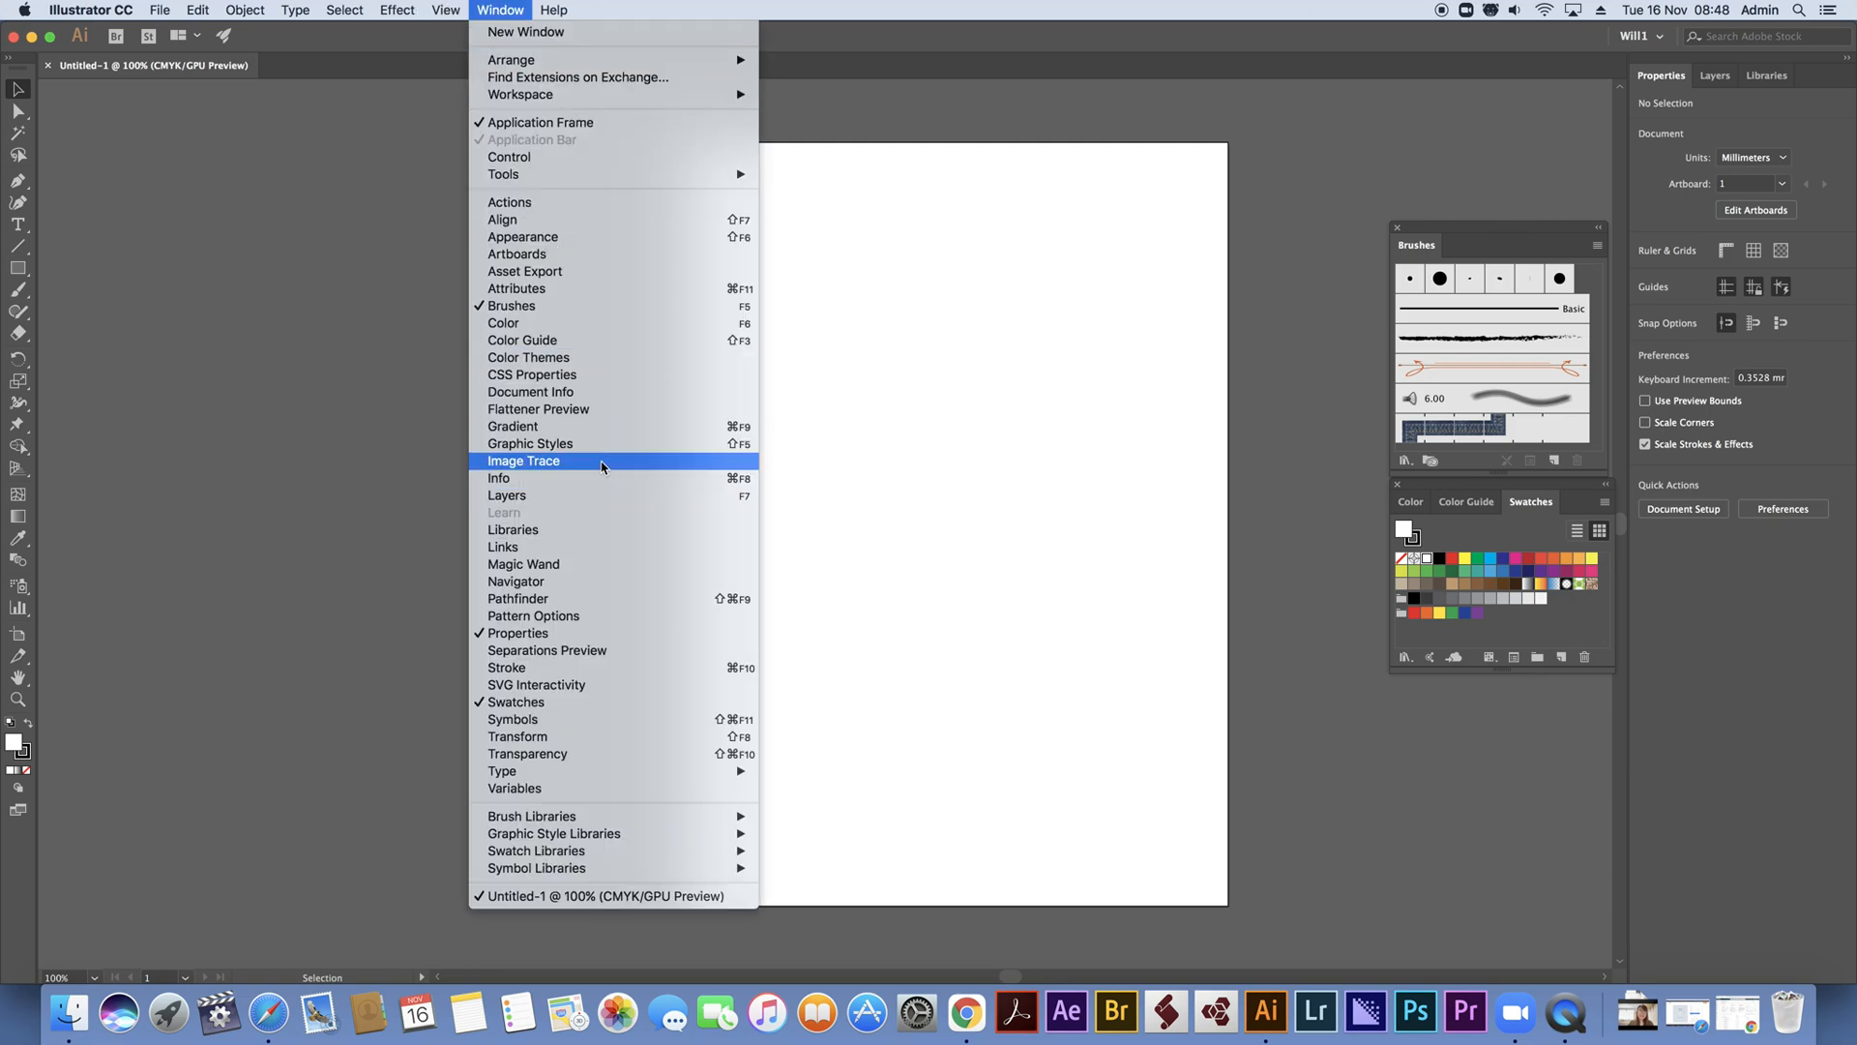
left_click(484, 11)
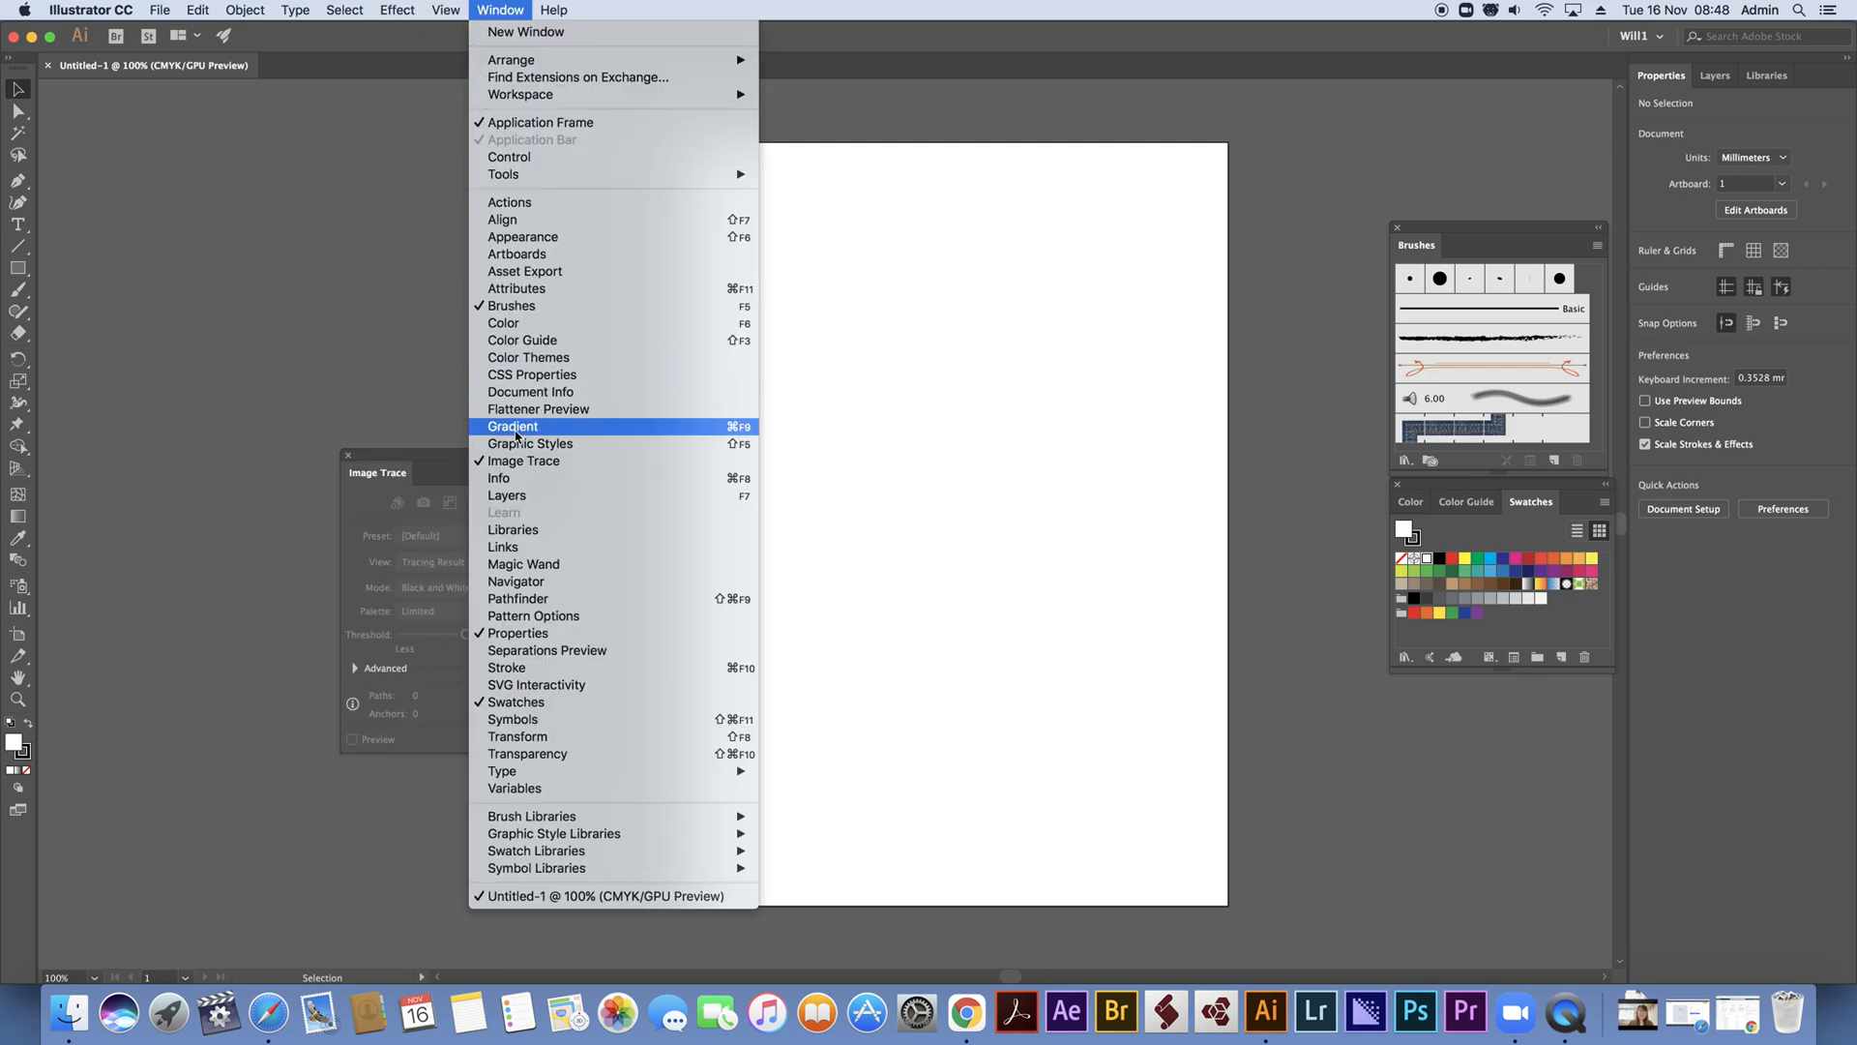
left_click(530, 375)
left_click(494, 12)
left_click(541, 736)
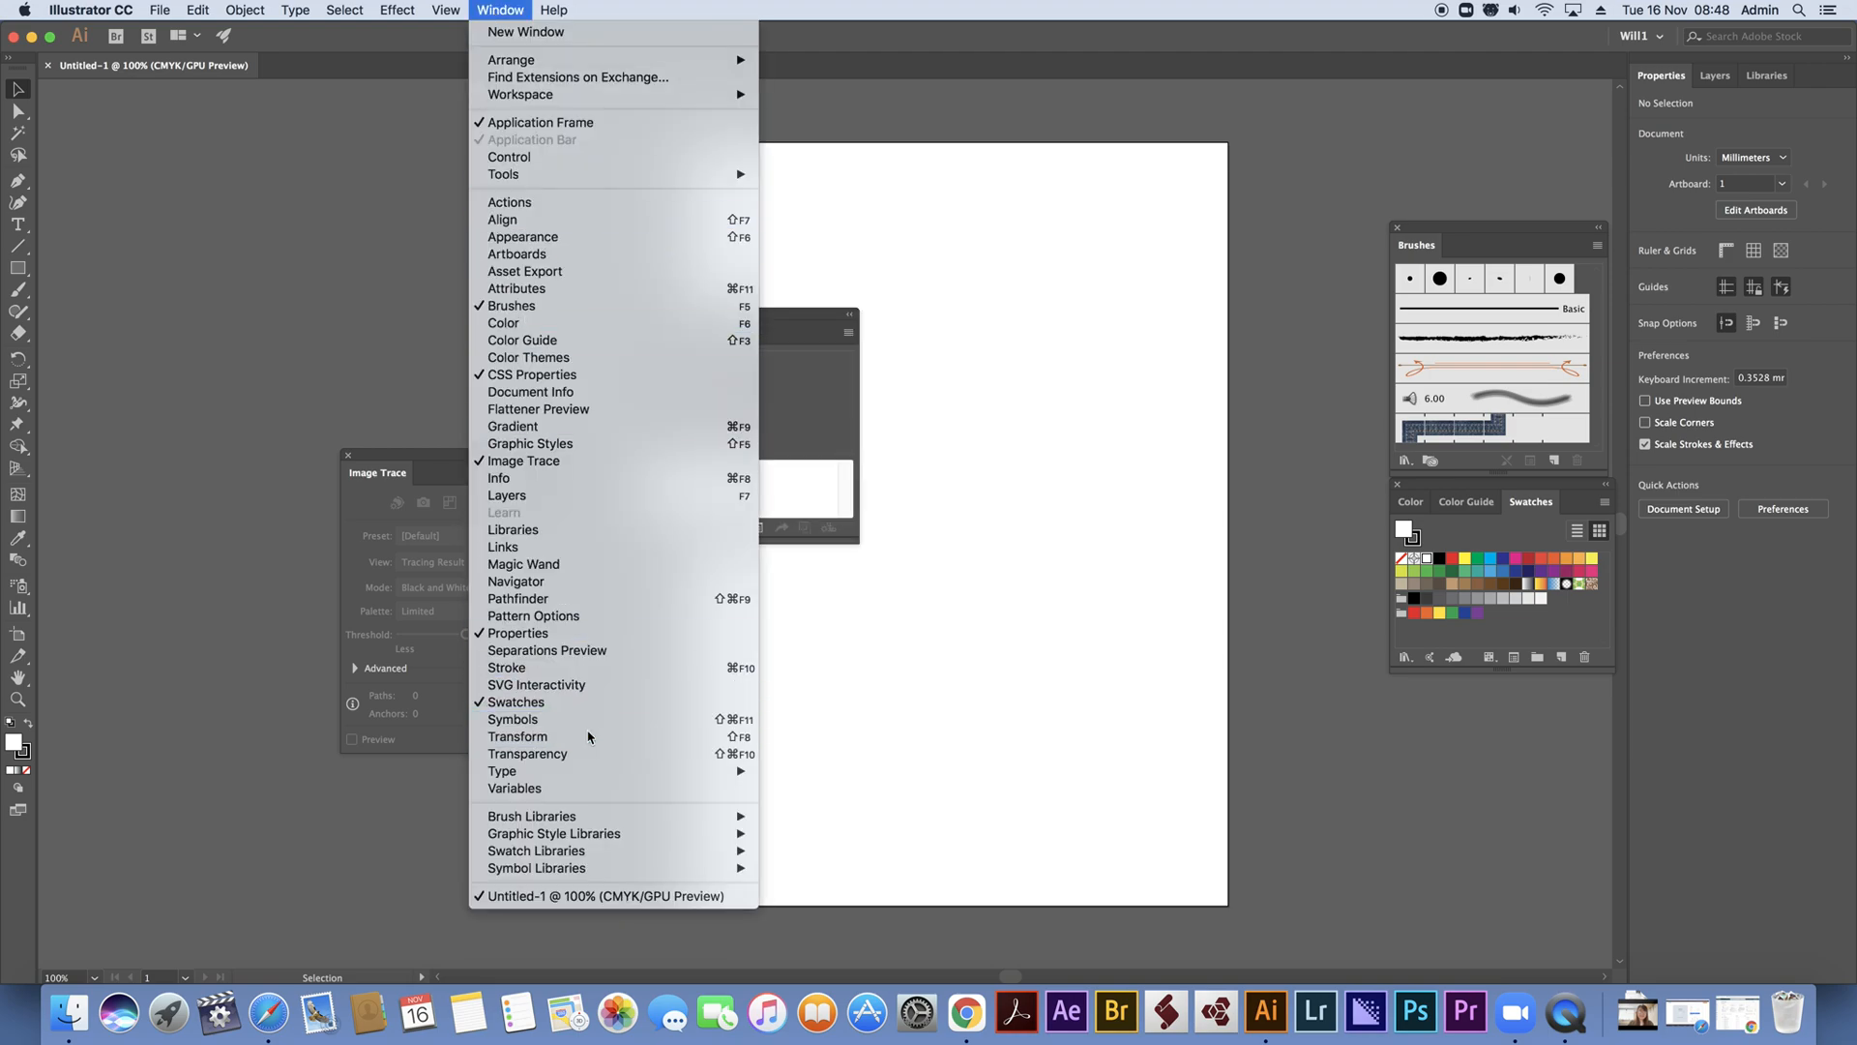
Reselect the custom workspace and close the CSS Properties, Image Trace and Transform panels
left_click(510, 11)
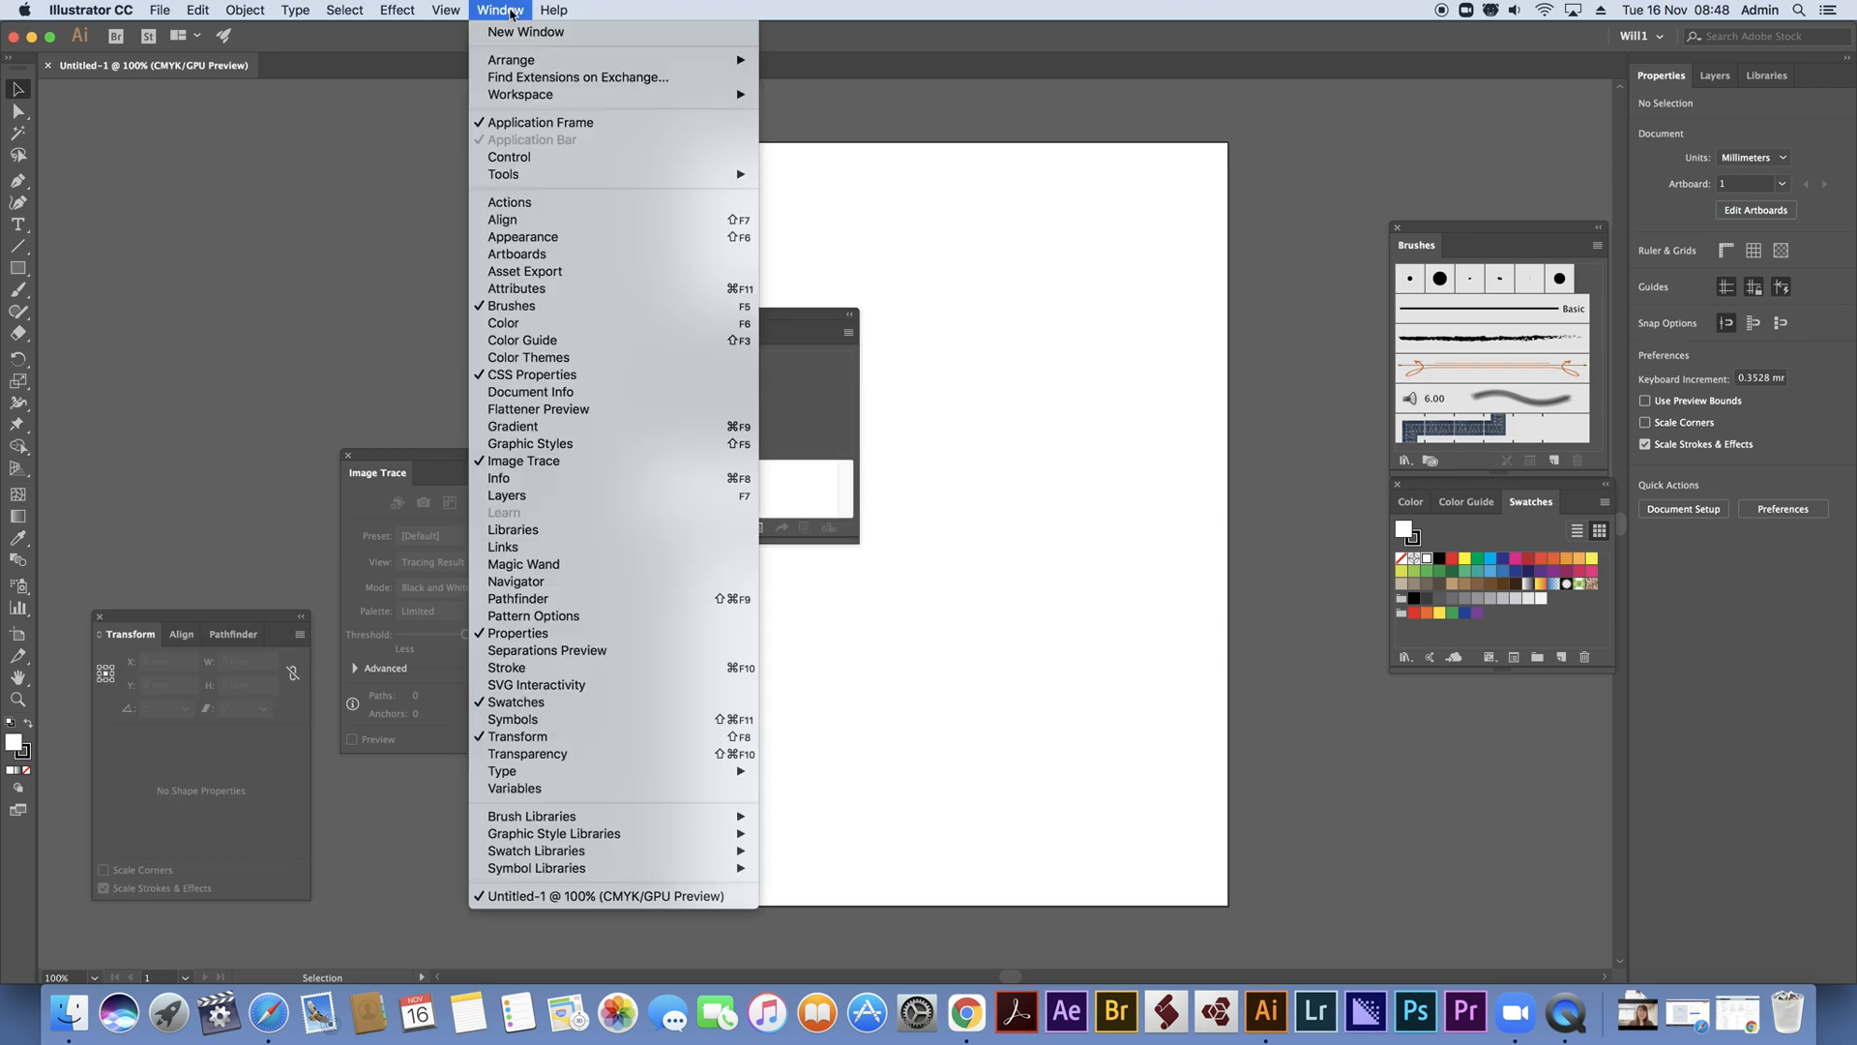
mouse_move(619, 94)
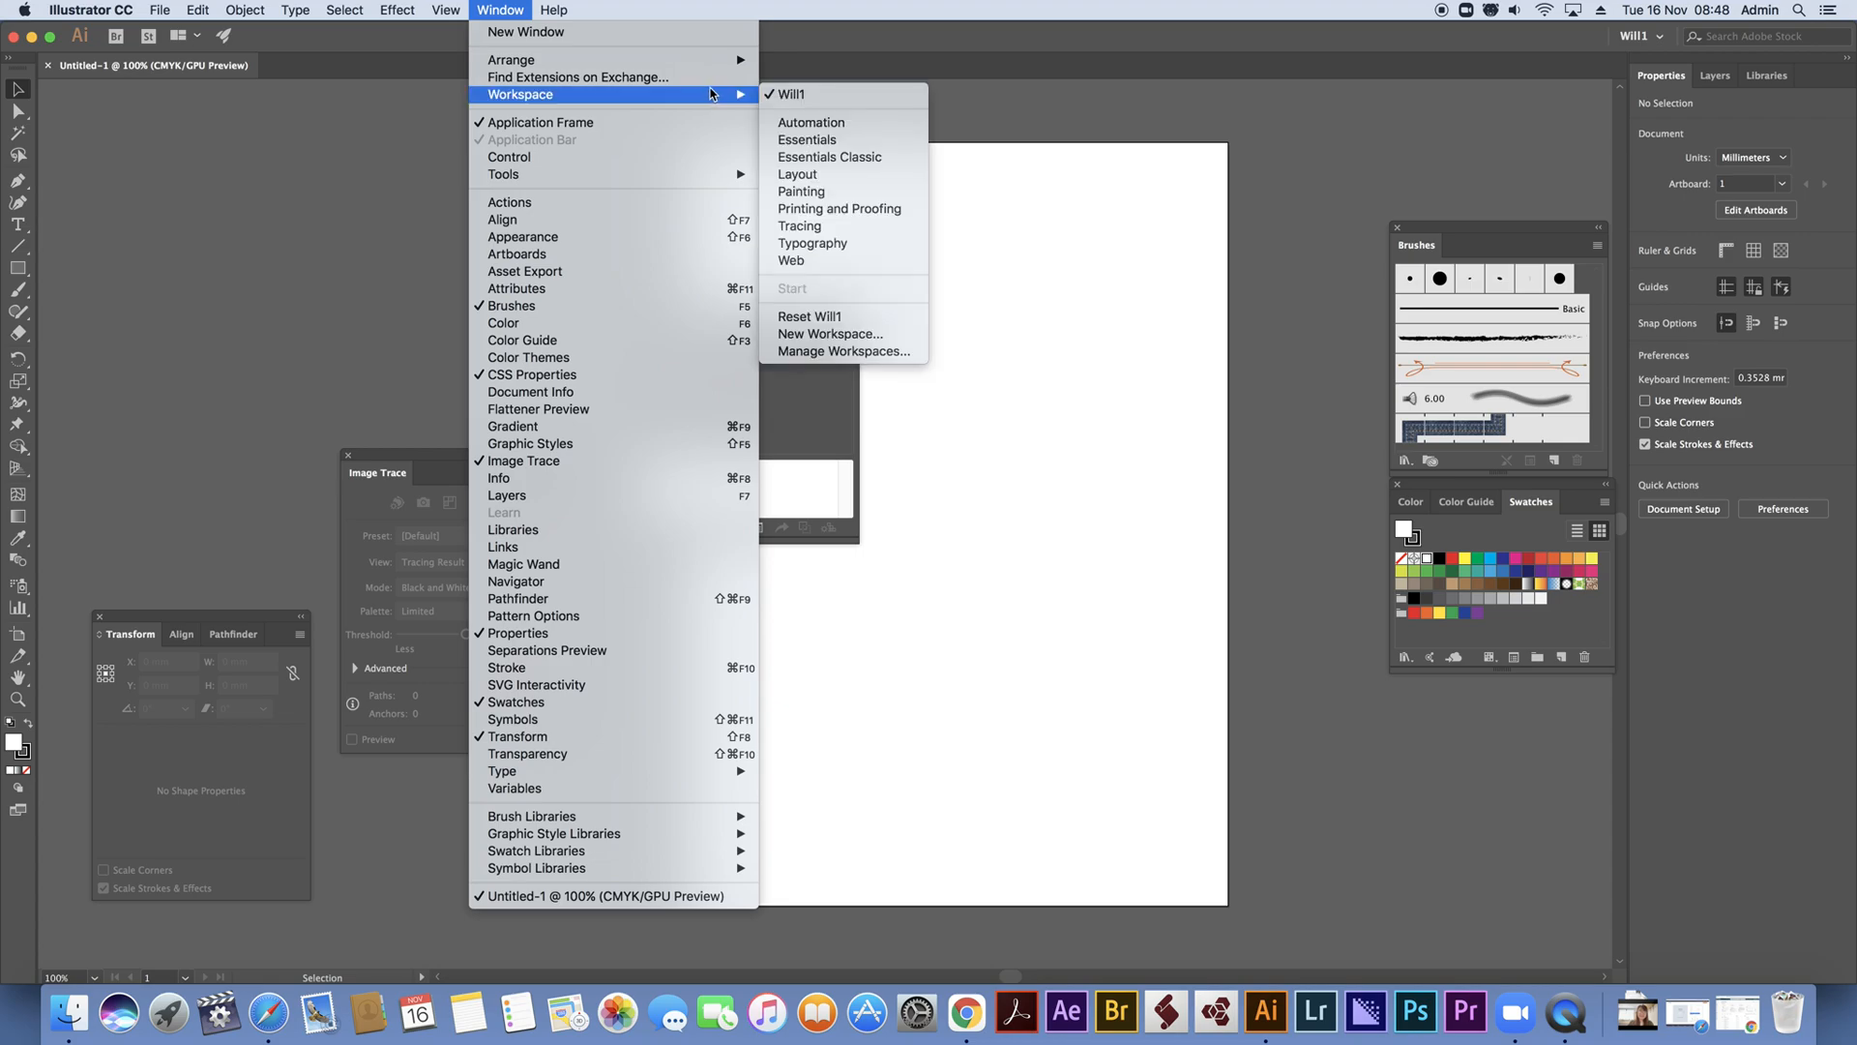
left_click(853, 94)
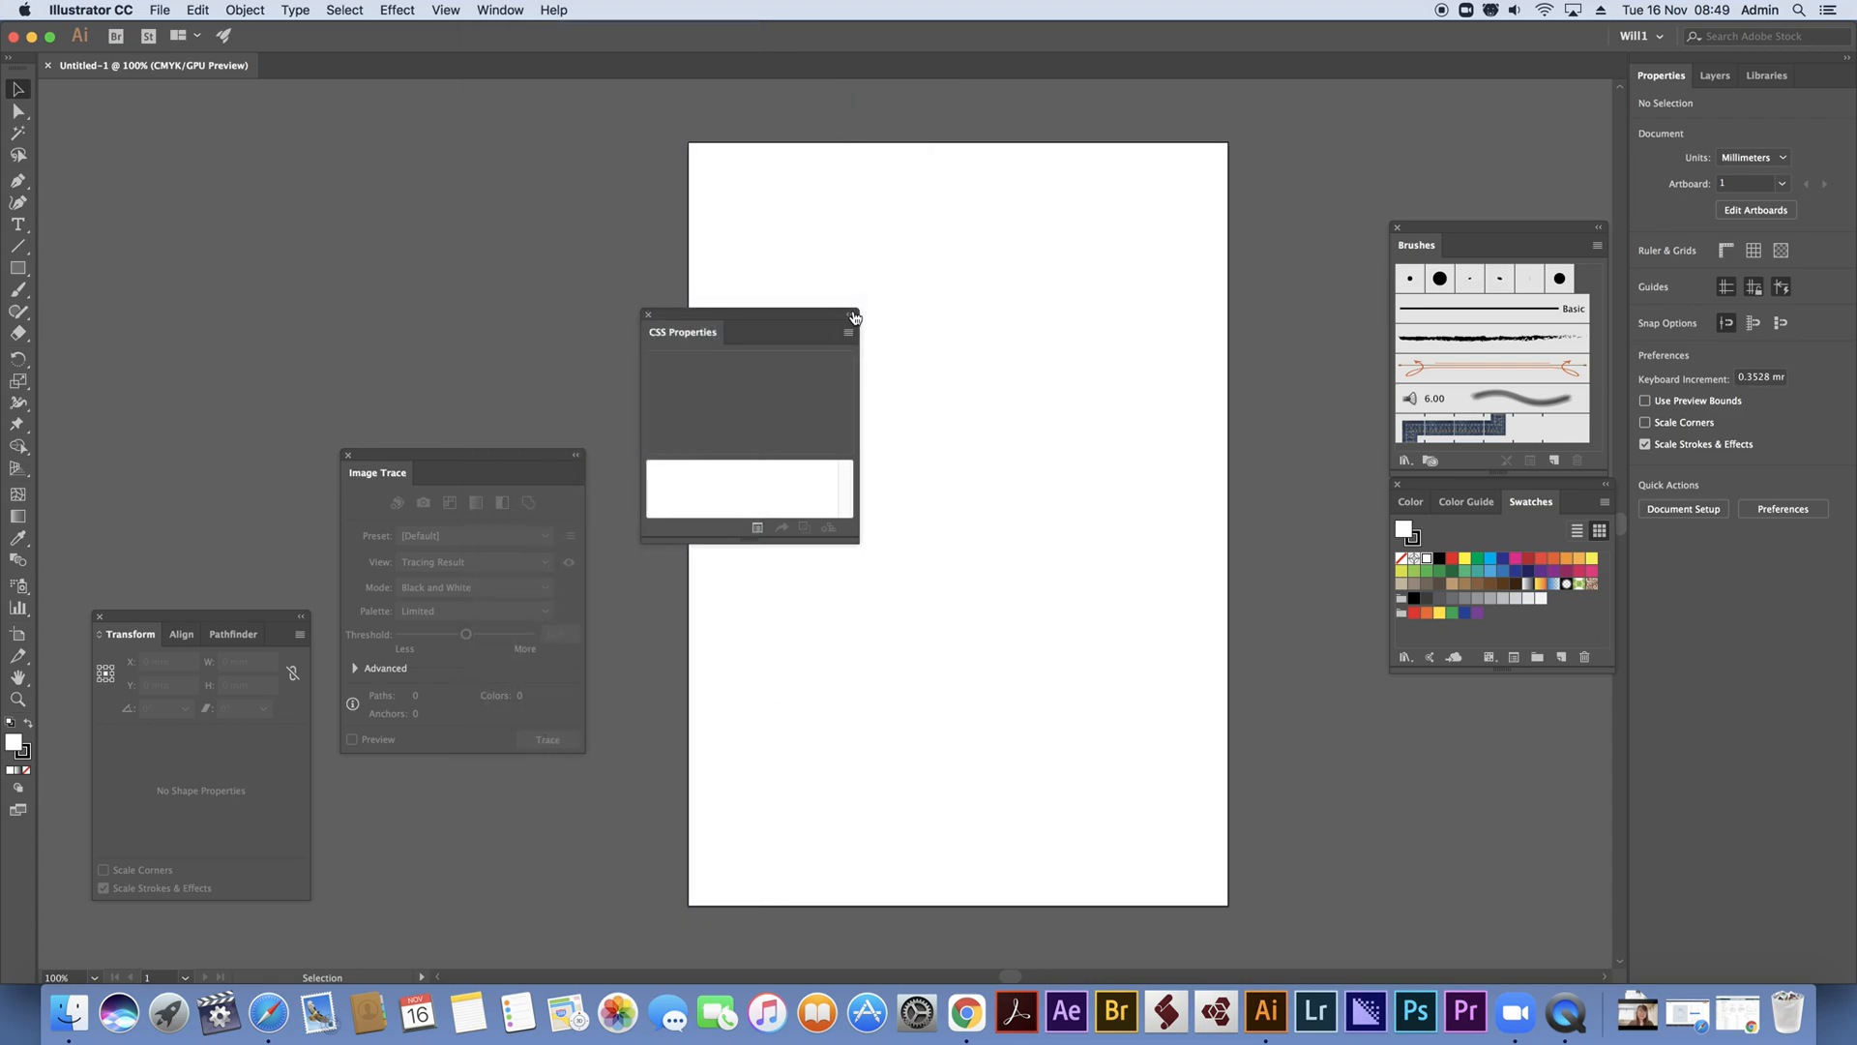
left_click(648, 315)
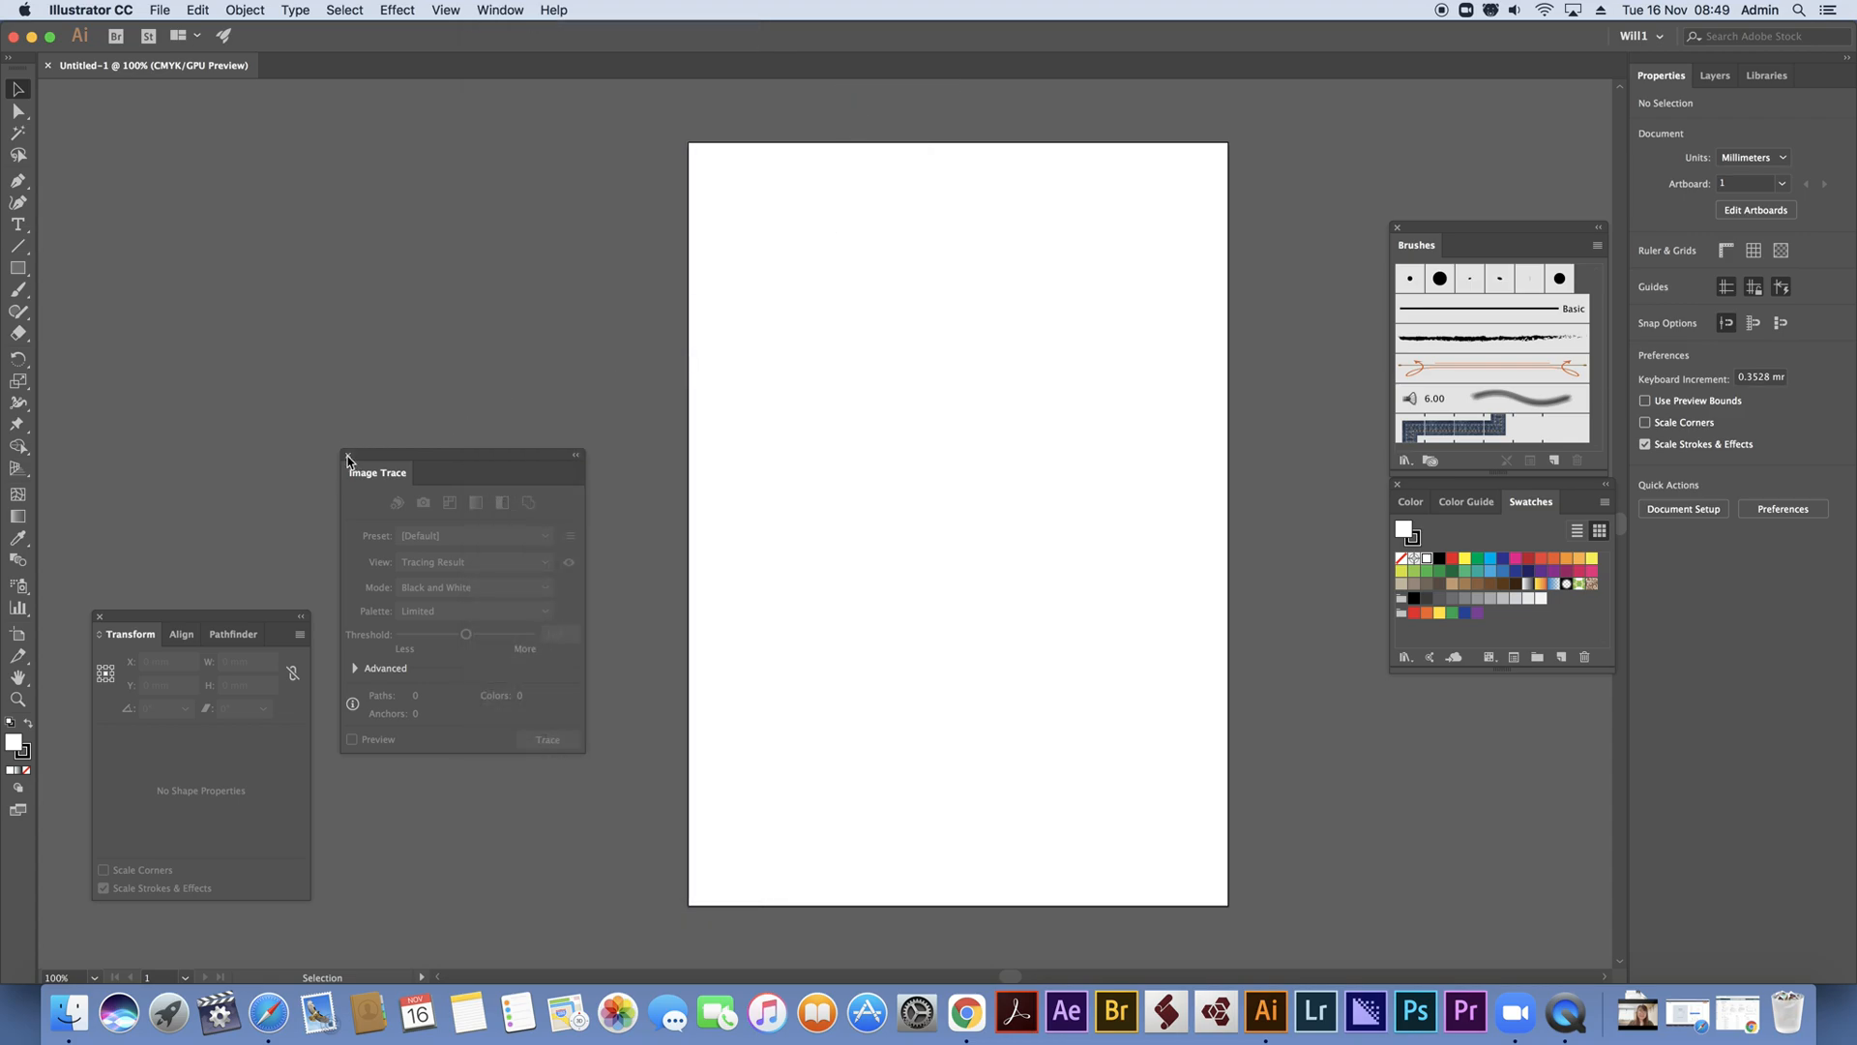
left_click(349, 459)
left_click(99, 616)
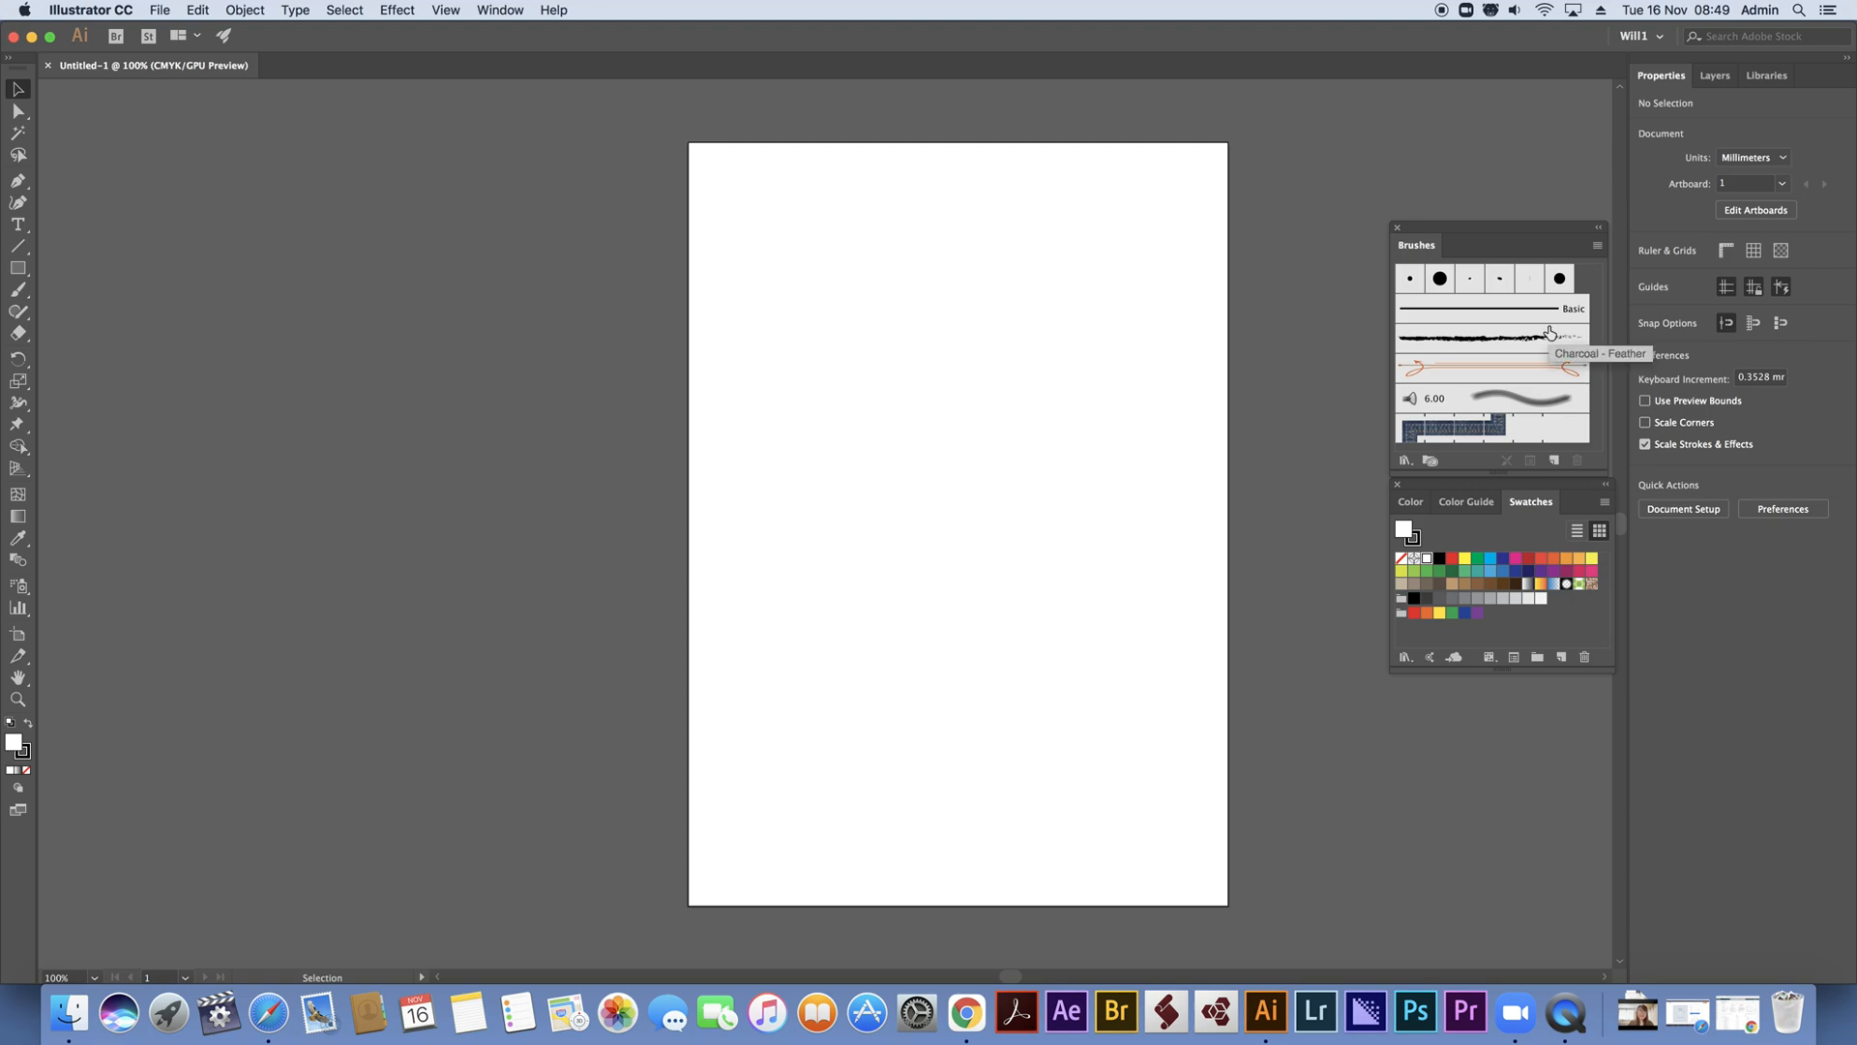
Show the document grid
left_click(445, 10)
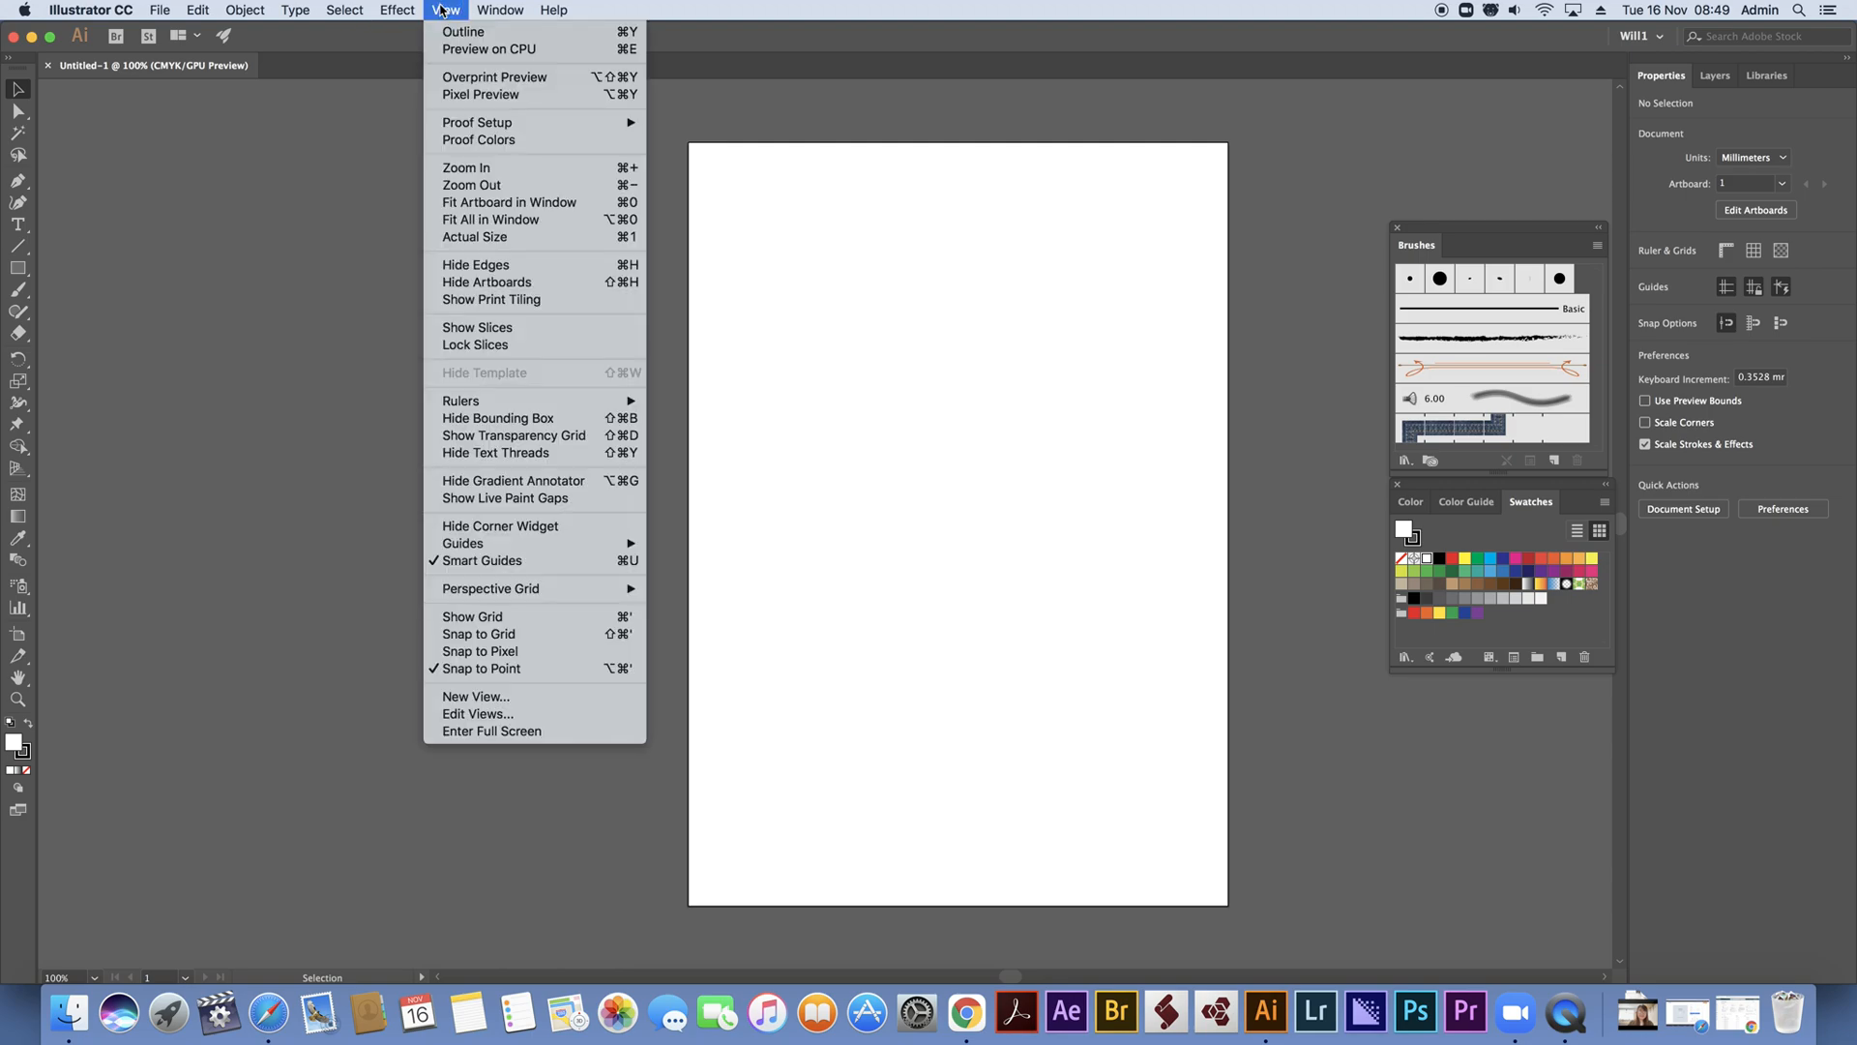
left_click(486, 617)
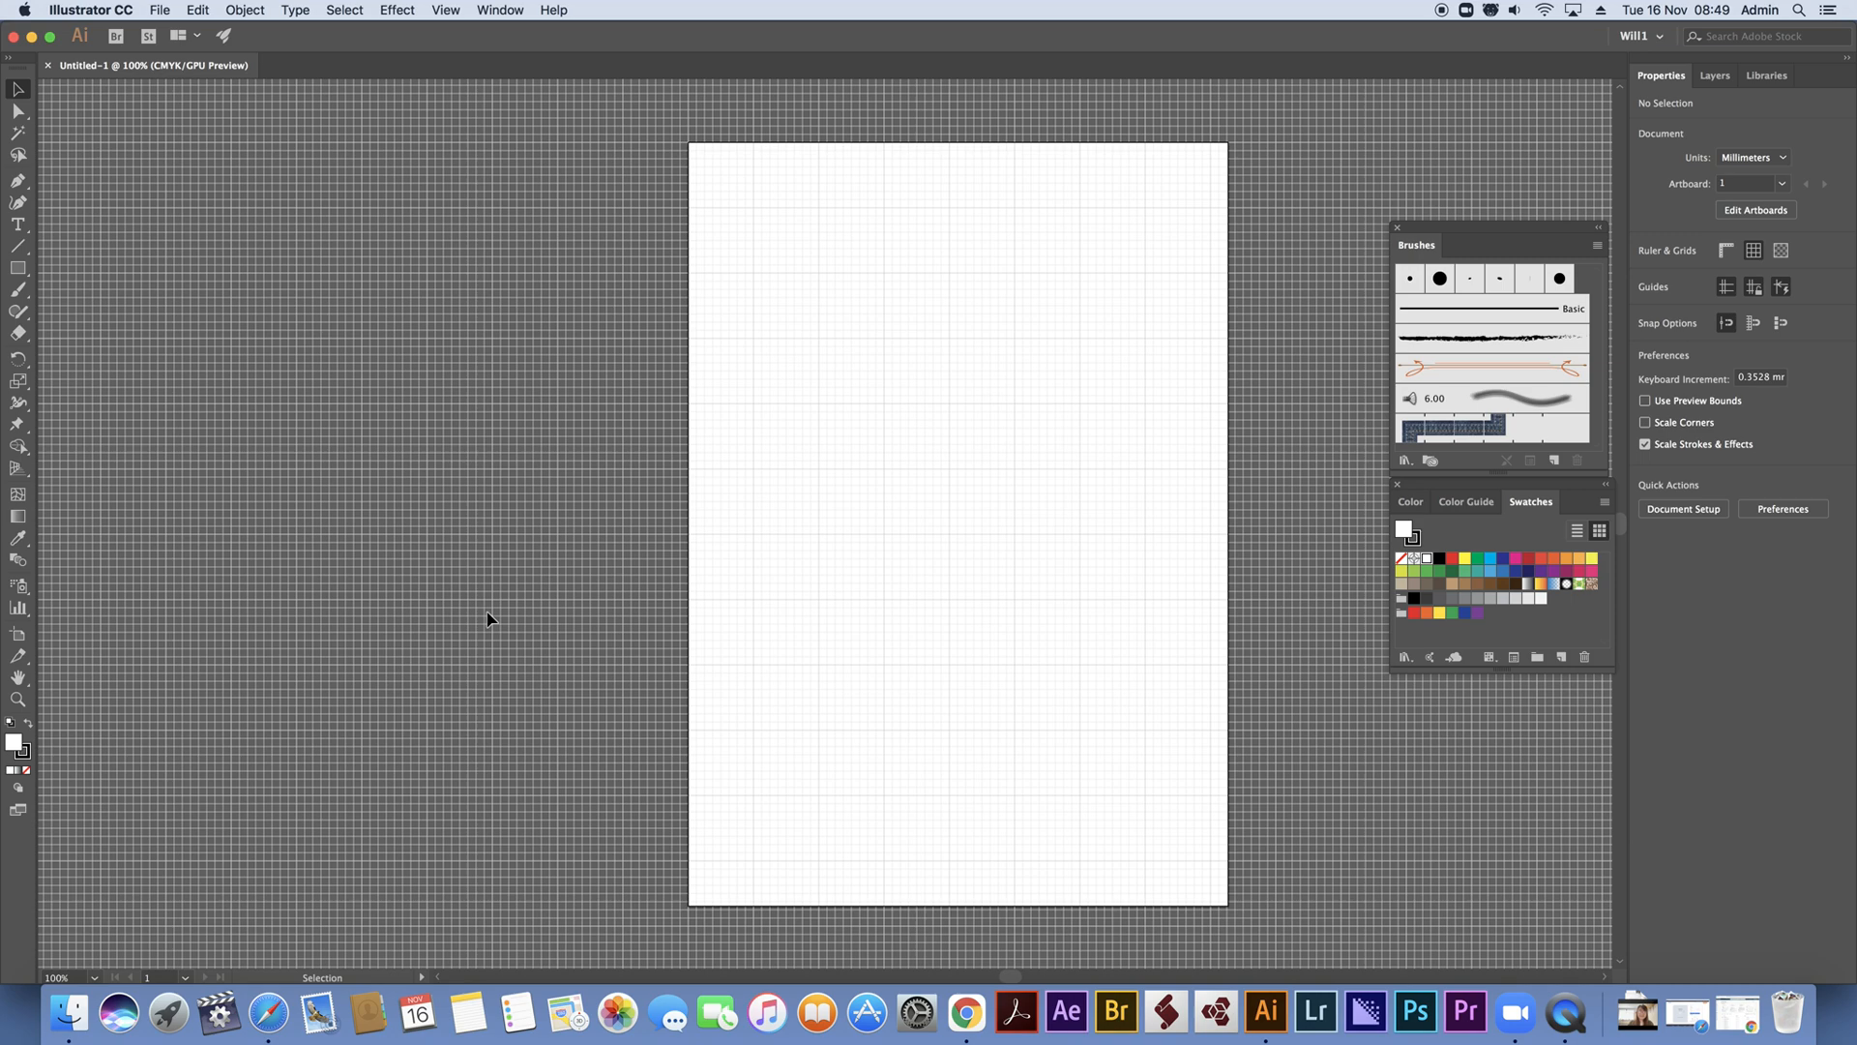
Draw a horizontal rectangle about 76.4 mm by 12.7 mm on grid lines in the artboard's upper part and remove its fill
key("space")
left_click_drag(918, 417, 544, 425)
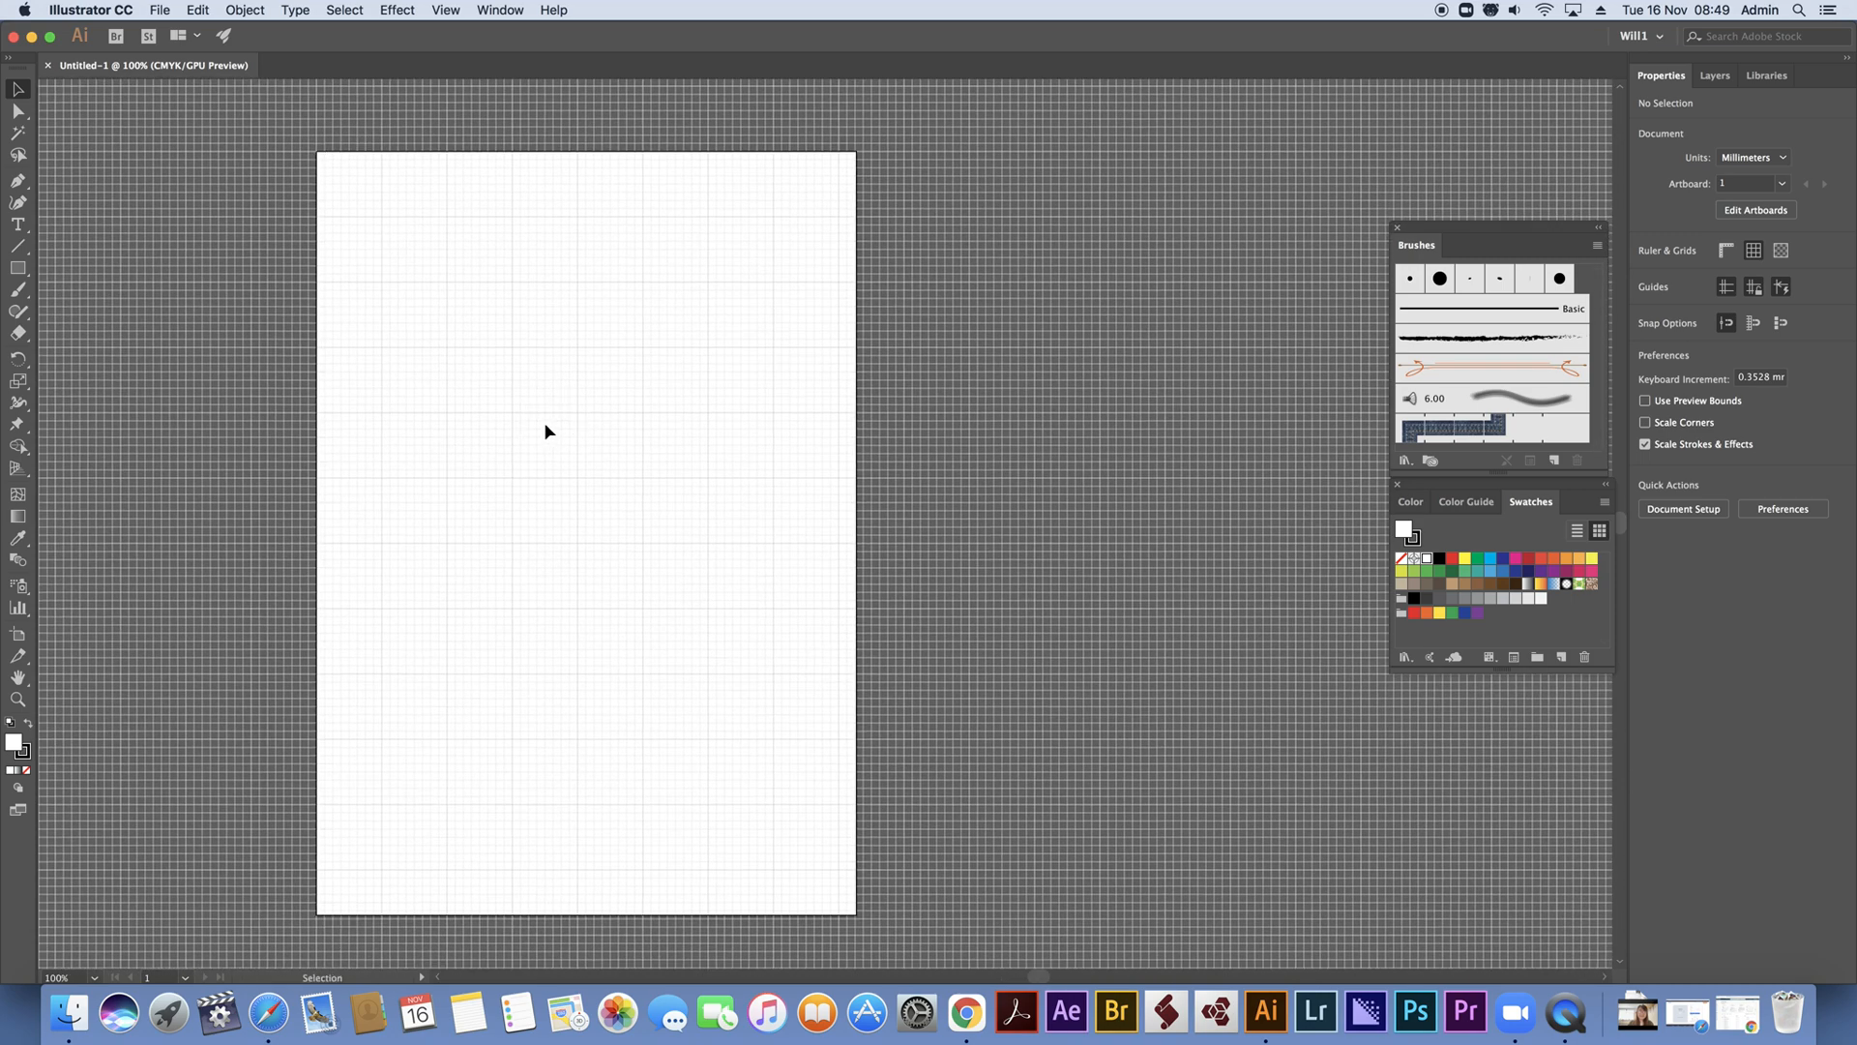
key("super+equal")
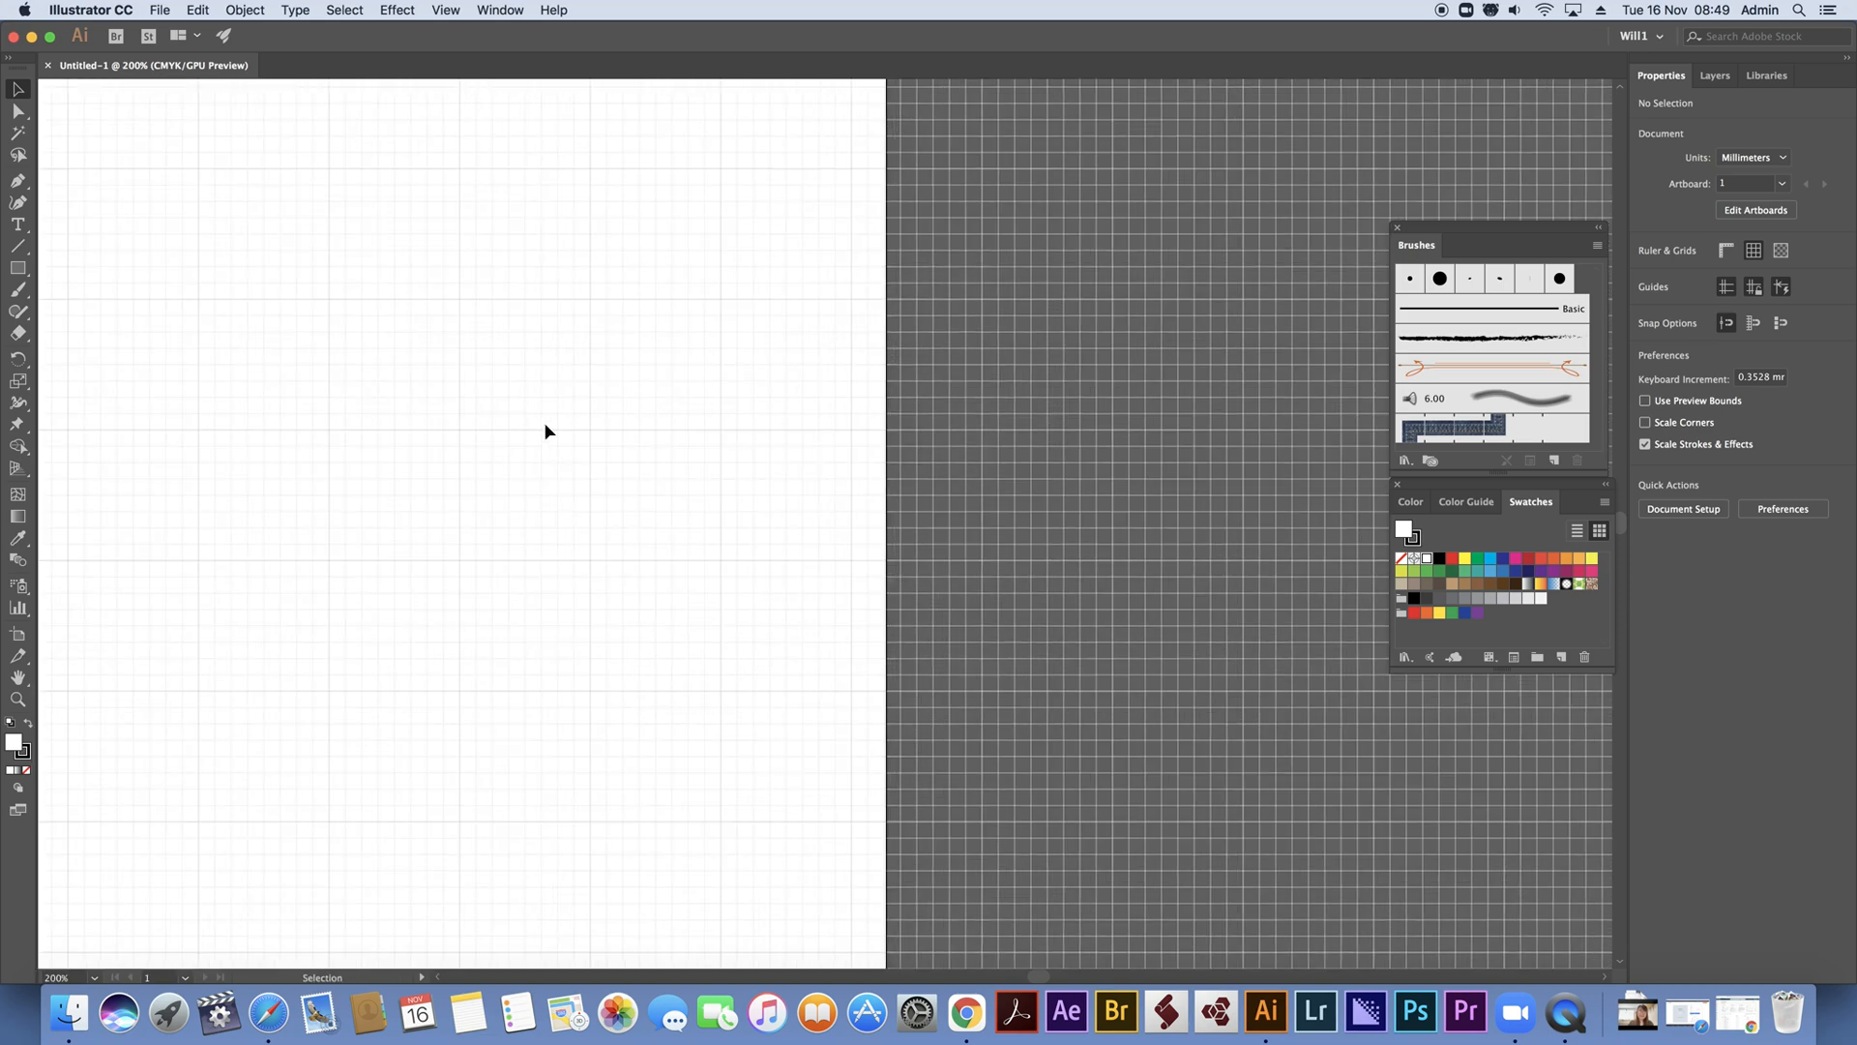
key("space")
left_click_drag(456, 348, 883, 755)
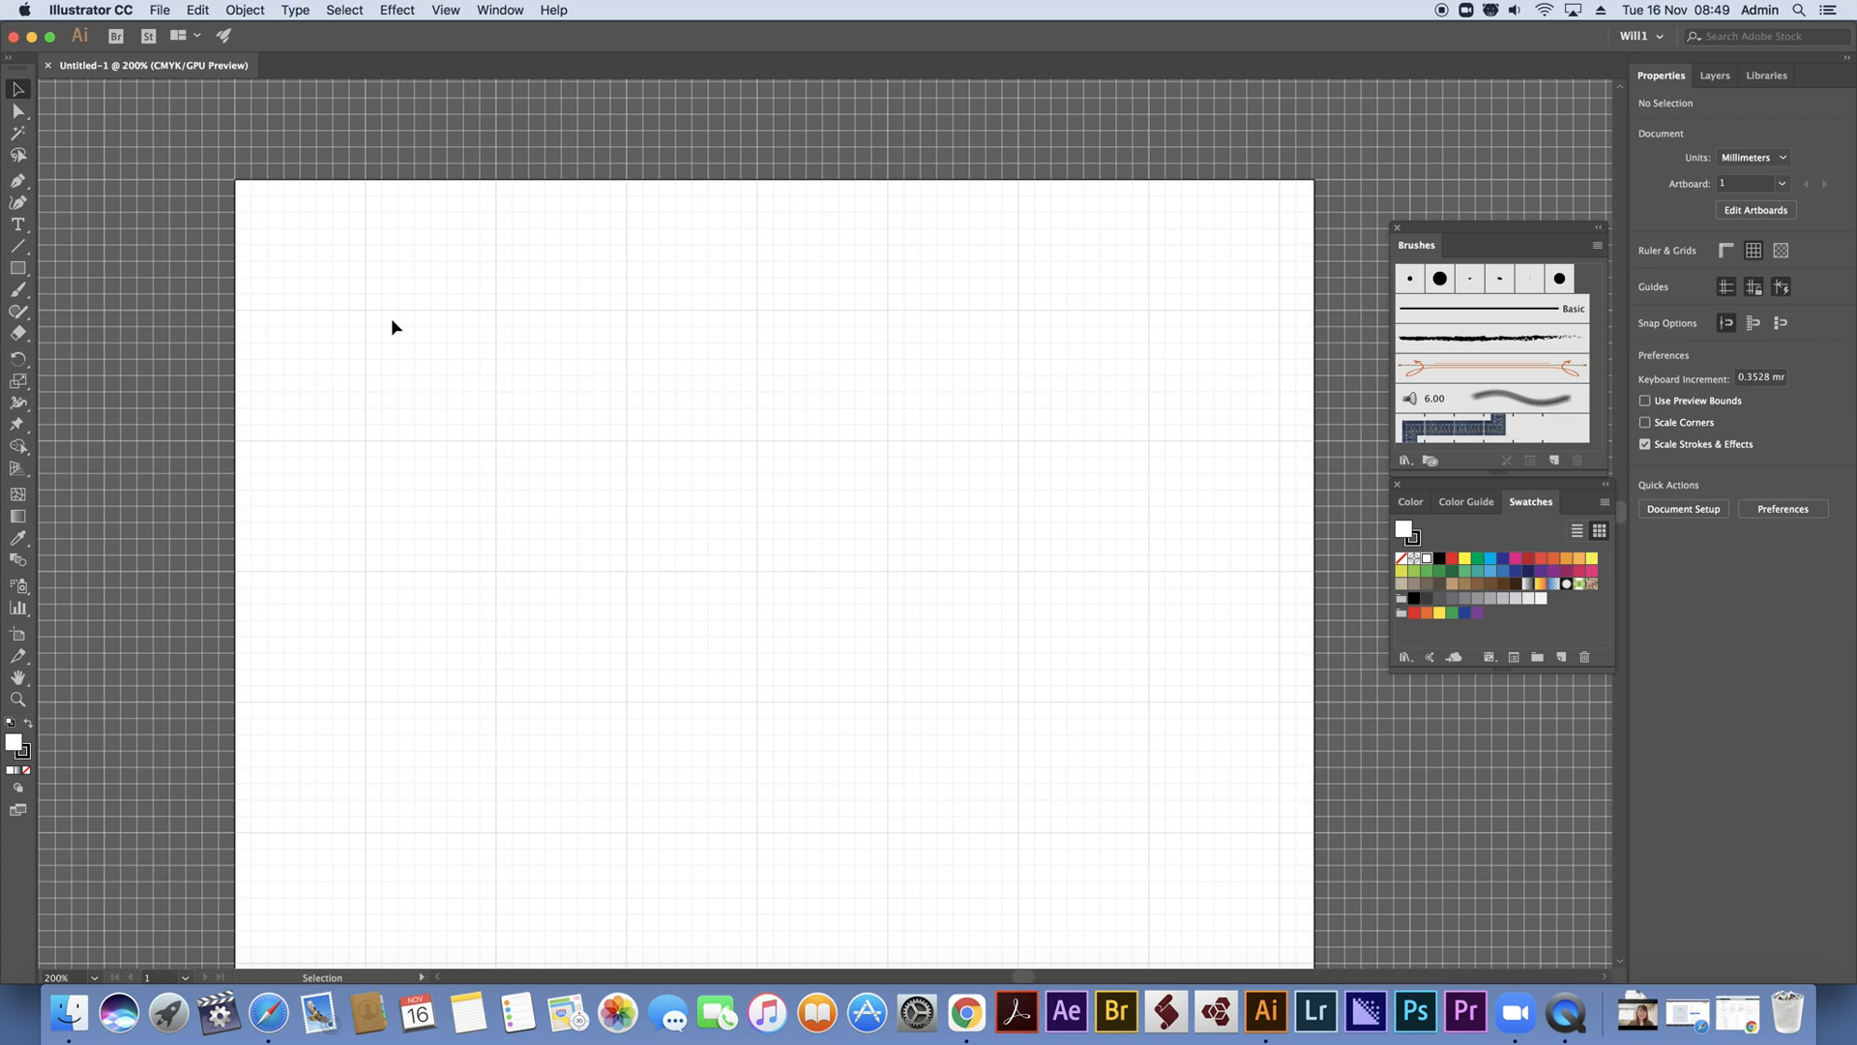
scroll(630, 373, "up", 2)
scroll(541, 353, "down", 4)
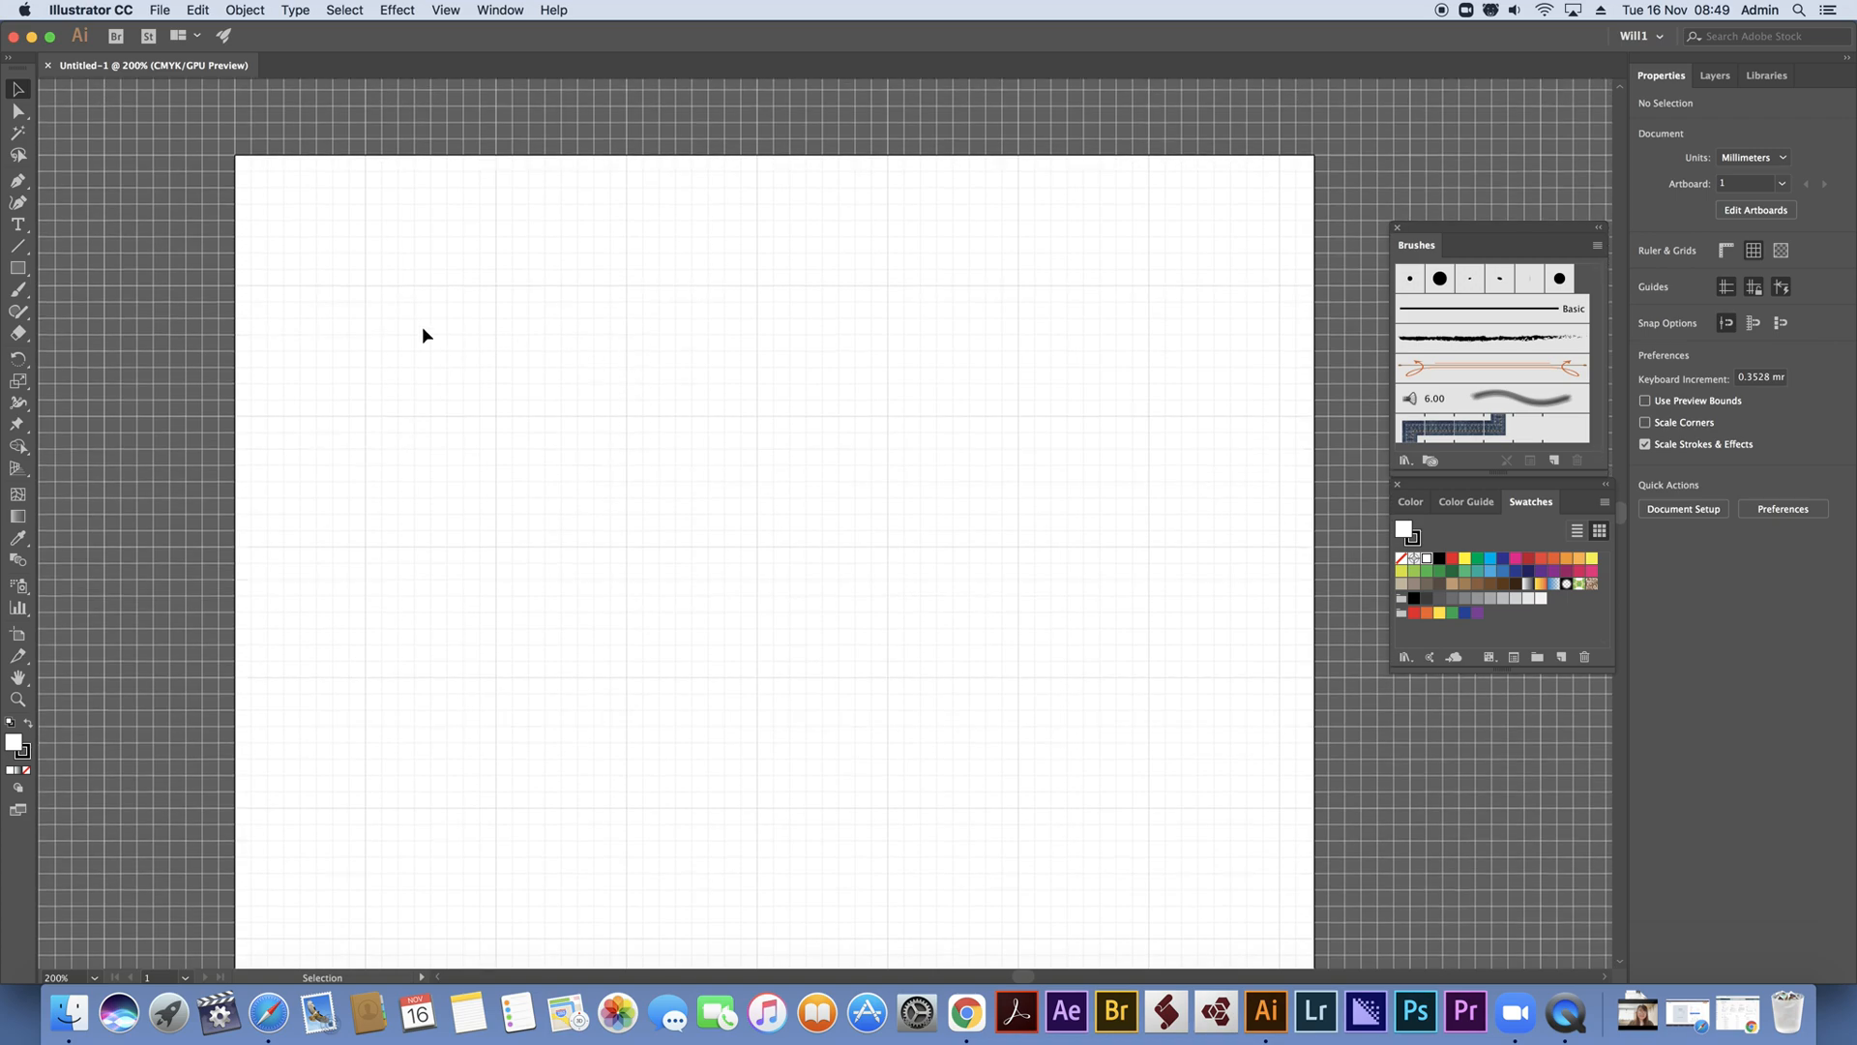
left_click(17, 269)
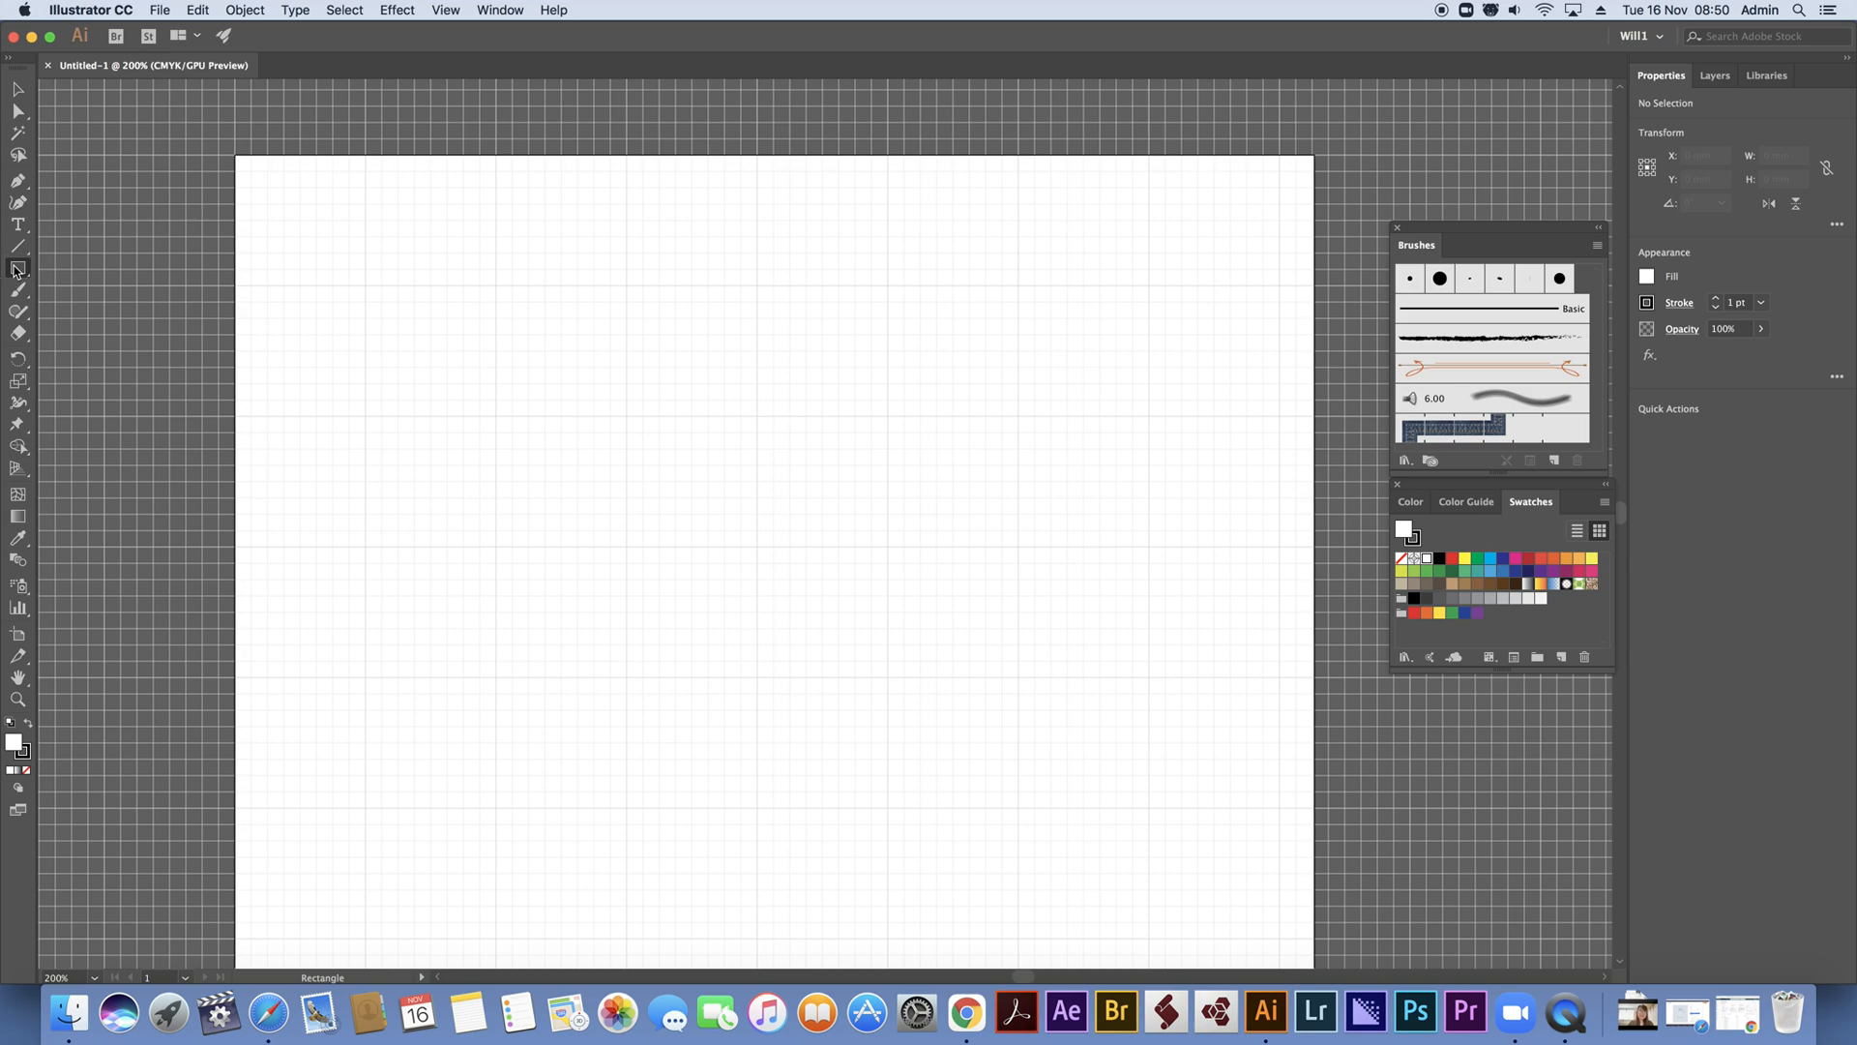
left_click_drag(495, 285, 887, 351)
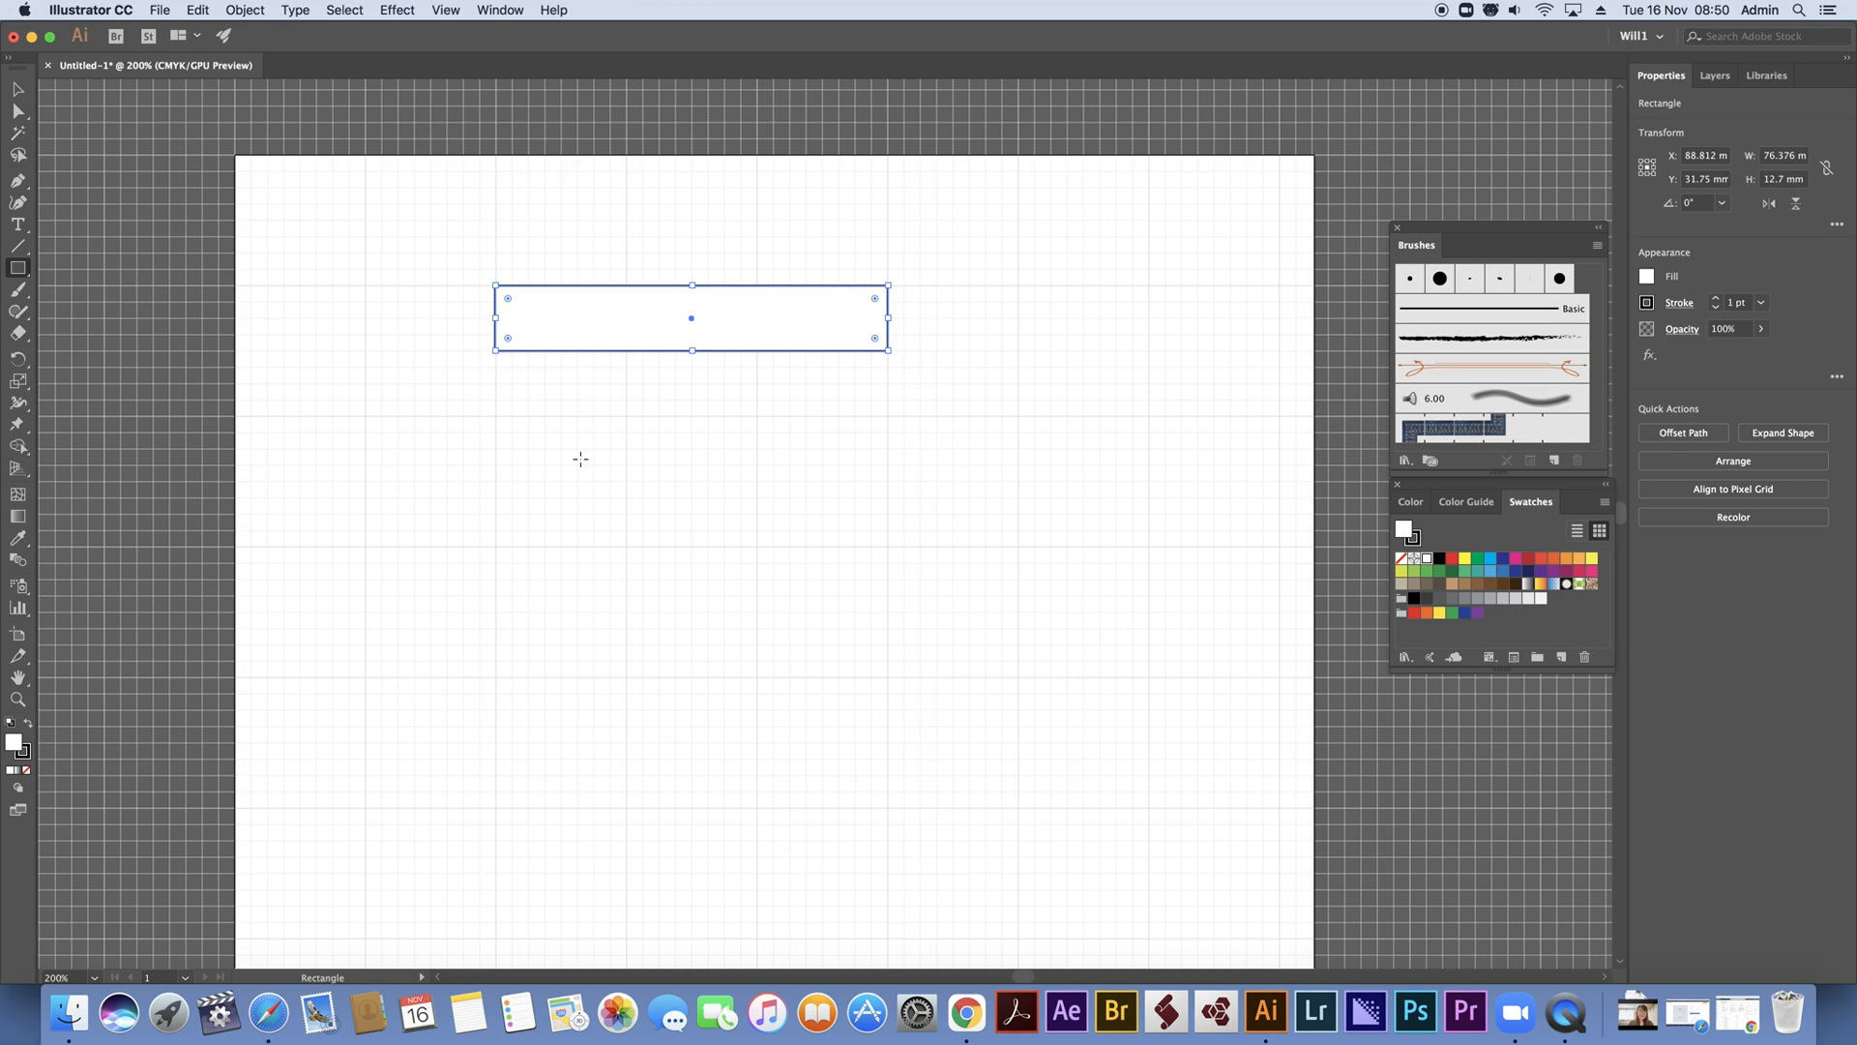
left_click(29, 772)
Duplicate the rectangle straight down twice, centring the copies at about Y 69.85 mm and 111.65 mm
left_click(17, 89)
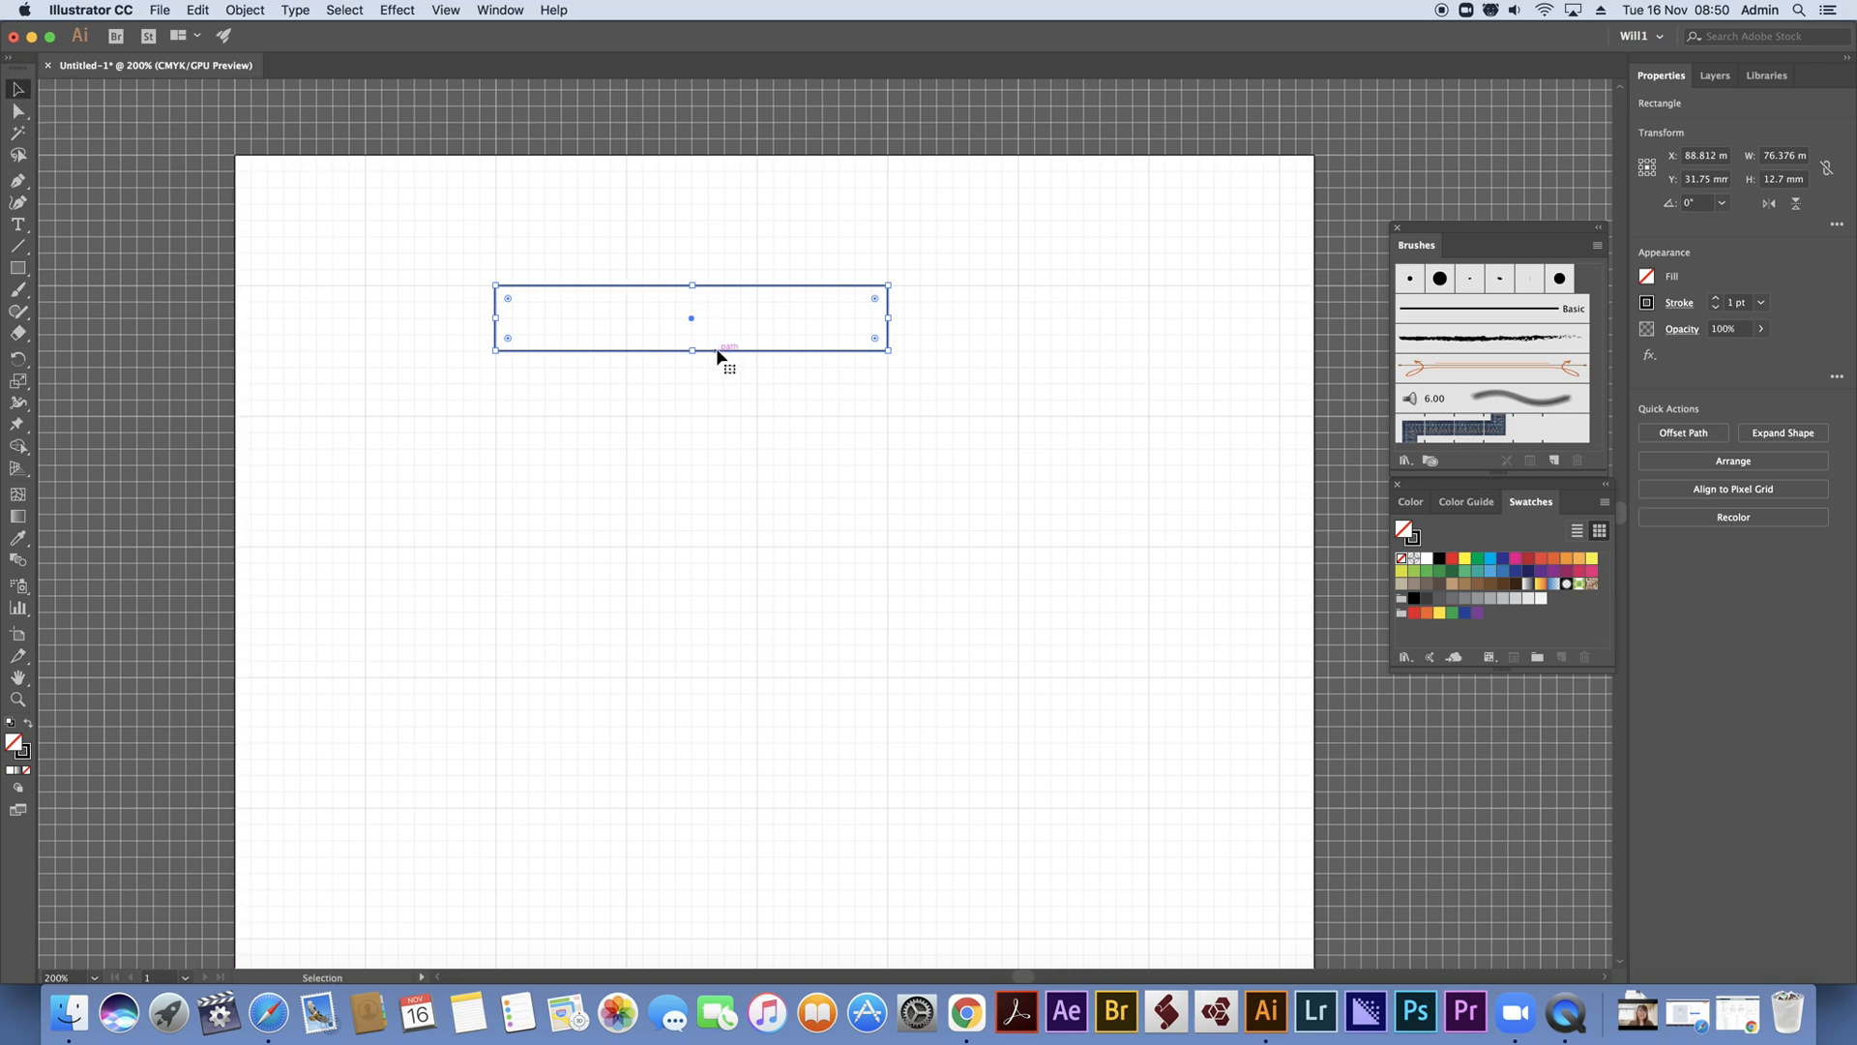
left_click_drag(717, 356, 717, 550)
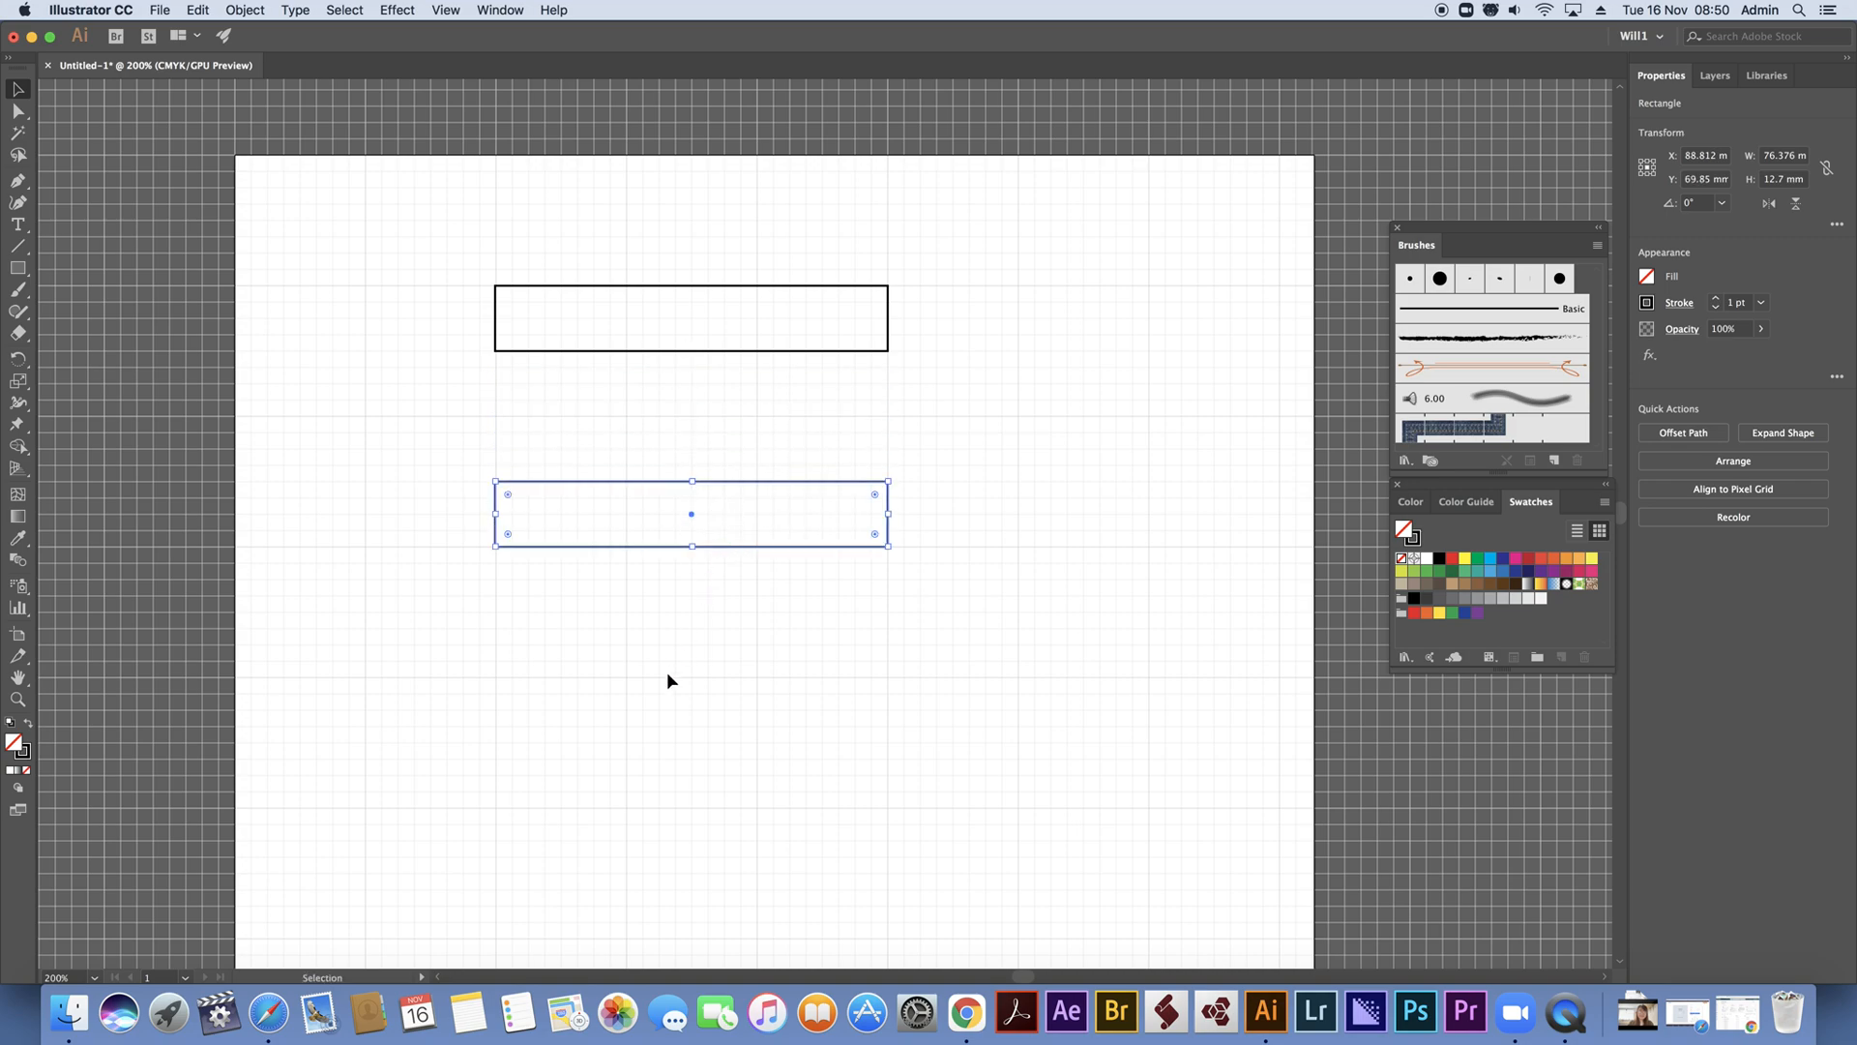
left_click_drag(743, 556, 741, 771)
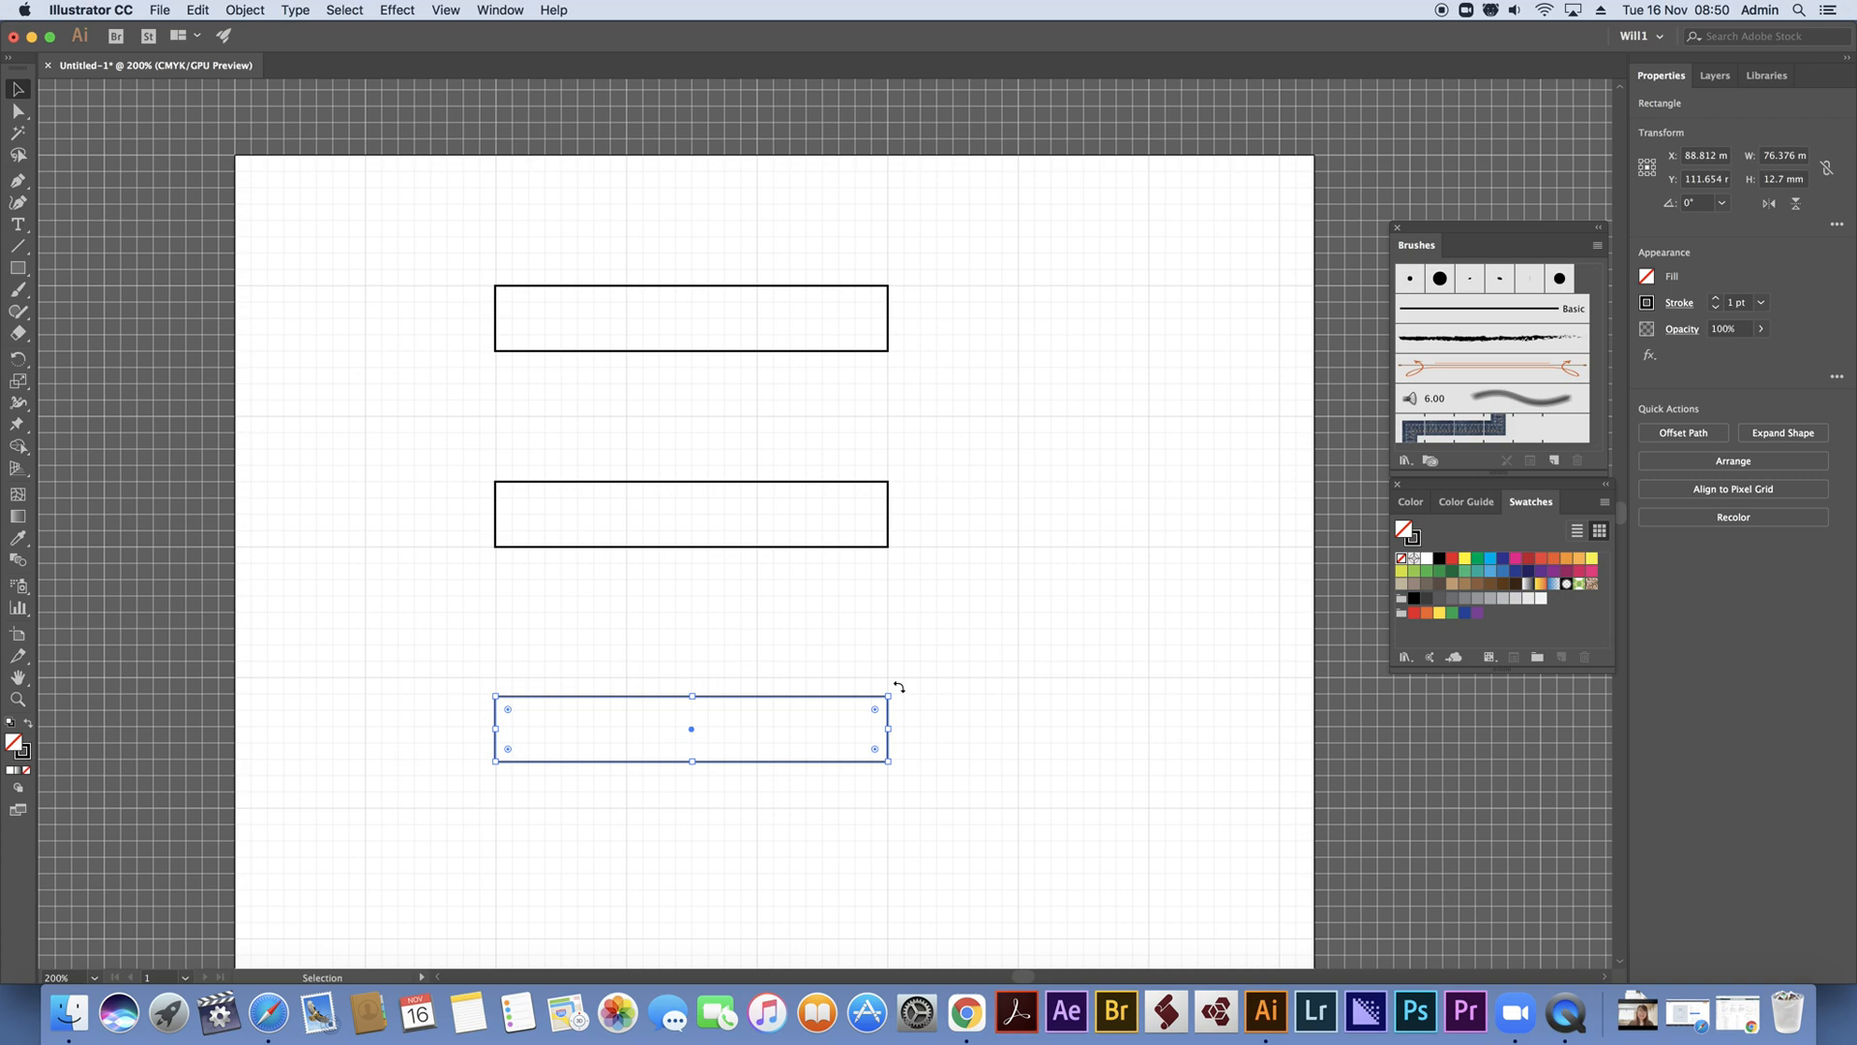
Rotate the lowest copy to a vertical 270° and move it over the left ends of the two horizontal rectangles, top edges aligned
key("shift")
left_click_drag(899, 686, 782, 848)
left_click_drag(726, 651, 559, 403)
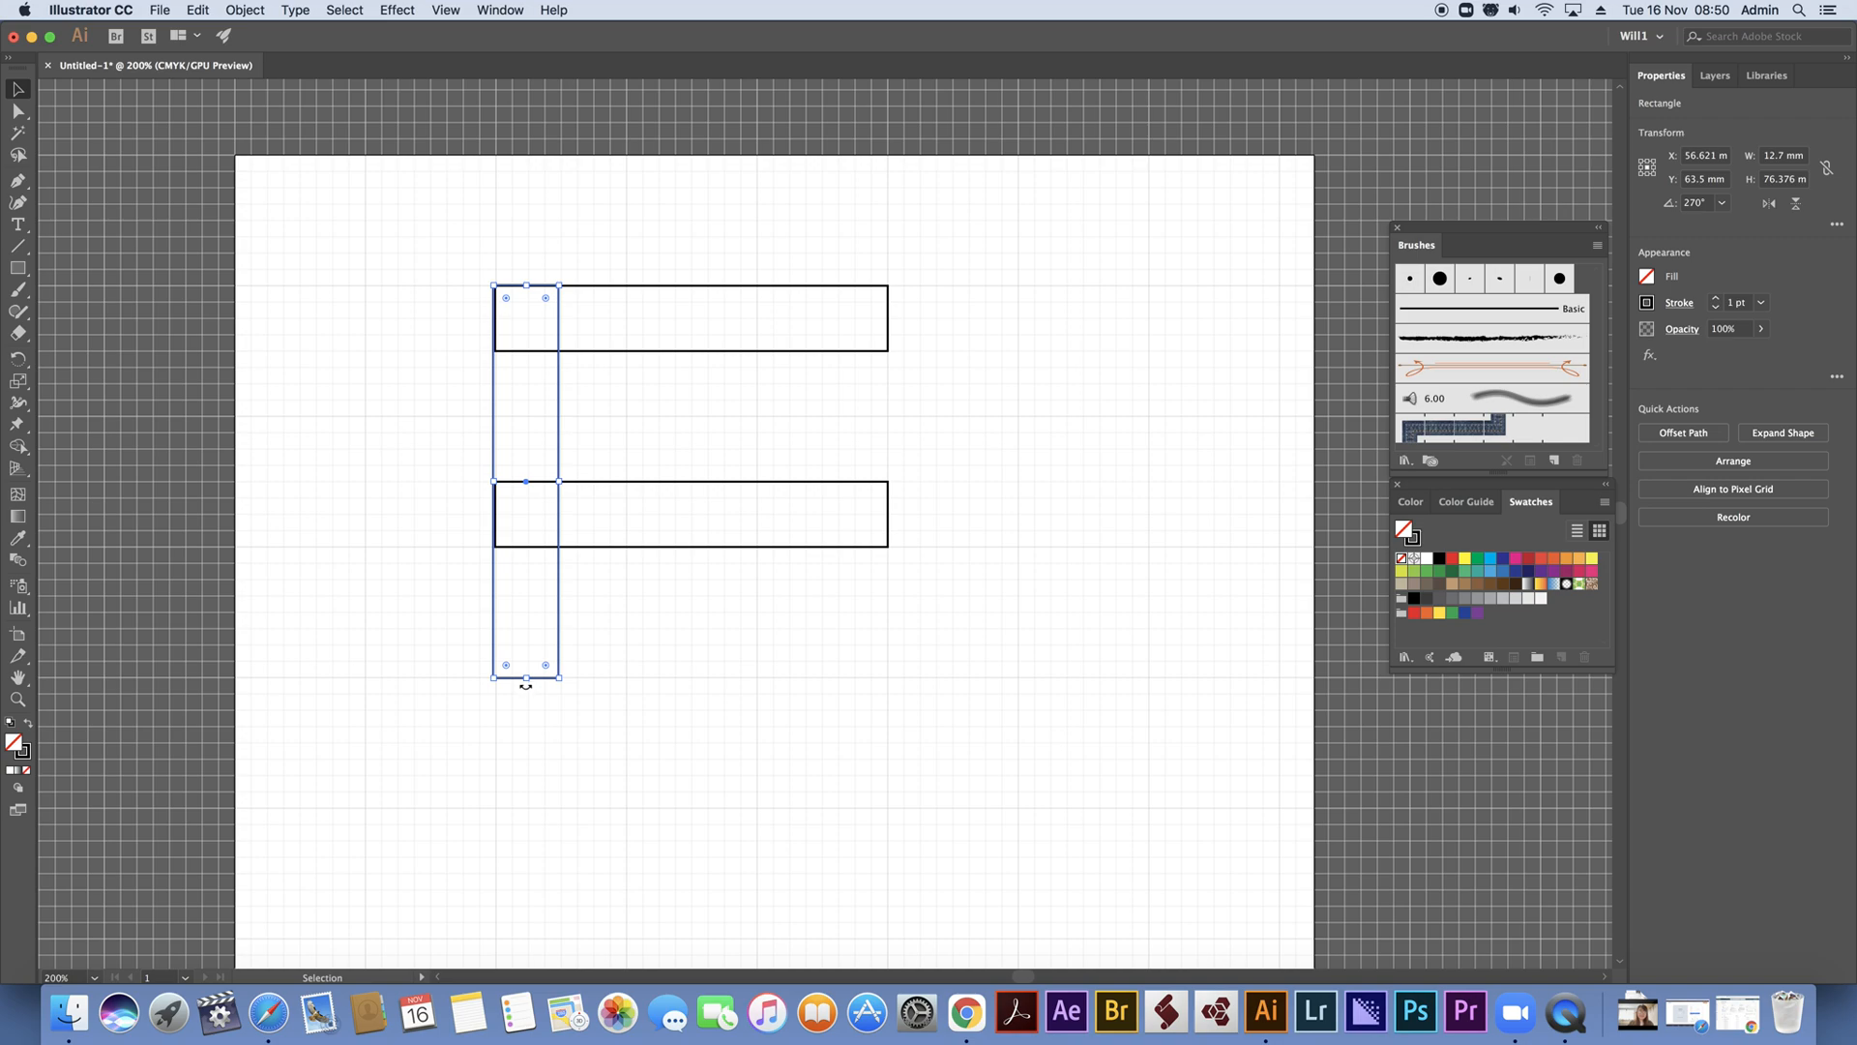
Lengthen the vertical rectangle downward to about 101.7 mm and shorten both horizontal bars to about 50.8 mm wide
left_click_drag(524, 677, 520, 807)
scroll(538, 745, "down", 2)
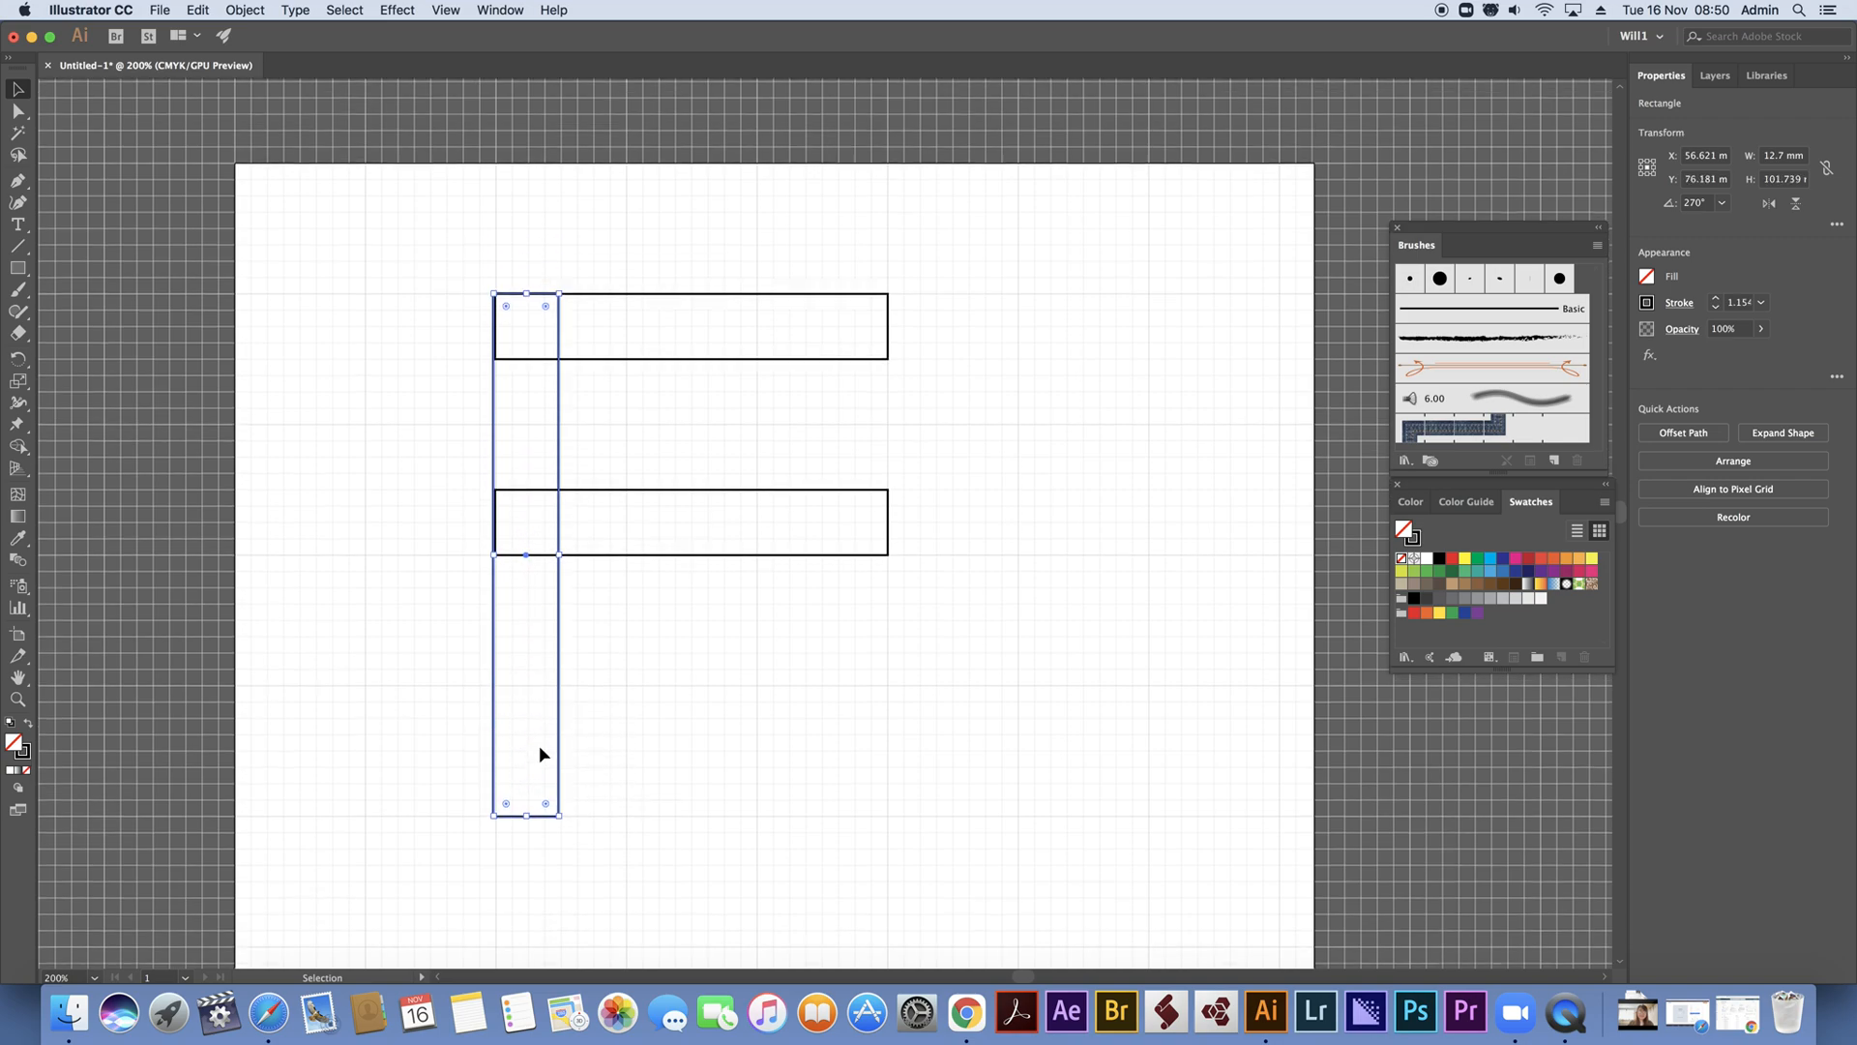
left_click_drag(935, 213, 858, 552)
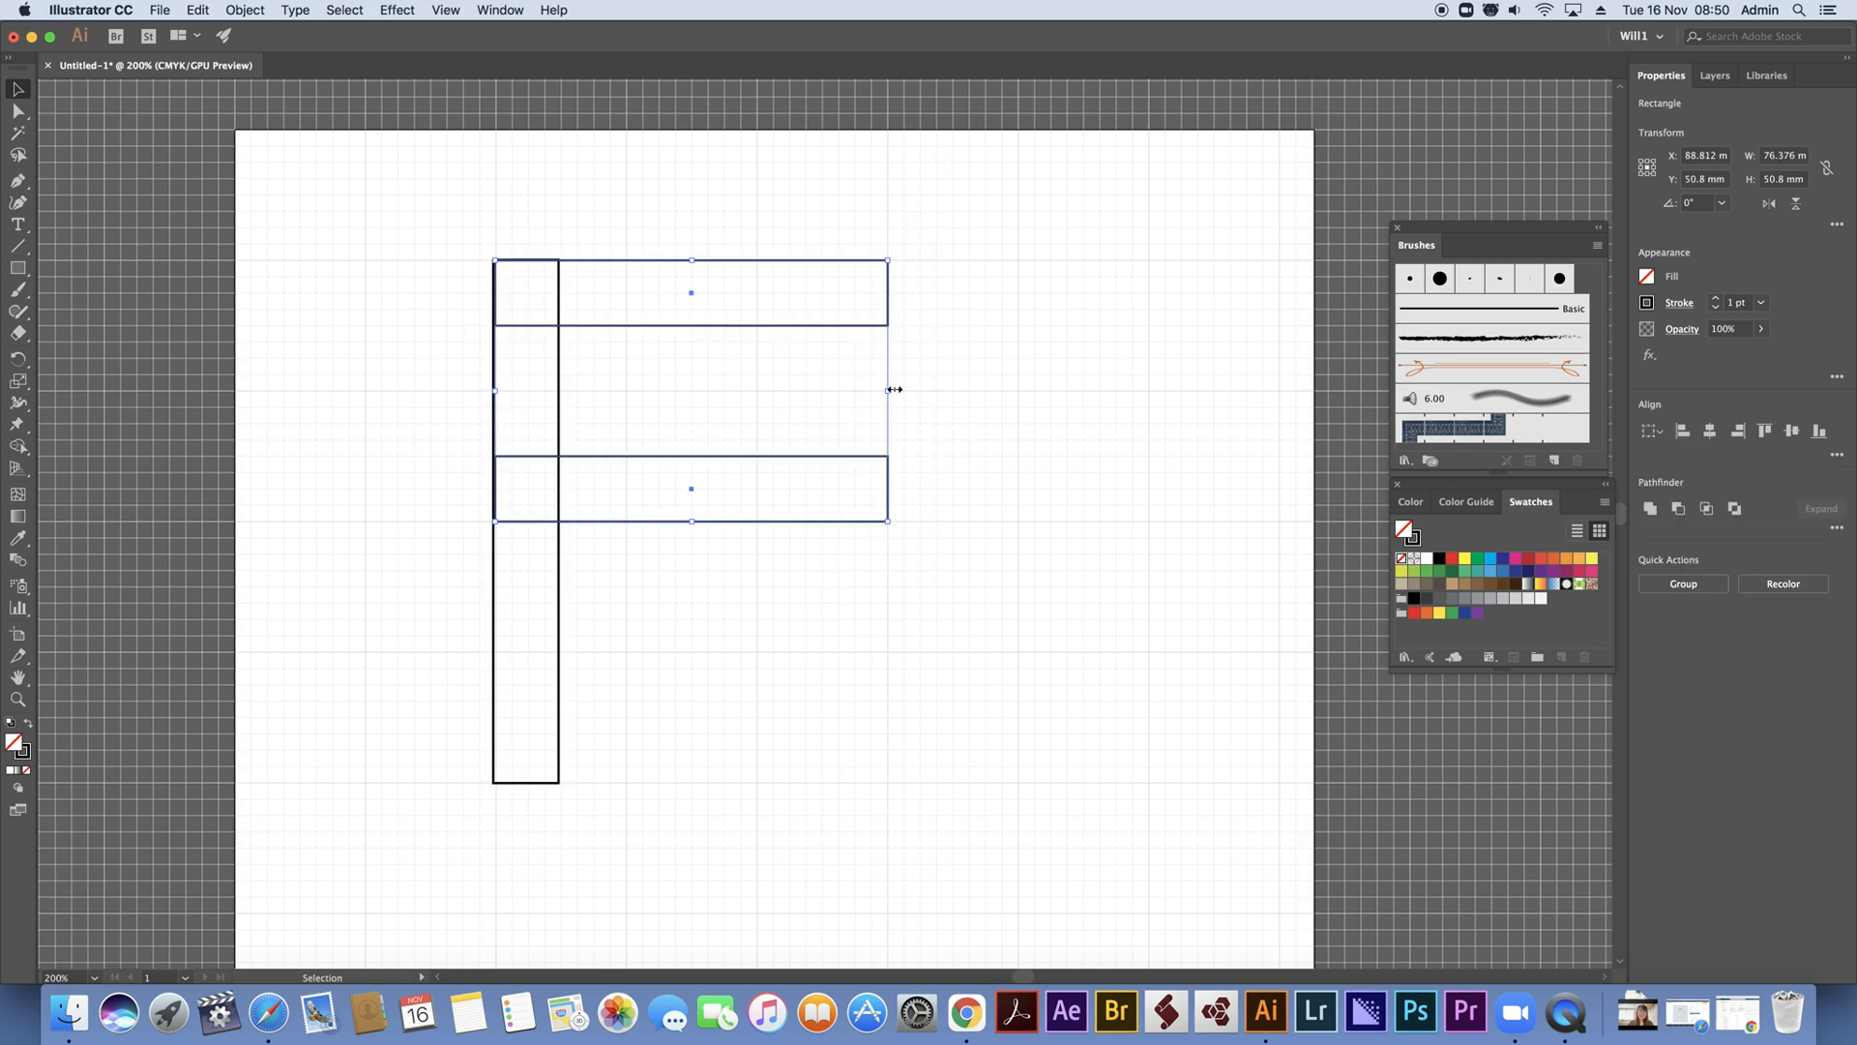
left_click_drag(890, 389, 757, 396)
left_click(909, 416)
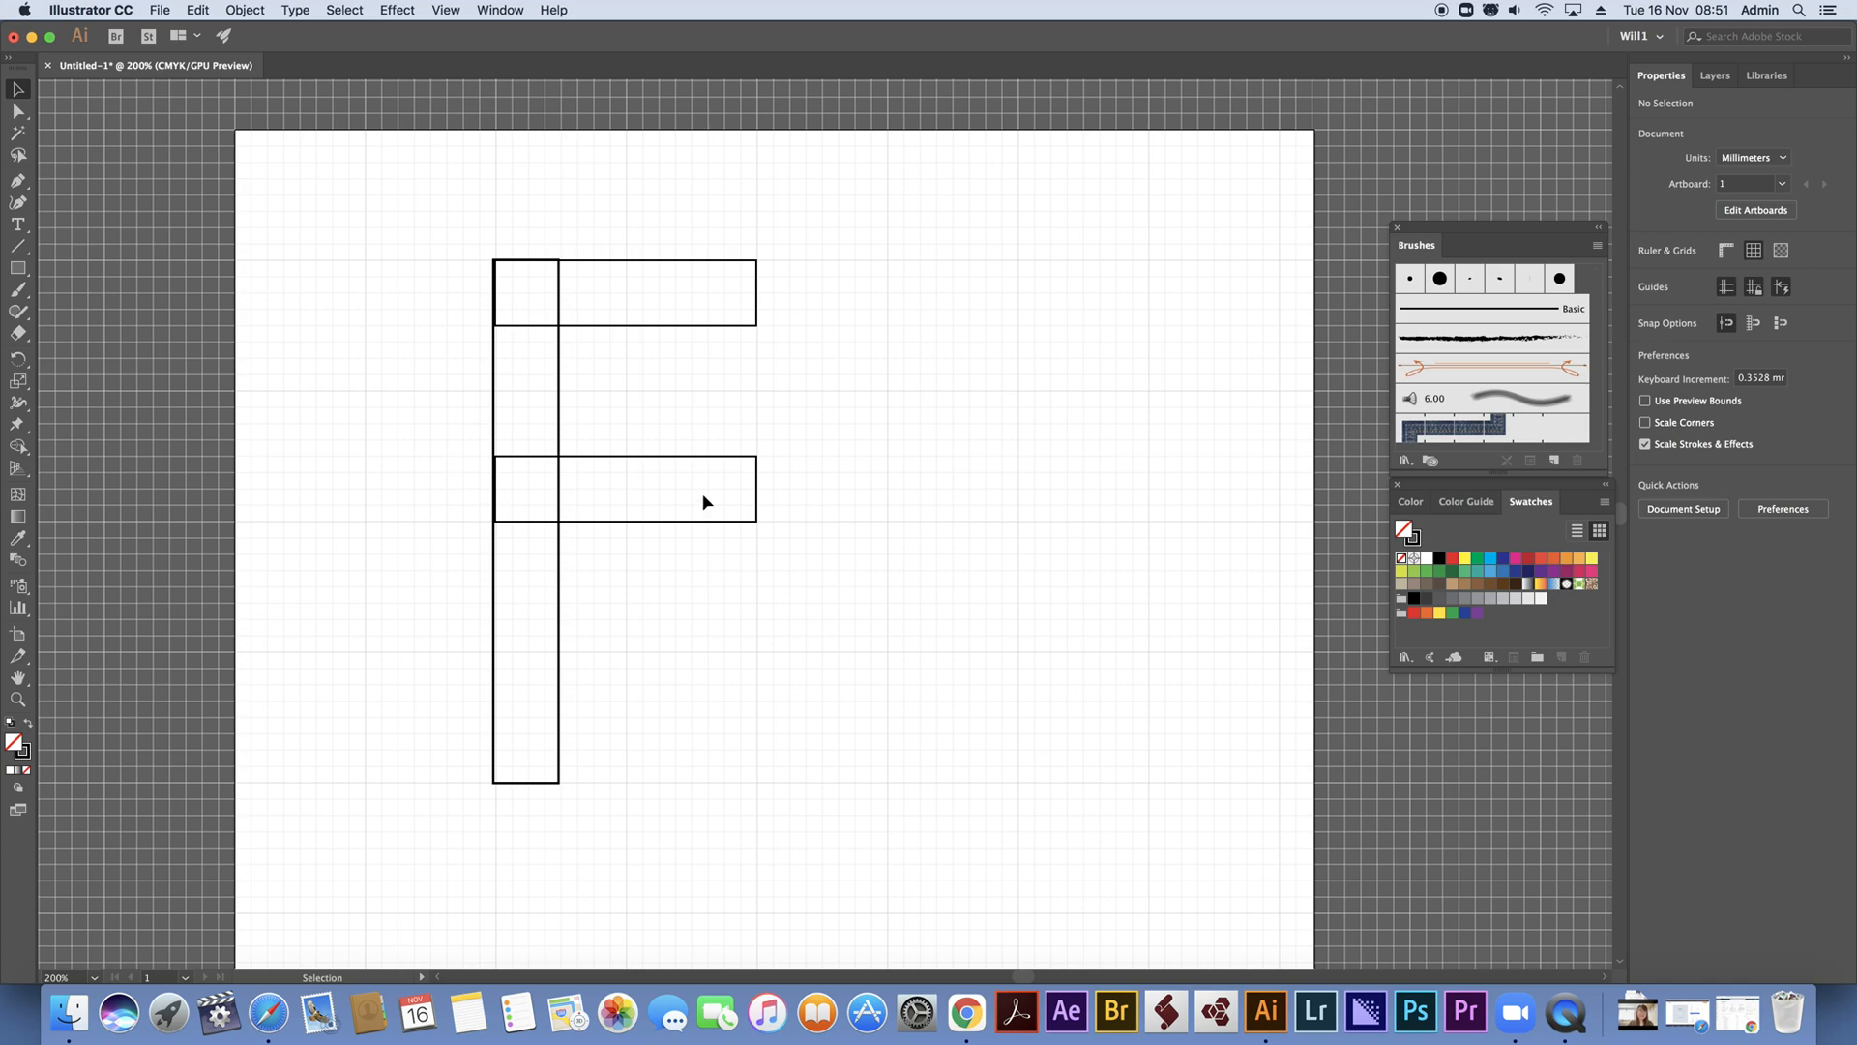
Align the left edges of the vertical rectangle and the two horizontal bars
left_click_drag(426, 208, 647, 278)
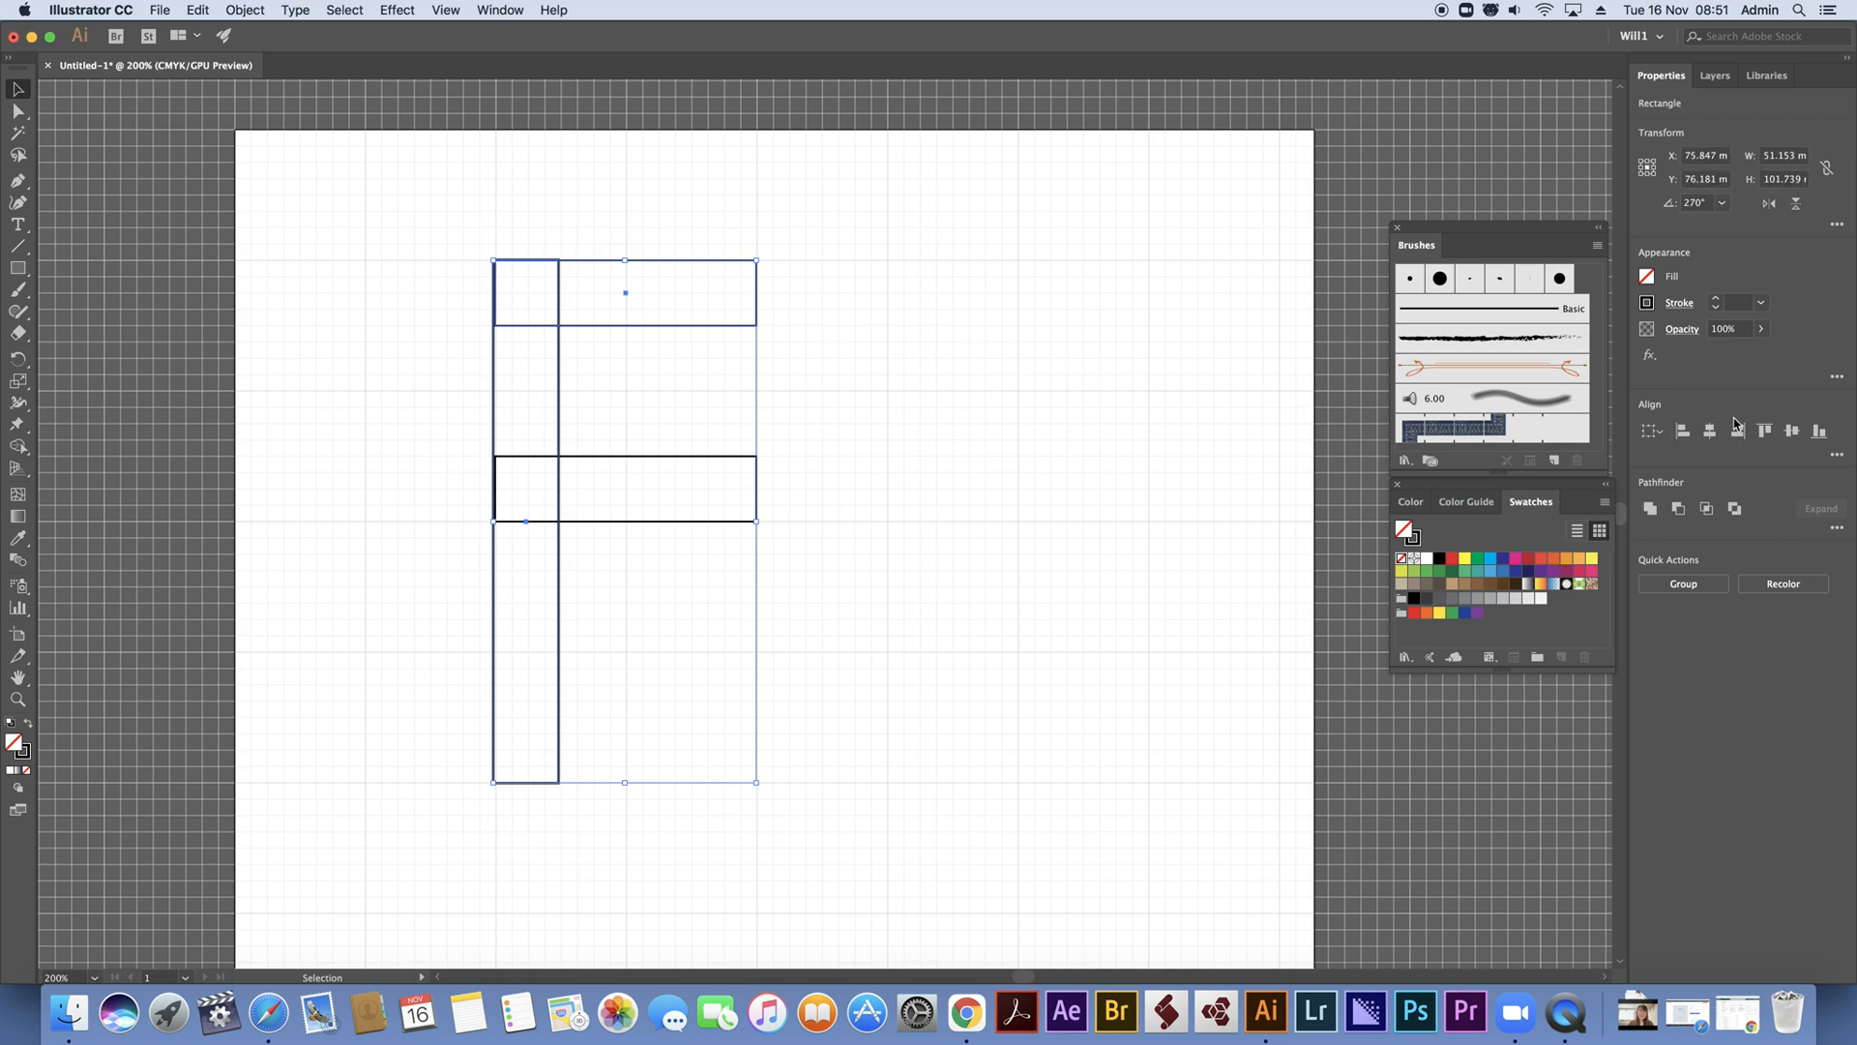
left_click(1766, 437)
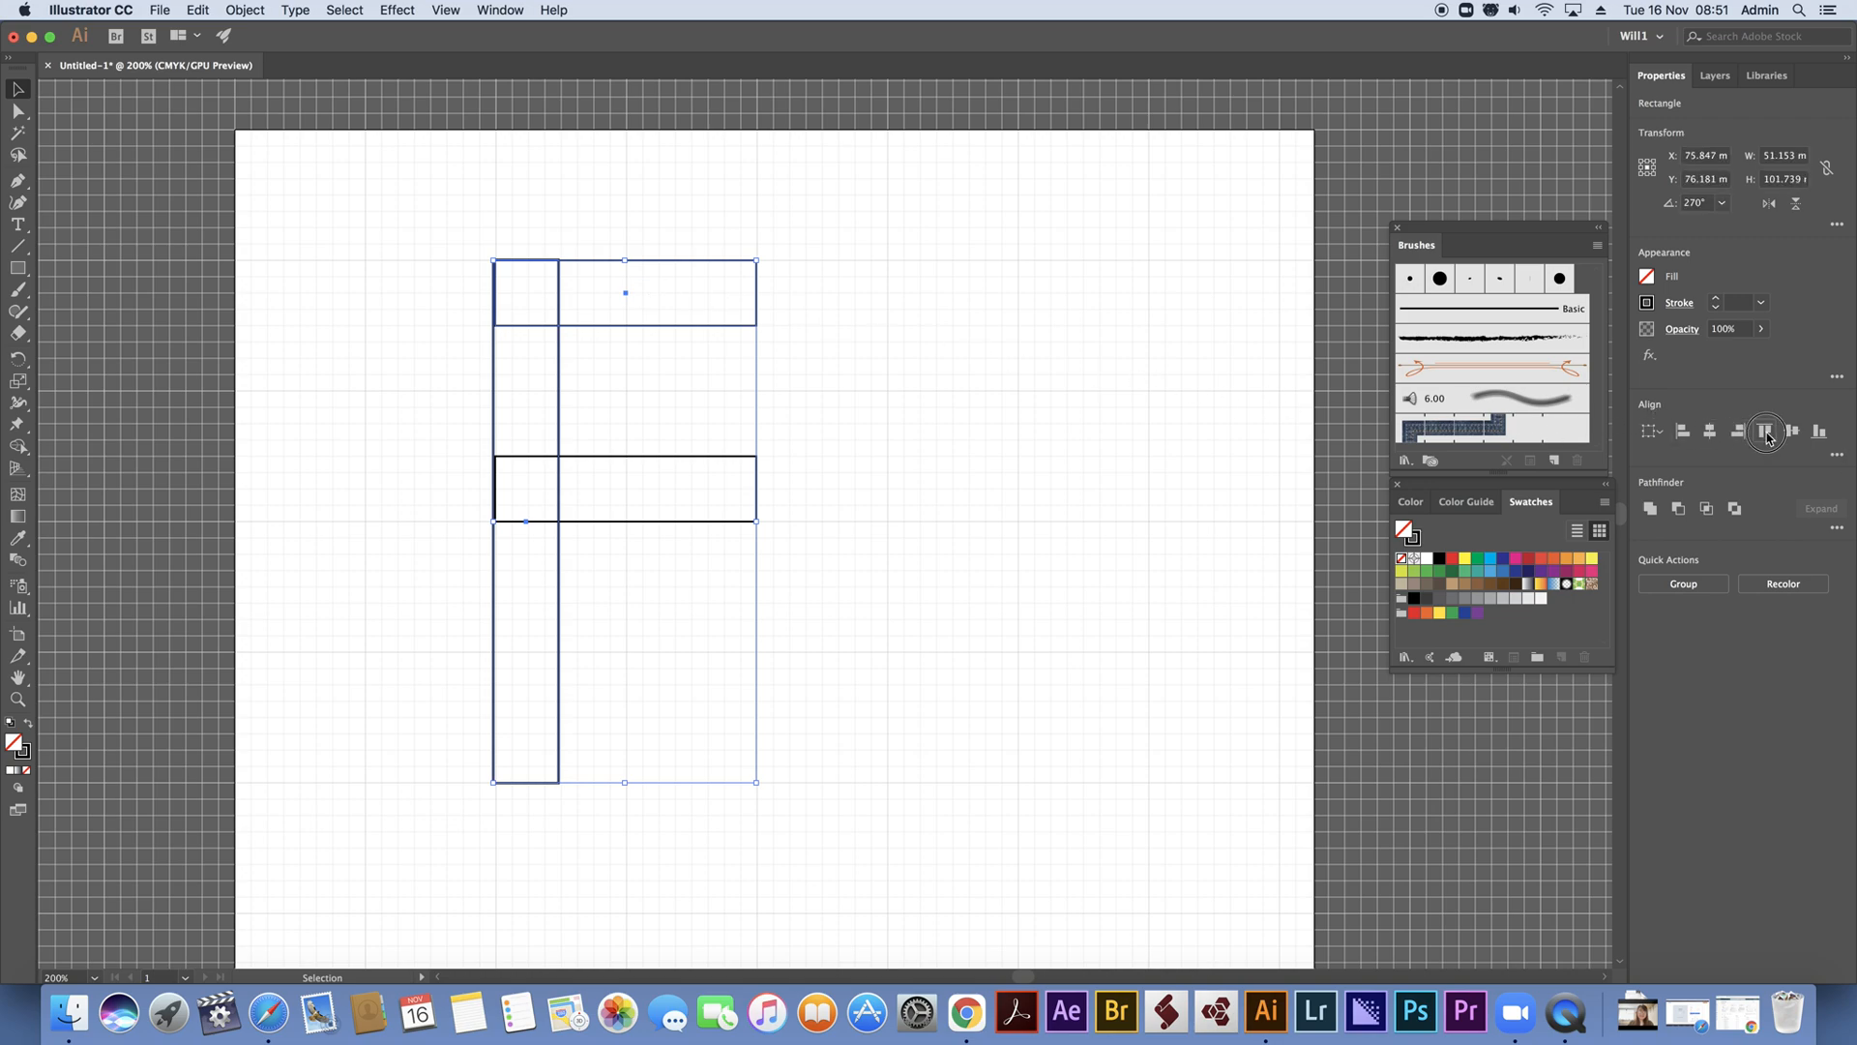
left_click(1152, 415)
left_click_drag(443, 219, 534, 558)
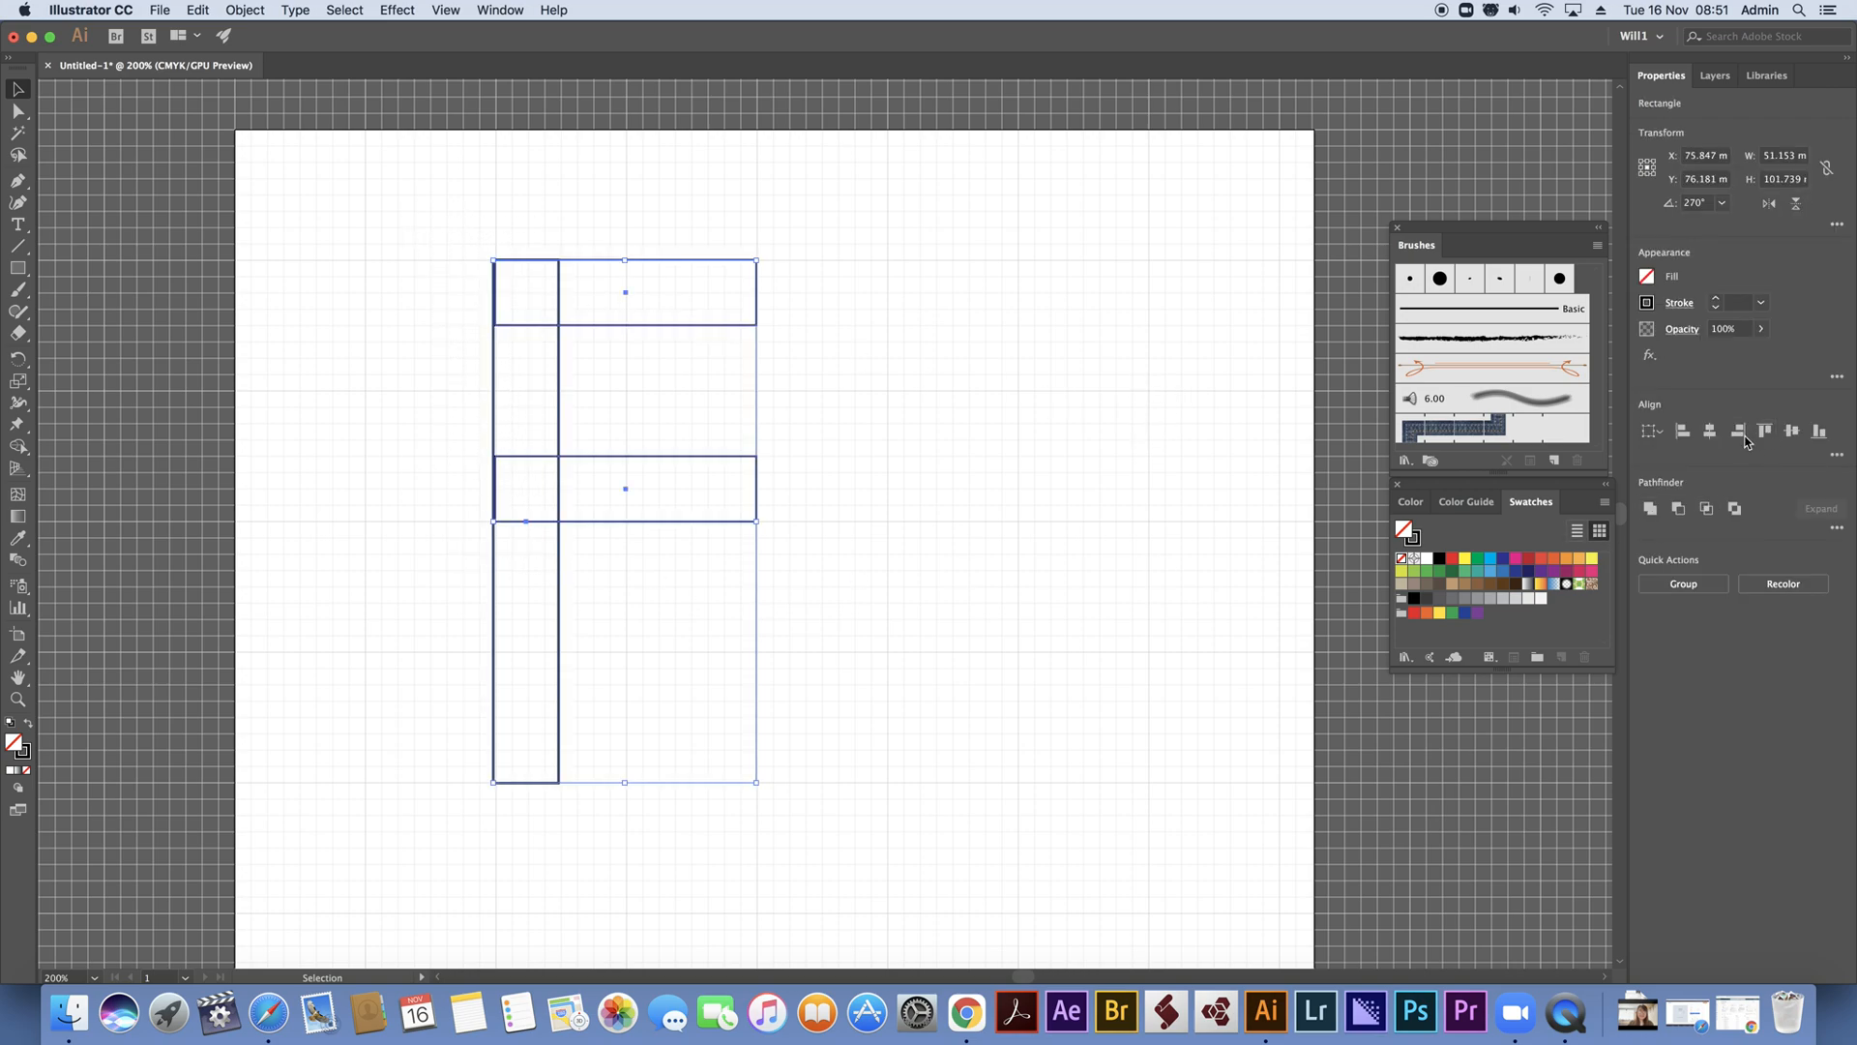
left_click(1684, 435)
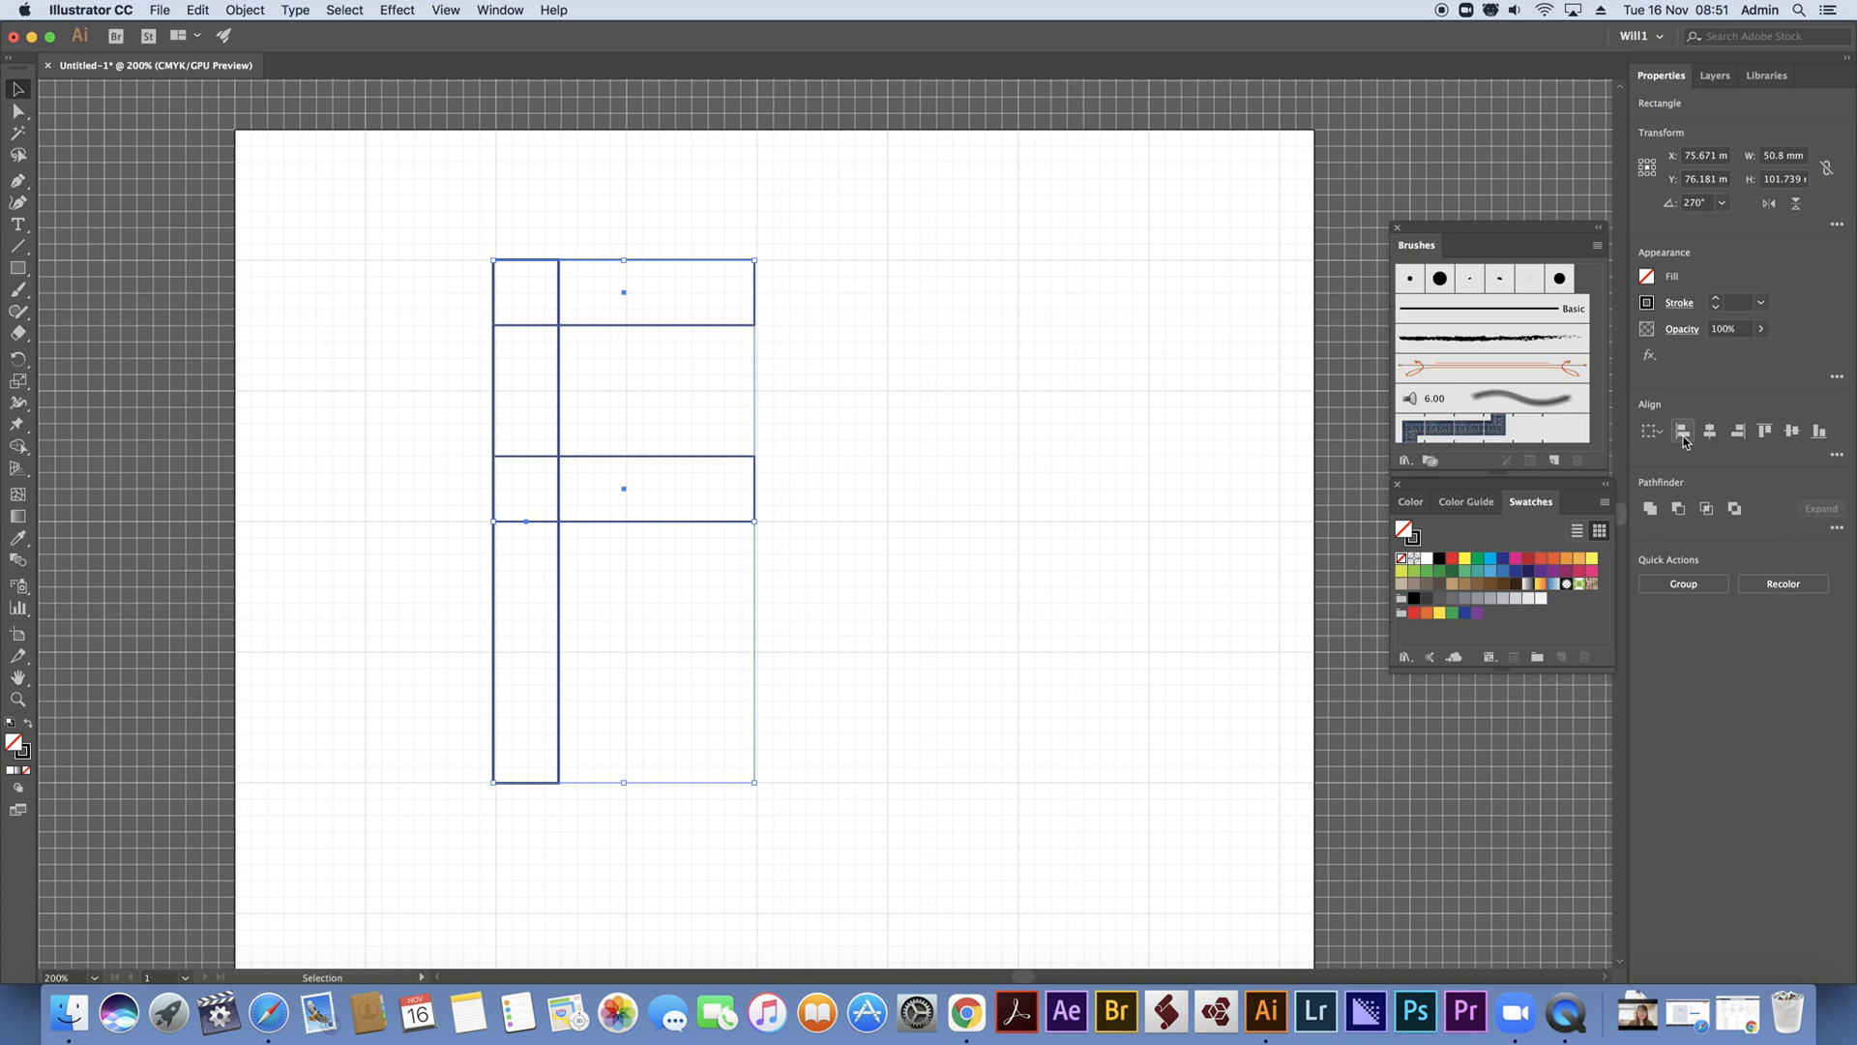
Nudge all three rectangles slightly right onto the grid, centring them at about X 76.4 mm
left_click(965, 417)
left_click_drag(426, 220, 890, 832)
key("Right")
key("Right")
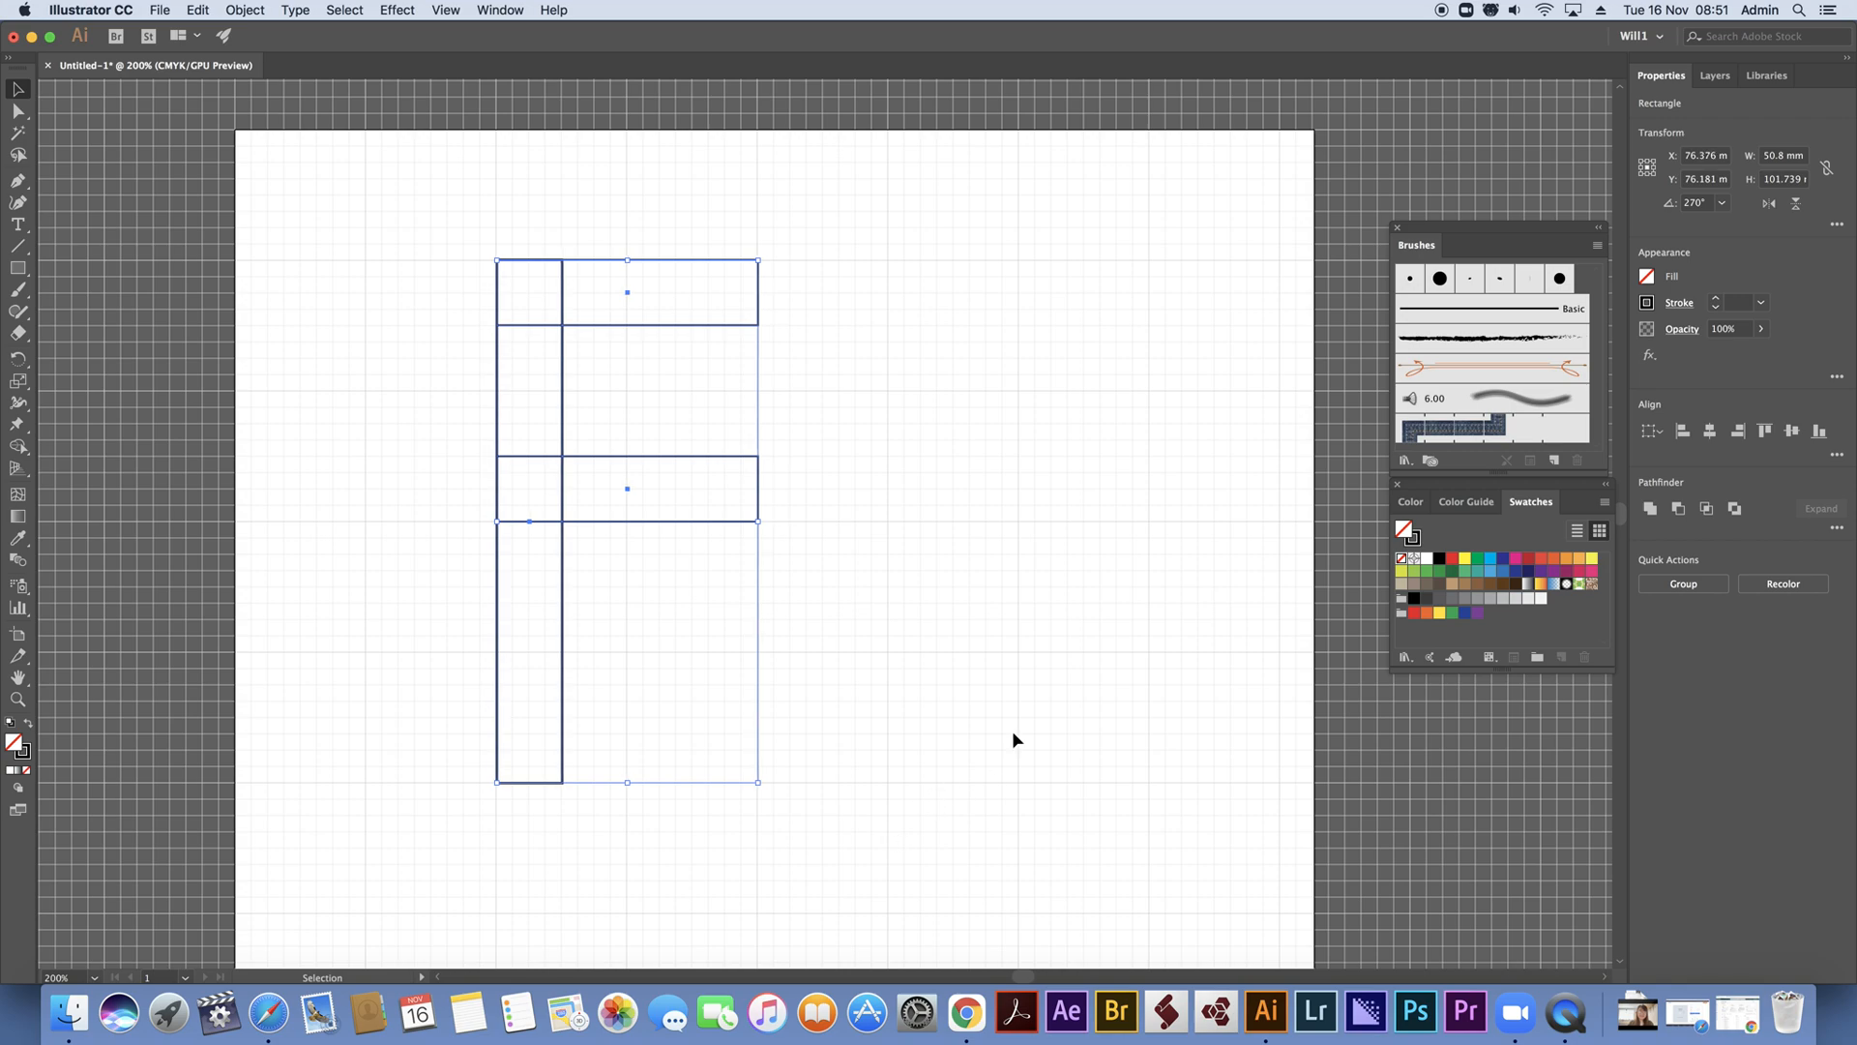
left_click(924, 472)
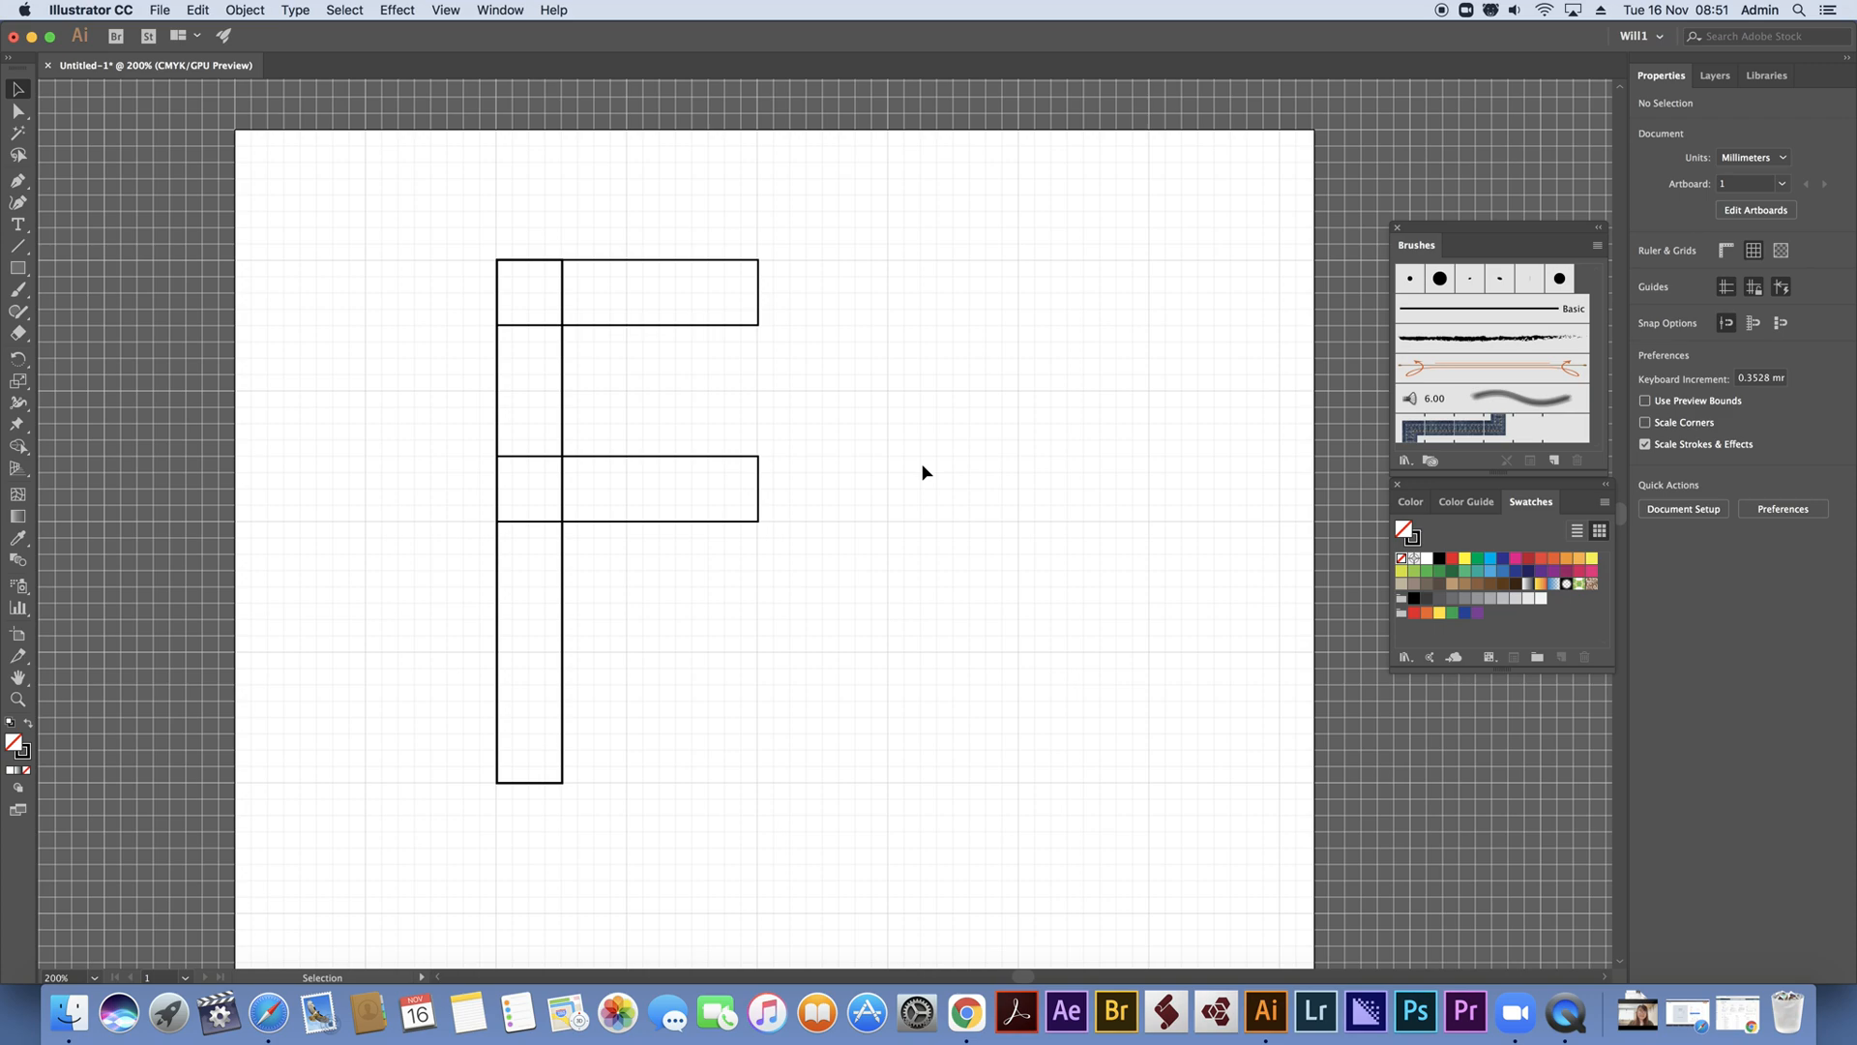
Try to unite the three overlapping rectangles into a single F outline with Pathfinder
left_click_drag(415, 187, 825, 849)
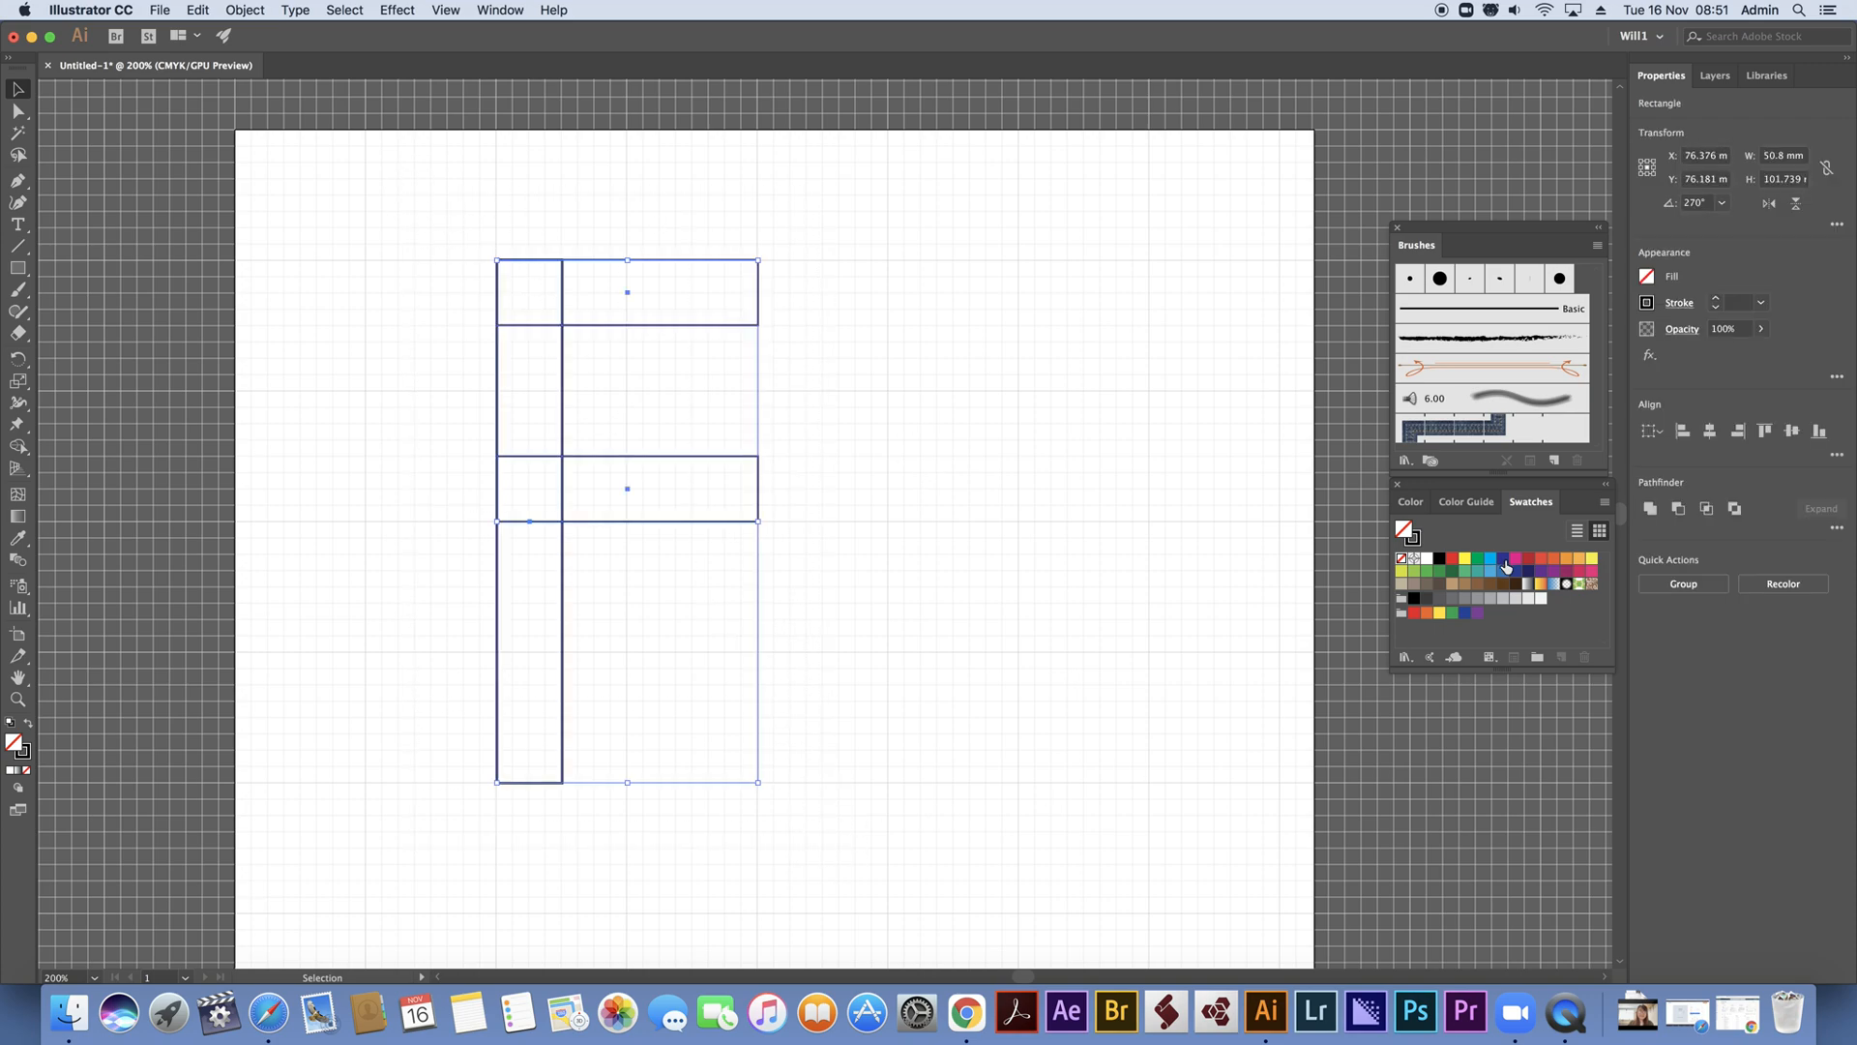
left_click(1651, 508)
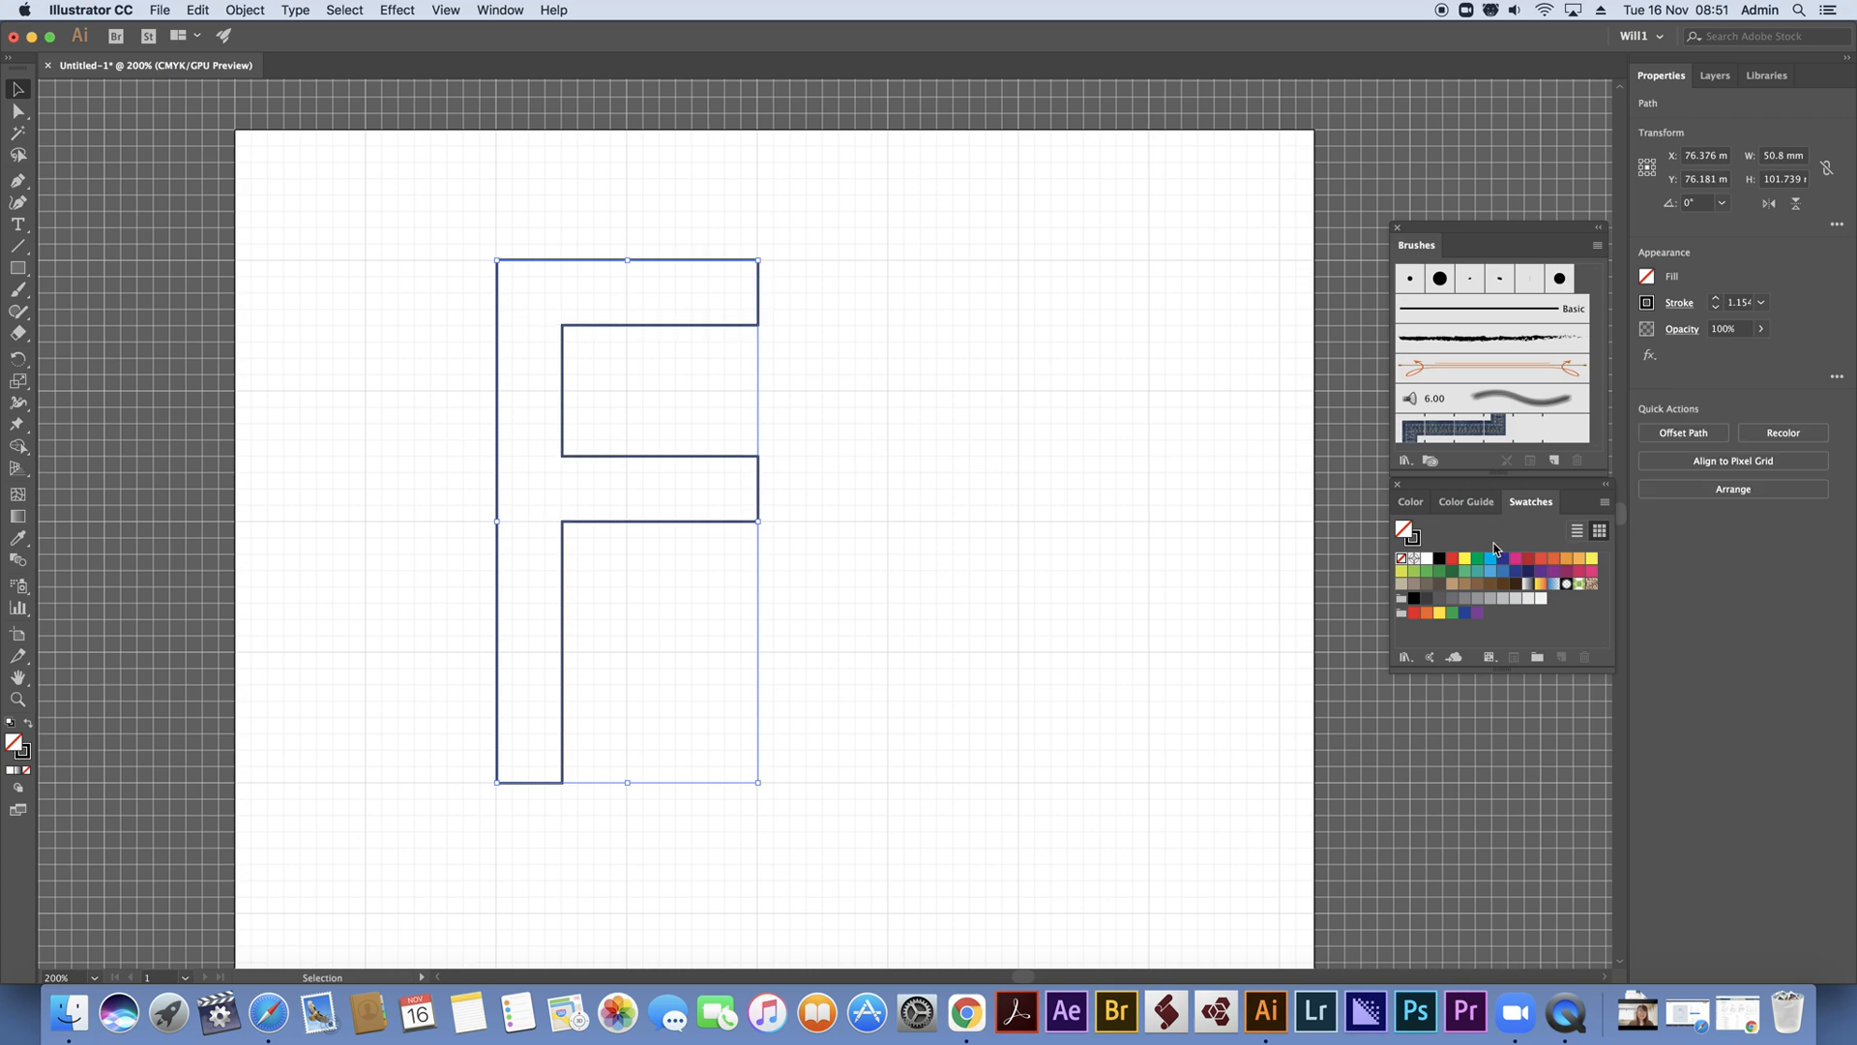
key("super+z")
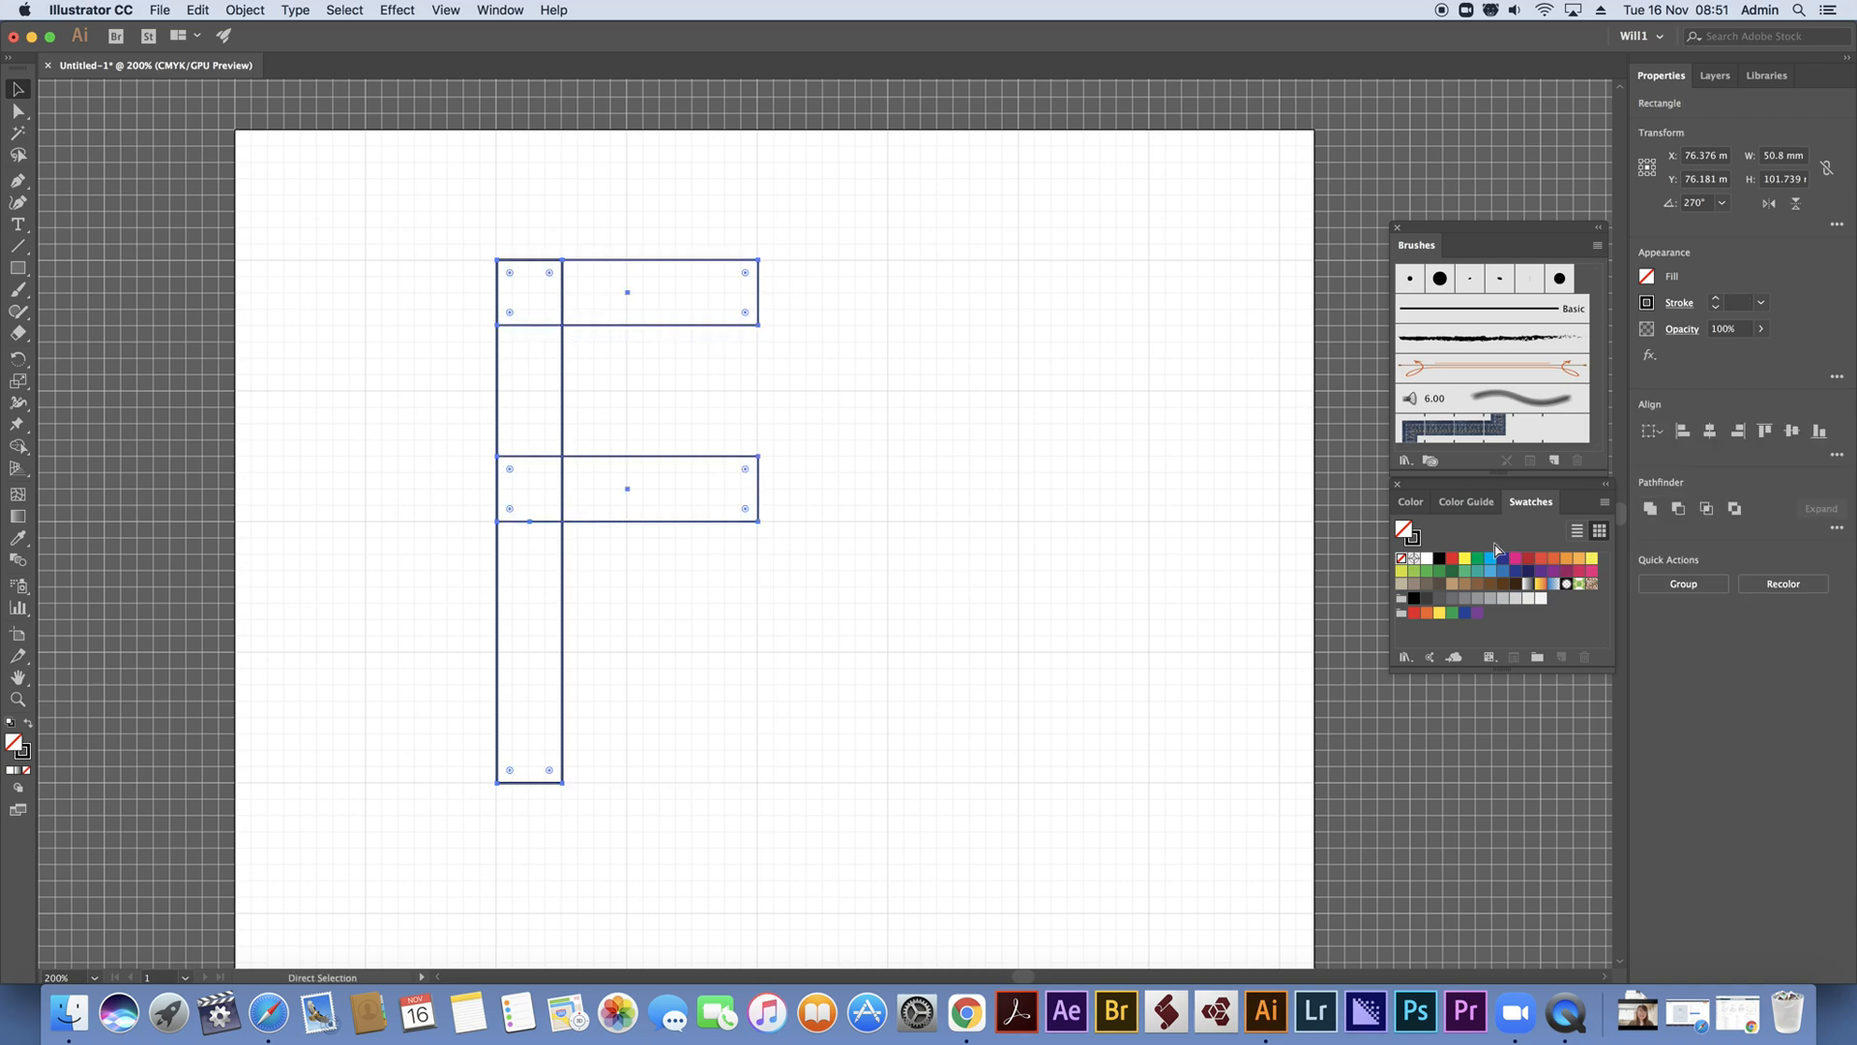
Duplicate the three-rectangle F straight to the right, with its left edge about 76.2 mm from the original's
left_click_drag(334, 190, 829, 892)
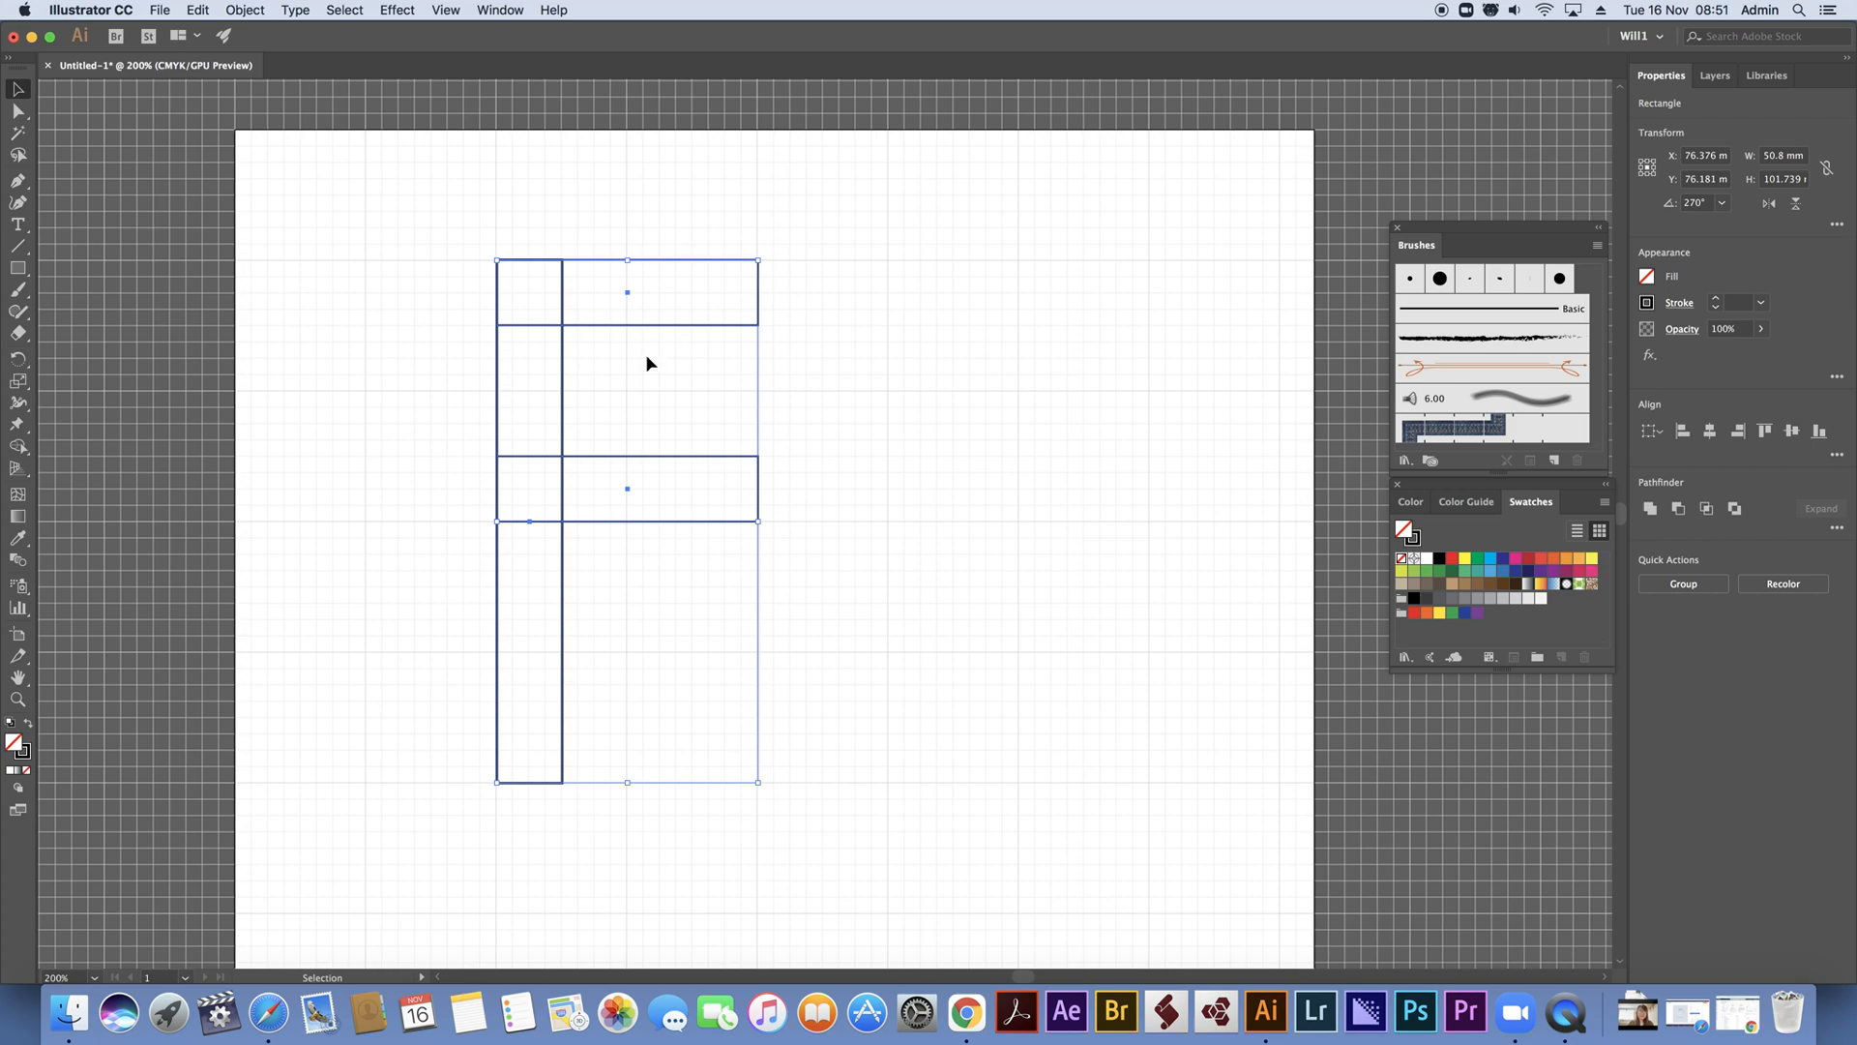
left_click_drag(672, 522, 1061, 525)
left_click(1192, 592)
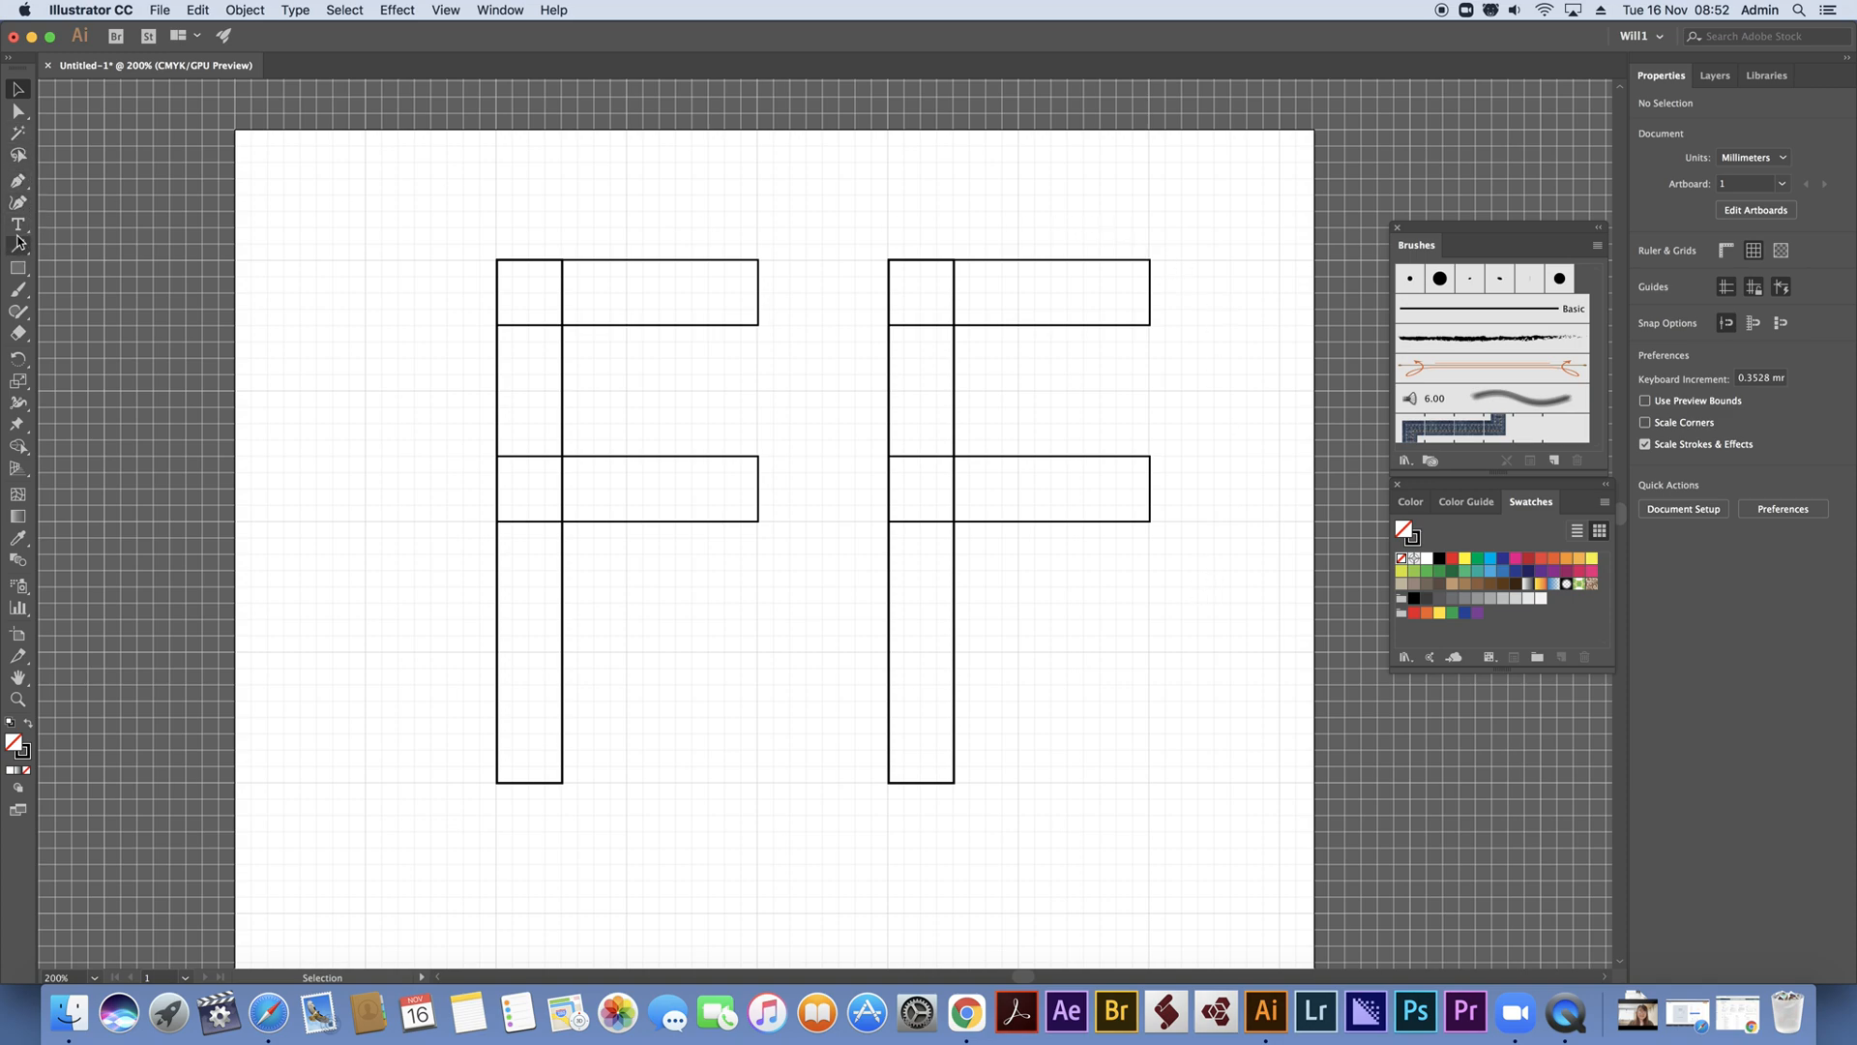
Draw a circle about 50.9 mm in diameter over the second F, spanning from its top edge to the lower bar's bottom edge
left_click(17, 268)
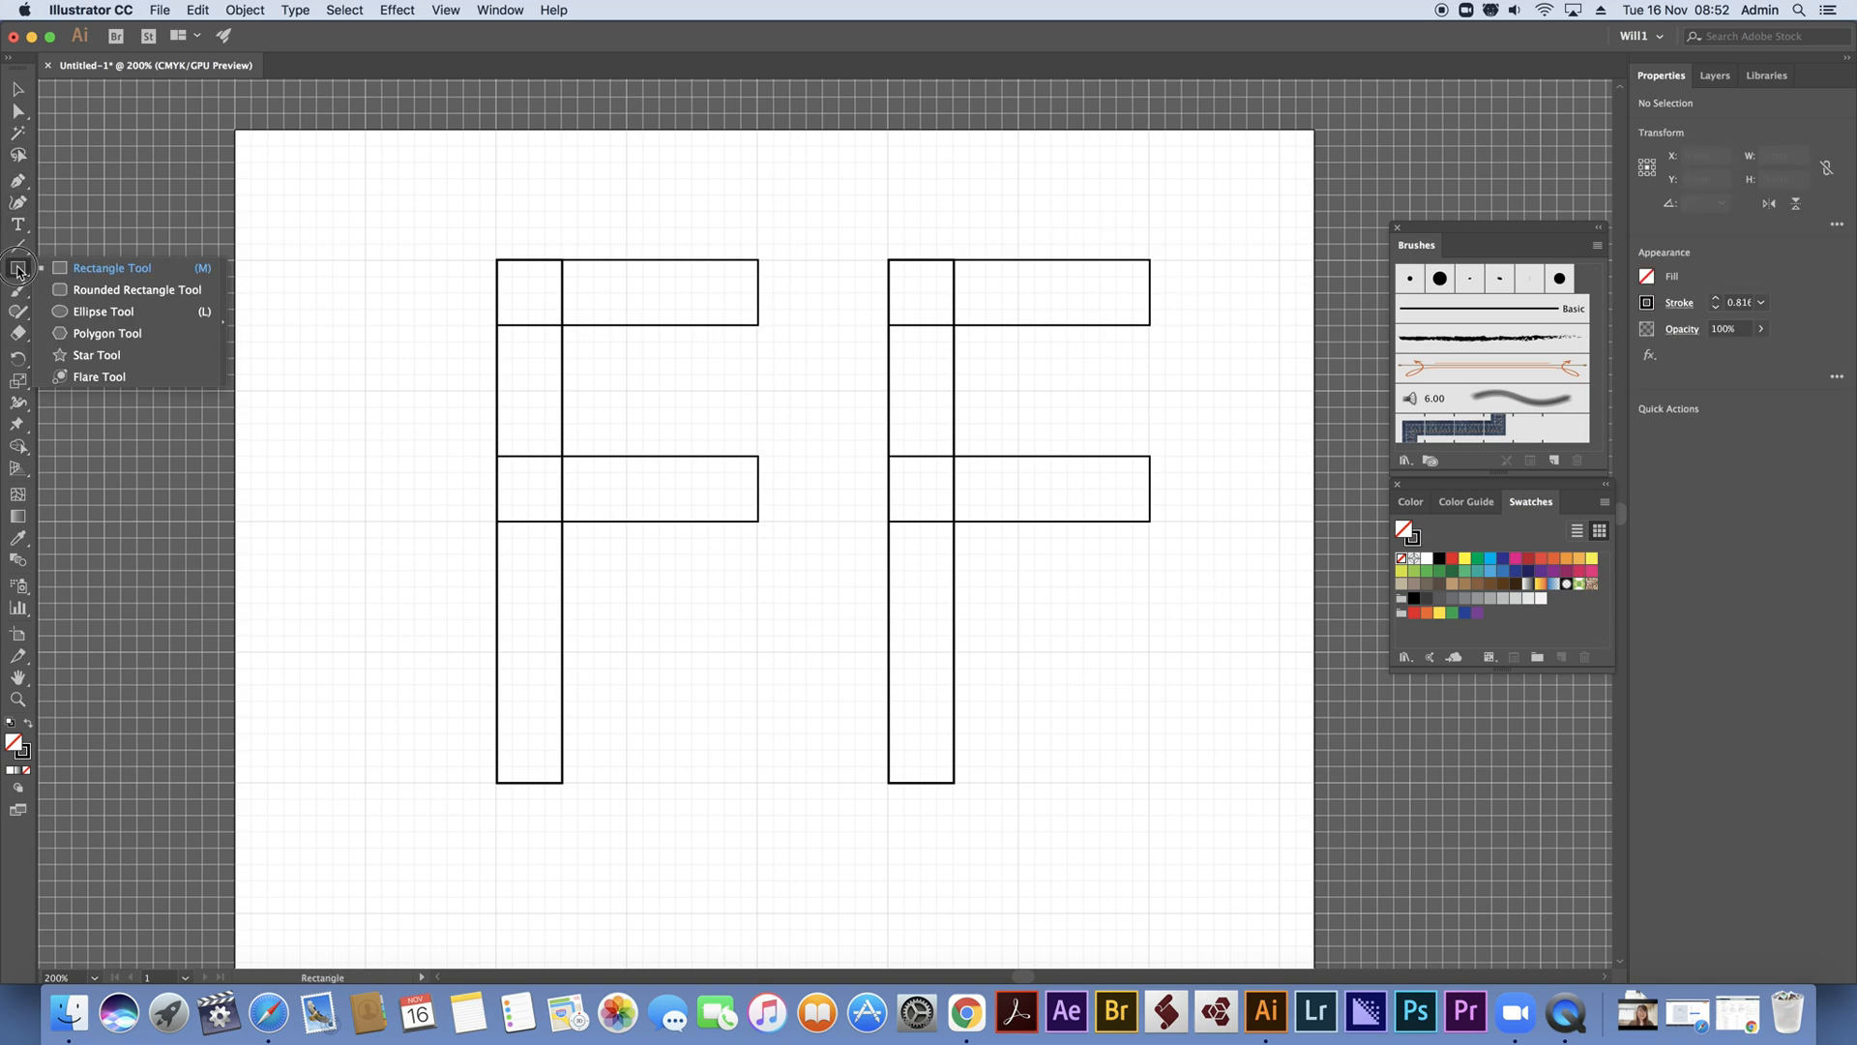
left_click(126, 310)
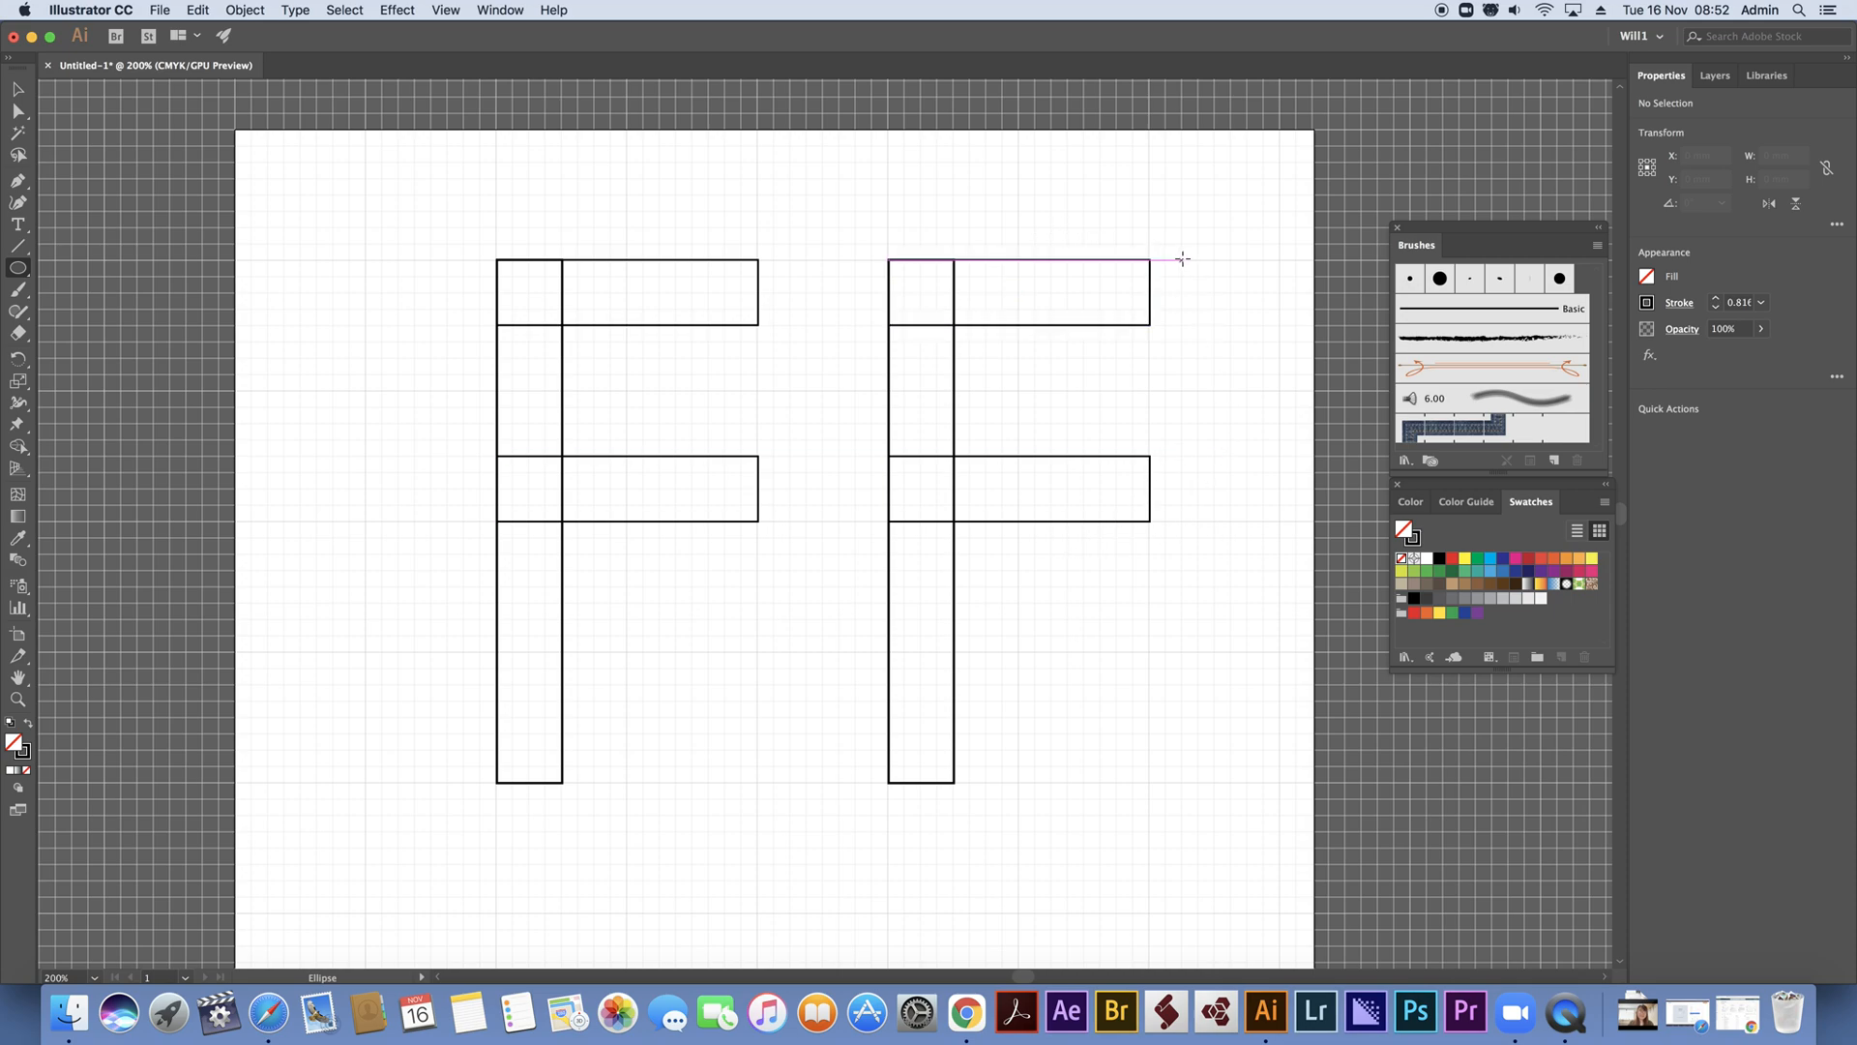
left_click_drag(1188, 260, 1029, 520)
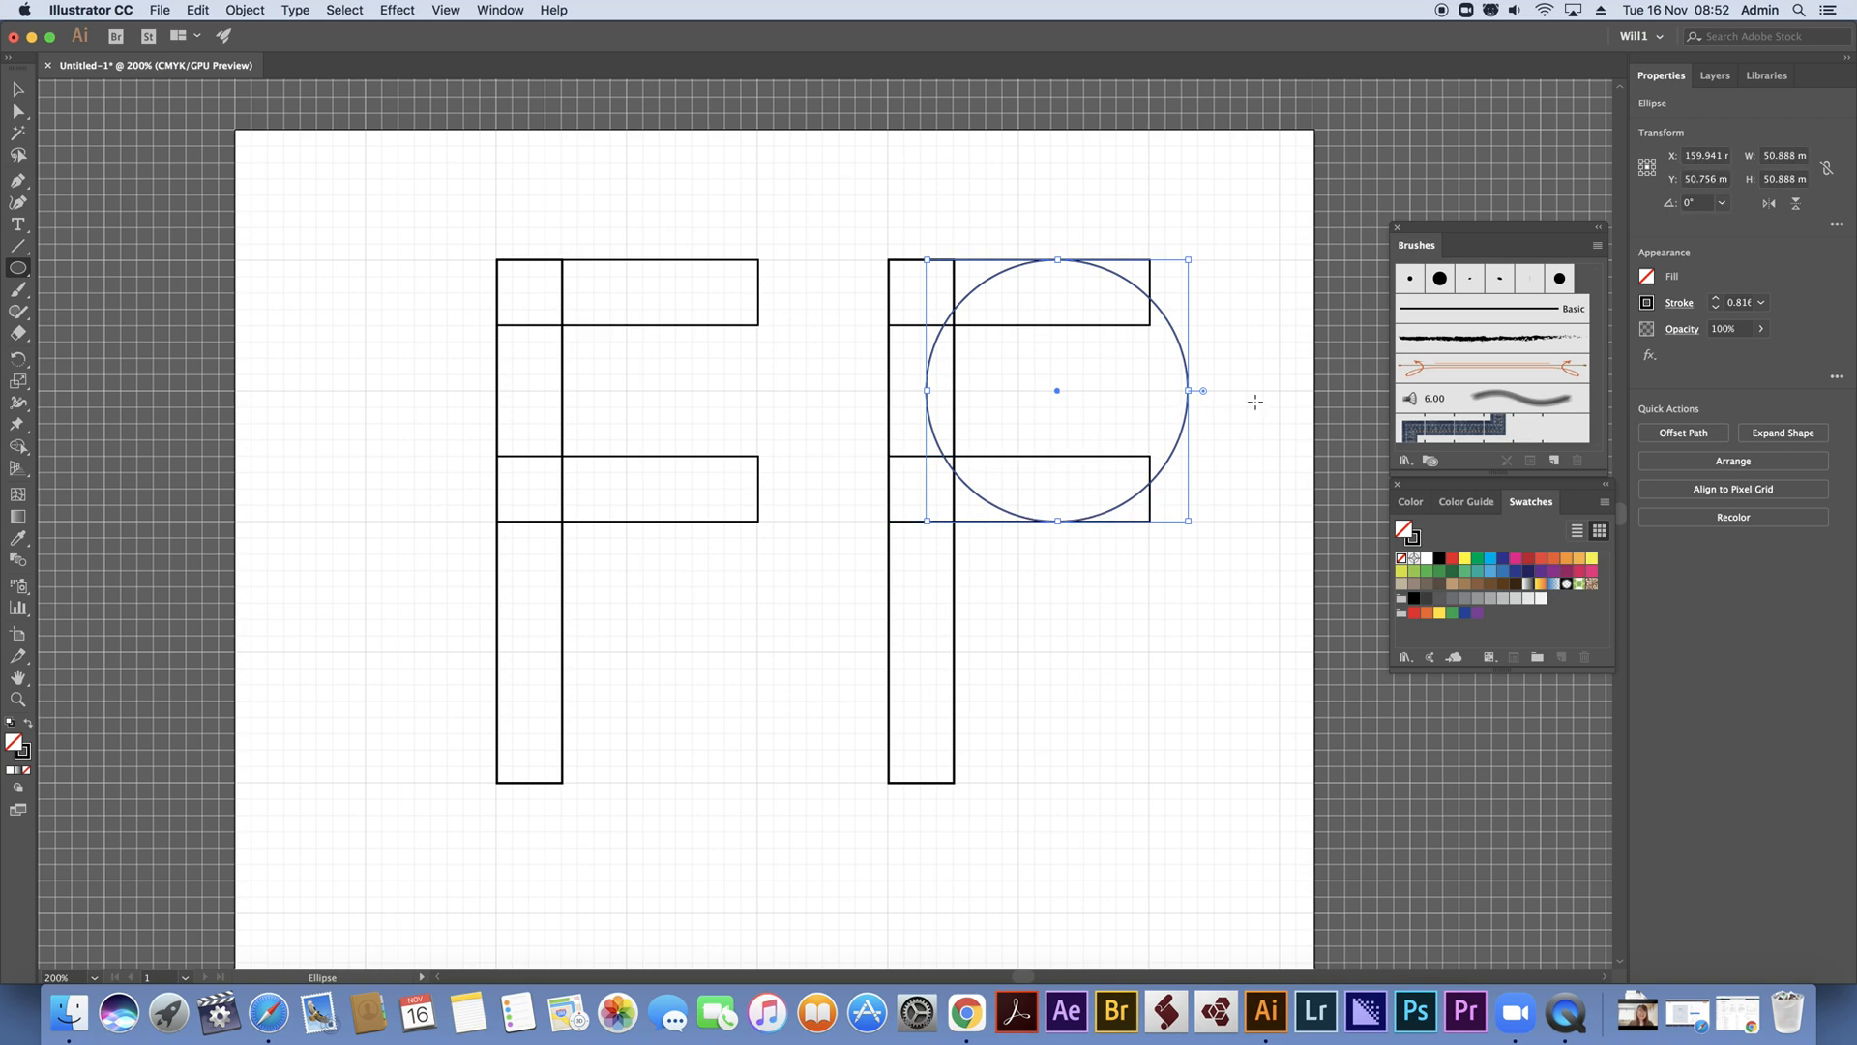
Nudge the circle horizontally until it fits over the second F's bars, centred at about X 152.5 mm
key("Right")
key("Right")
key("Right")
key("Right")
key("Right")
key("Right")
key("Right")
key("Right")
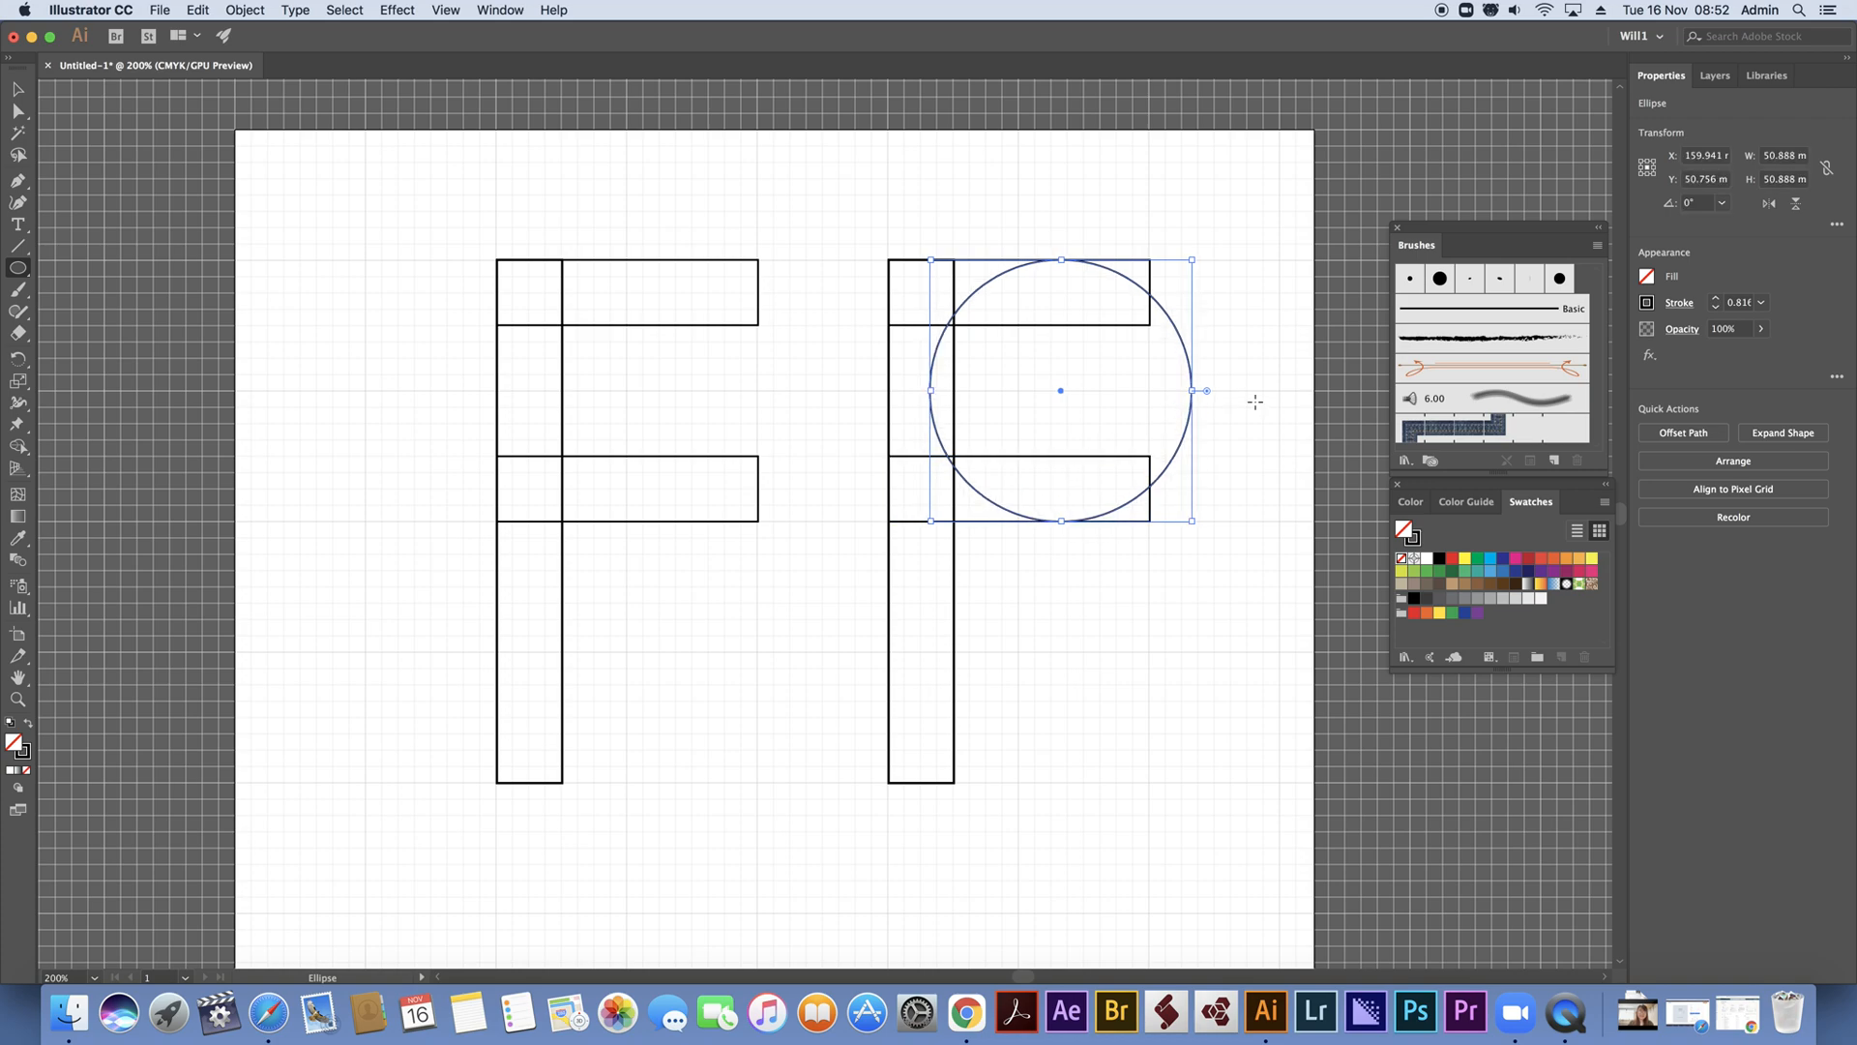
key("Right")
key("Right")
key("Right")
key("Right")
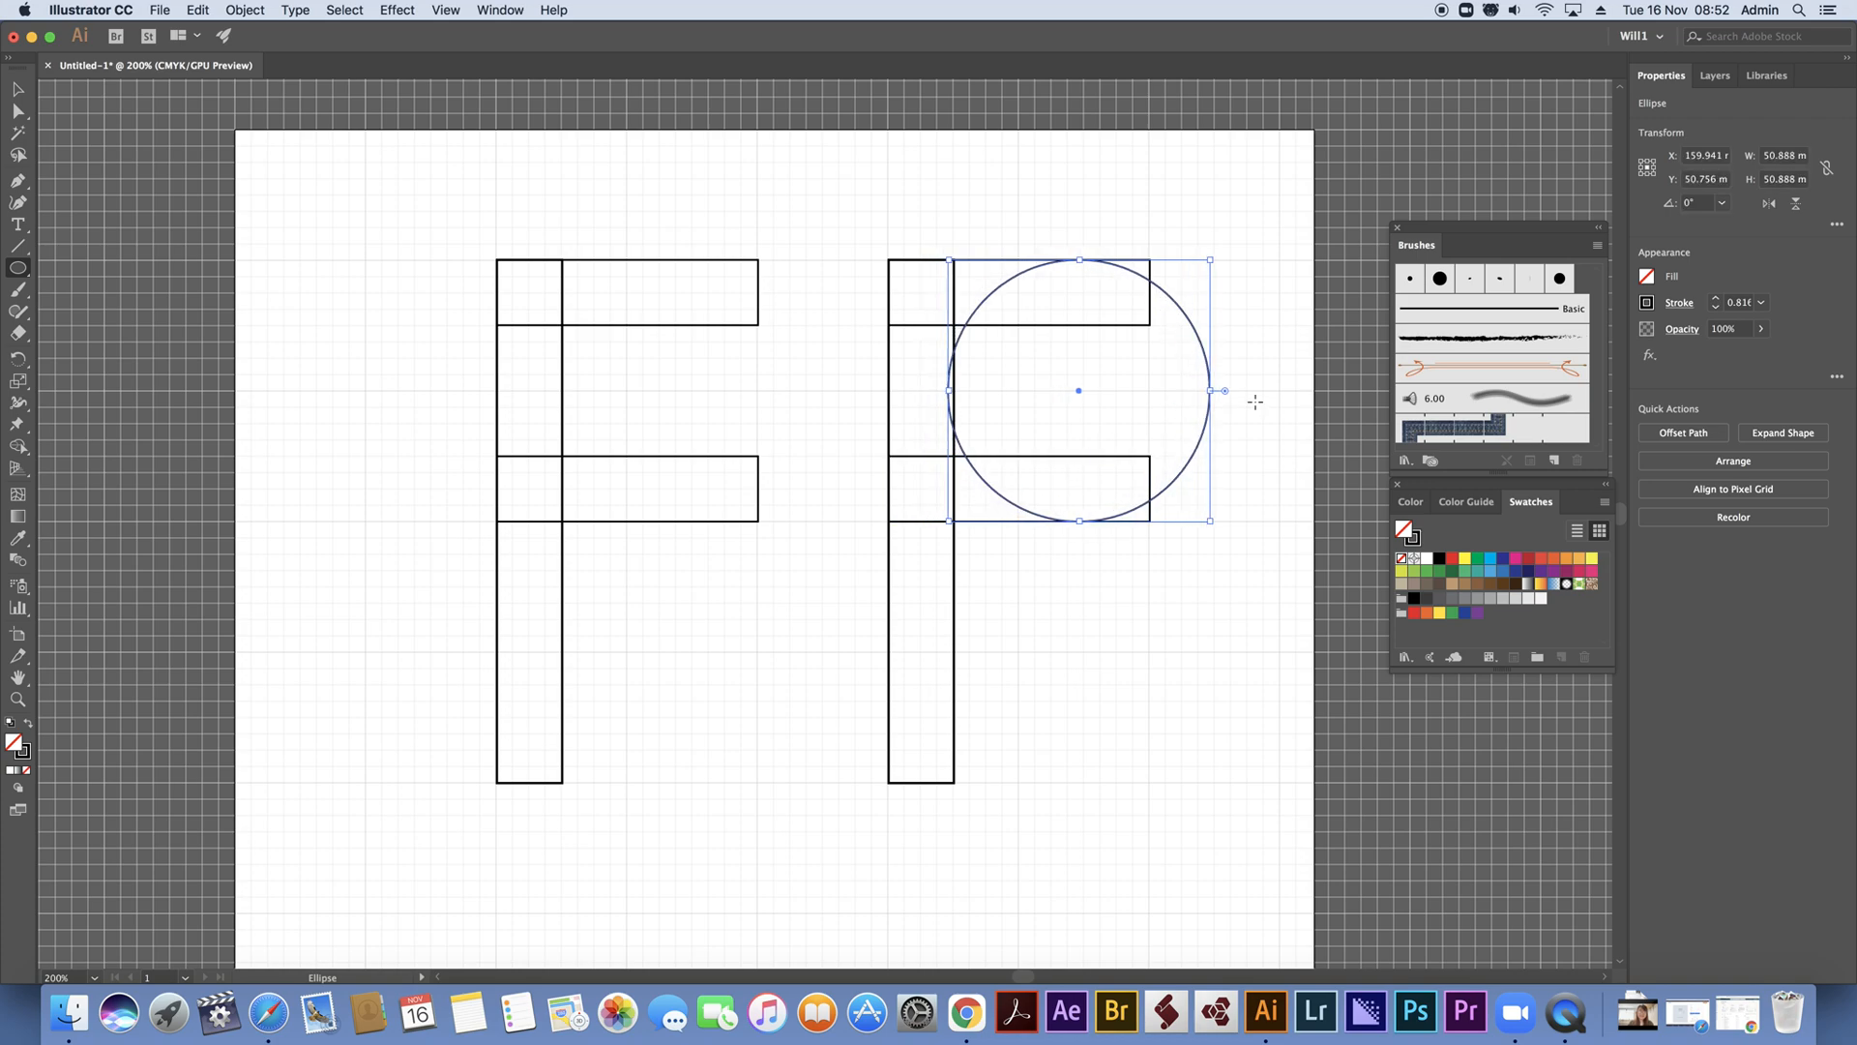
key("Left")
key("Left")
key("Left")
key("Left")
key("Left")
key("Left")
key("Left")
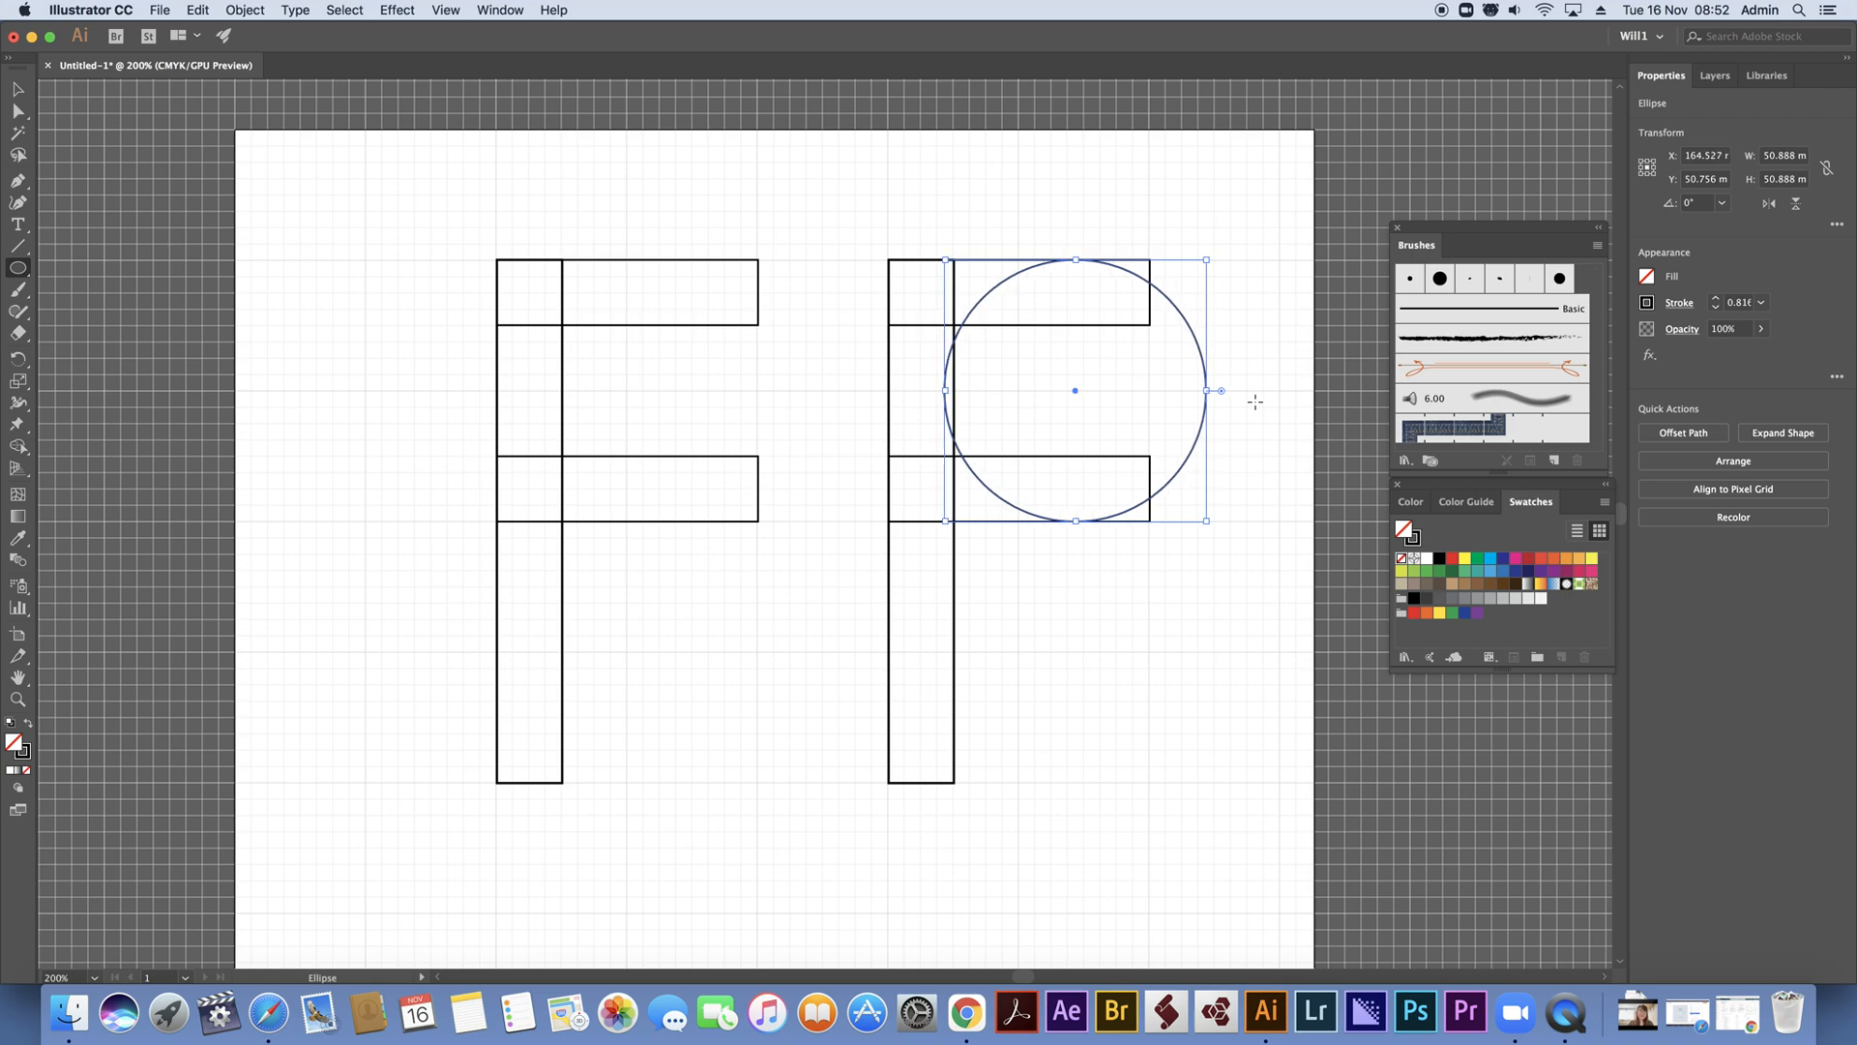
key("Left")
key("Left")
key("Left")
key("Left")
key("Left")
key("Left")
key("Left")
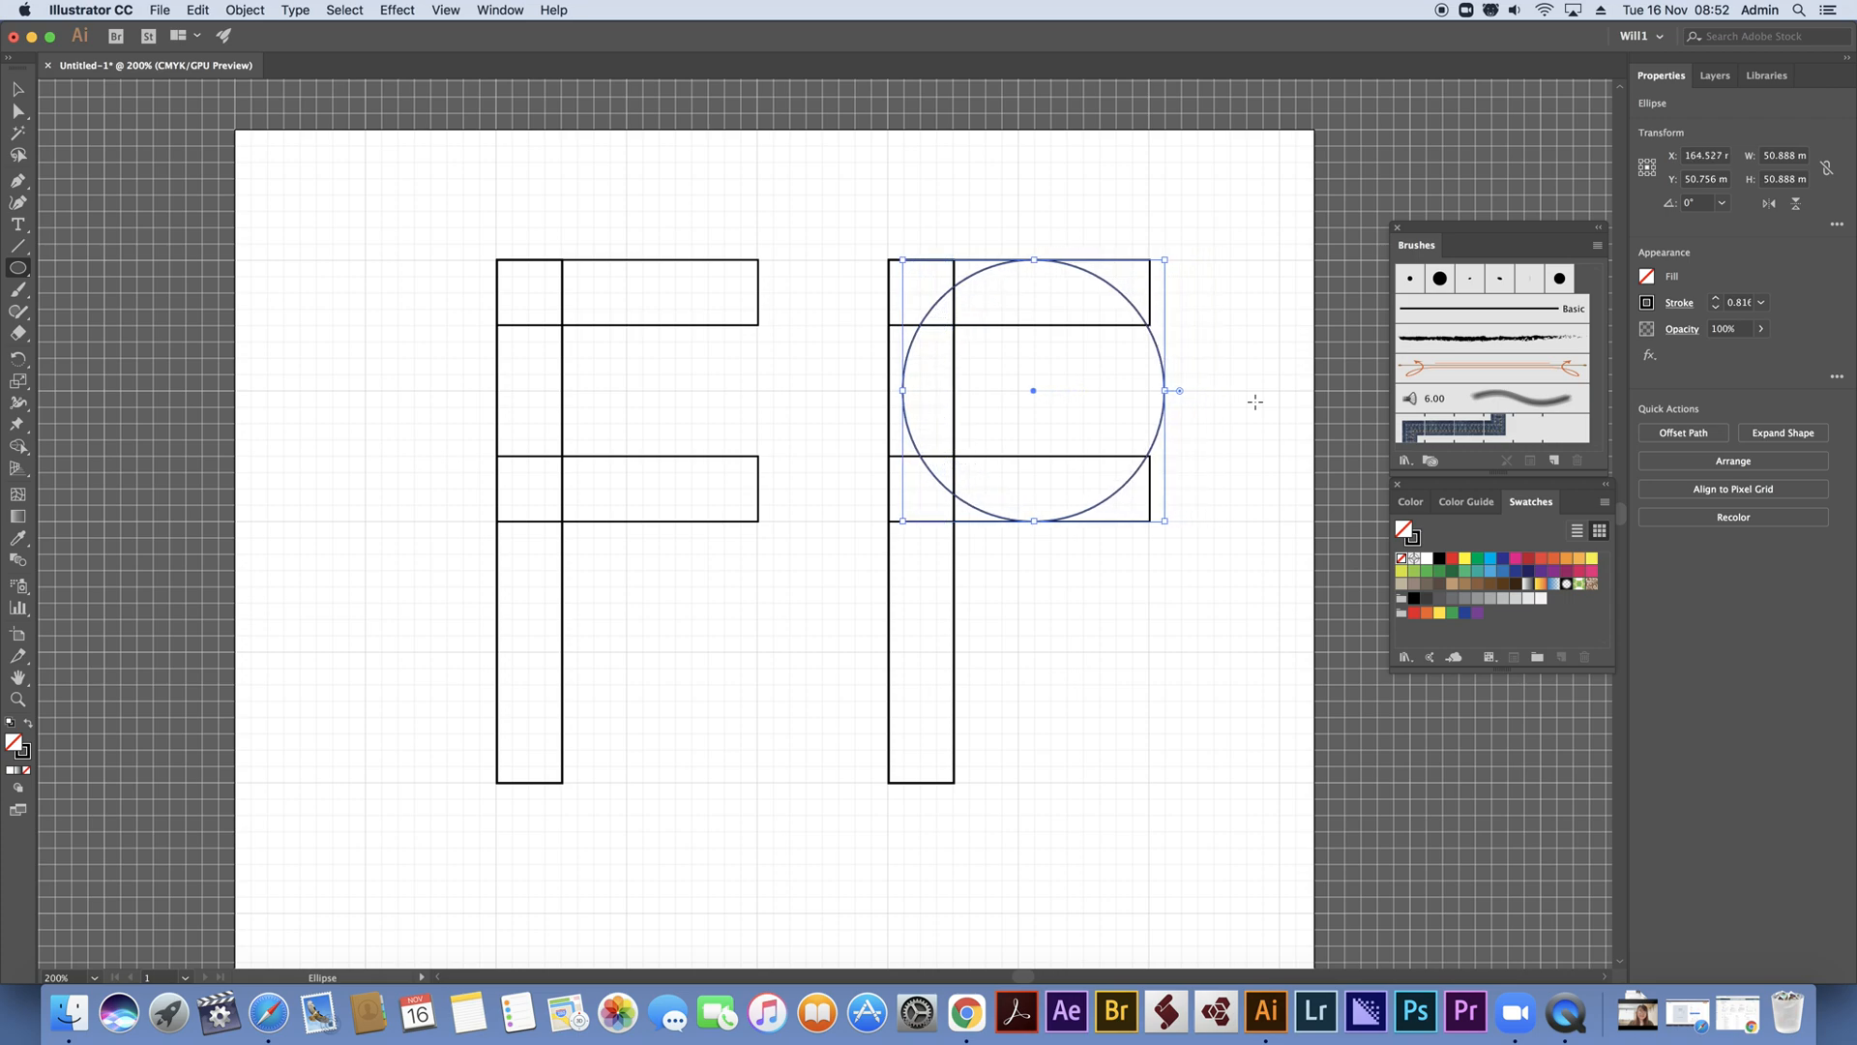
key("Left")
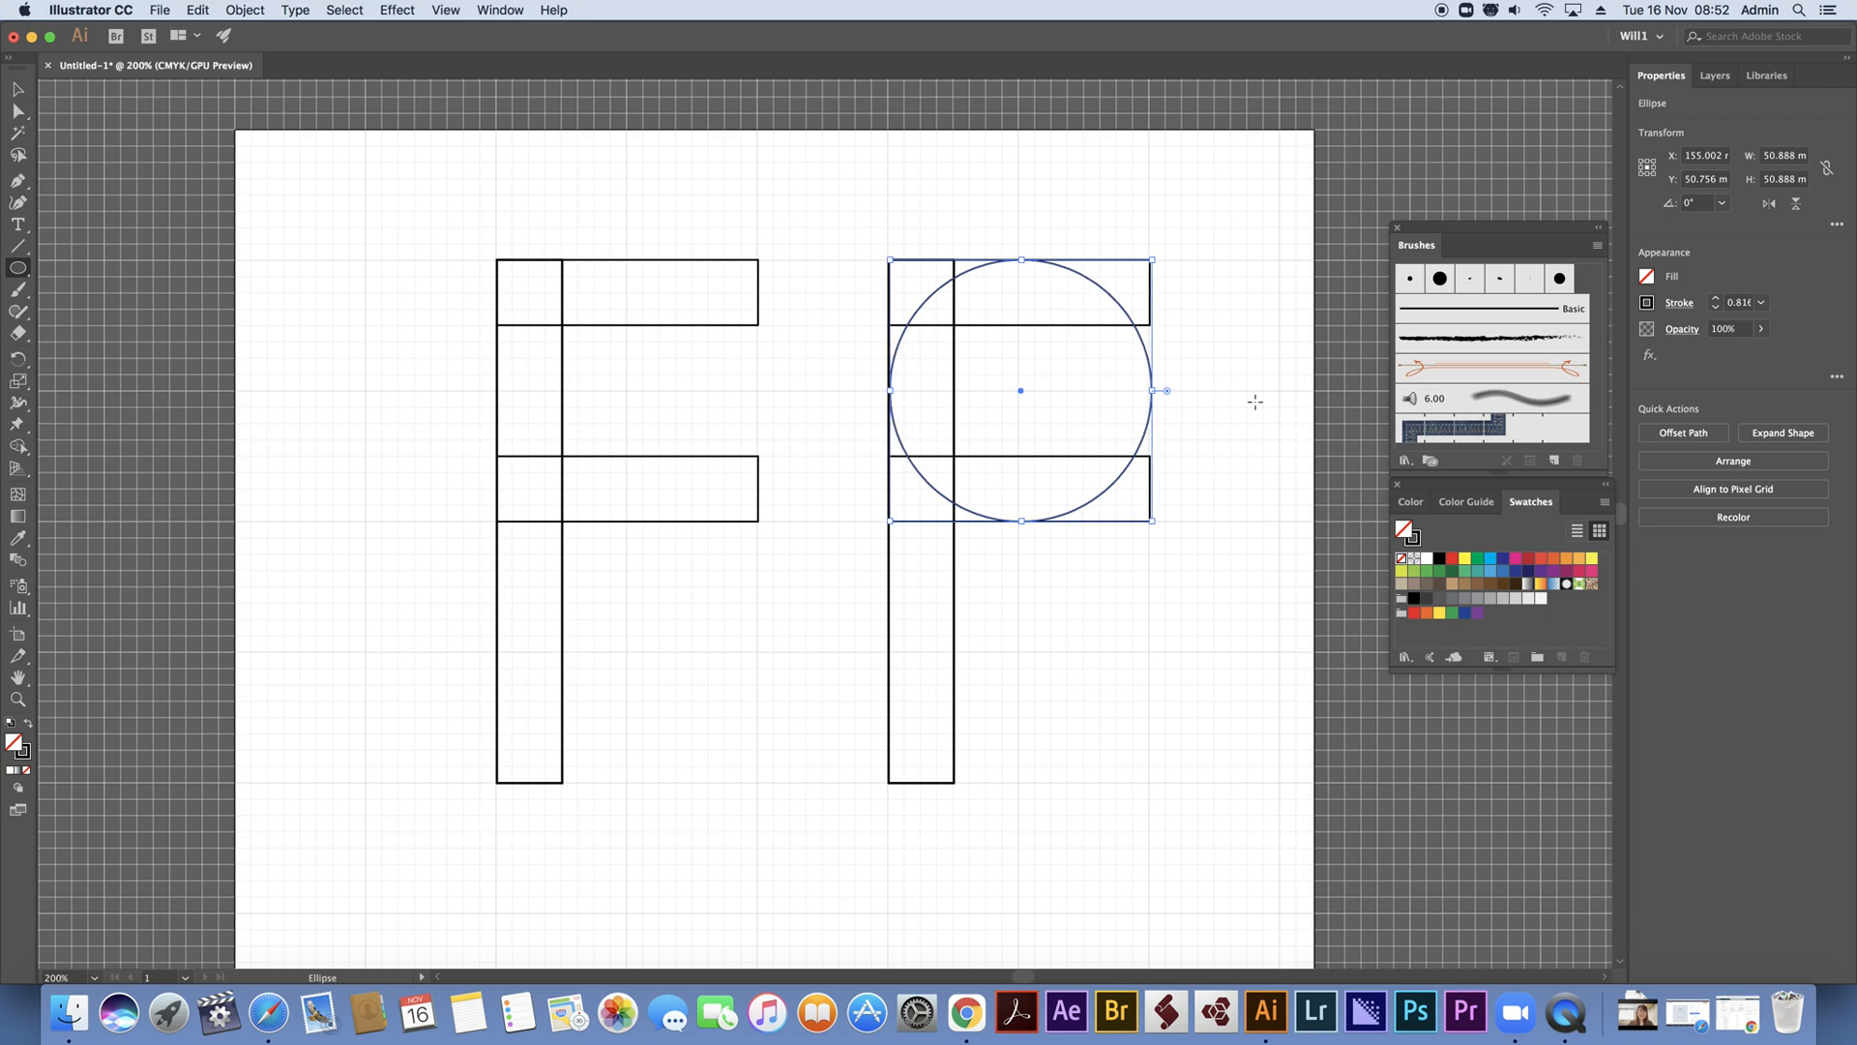
key("Left")
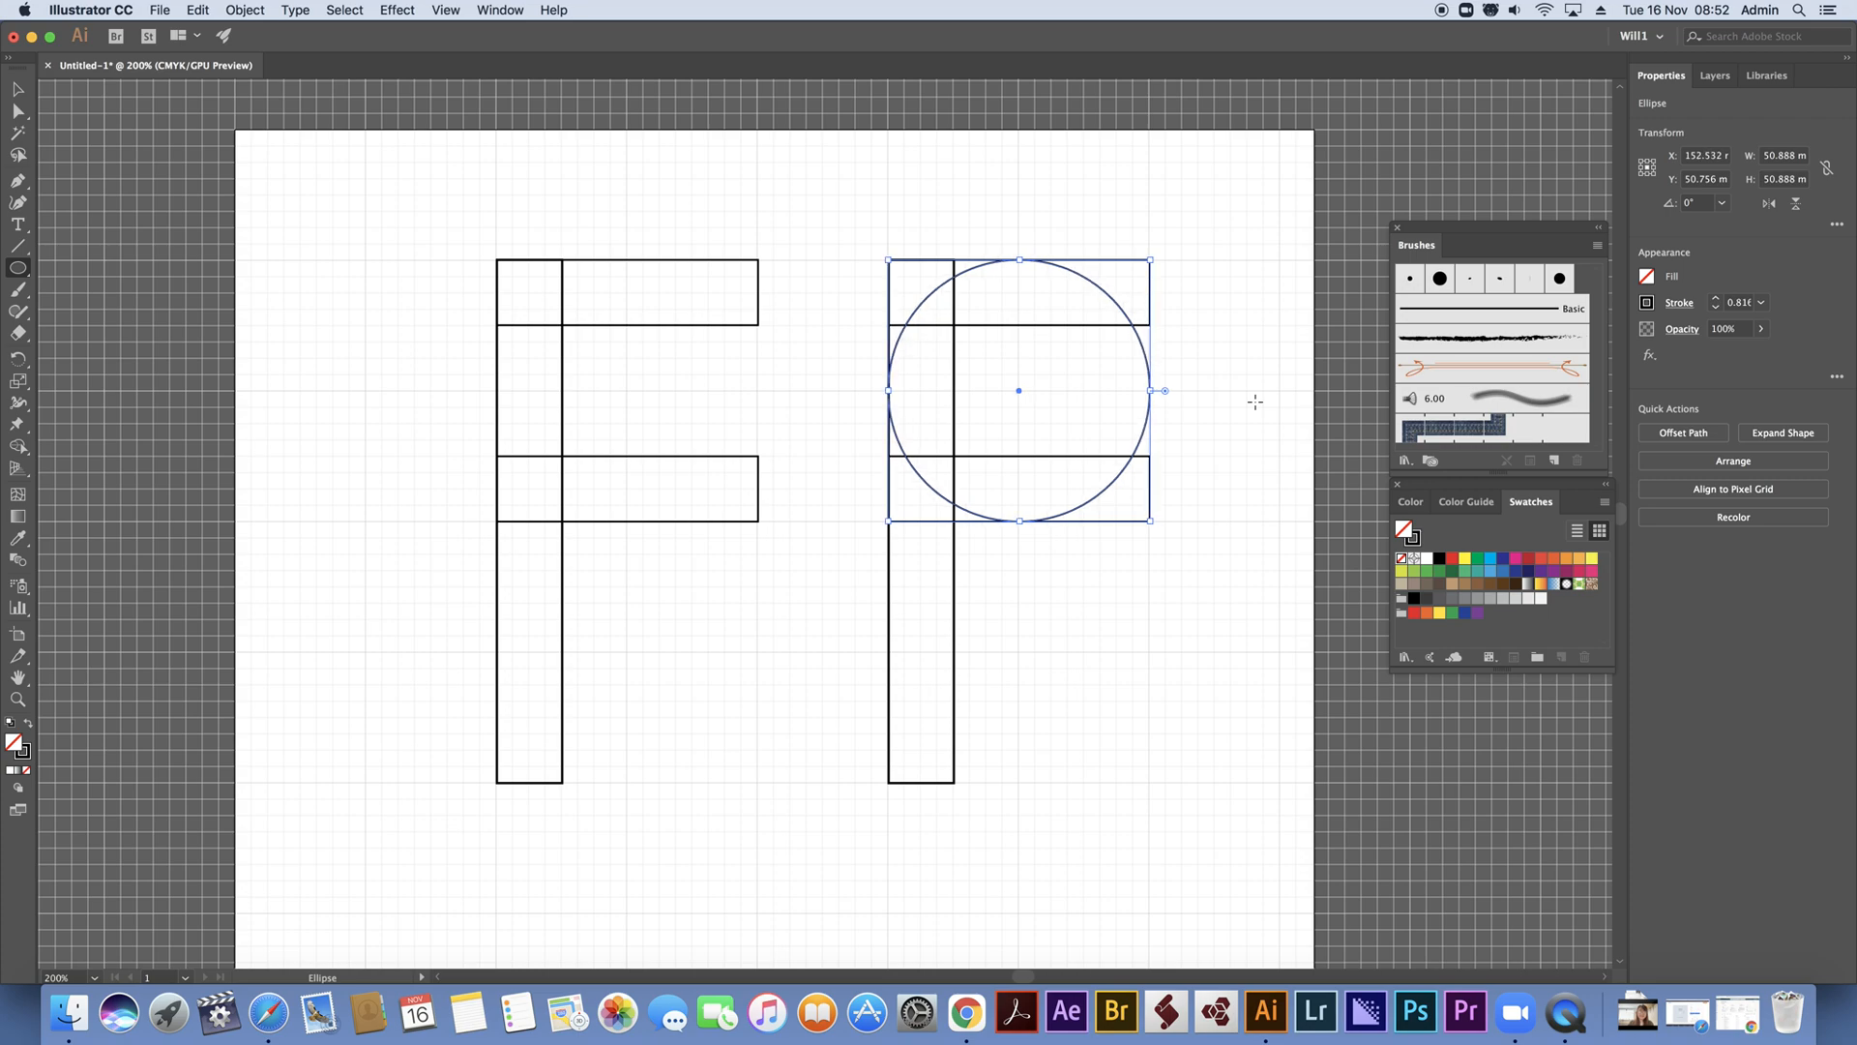
Duplicate the circle directly over the original and shrink the copy about its centre to about 25.5 mm in diameter
left_click(18, 88)
left_click(1275, 259)
left_click(1086, 282)
key("a")
key("super+v")
key("v")
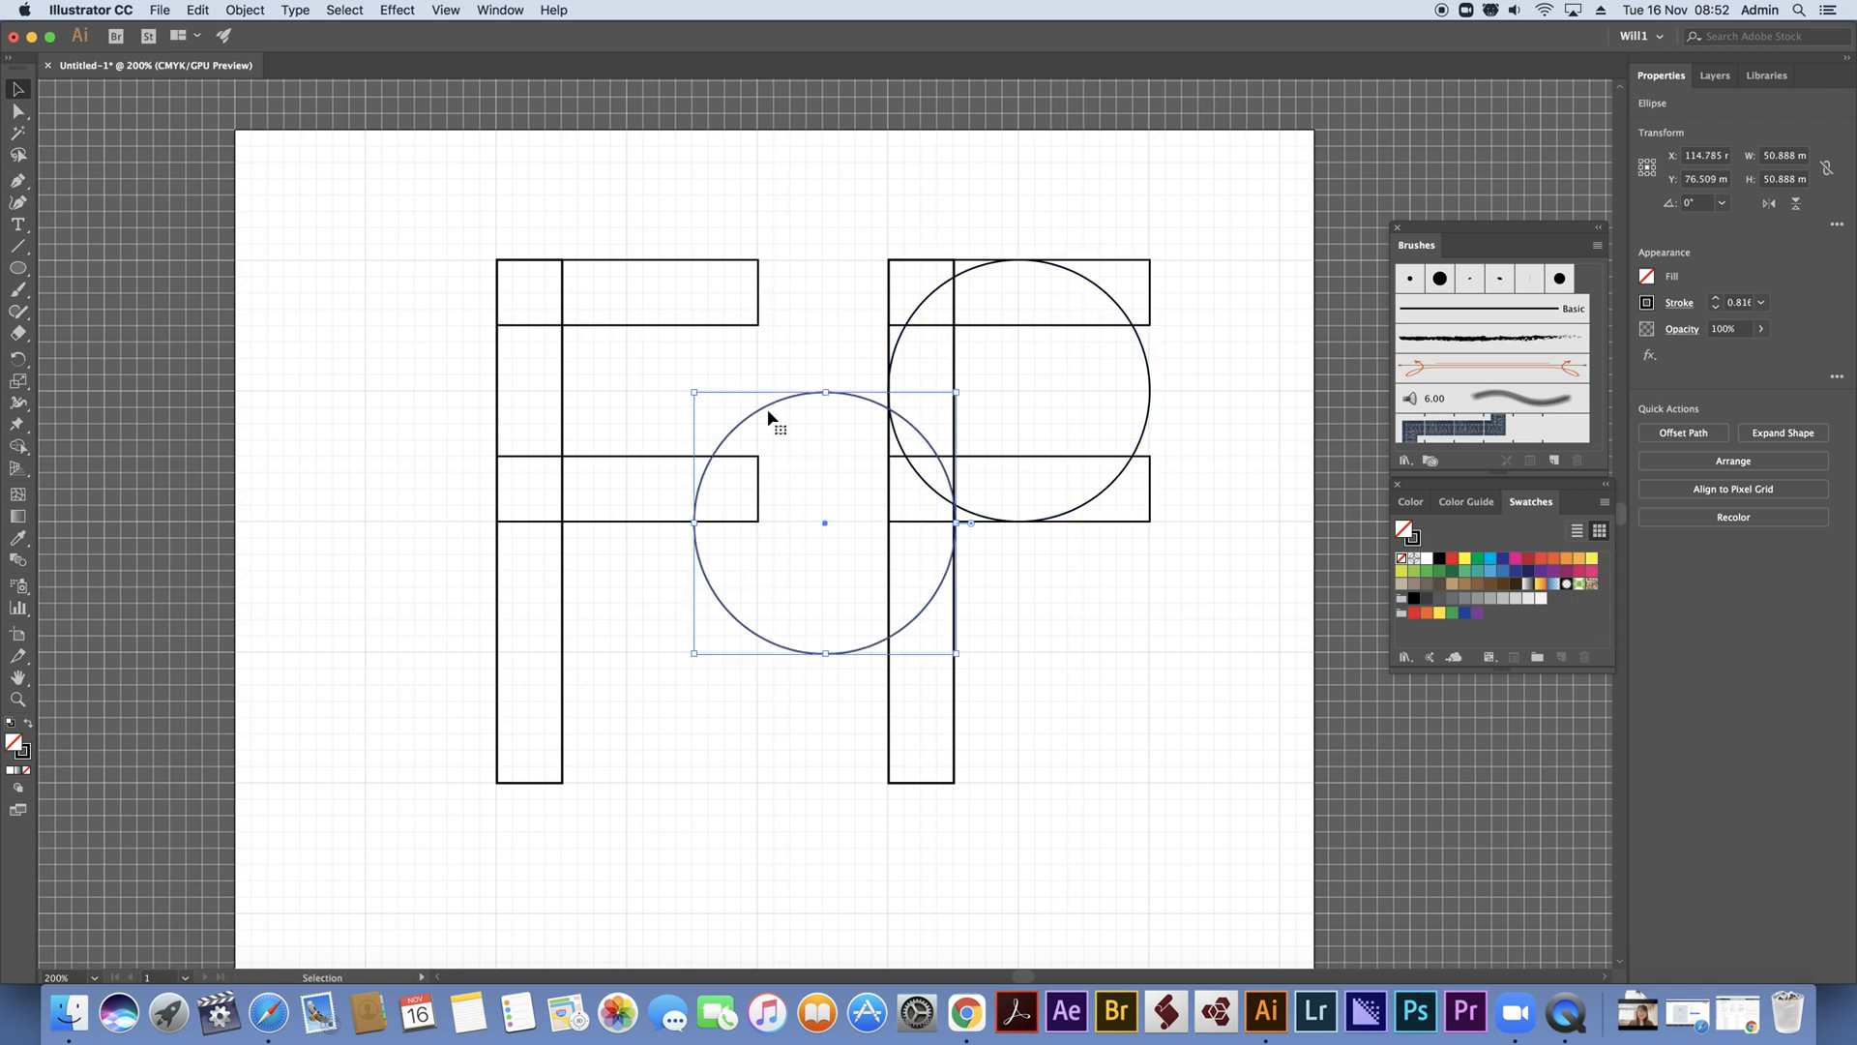
left_click_drag(769, 408, 966, 285)
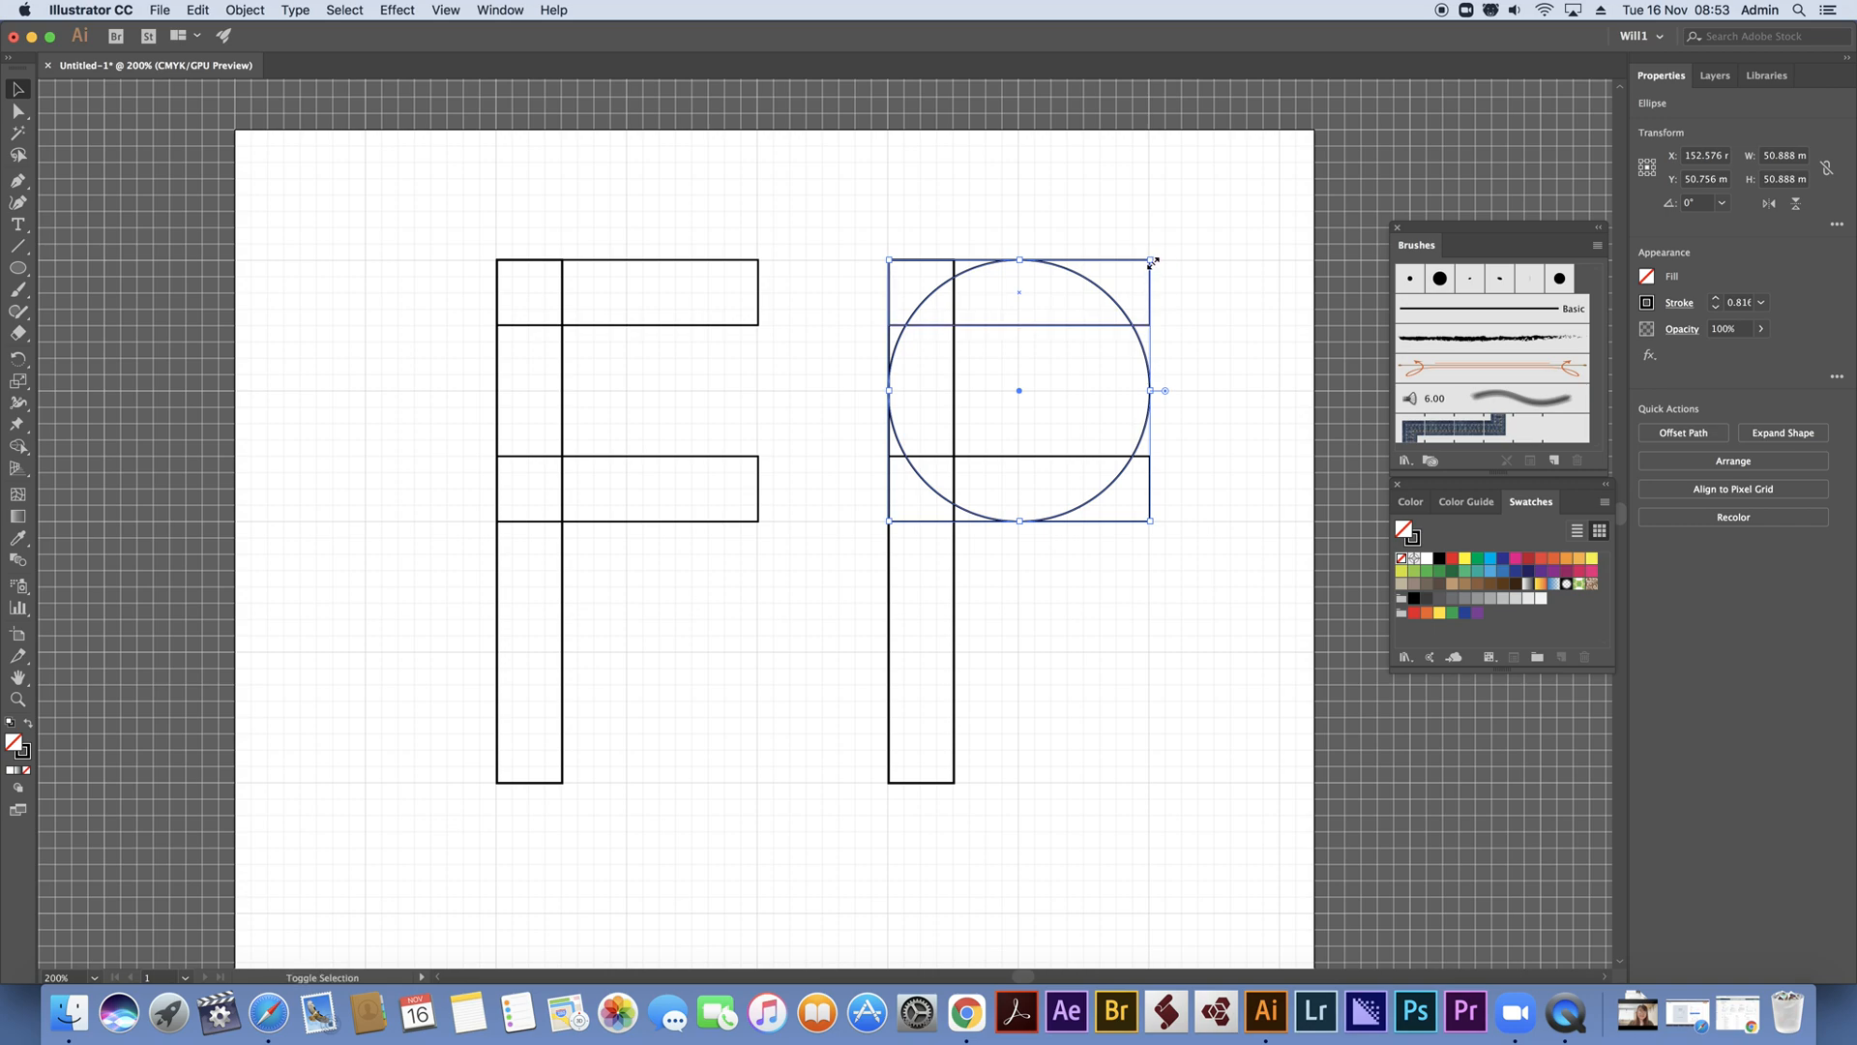
left_click_drag(1150, 258, 1118, 299)
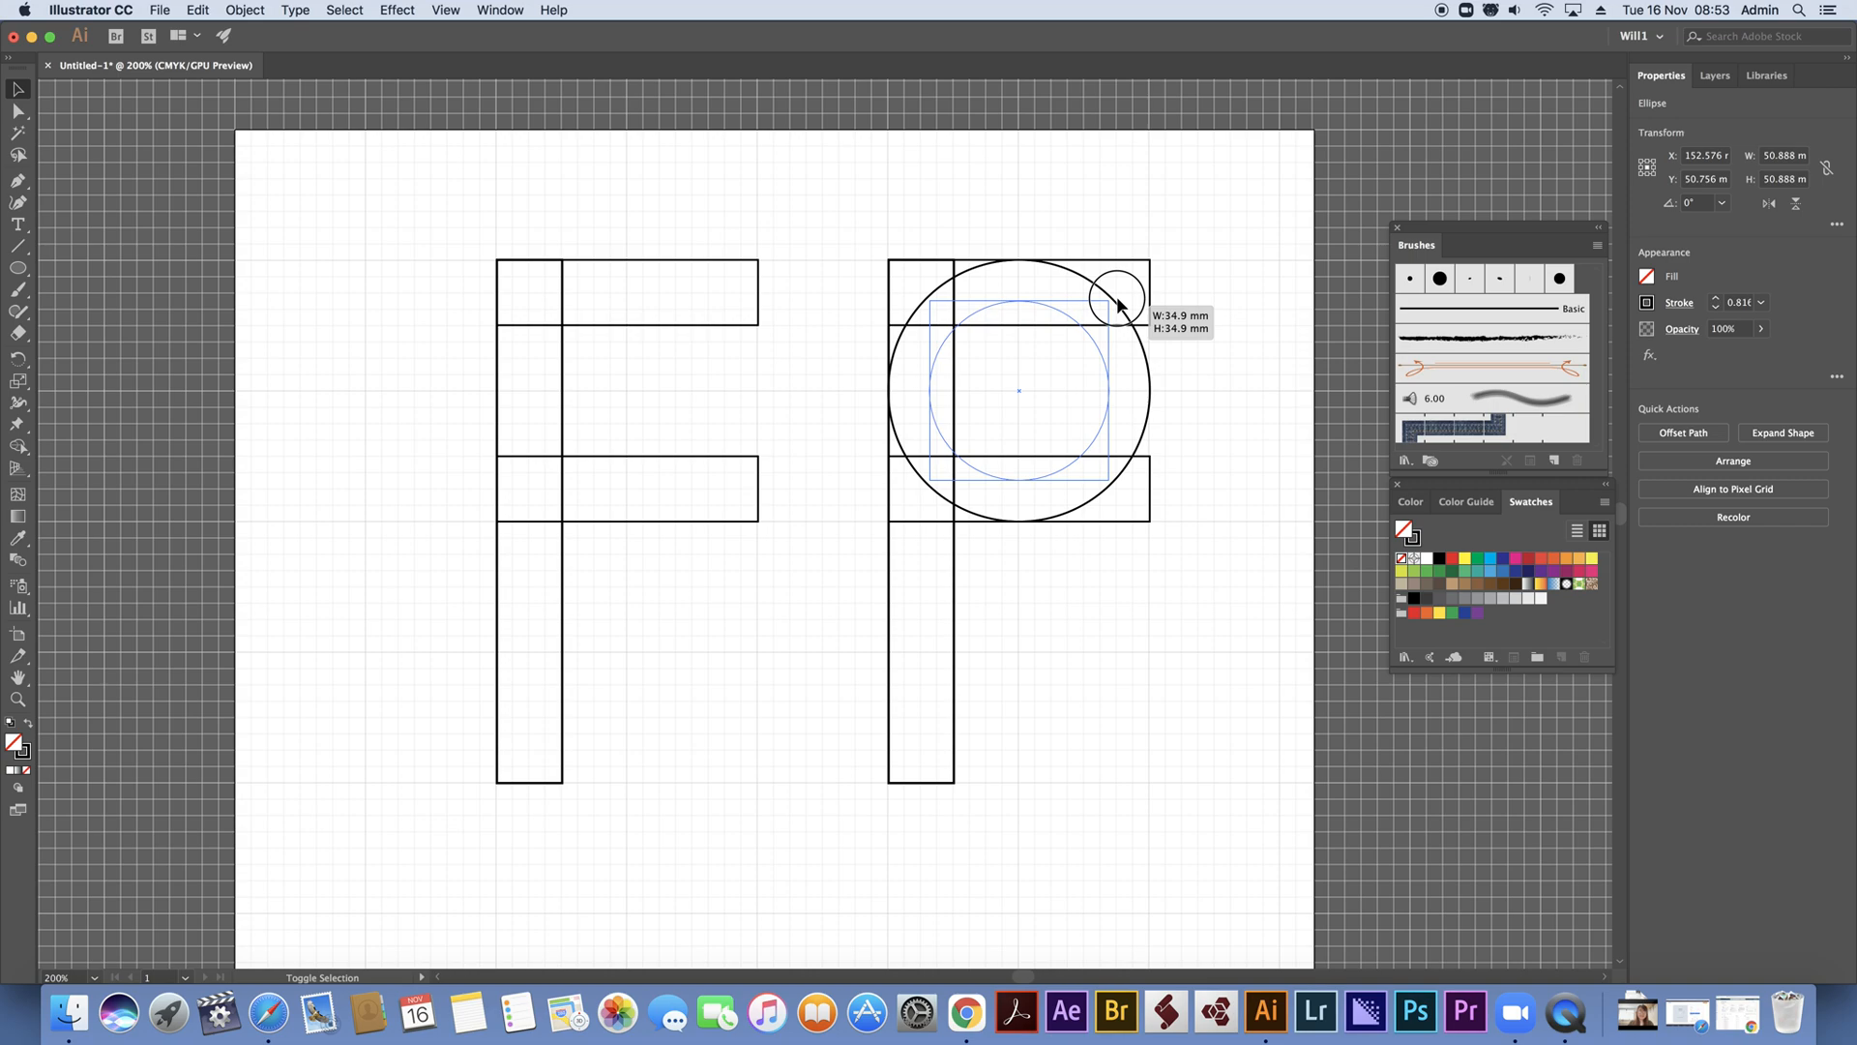
left_click_drag(1117, 303, 1099, 330)
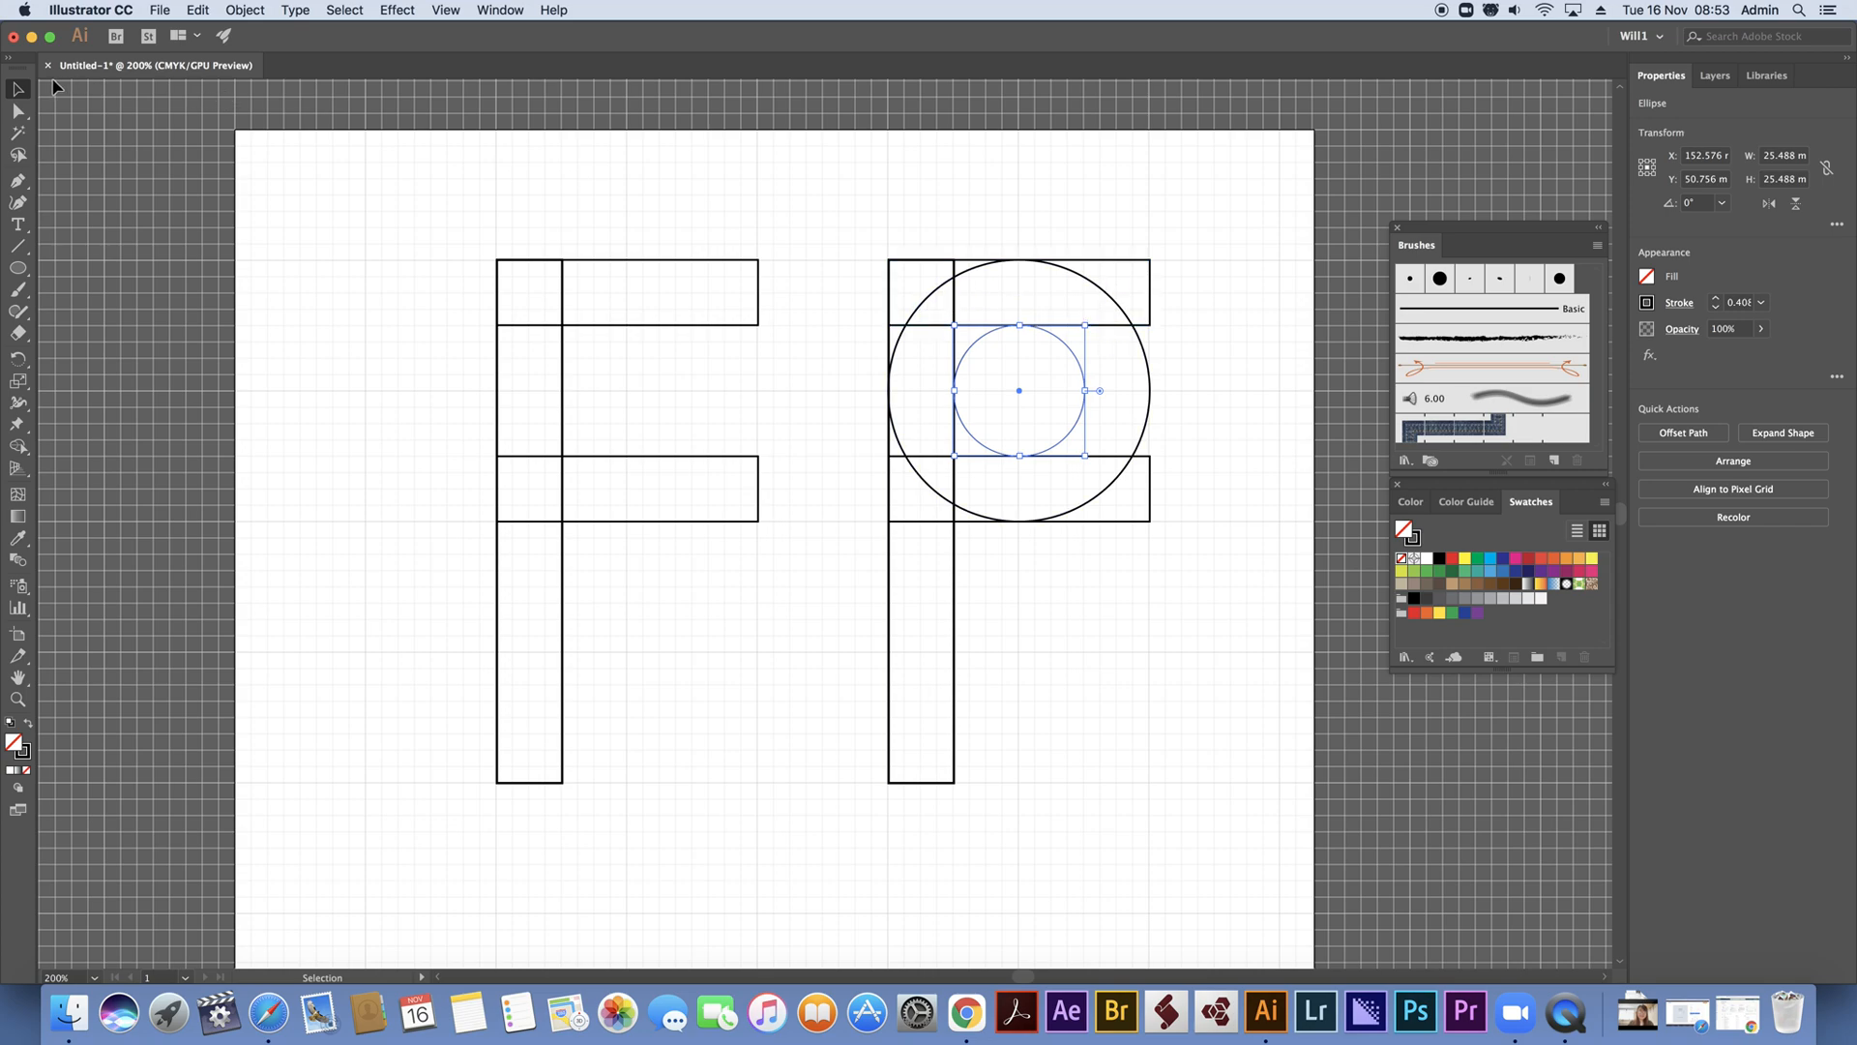
Merge the stem and ring regions of the second letter into a P shape with the Shape Builder tool
left_click_drag(830, 215, 1250, 897)
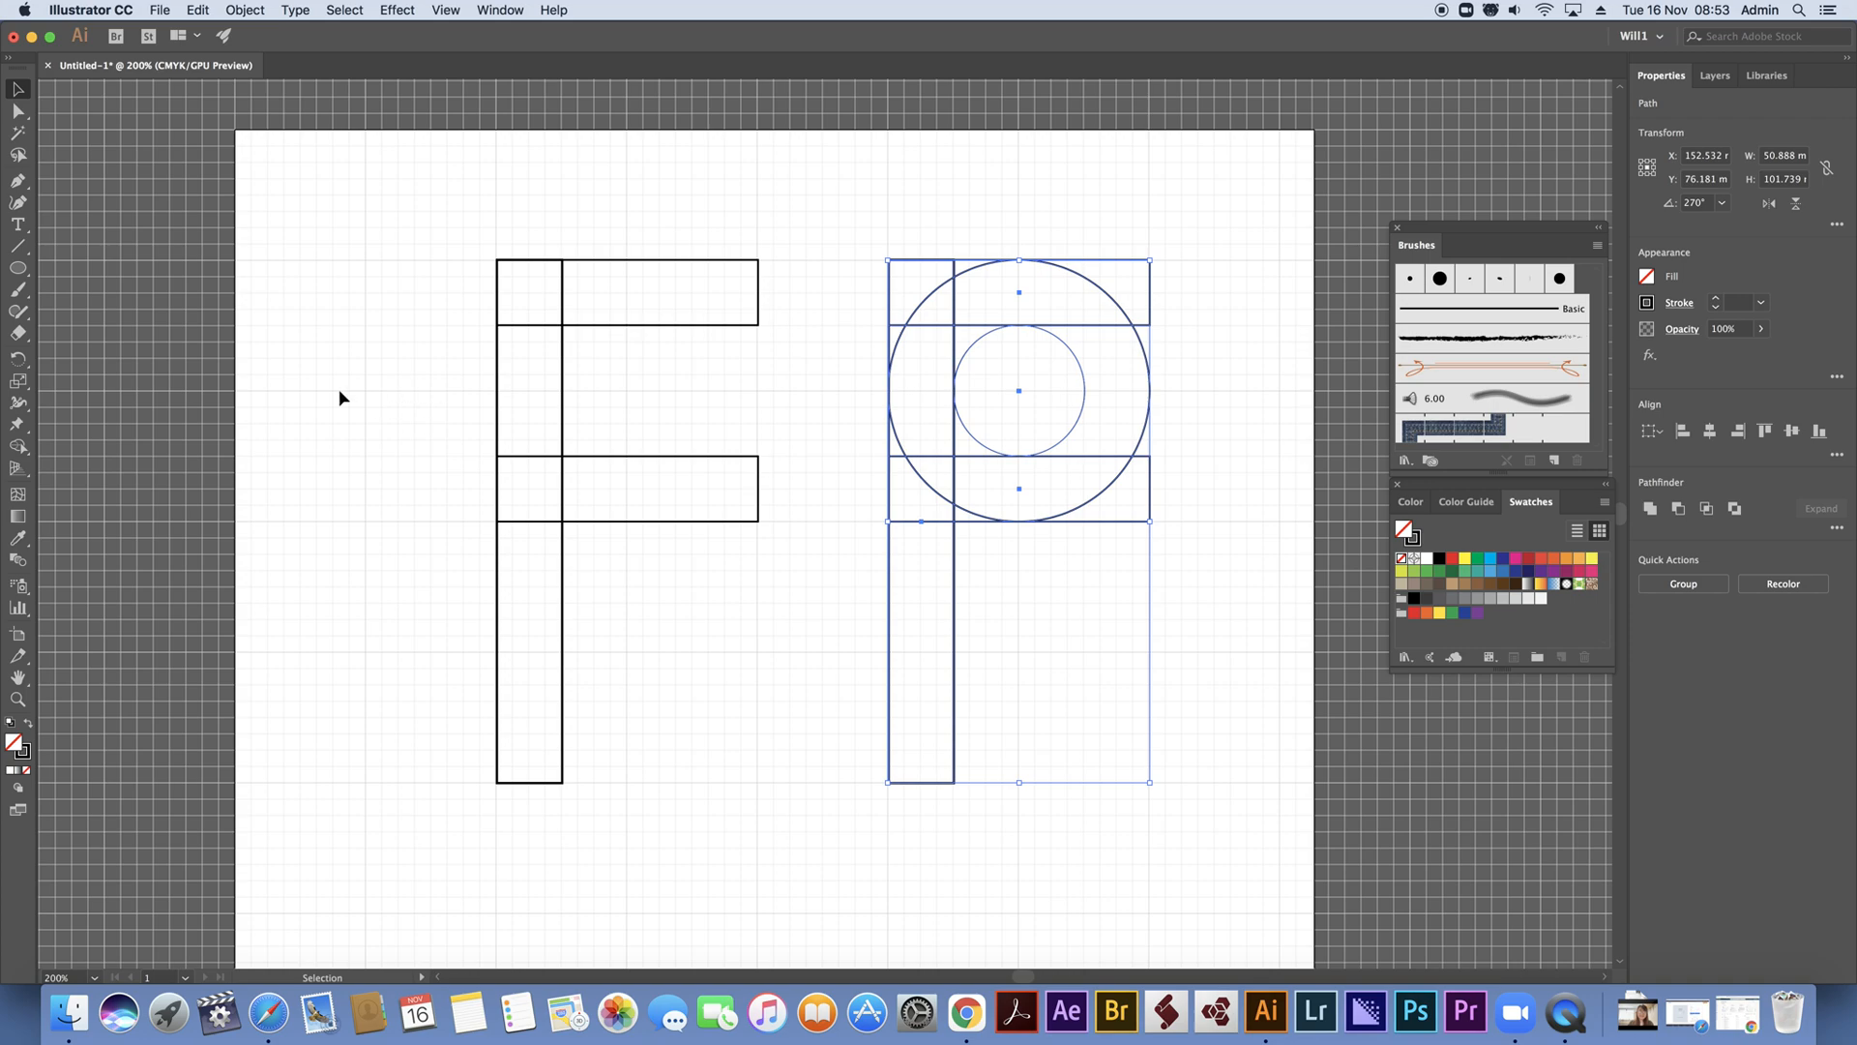
left_click(17, 446)
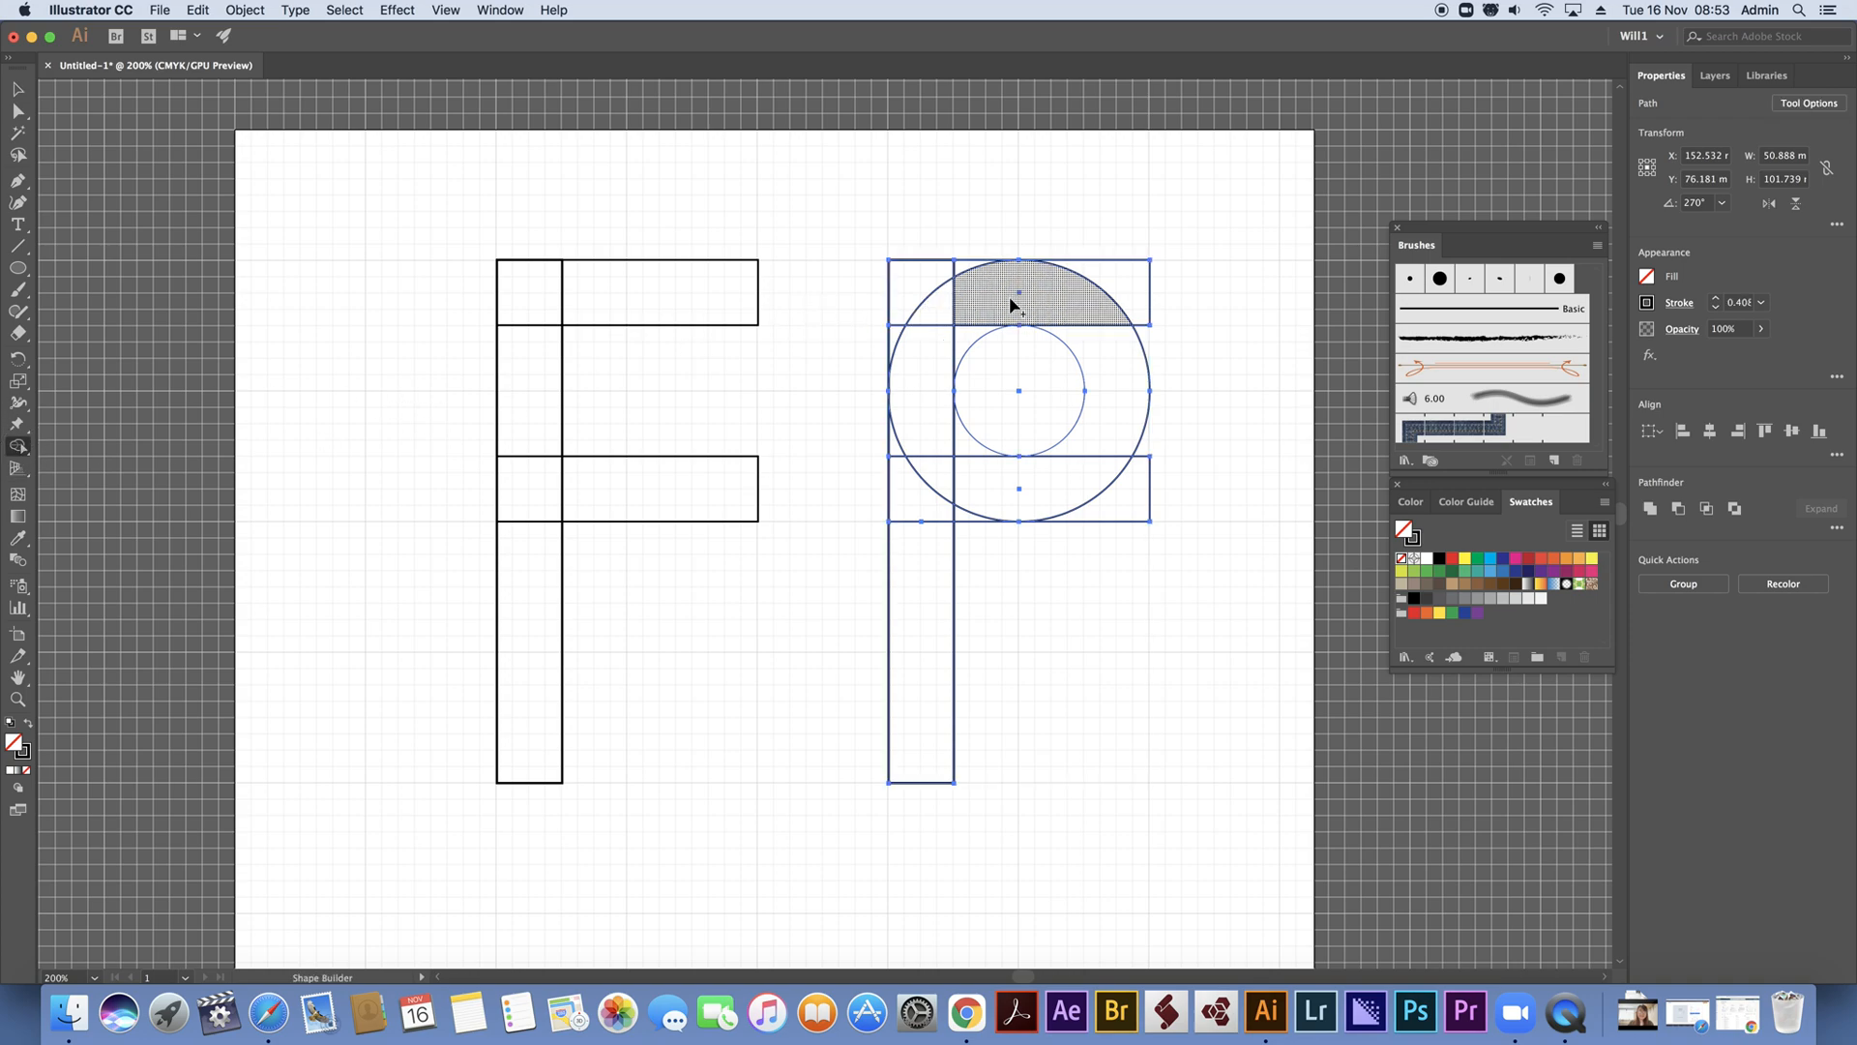
mouse_move(1035, 288)
left_mouse_down()
mouse_move(1078, 319)
mouse_move(1112, 394)
mouse_move(1073, 471)
mouse_move(988, 485)
mouse_move(969, 448)
mouse_move(923, 451)
mouse_move(919, 515)
mouse_move(914, 348)
mouse_move(883, 352)
mouse_move(917, 336)
left_mouse_up()
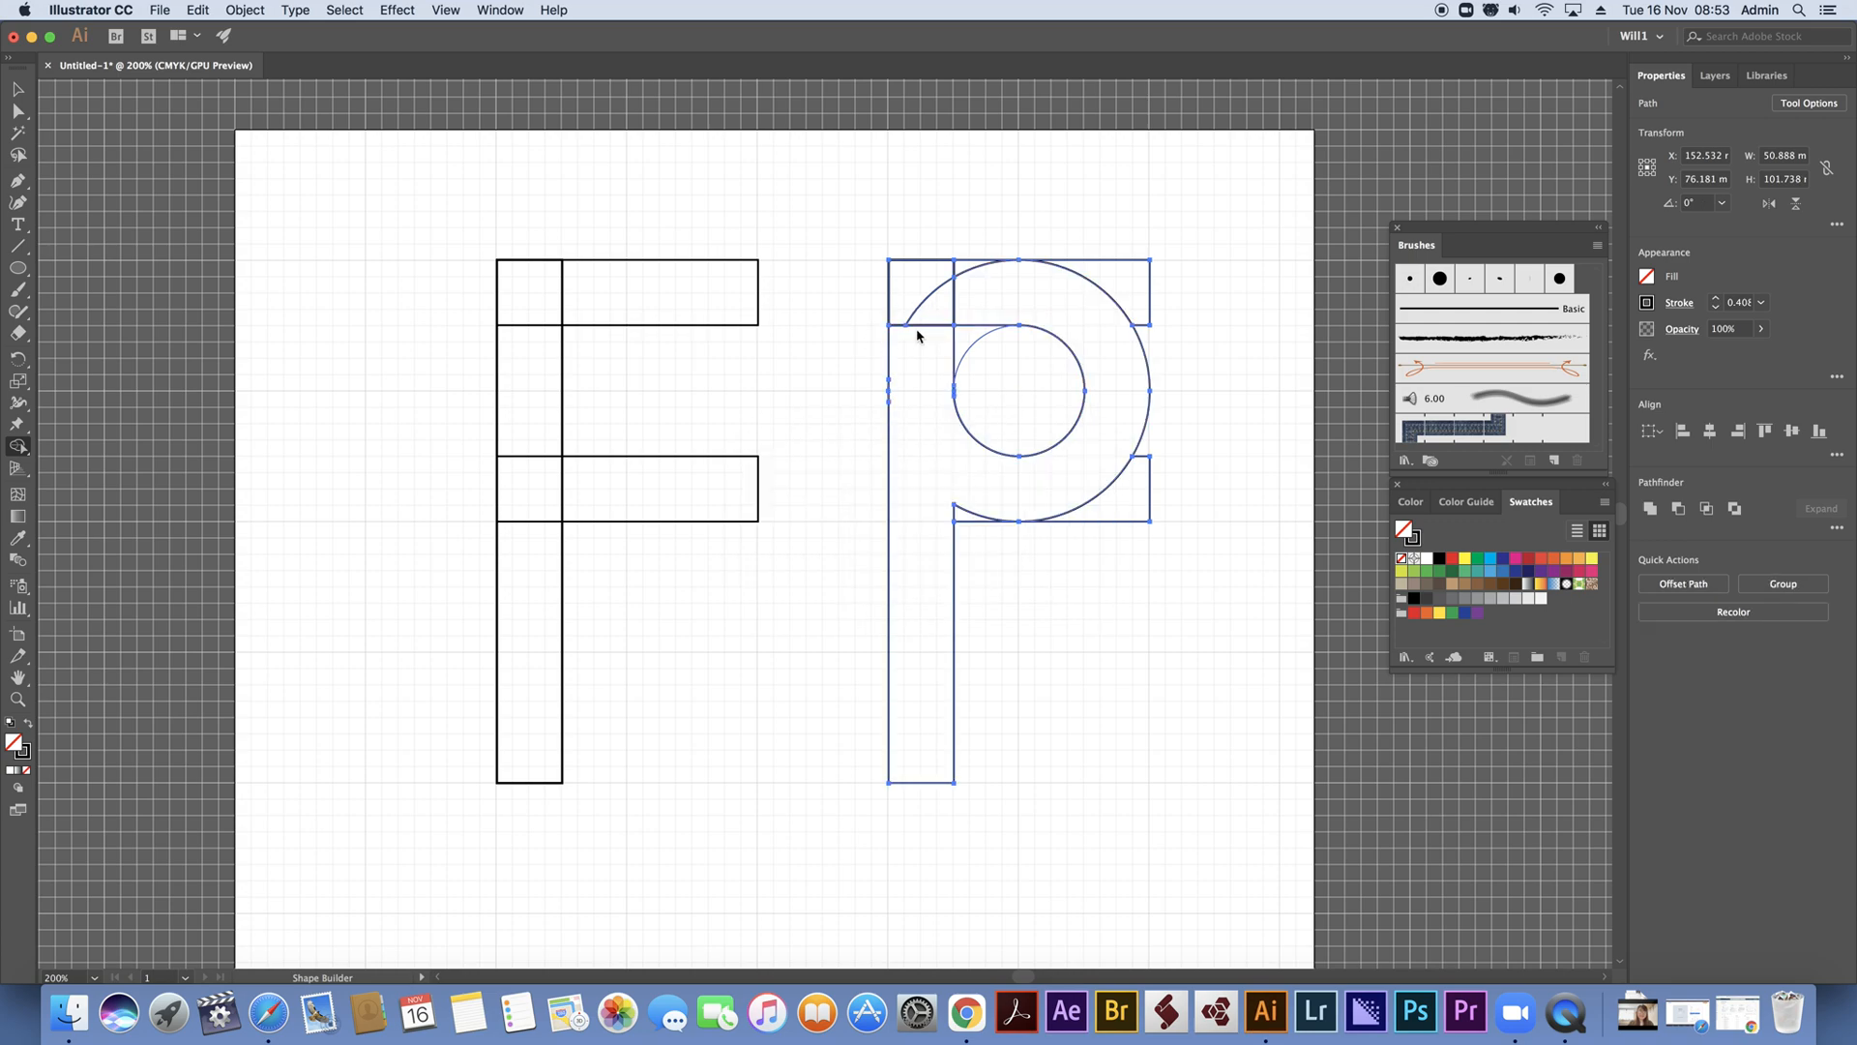
key("super+z")
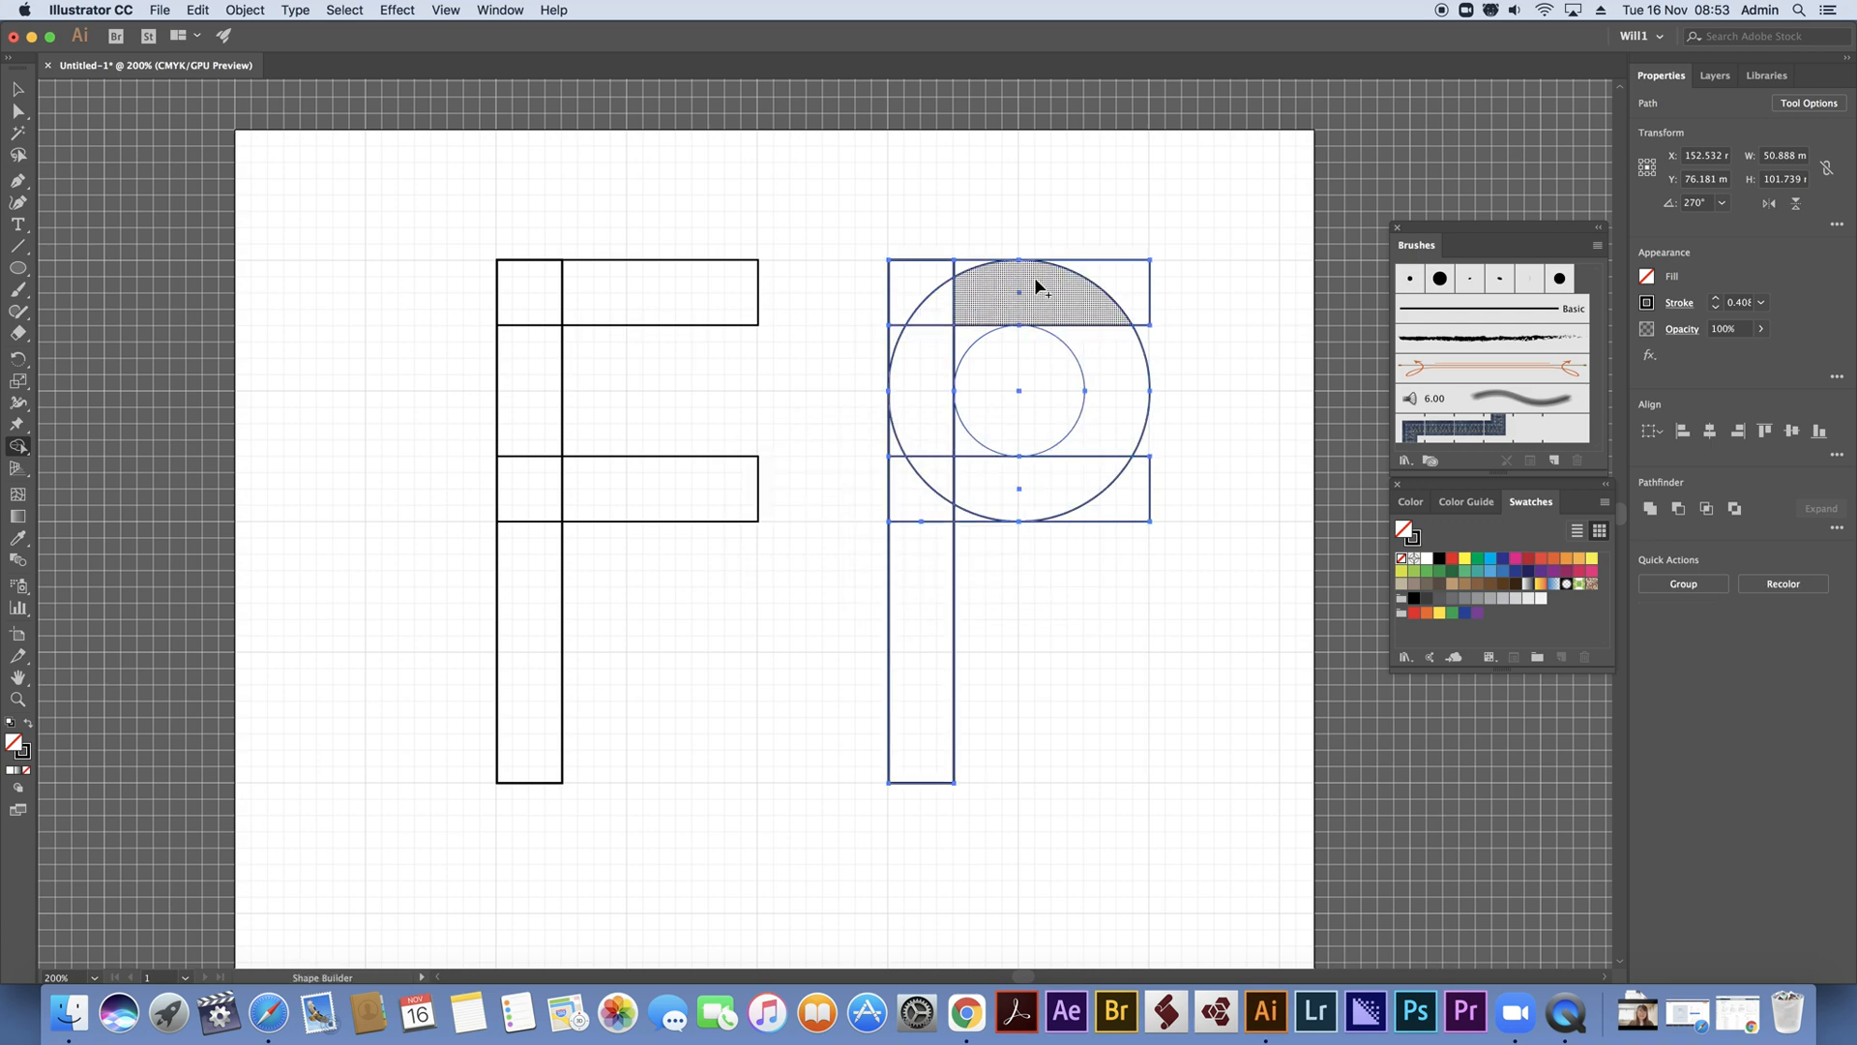
mouse_move(1030, 279)
left_mouse_down()
mouse_move(933, 296)
mouse_move(904, 336)
mouse_move(921, 553)
mouse_move(923, 483)
mouse_move(1065, 481)
mouse_move(1111, 419)
mouse_move(1030, 317)
mouse_move(982, 319)
mouse_move(929, 381)
mouse_move(945, 299)
left_mouse_up()
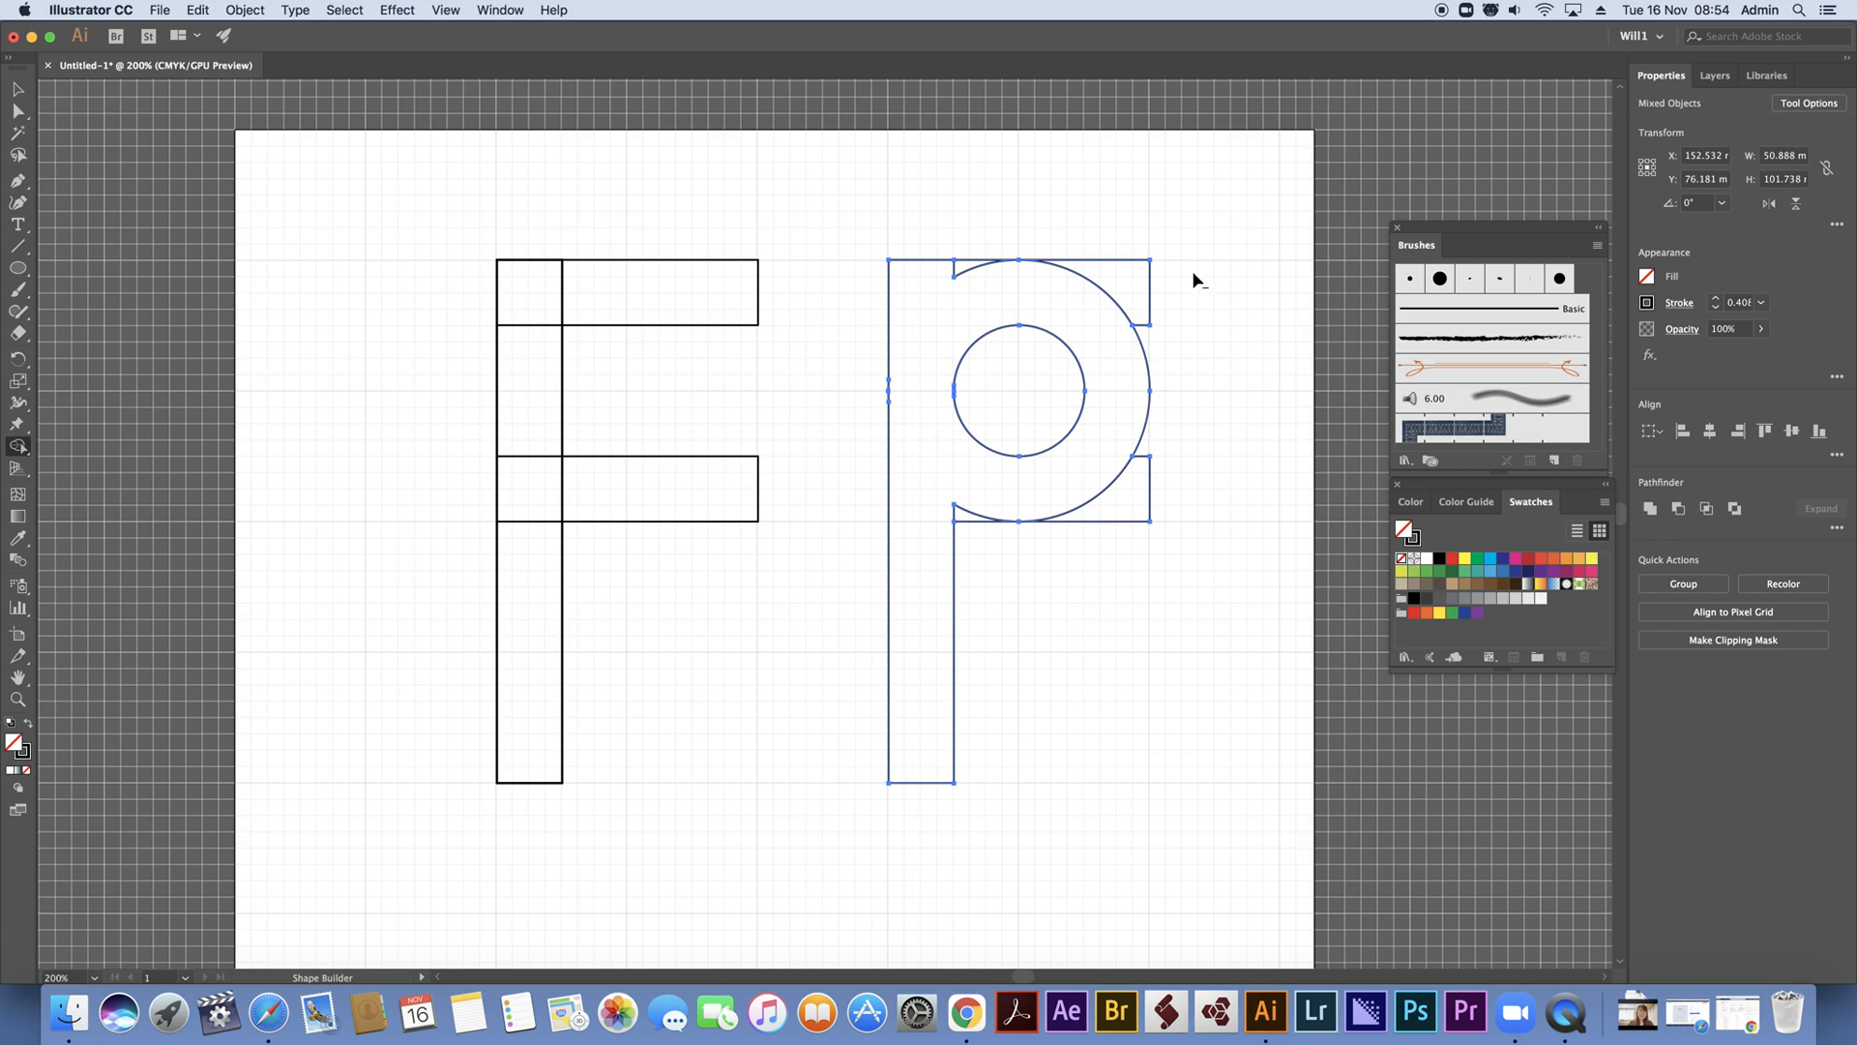
Remove the leftover corner pieces and slivers outside the P's bowl with the Shape Builder tool
left_click(1127, 271, "alt")
left_click(1083, 517, "alt")
left_click(965, 522, "alt")
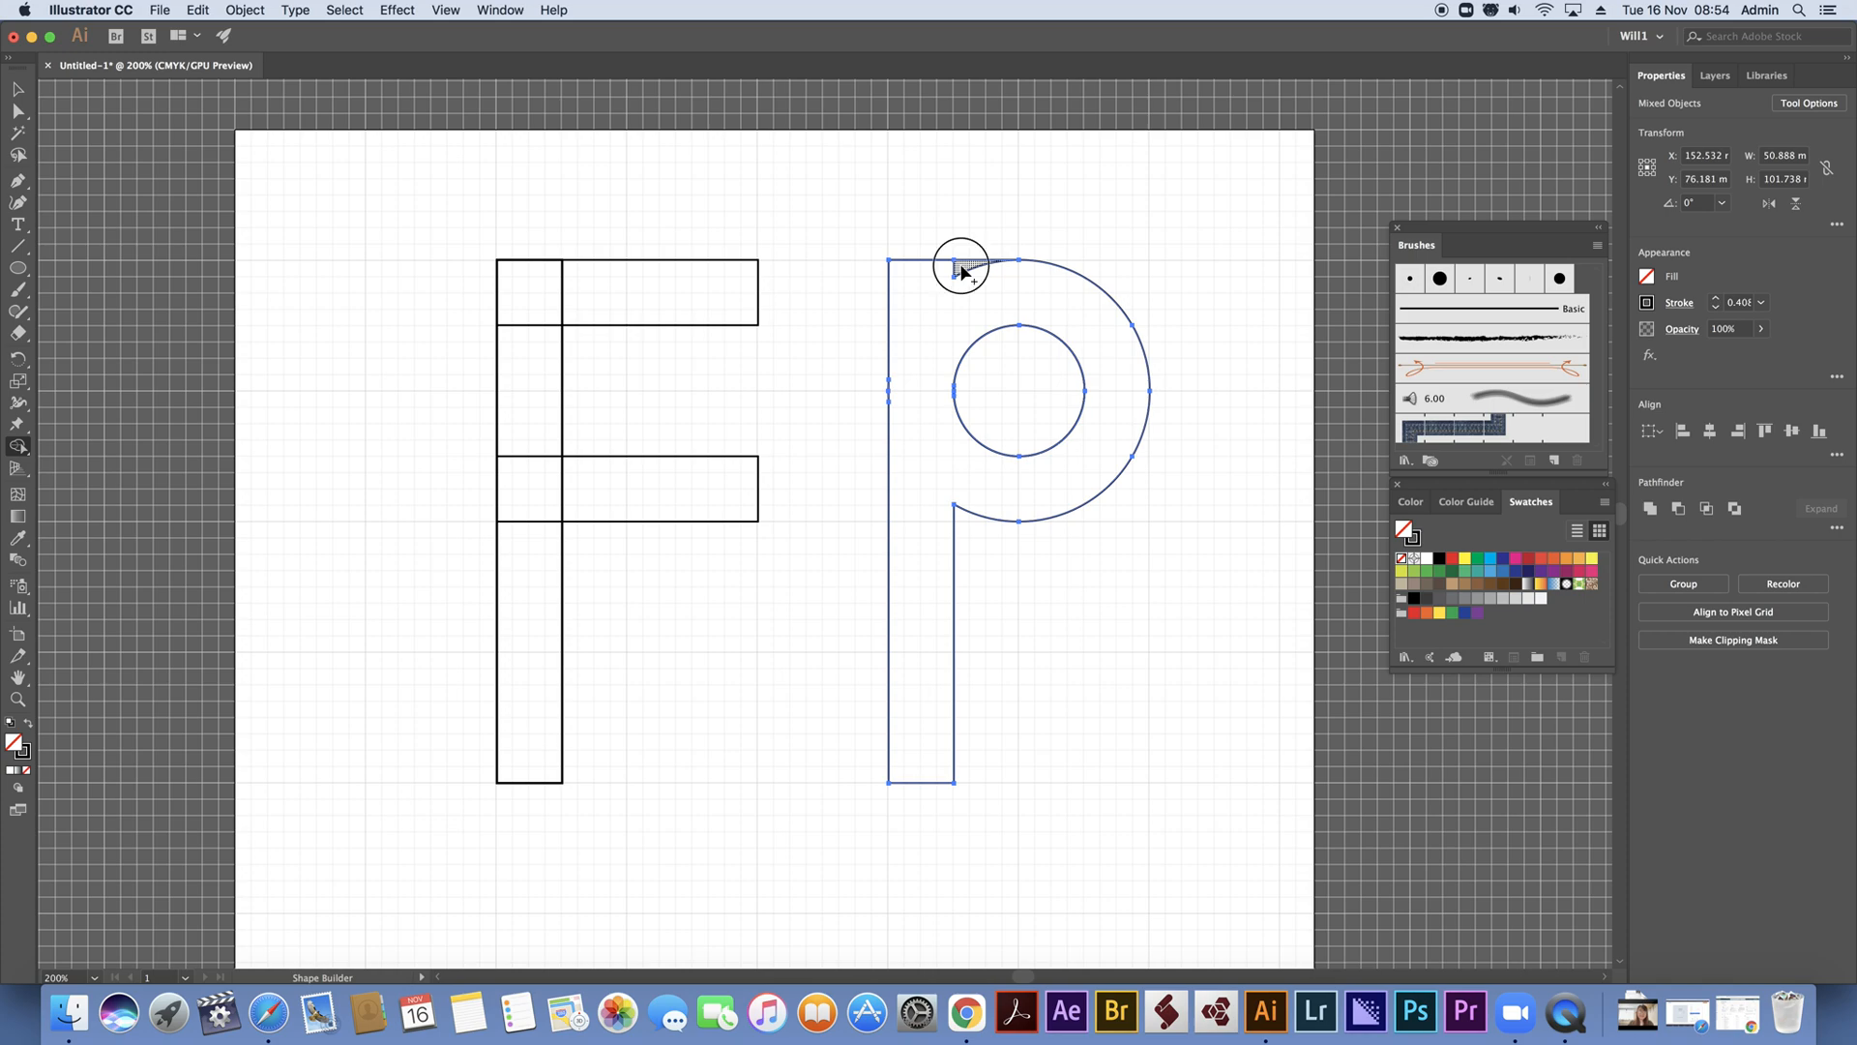
Shorten the F's middle bar from its free end to about 38 mm wide
key("v")
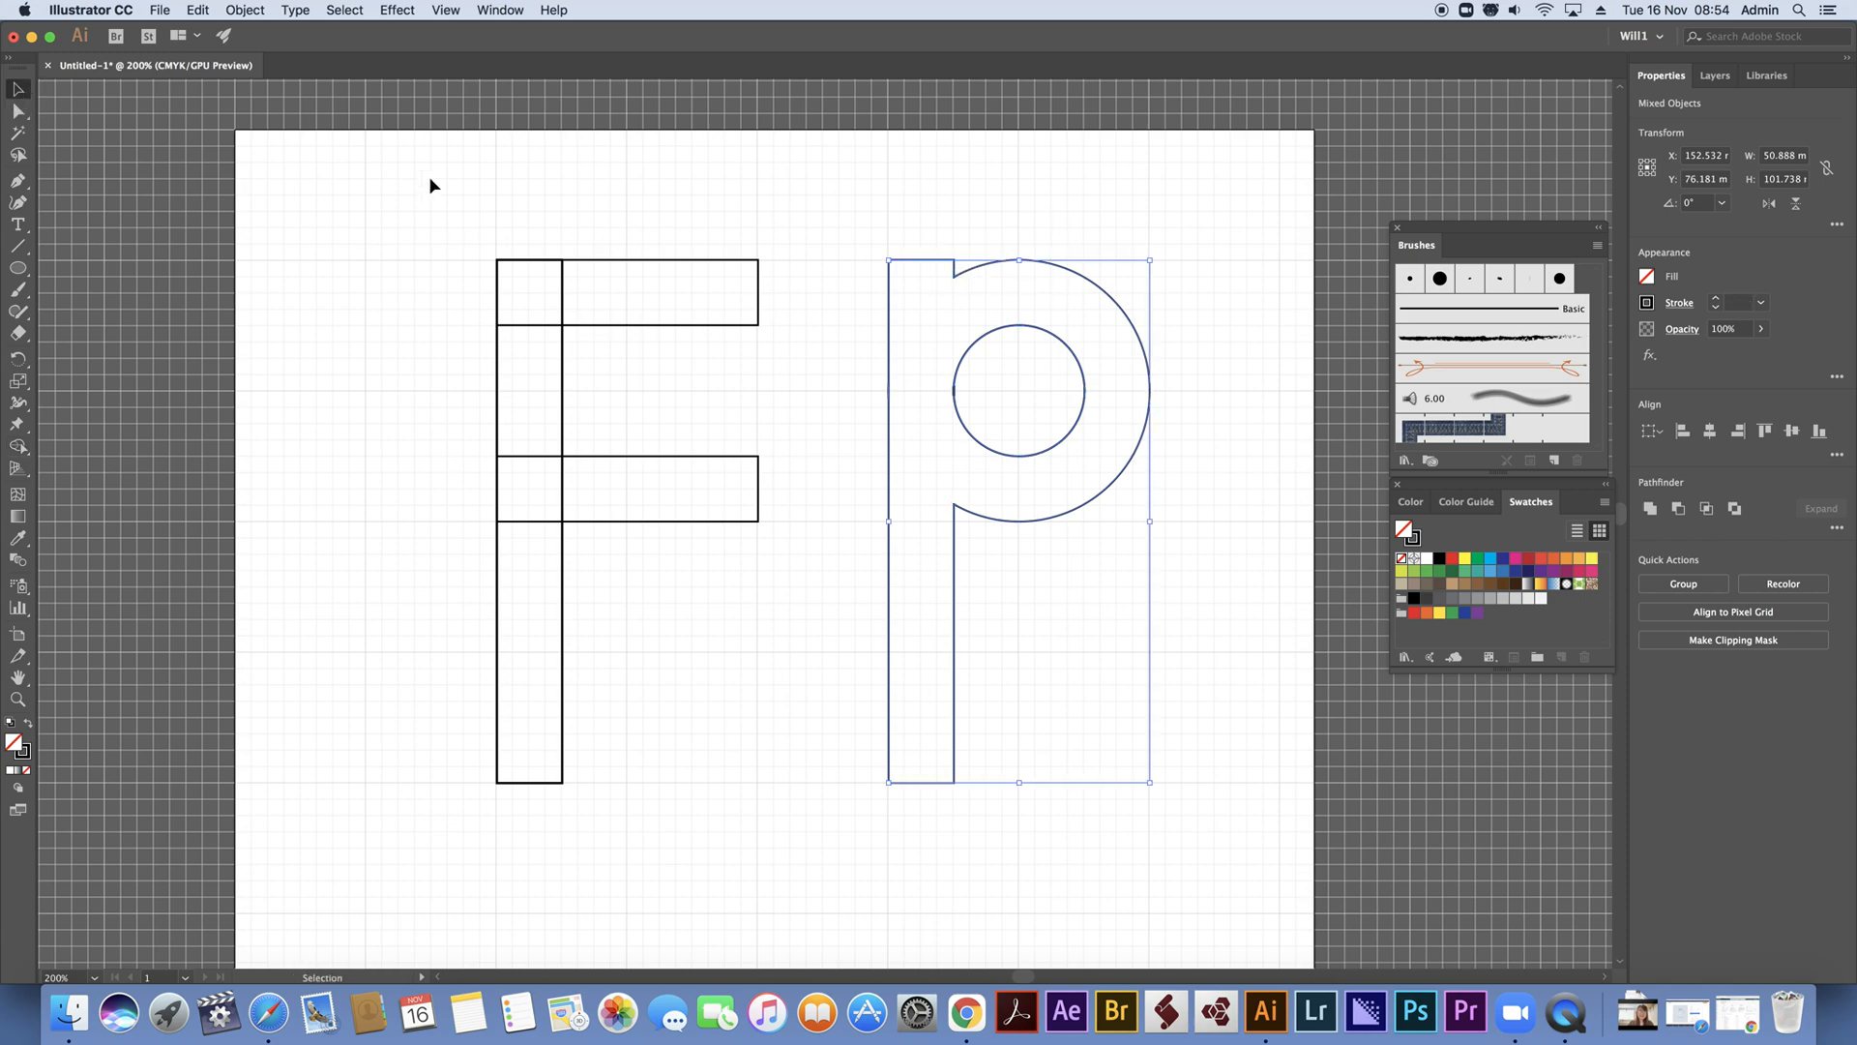
left_click_drag(397, 200, 775, 858)
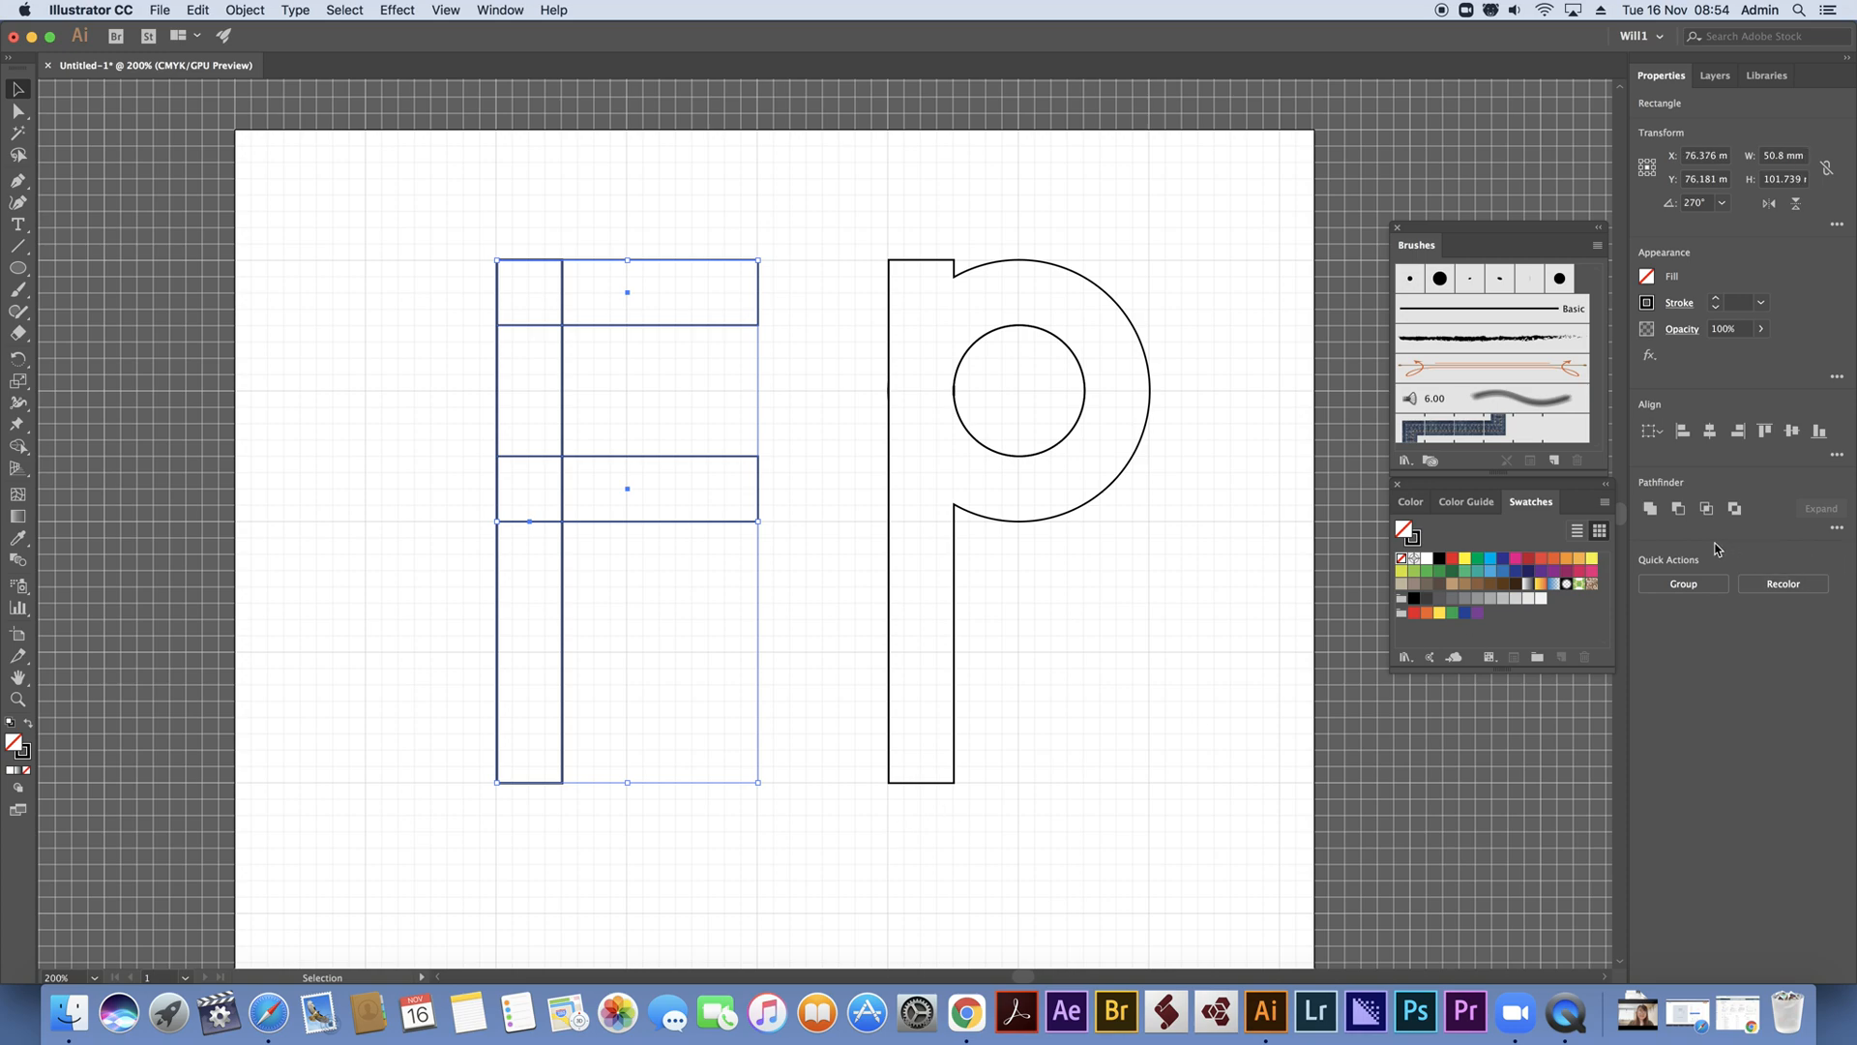
left_click(804, 443)
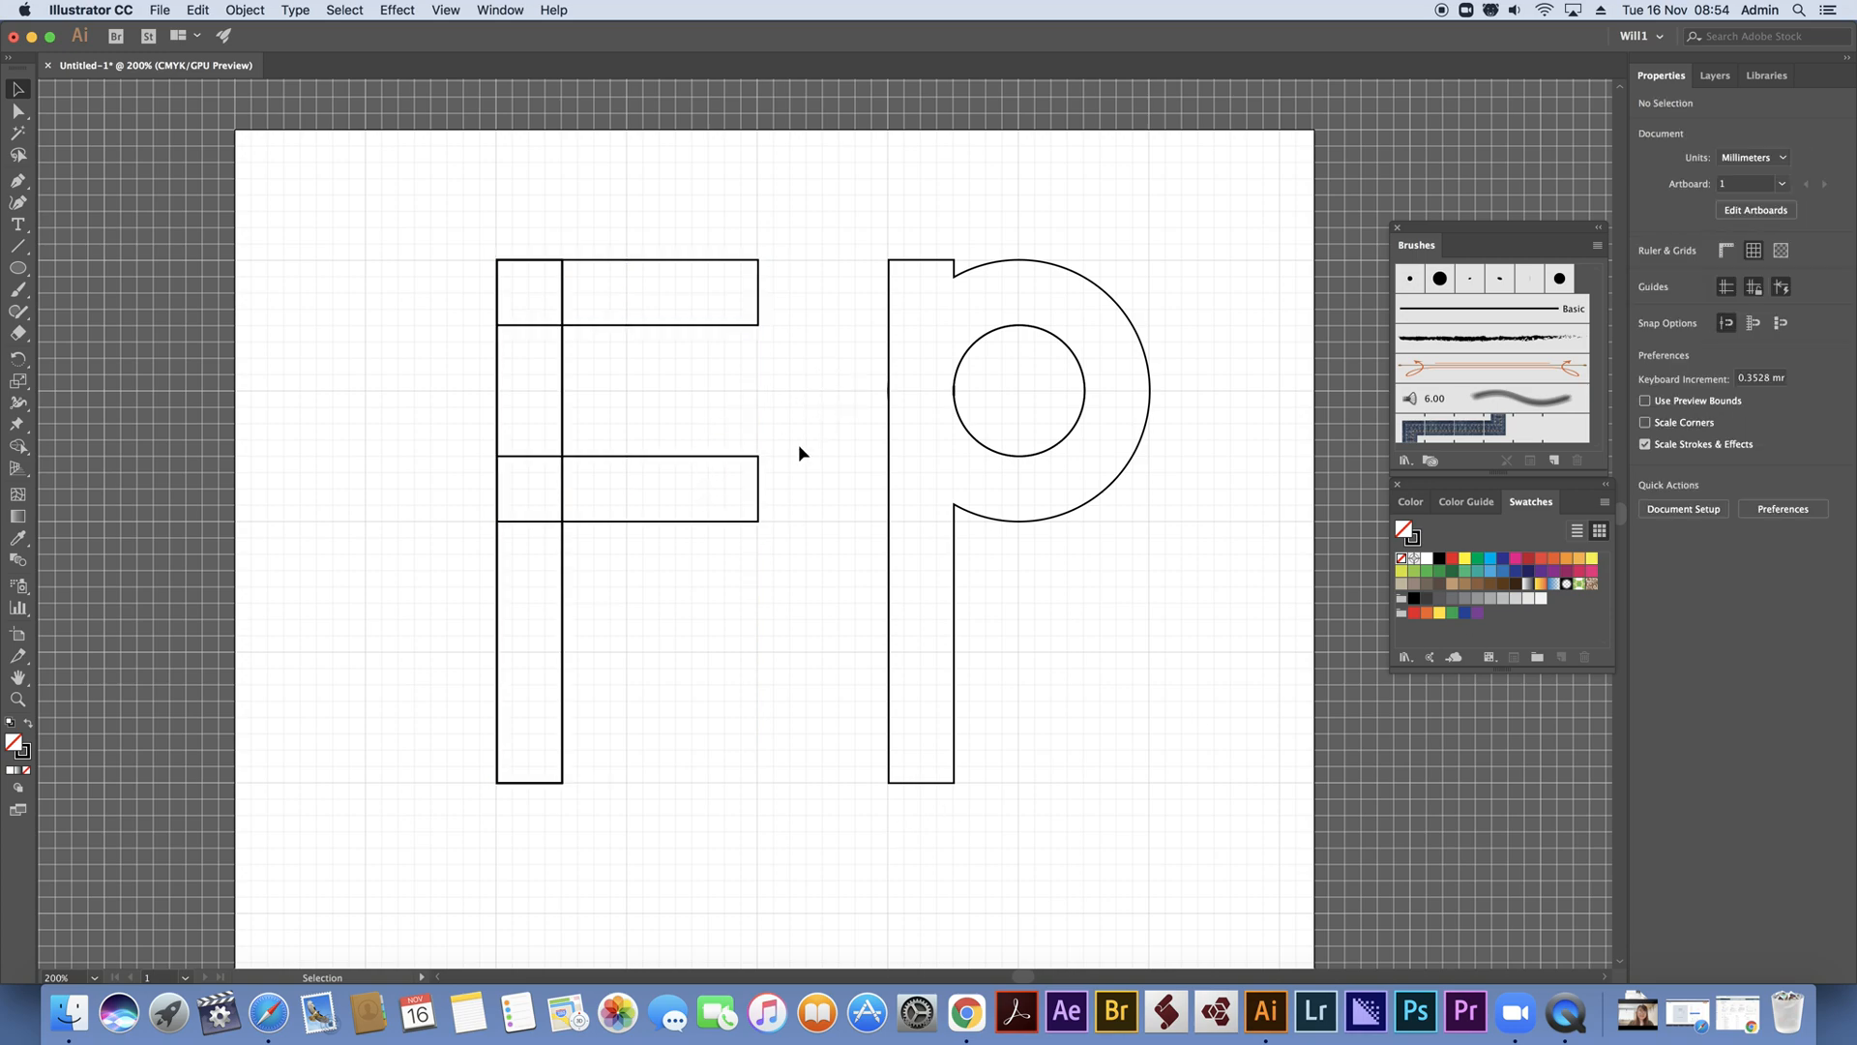
left_click(757, 504)
left_click_drag(764, 488, 693, 489)
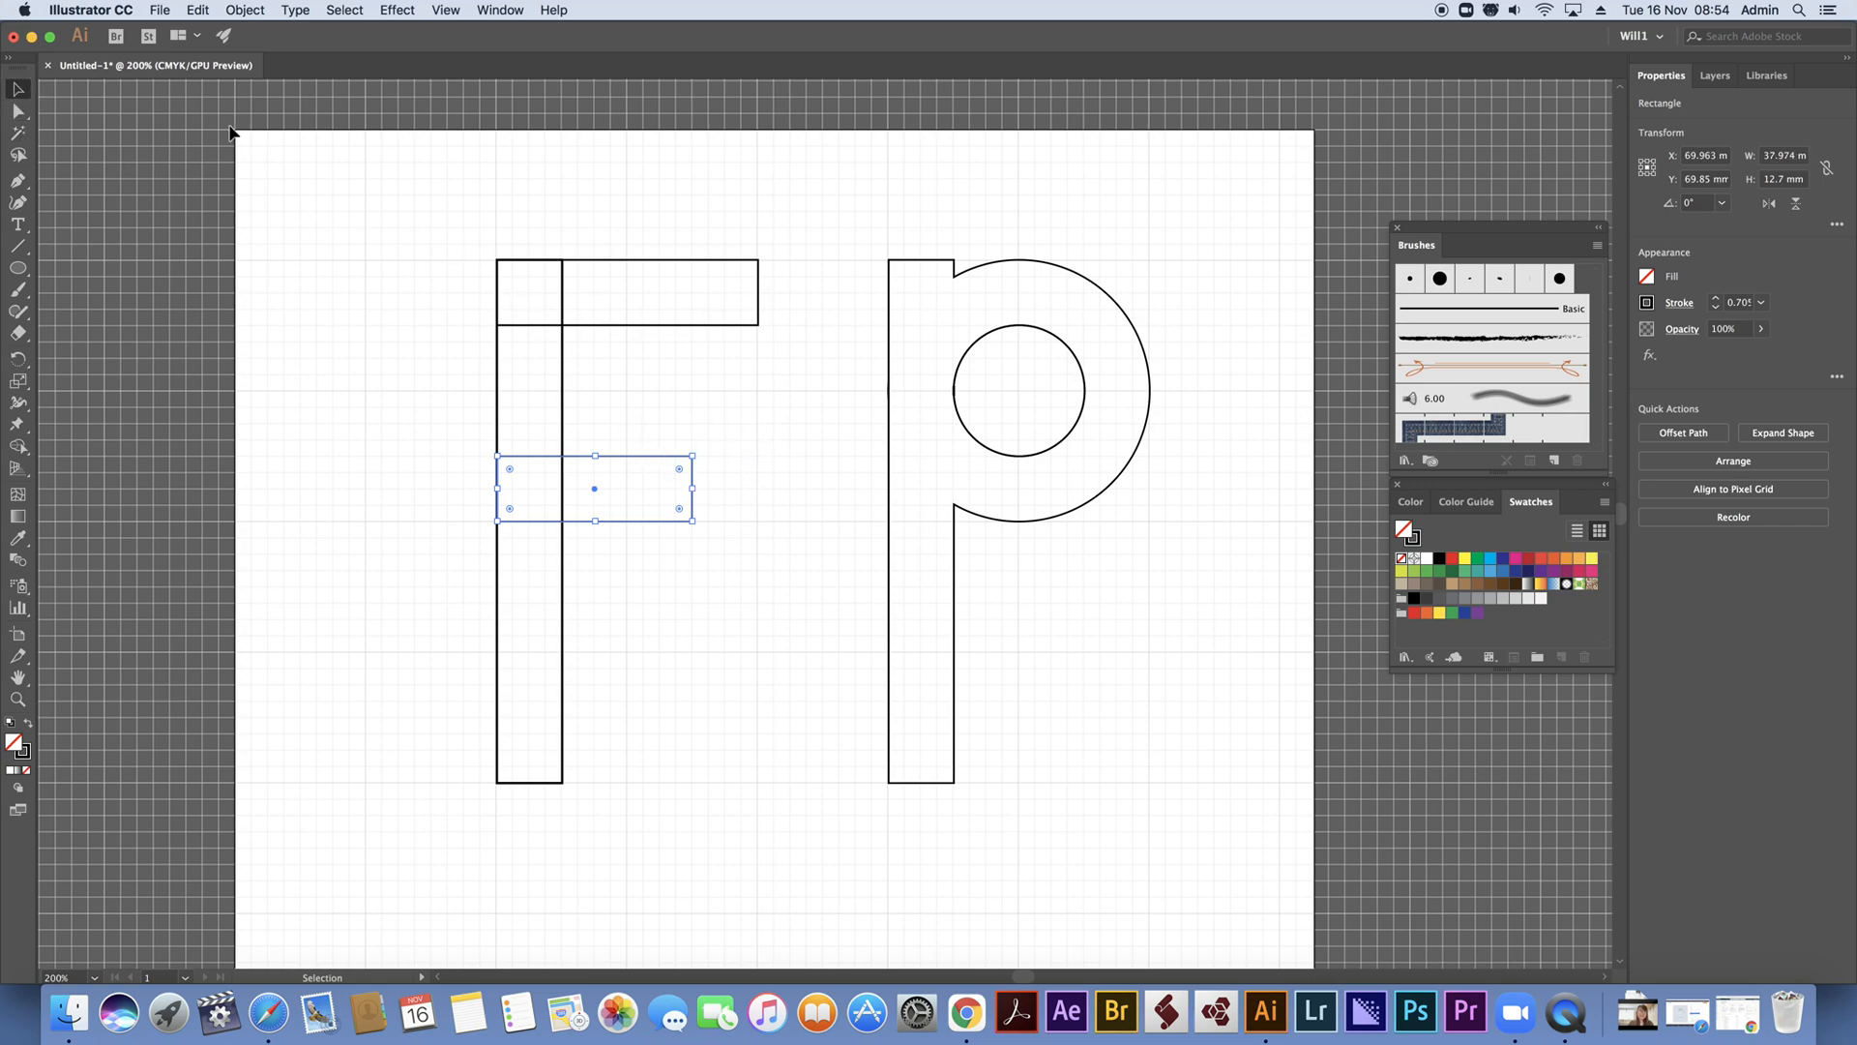
left_click(374, 186)
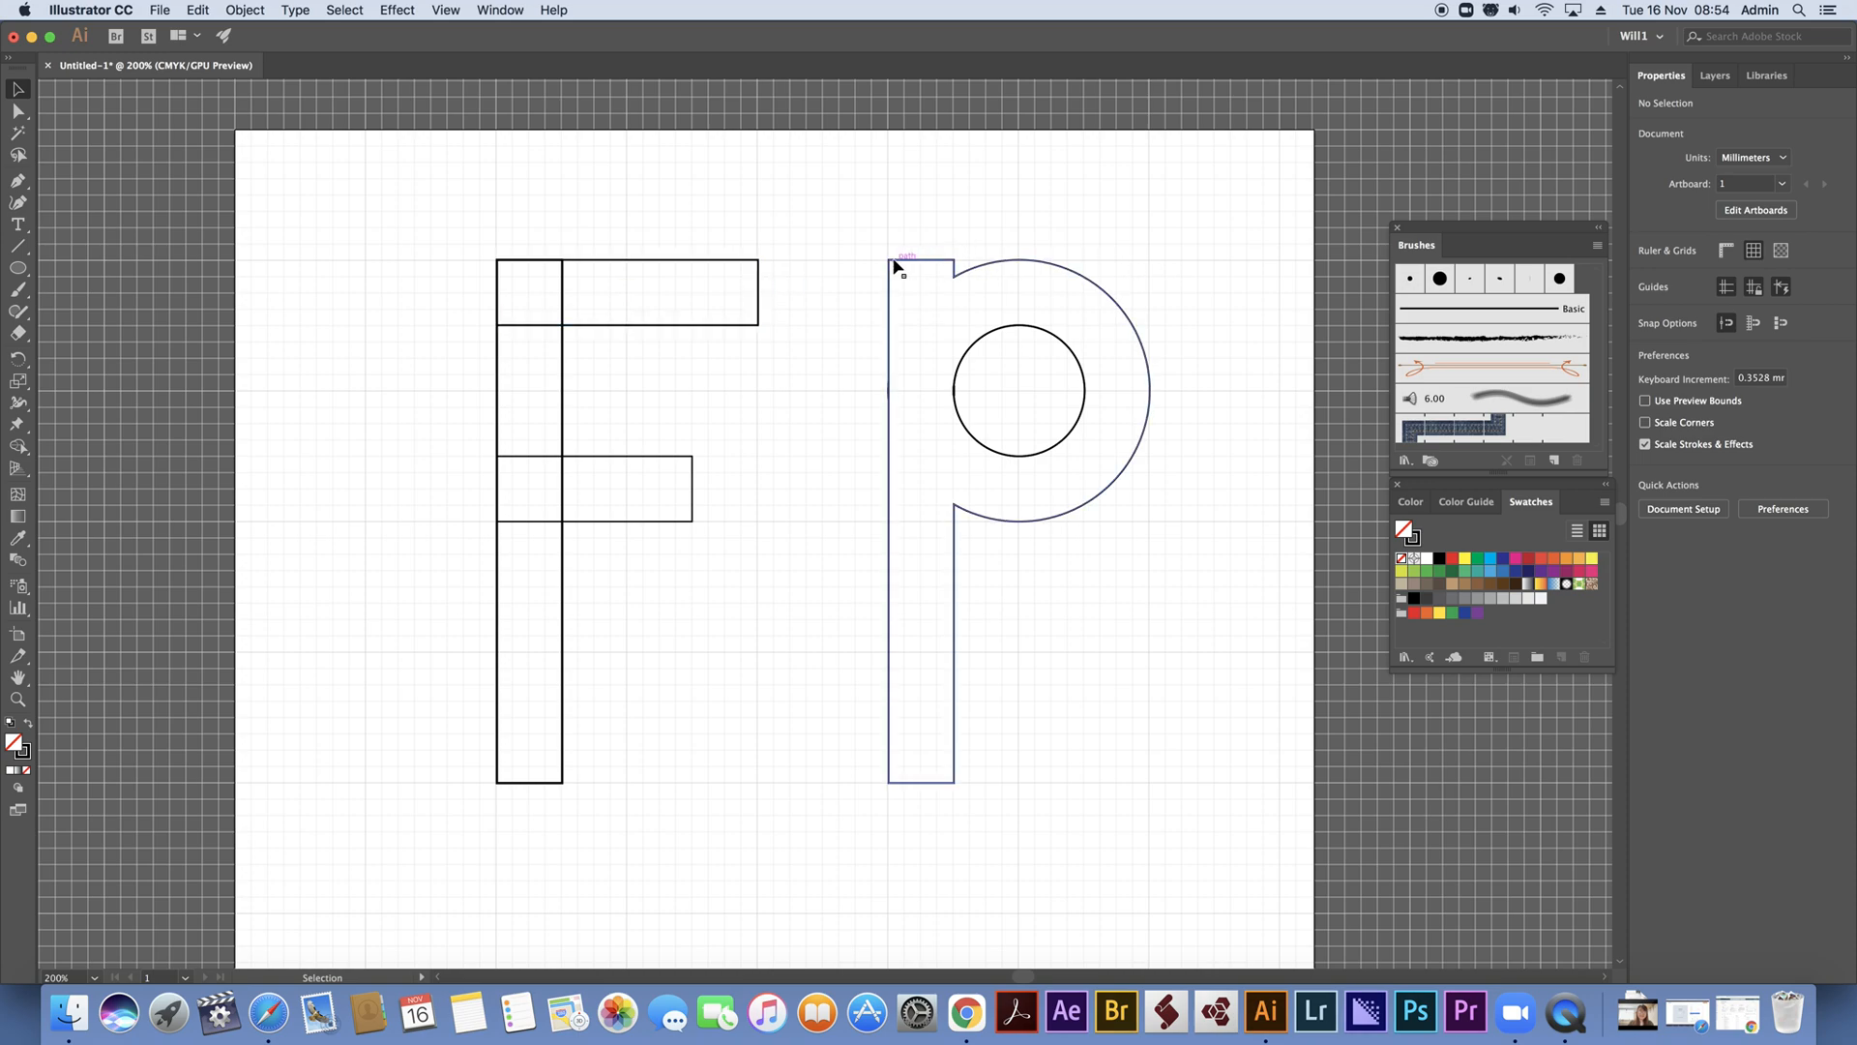
Unite the F's three rectangles into a single outline
left_click_drag(410, 213, 818, 880)
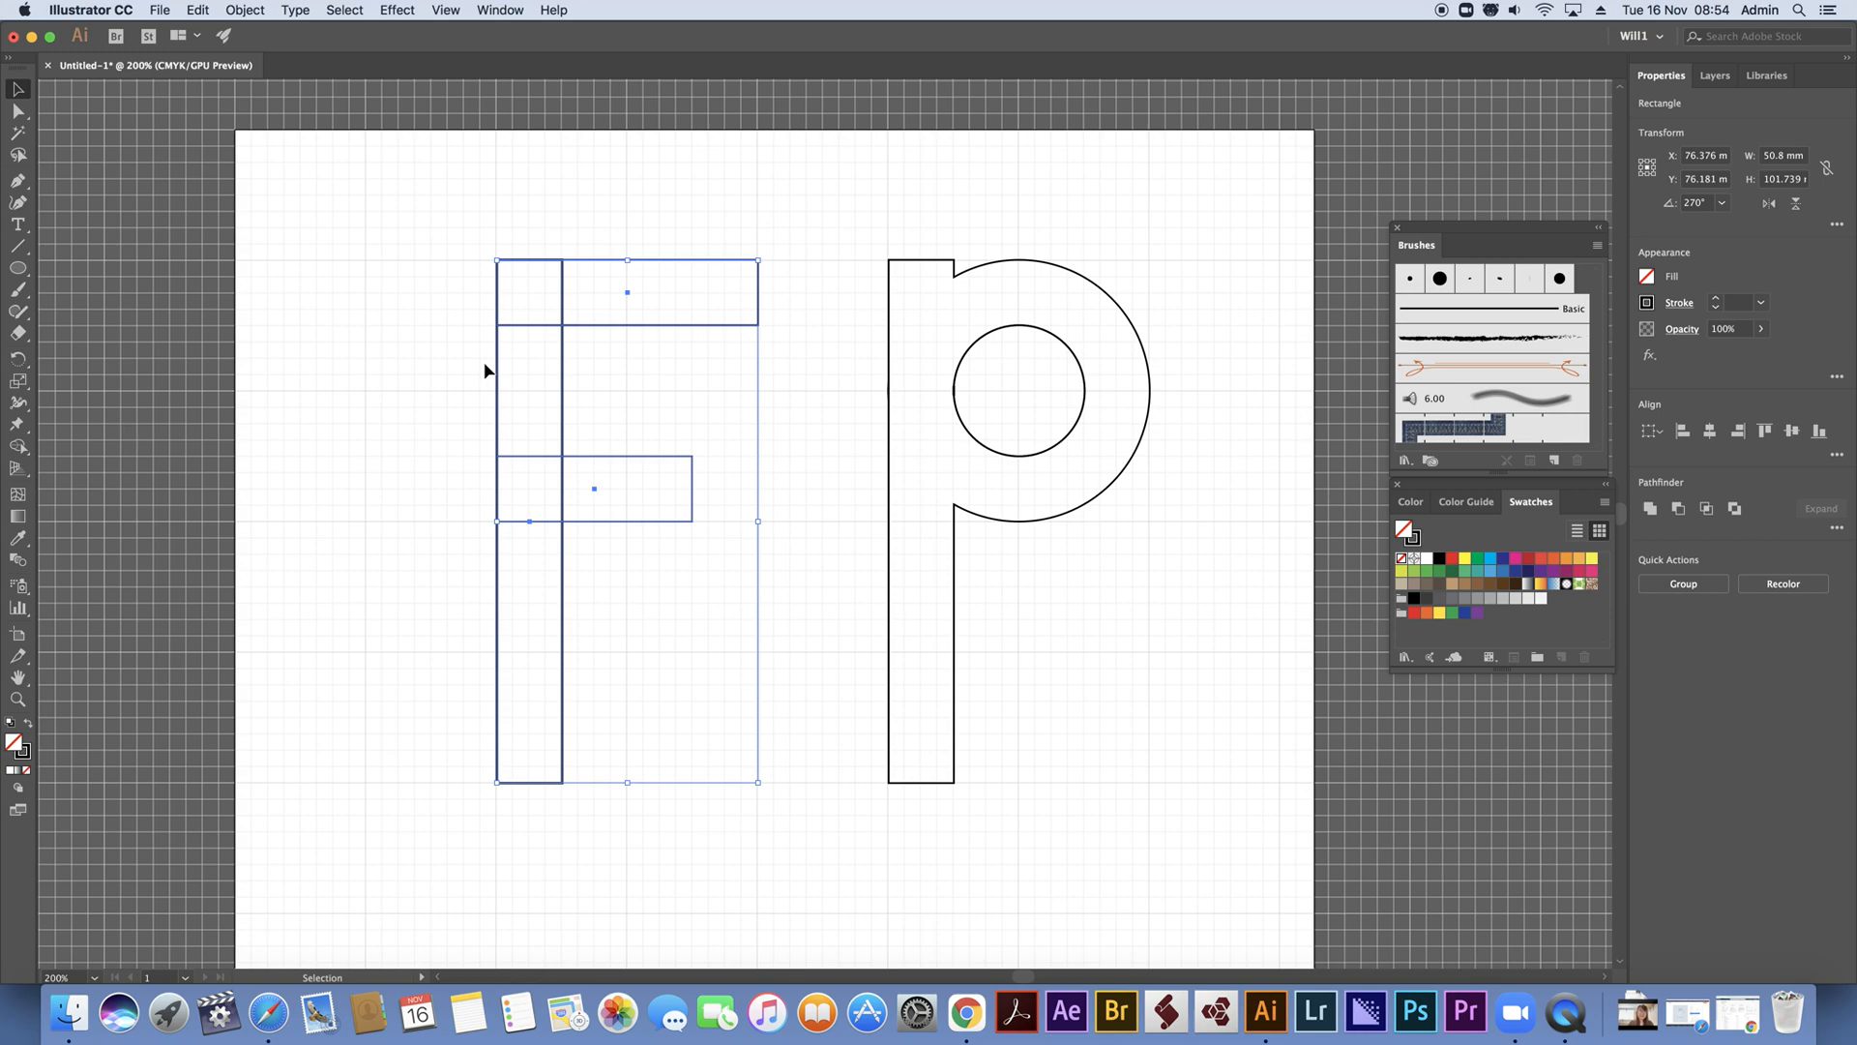
left_click(1650, 508)
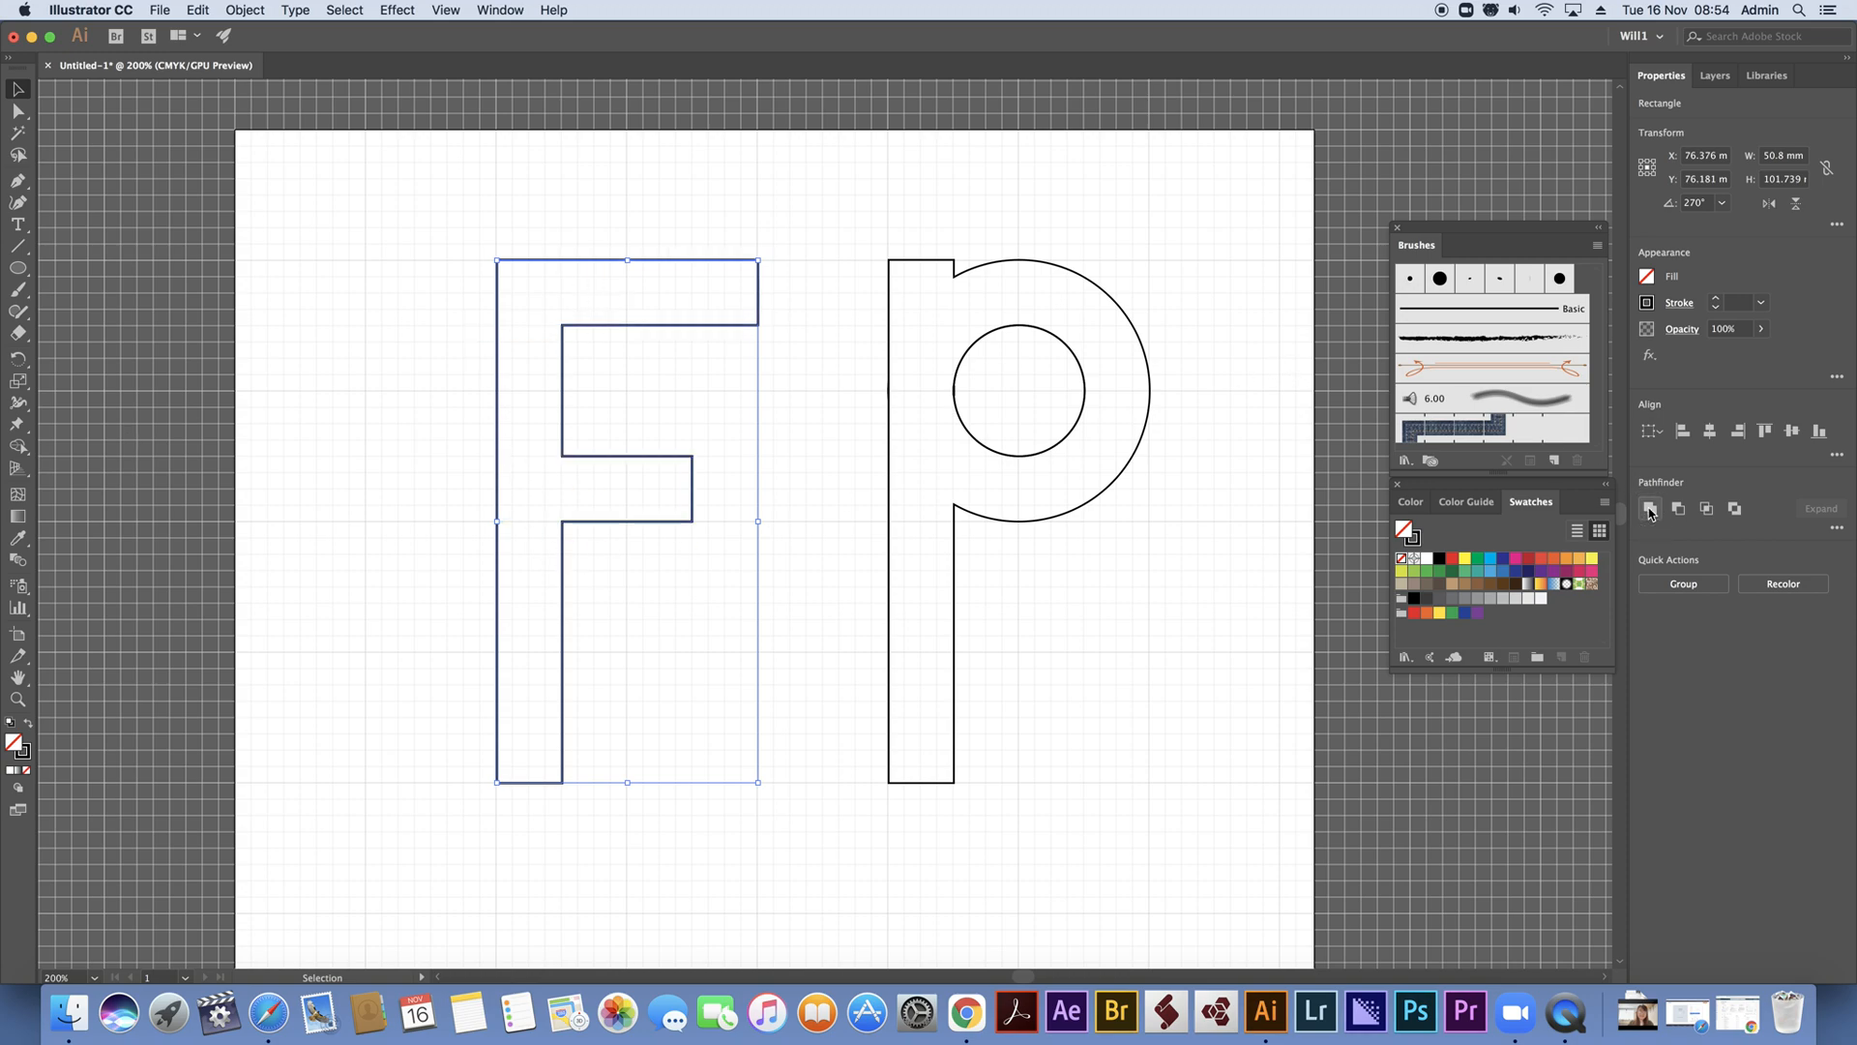
left_click(521, 216)
Move the F horizontally towards the P so its upper bar ends just short of the P's stem
left_click_drag(422, 205, 846, 330)
left_click(552, 197)
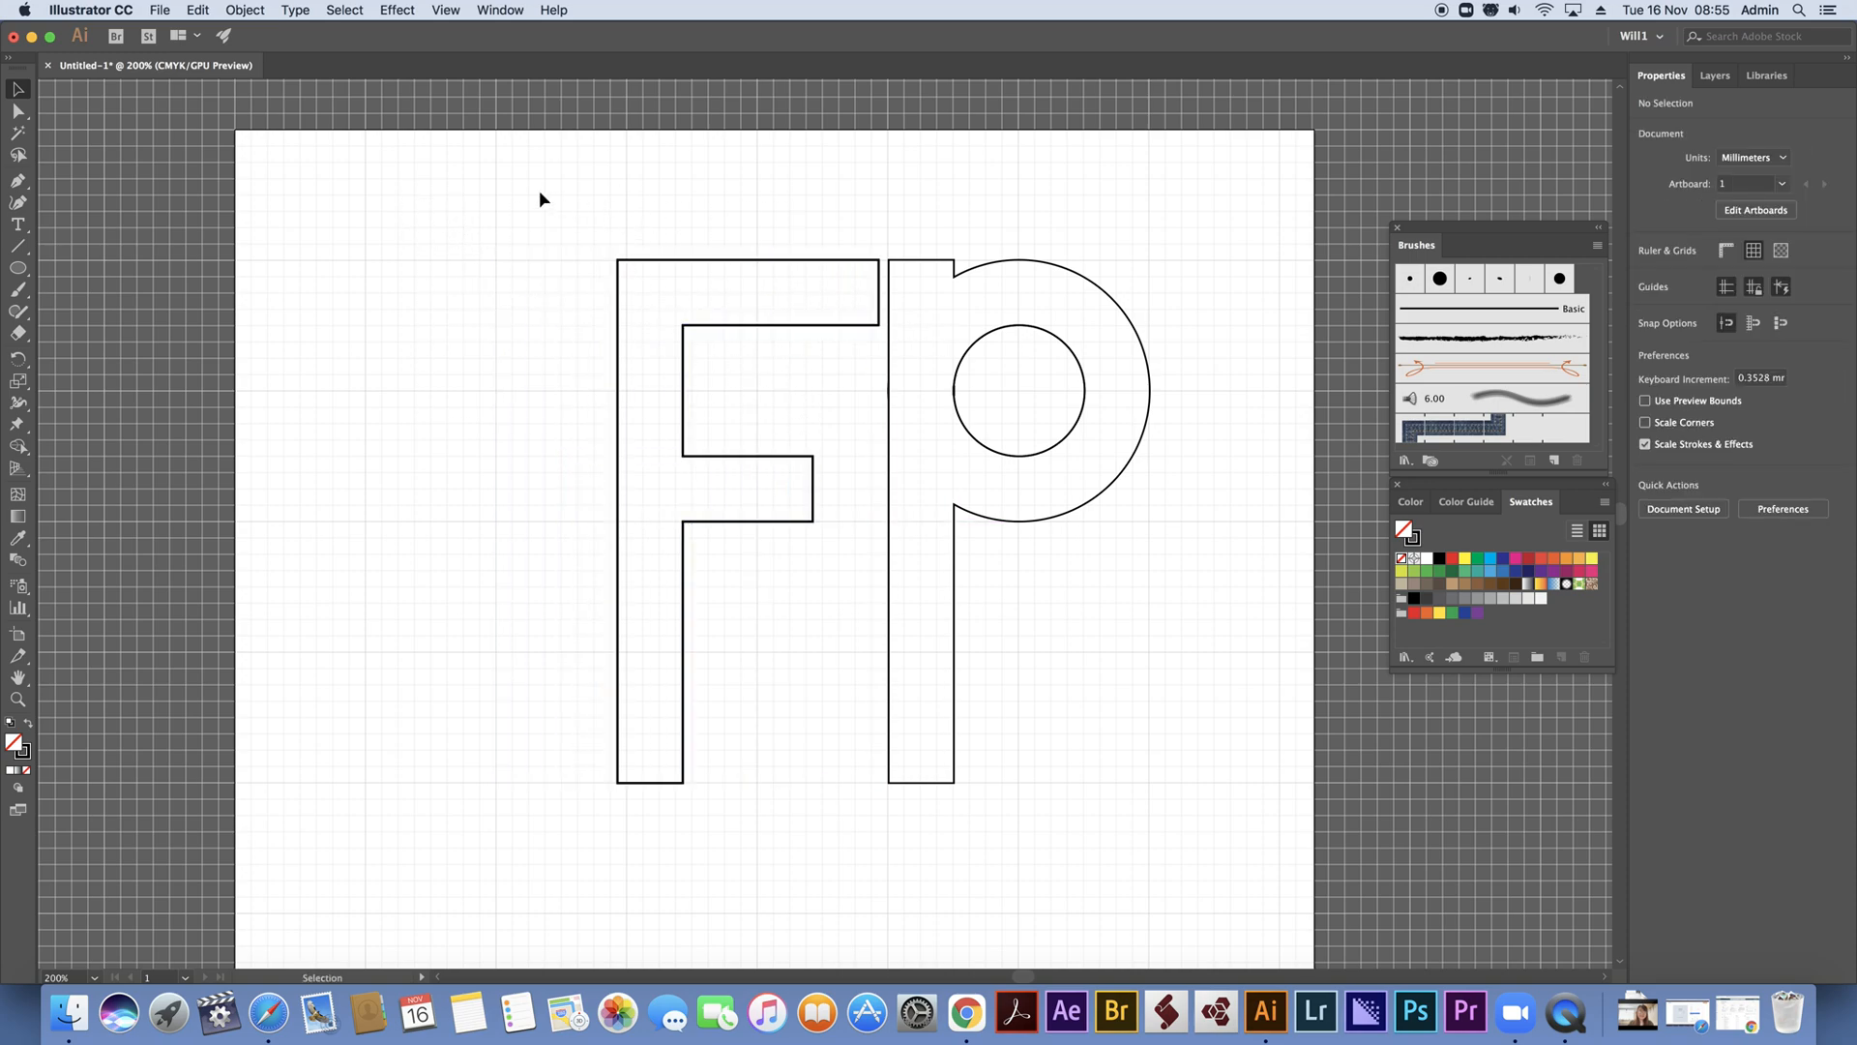
left_click_drag(490, 196, 1161, 755)
left_click(1219, 471)
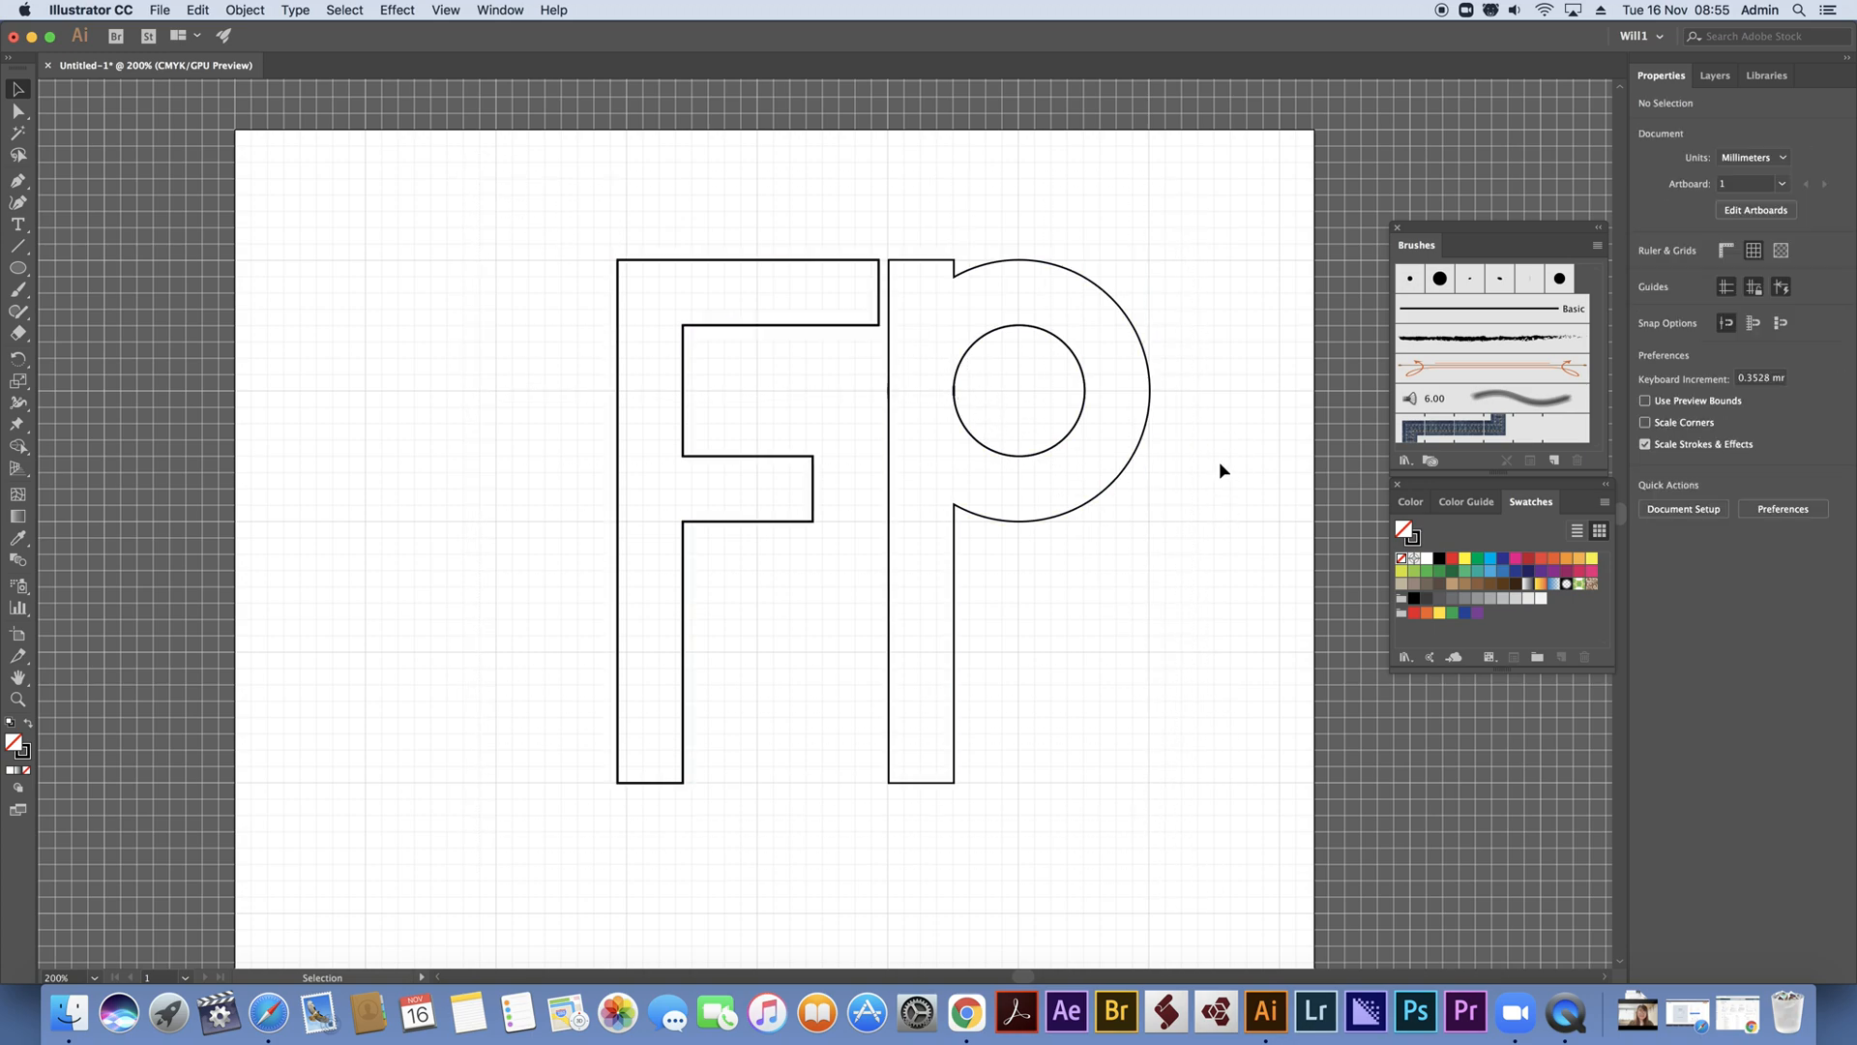
Round the two inner corners where the P's bowl meets its stem, using their live corner points
left_click(964, 271)
left_click(18, 111)
left_click(1025, 213)
left_click(953, 279)
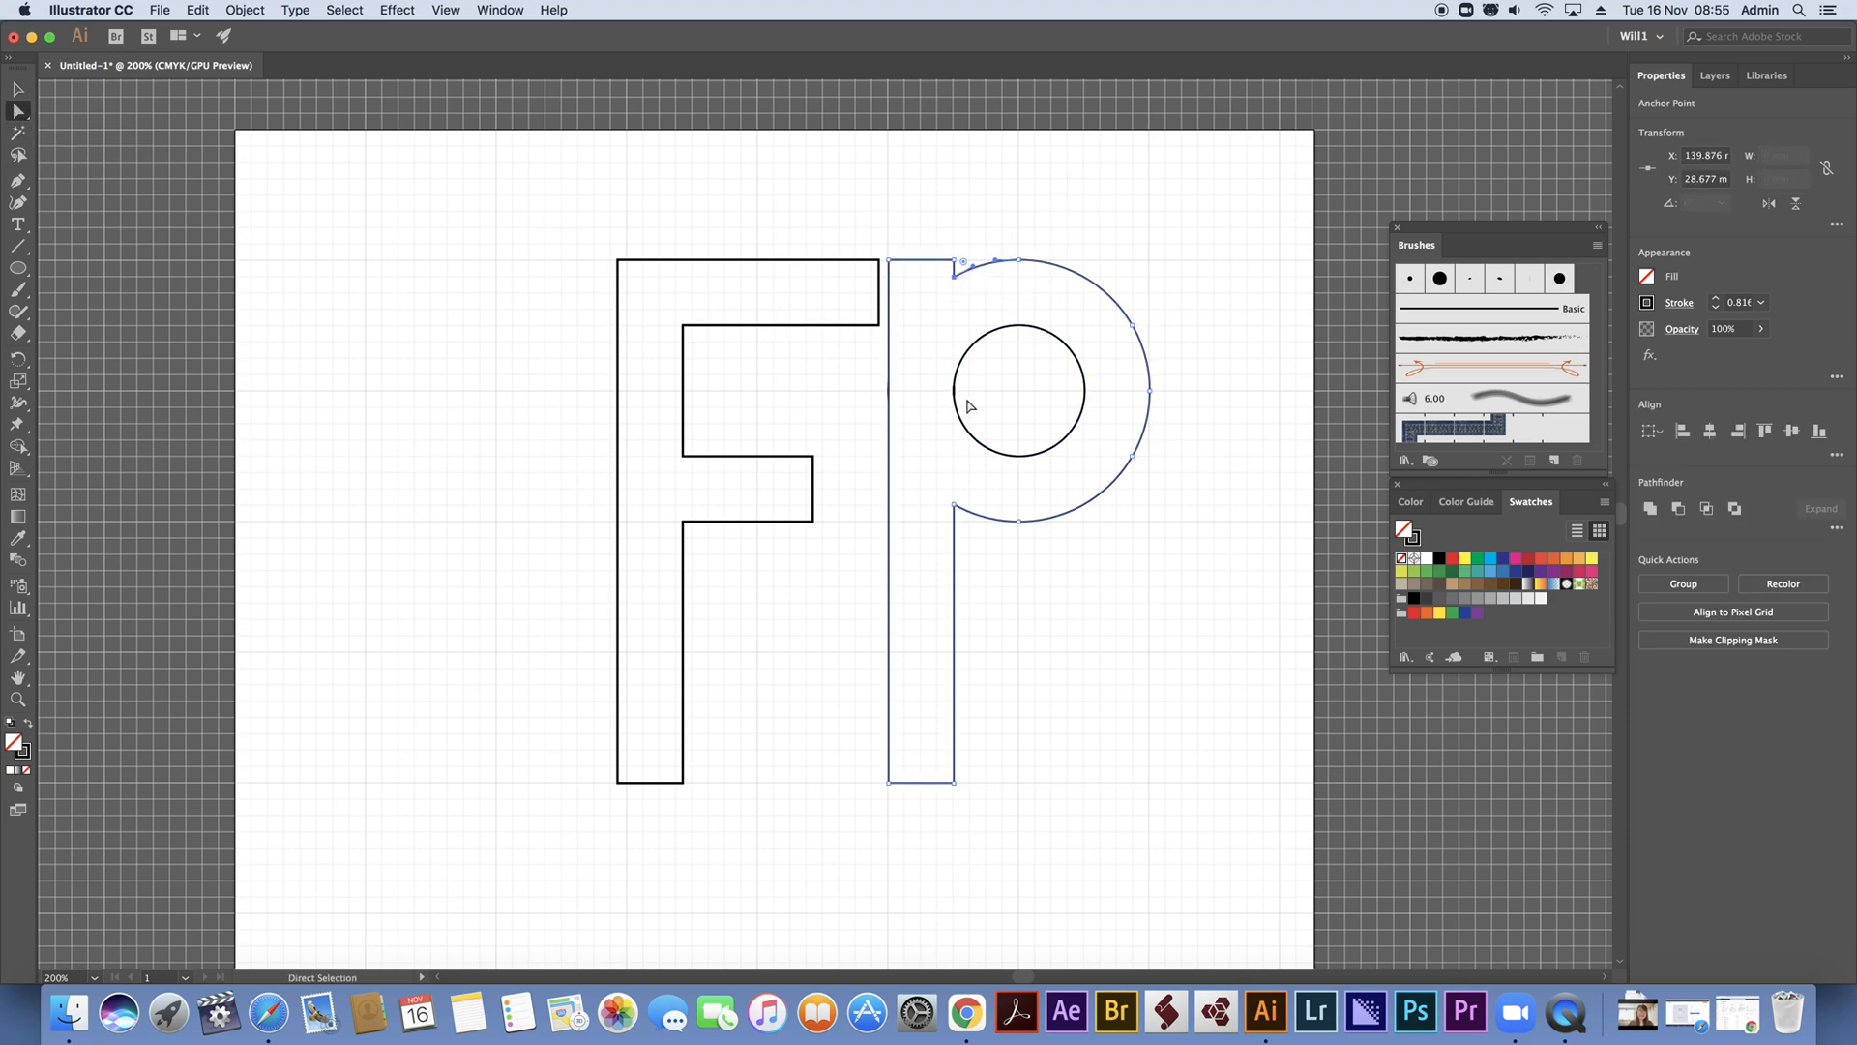
left_click(955, 505, "shift")
left_click_drag(964, 520, 969, 526)
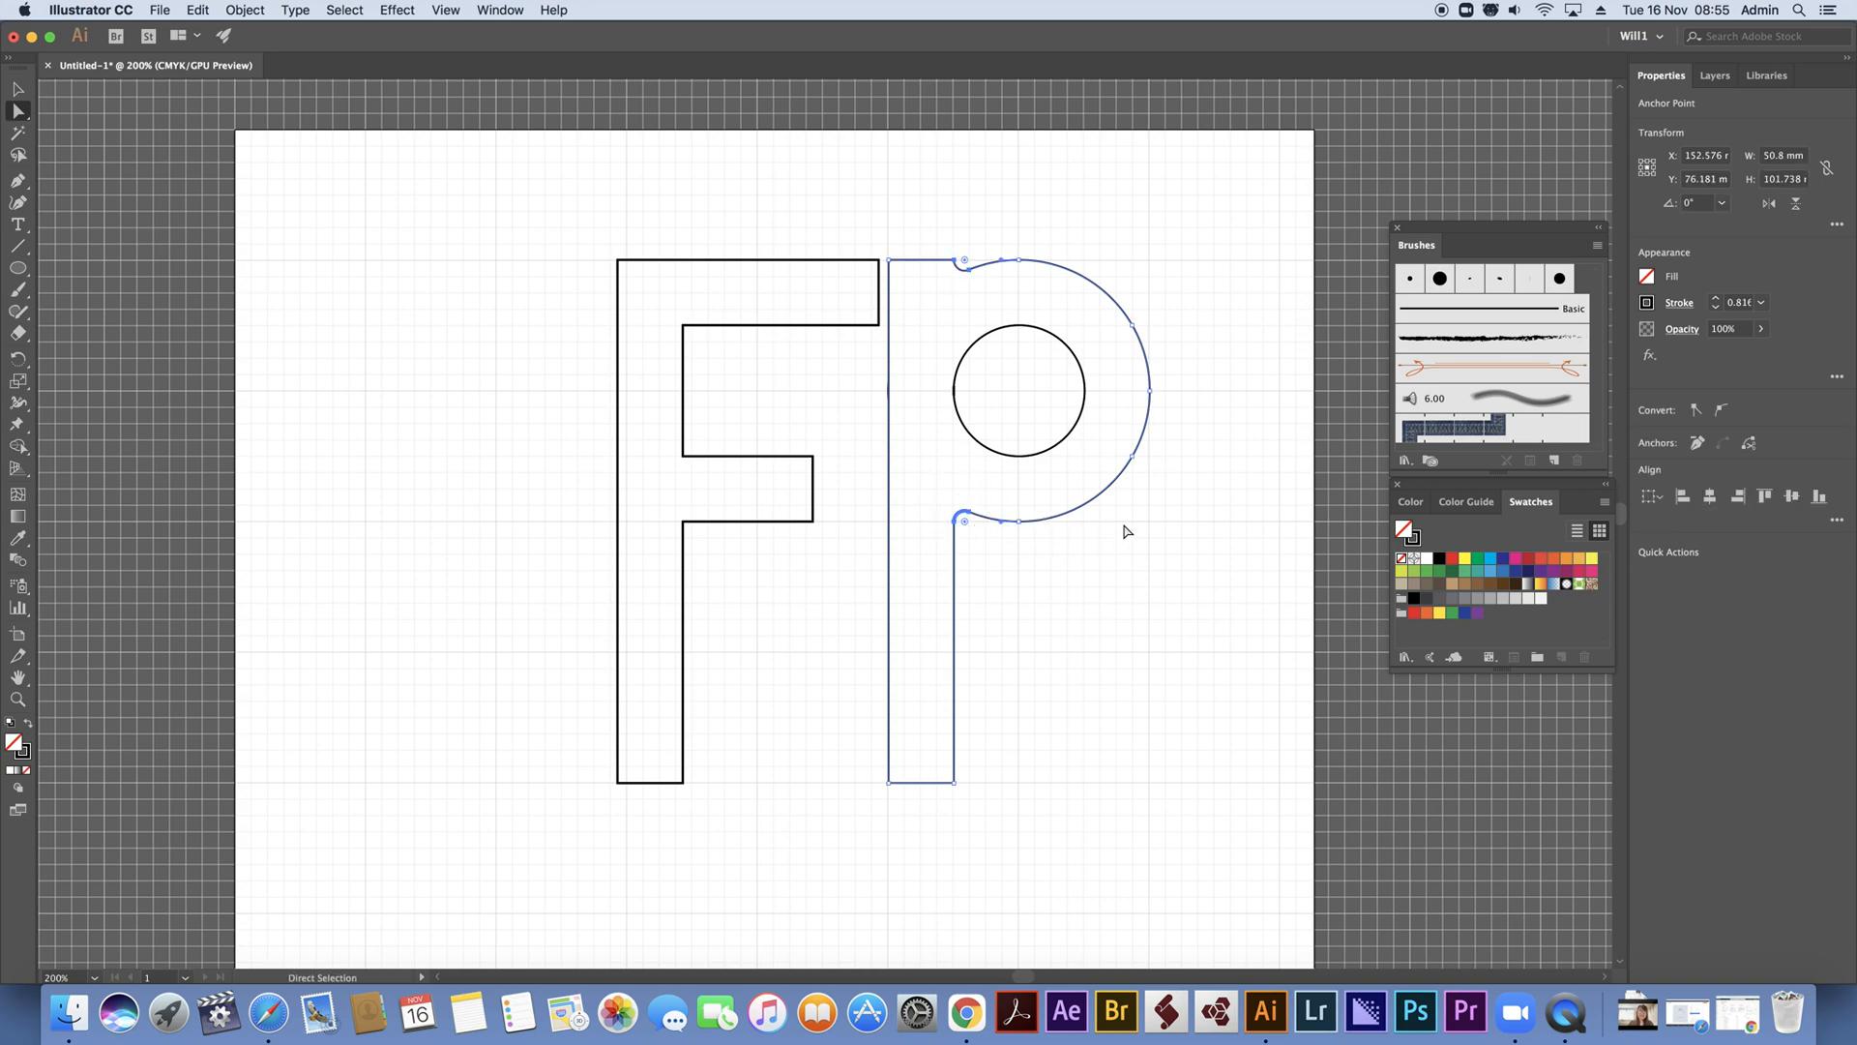
left_click(1179, 540)
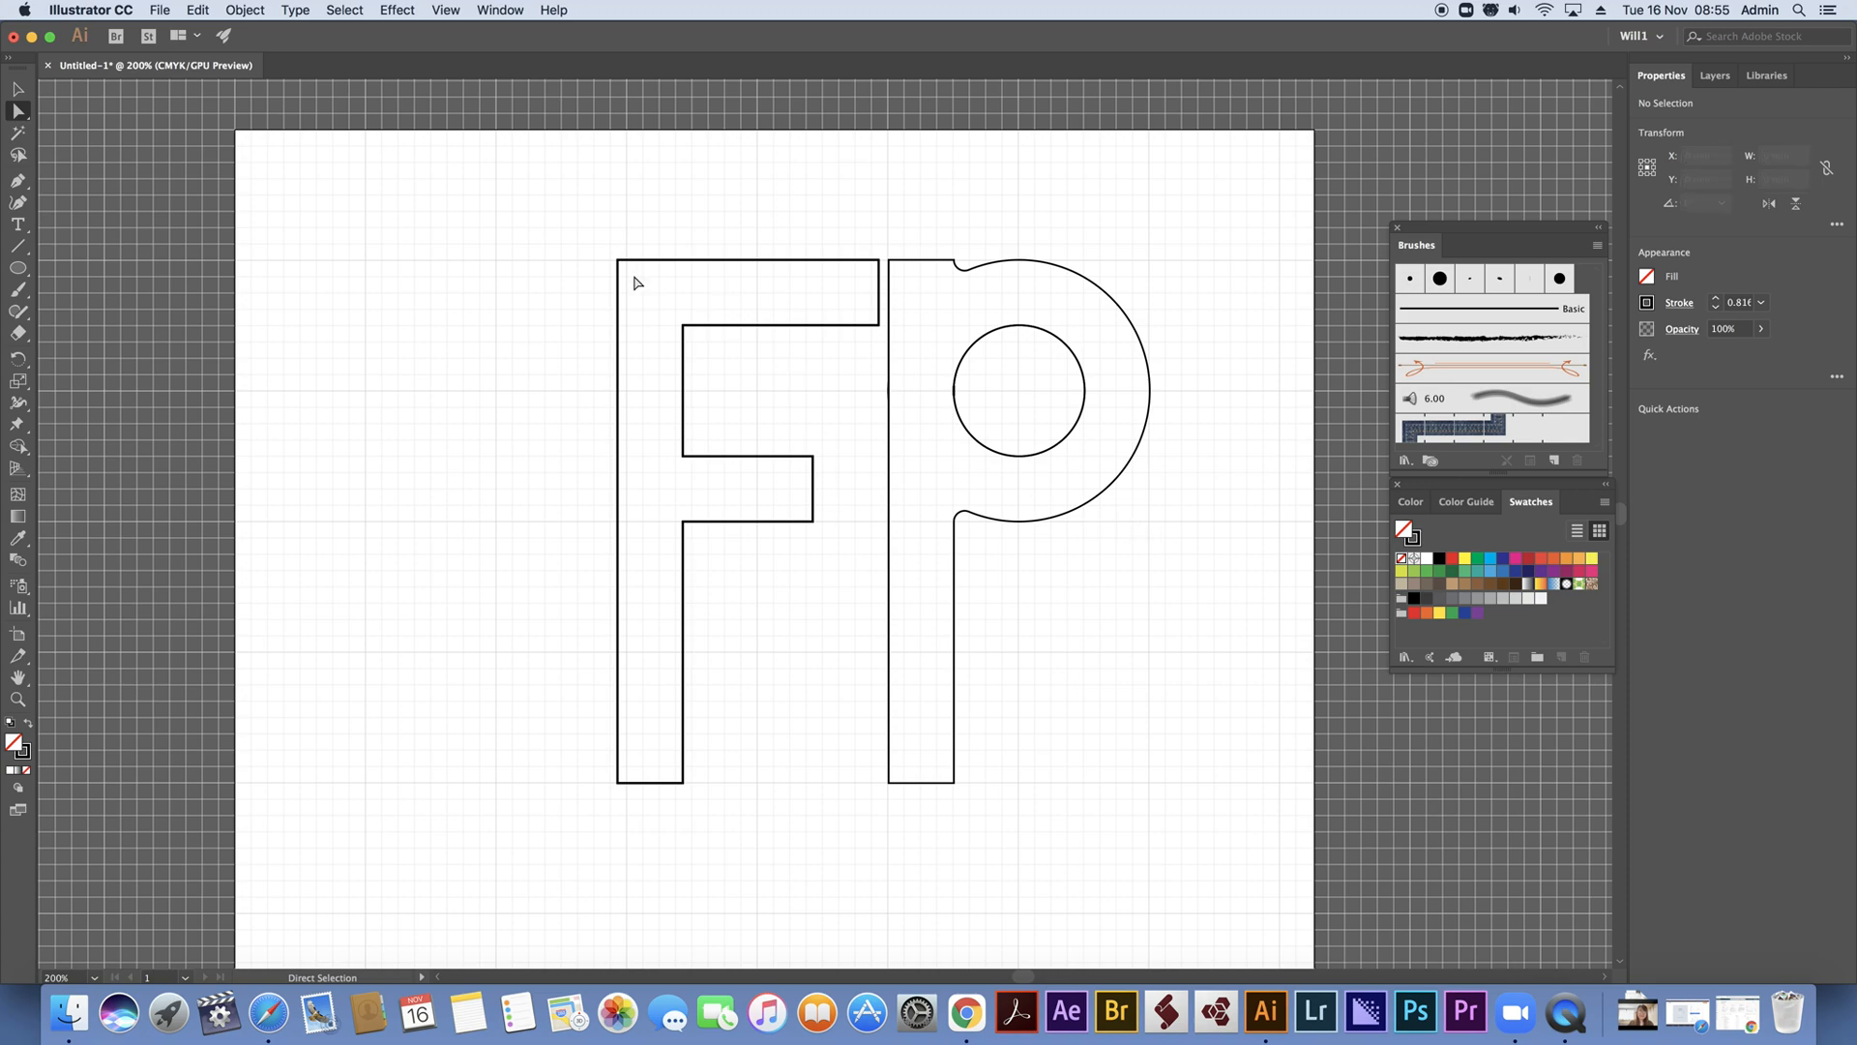
Round the lower-right corners of the F's two bars, the F's stem and the P's stem together
left_click(877, 328)
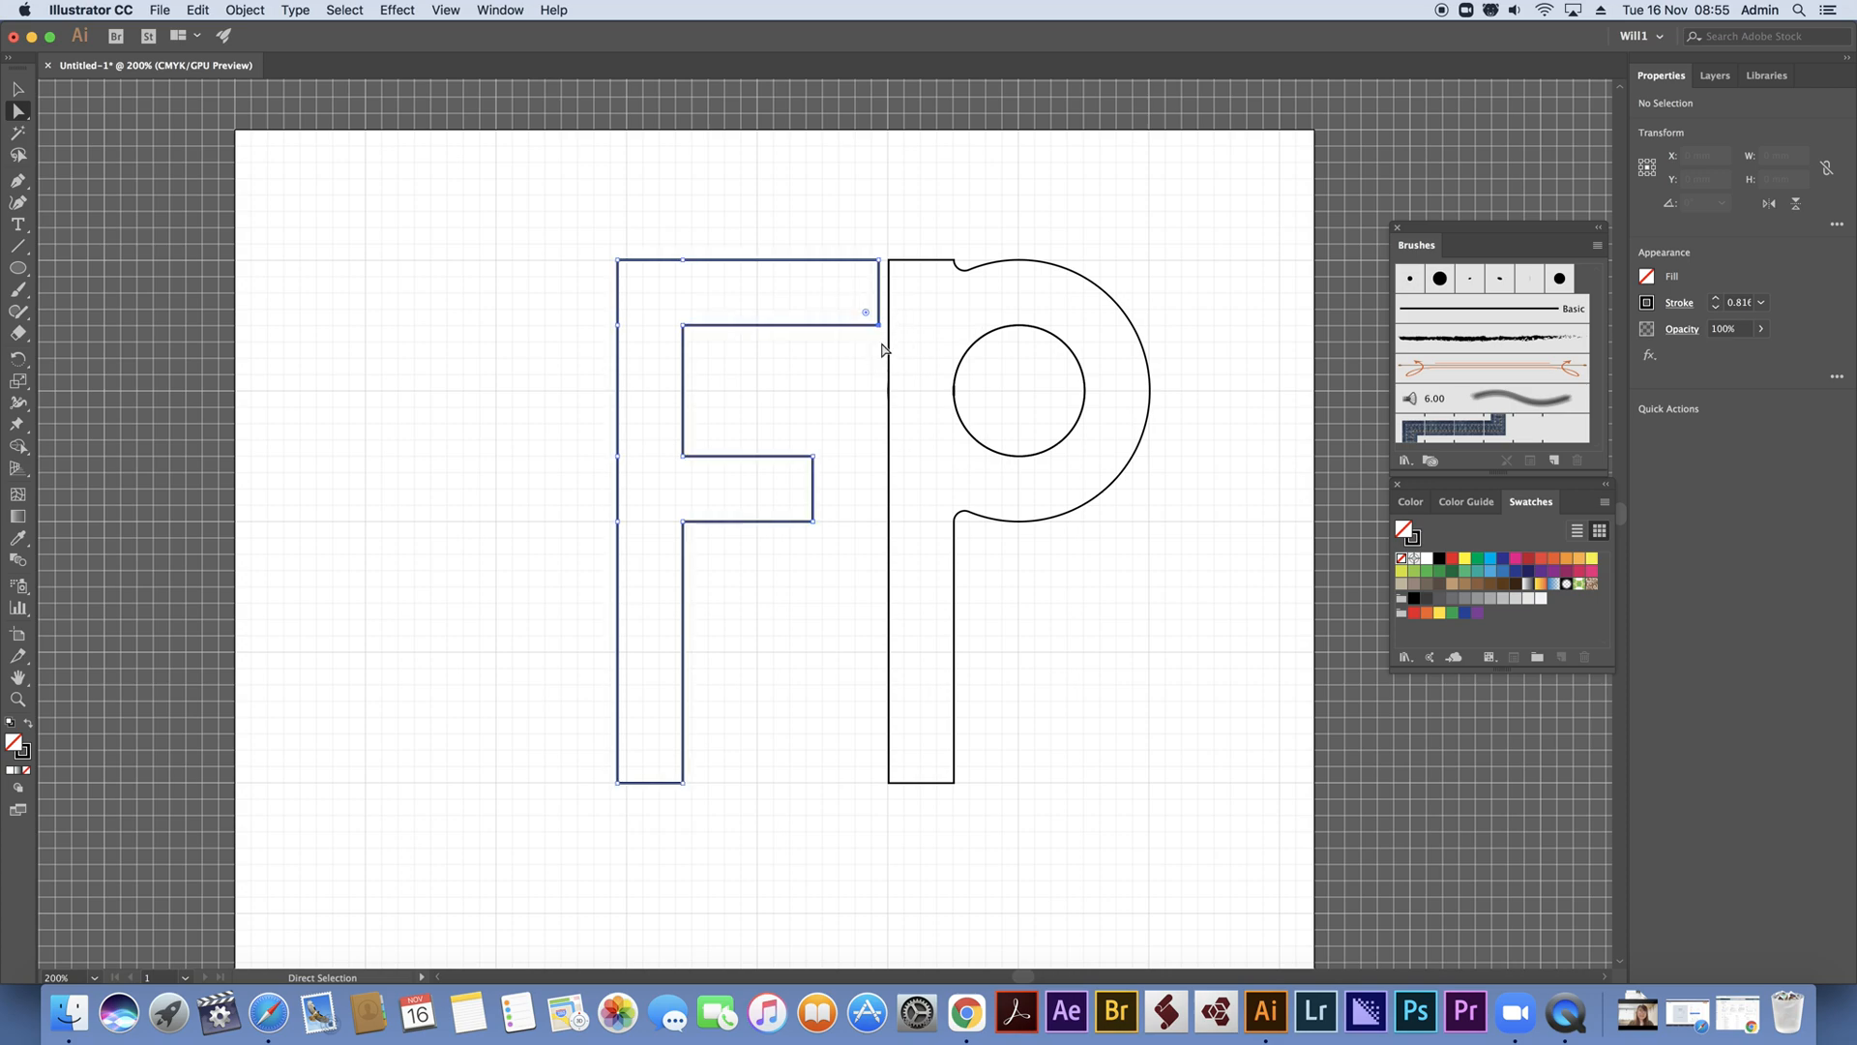
left_click(813, 521, "shift")
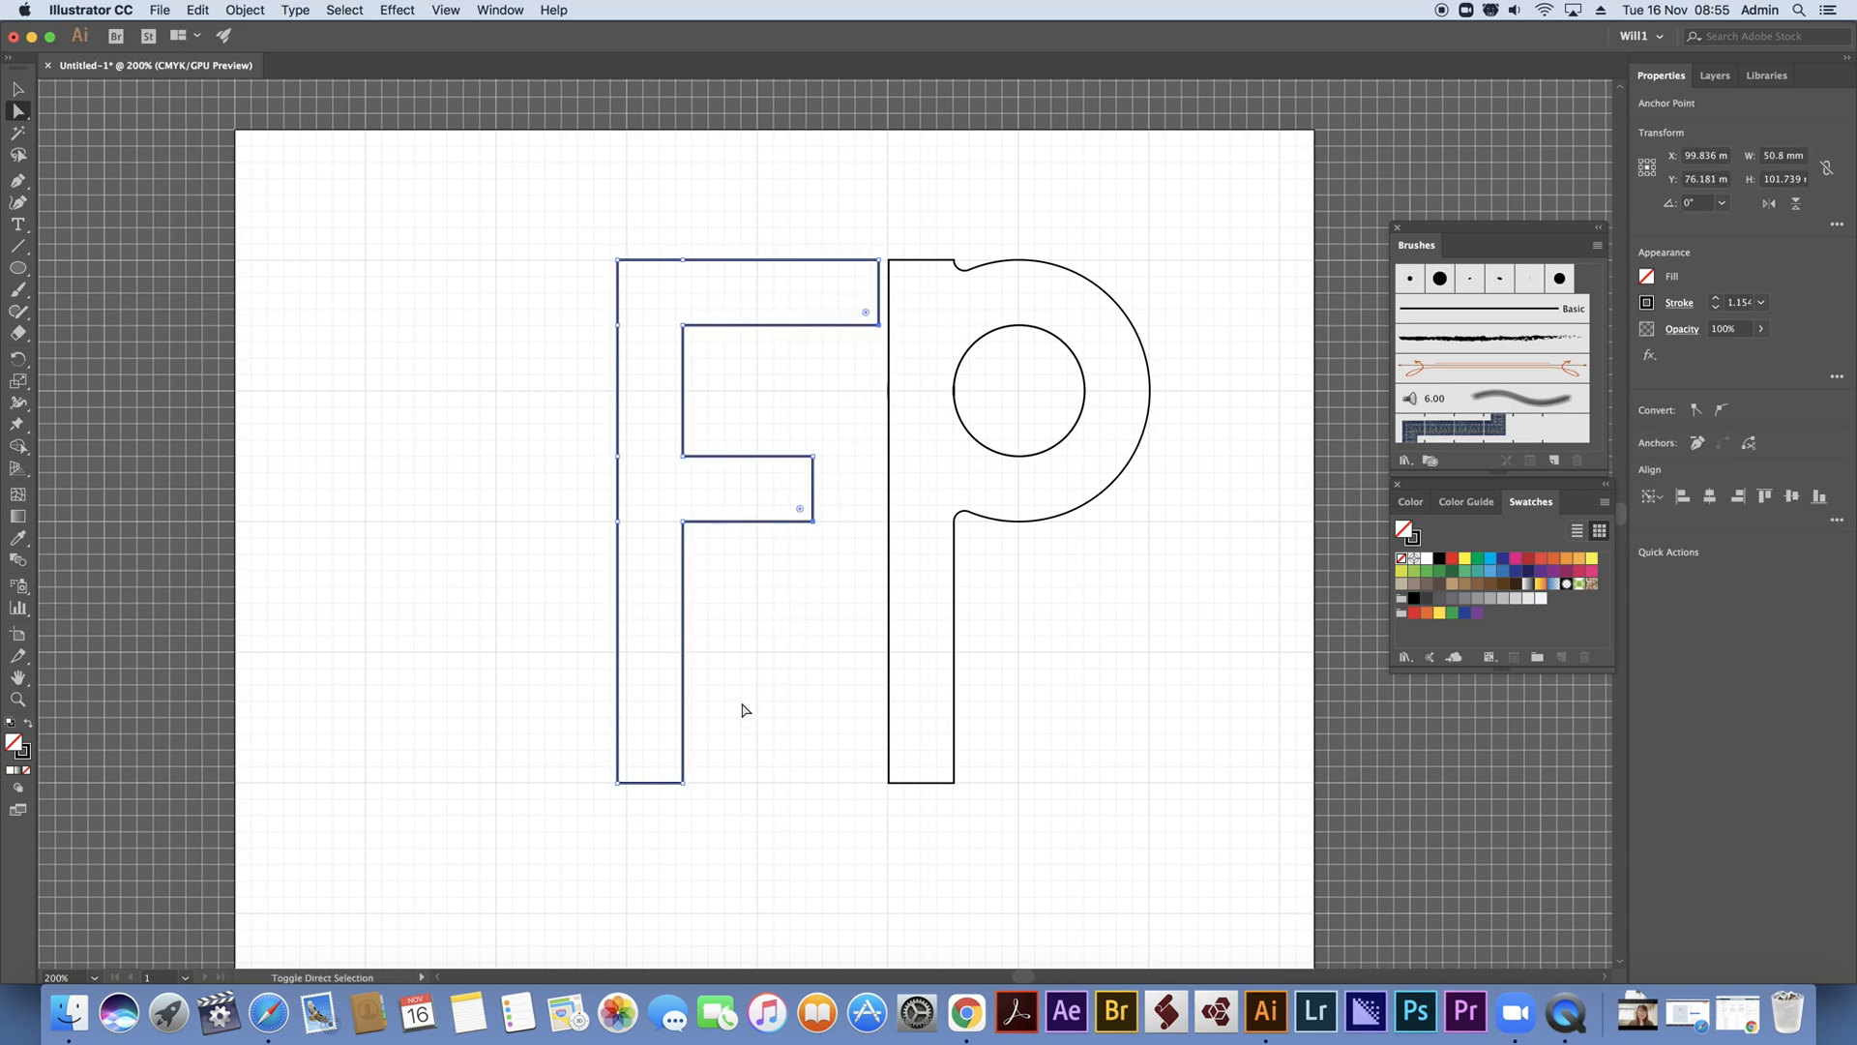
left_click(683, 783, "shift")
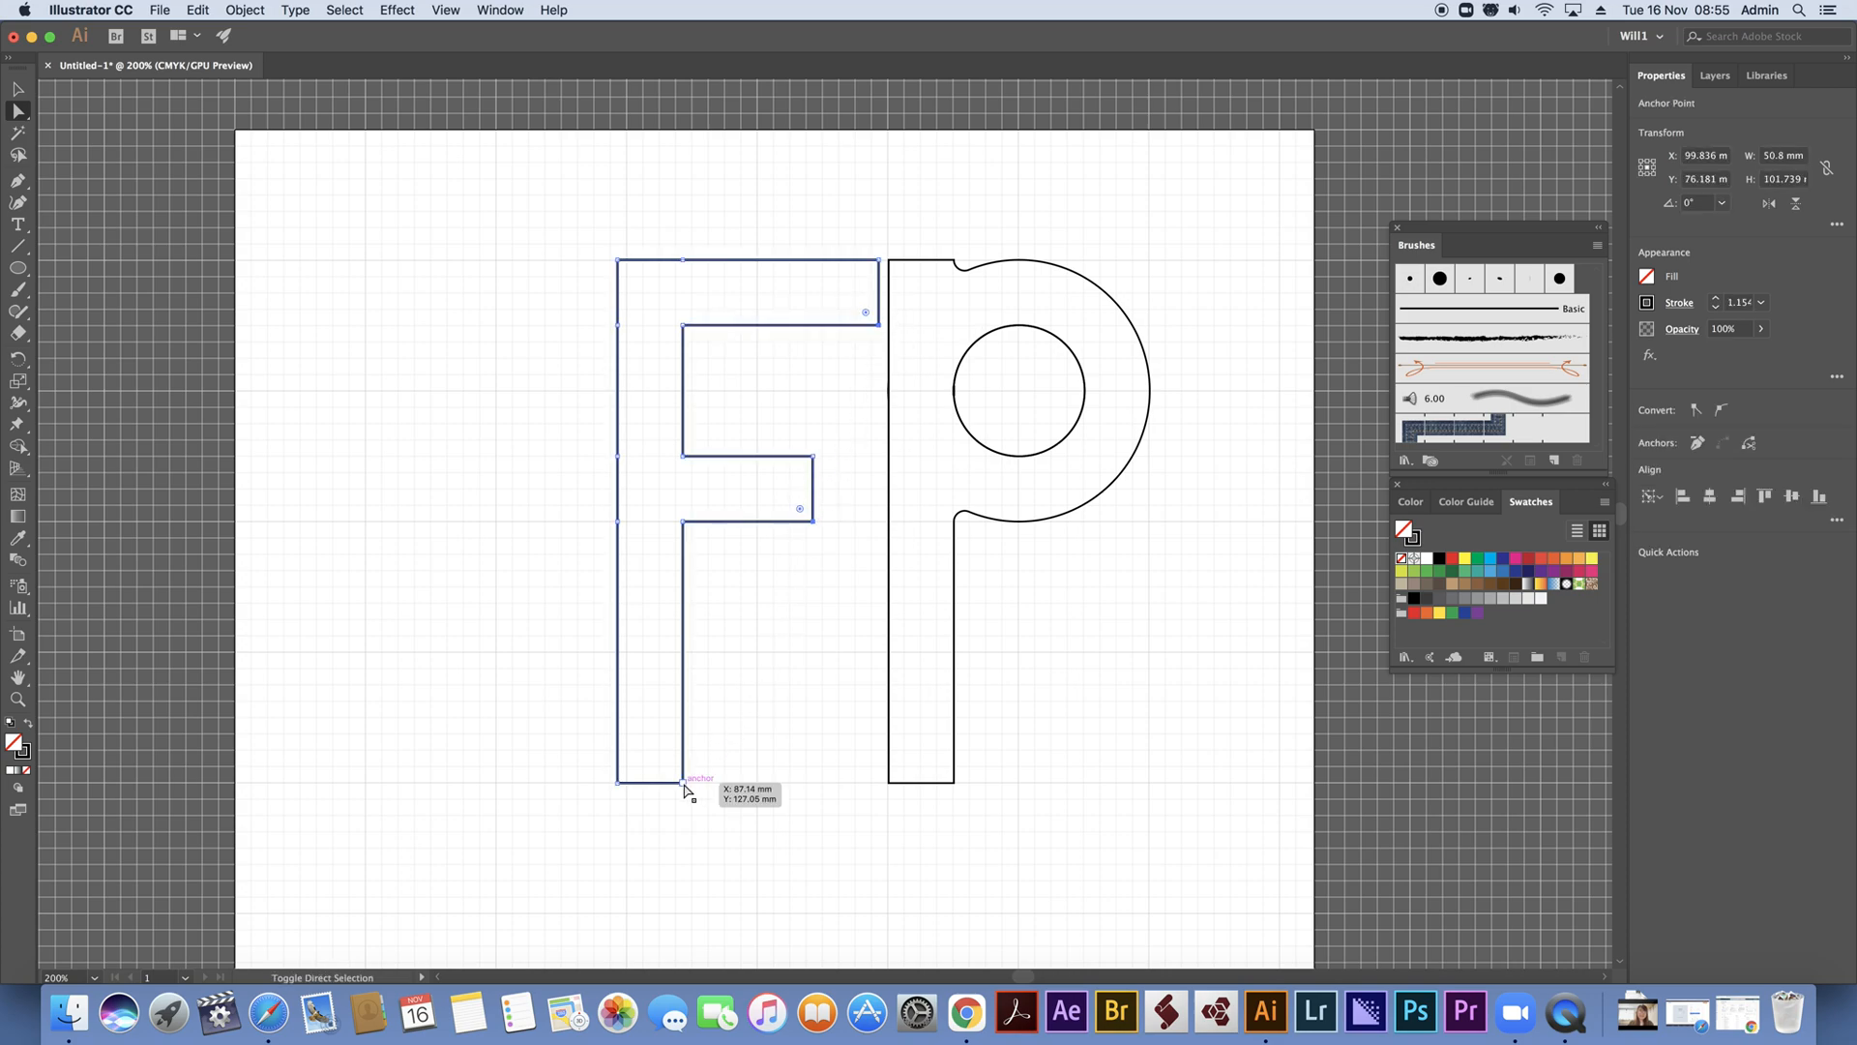
left_click(954, 782, "shift")
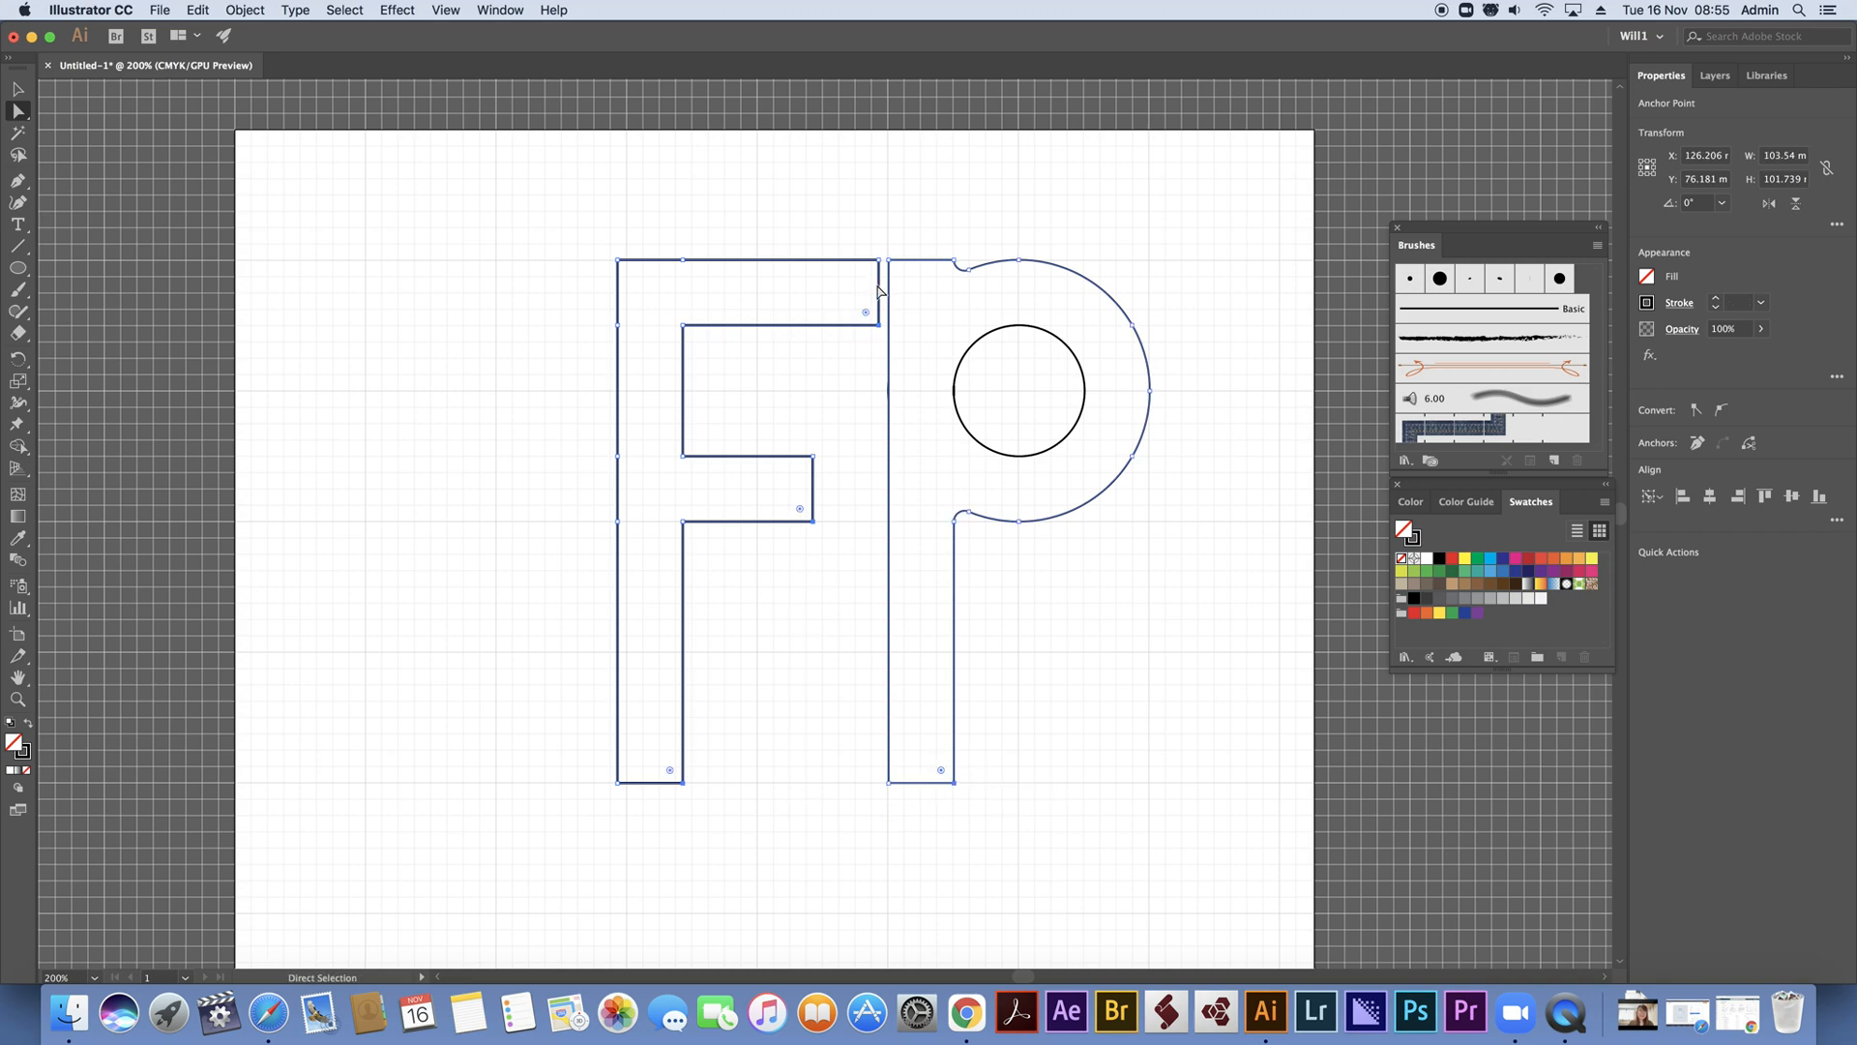
mouse_move(867, 312)
left_mouse_down()
mouse_move(854, 299)
mouse_move(860, 317)
left_mouse_up()
left_click(468, 190)
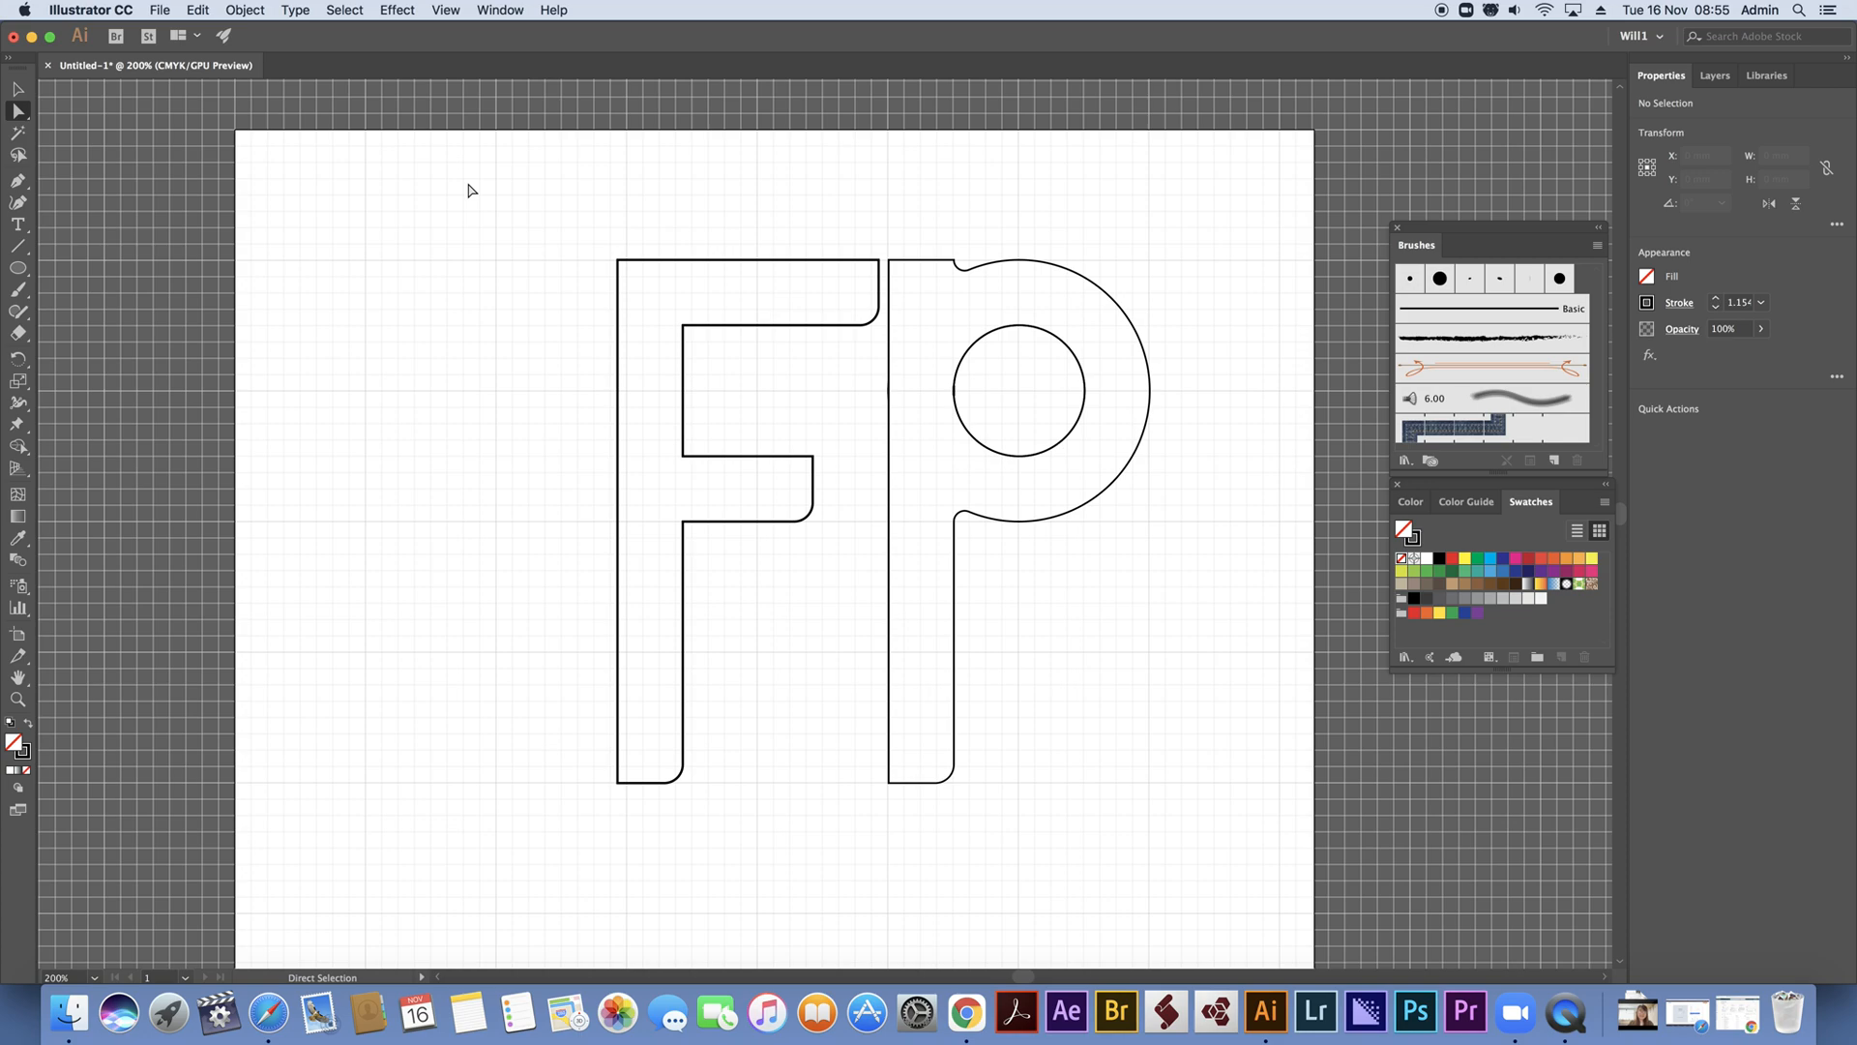
Fill both letters with a light blue swatch and cut out the P's inner circle with the Shape Builder tool
left_click_drag(557, 197, 1247, 967)
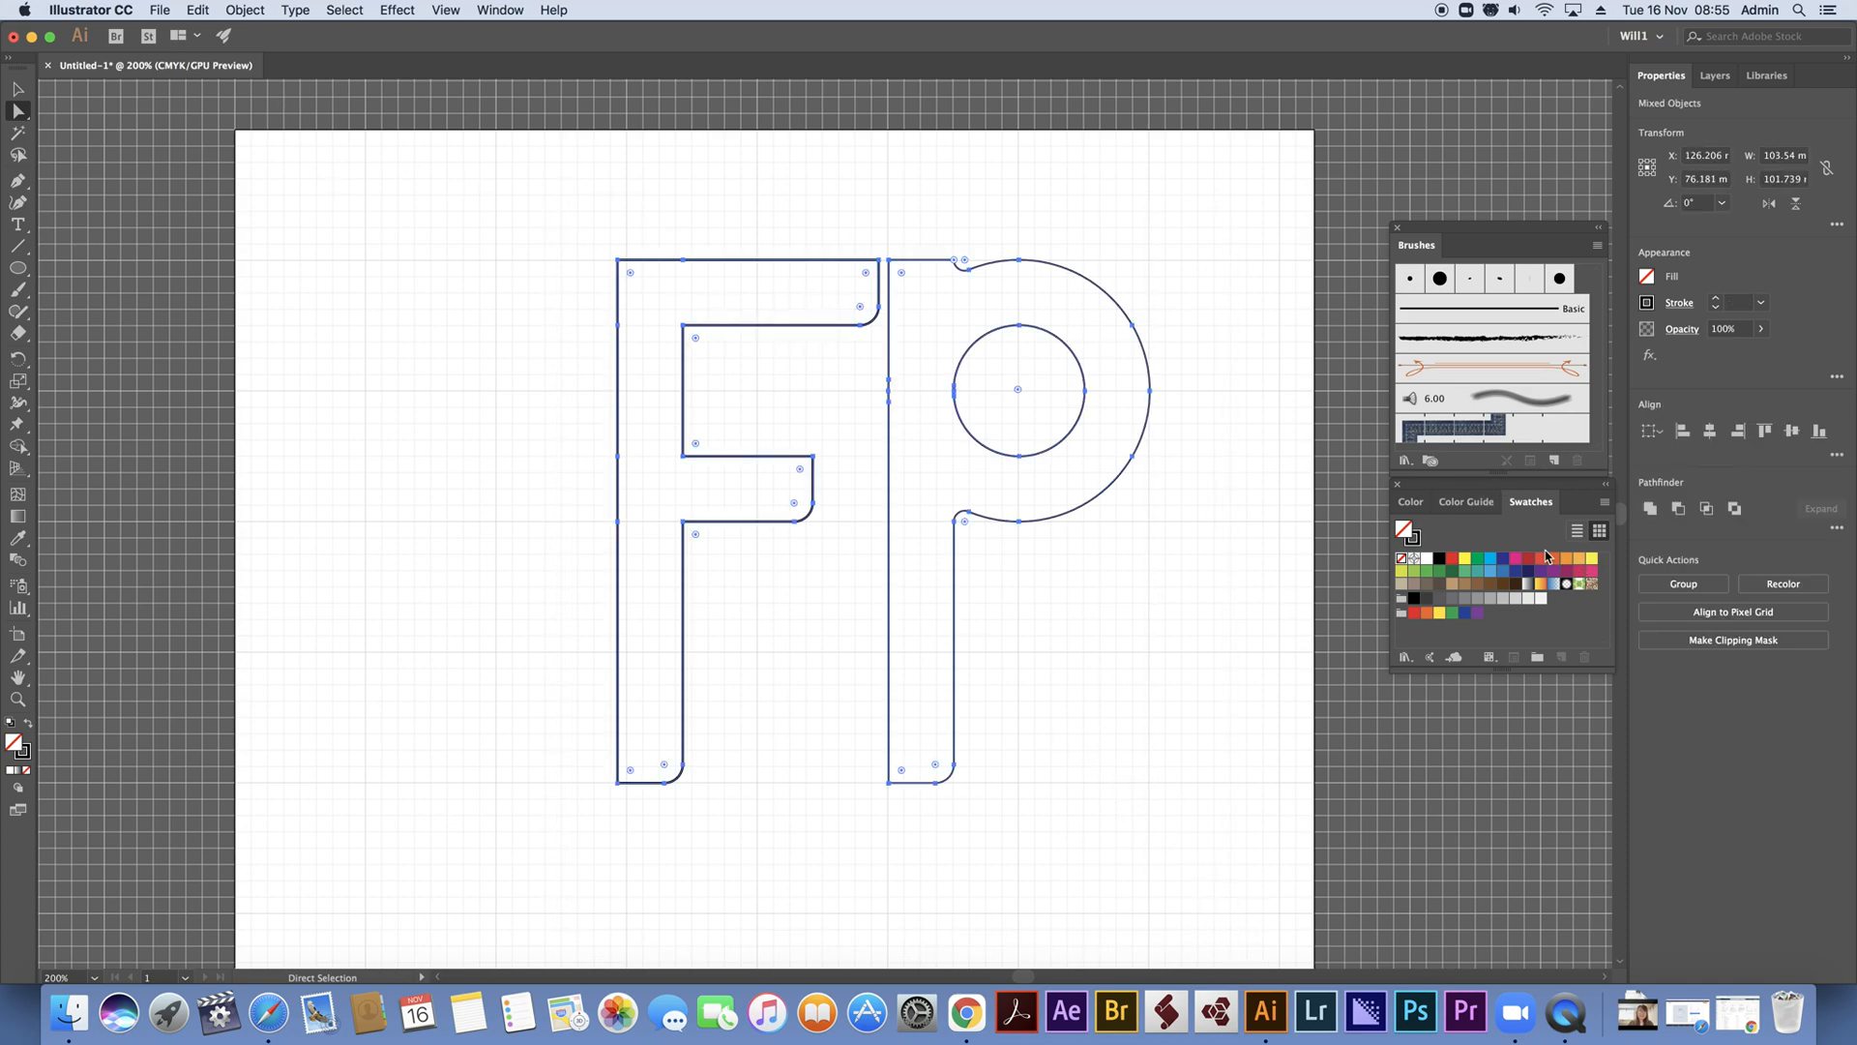
left_click(1493, 572)
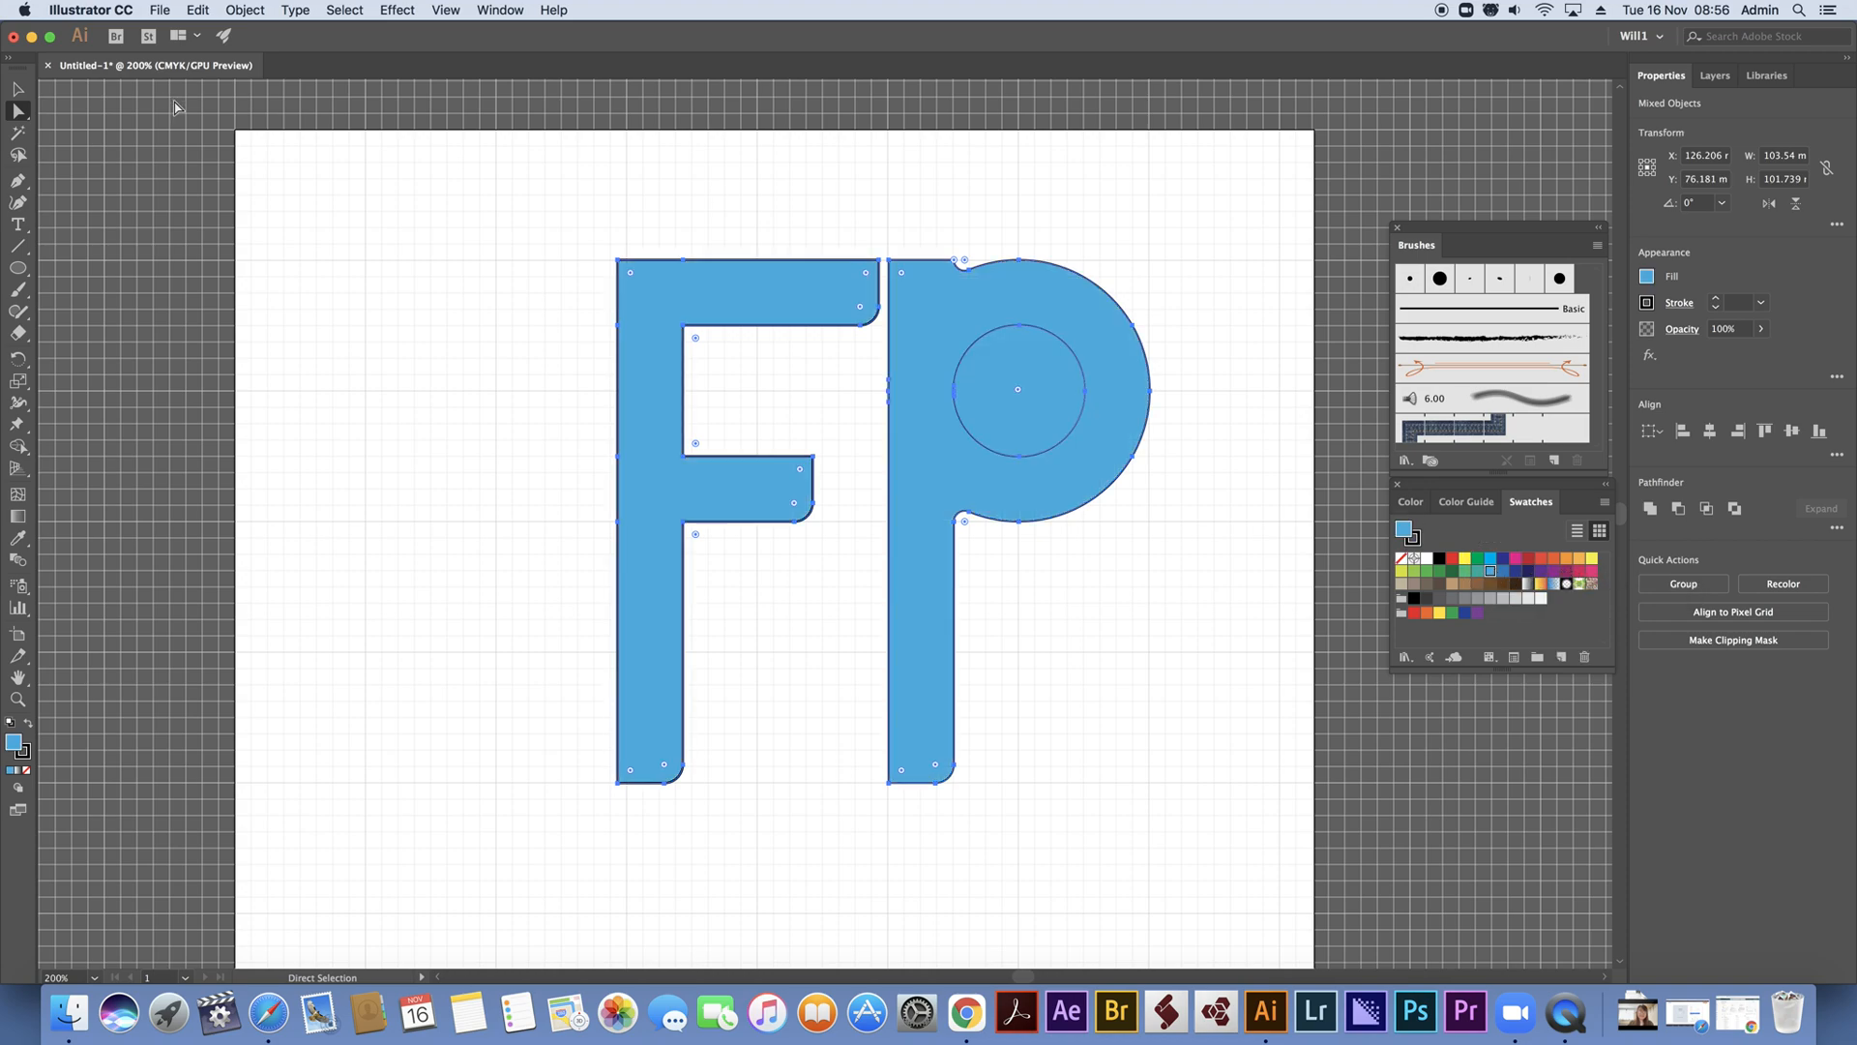
left_click(18, 88)
left_click(992, 191)
left_click_drag(966, 183, 1129, 585)
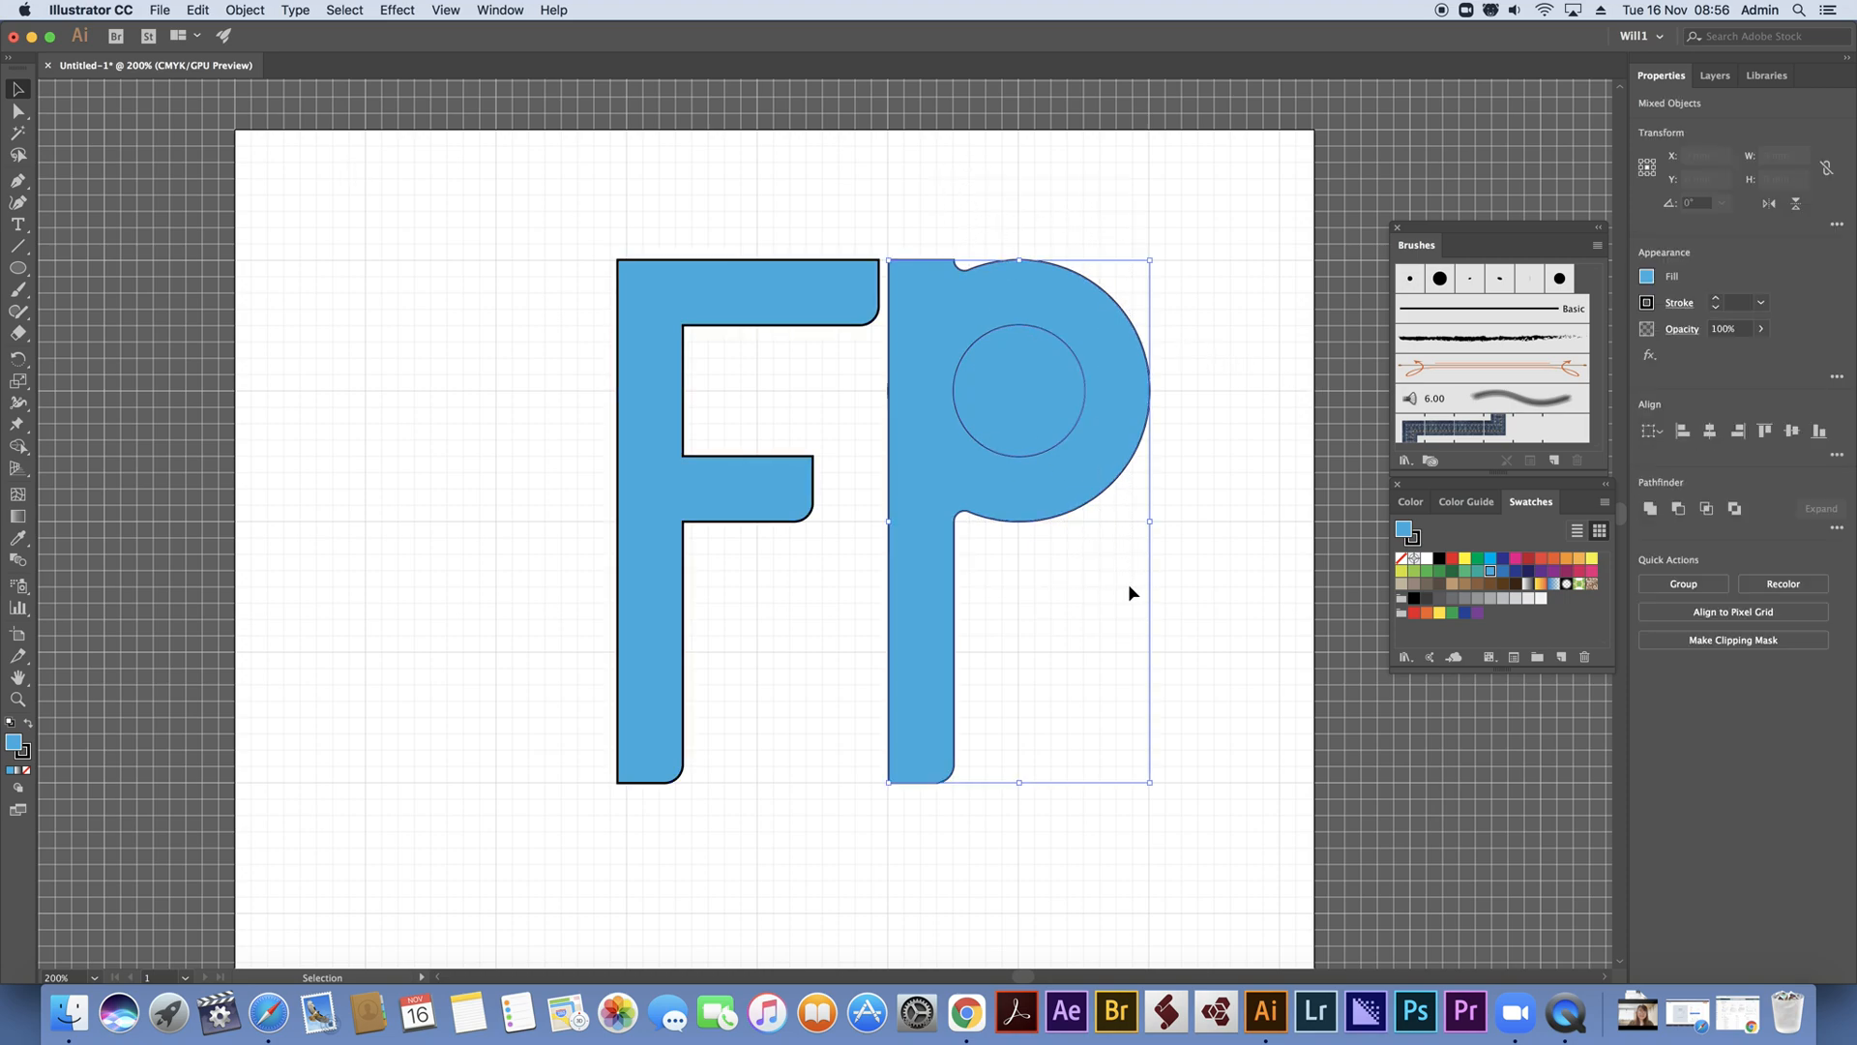
left_click(18, 446)
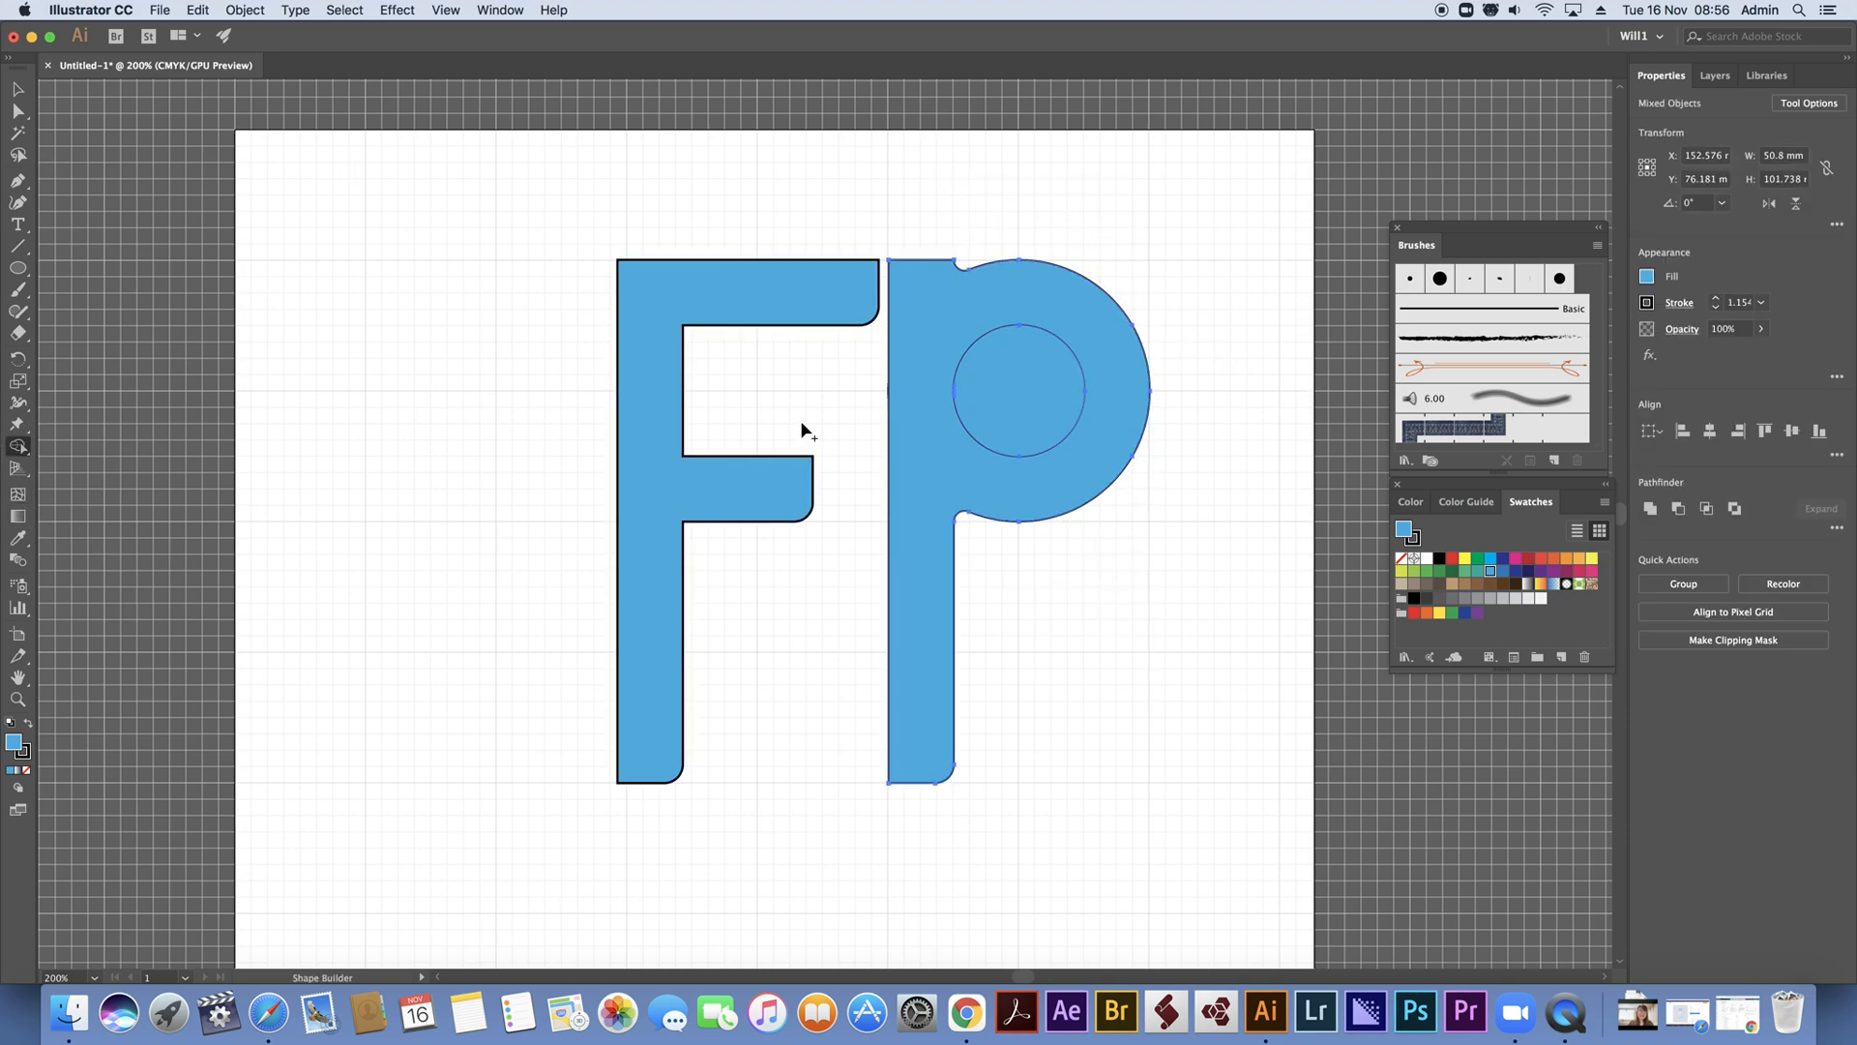
left_click(1013, 400, "alt")
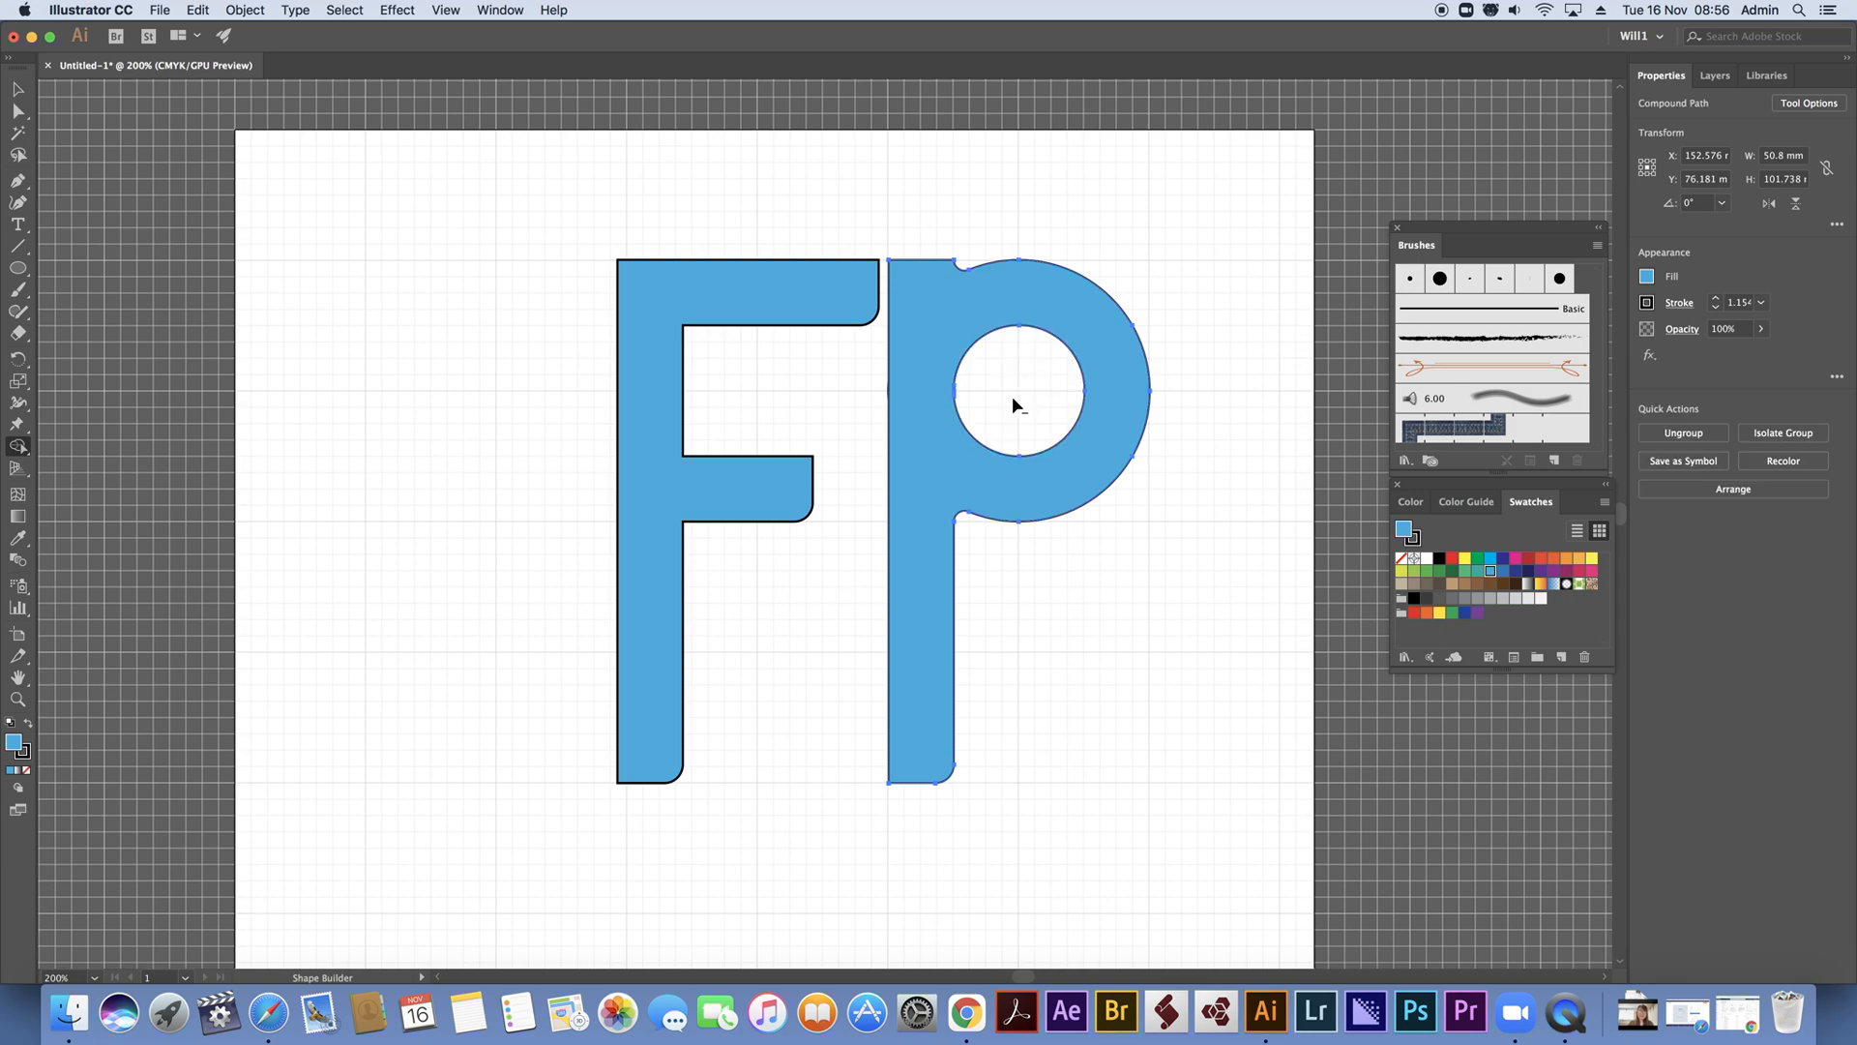
Increase the stroke weight of both letters to 5 pt
left_click(18, 88)
left_click_drag(349, 144, 1210, 871)
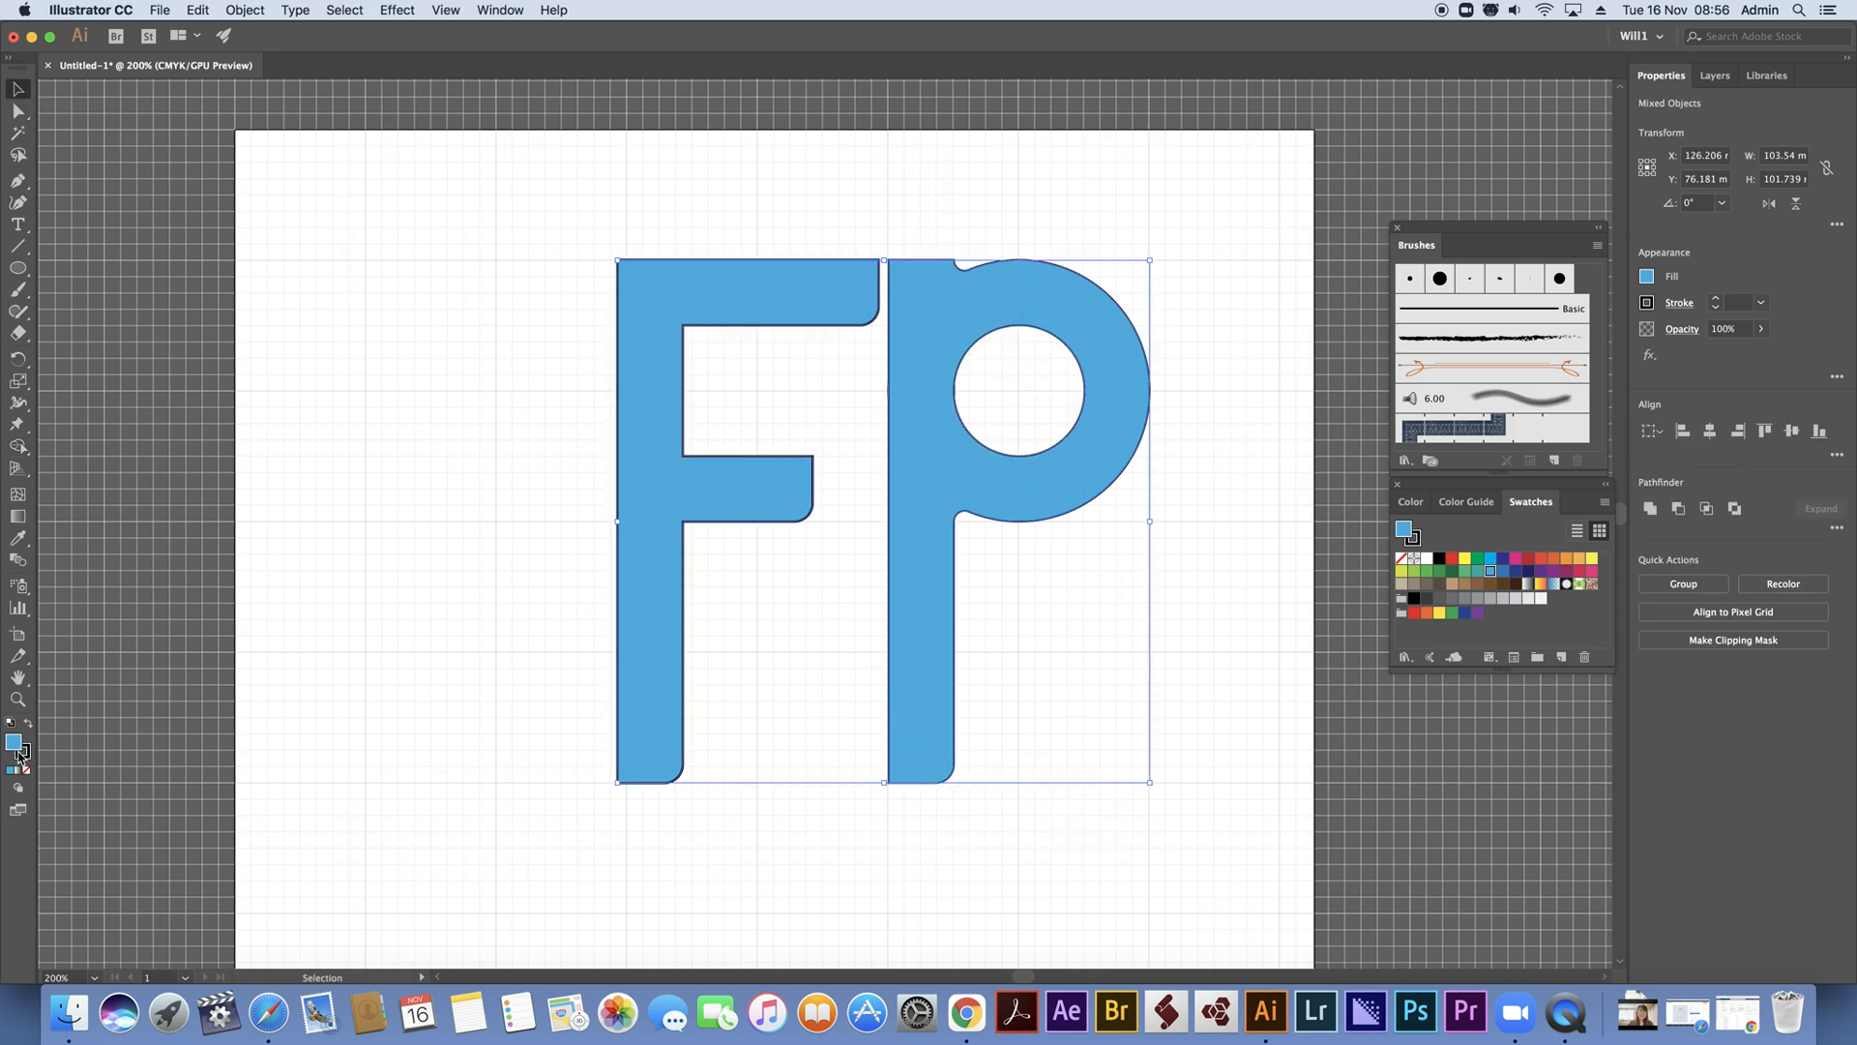
left_click(1716, 301)
left_click(1716, 300)
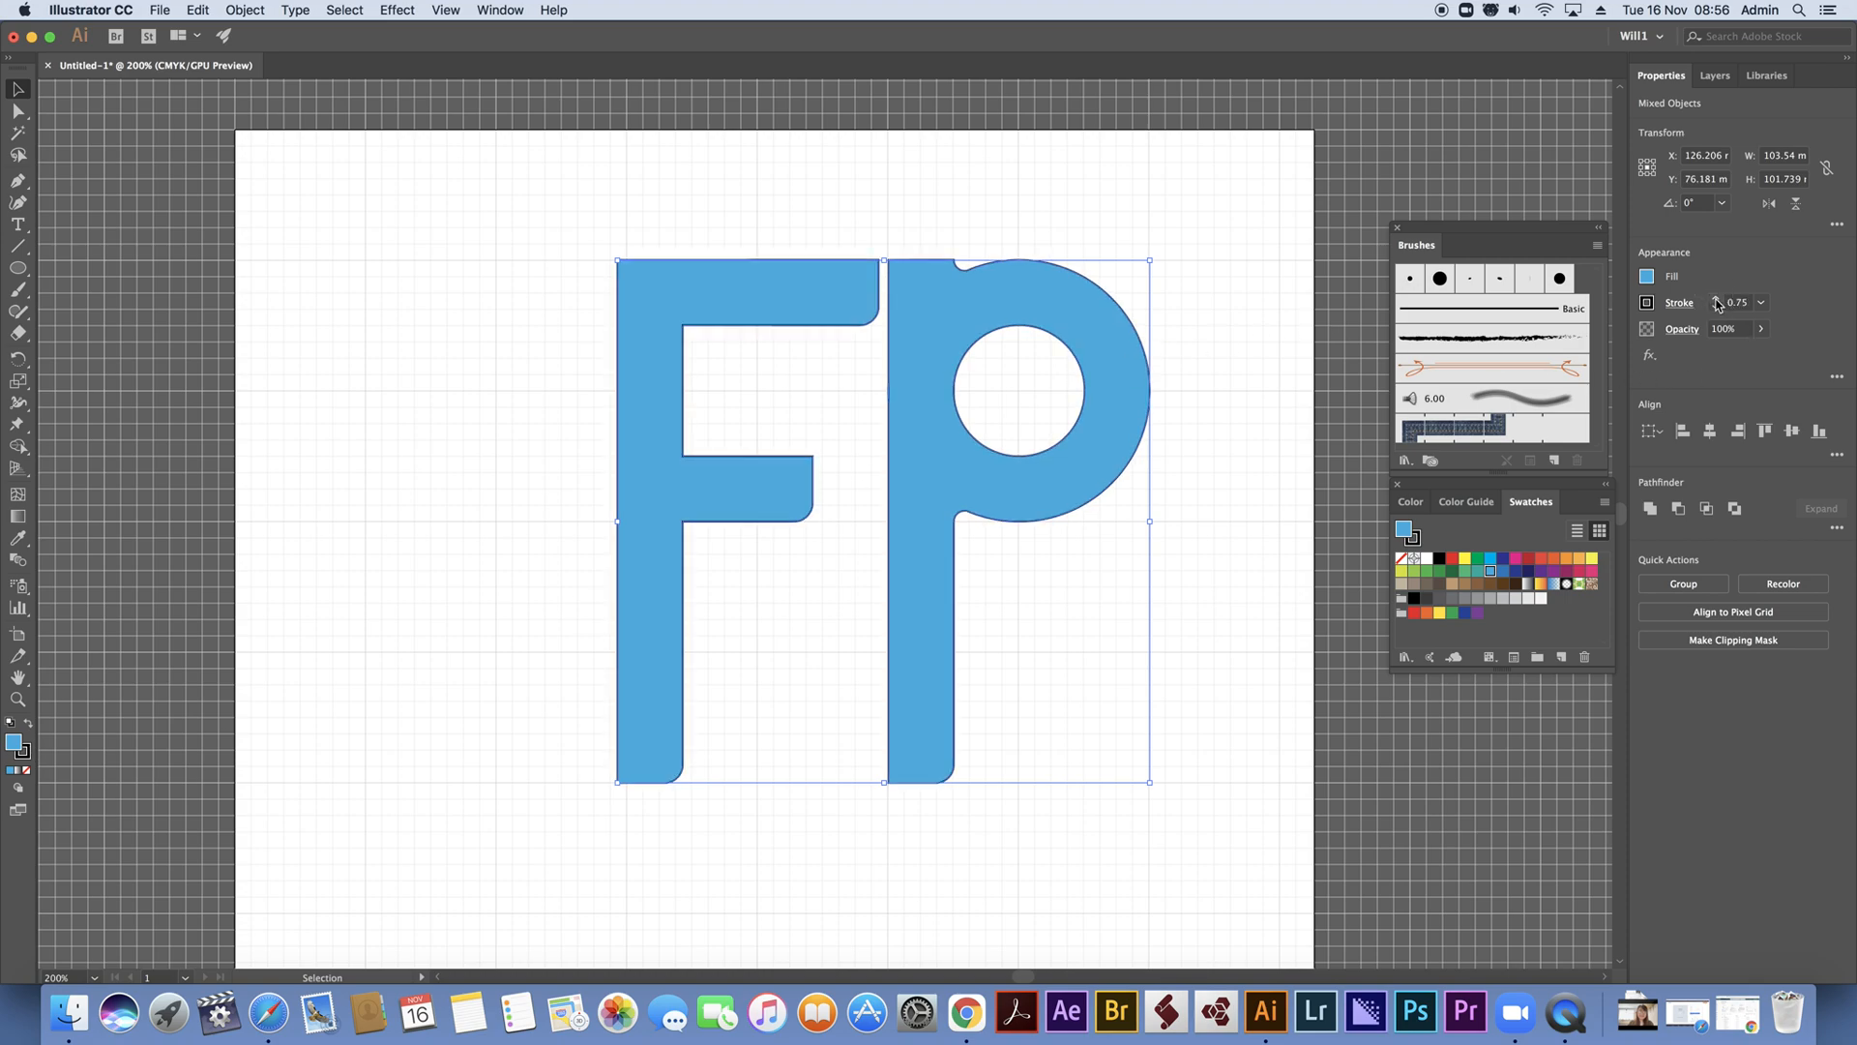
left_click(1716, 301)
left_click(1716, 301)
left_click(1716, 301)
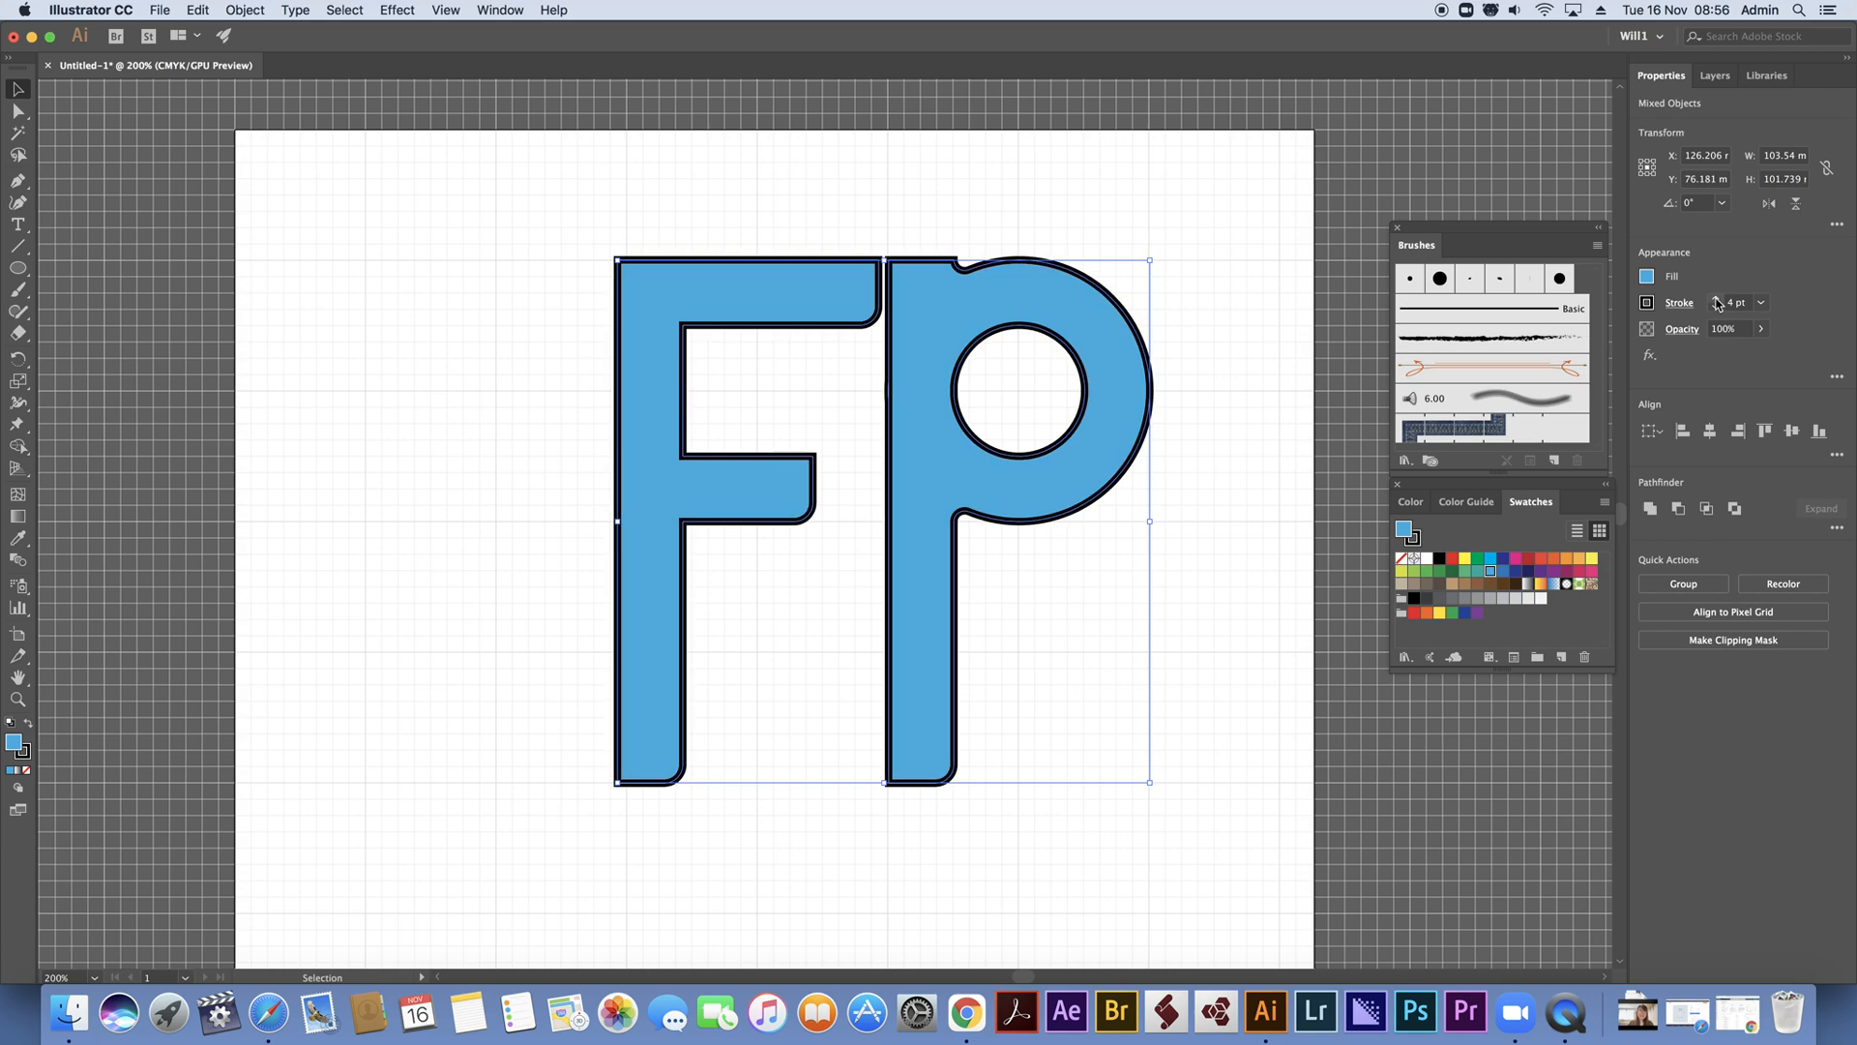
left_click(1717, 300)
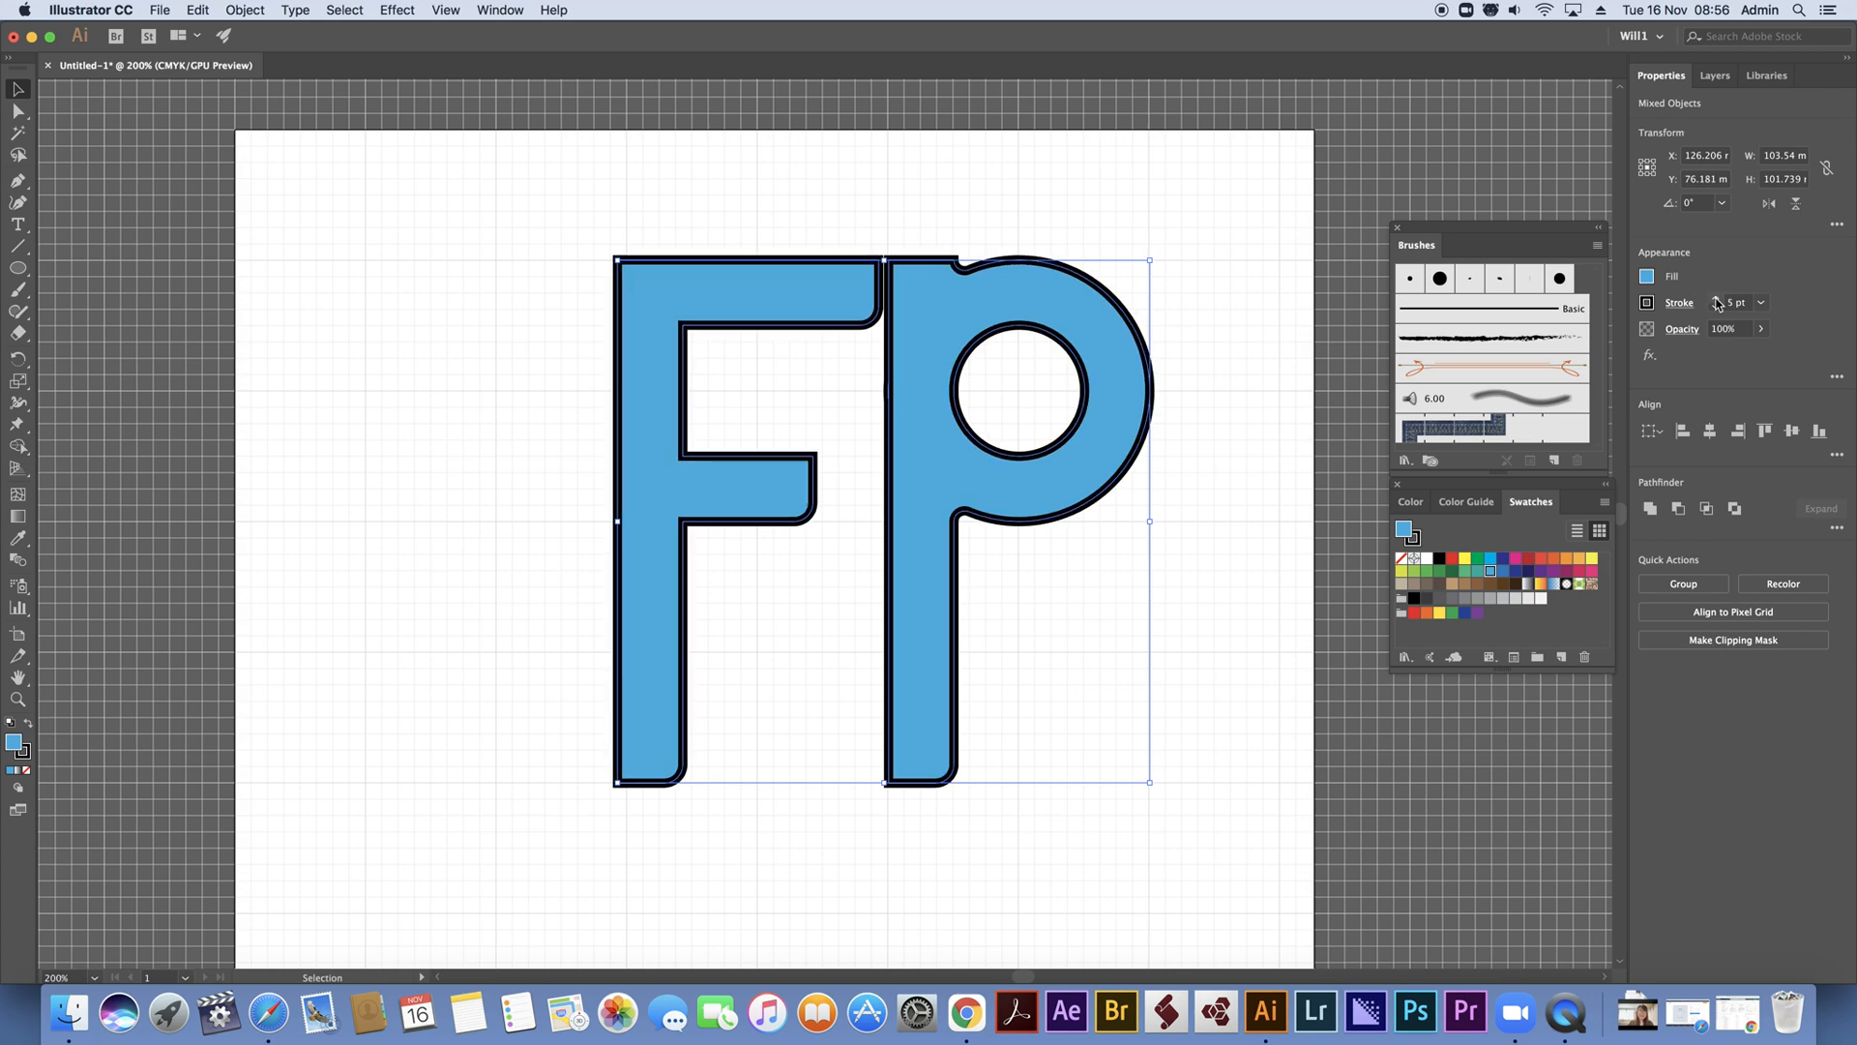
left_click(810, 192)
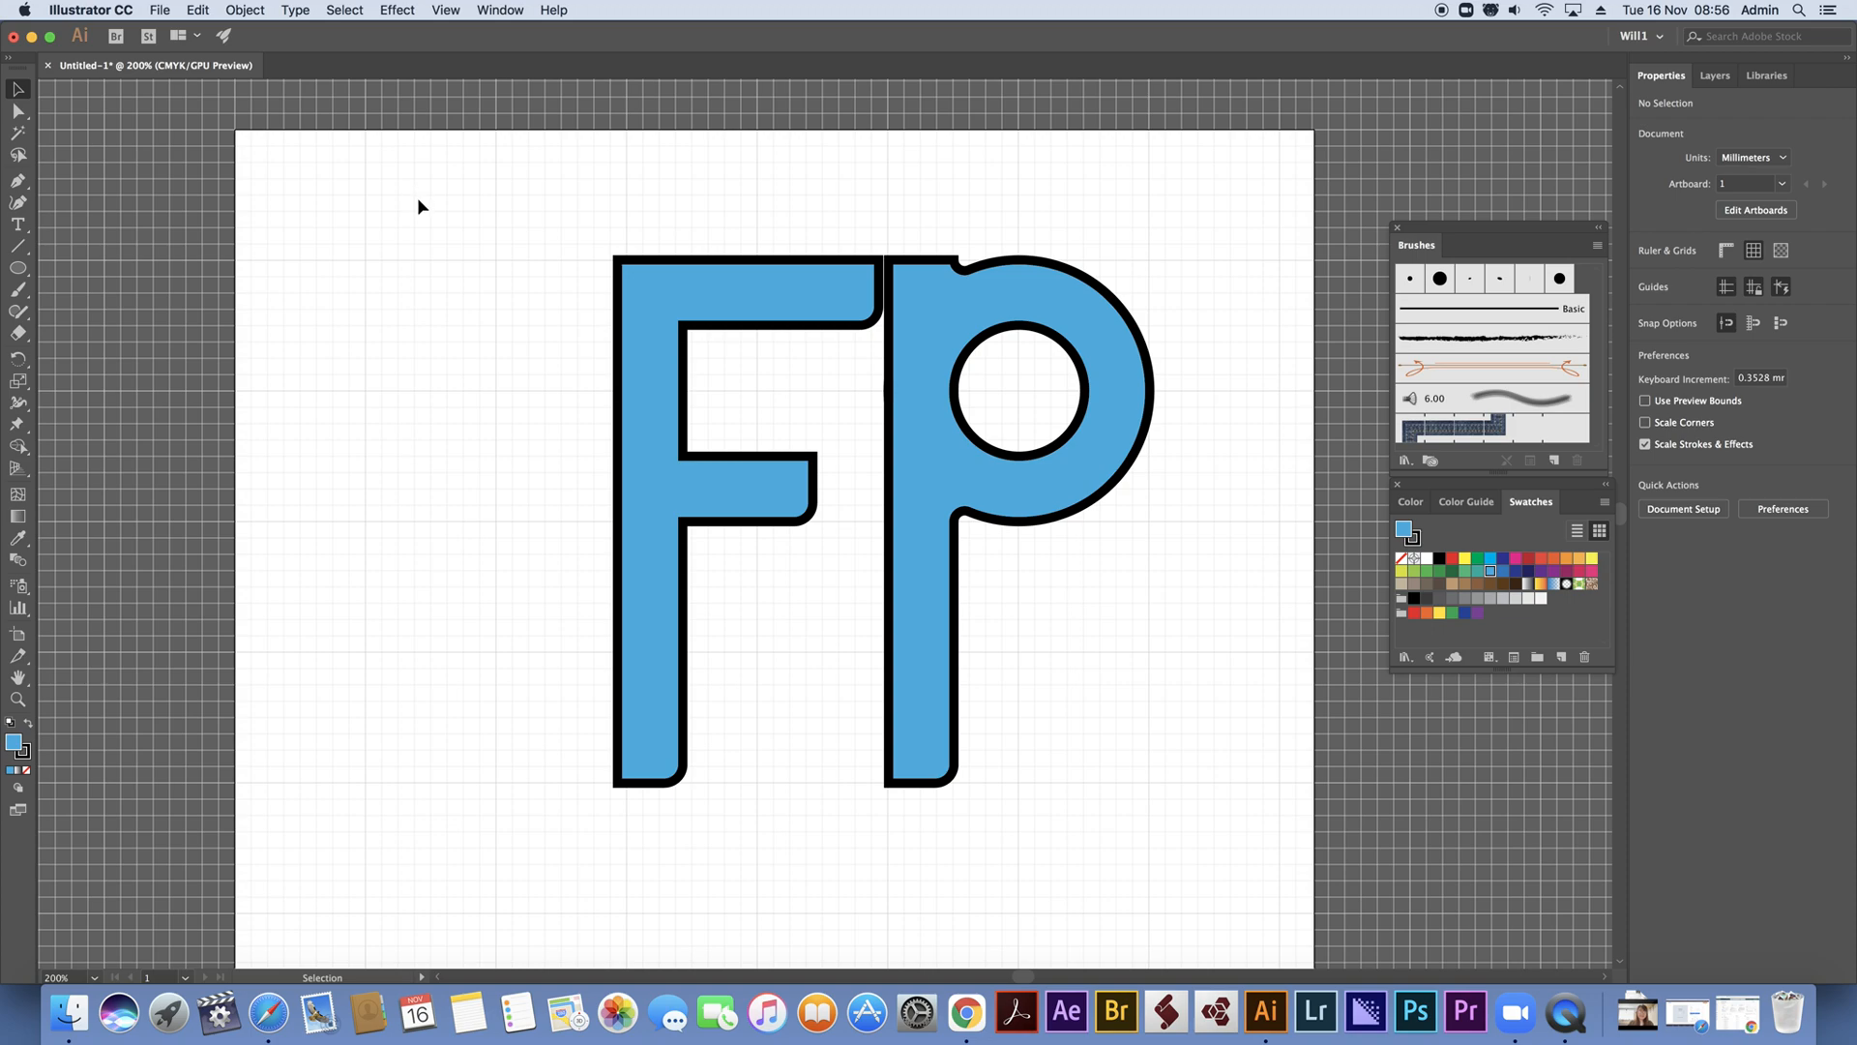
Delete both letters from the artboard
left_click_drag(397, 195, 1160, 828)
key("Delete")
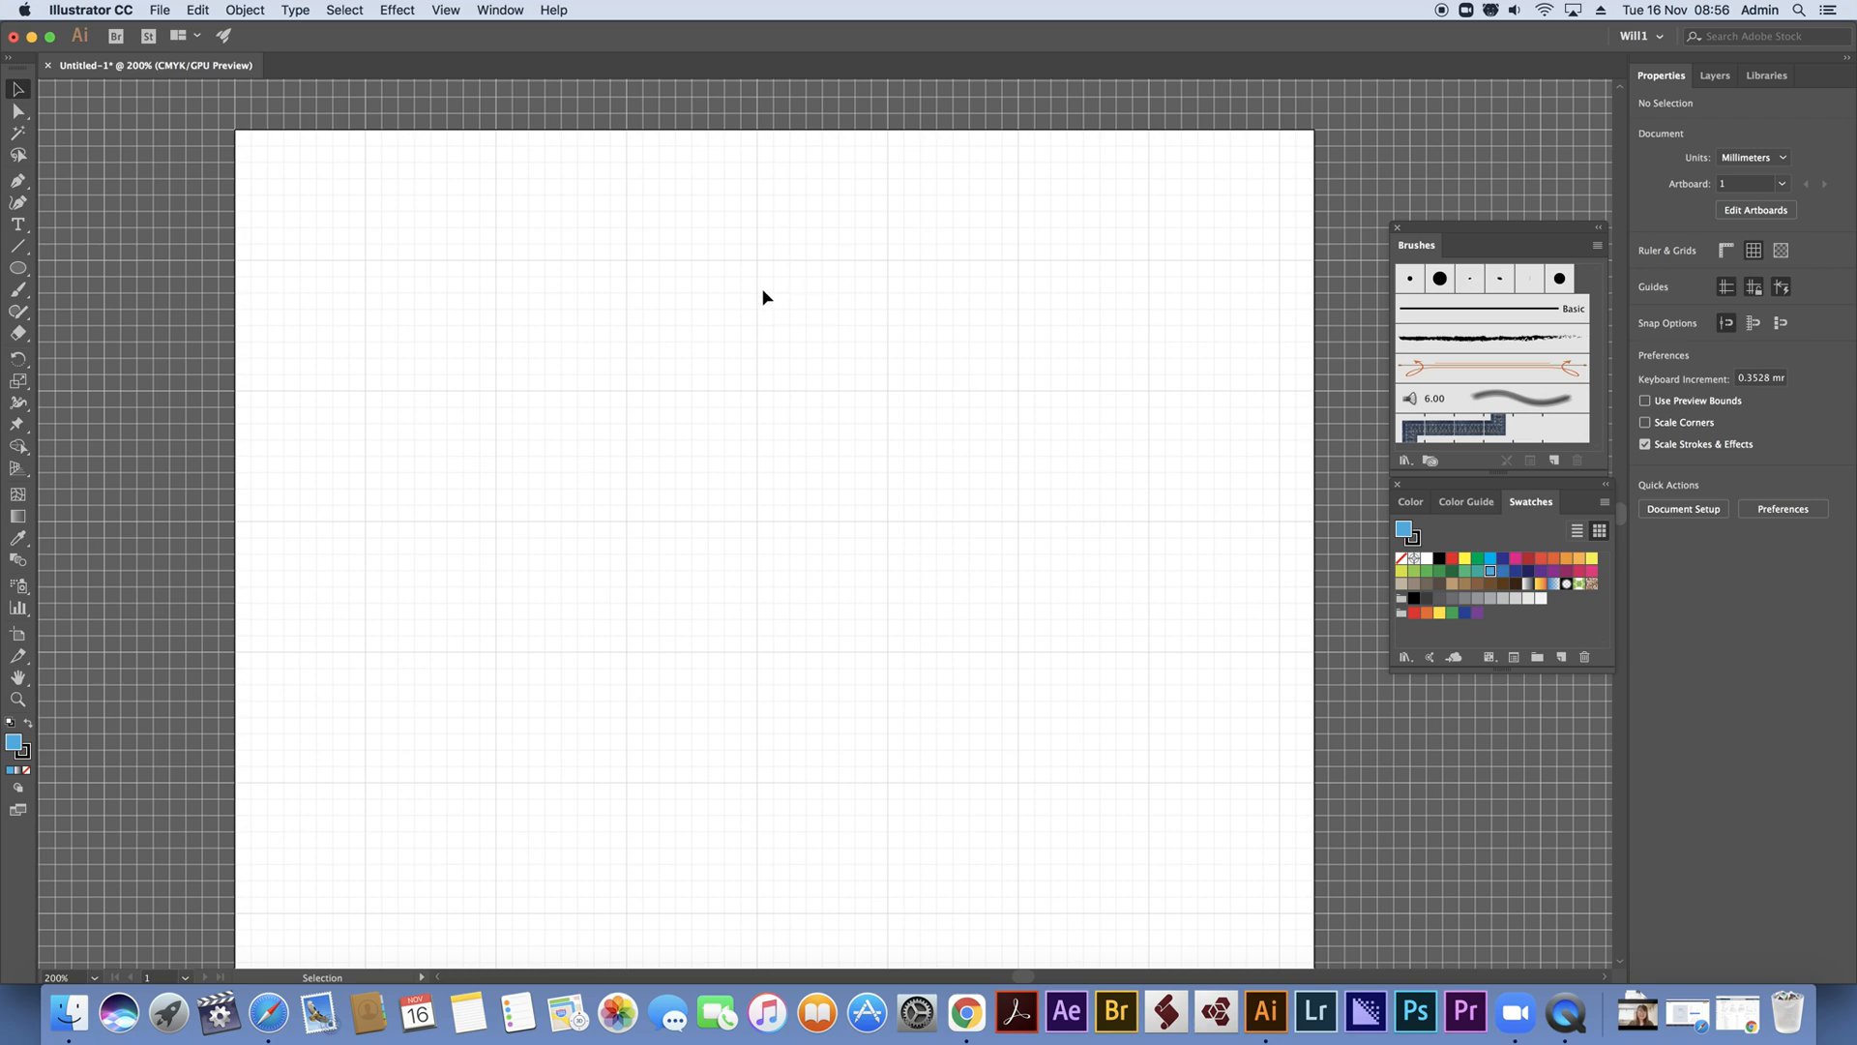
Draw a horizontal rectangle about 76.2 mm by 13.2 mm in the artboard's upper part, with no fill and the default 1 pt stroke
left_click_drag(24, 270, 68, 260)
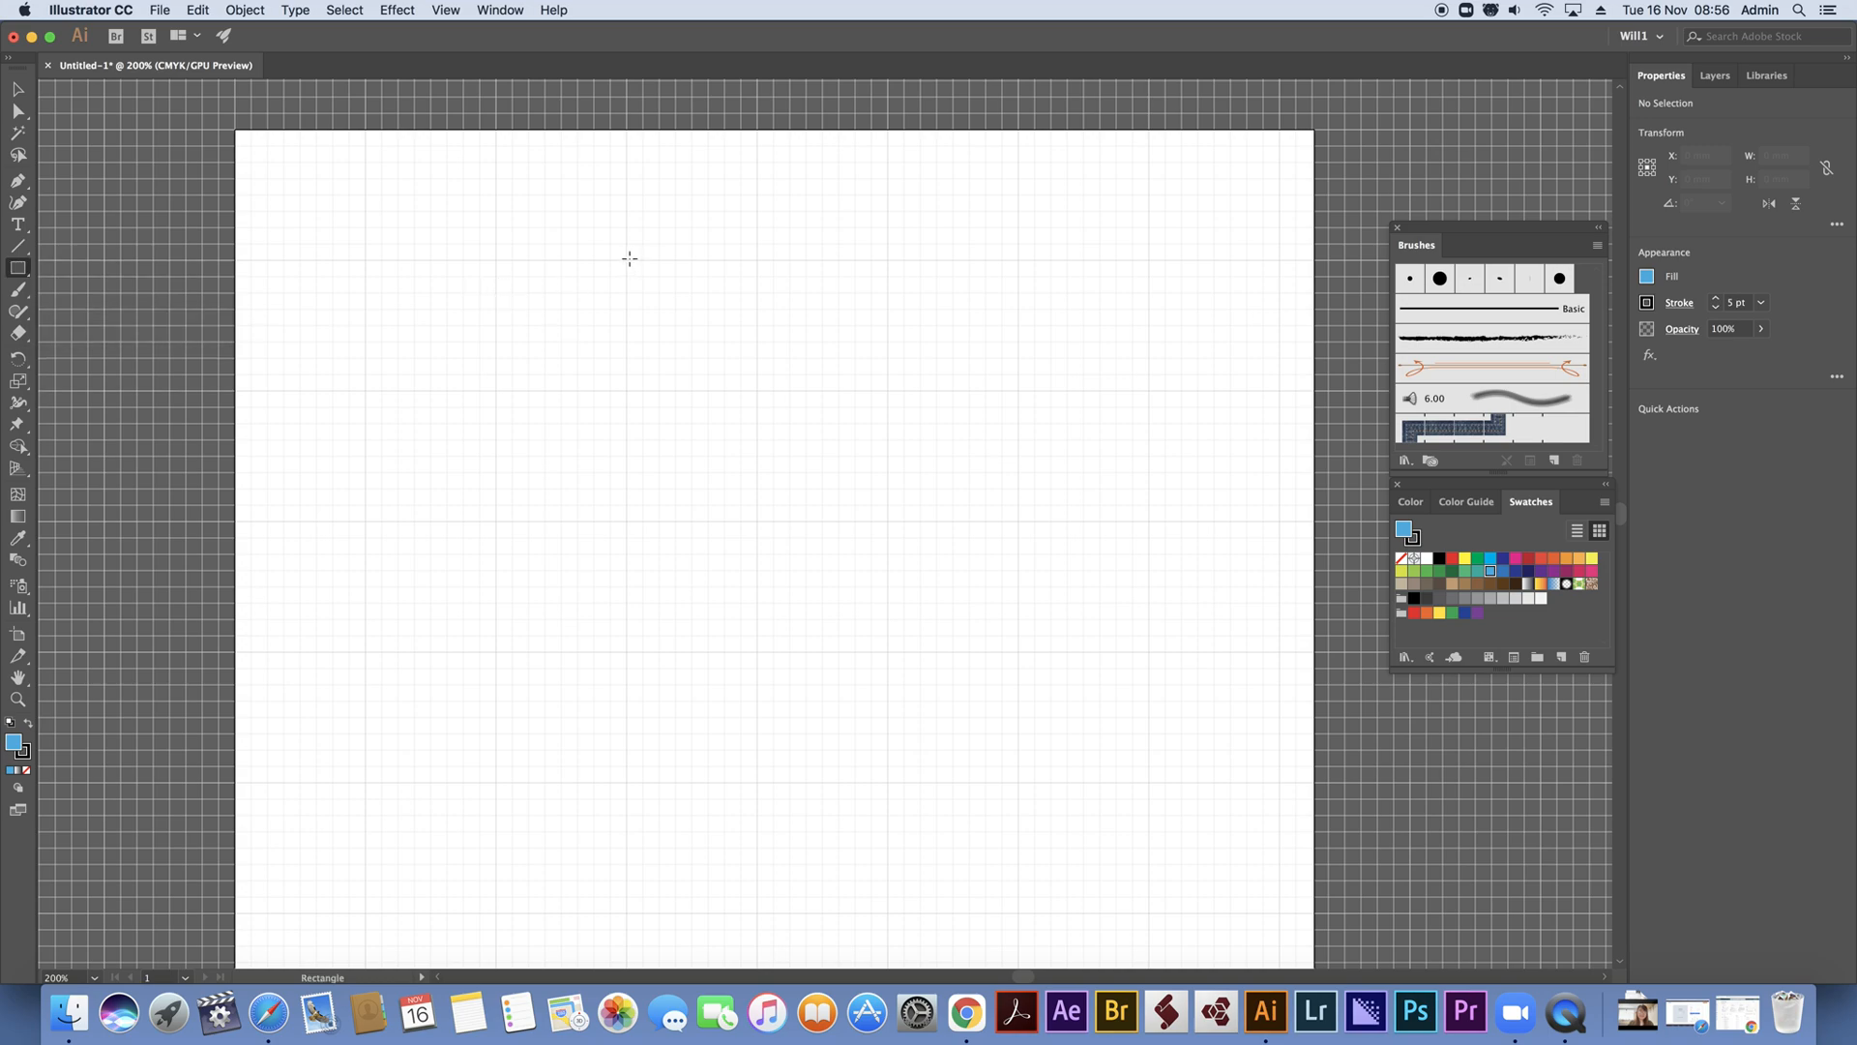
left_click_drag(627, 260, 1016, 326)
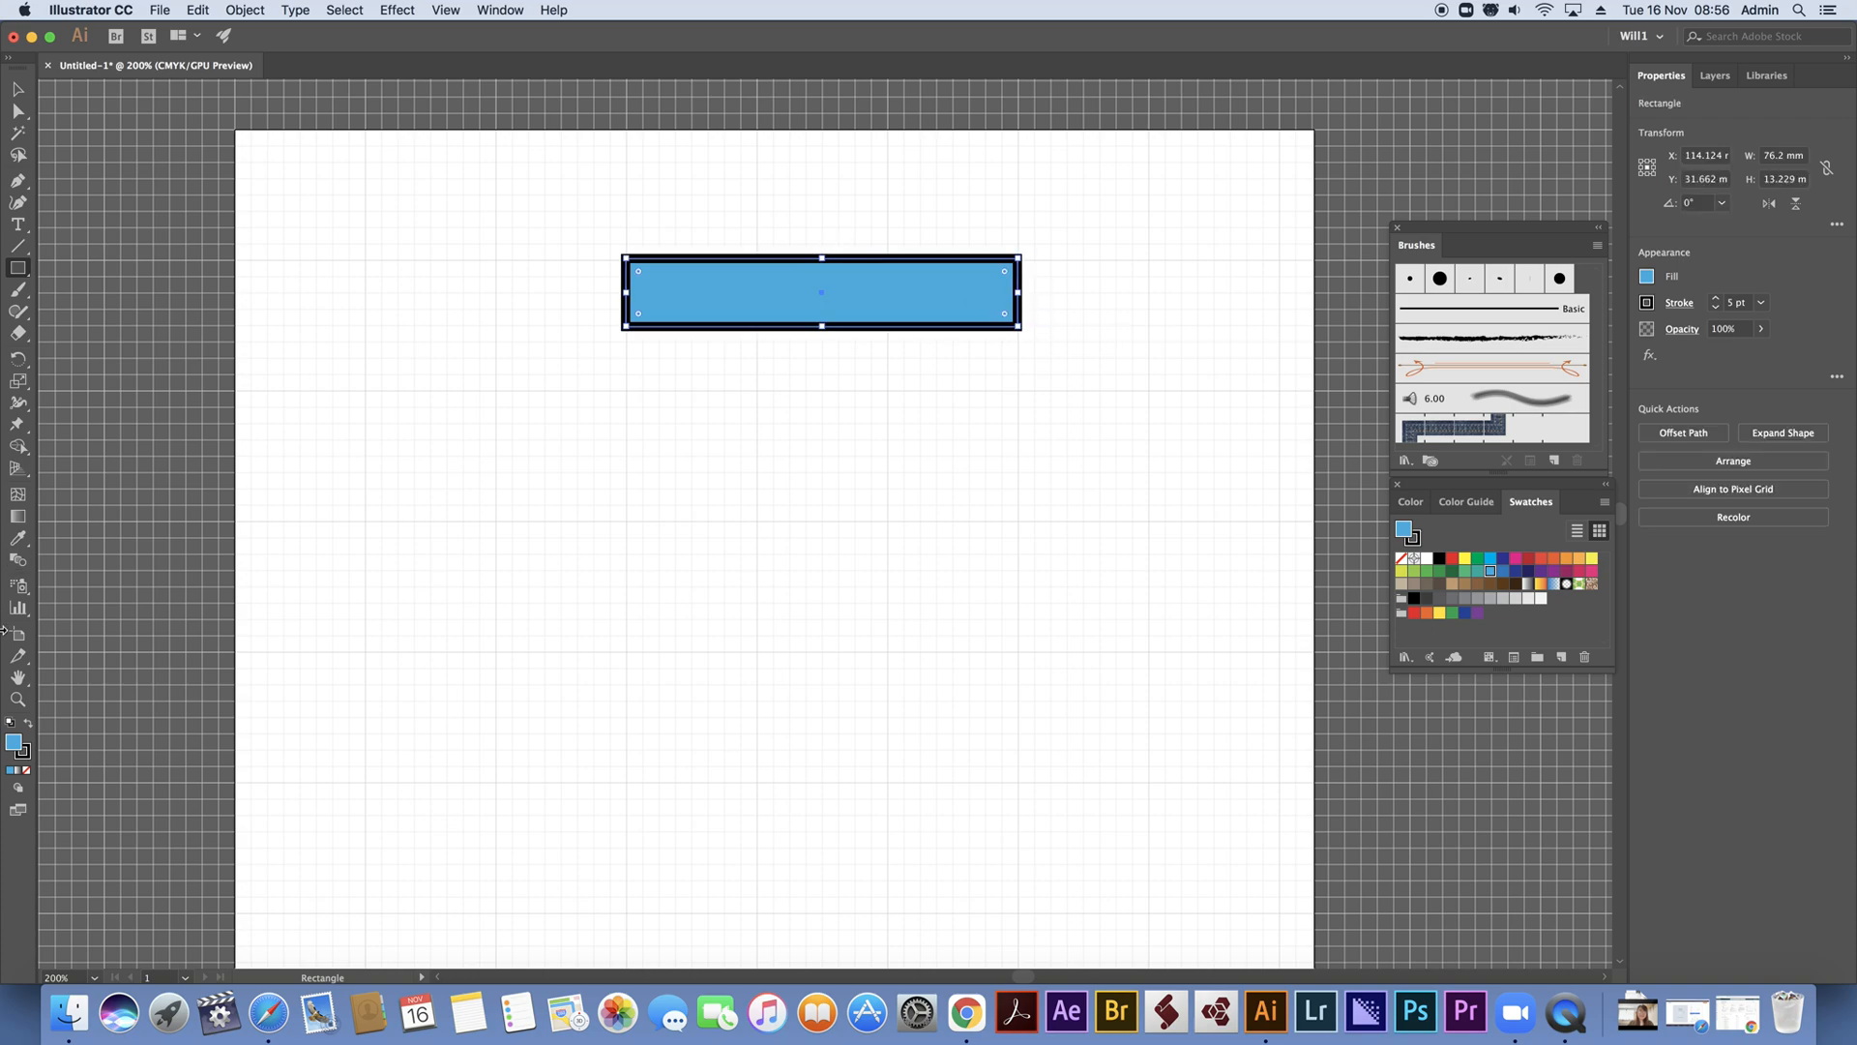
left_click(10, 722)
left_click(26, 771)
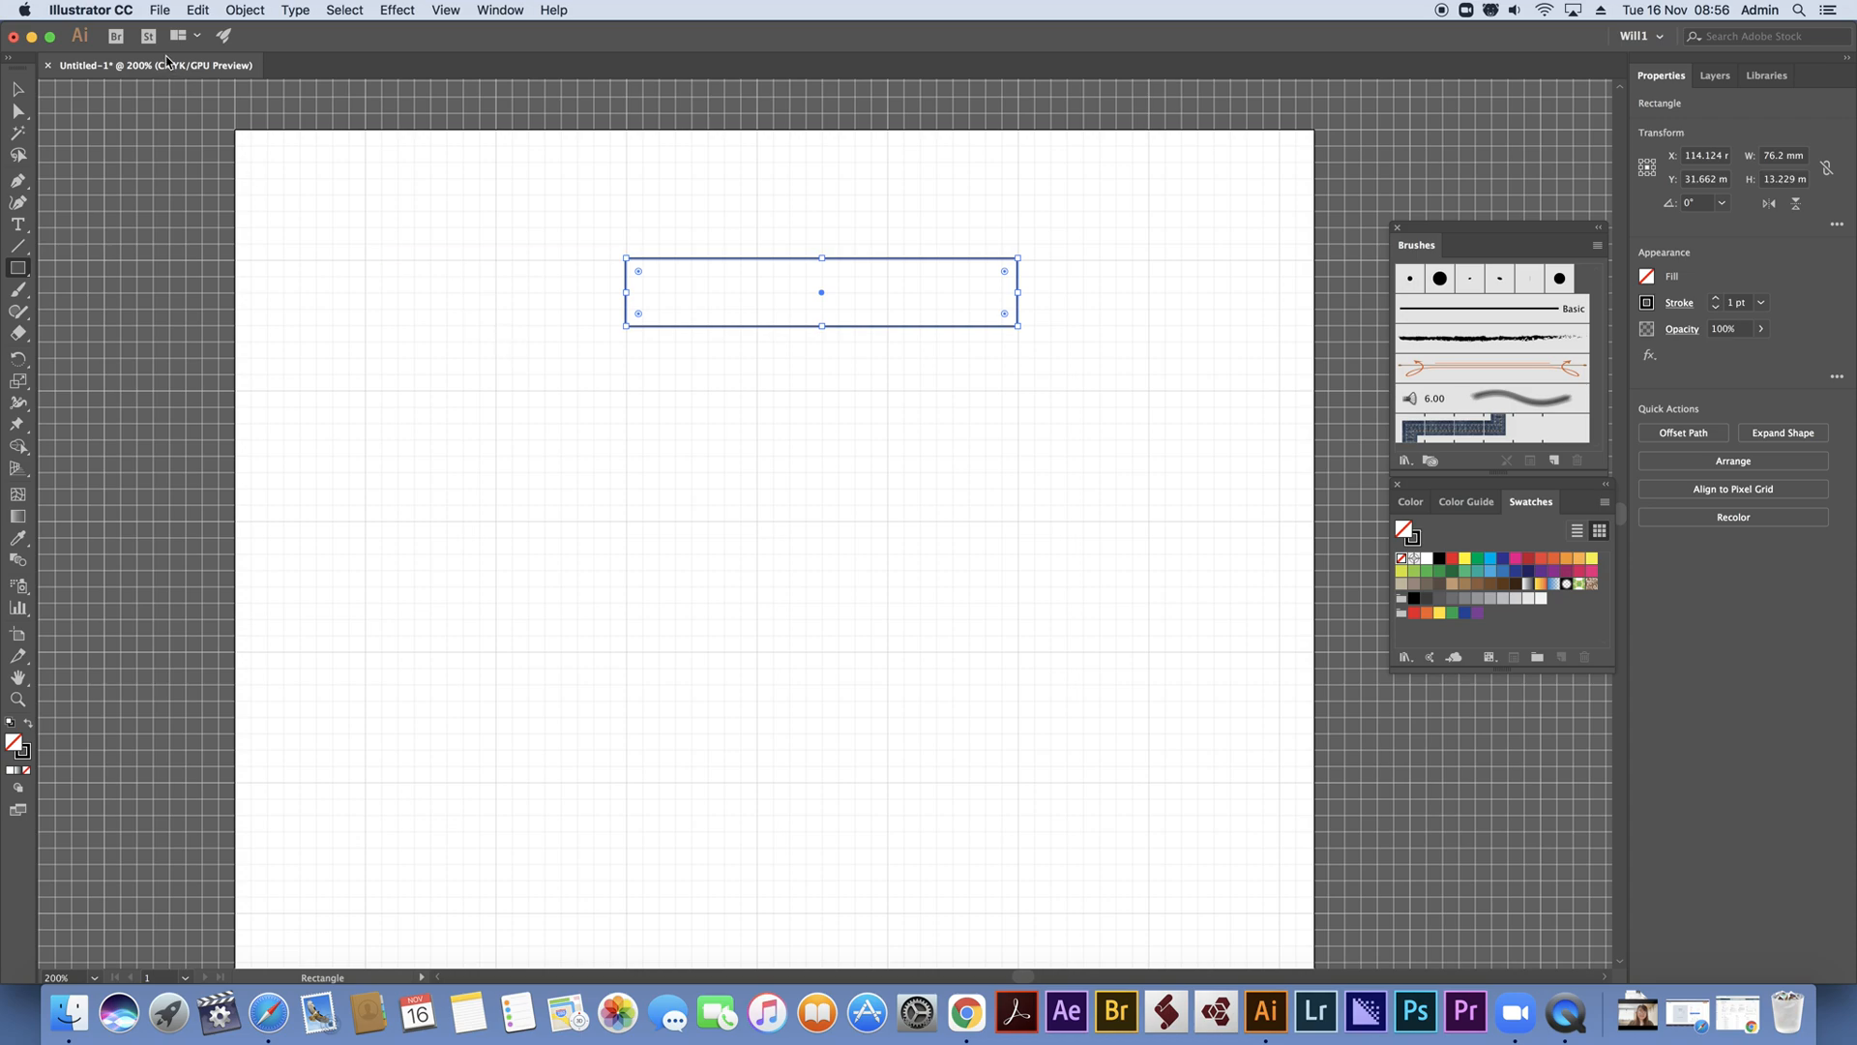
Duplicate the rectangle straight down to form a lower bar centred at about Y 120.4 mm
left_click(19, 92)
left_click(891, 333)
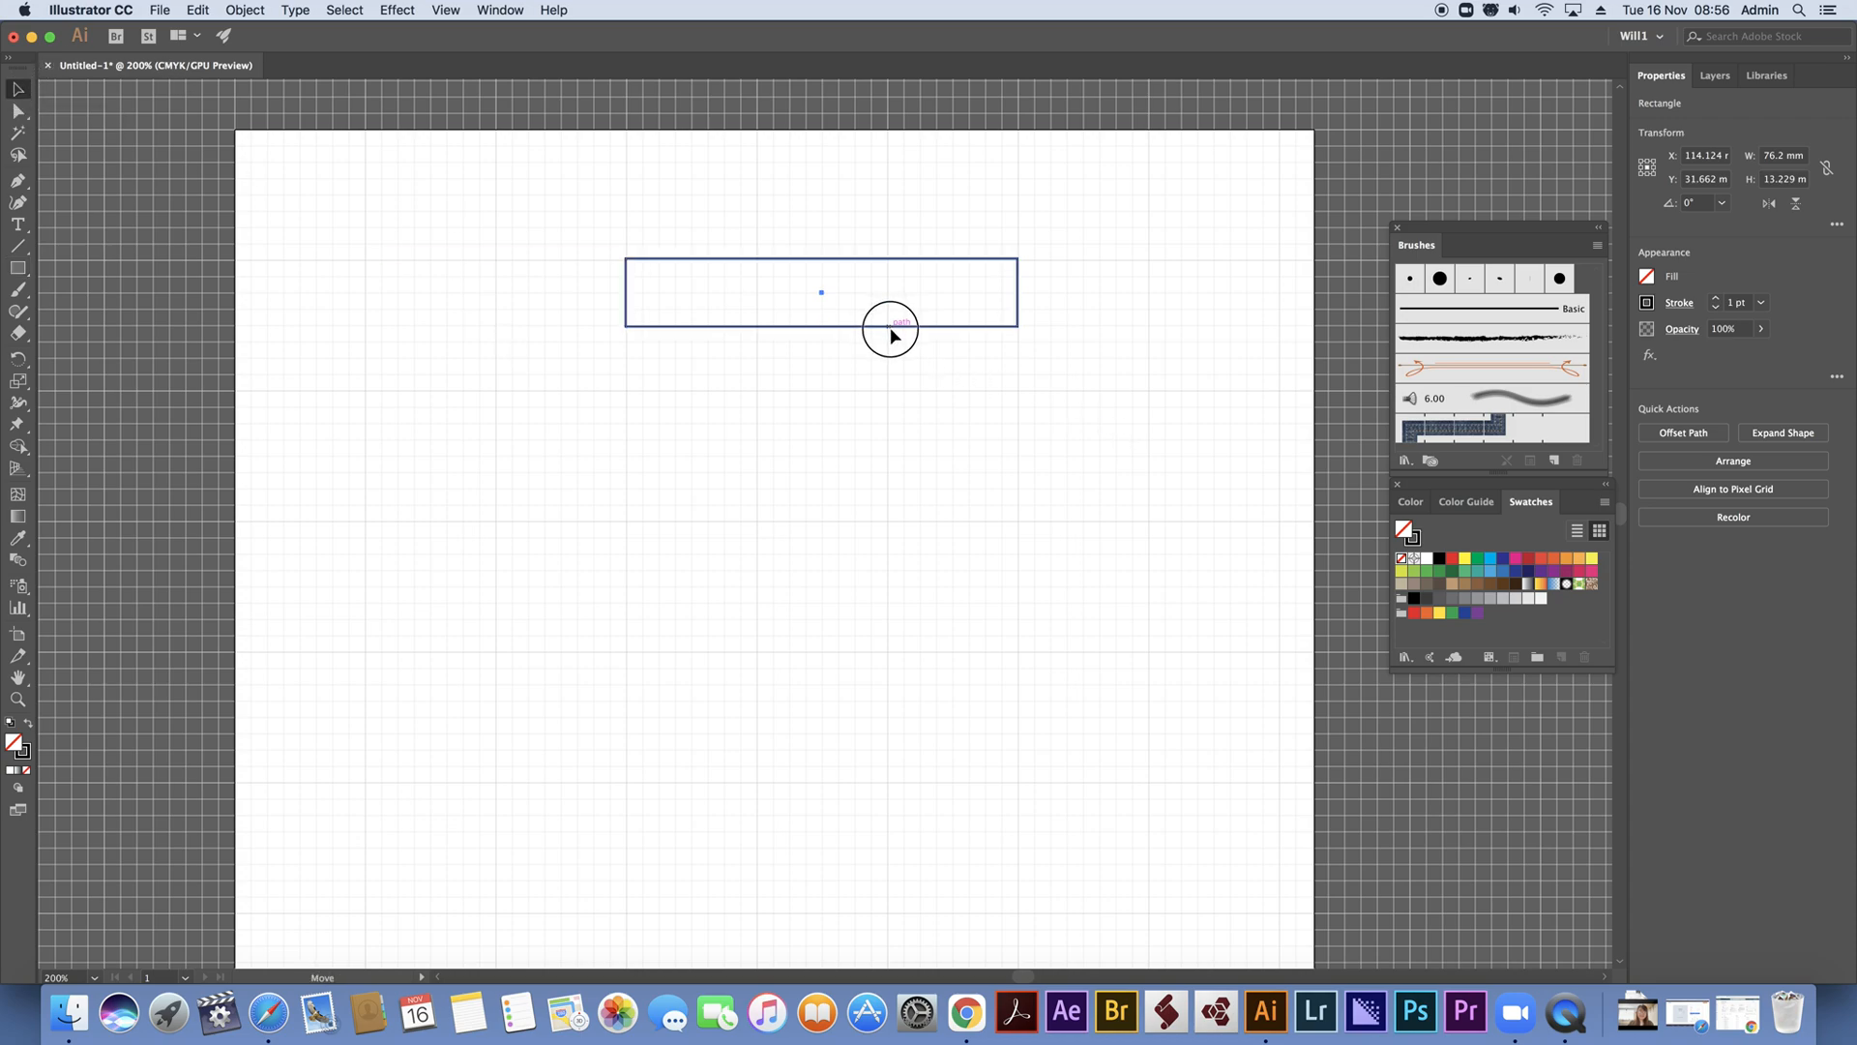
left_click_drag(891, 332, 890, 787)
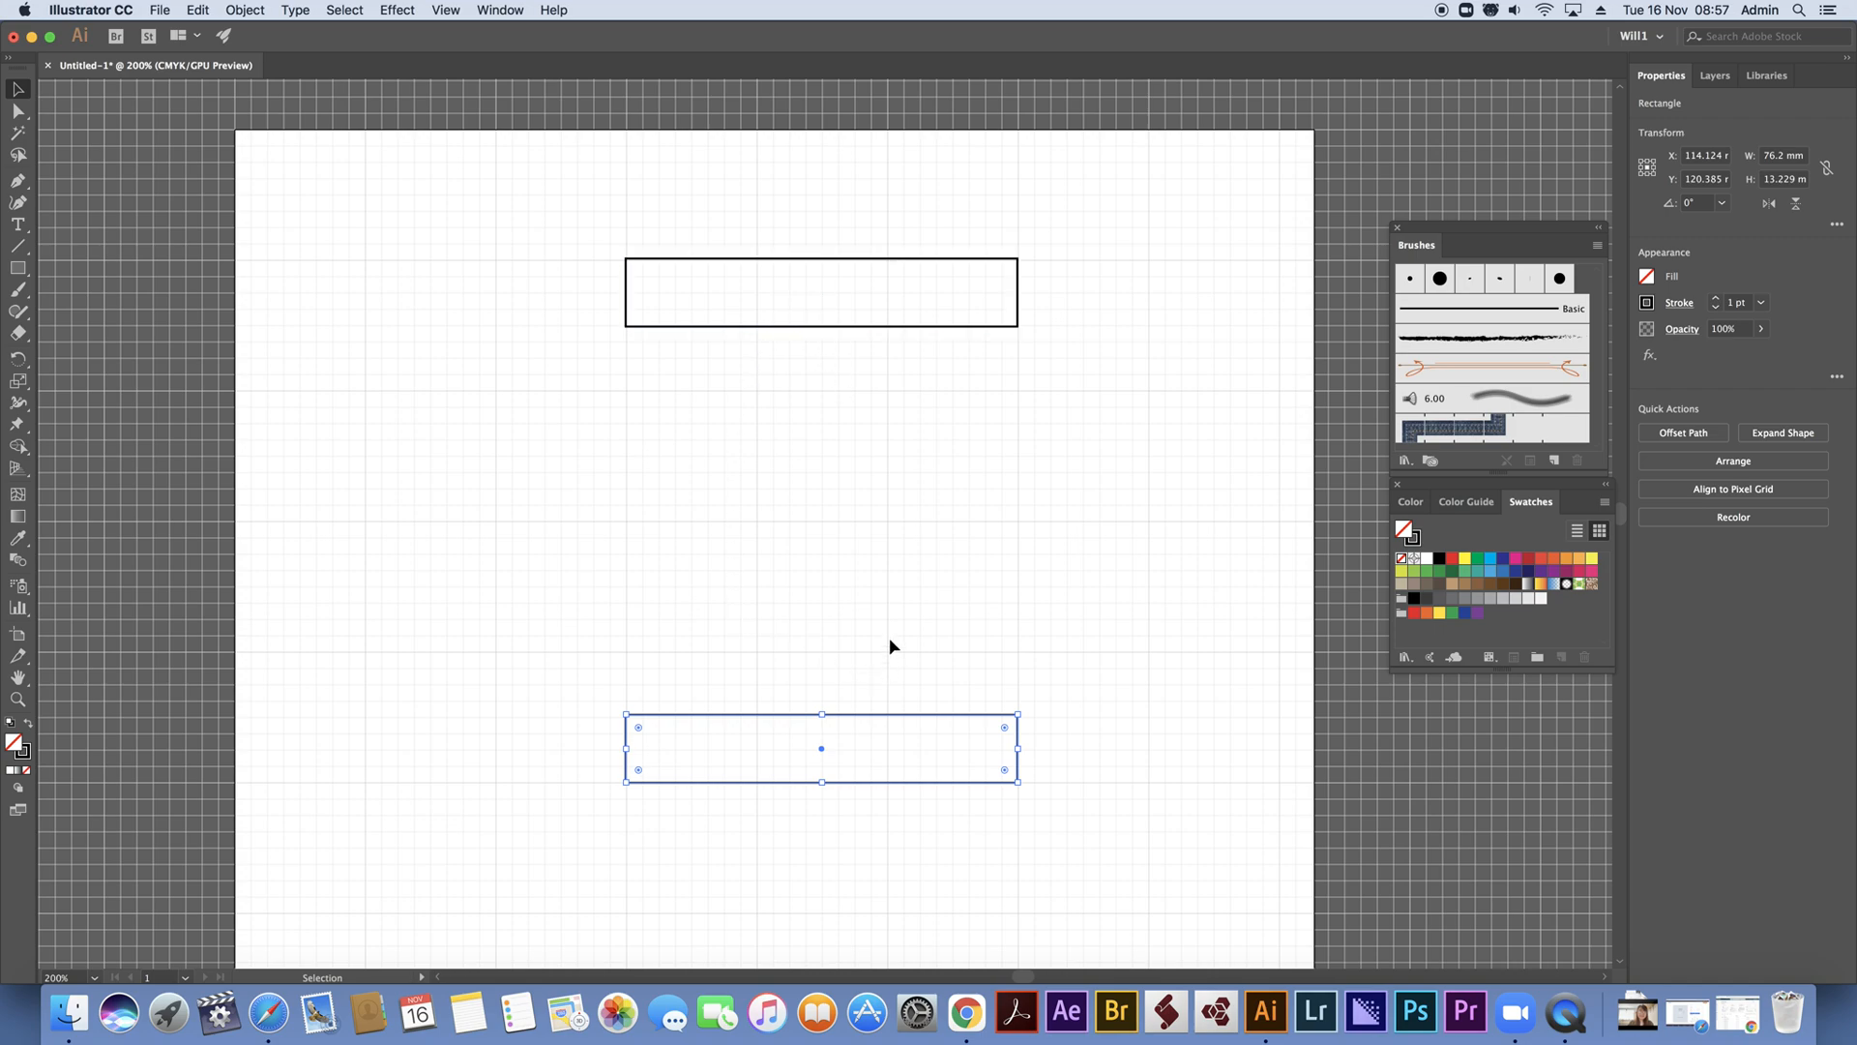
left_click(829, 327)
left_click_drag(821, 334, 823, 528)
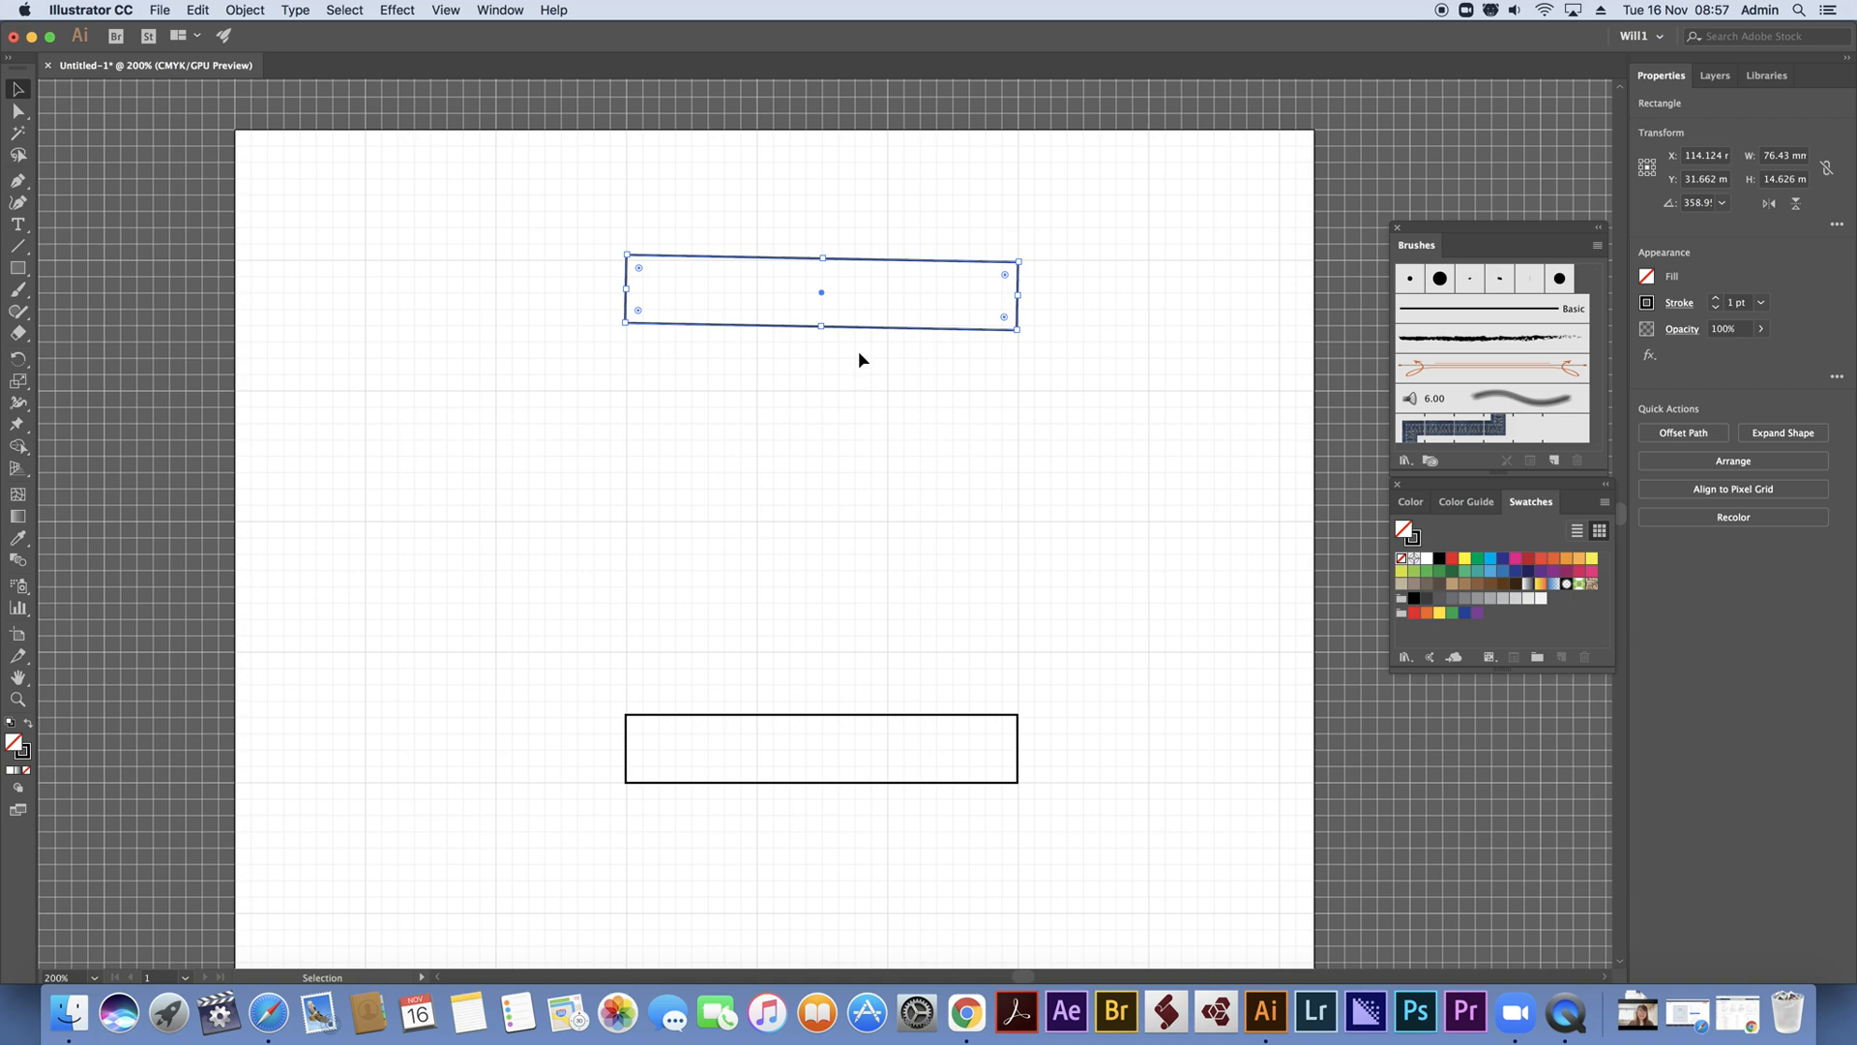
key("super+z")
Duplicate the upper bar, rotate the copy upright, and fit it between the bars' left ends at about 13.2 mm by 78.8 mm
left_click_drag(857, 331, 855, 518)
left_click_drag(1029, 442, 883, 643)
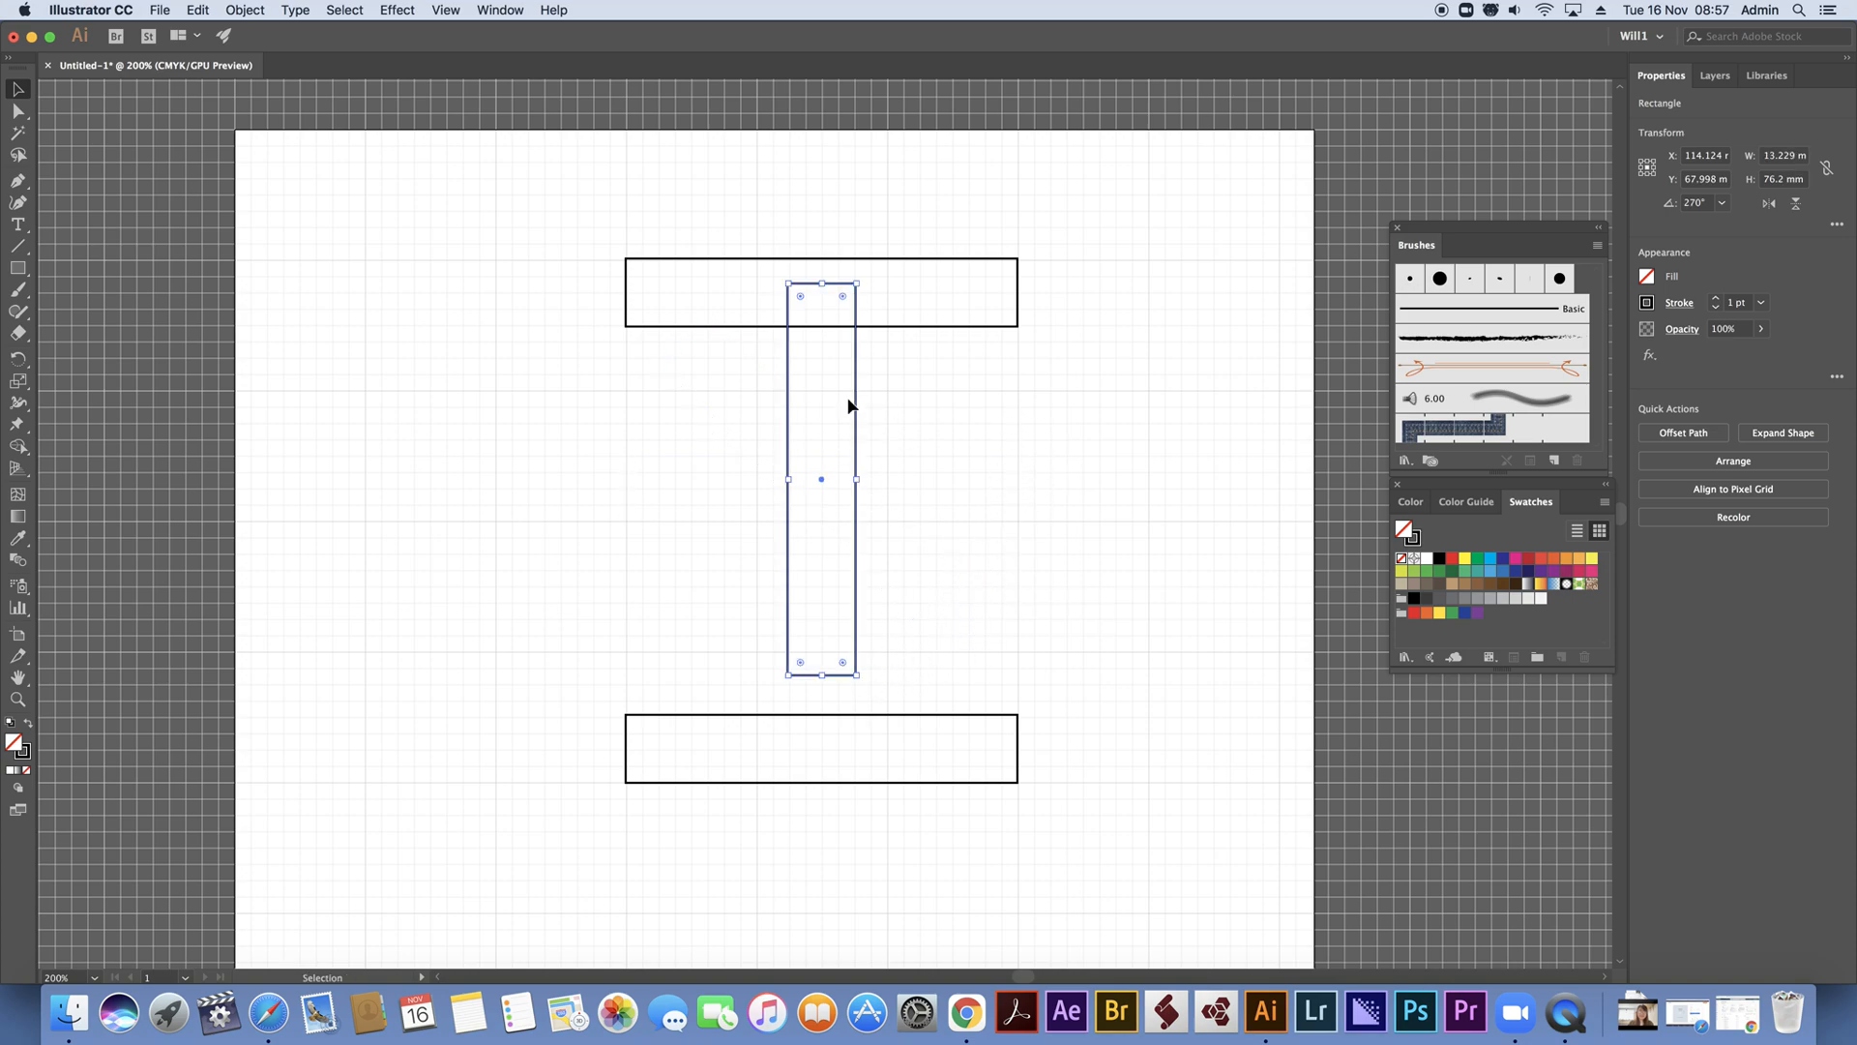
left_click_drag(856, 408, 694, 451)
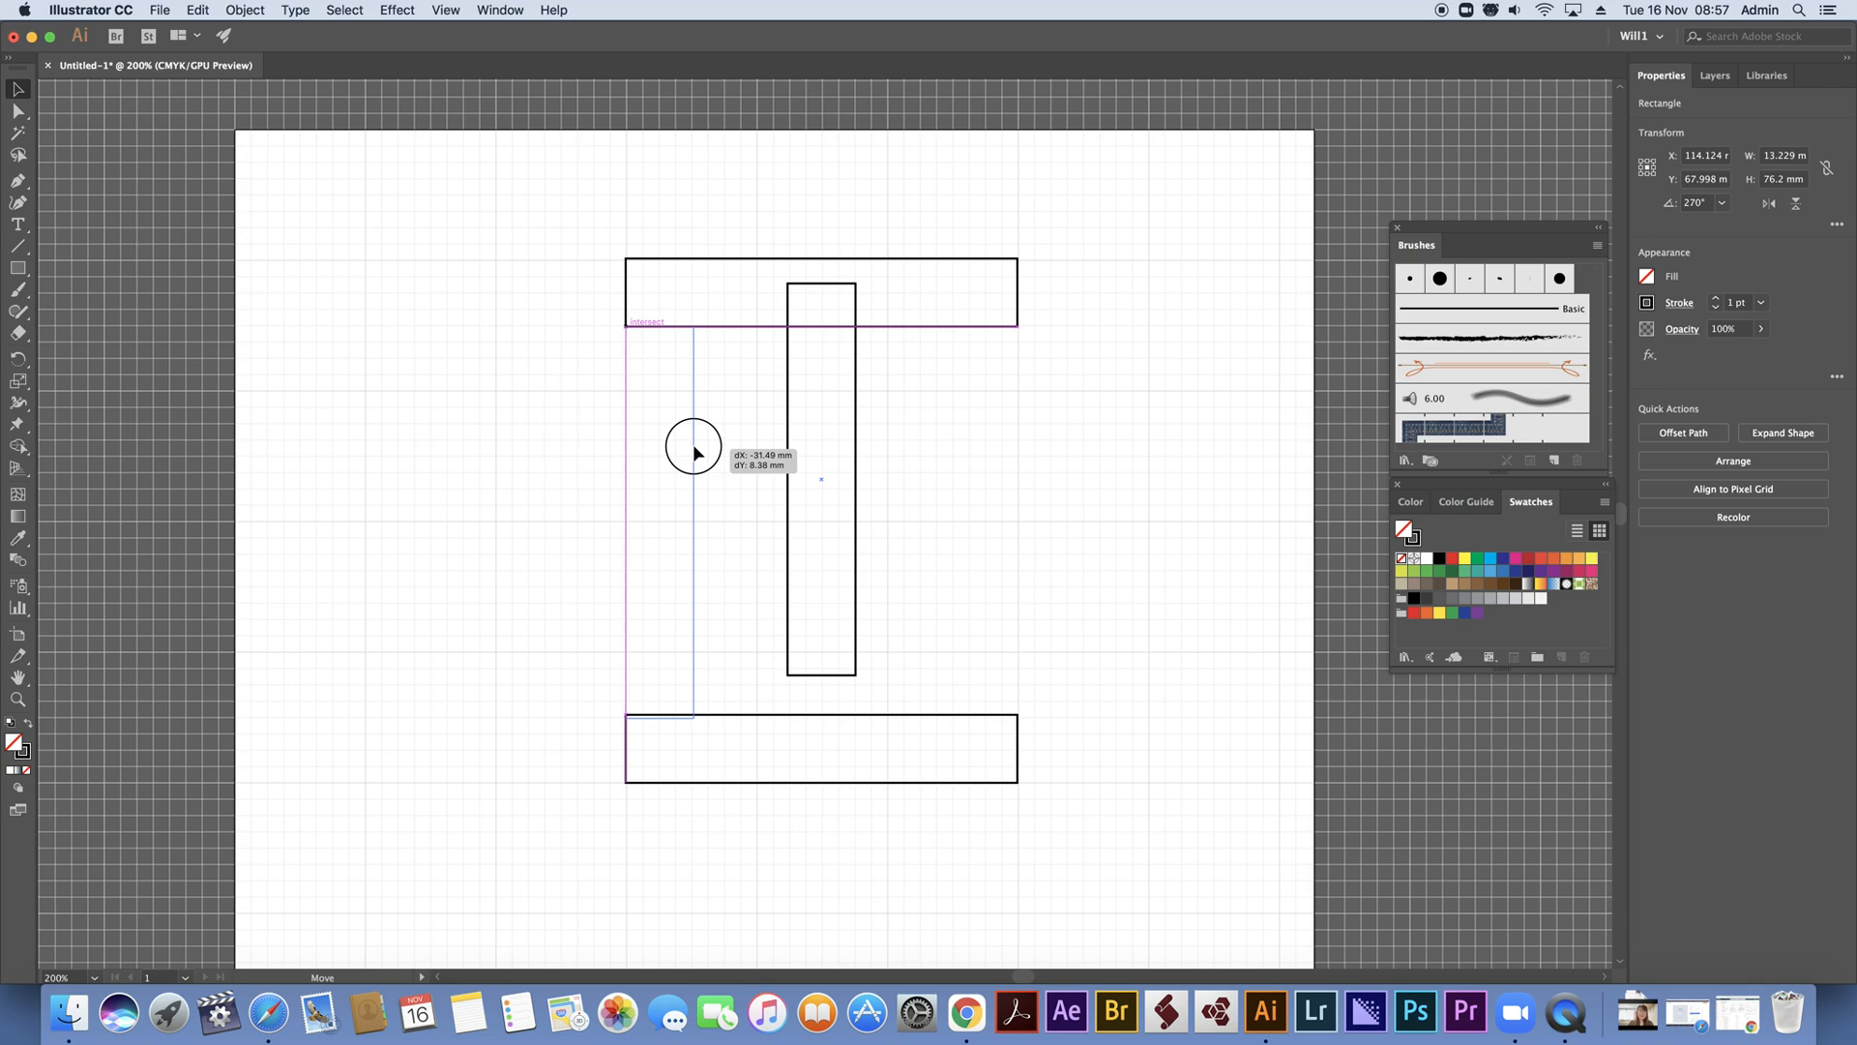
left_click_drag(693, 447, 693, 447)
left_click_drag(661, 325, 662, 312)
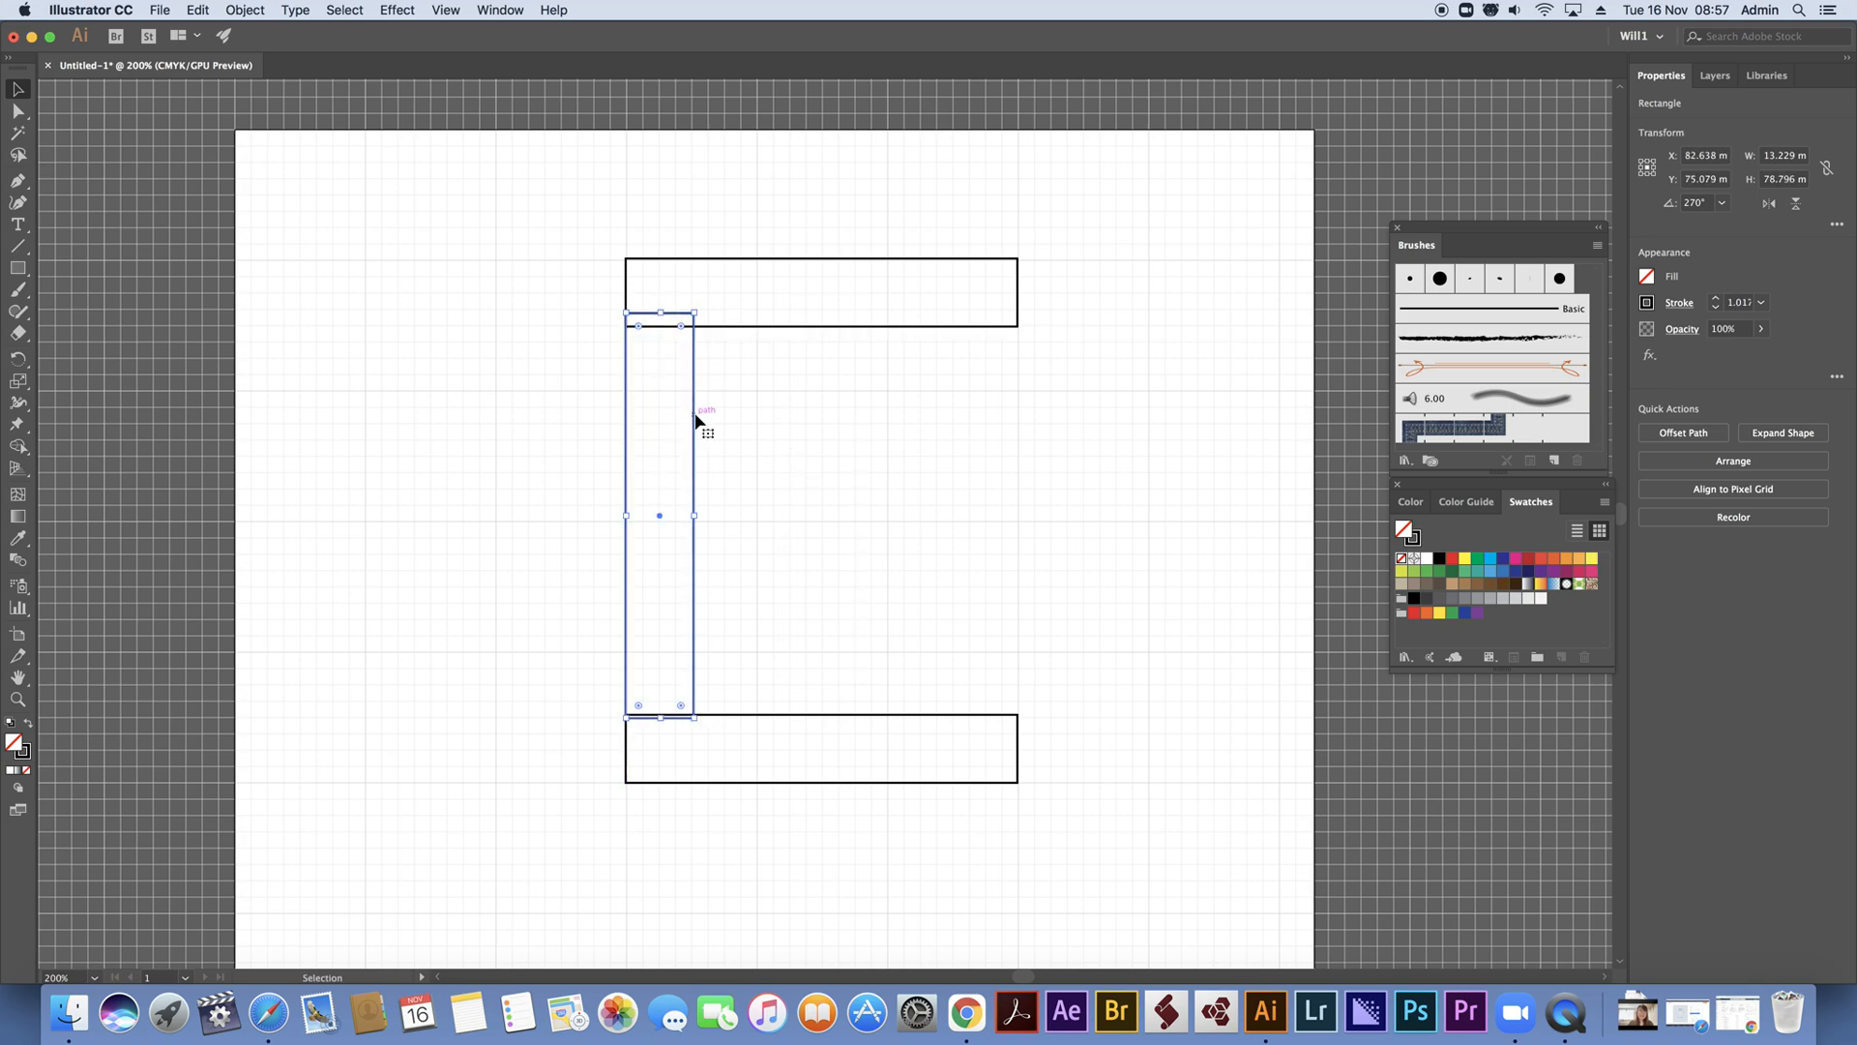
Duplicate the upright bar to the right ends of the horizontal bars and unite all four bars into one frame
left_click_drag(694, 423, 1018, 426)
left_click(528, 126)
left_click_drag(472, 166, 1069, 851)
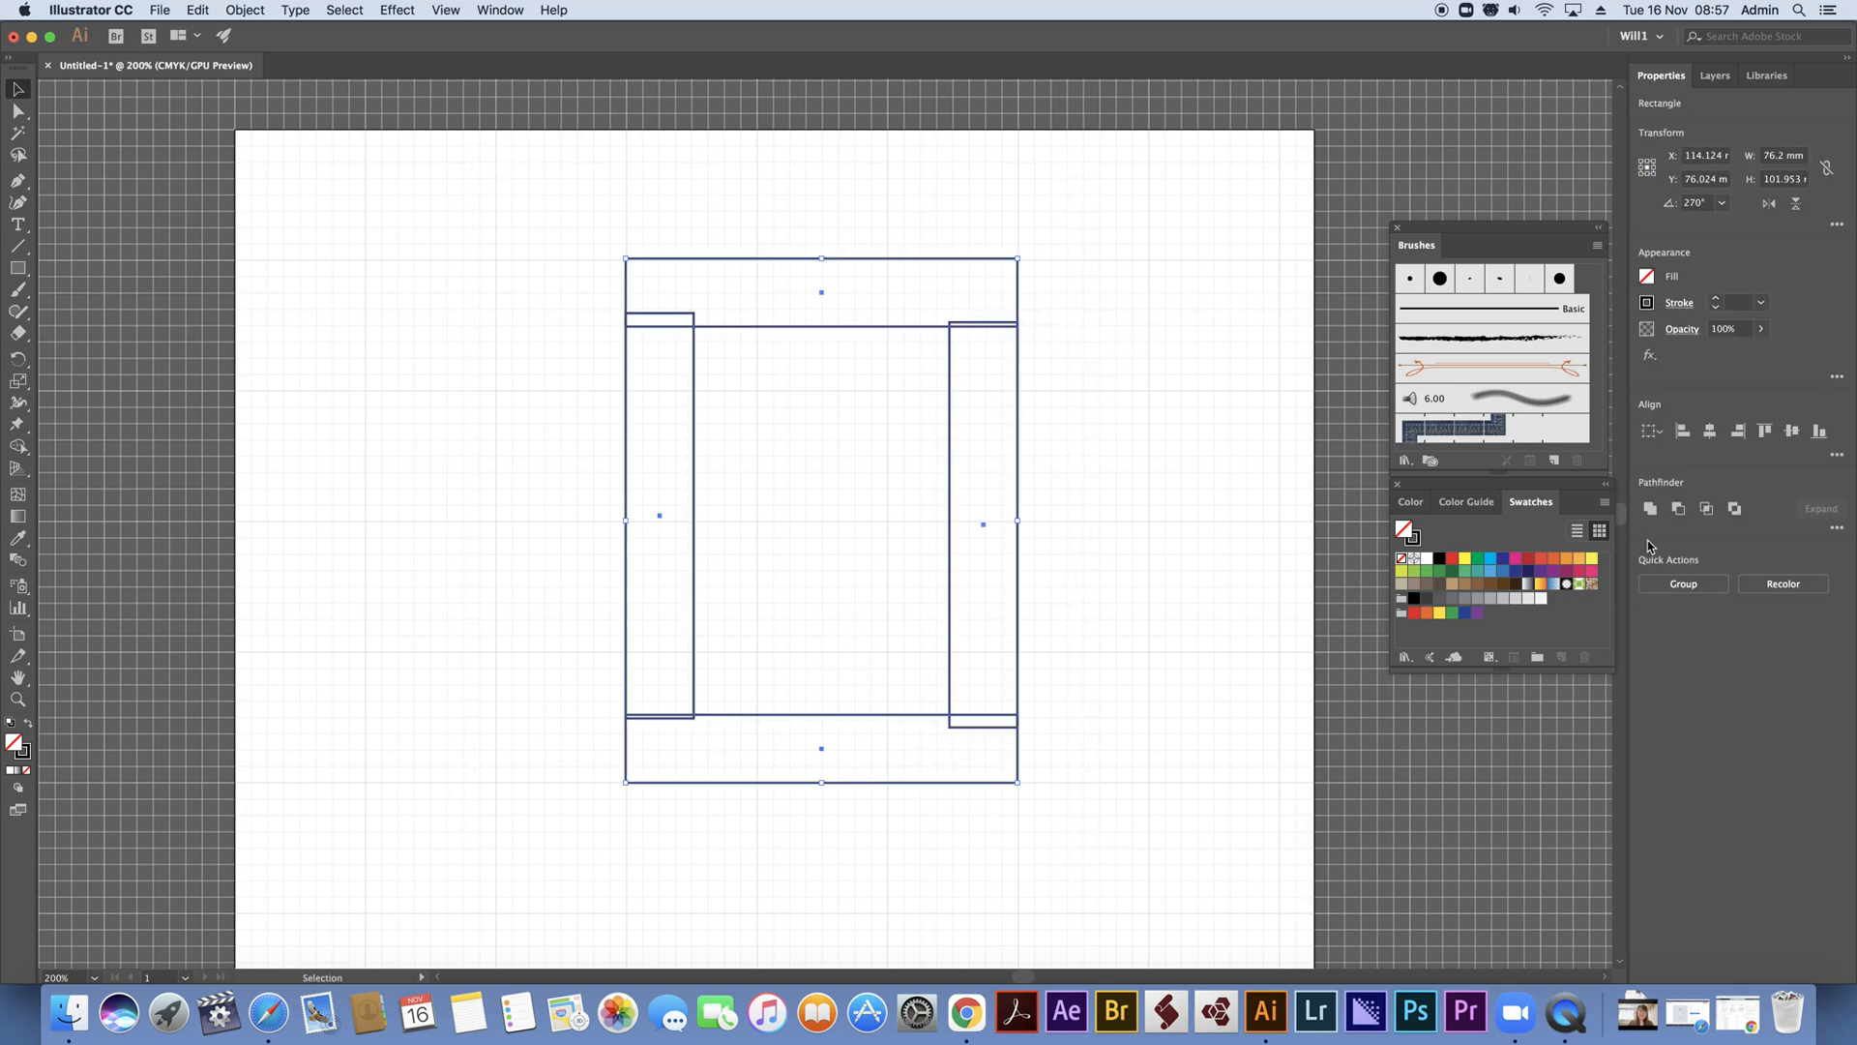
left_click(1650, 508)
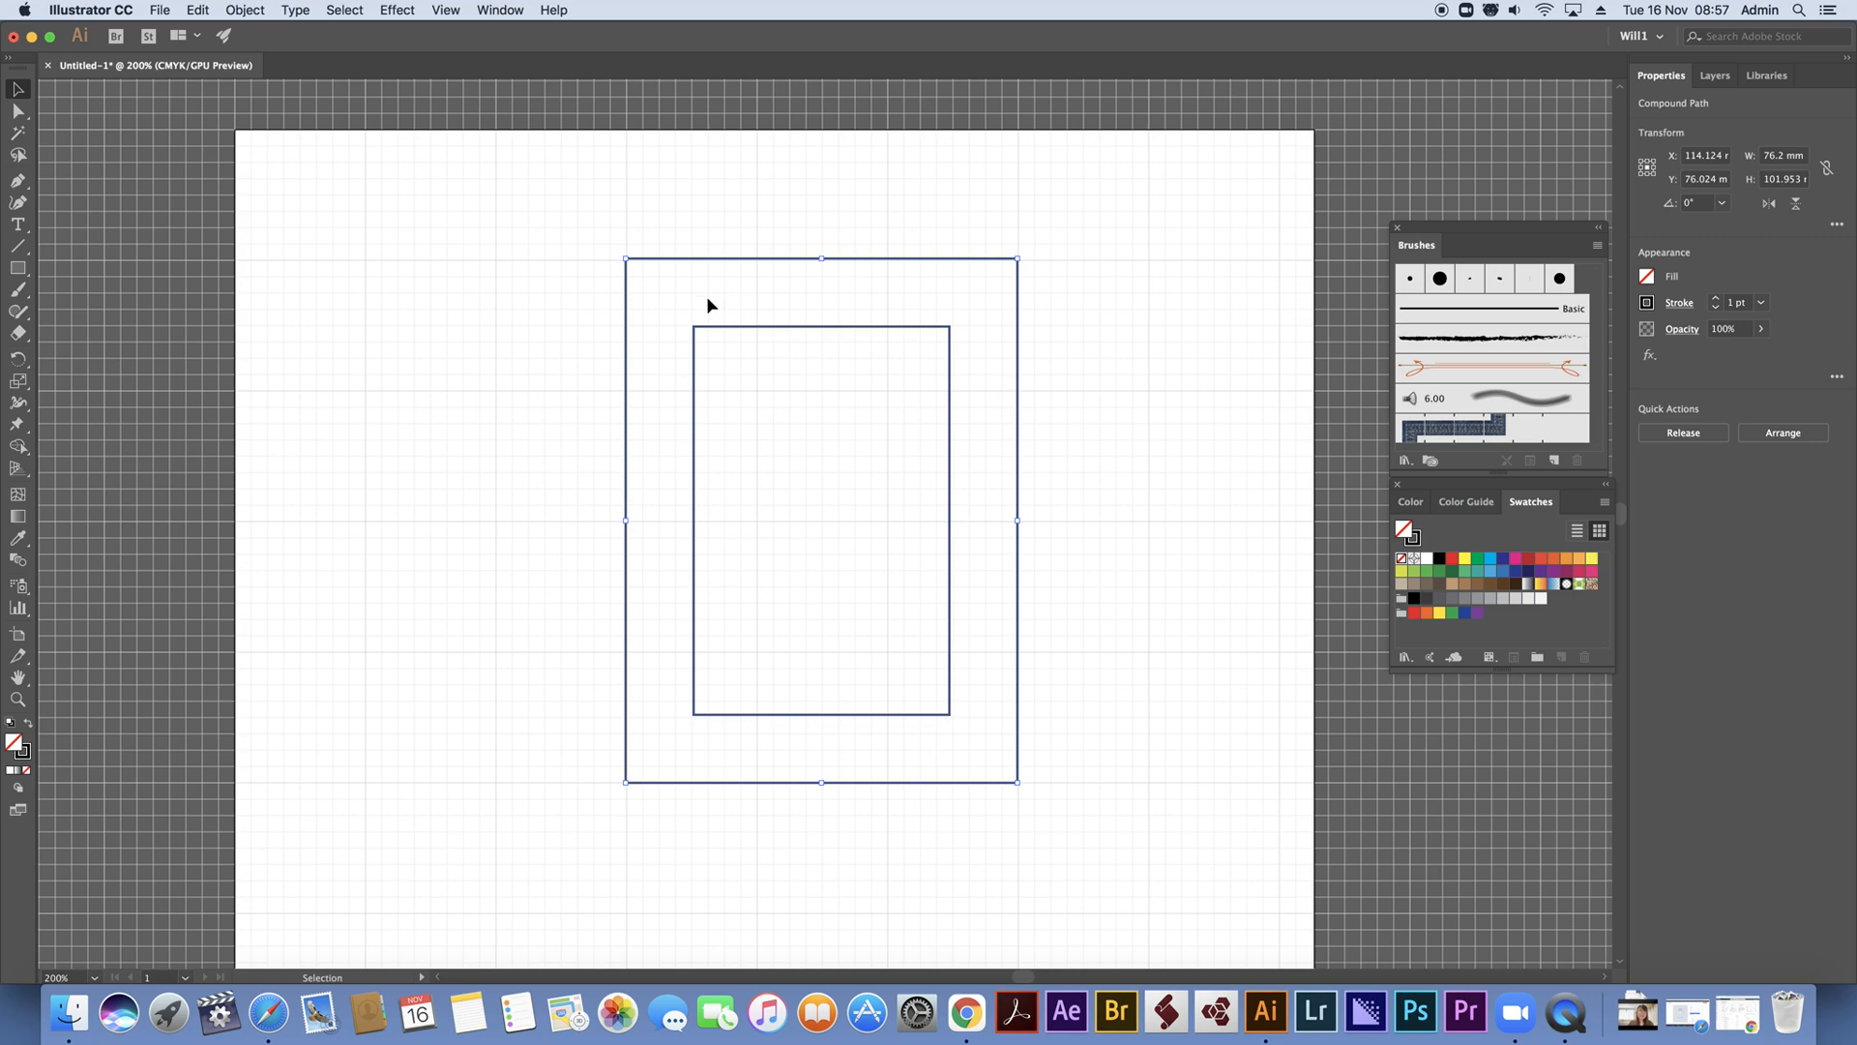
Round all inner and outer corners of the united frame together
left_click(18, 112)
left_click_drag(707, 340, 822, 434)
left_click(20, 92)
left_click(391, 186)
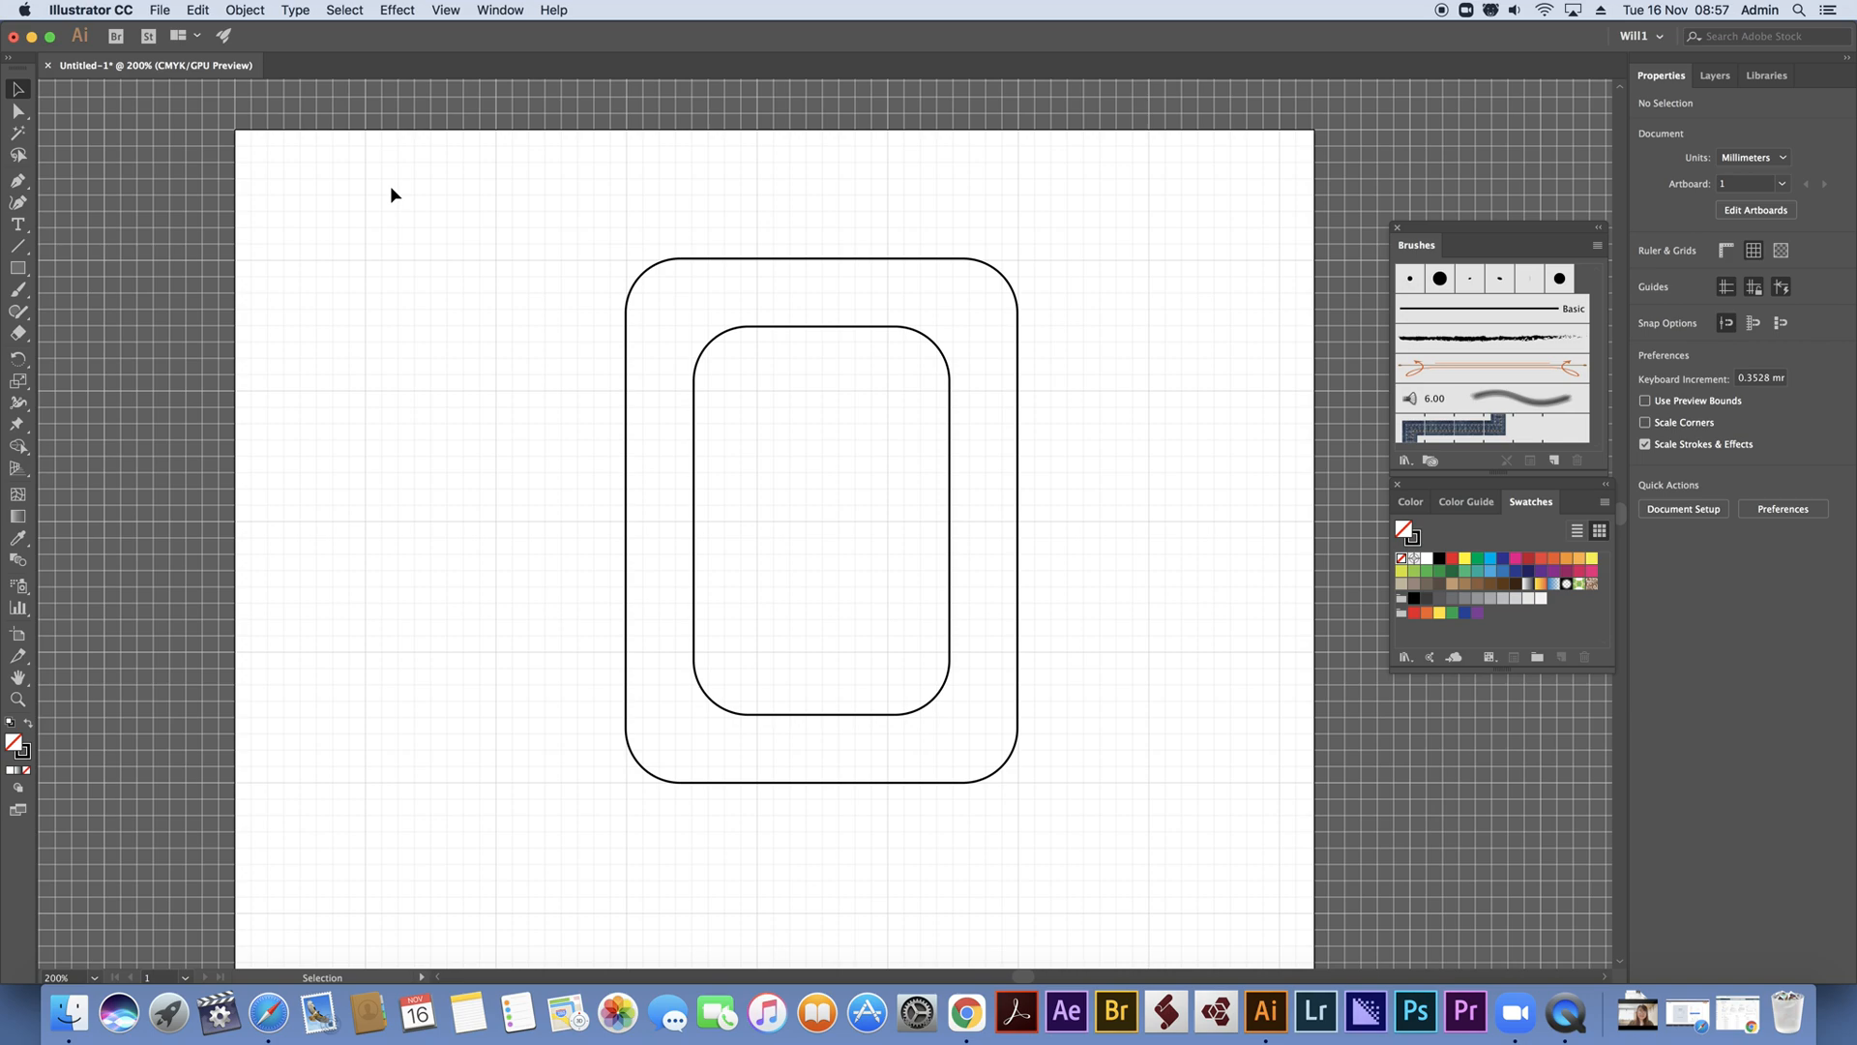
Replace the frame with a rounded rectangle about 51 mm by 76.6 mm, its corners rounded fully into a pill shape
left_click_drag(617, 290, 1142, 931)
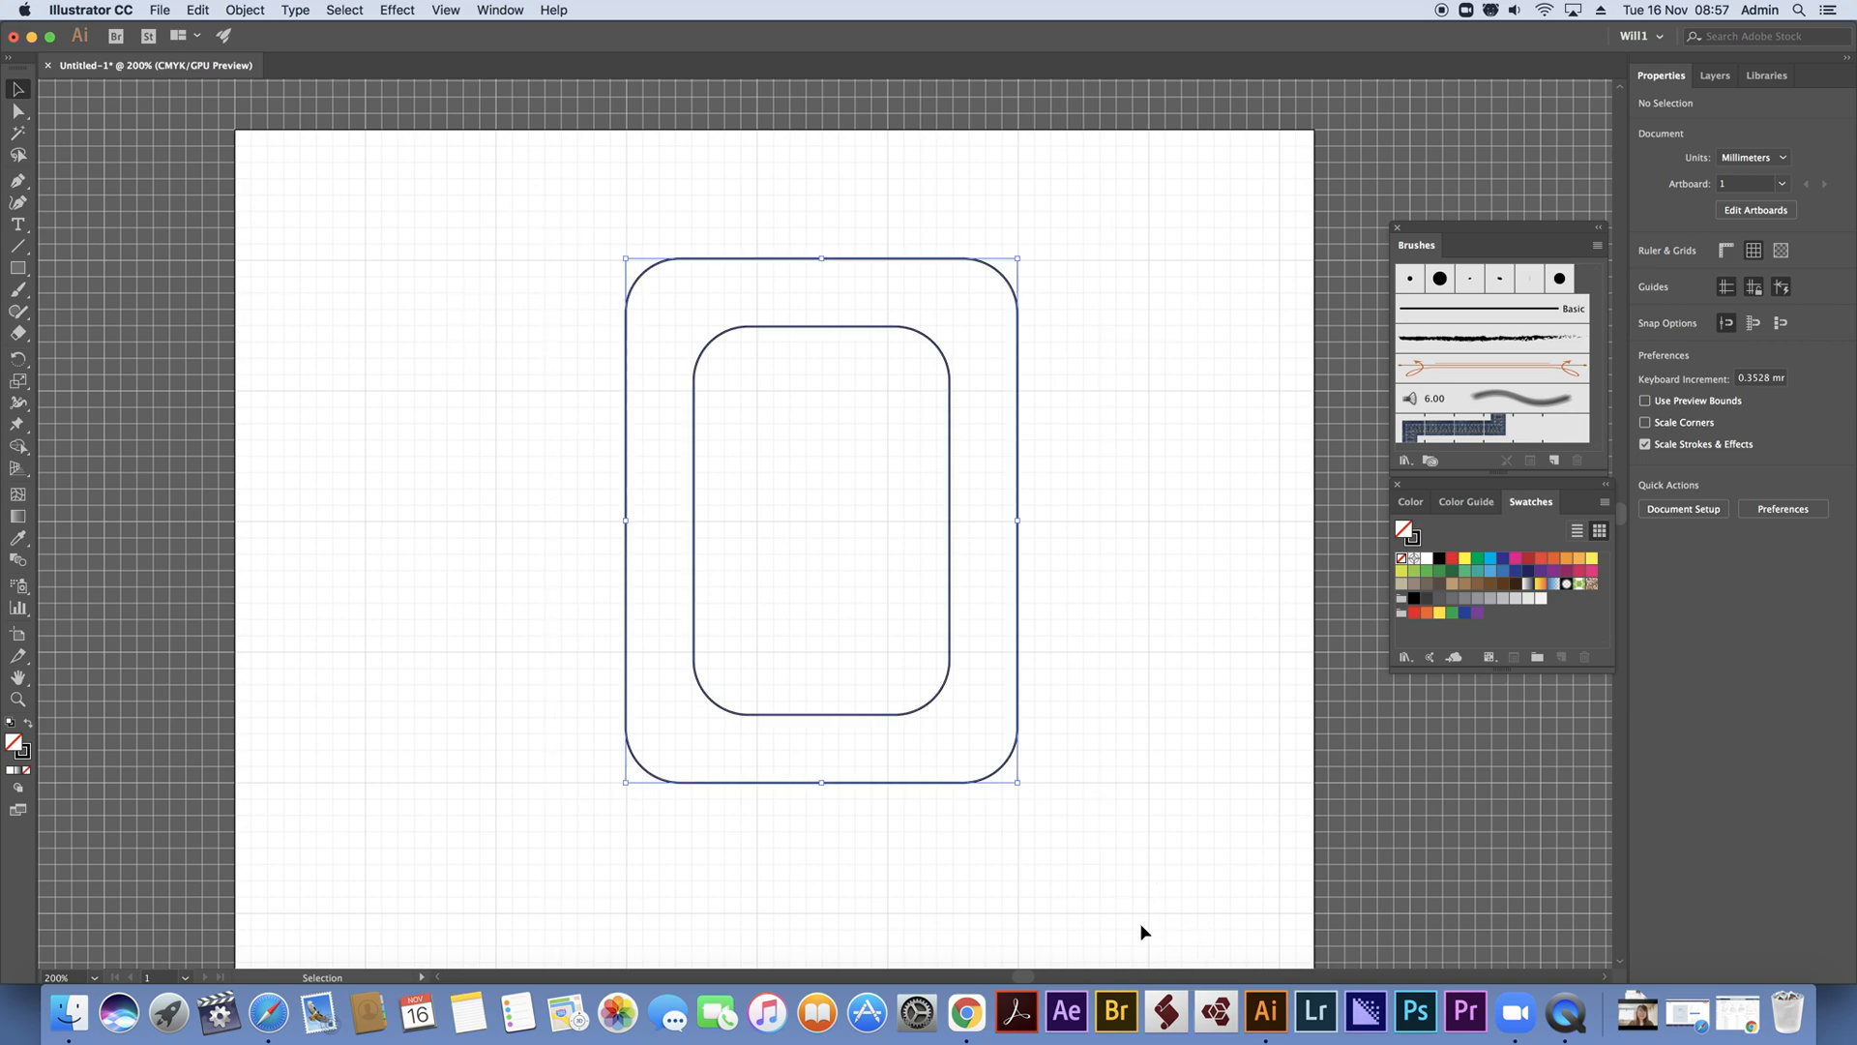
key("Delete")
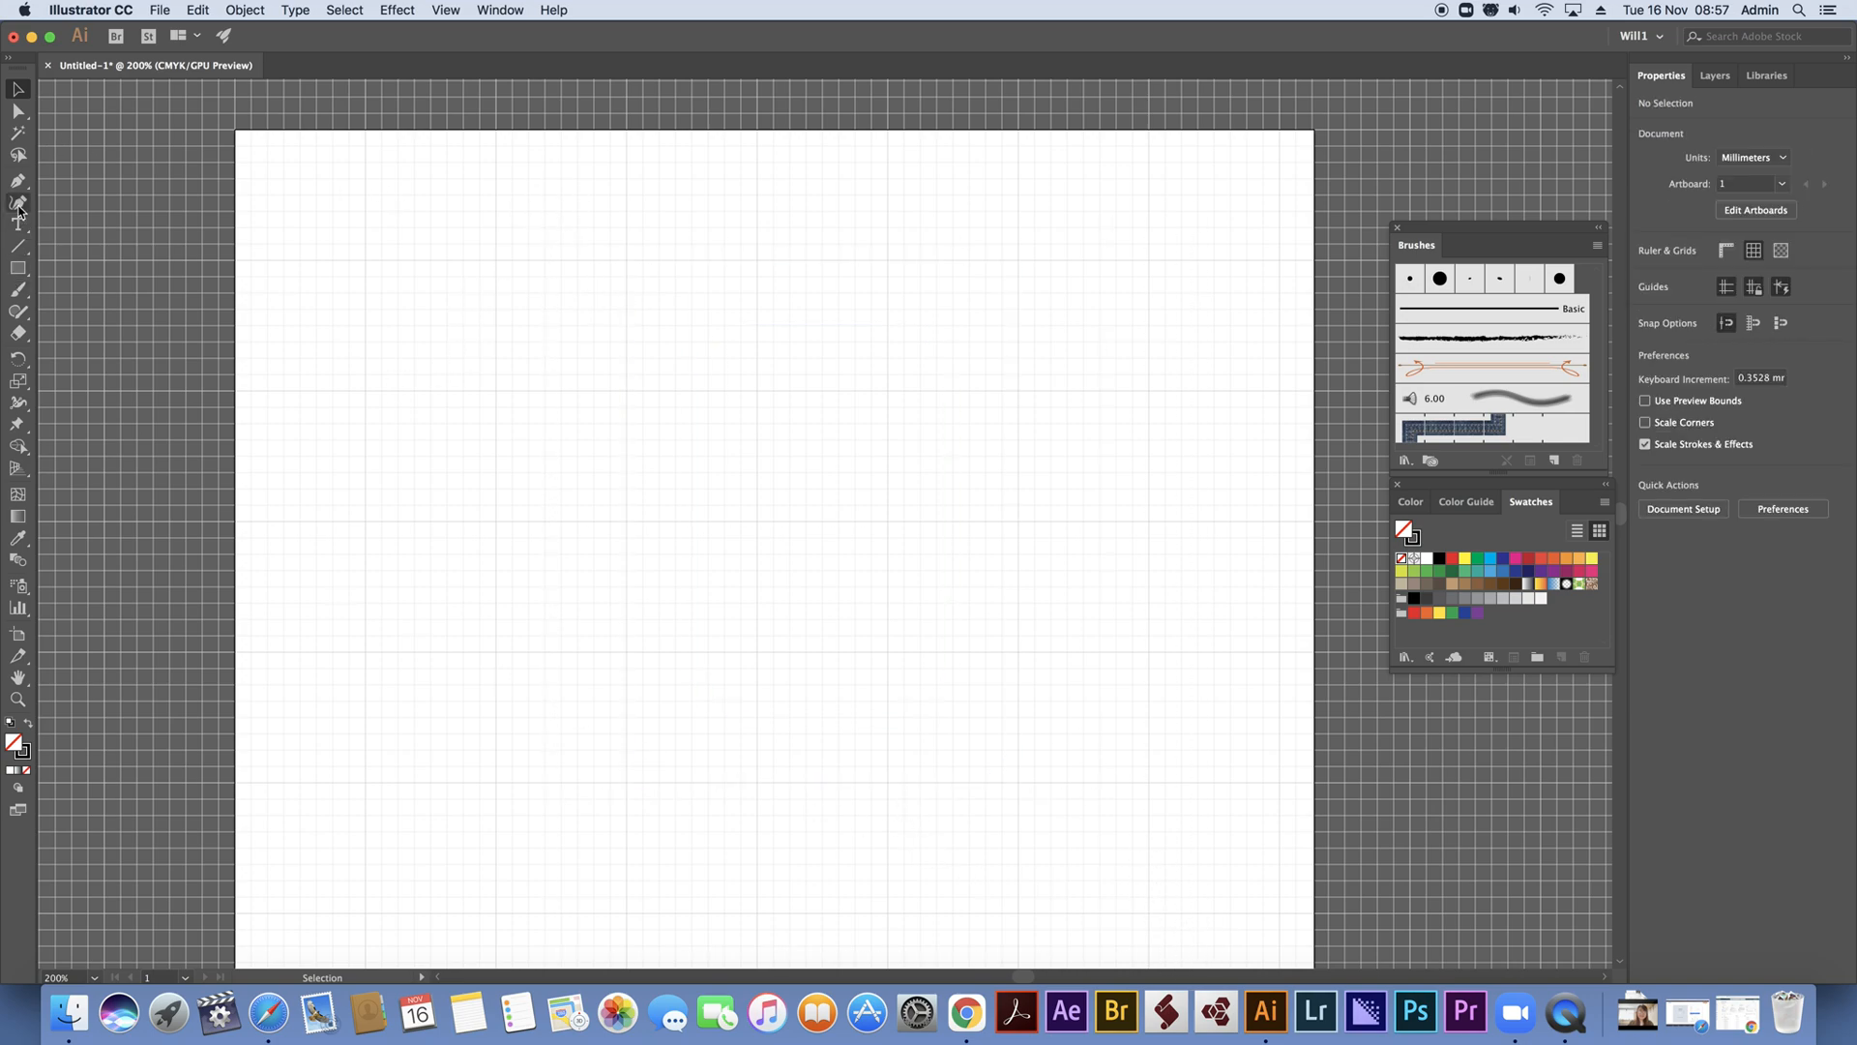
left_click(20, 272)
left_click_drag(20, 274, 107, 300)
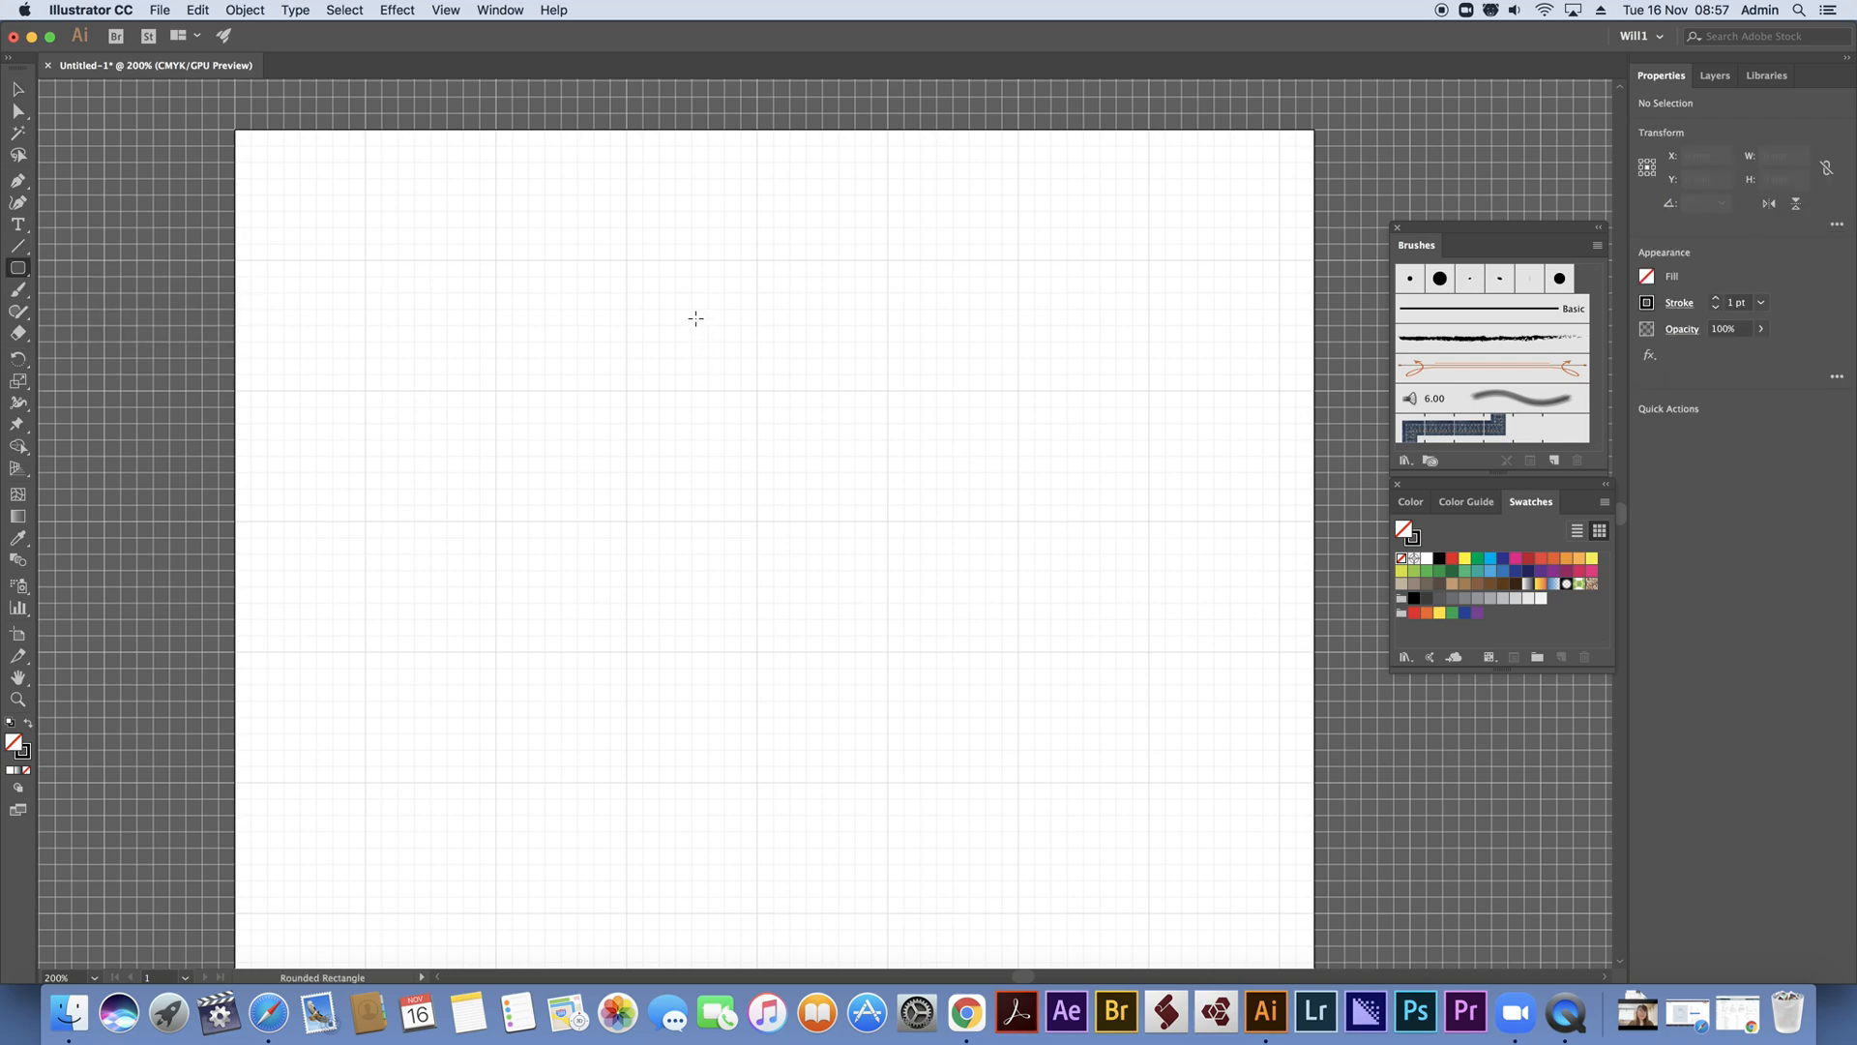
left_click_drag(626, 259, 888, 653)
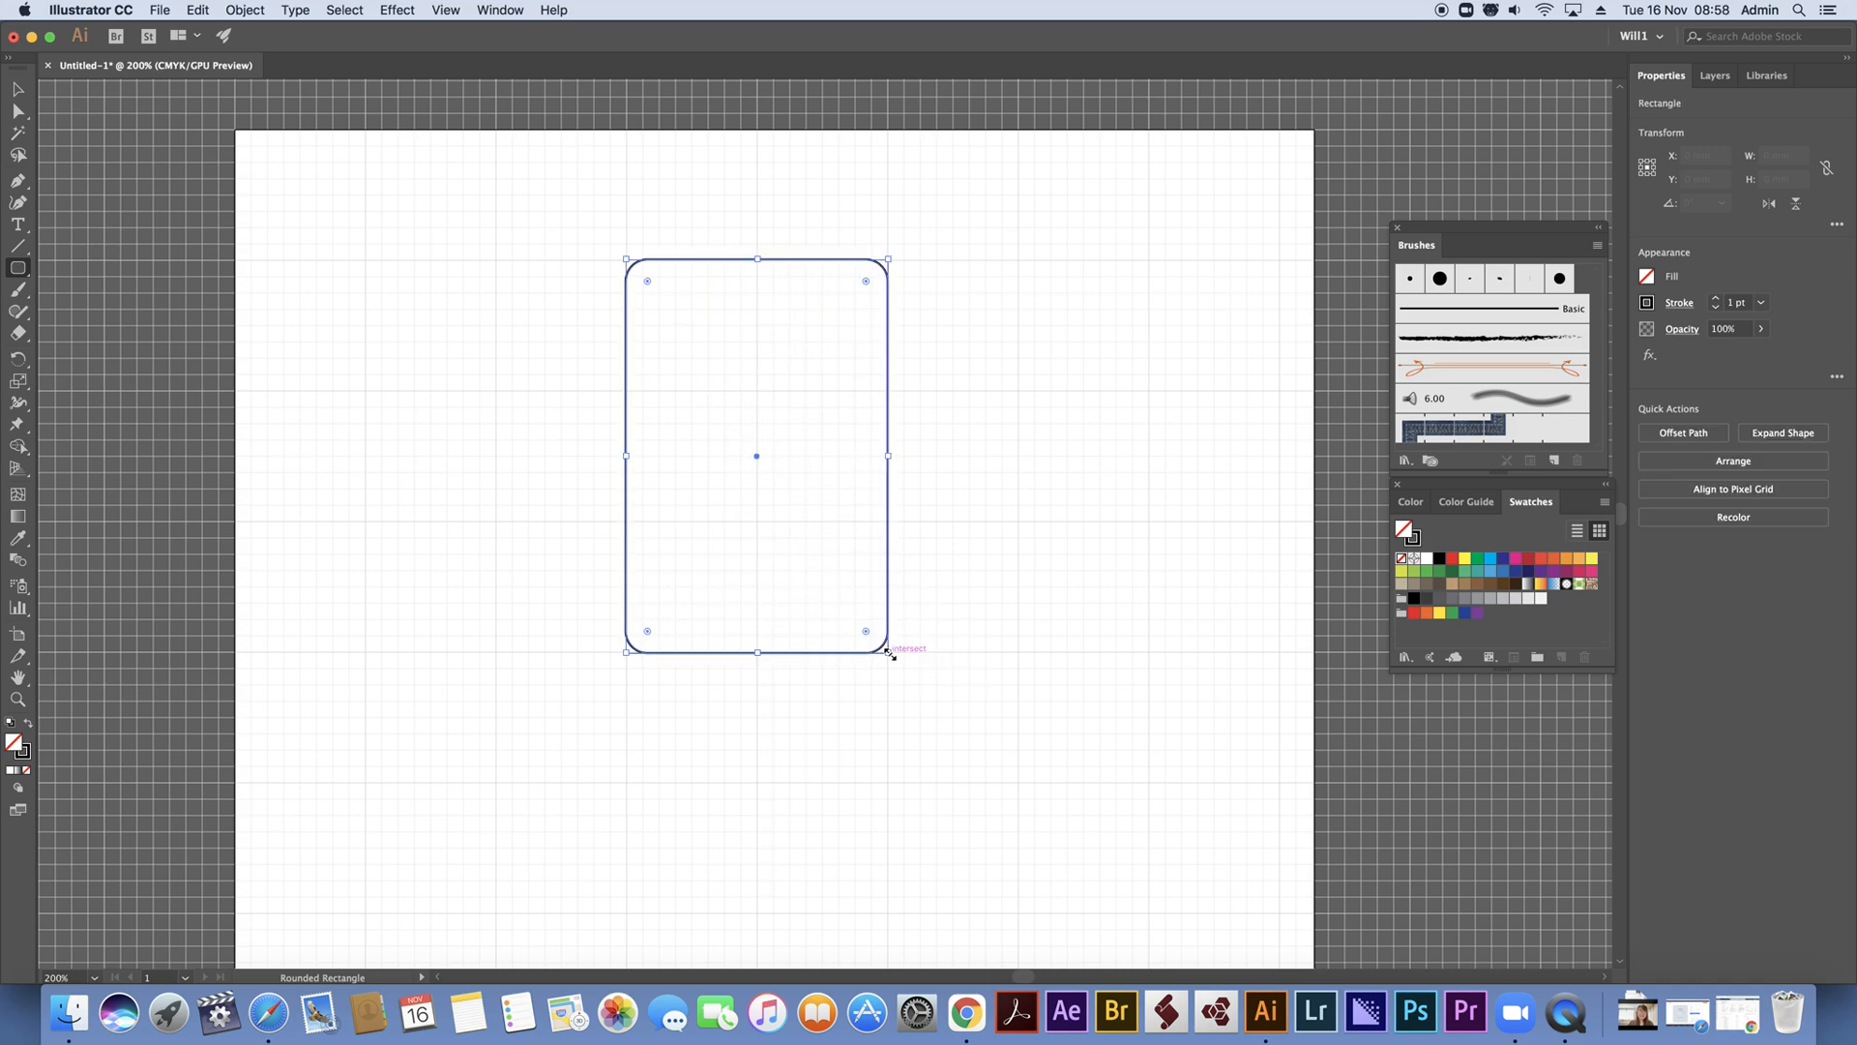
left_click_drag(647, 279, 767, 399)
left_click(17, 89)
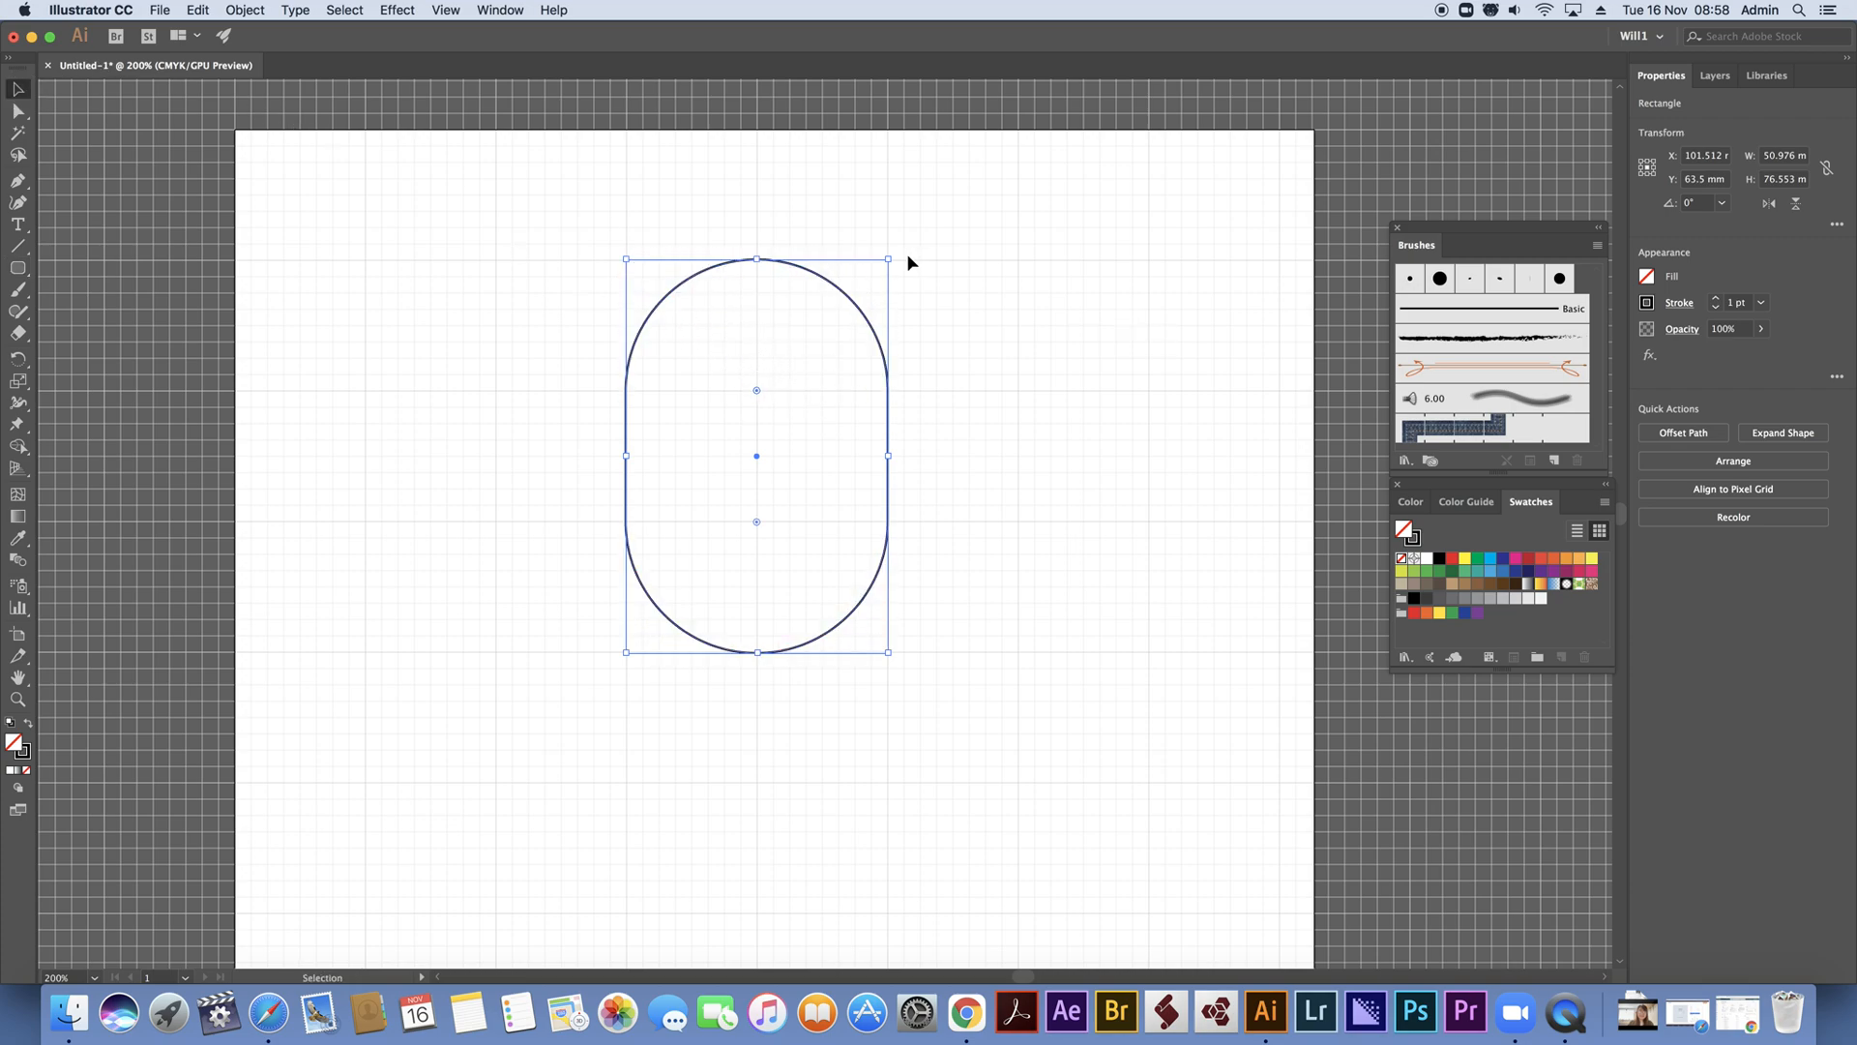
Copy and paste the pill shape, placing the duplicate directly on top of the original
key("super+c")
key("super+shift+a")
key("super+v")
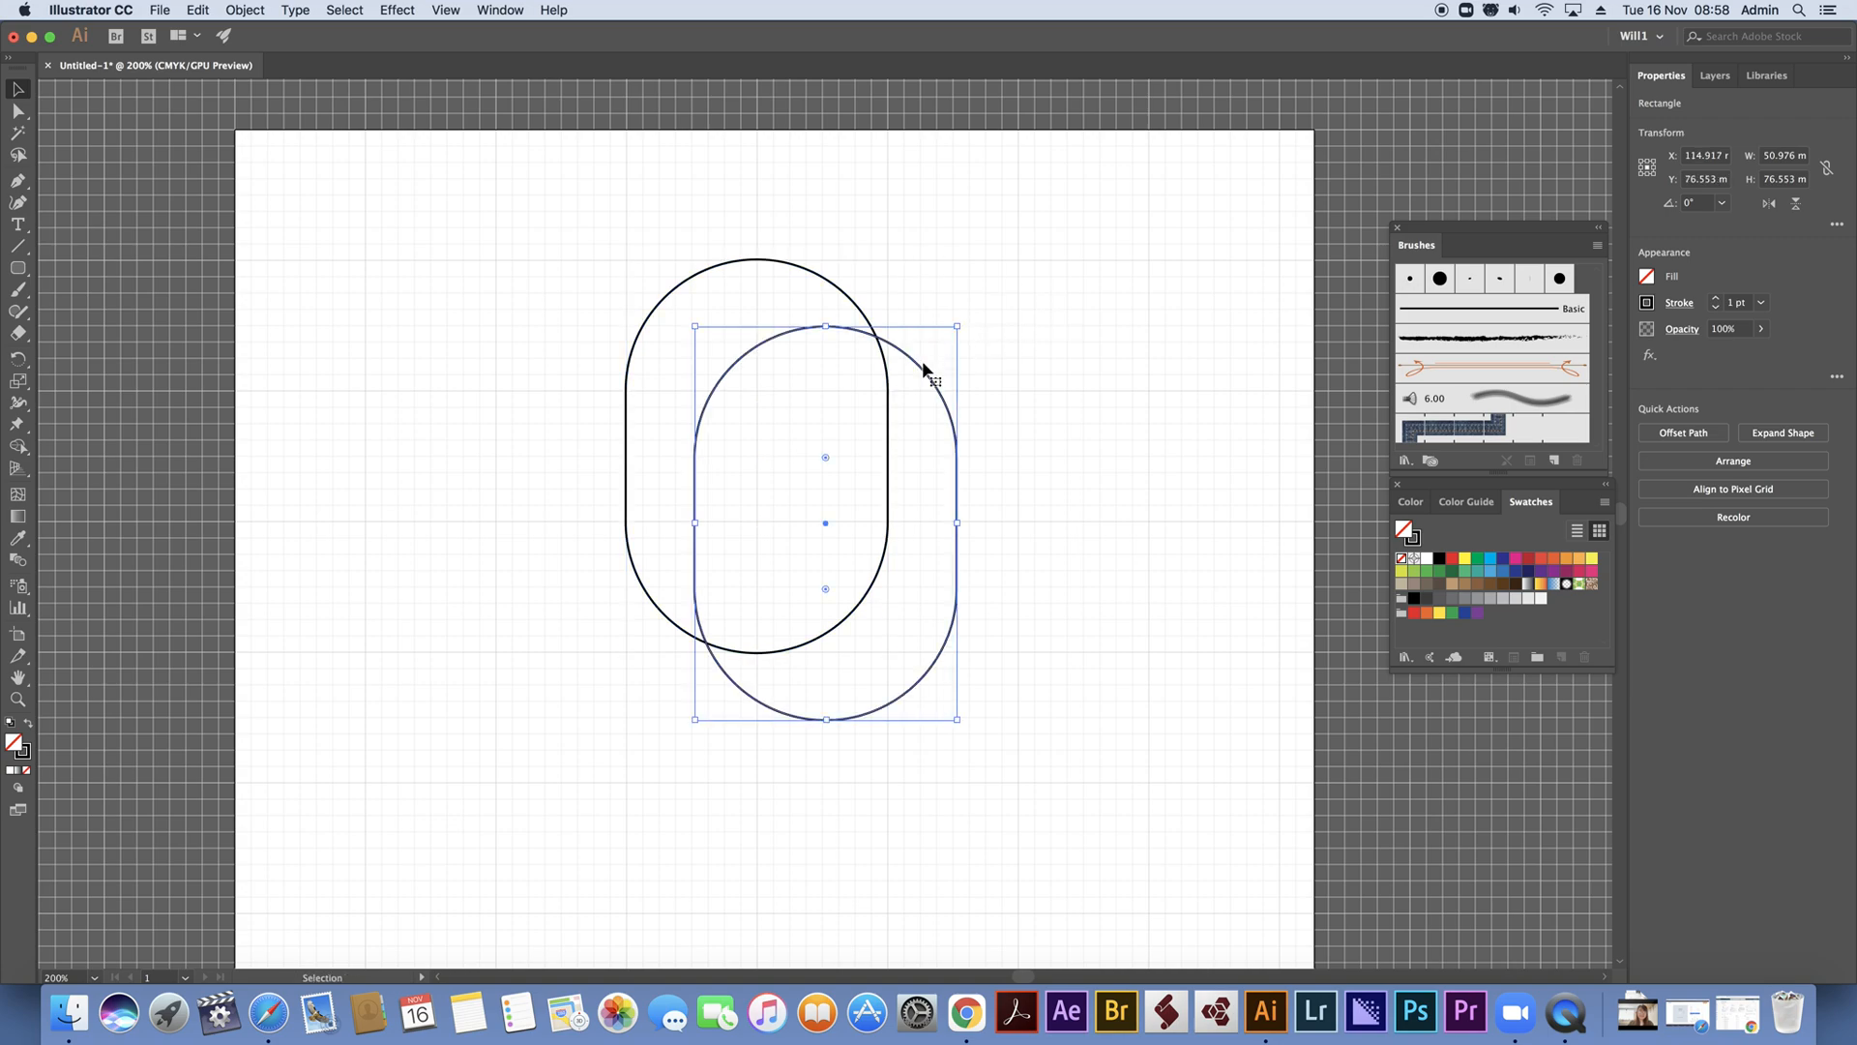
mouse_move(918, 368)
left_mouse_down()
mouse_move(849, 302)
mouse_move(879, 261)
mouse_move(859, 307)
mouse_move(830, 308)
mouse_move(871, 219)
left_mouse_up()
Try to scale the stacked duplicate from its upper-right corner
key("super+z")
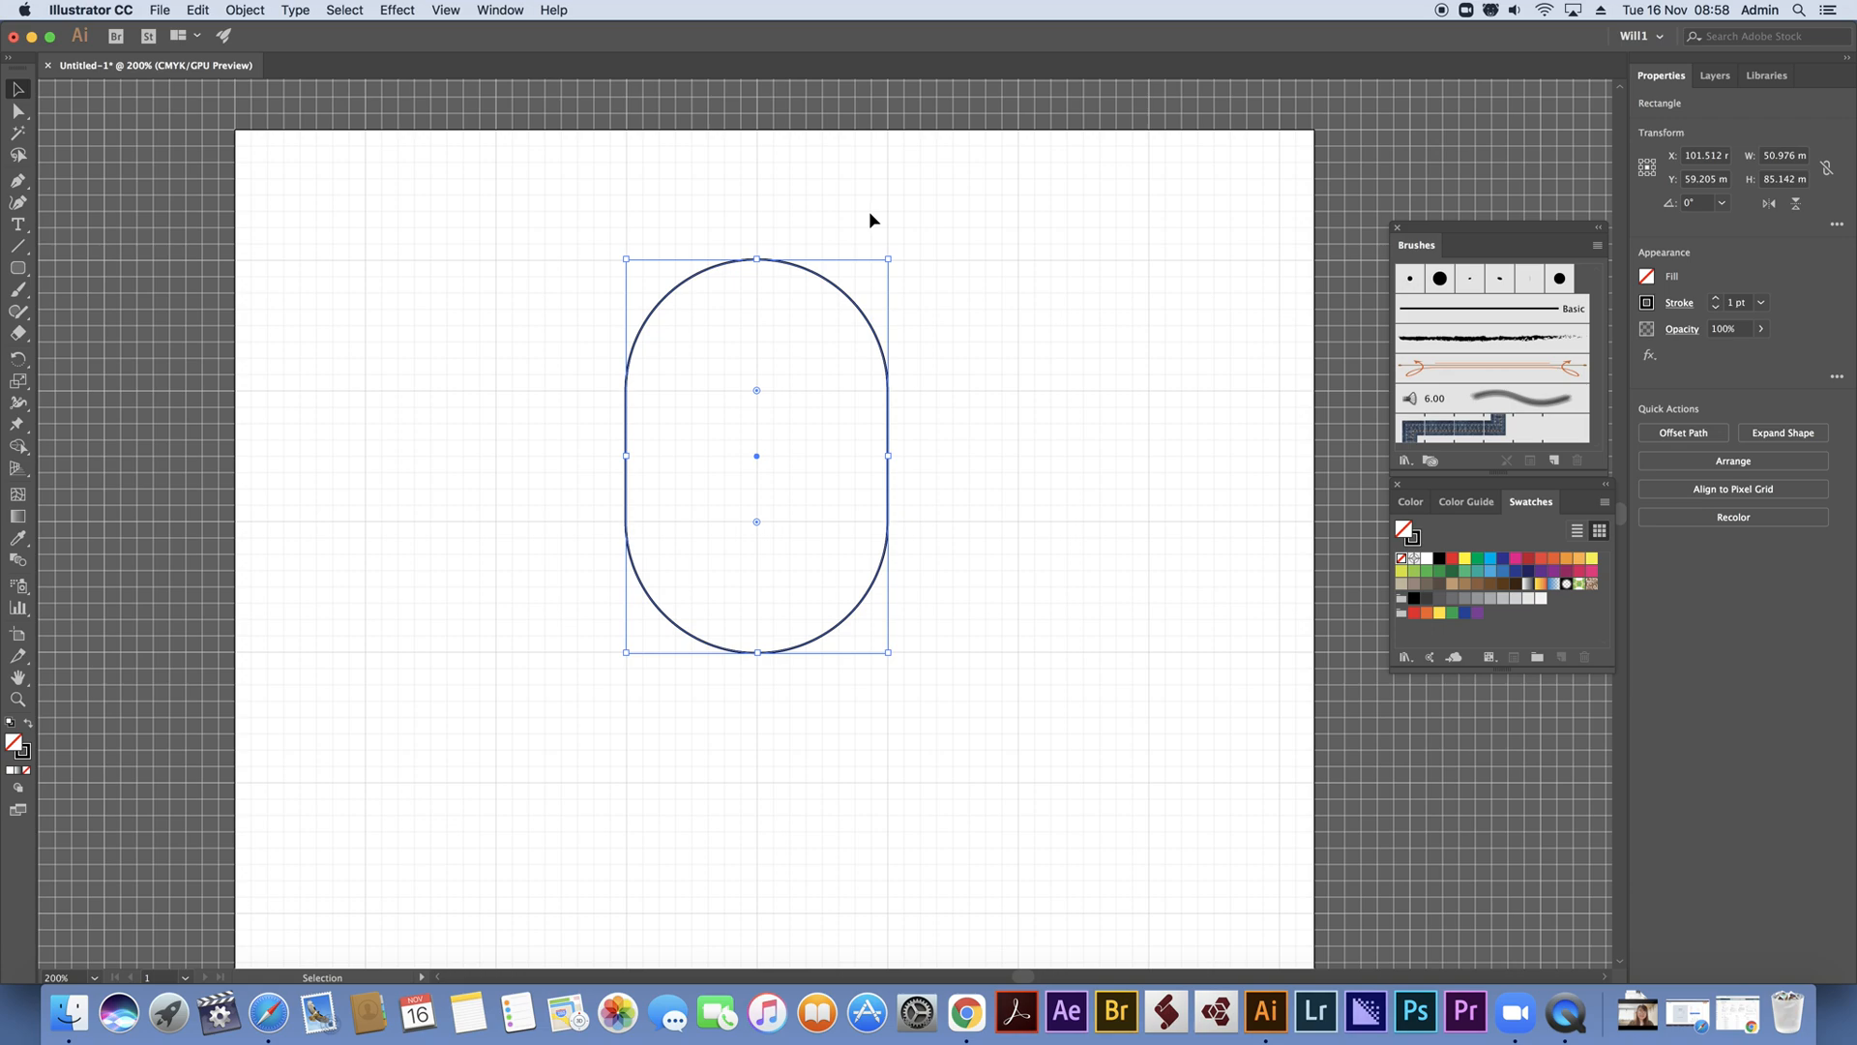
key("shift")
left_click_drag(888, 257, 866, 267)
key("super+z")
mouse_move(889, 257)
left_mouse_down()
mouse_move(838, 290)
mouse_move(880, 250)
left_mouse_up()
left_click(873, 315)
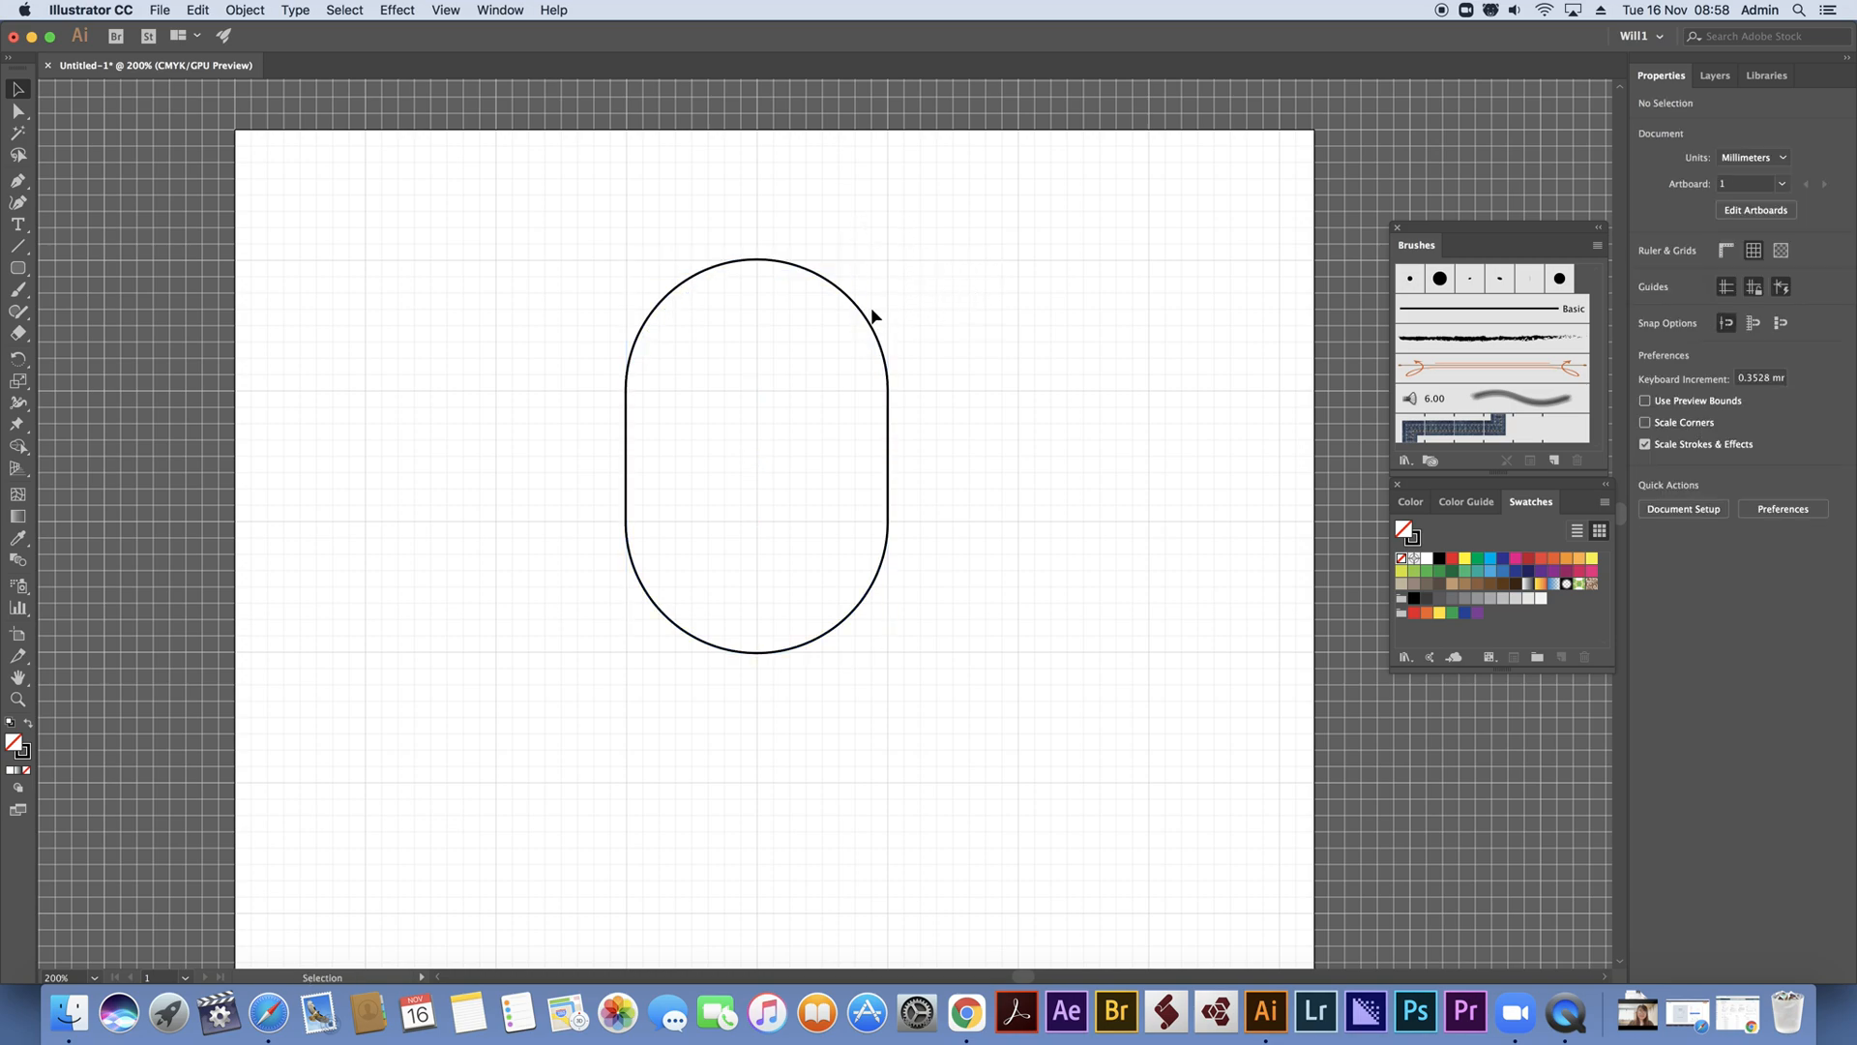
Move the duplicate pill to the right of the original and level with it, centred at about X 162.7 mm, Y 63.5 mm
left_click_drag(874, 315, 1197, 300)
left_click_drag(1218, 238, 1112, 238)
left_click(1055, 179)
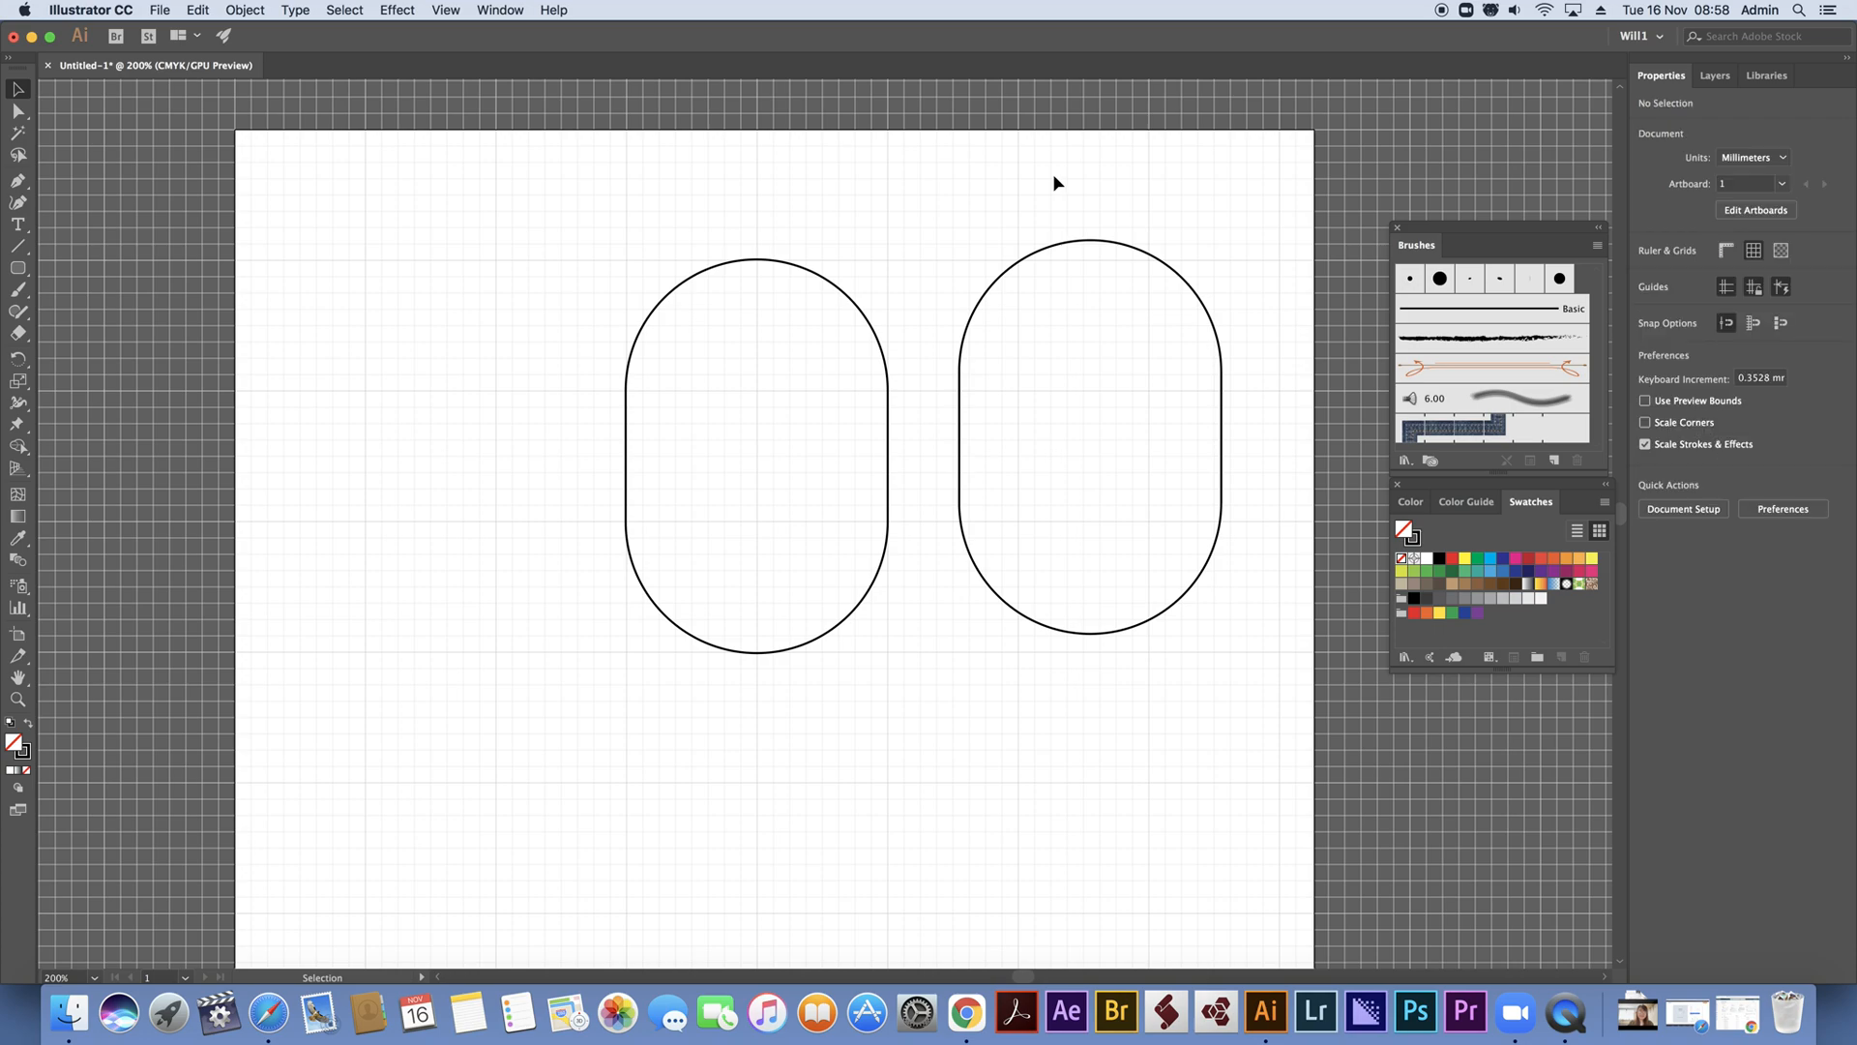
left_click(1147, 256)
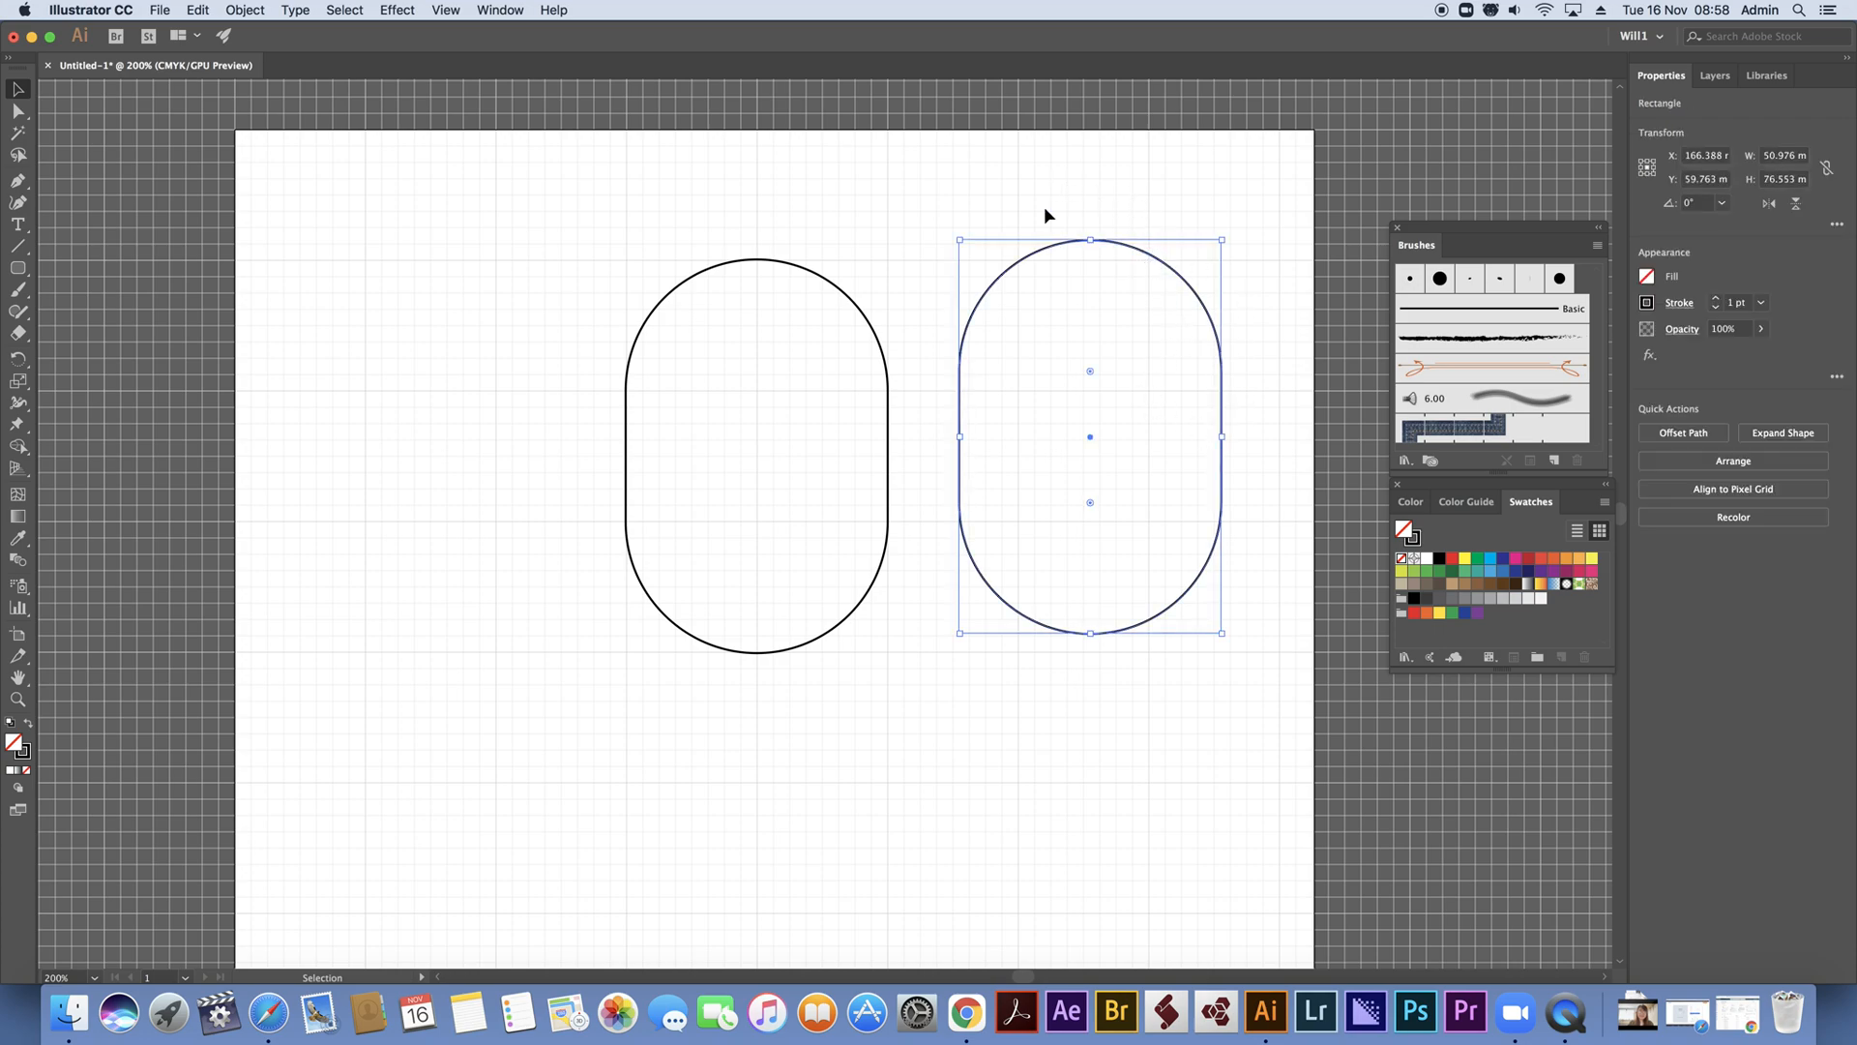
left_click(351, 198)
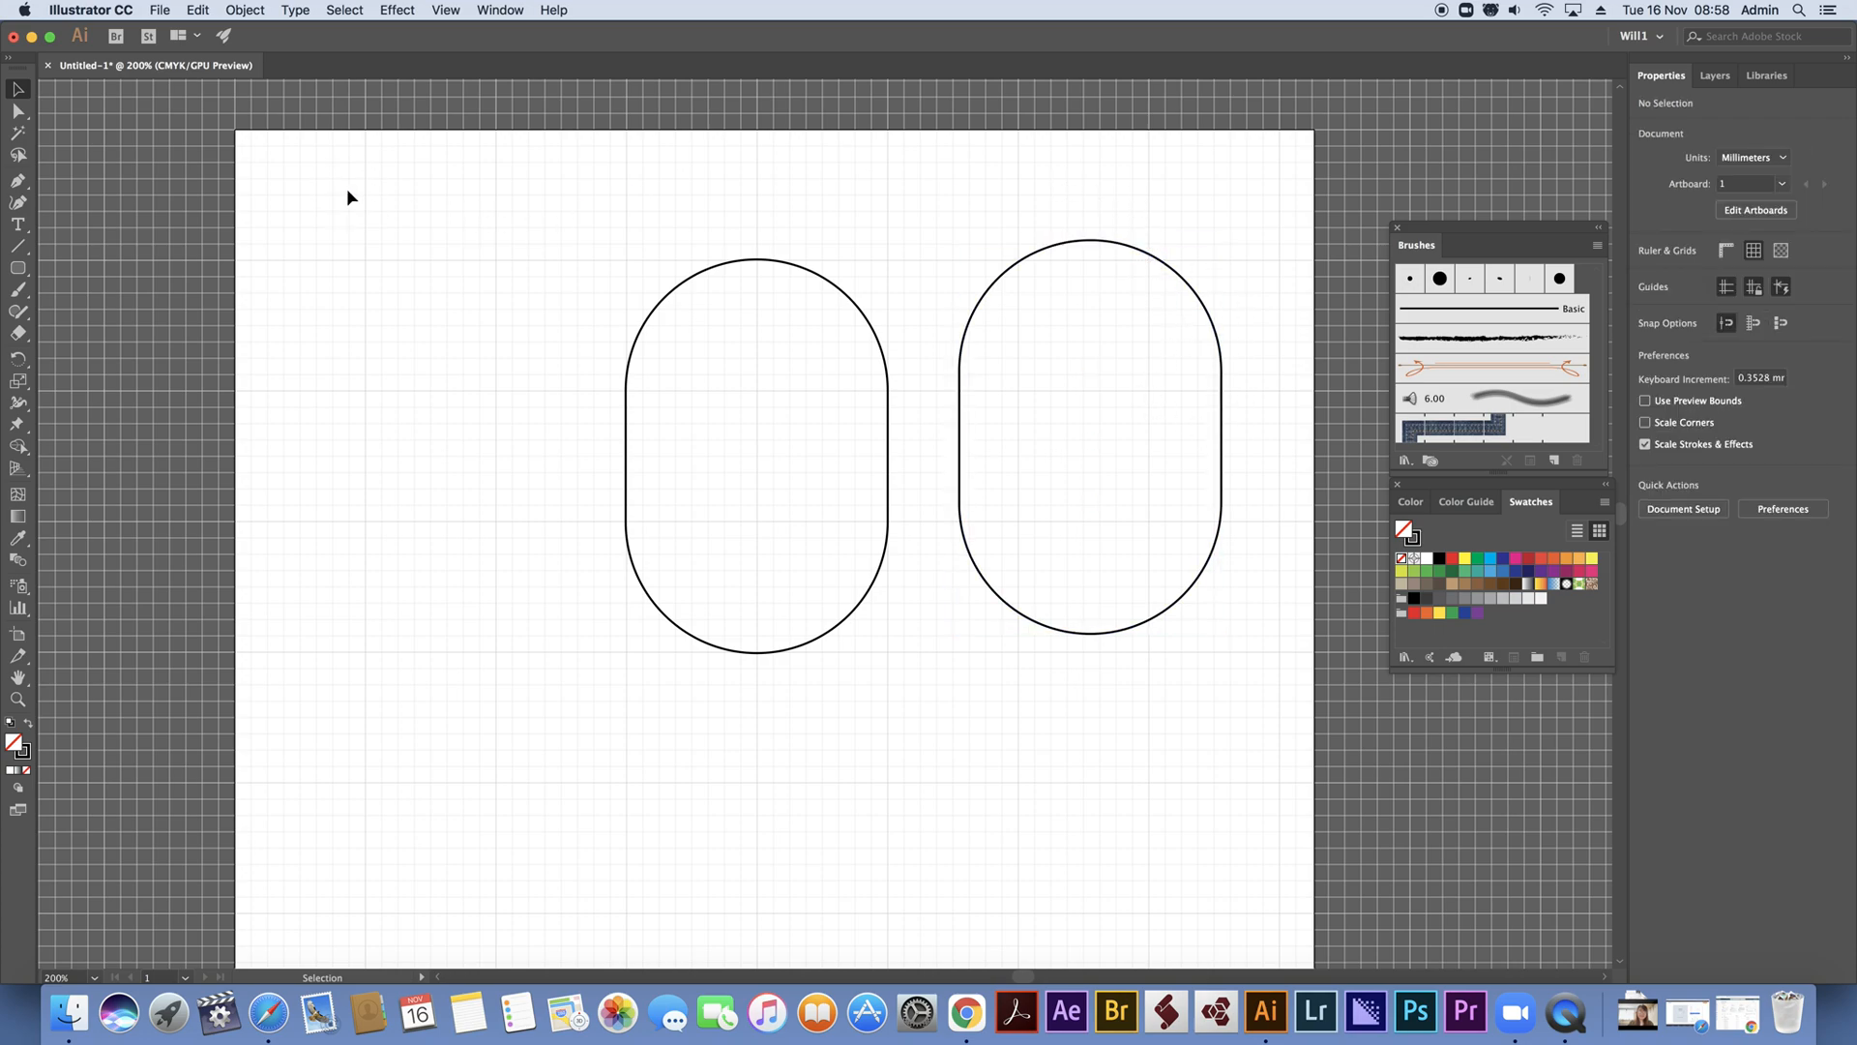
left_click(1202, 302)
mouse_move(1223, 239)
left_mouse_down()
mouse_move(1202, 257)
mouse_move(1211, 245)
left_mouse_up()
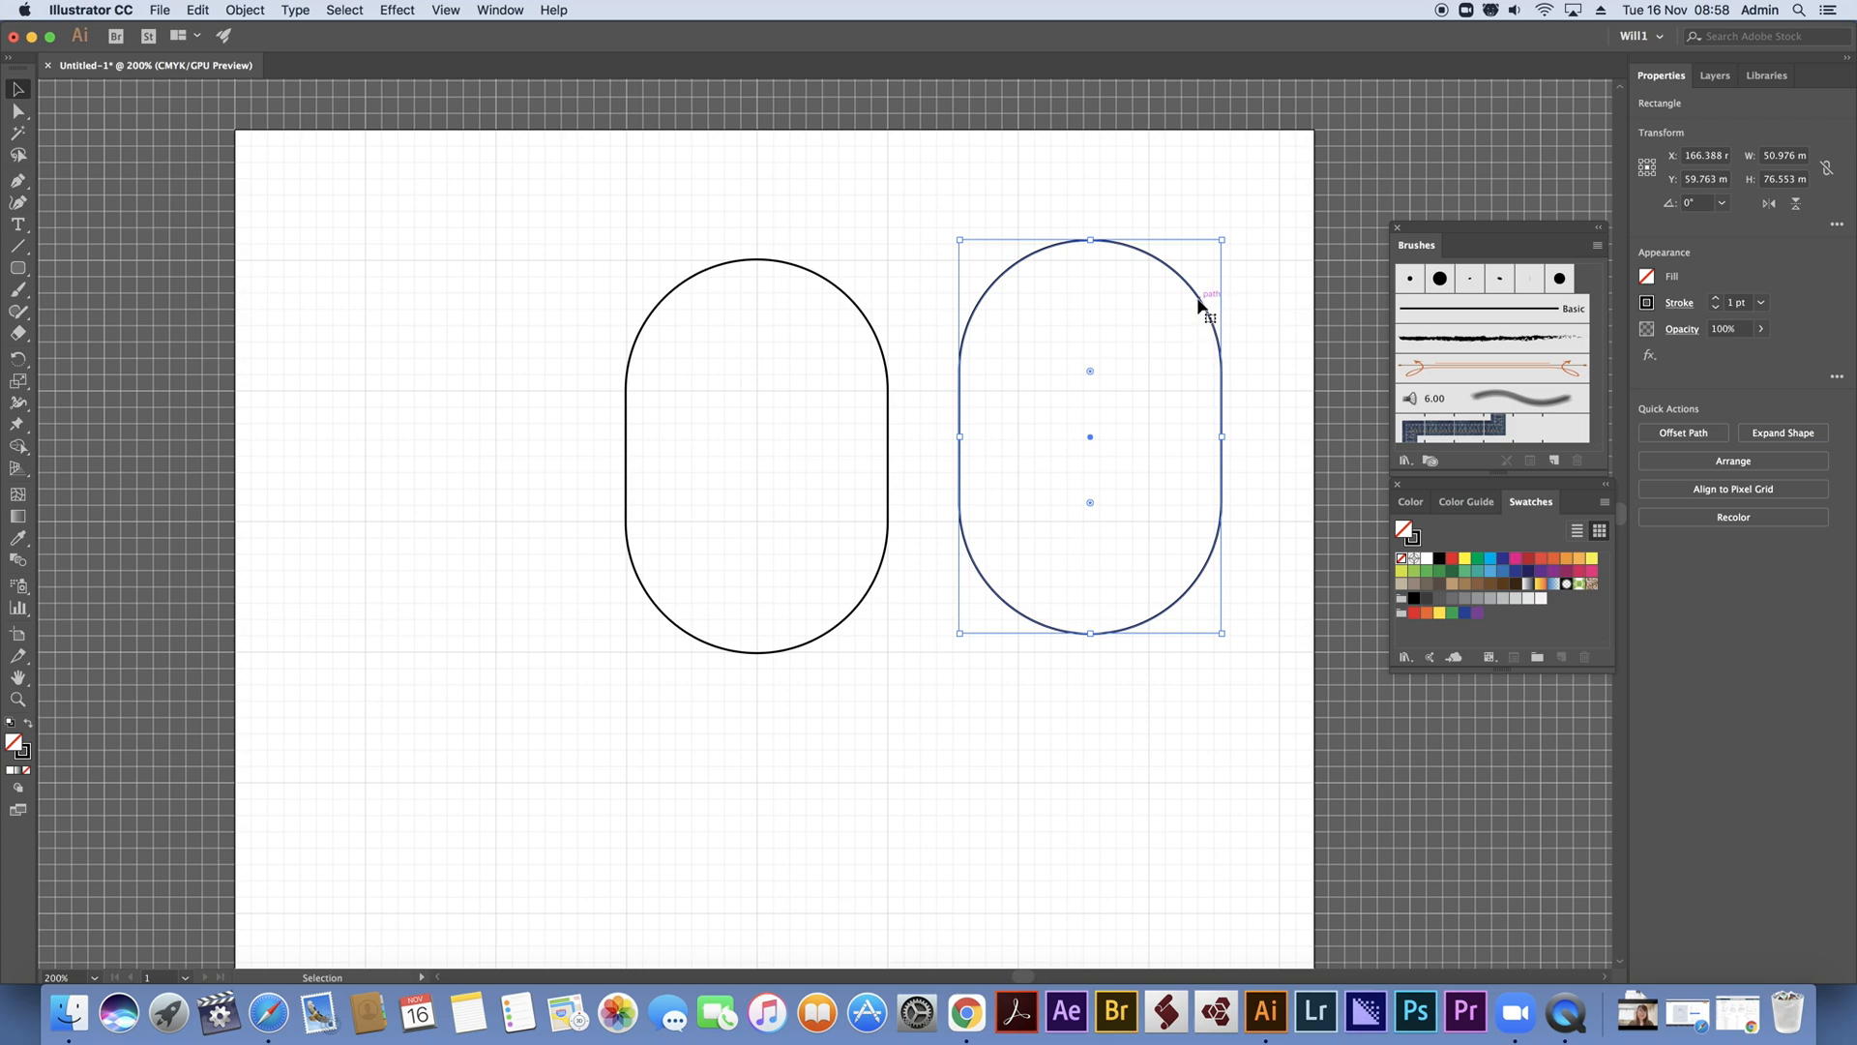
left_click_drag(1199, 305, 1181, 324)
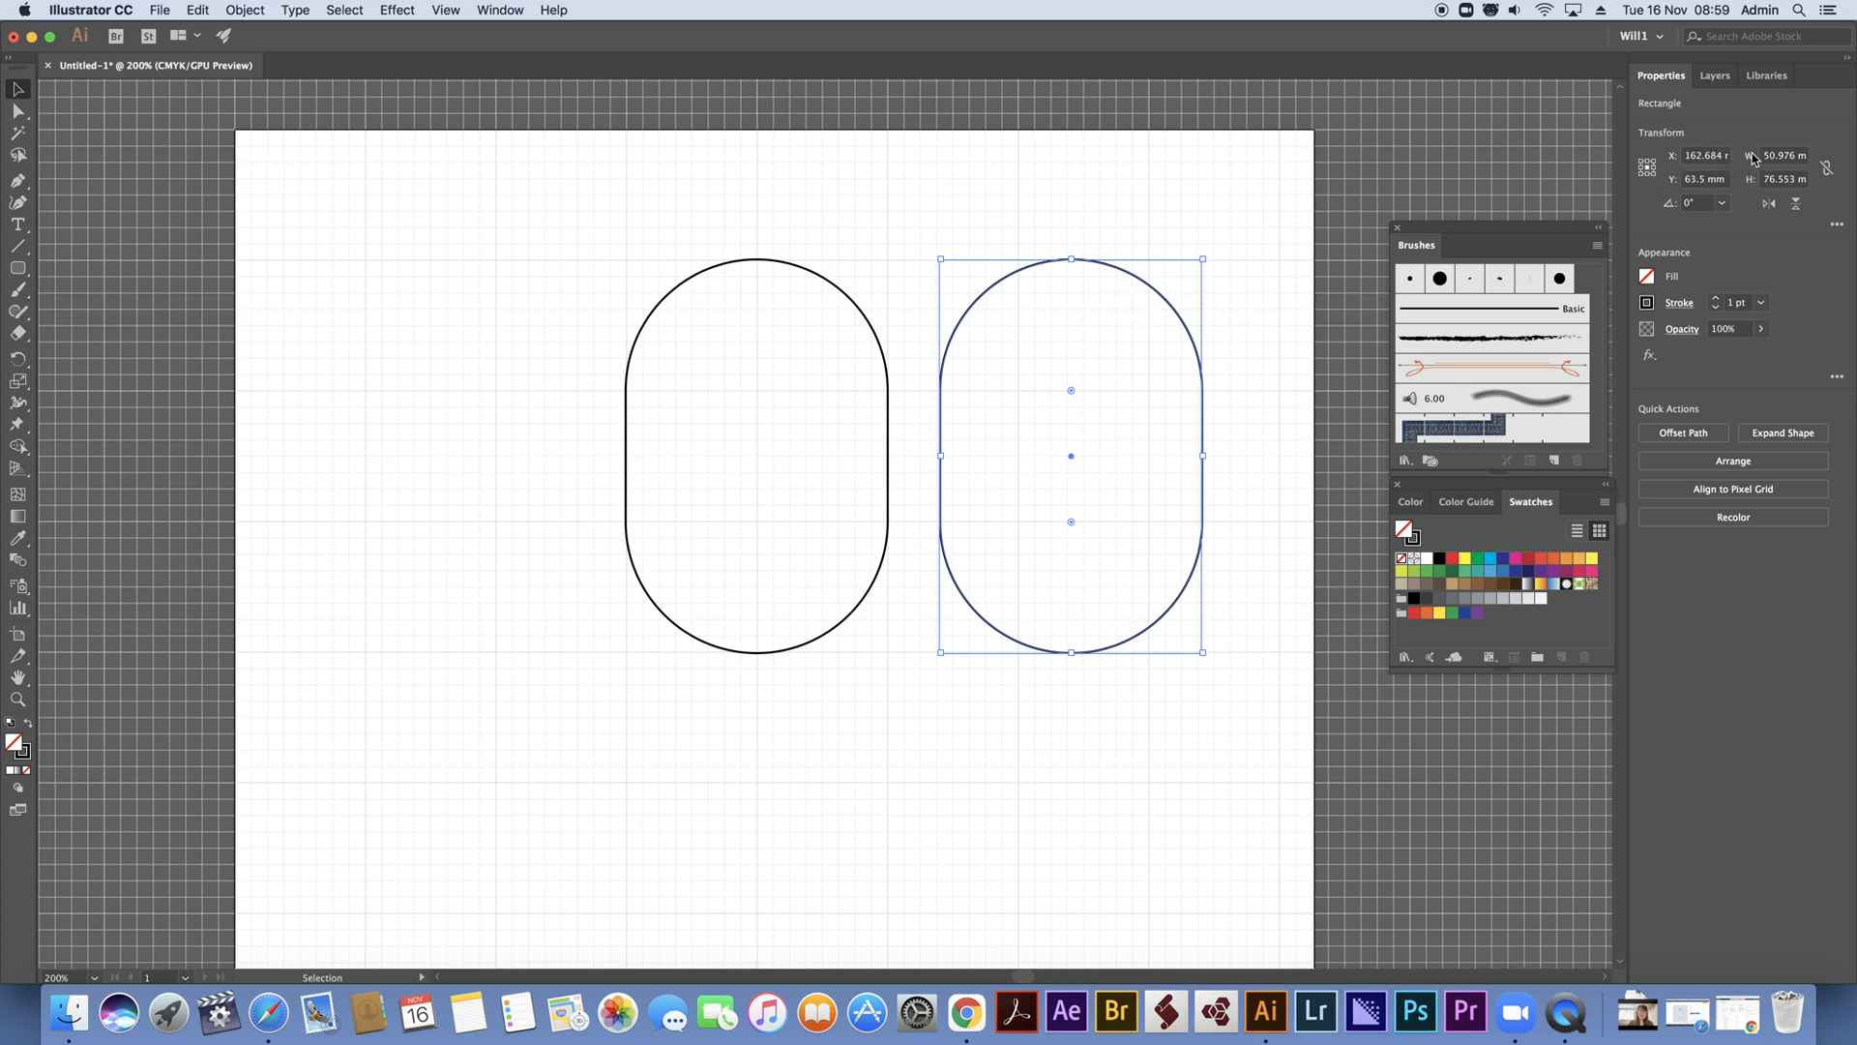
Link the duplicate's width and height and set its width to 40 mm
left_click(1826, 168)
left_click(1782, 156)
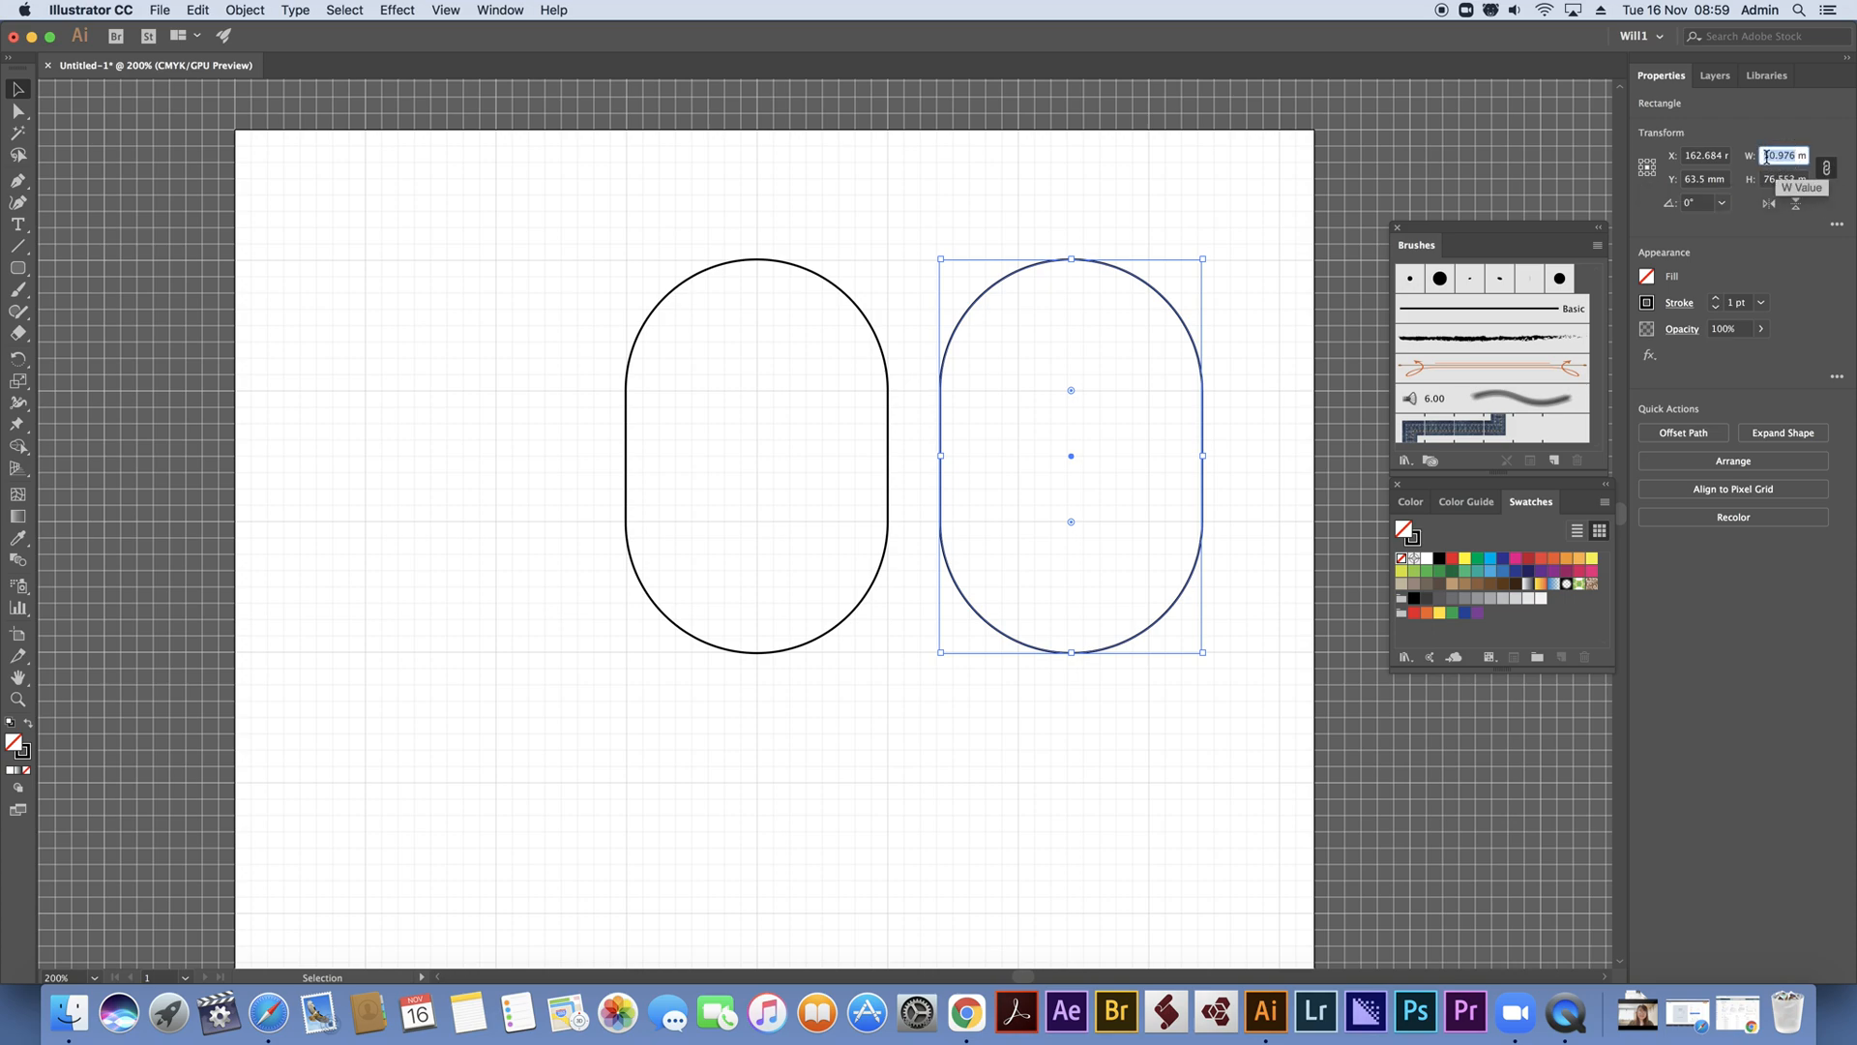
type("40")
key("Return")
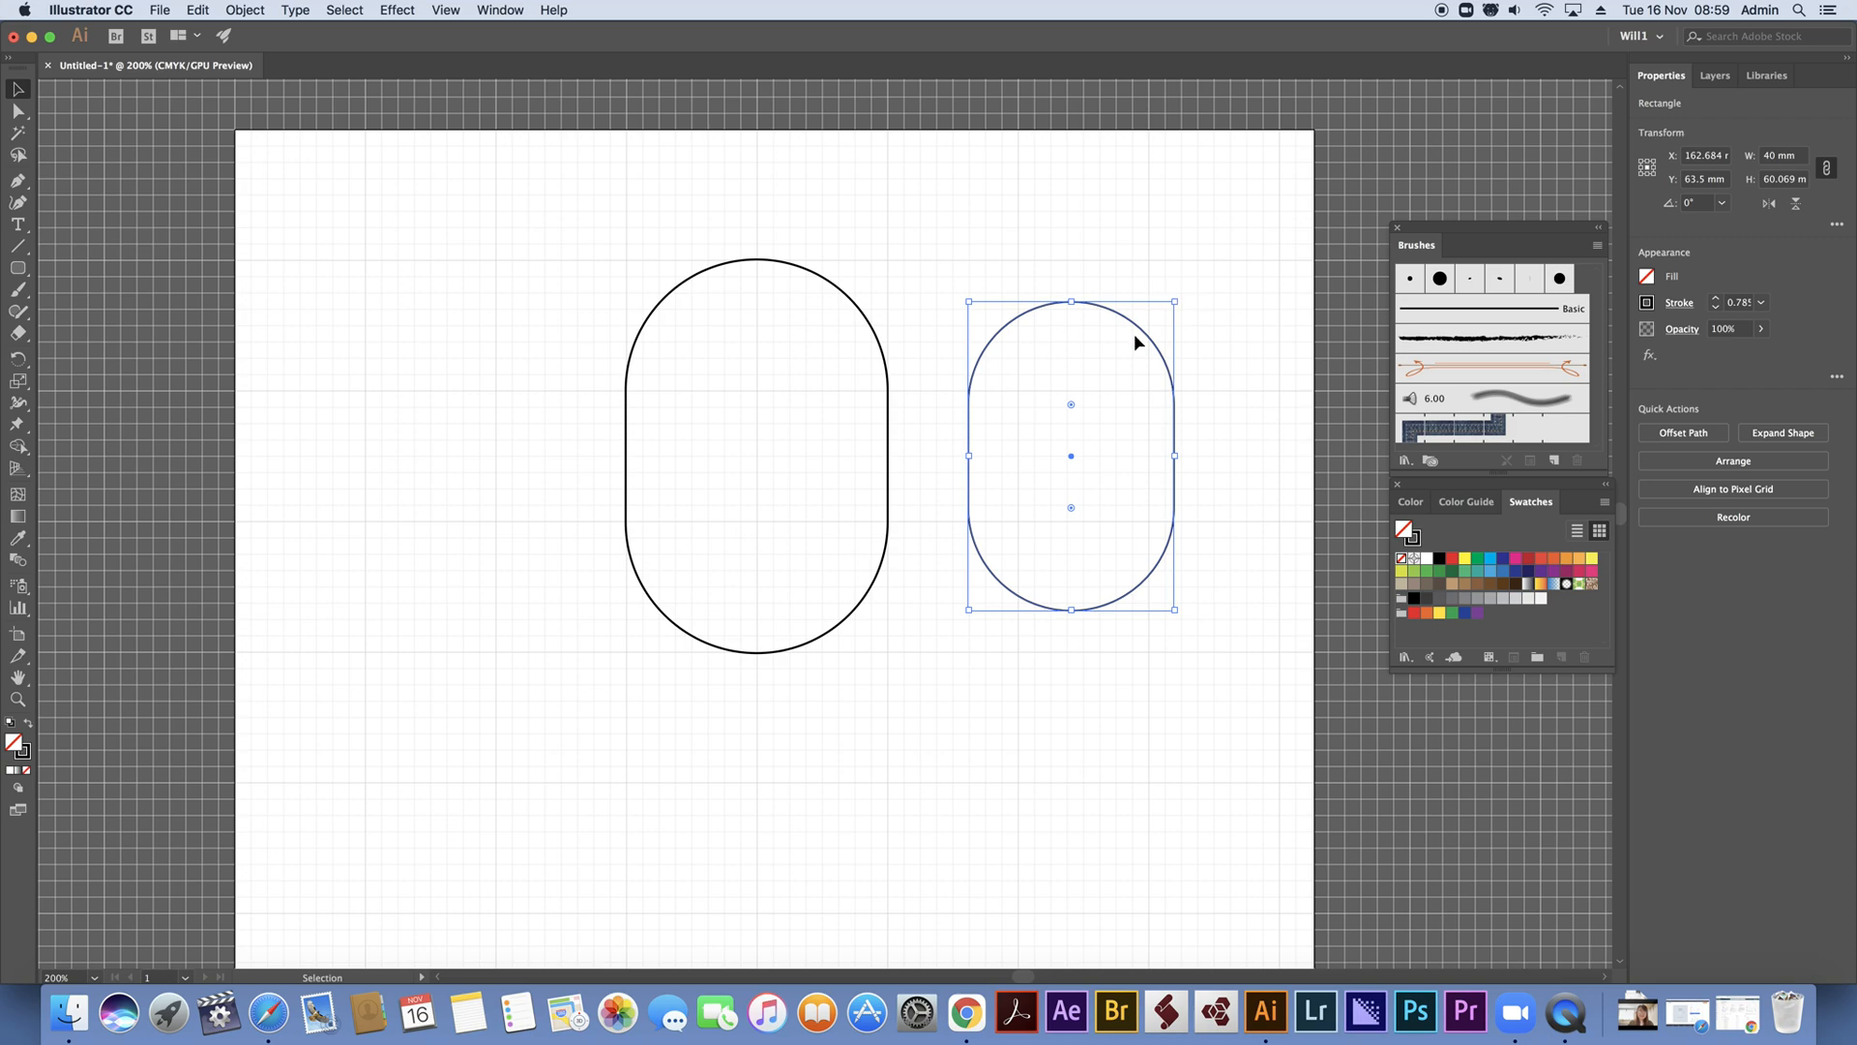
Centre the smaller pill inside the larger one
left_click_drag(1145, 338, 825, 337)
left_click(973, 270)
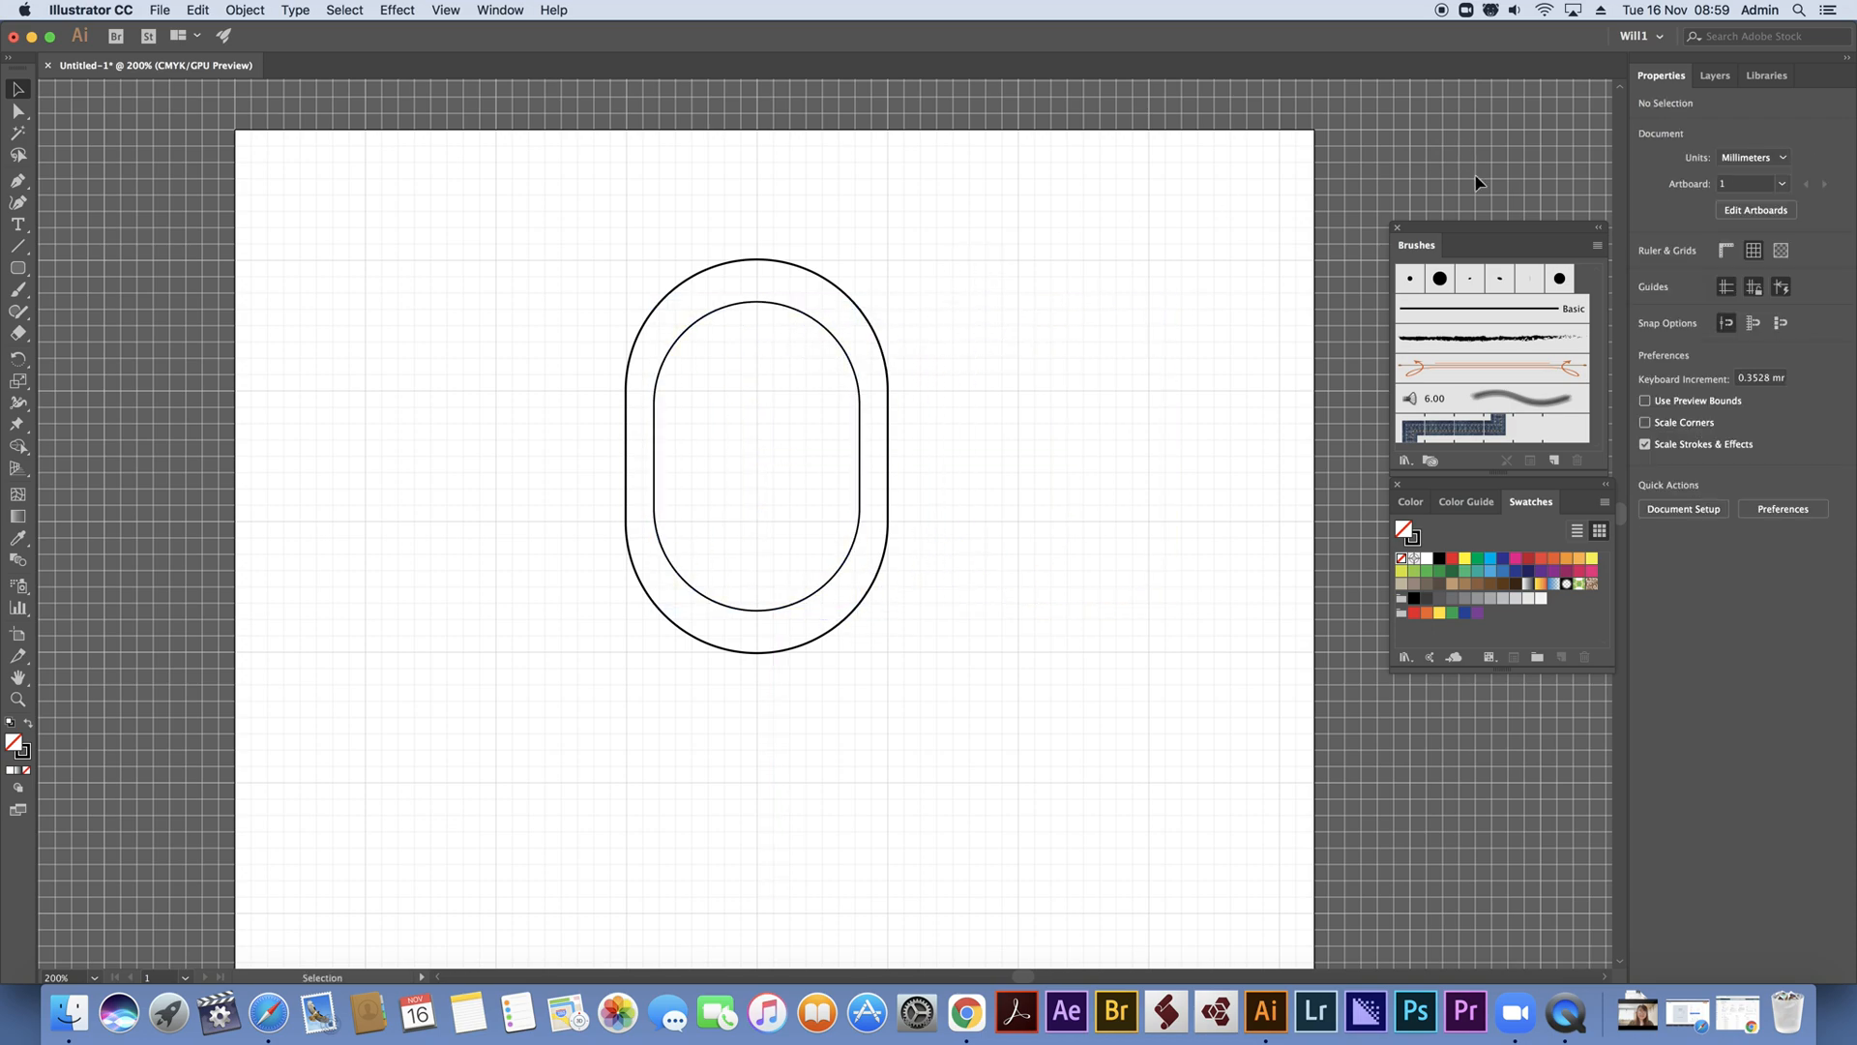
left_click(817, 323)
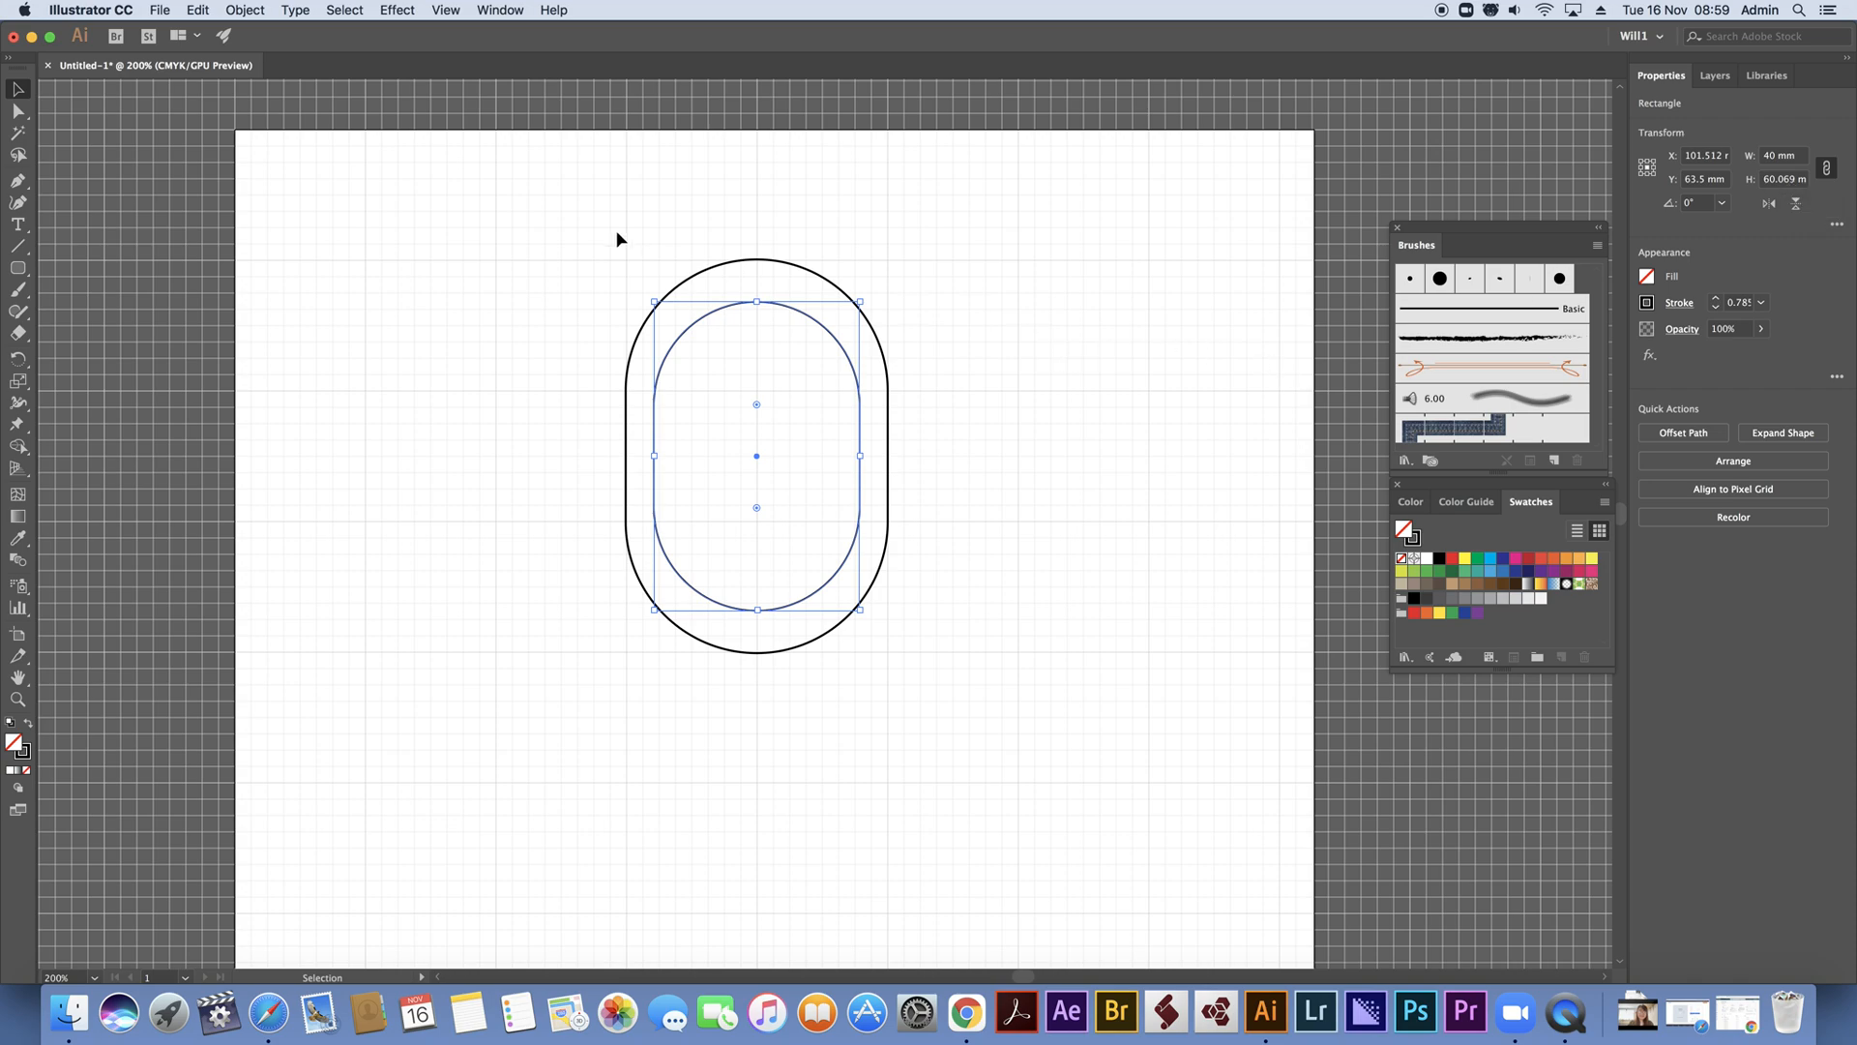
Cut the inner pill out of the outer one with the Shape Builder tool to form a hollow letter O
left_click_drag(580, 233, 1102, 825)
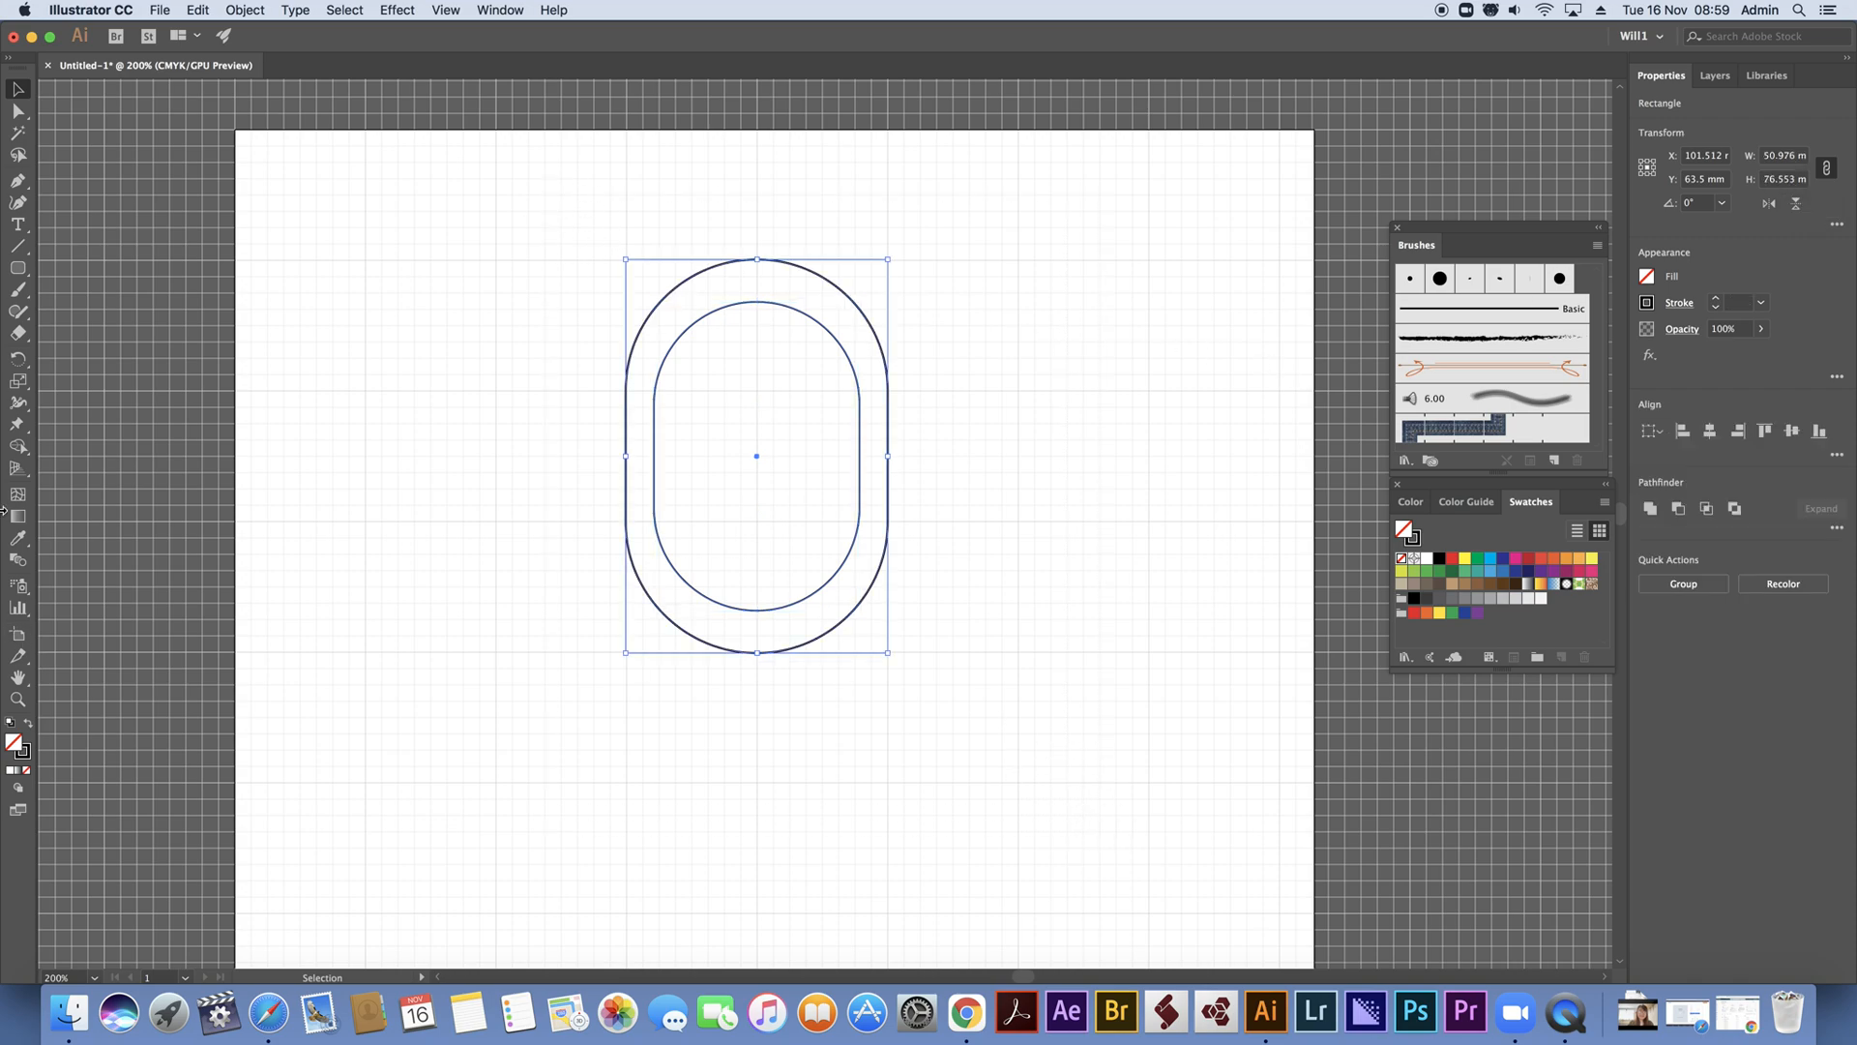
left_click(18, 446)
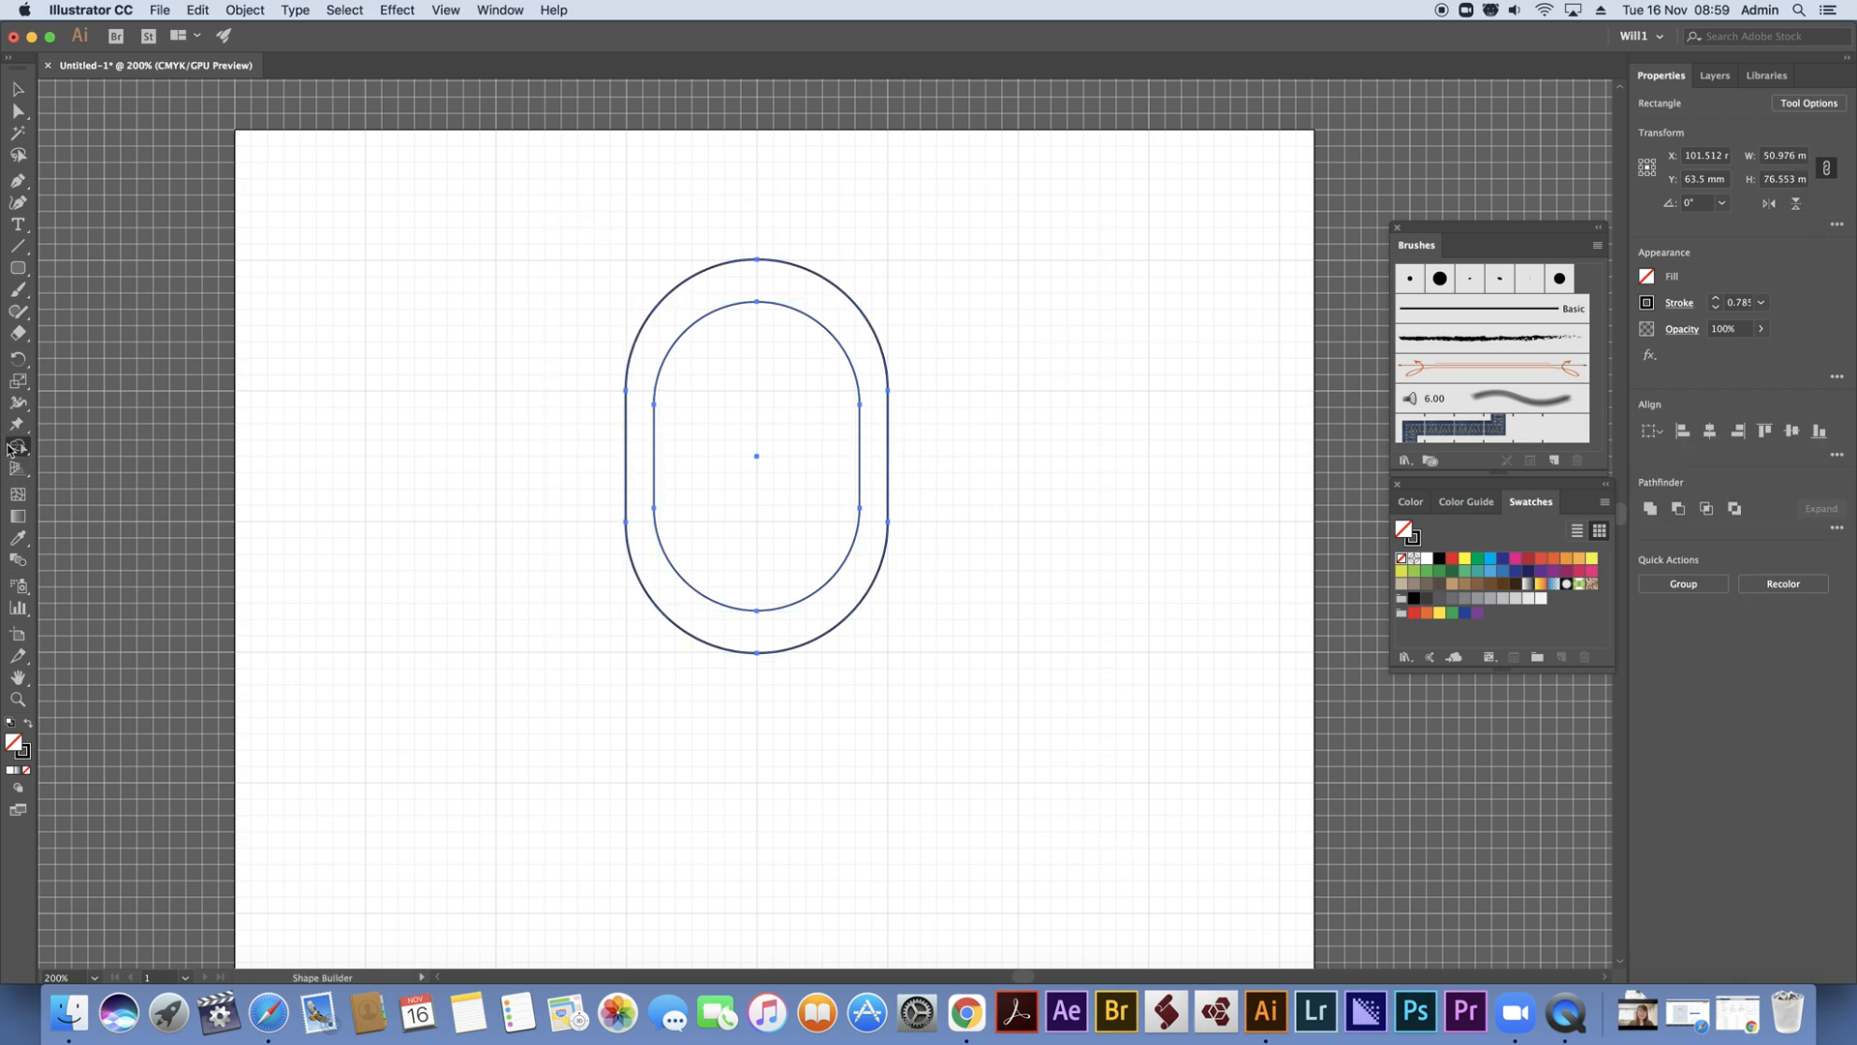
left_click(743, 387, "alt")
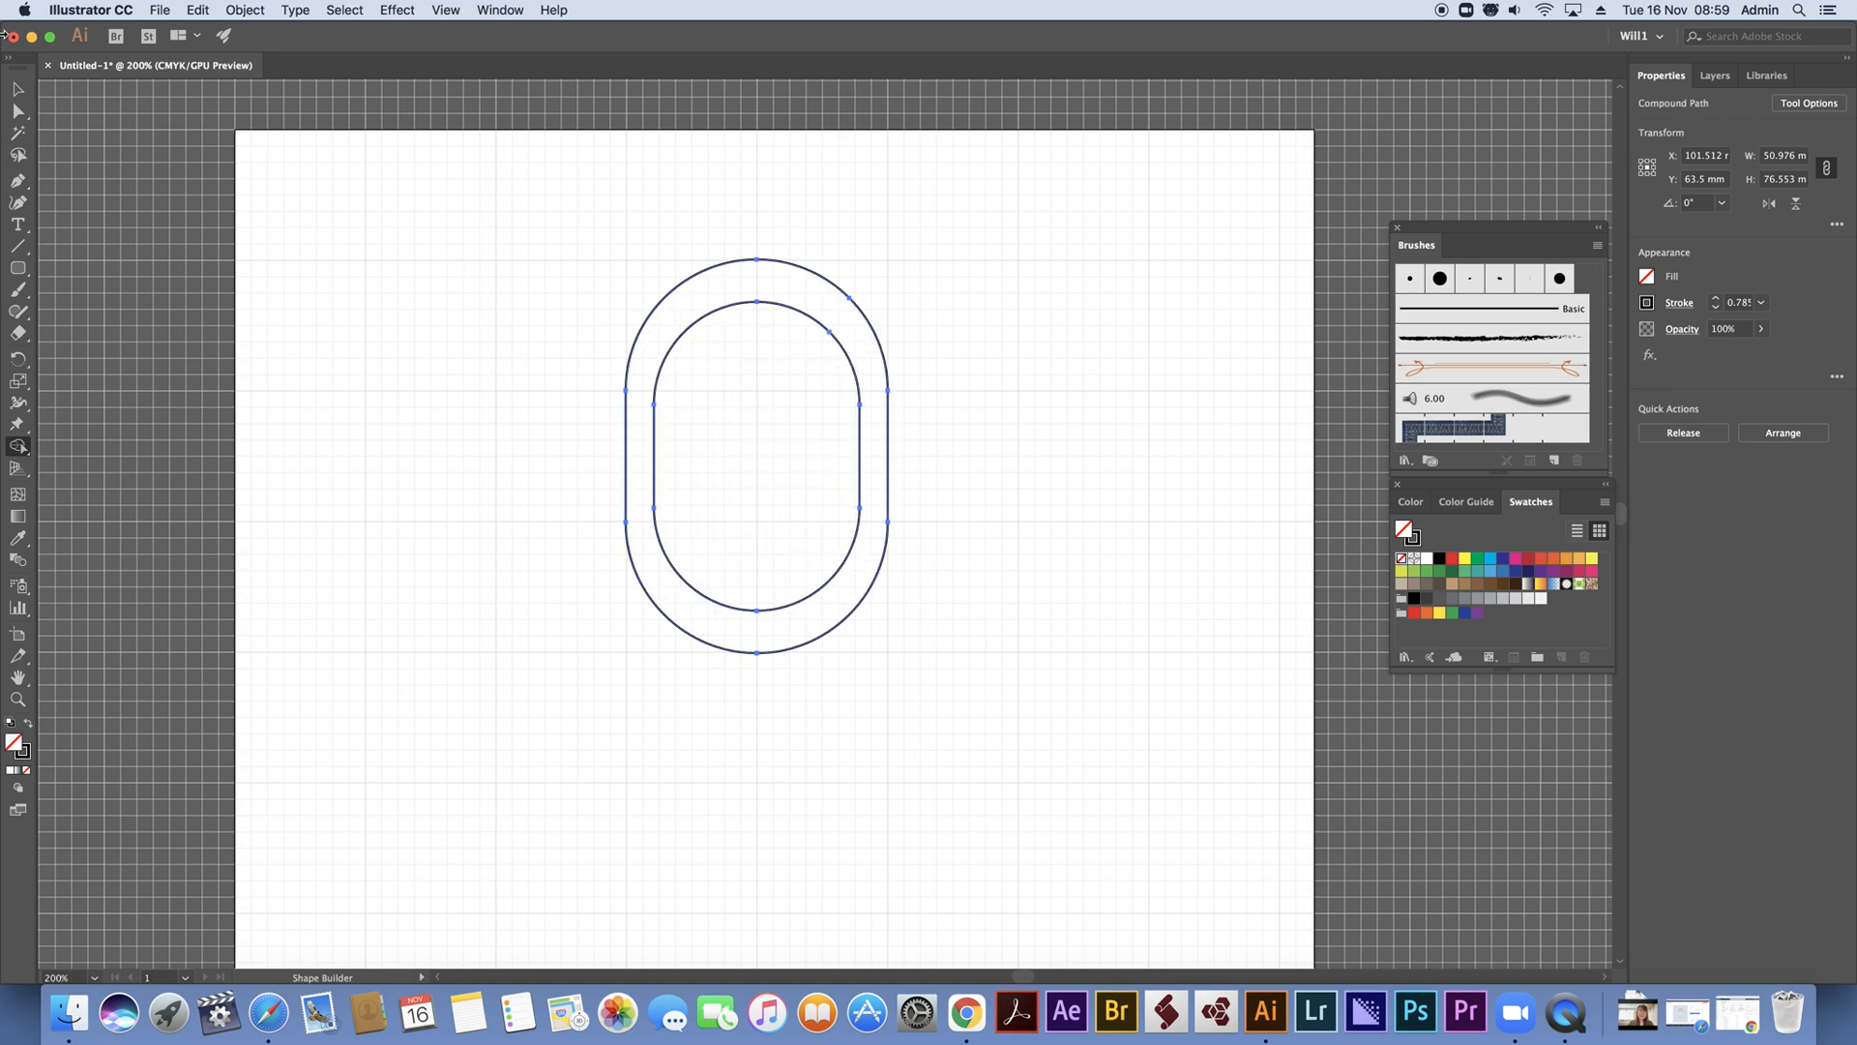
left_click(20, 91)
left_click(889, 317)
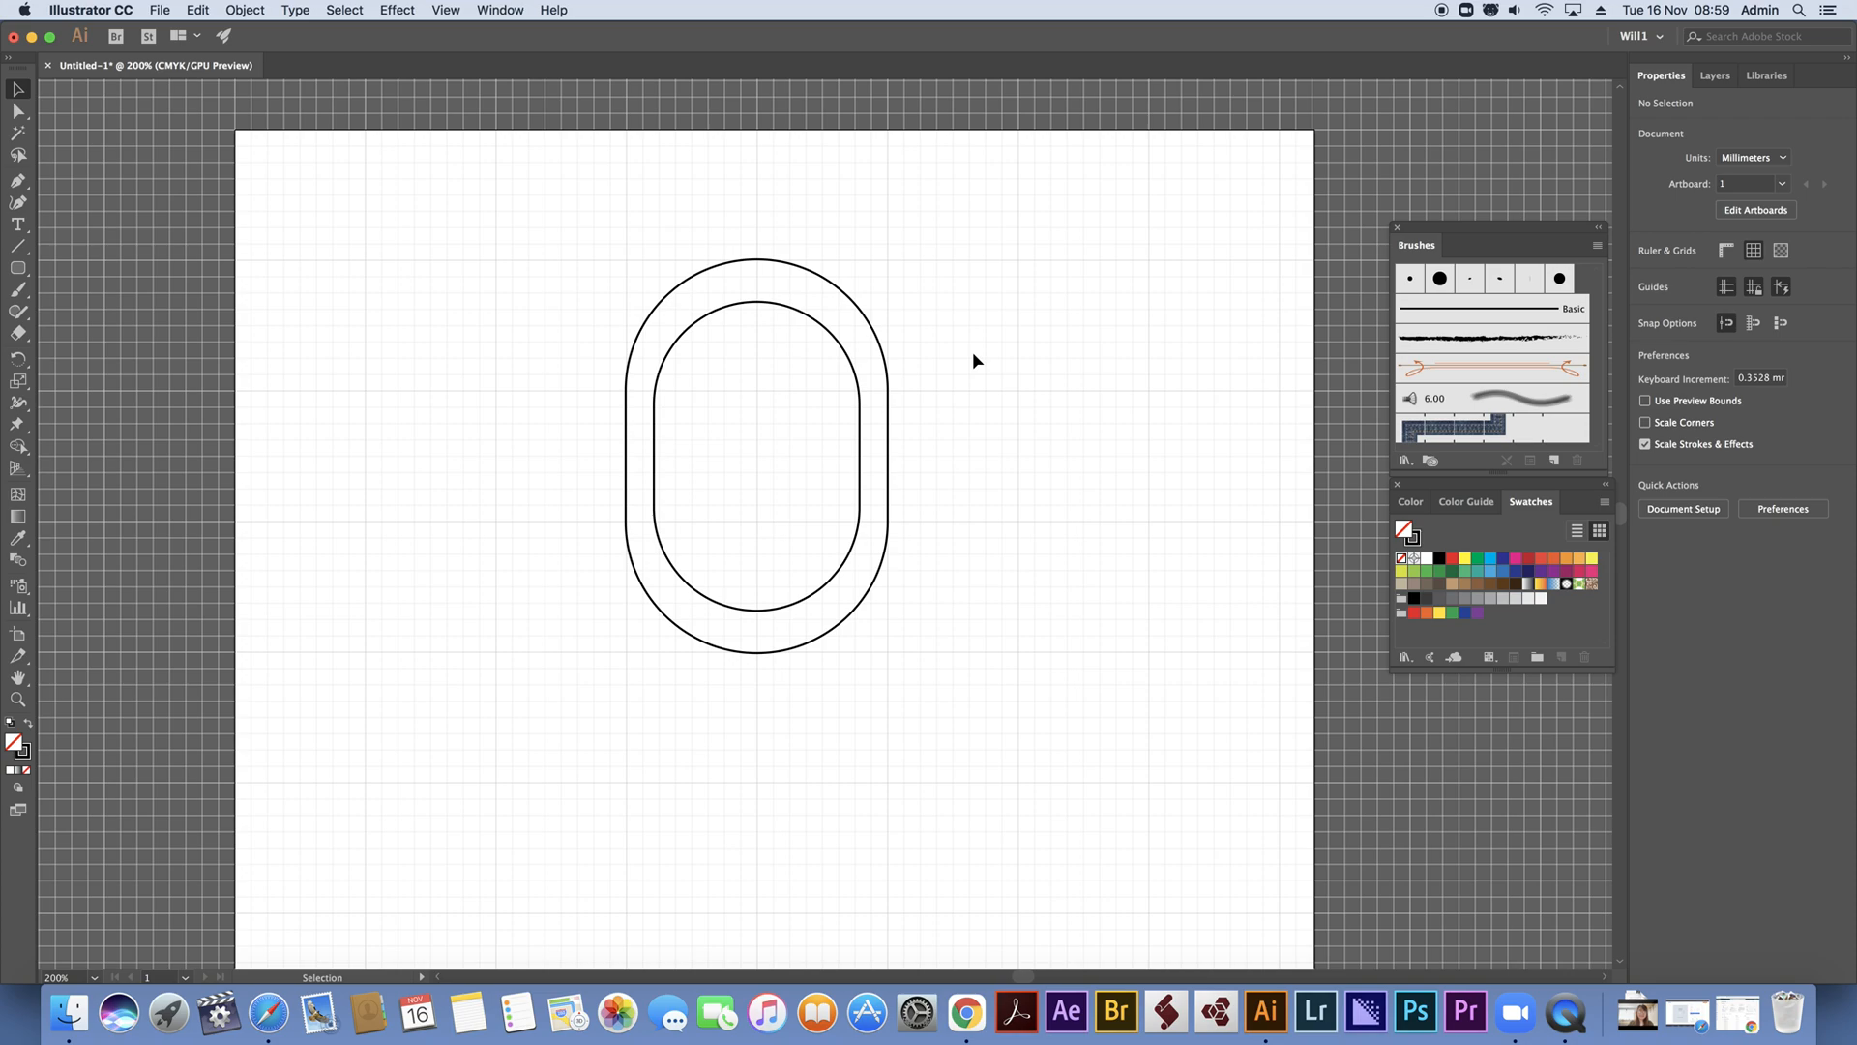
Delete the hollow letter O from the artboard
left_click_drag(538, 204, 996, 714)
key("Delete")
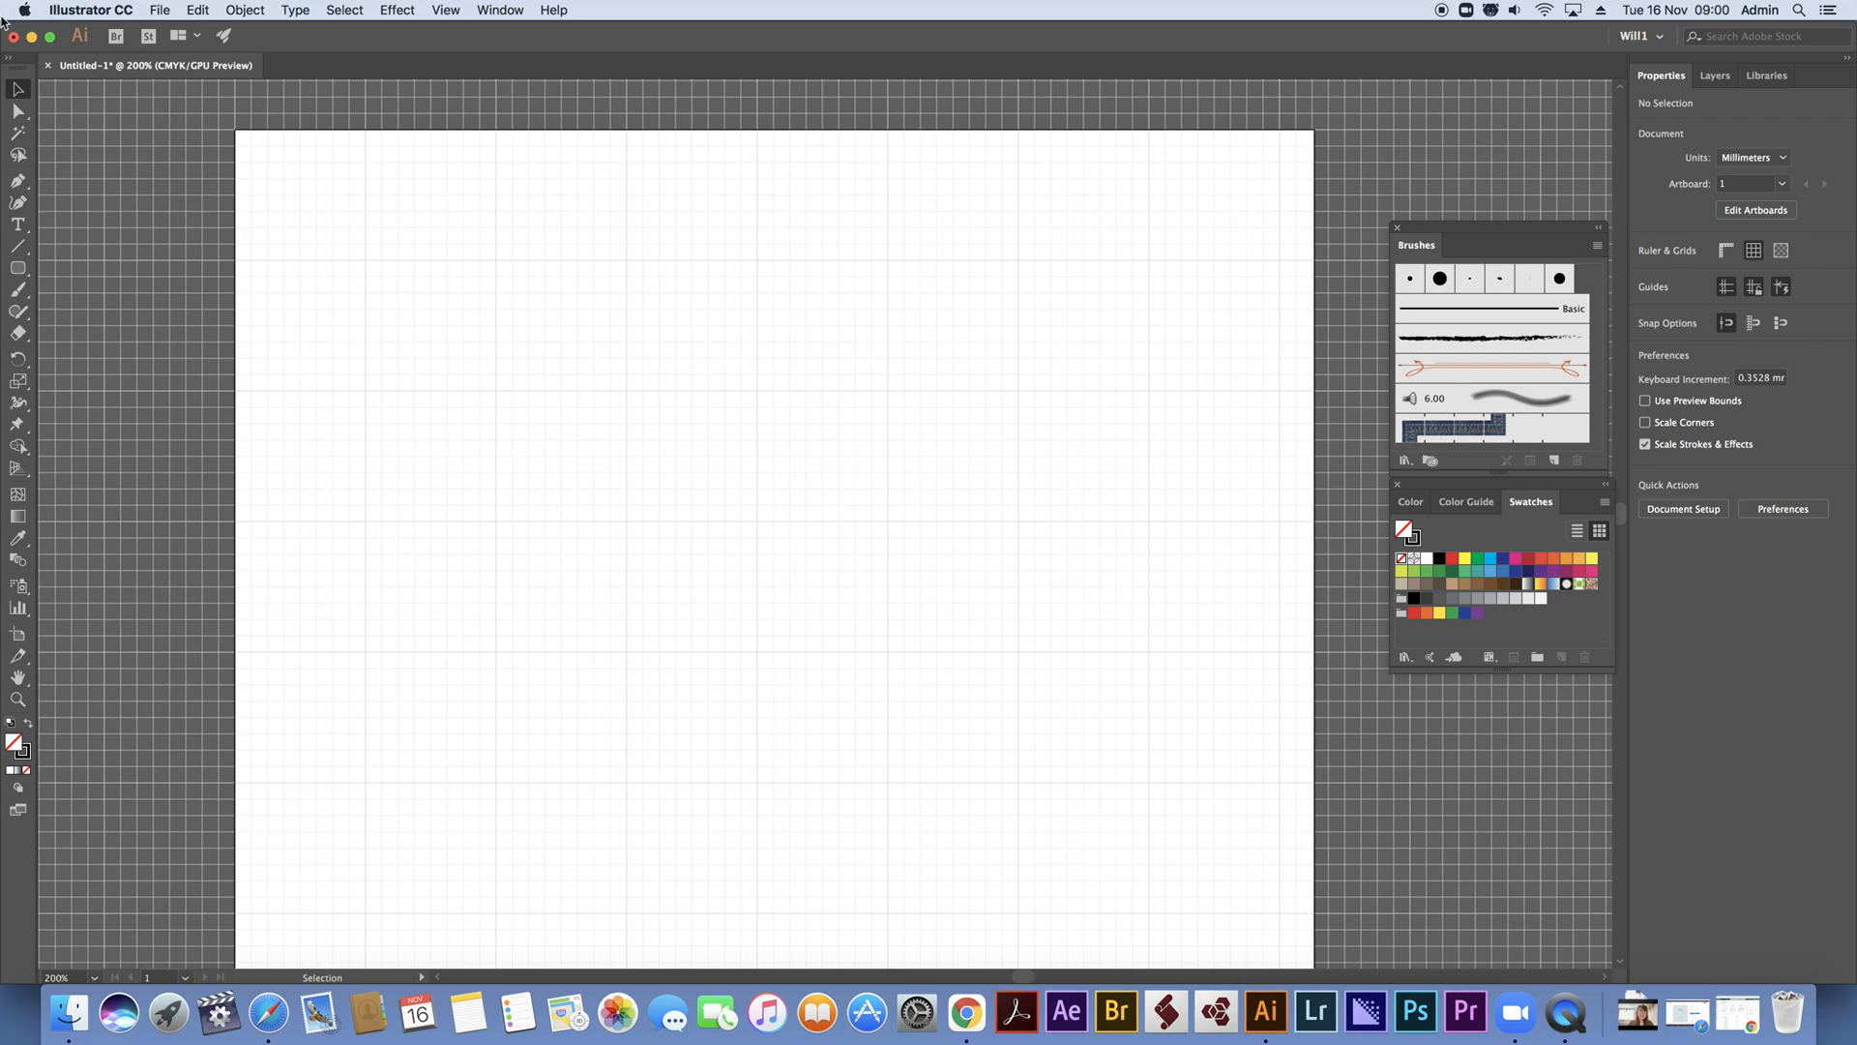
Open the recent document logotest.ai
left_click(160, 9)
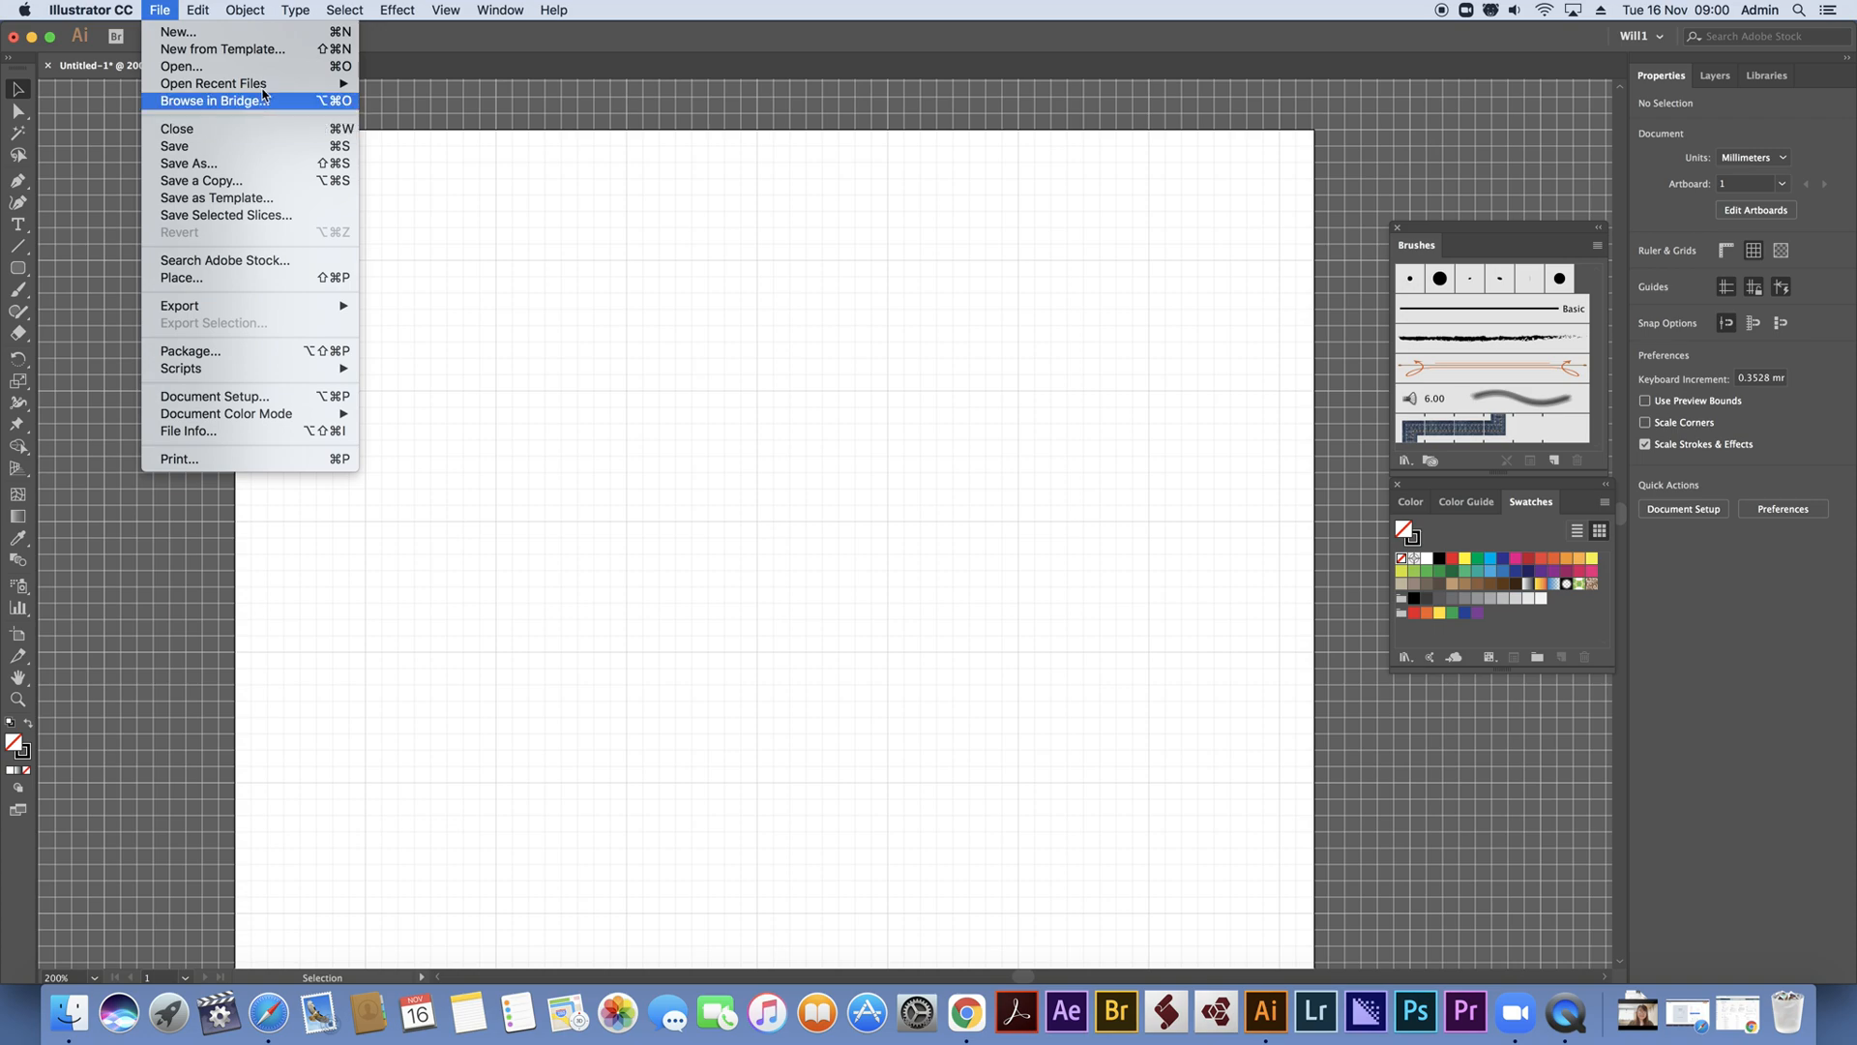
mouse_move(268, 84)
left_click(407, 83)
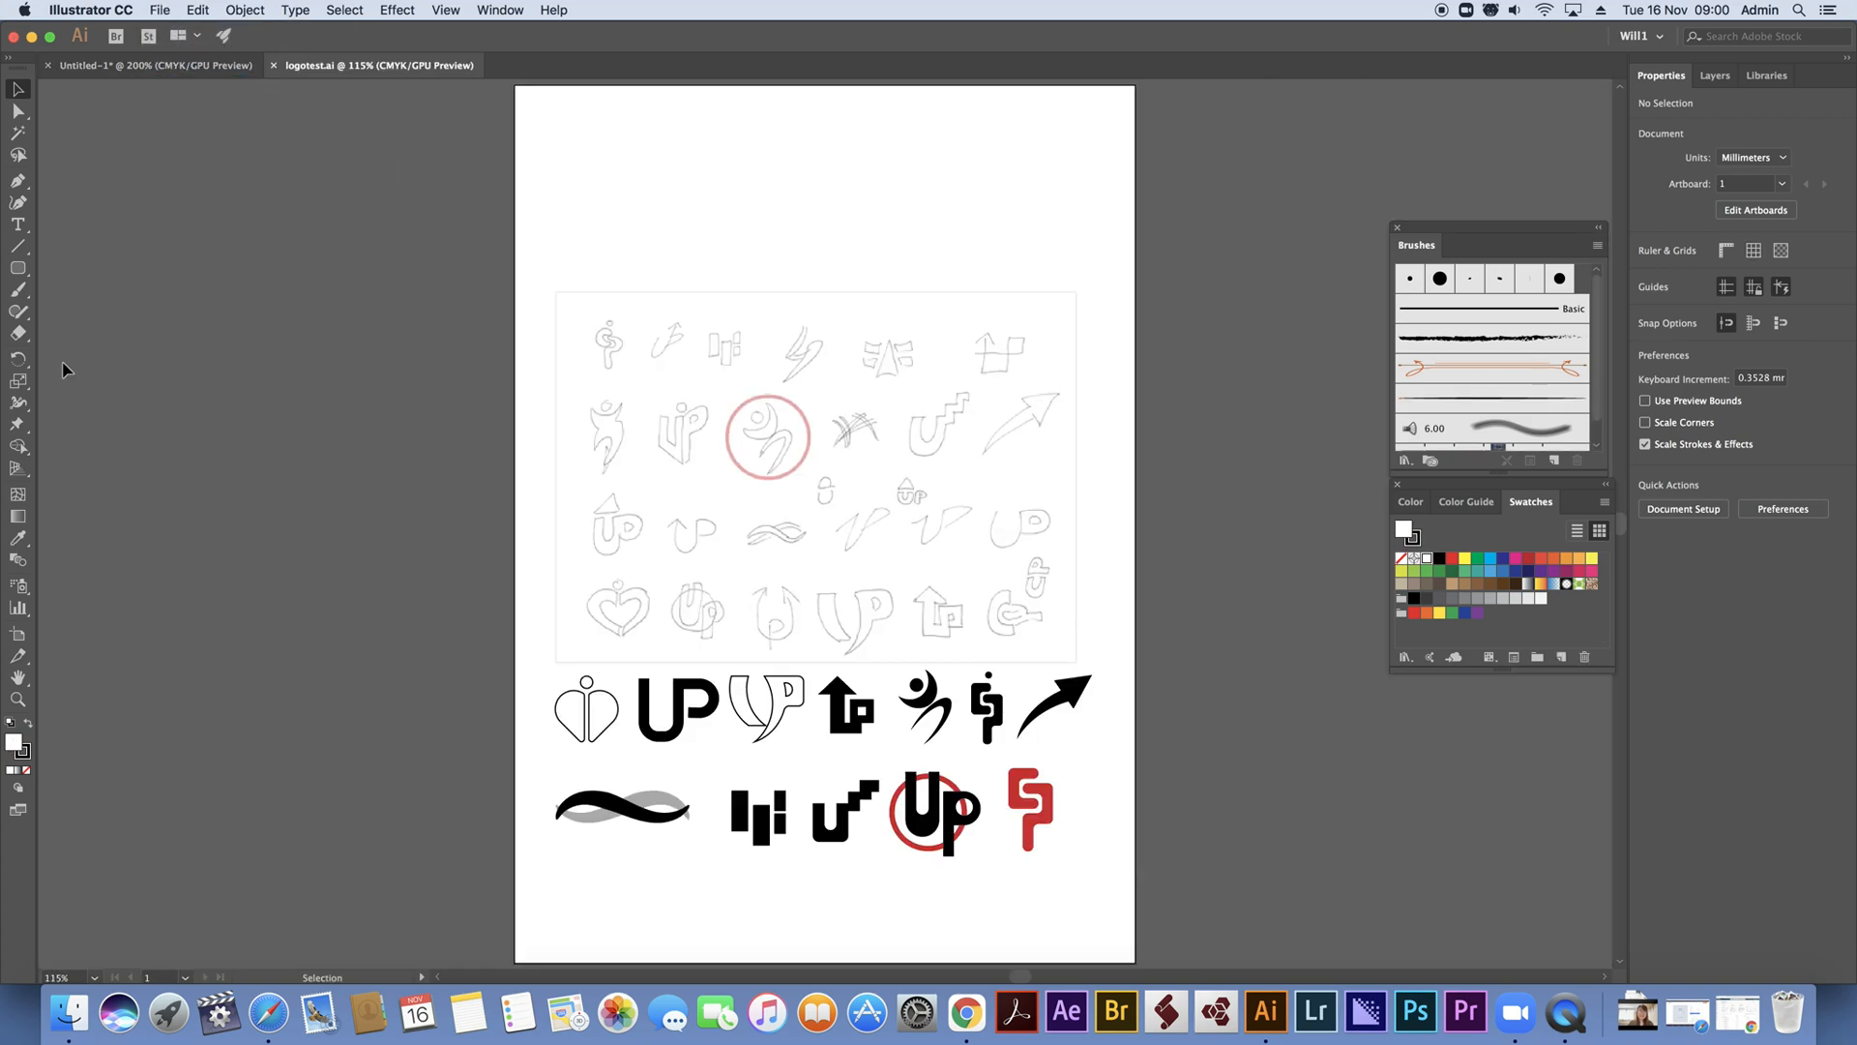
Draw a rectangle about 5.1 mm by 2.2 mm over the top stroke of the S in the first logo sketch
left_click(18, 699)
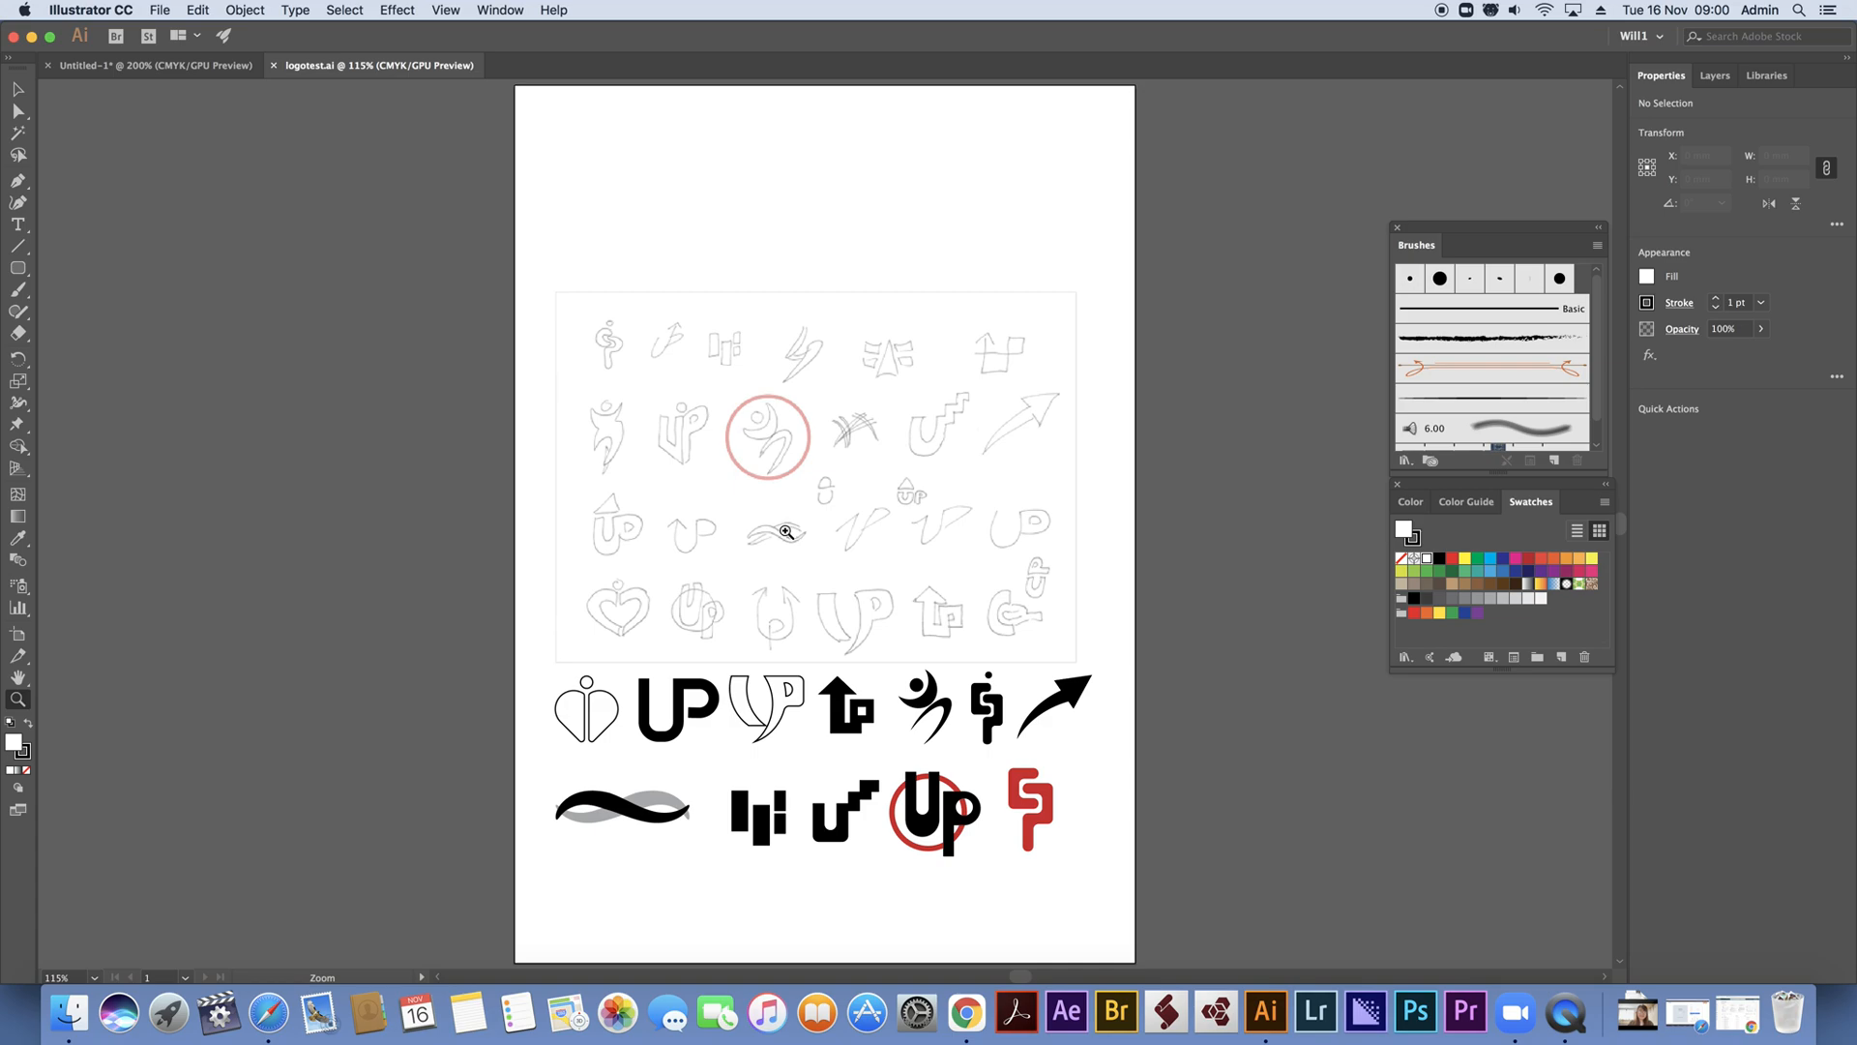
left_click(611, 346)
left_click_drag(833, 526, 685, 474)
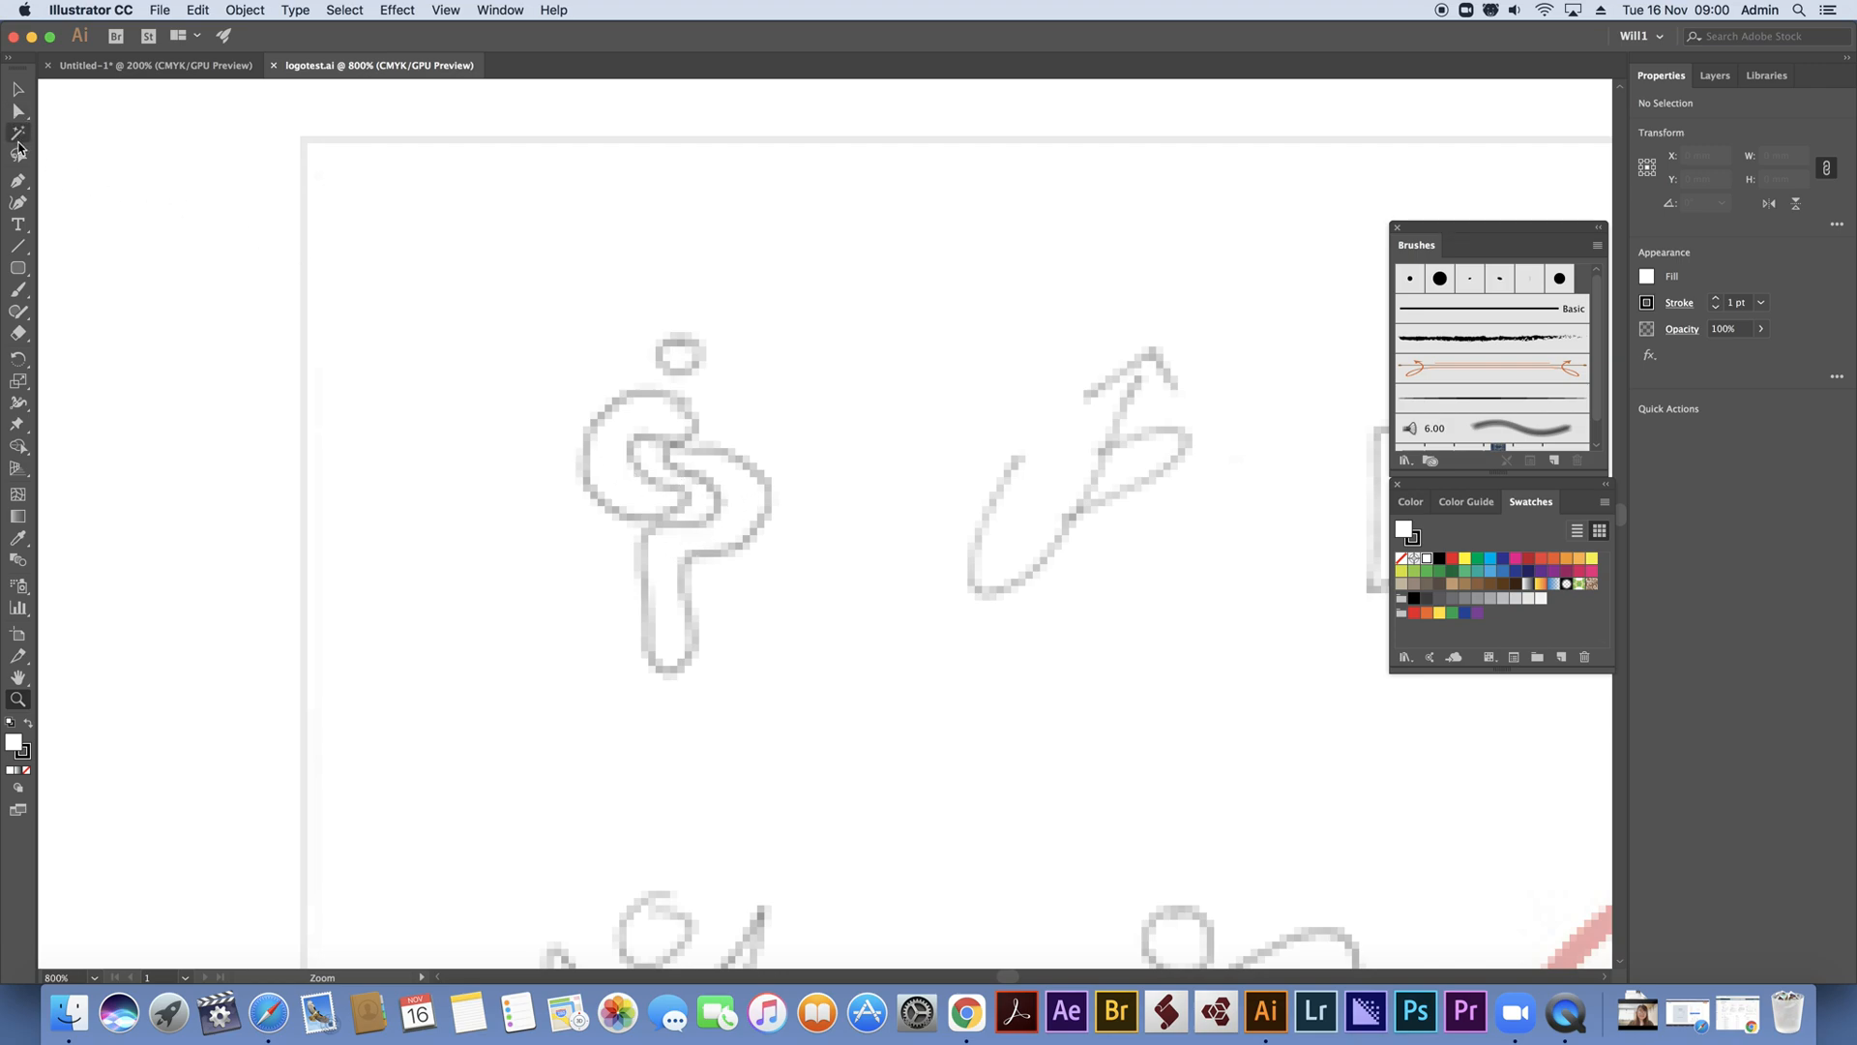
left_click_drag(19, 268, 89, 269)
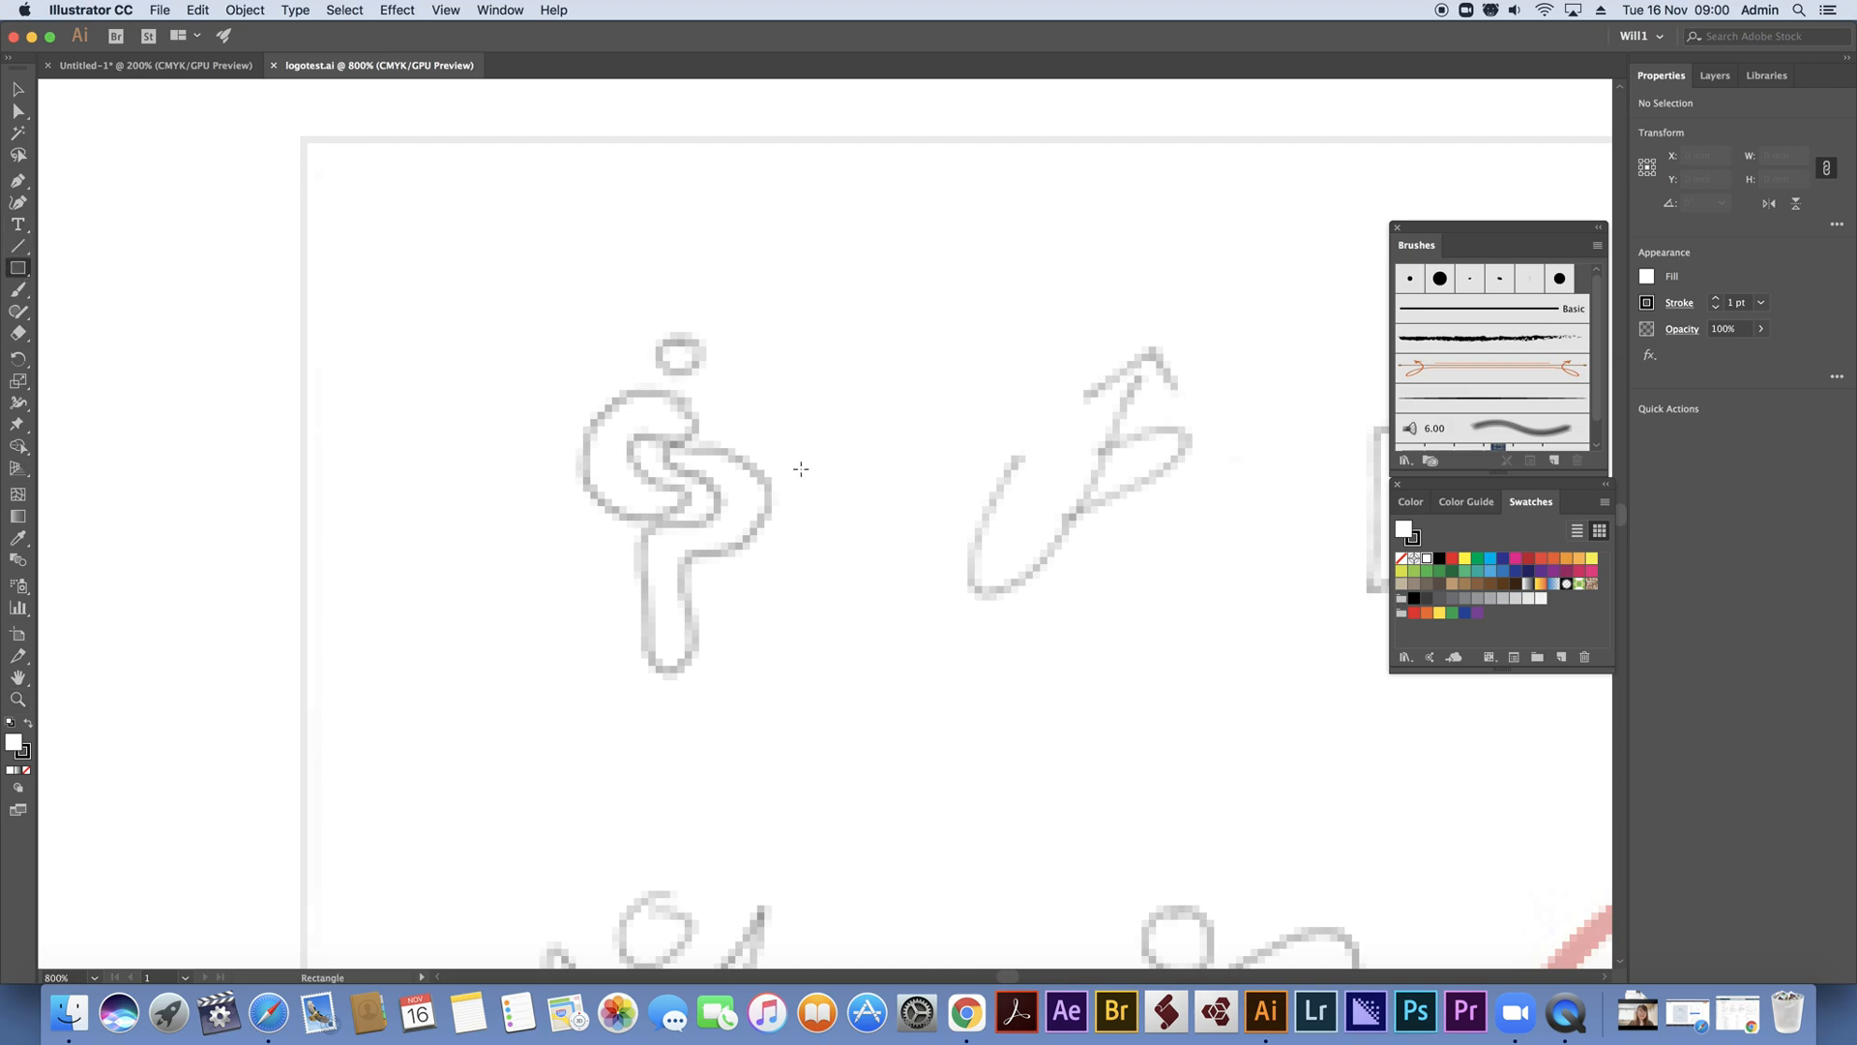
left_click_drag(591, 392, 693, 436)
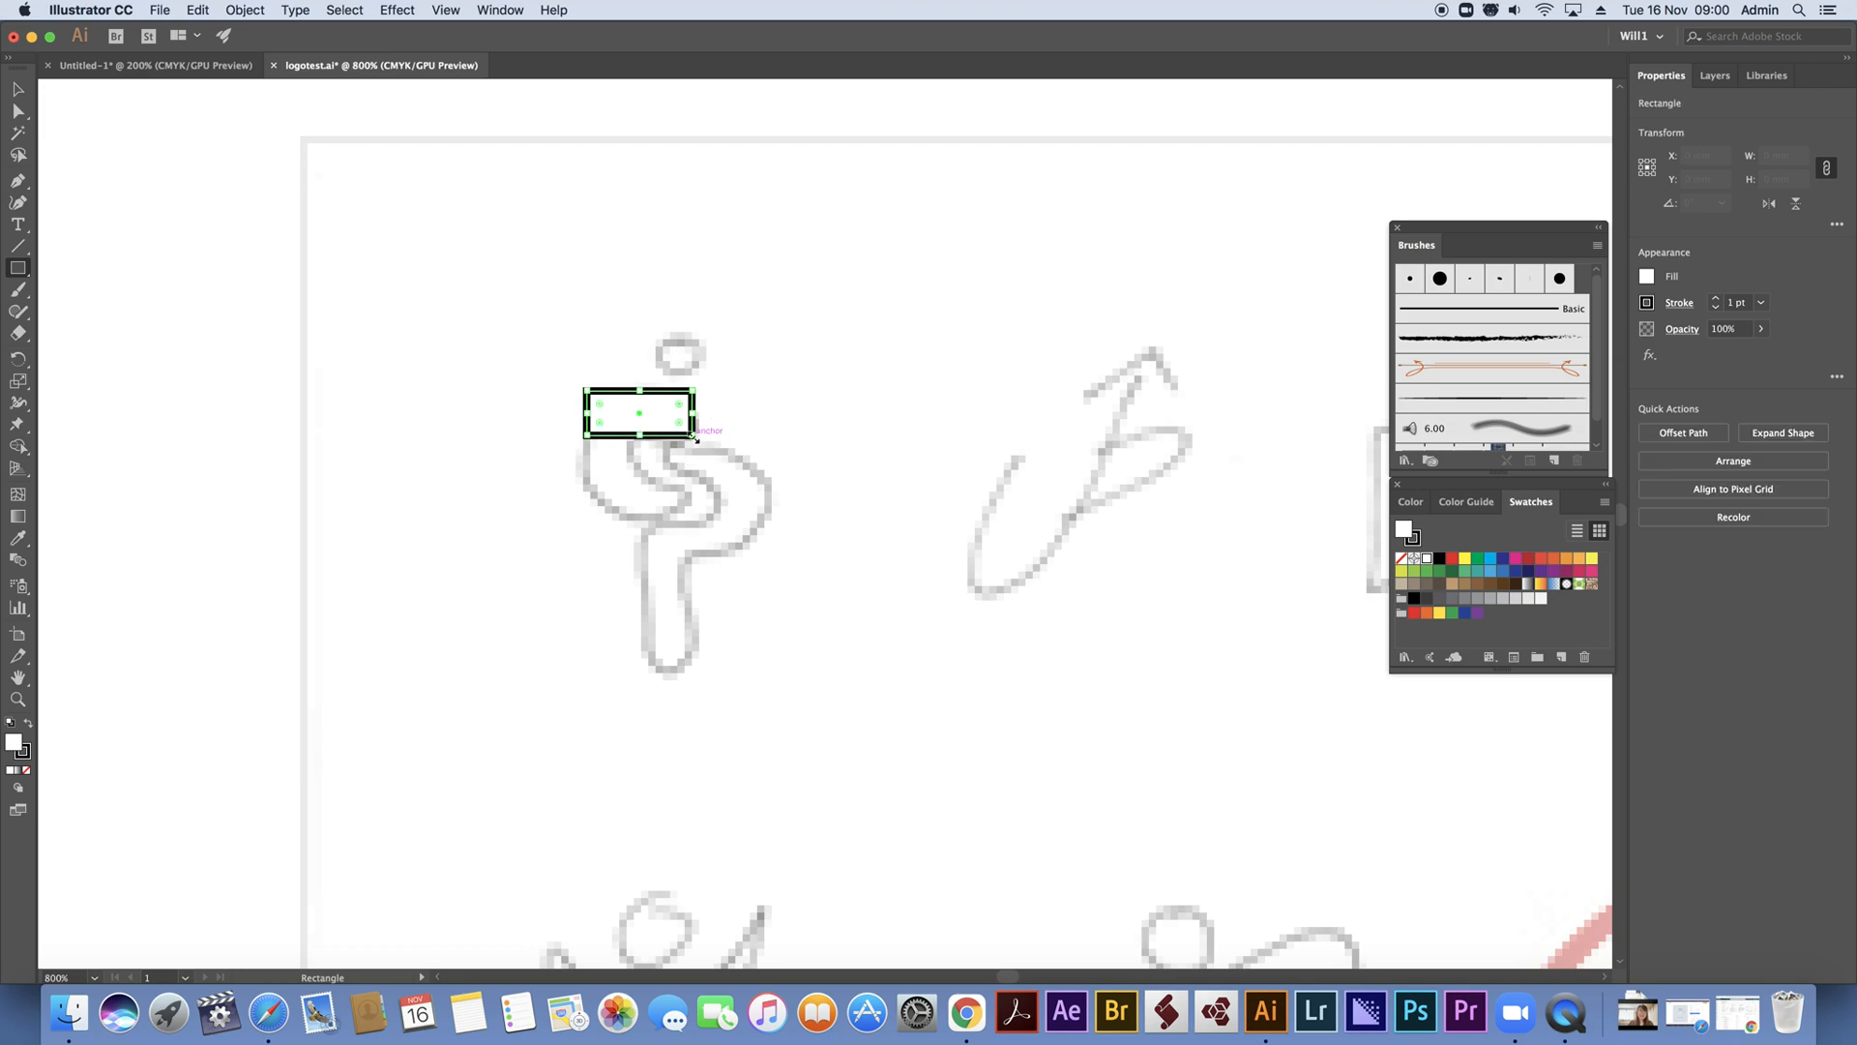
left_click(16, 90)
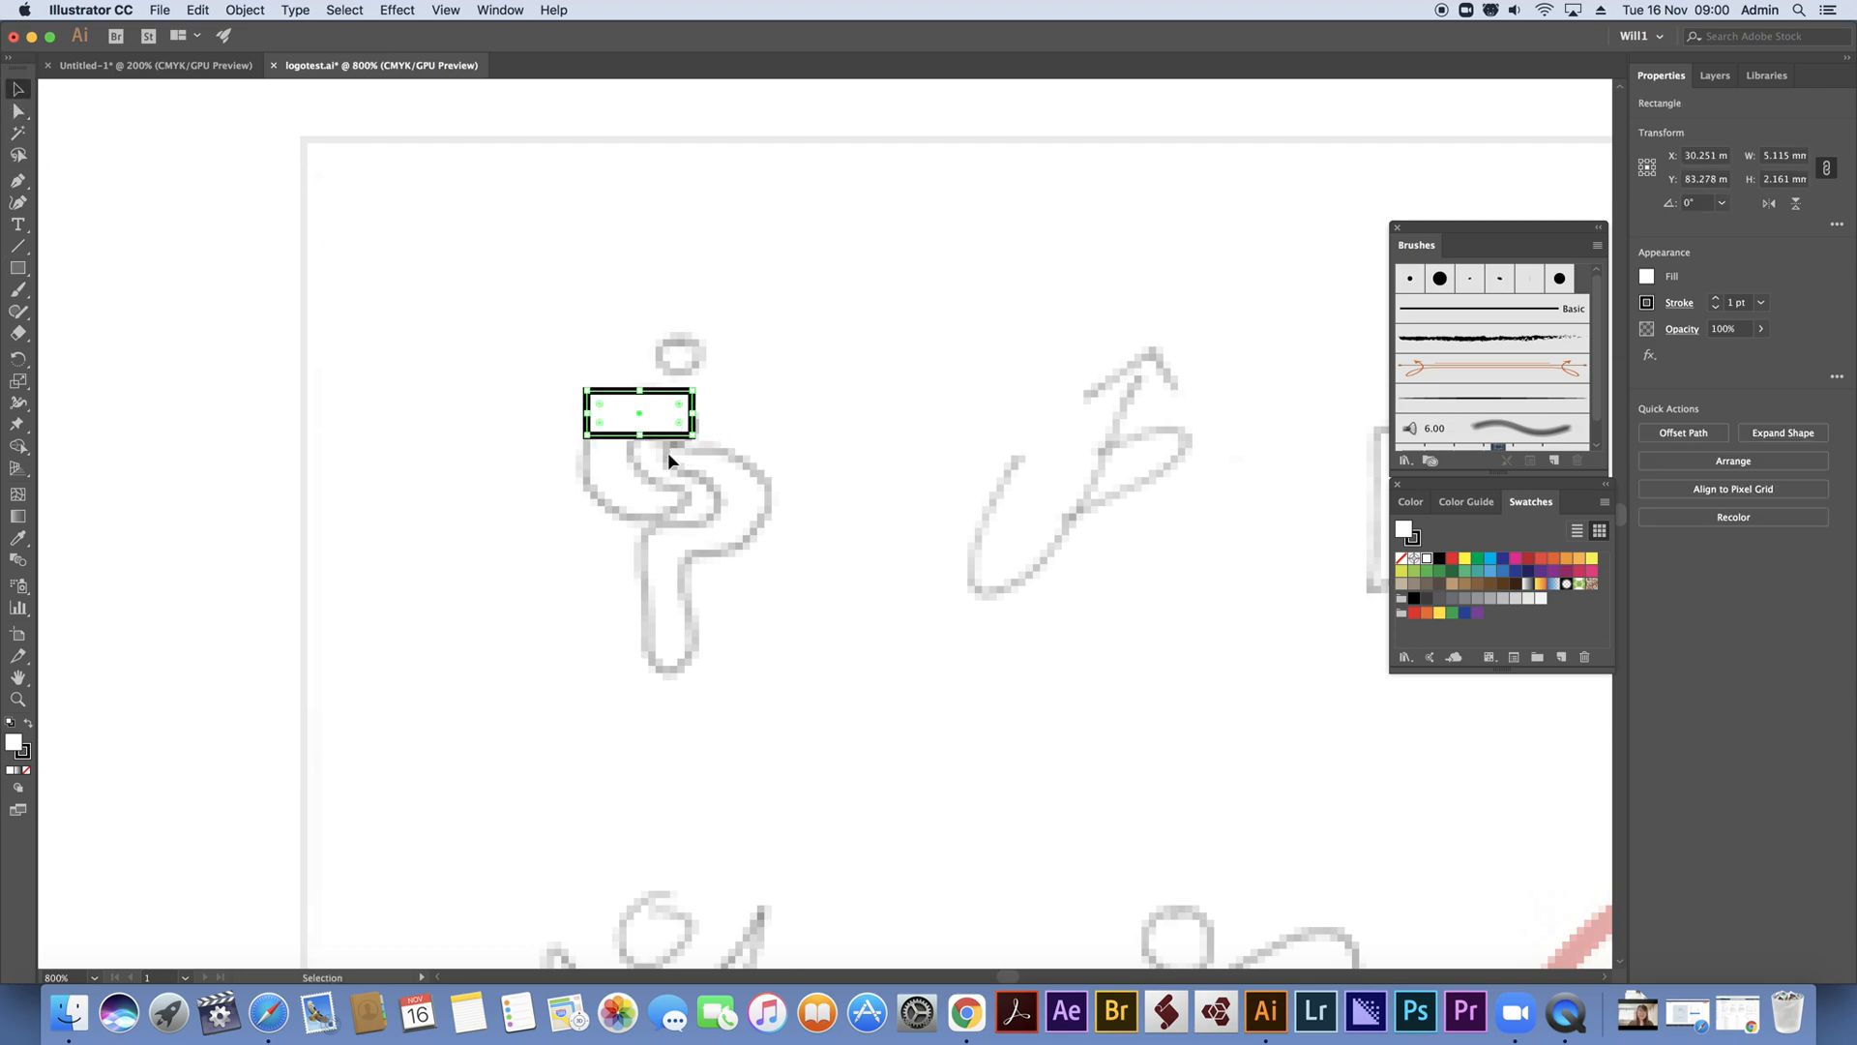
Duplicate the rectangle straight down for the lower stroke of the S and left-align the two rectangles
left_click_drag(662, 440, 654, 550)
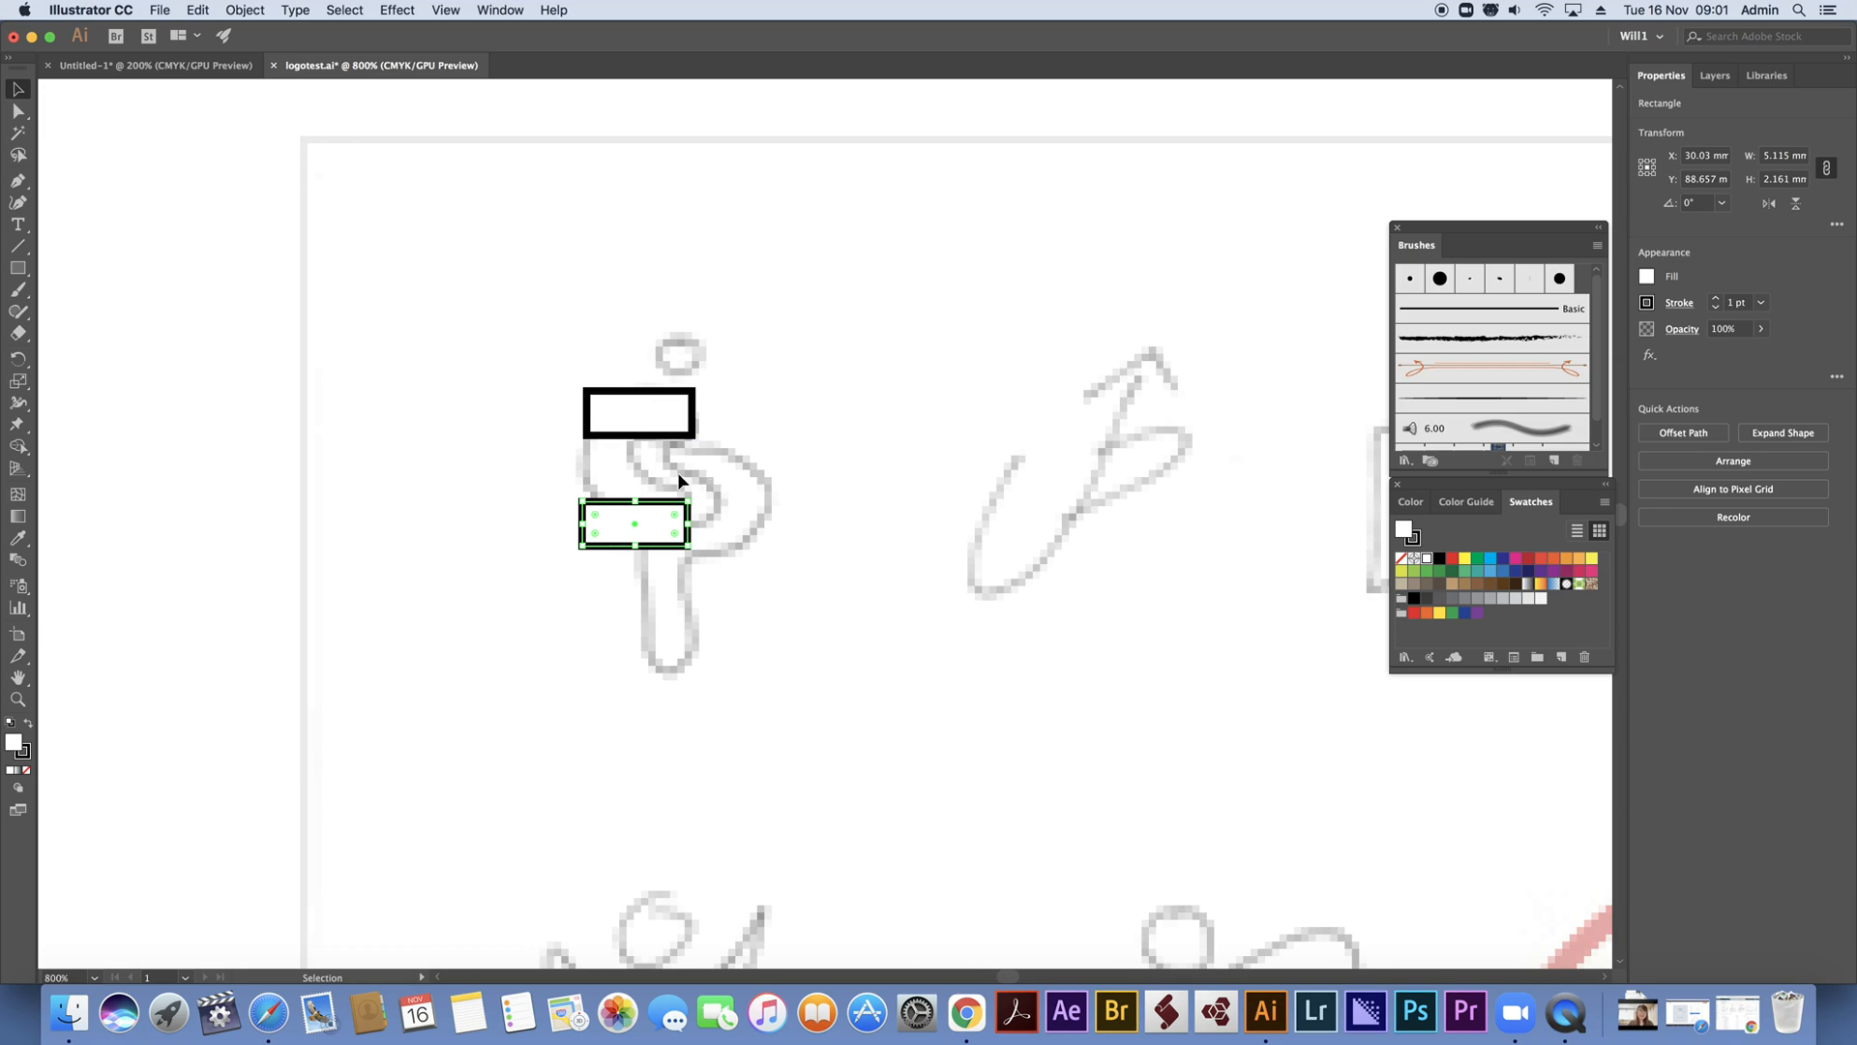
left_click_drag(517, 363, 689, 581)
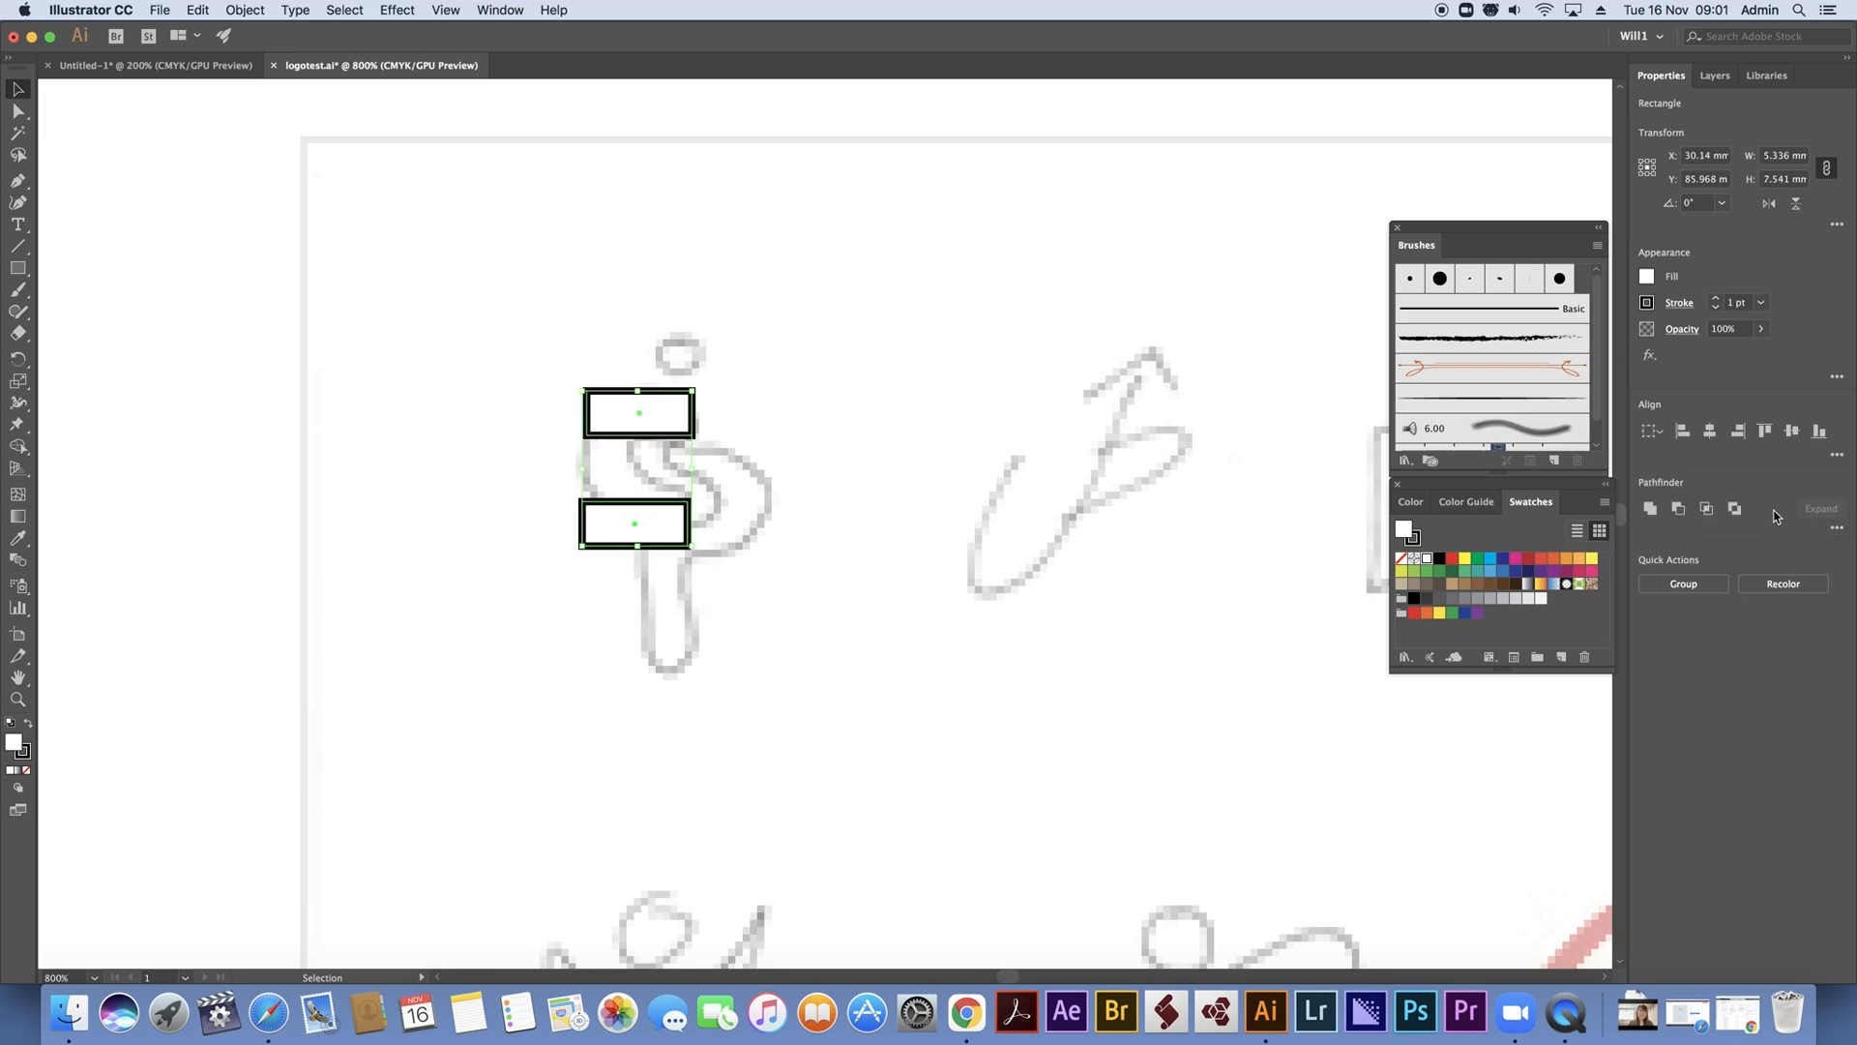
left_click(1684, 431)
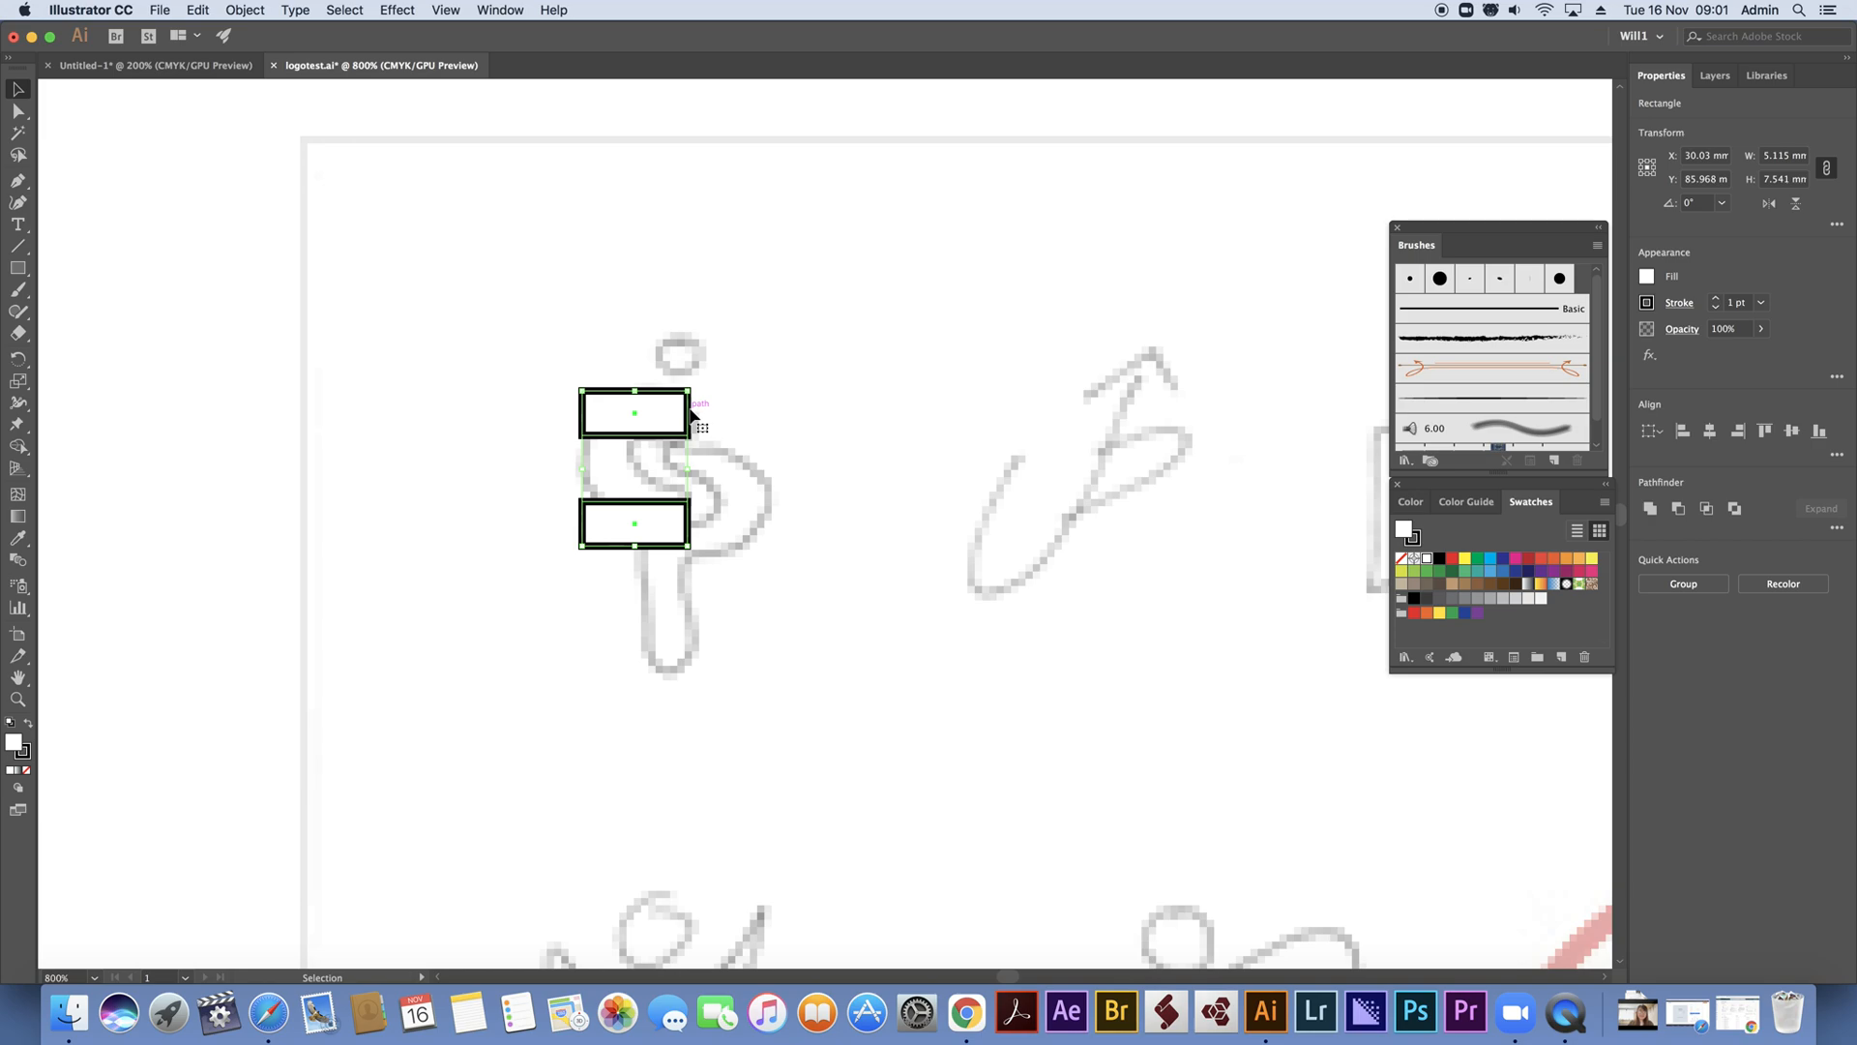
Duplicate the pair of S rectangles down and to the right as the horizontal strokes of the P, nudging the copies left
left_click_drag(691, 415, 774, 472)
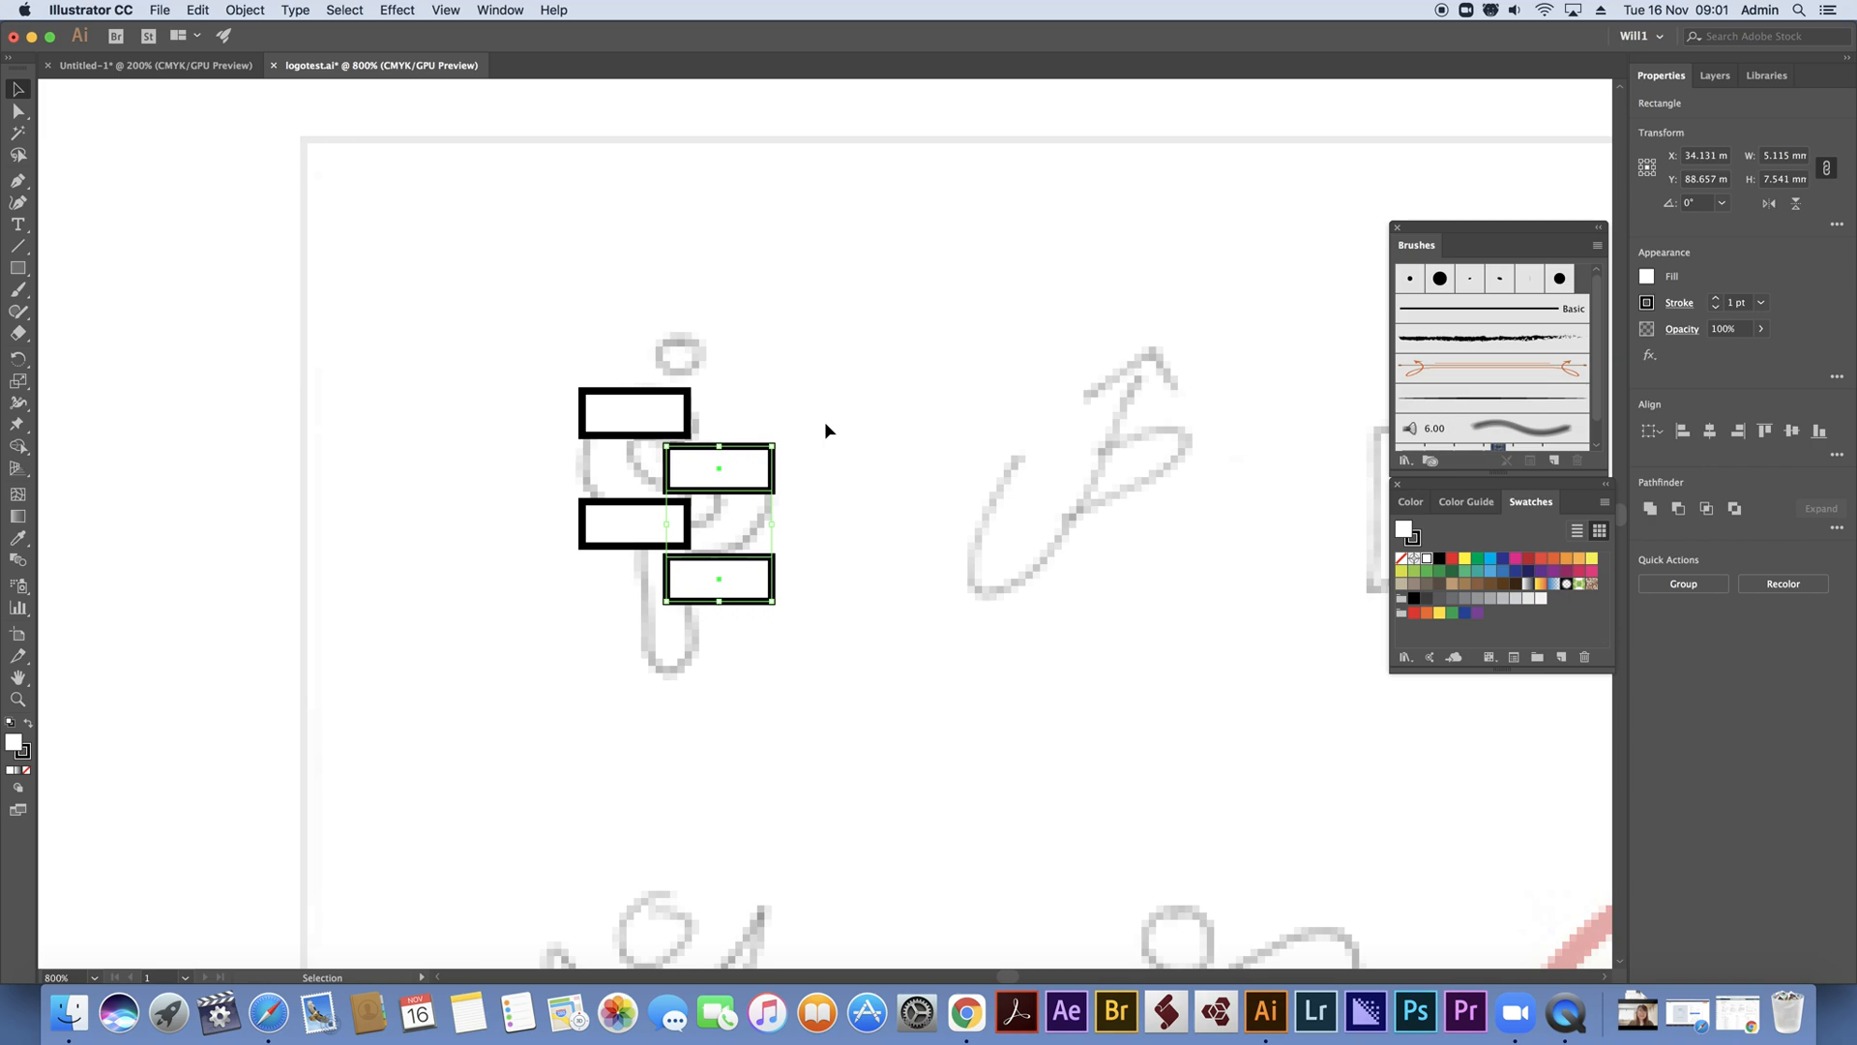
key("Left")
key("Left")
key("Left")
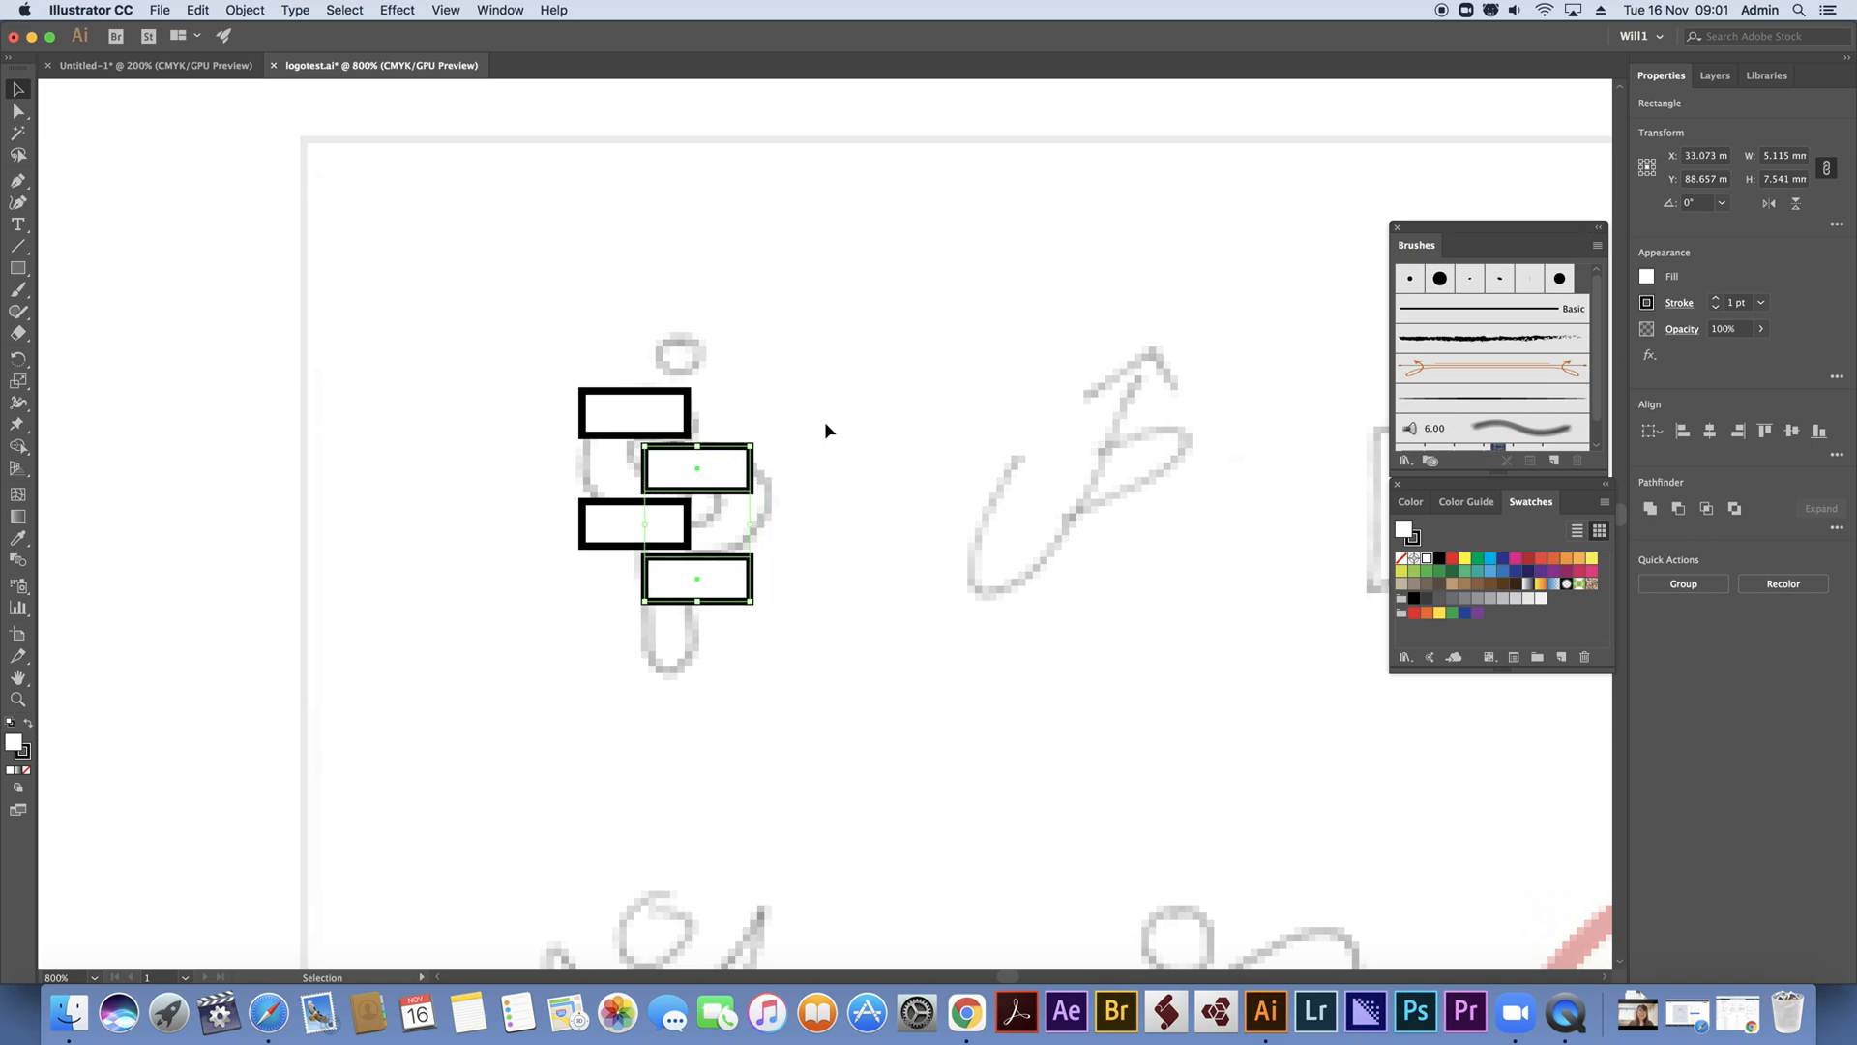
Add copies of the rectangle rotated to vertical as the S's left side, the P's right side and the P's stem
left_click(791, 383)
left_click_drag(689, 404, 819, 477)
left_click_drag(811, 391, 623, 459)
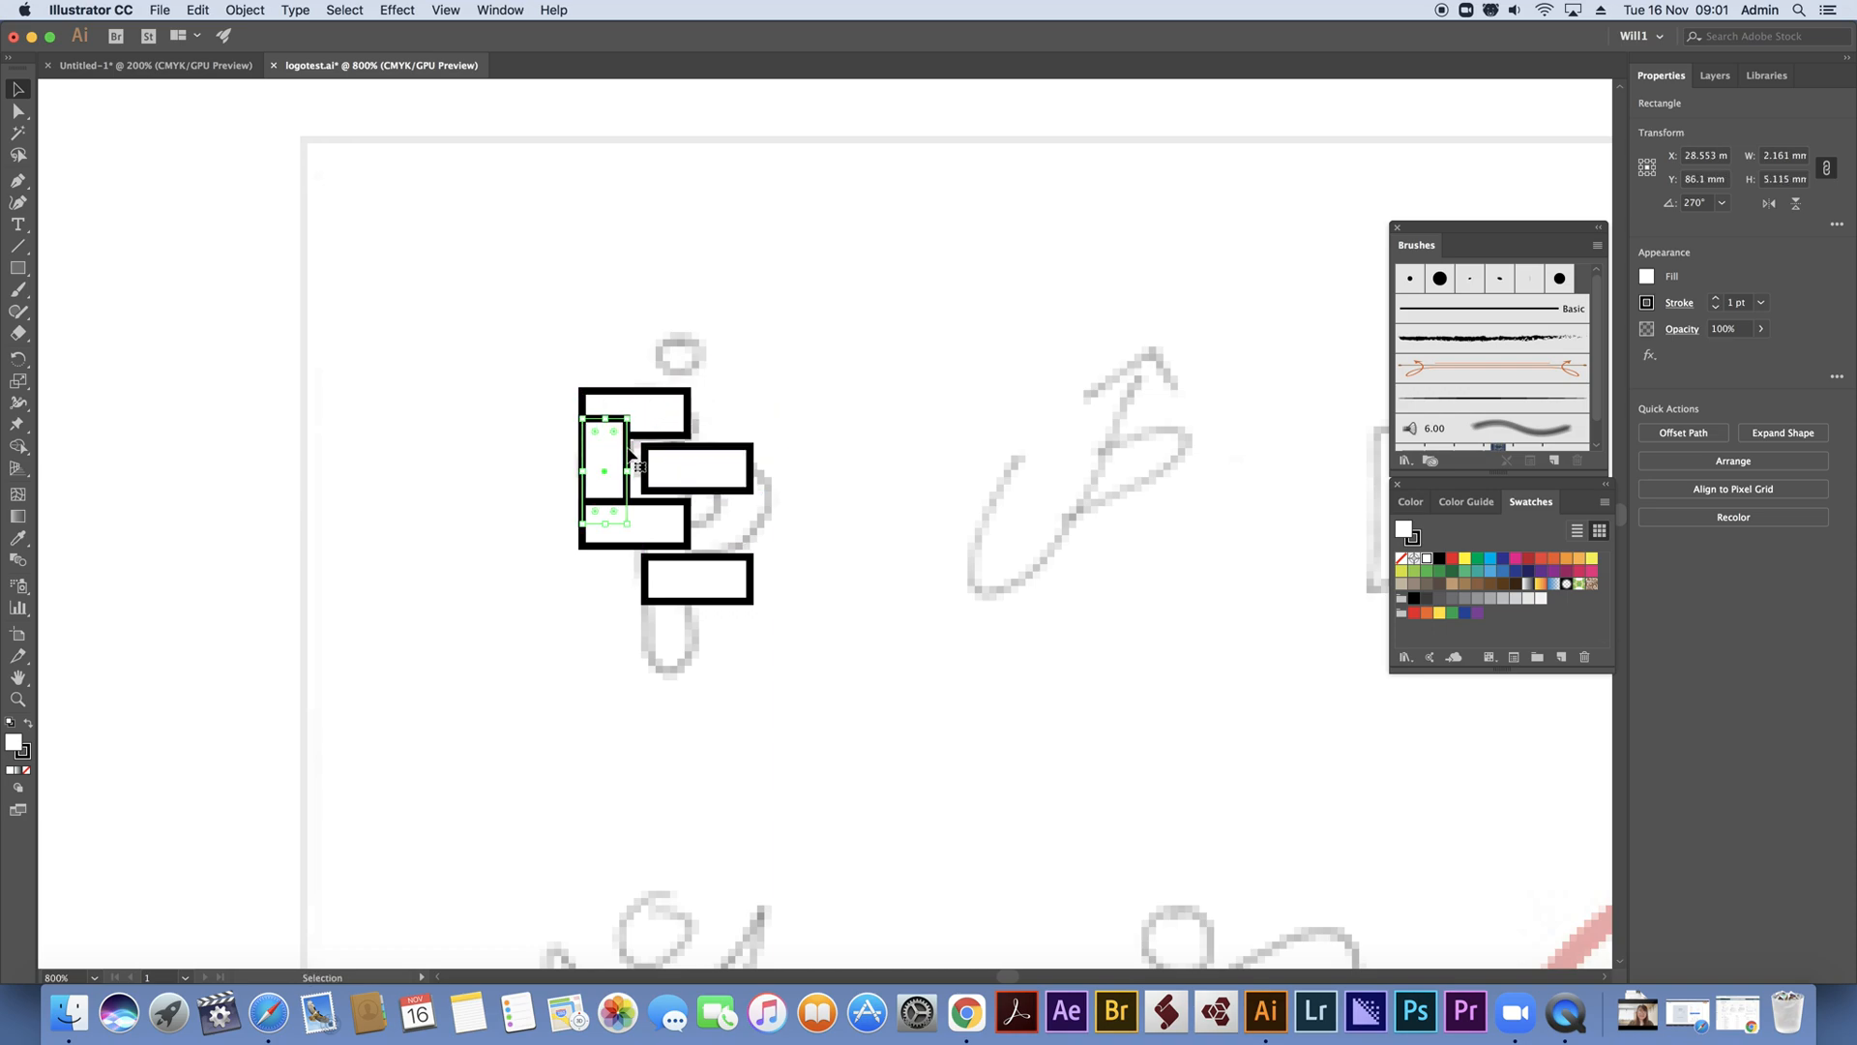
left_click_drag(628, 457, 693, 628)
left_click(838, 483)
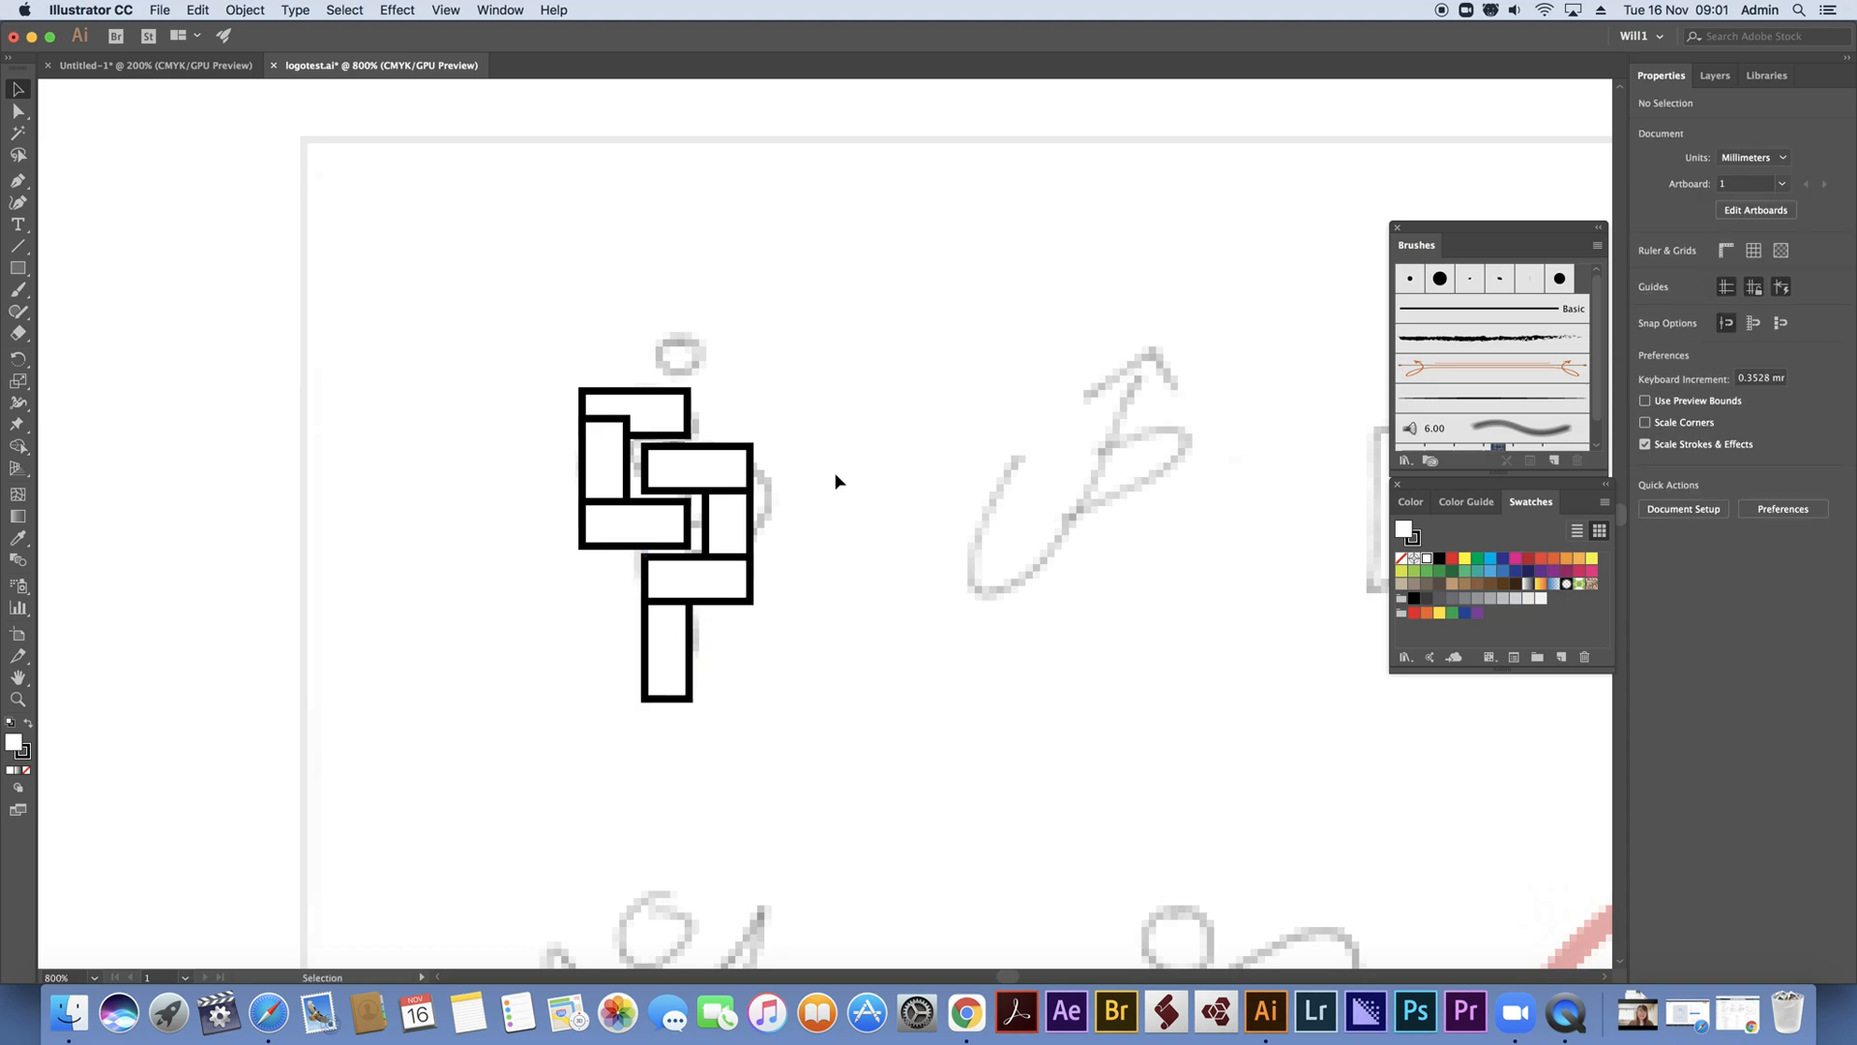
Unite the overlapping rectangles into S and P outlines and round all their corners
left_click_drag(489, 295, 851, 780)
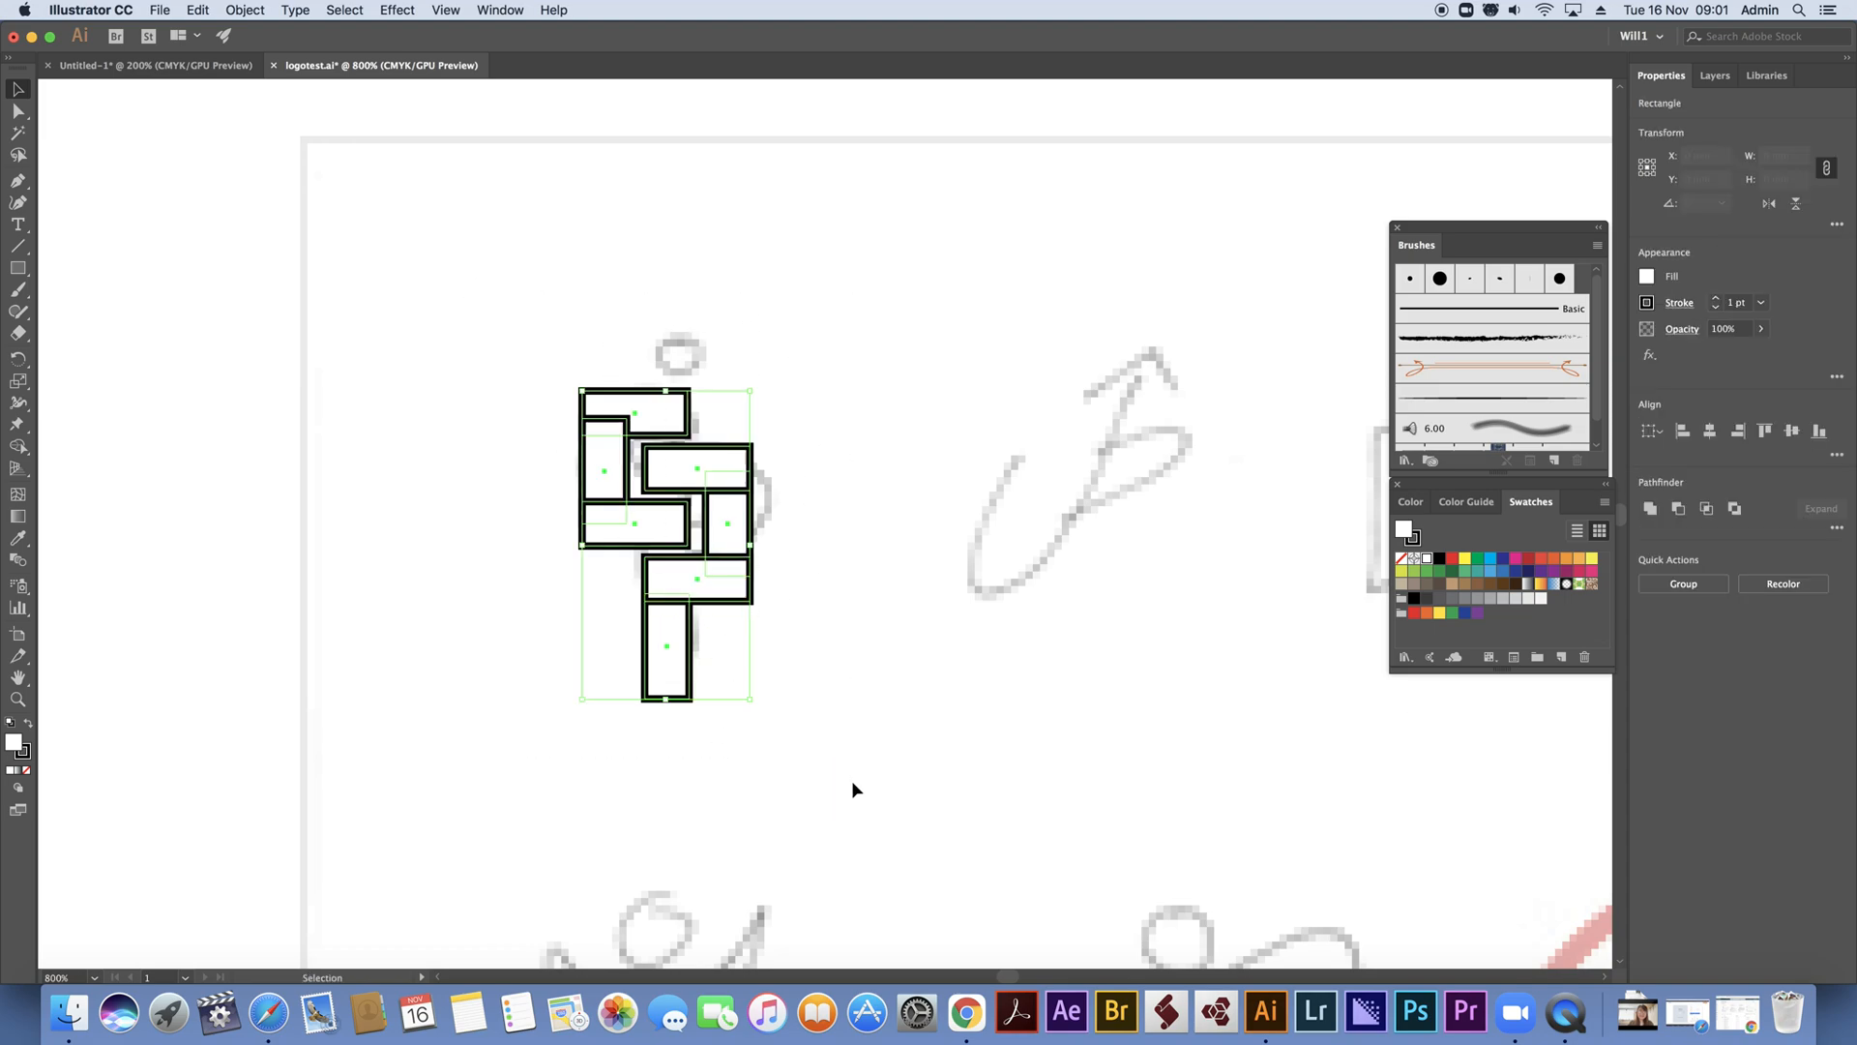
left_click(1651, 510)
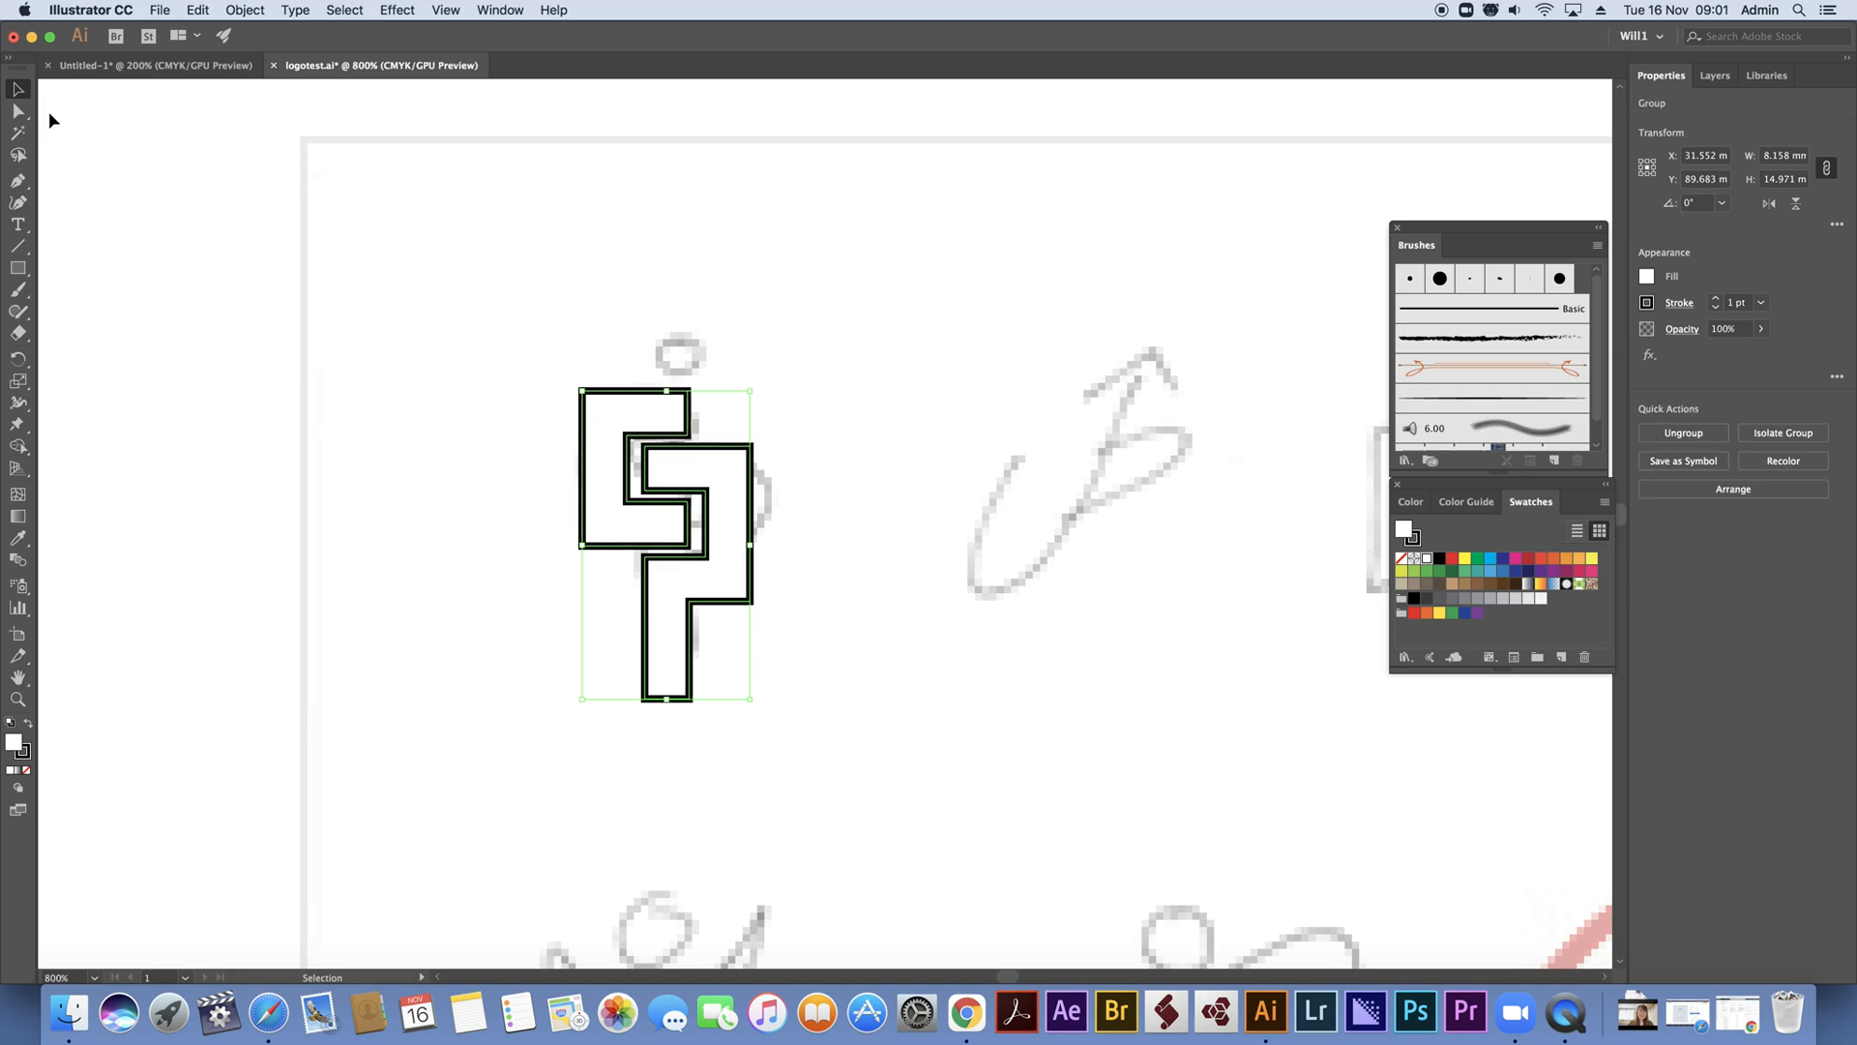
left_click(21, 112)
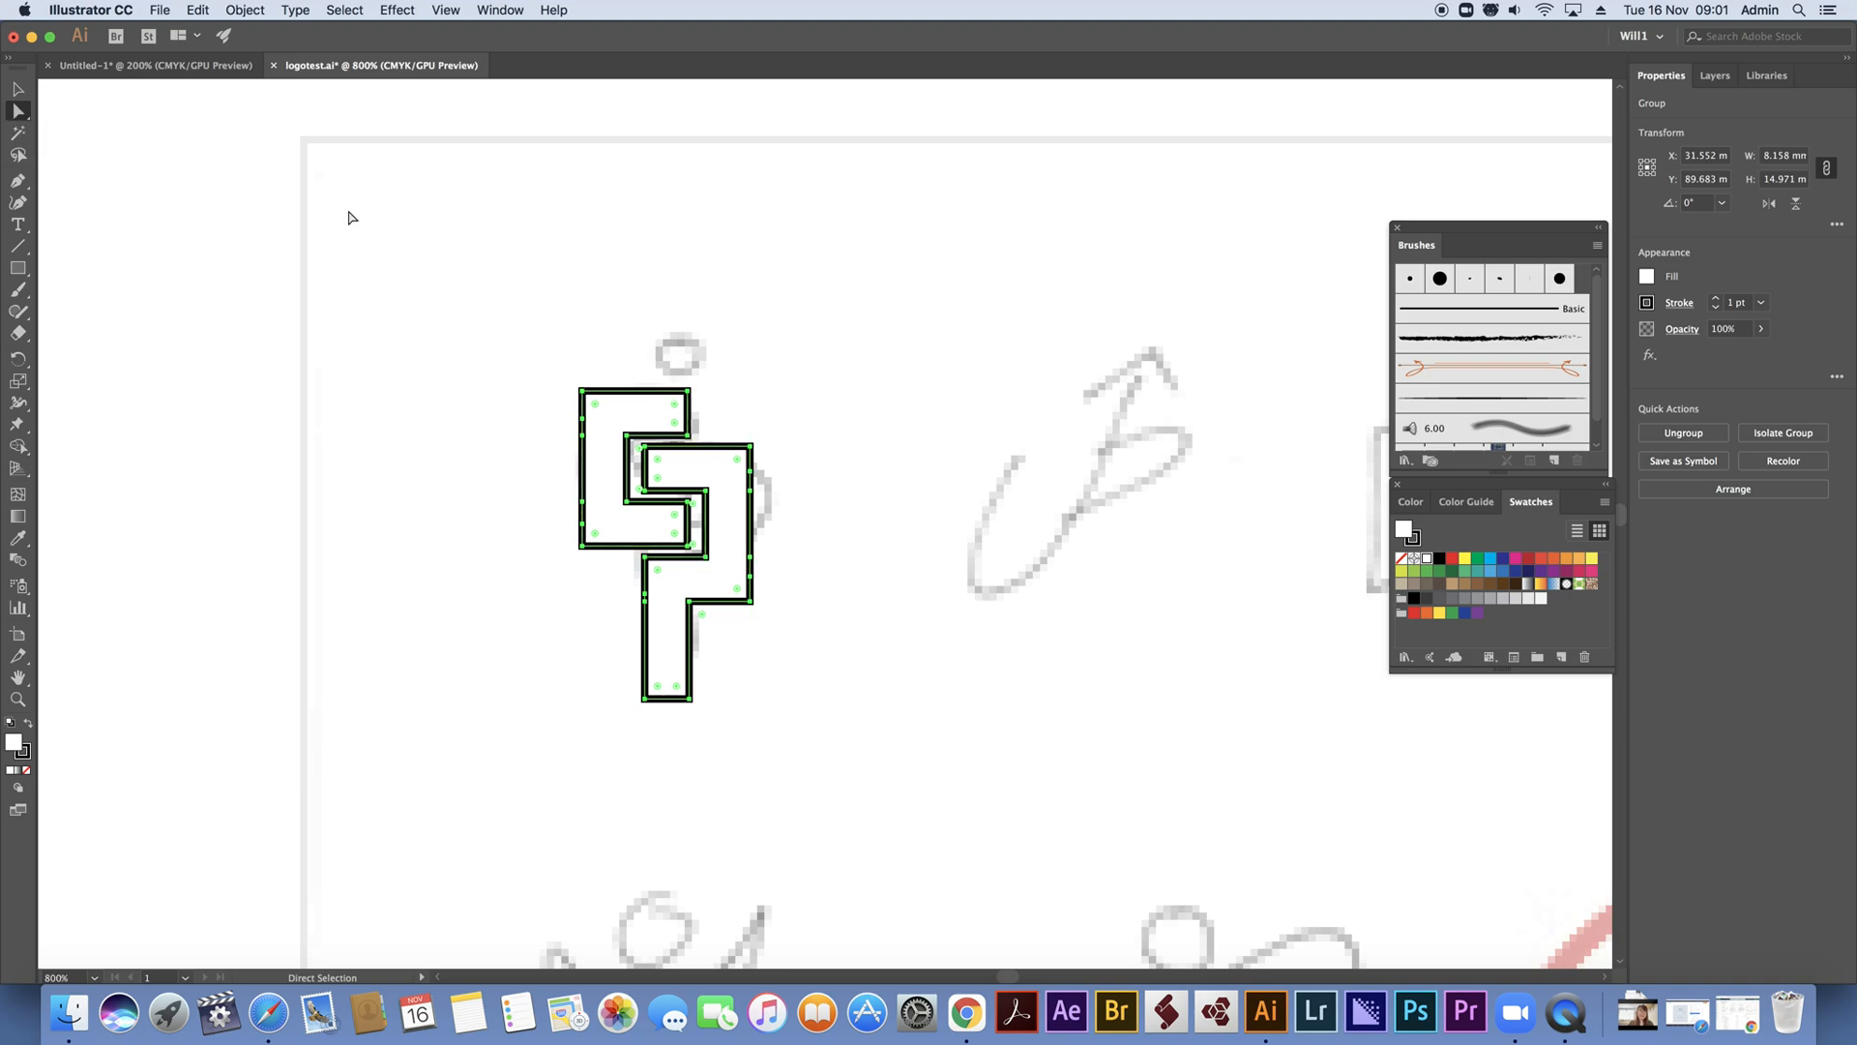
left_click_drag(599, 405, 627, 414)
left_click(756, 349)
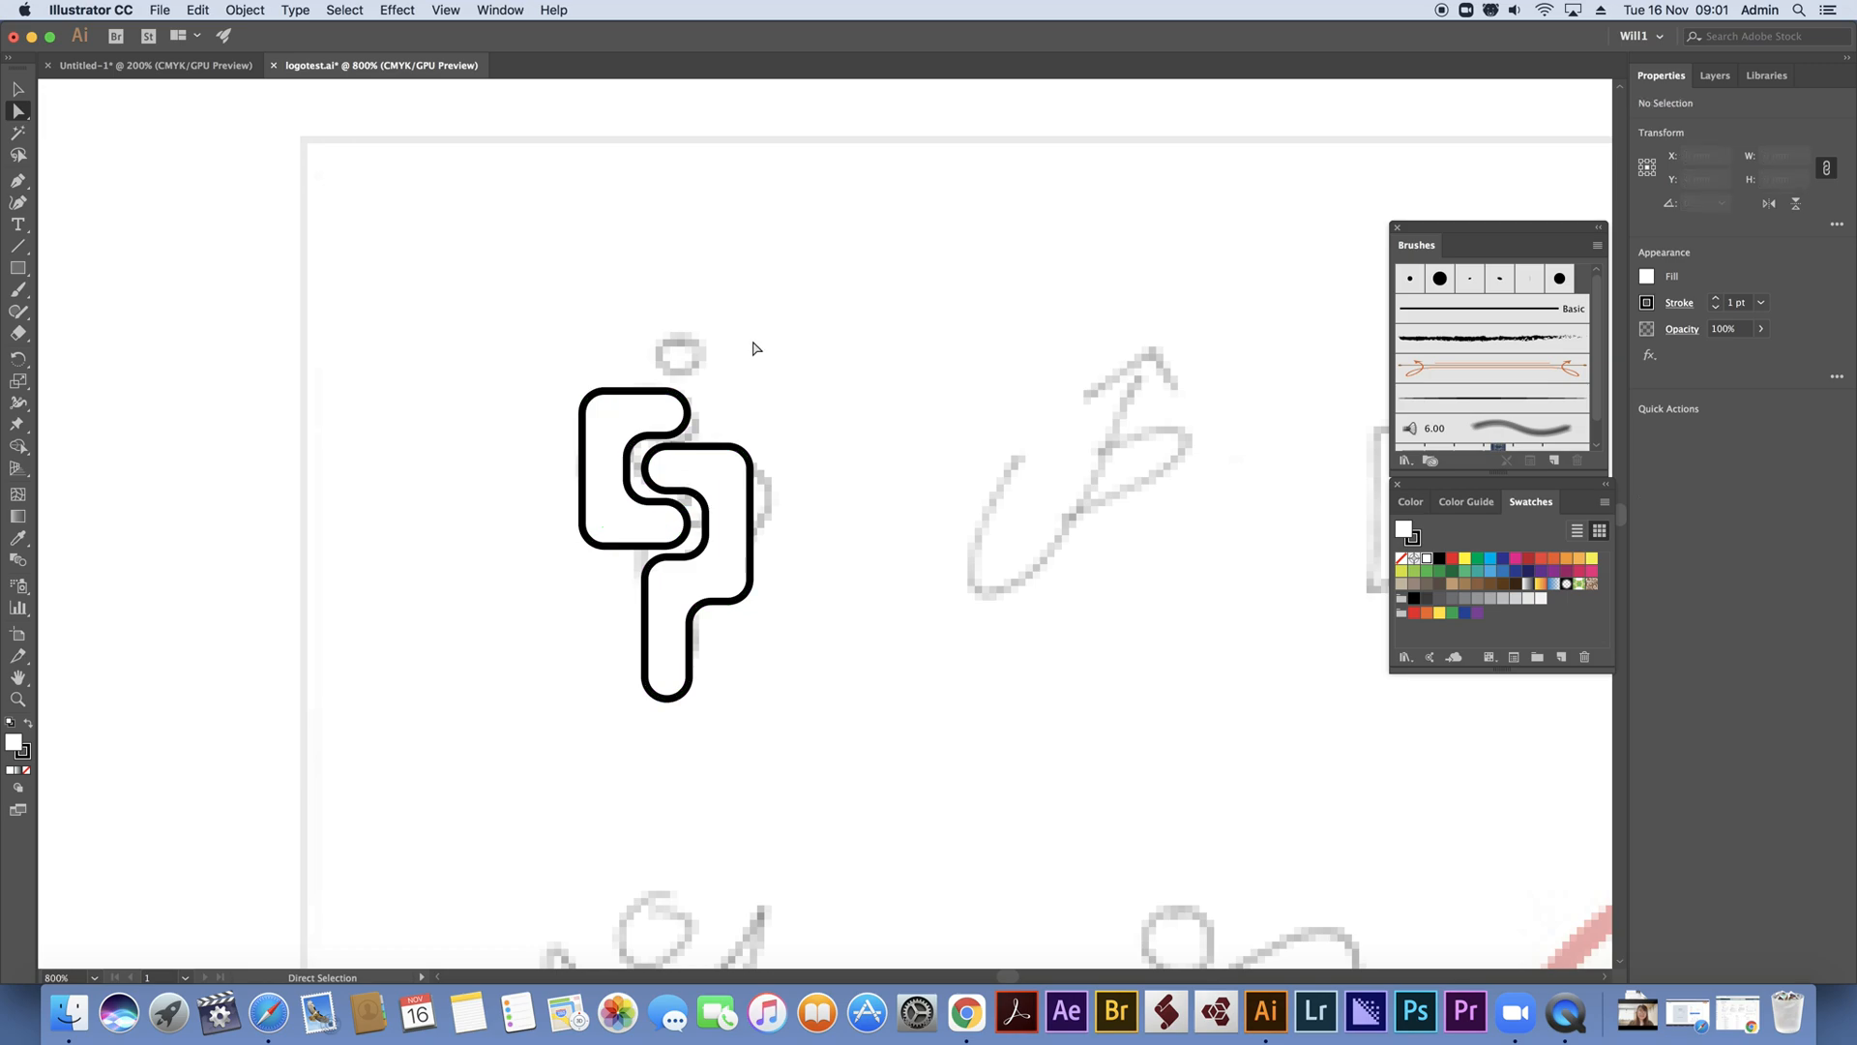
Move the rounded SP outline off the first sketch into the space to its right
left_click_drag(484, 340, 882, 743)
left_click(20, 89)
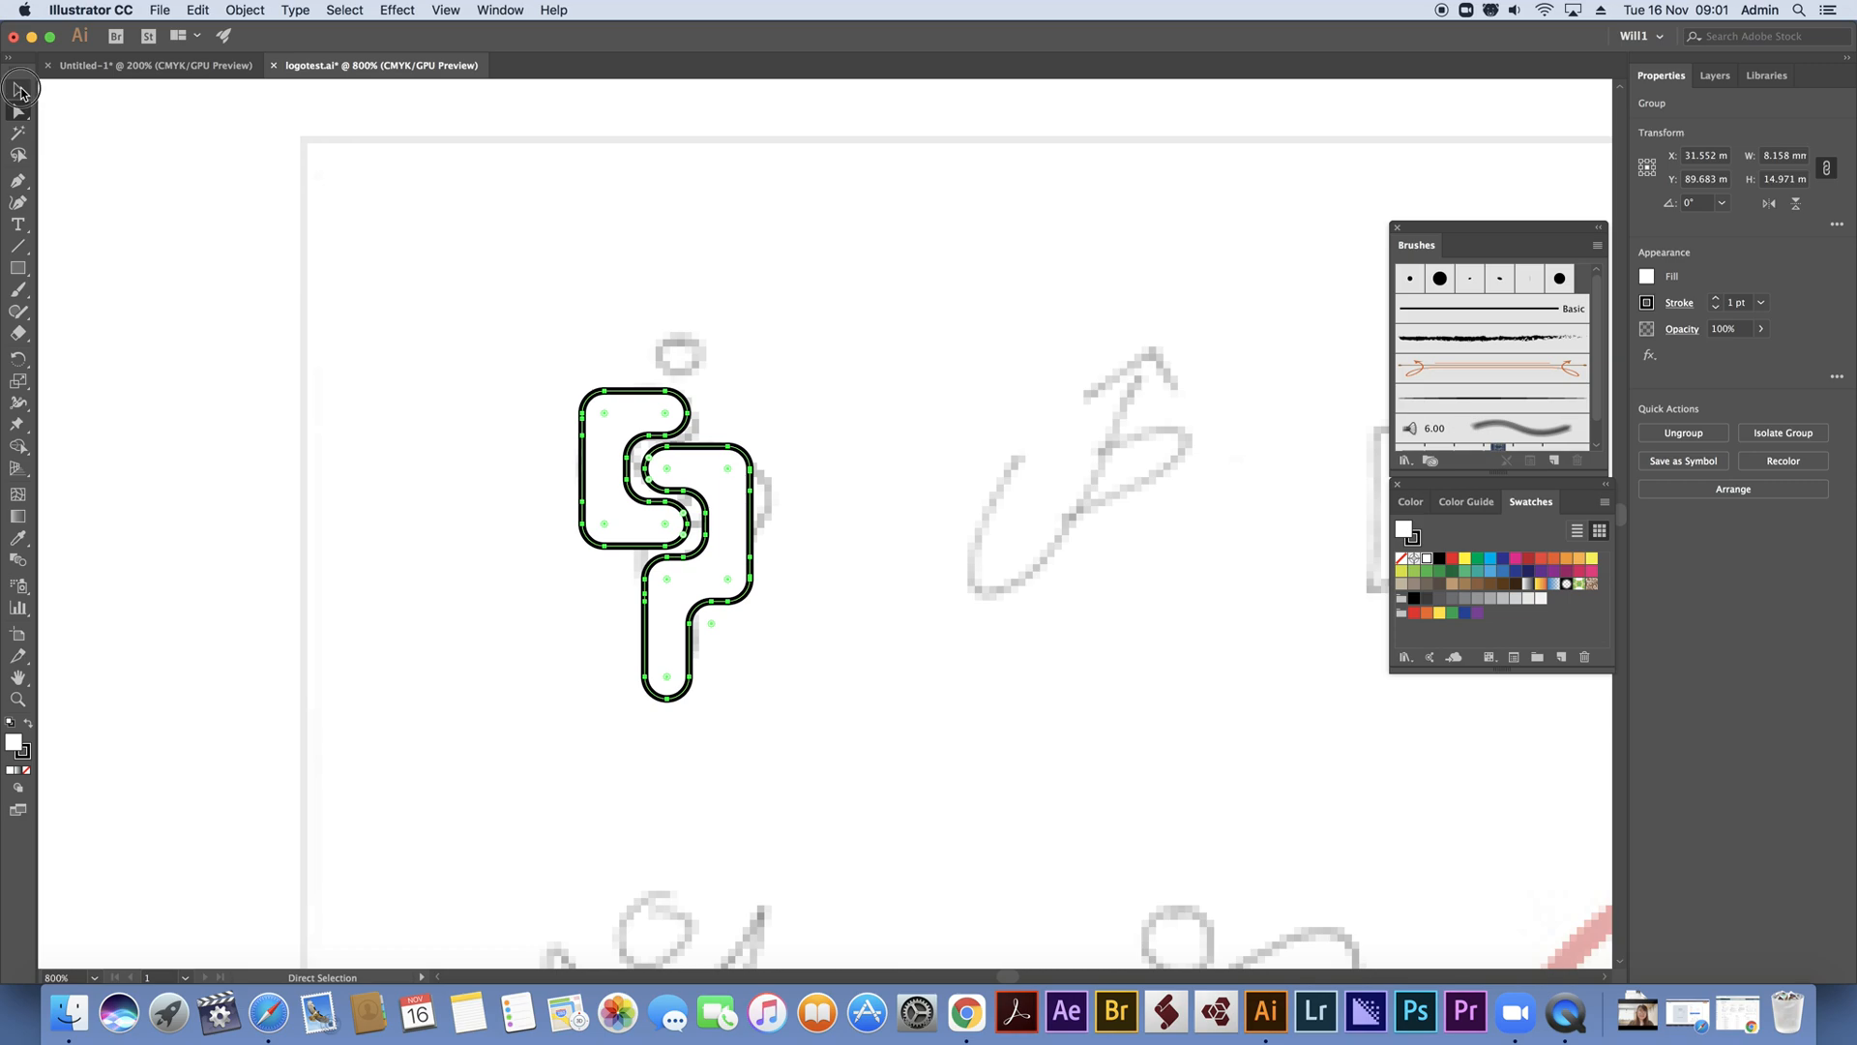
left_click_drag(748, 471, 967, 447)
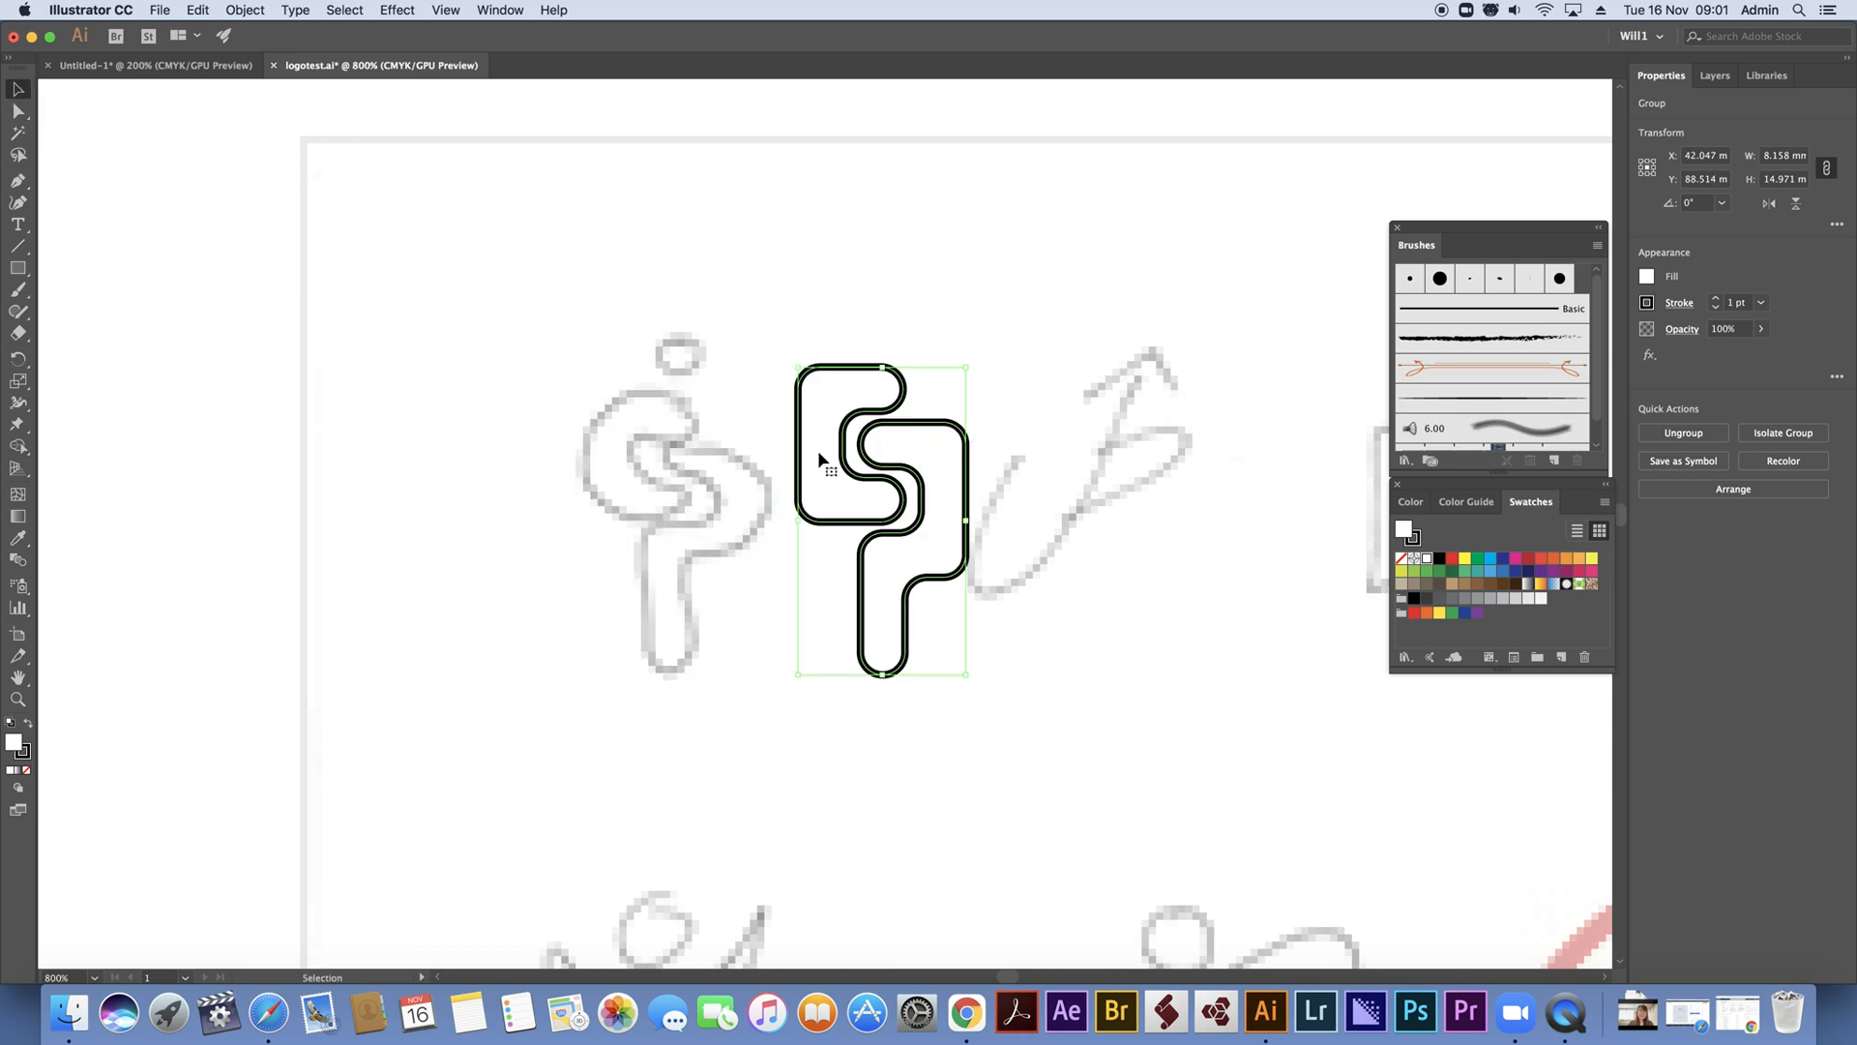
Draw an open, straight-sided C path with the Pen tool over the sketched S and set its fill to none
left_click(19, 181)
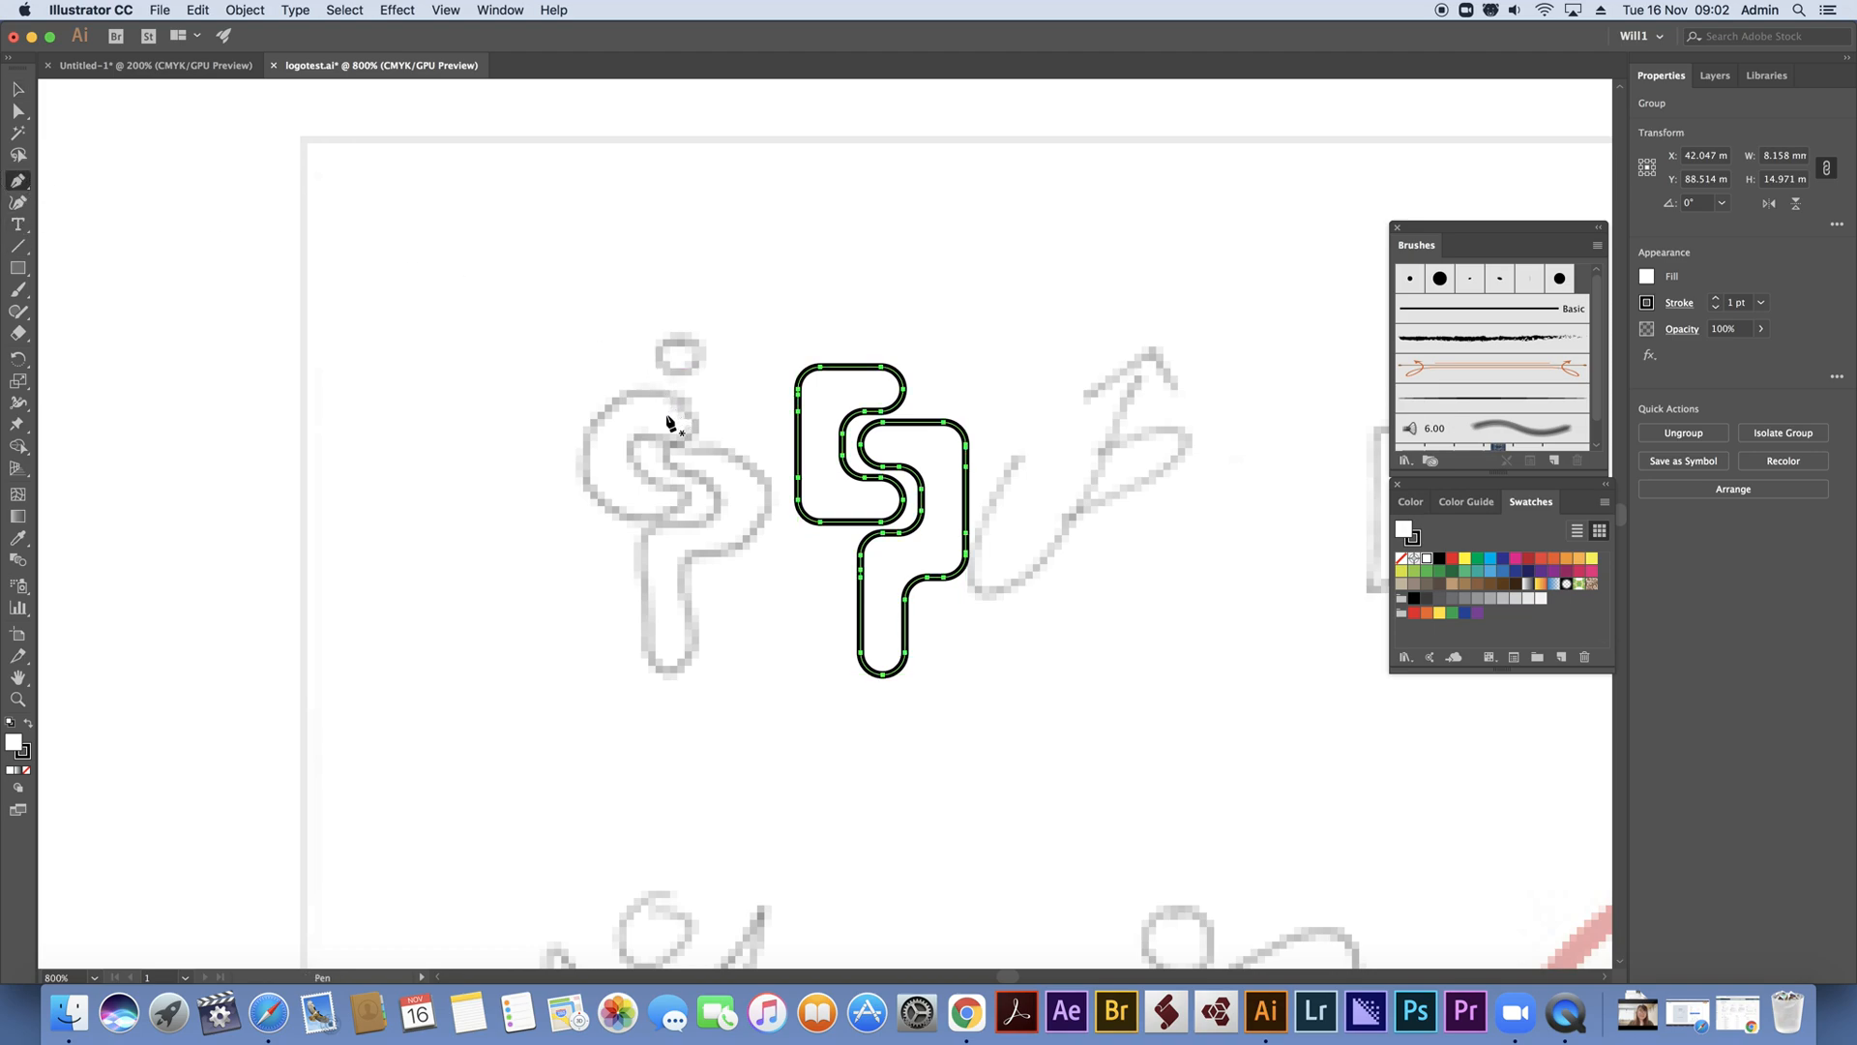
left_click_drag(667, 416, 600, 417)
left_click(599, 414)
left_click(600, 496)
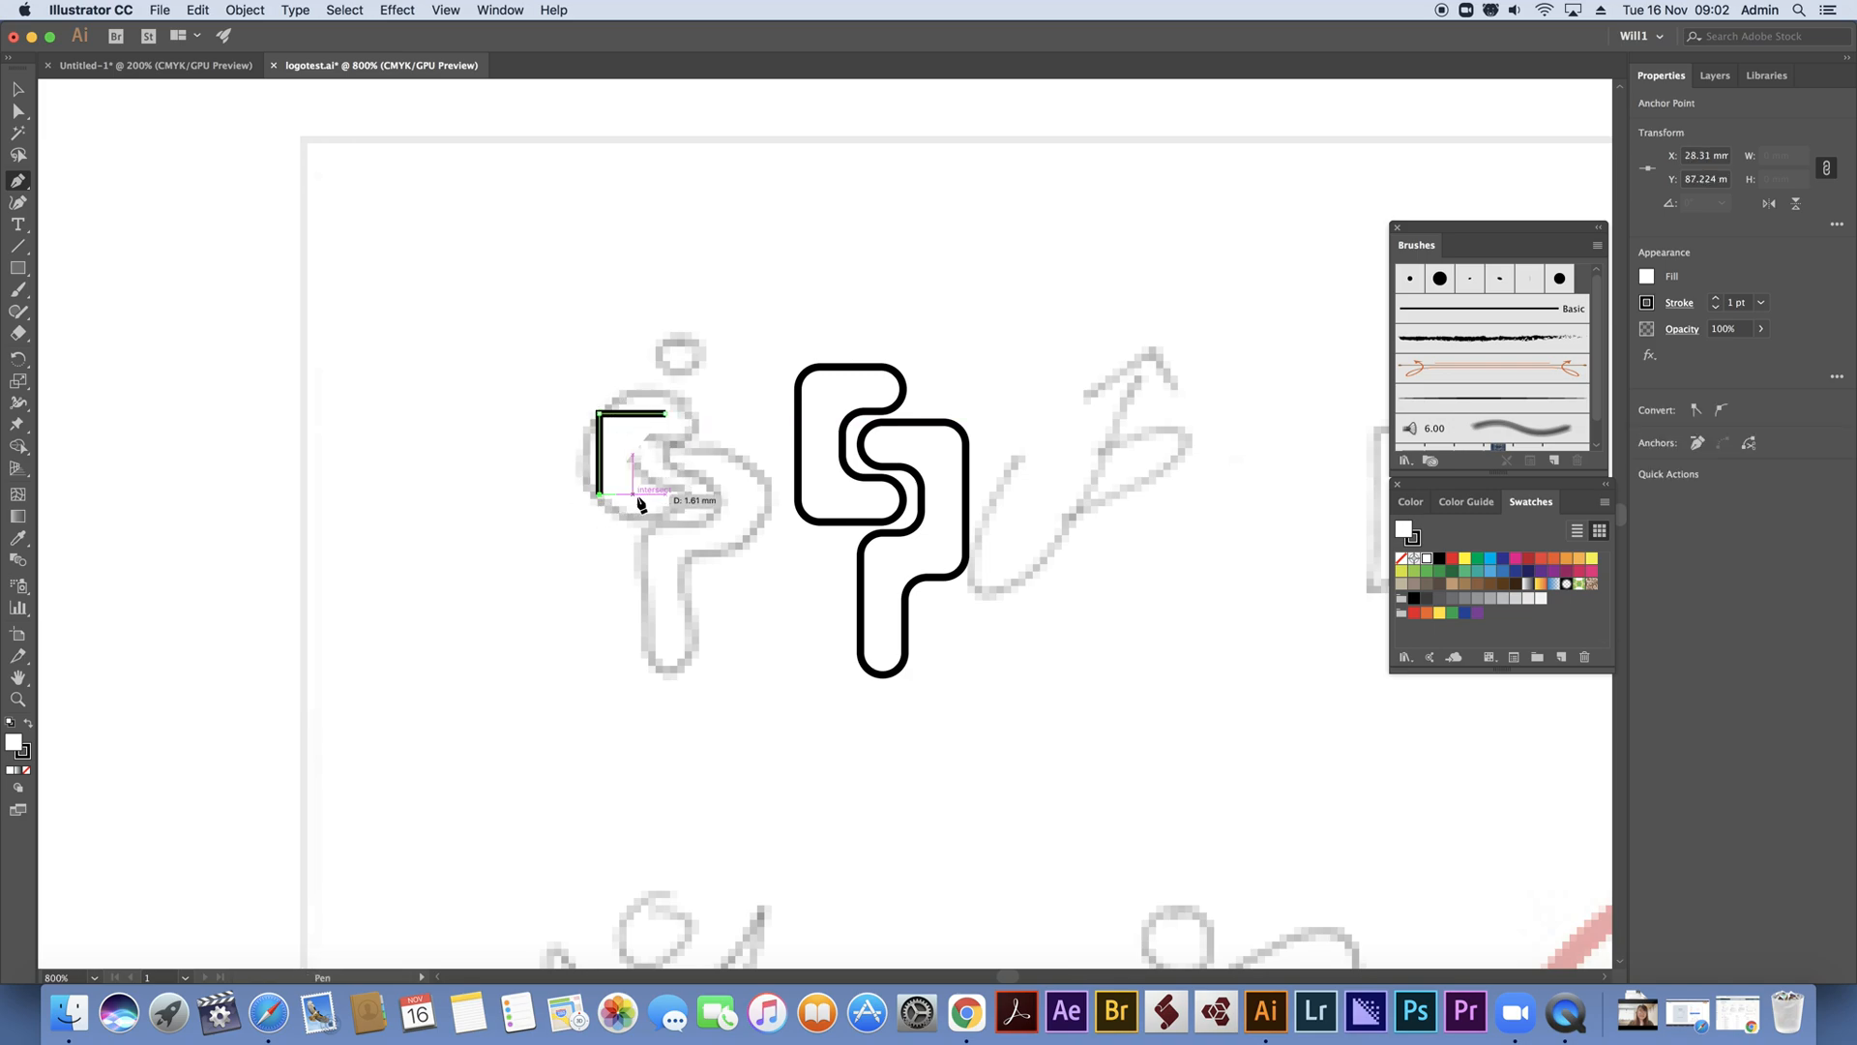
left_click(665, 494)
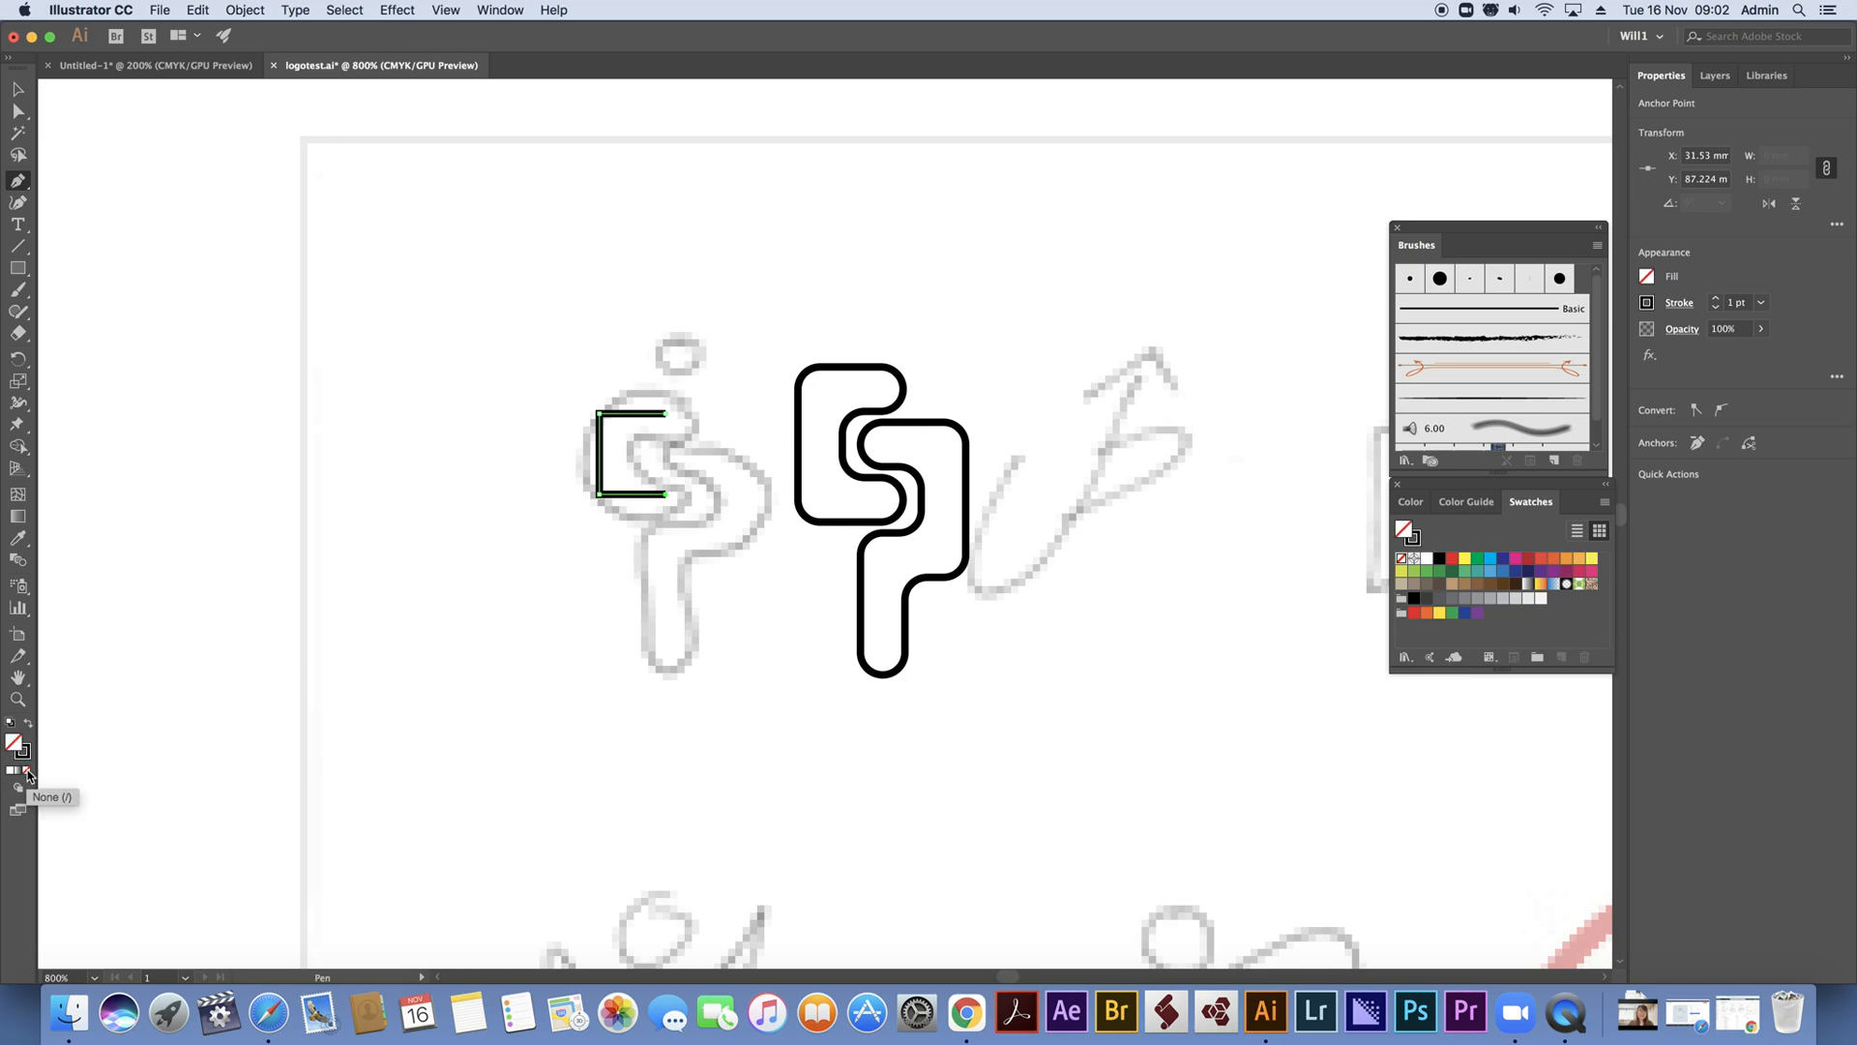
left_click(27, 771)
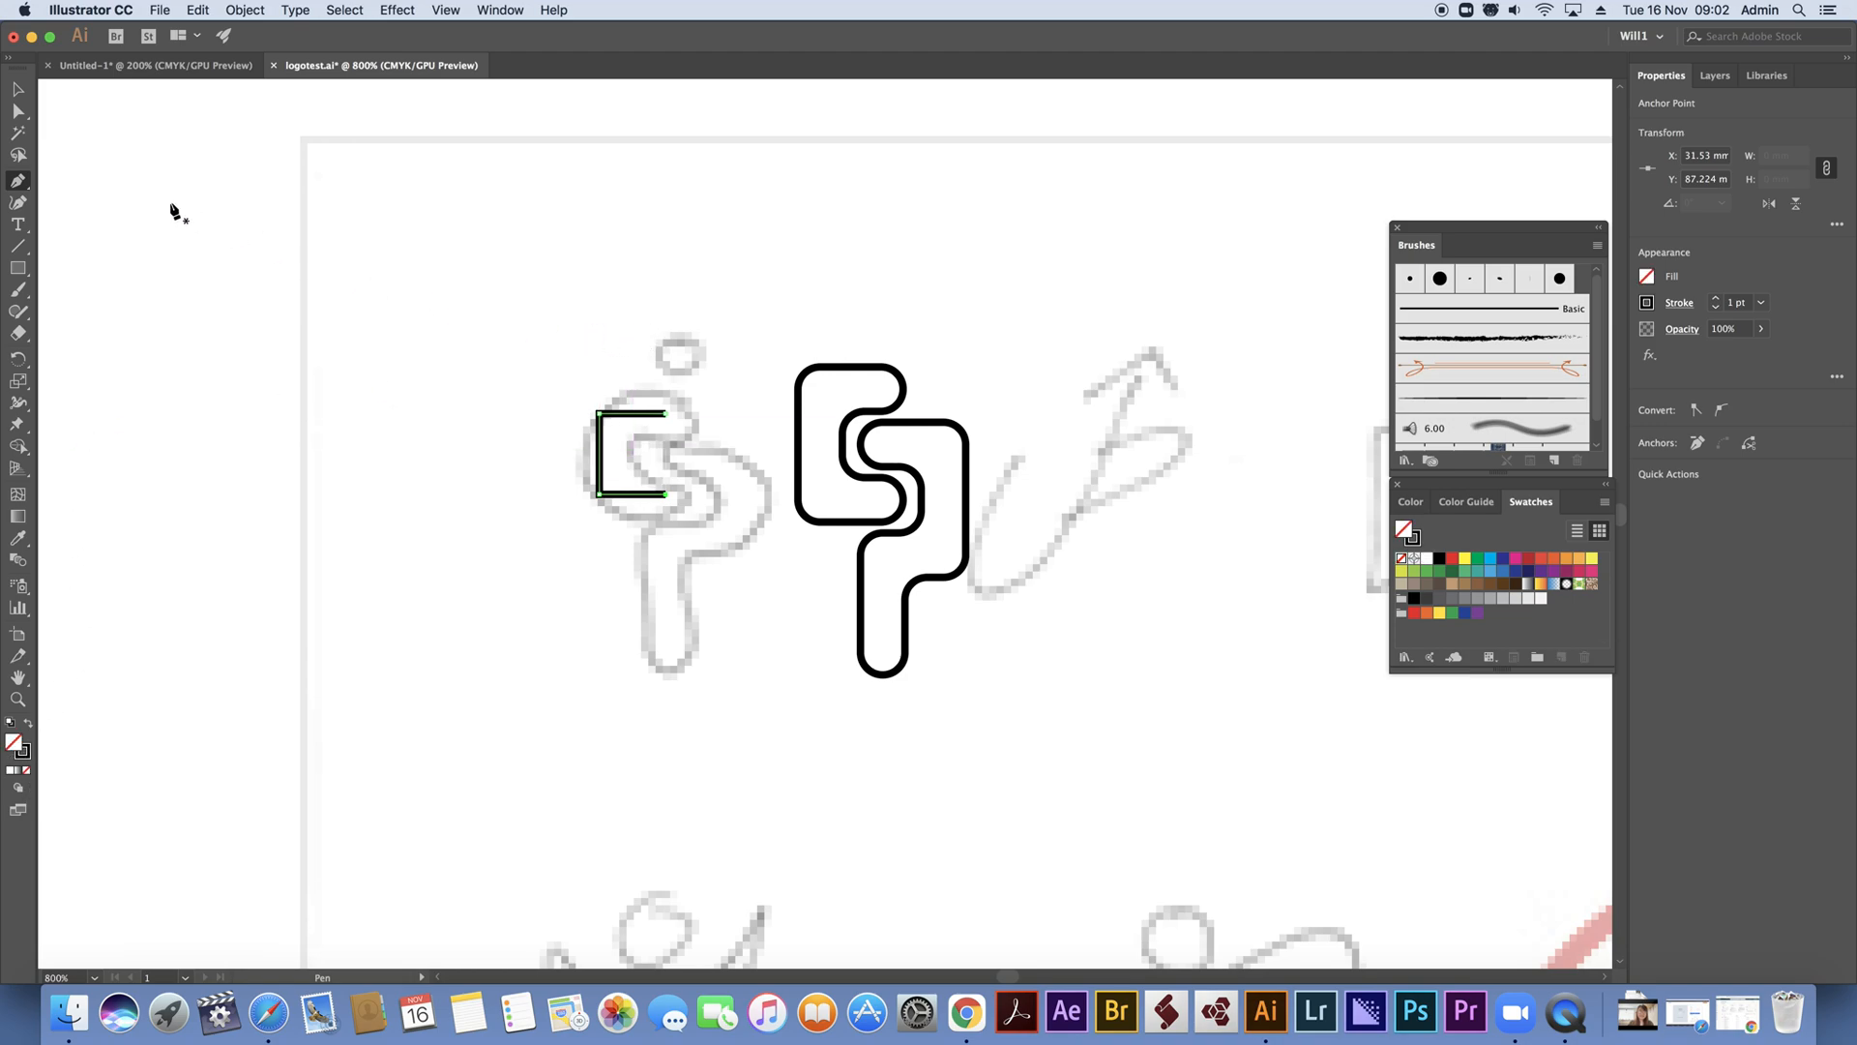
Give the C-shaped path a round cap and a stroke weight of 6 pt
left_click(18, 89)
left_click(1681, 304)
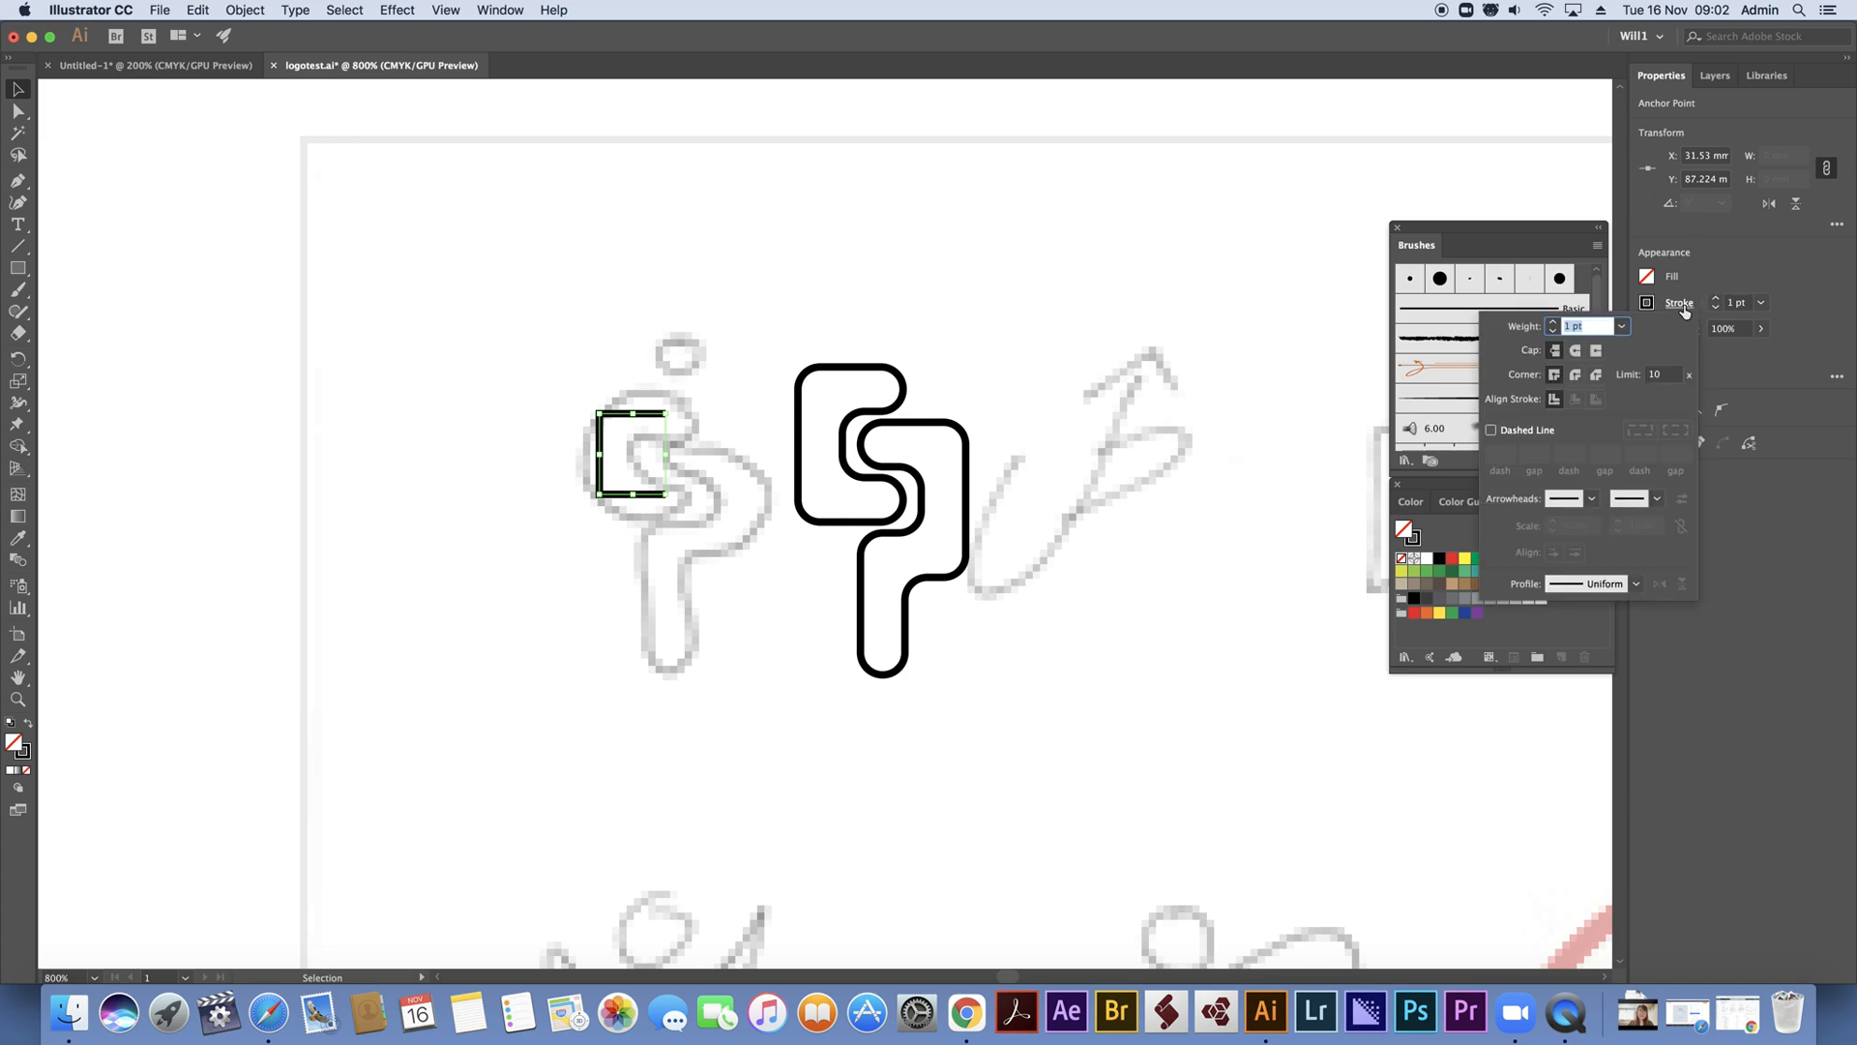
left_click(1576, 350)
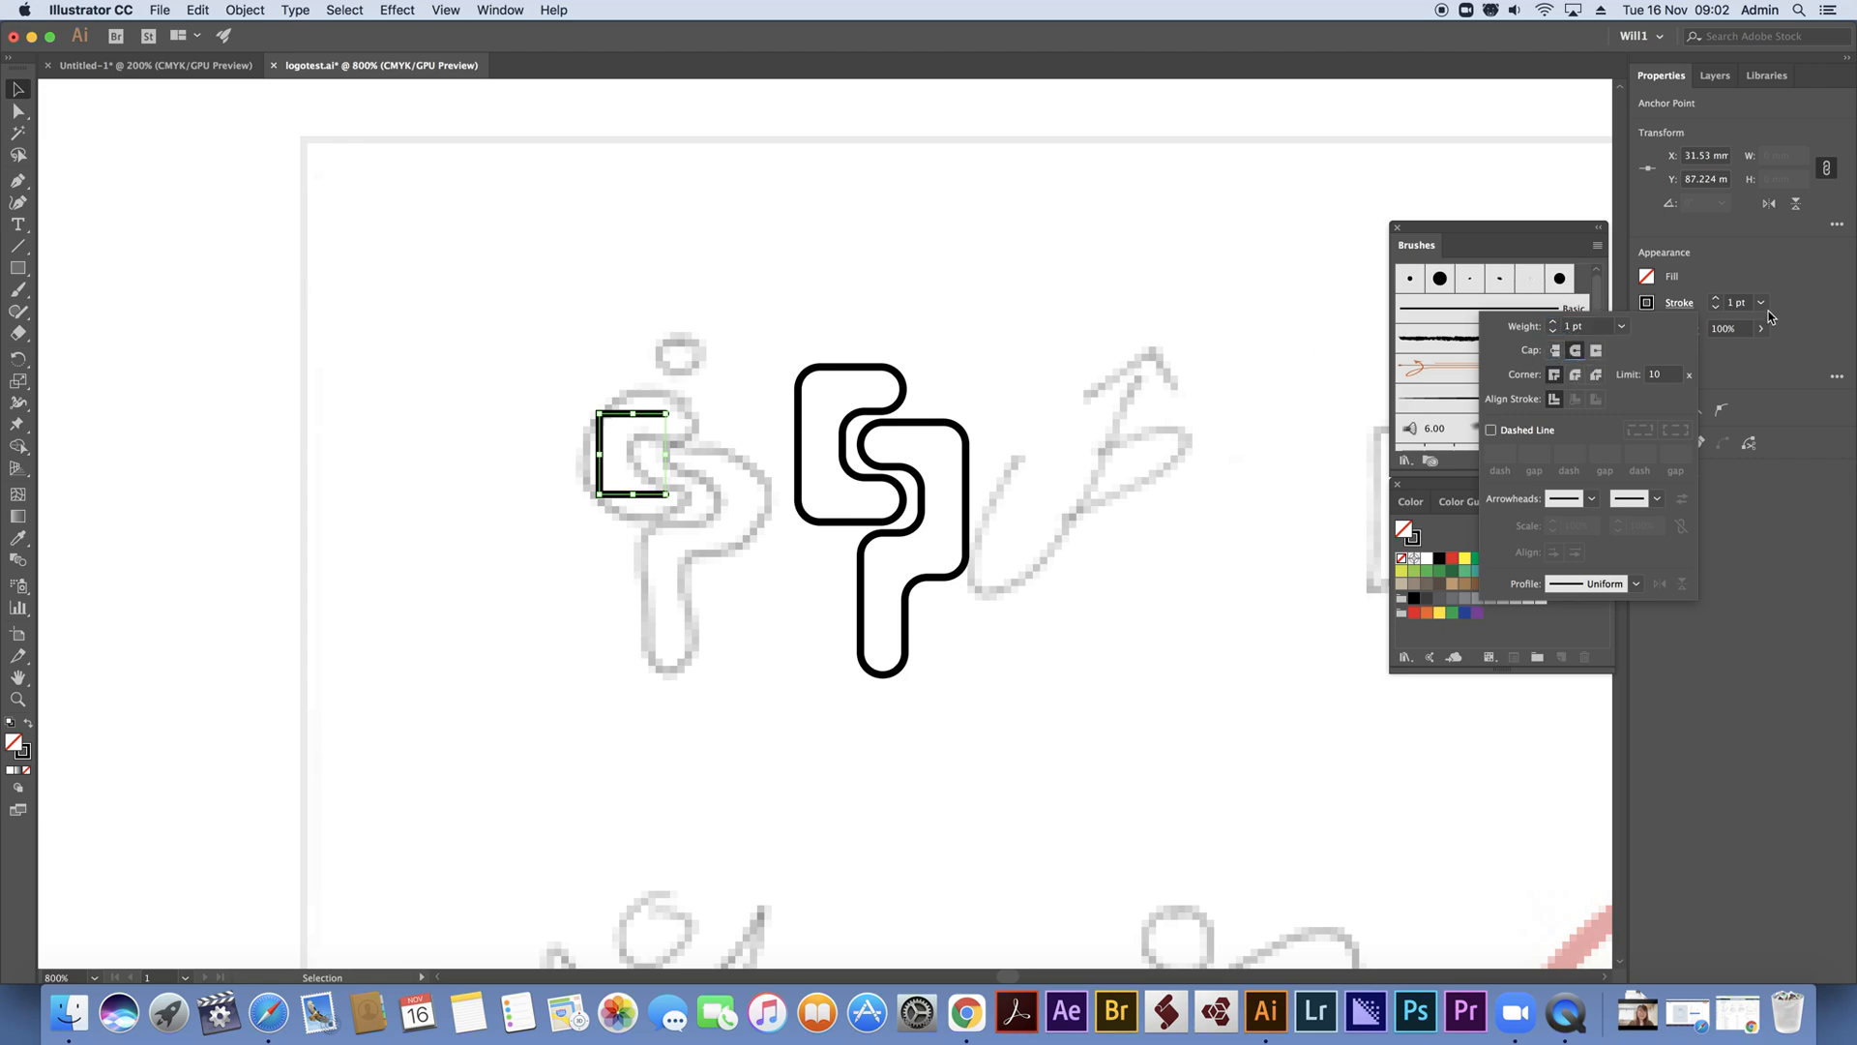
left_click(1716, 298)
left_click(1716, 298)
left_click(1716, 298)
left_click(1716, 298)
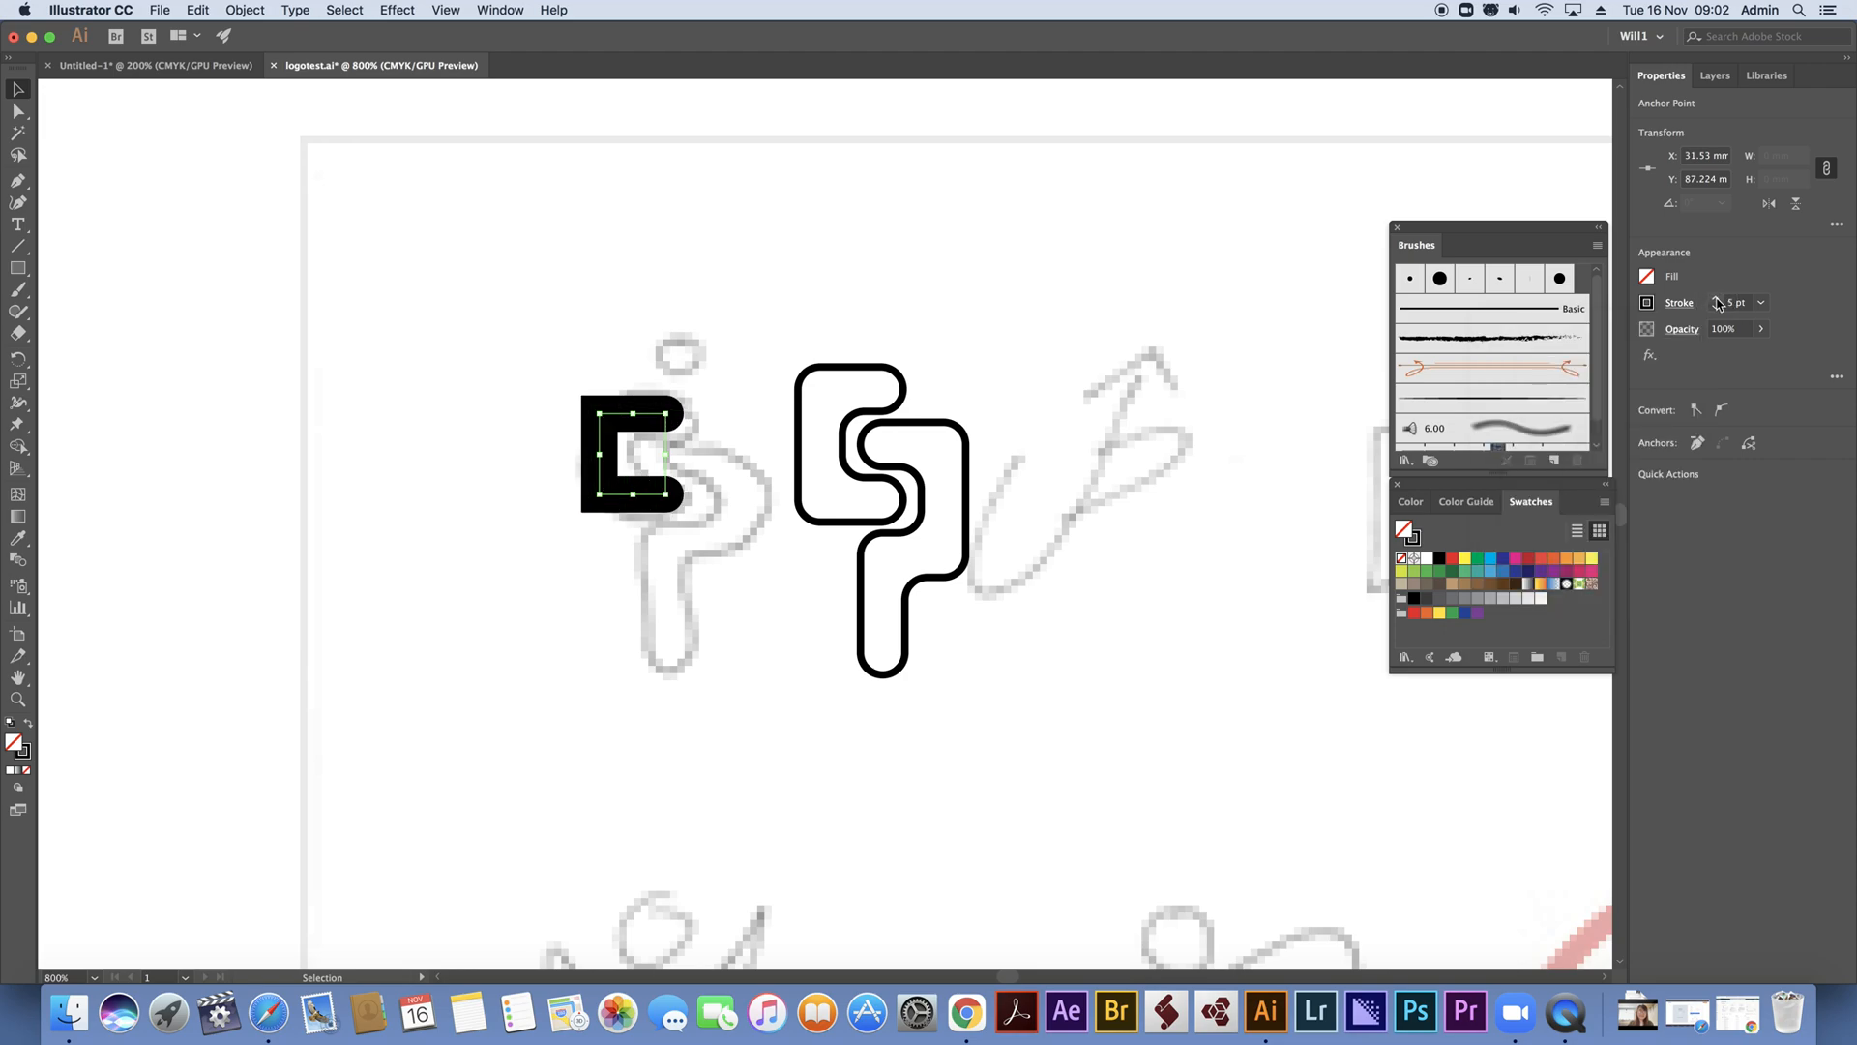
left_click(1716, 299)
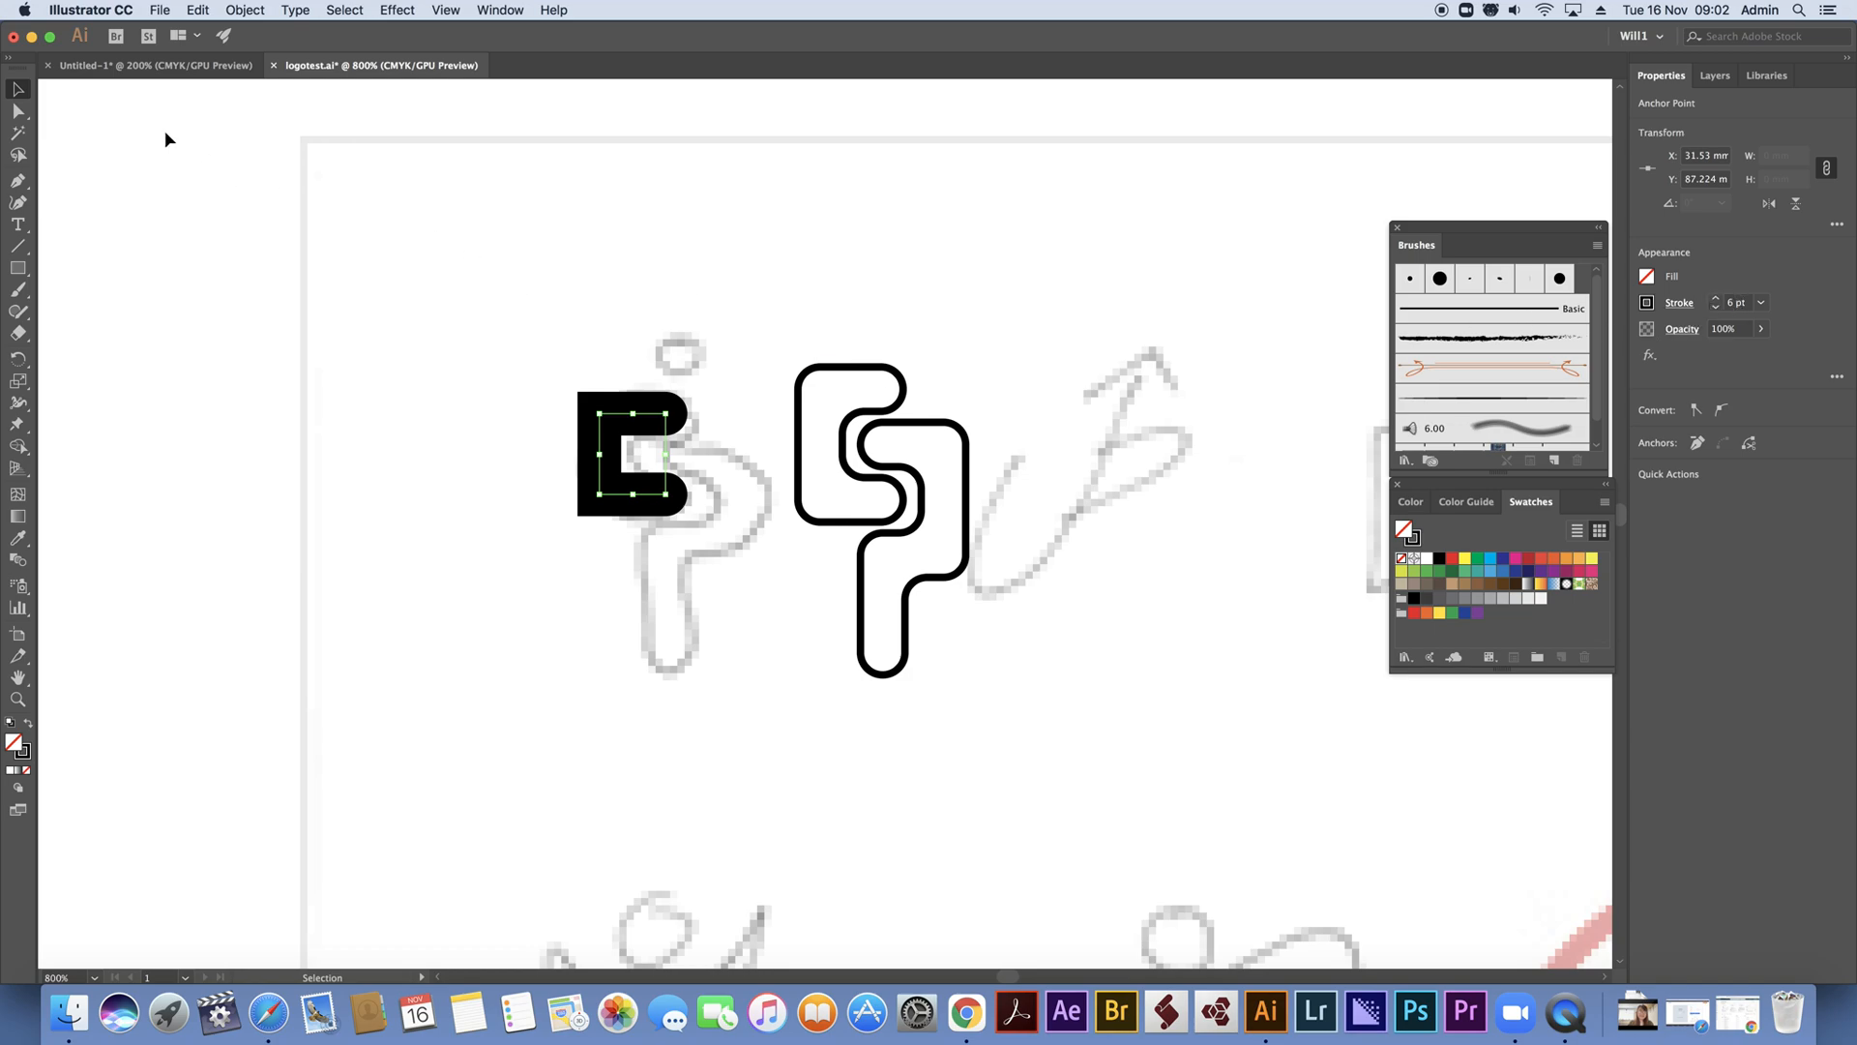
Expand the fill and stroke of the C-shaped path into a solid shape
left_click(245, 10)
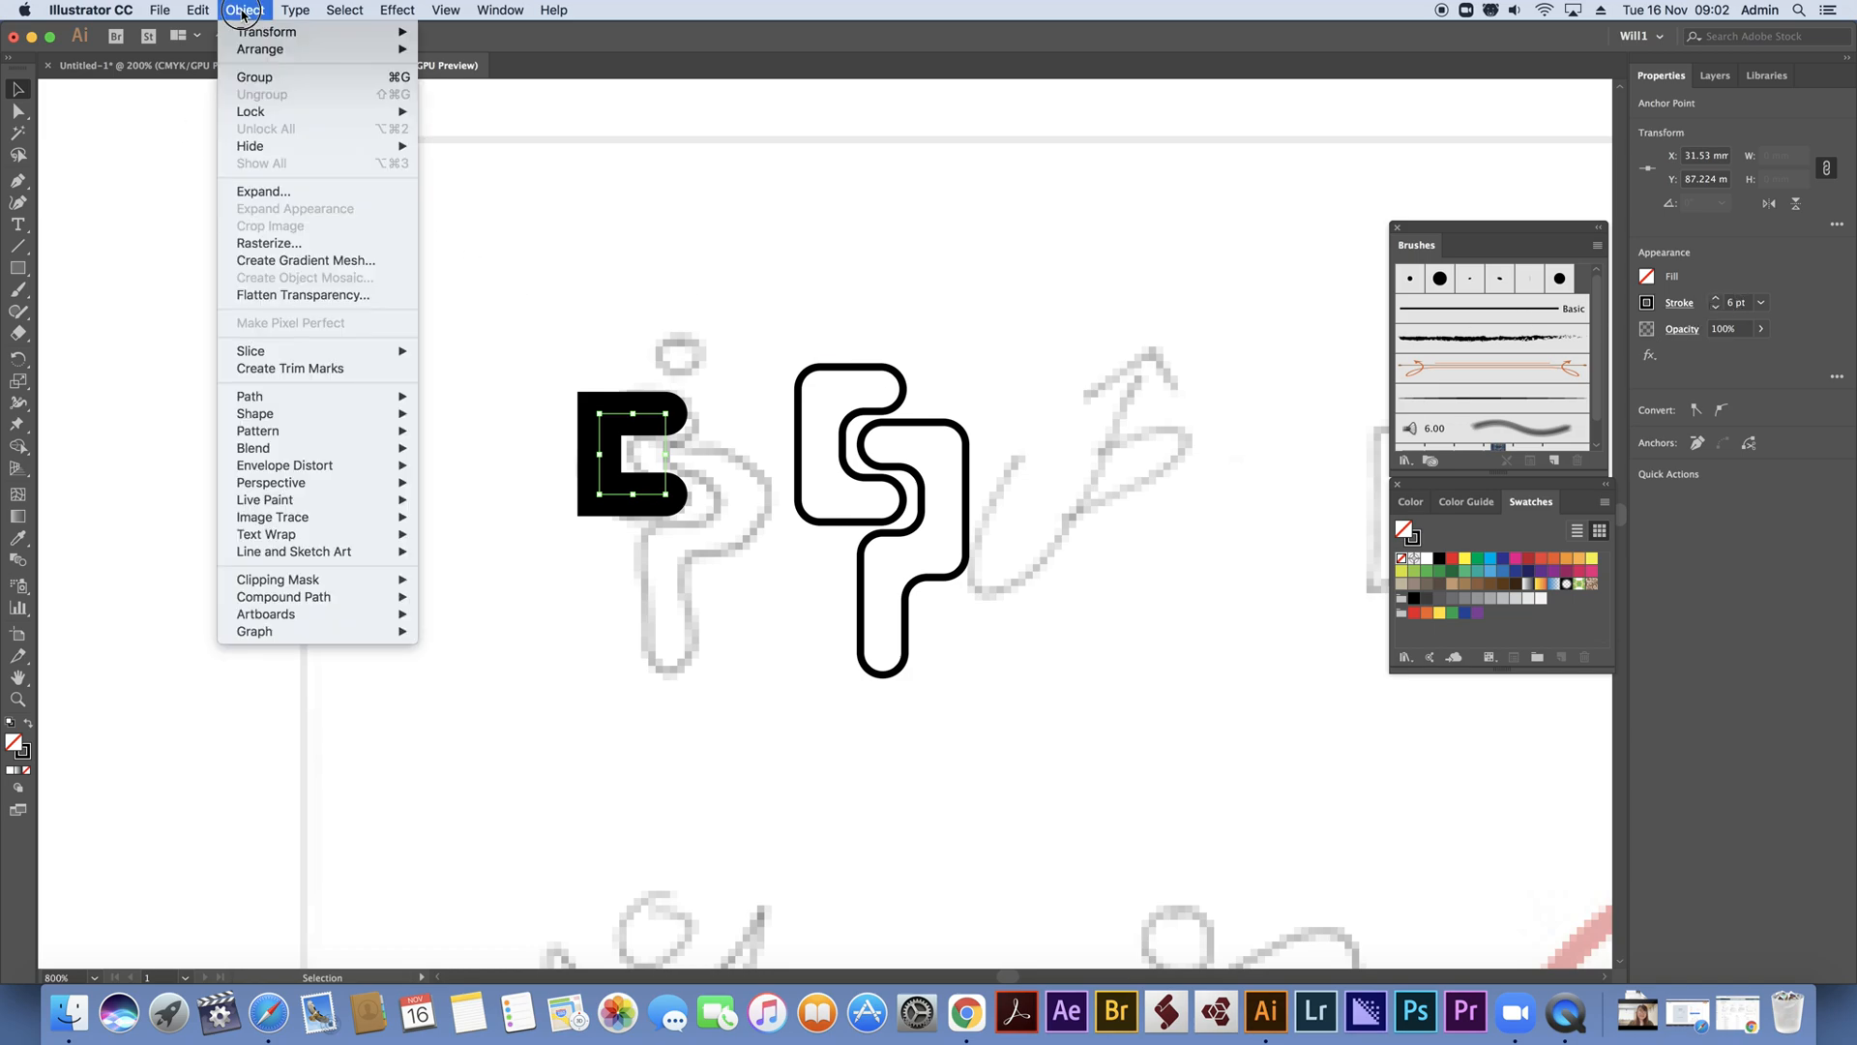
left_click(254, 193)
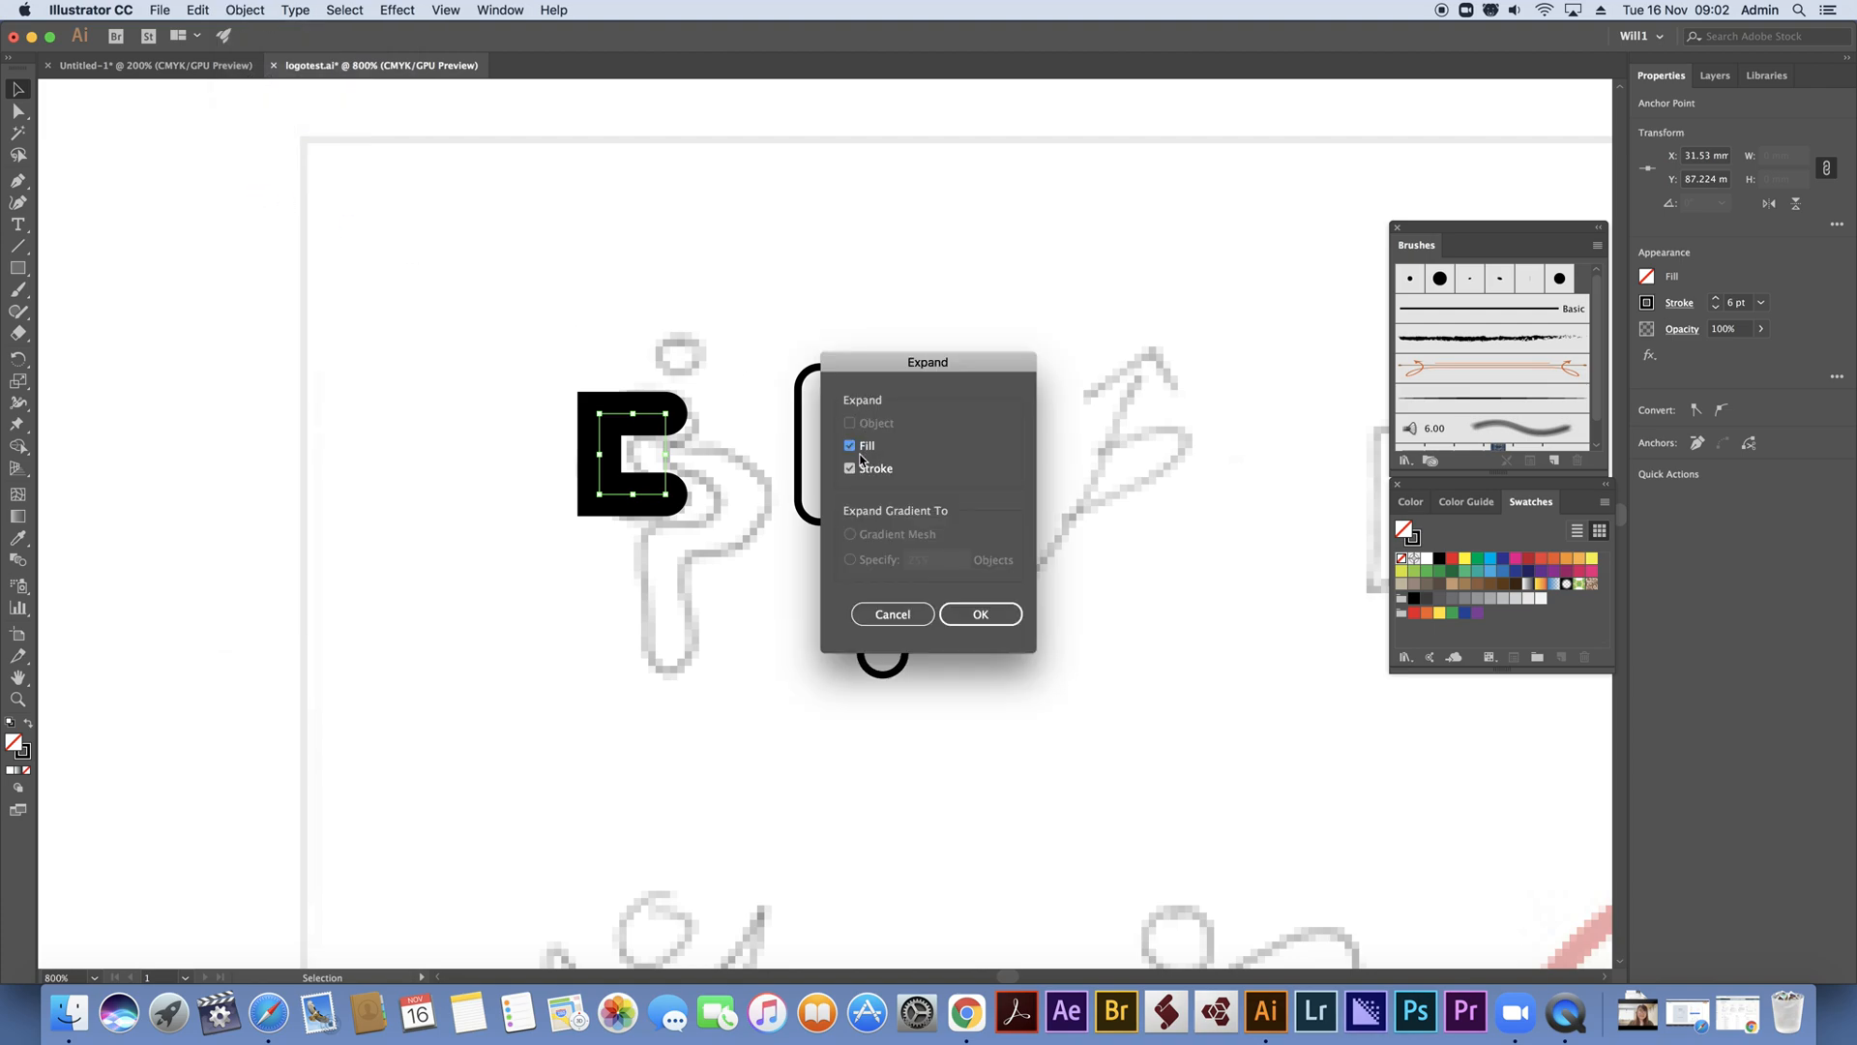
left_click(973, 615)
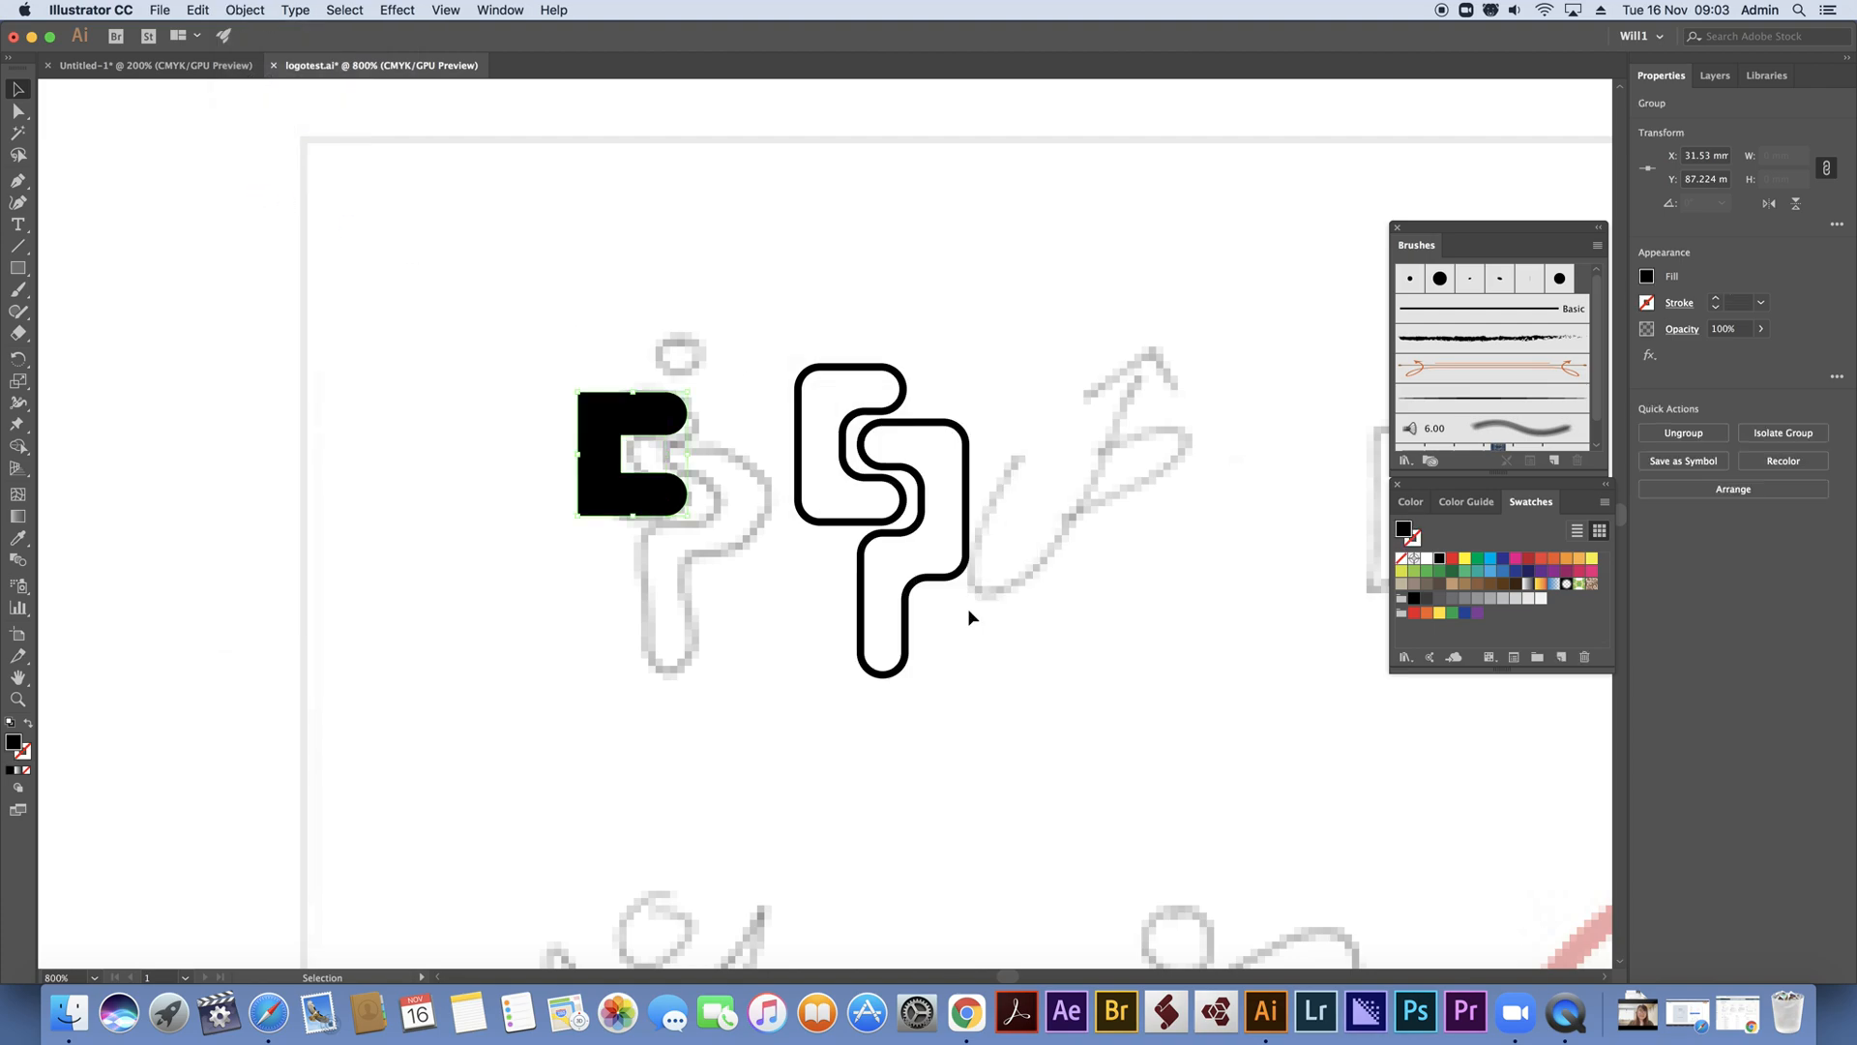
Round the inner and outer left corners of the expanded C shape
left_click(20, 110)
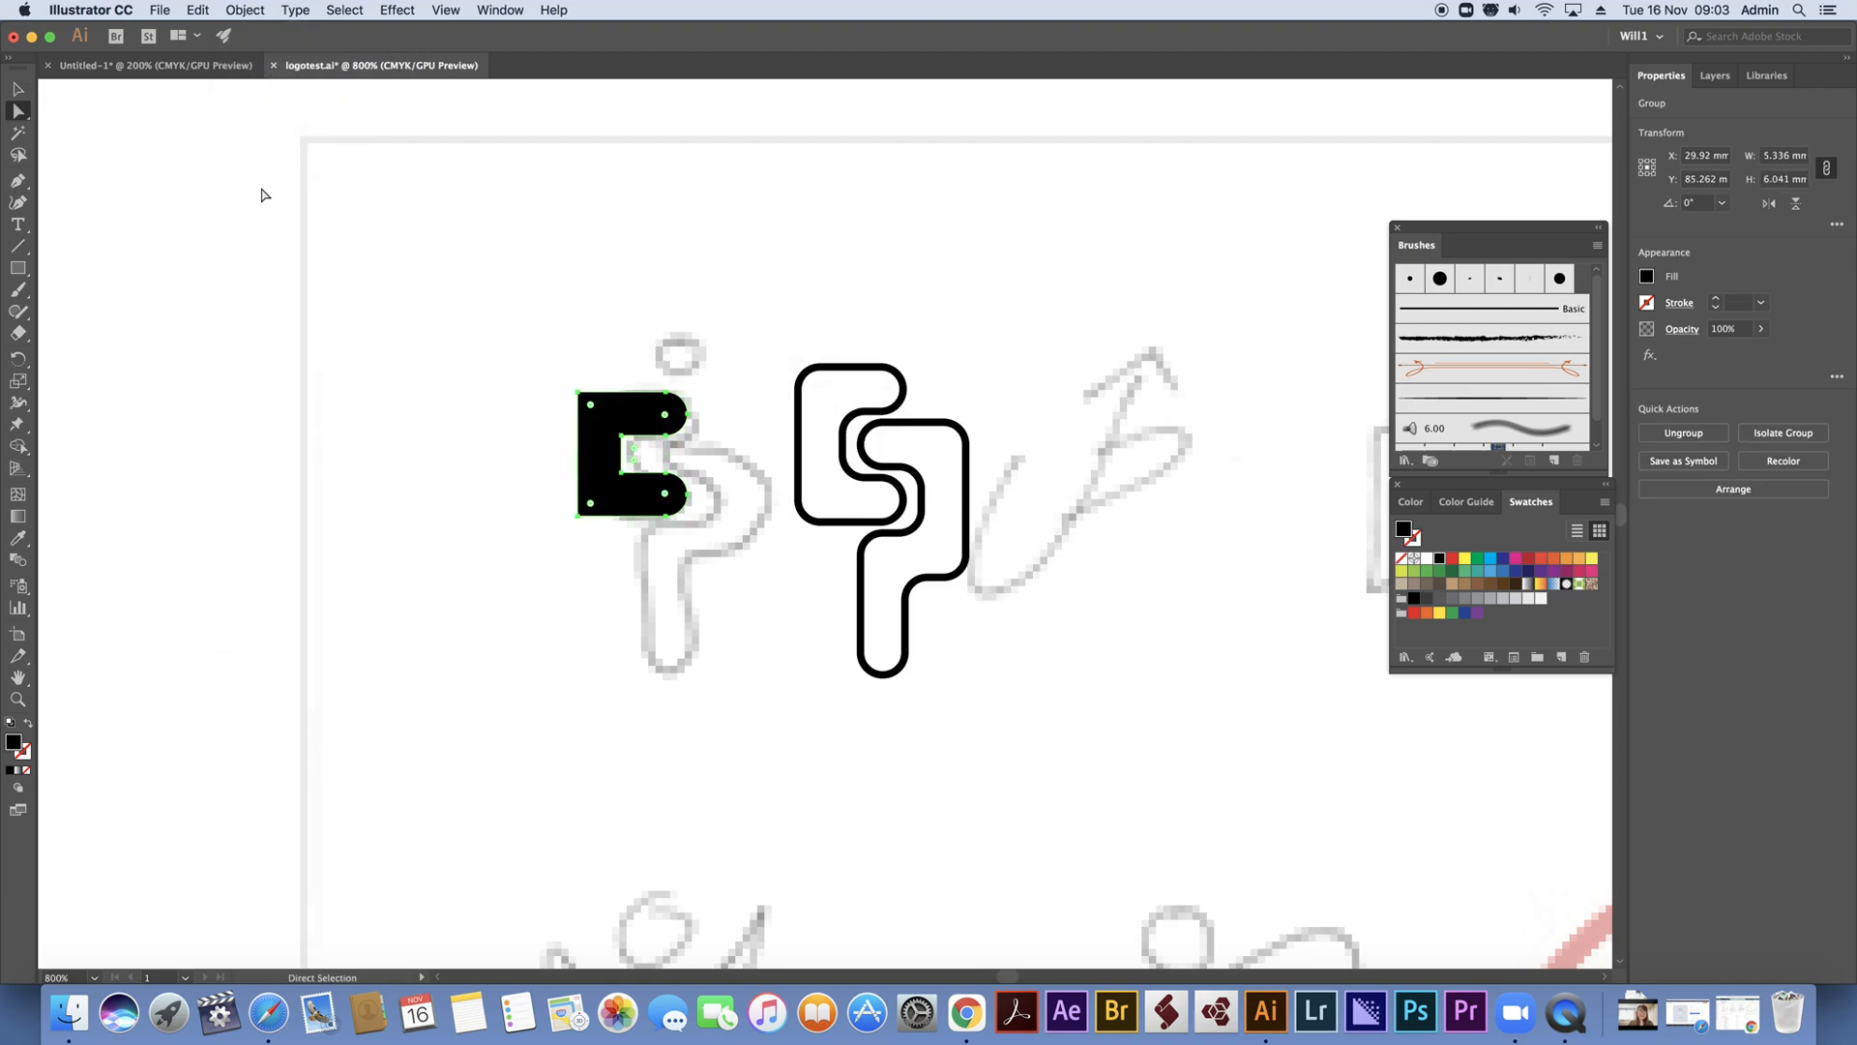
left_click_drag(511, 331, 629, 539)
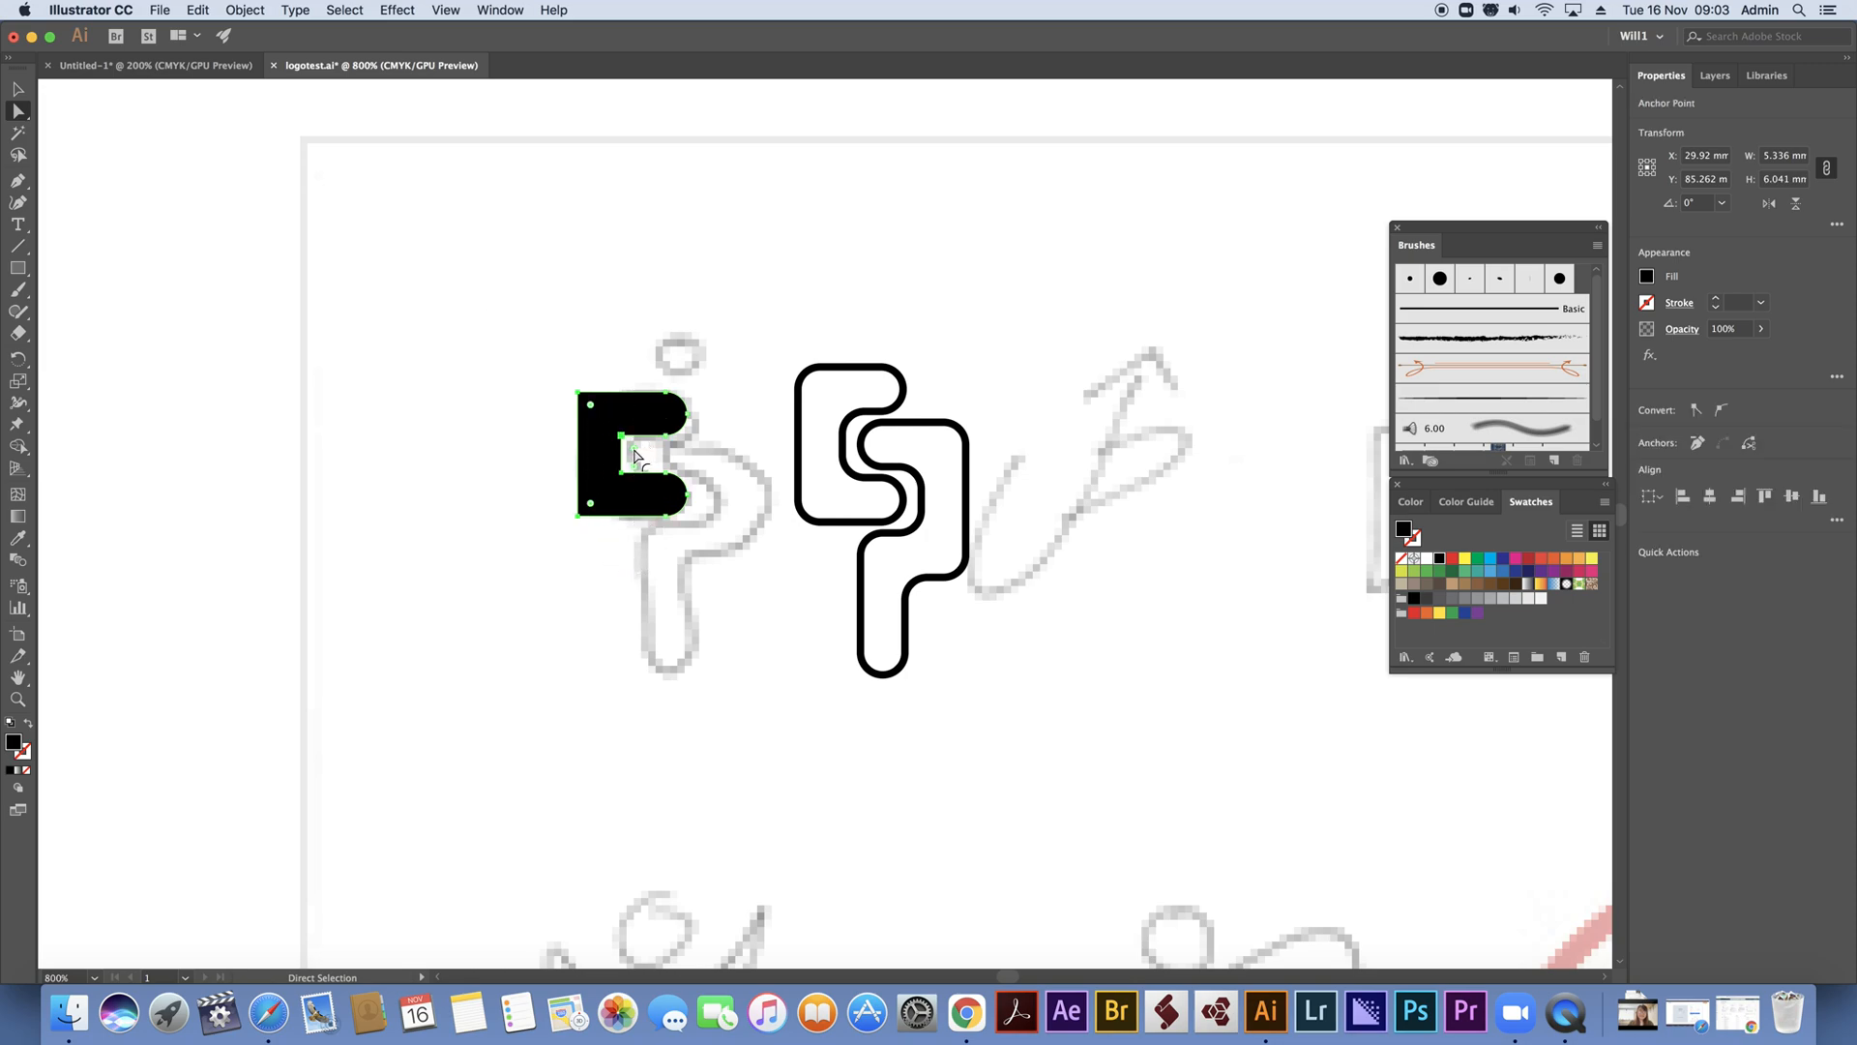
left_click_drag(636, 455, 708, 472)
left_click(476, 262)
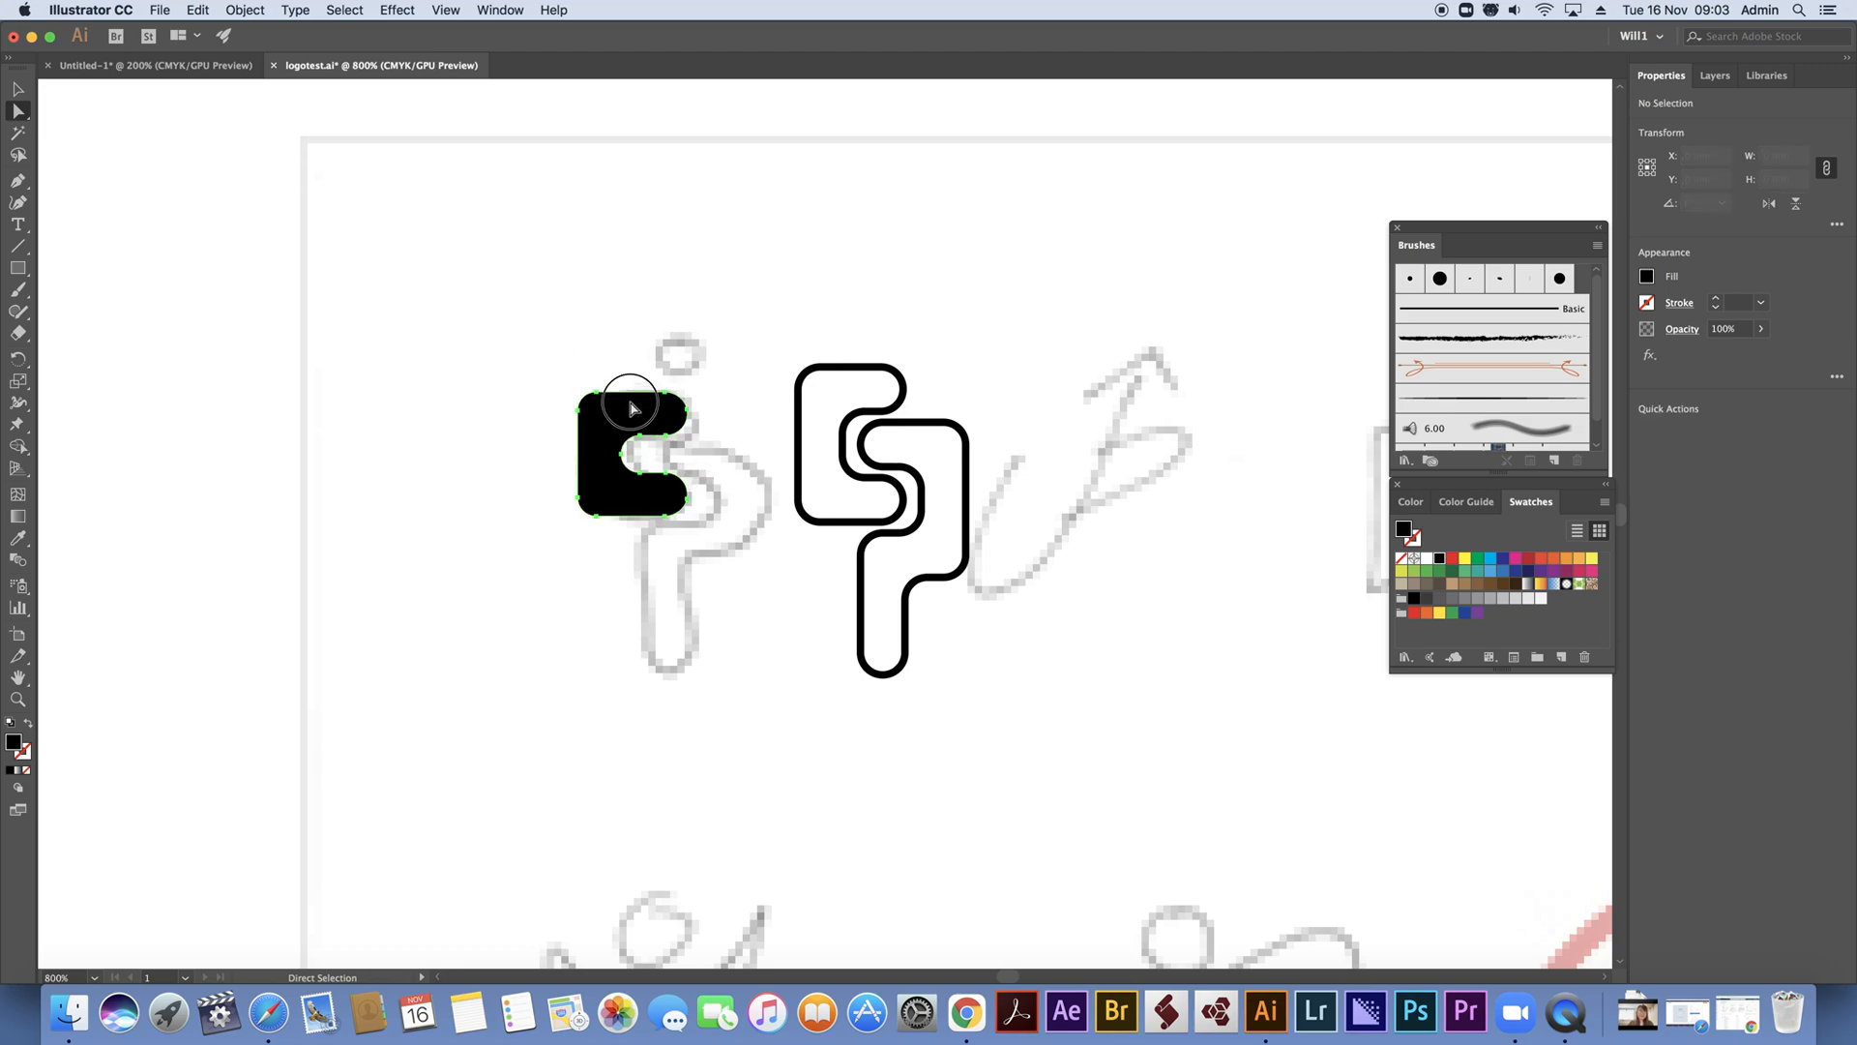
Move the C shape up and left of the sketch and shift its lower arm down by one 0.3528 mm increment
left_click_drag(643, 416, 480, 311)
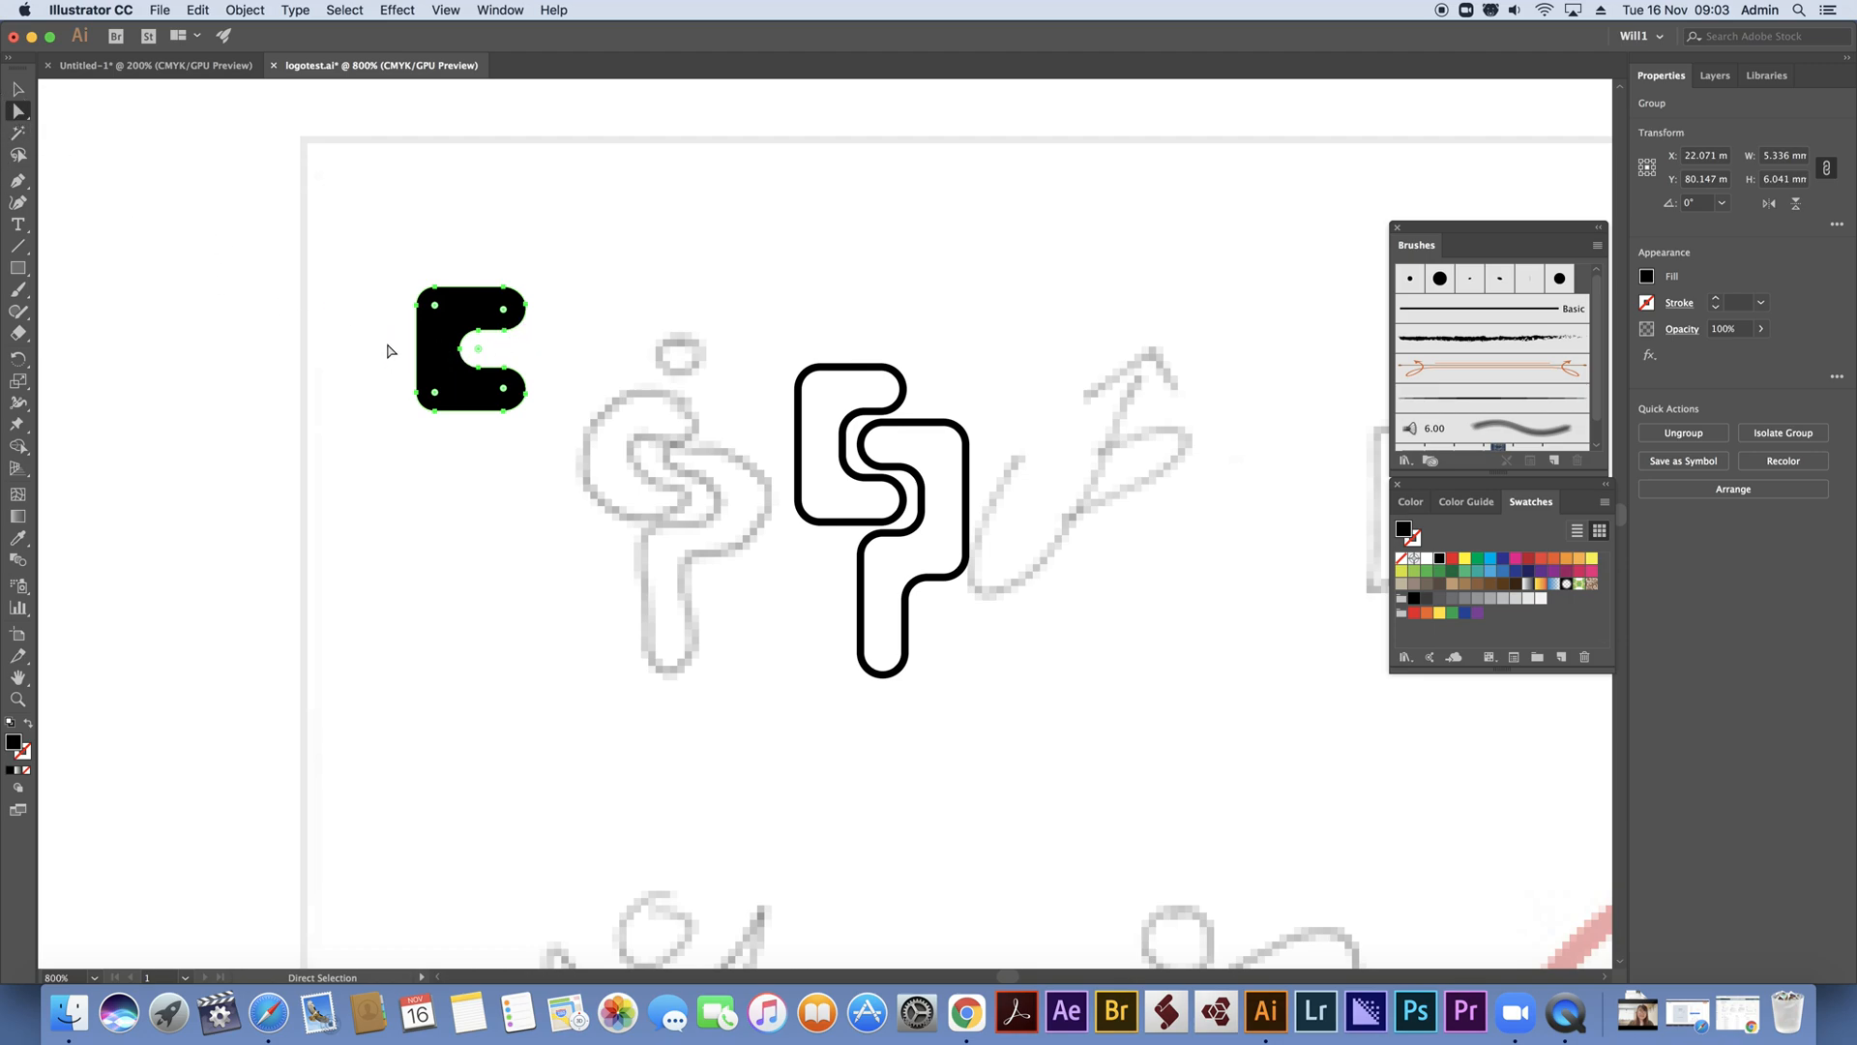
left_click_drag(393, 364, 571, 481)
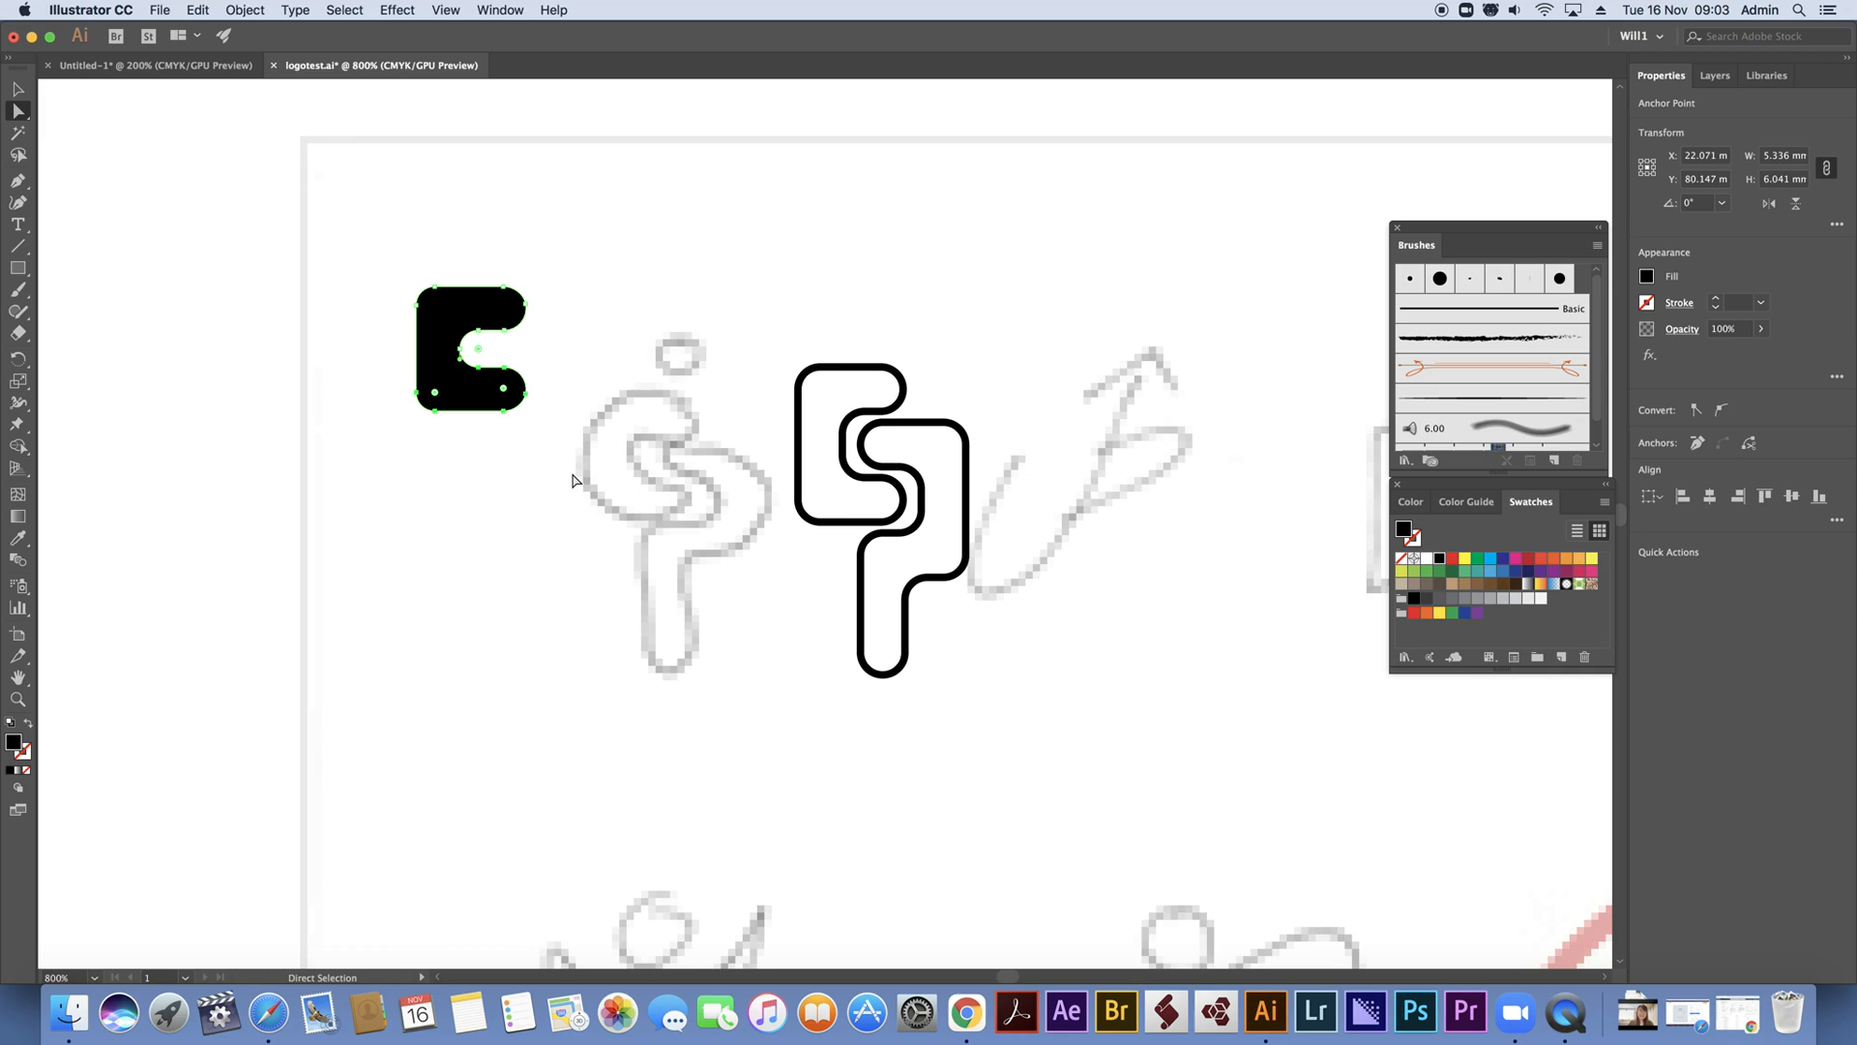
key("Down")
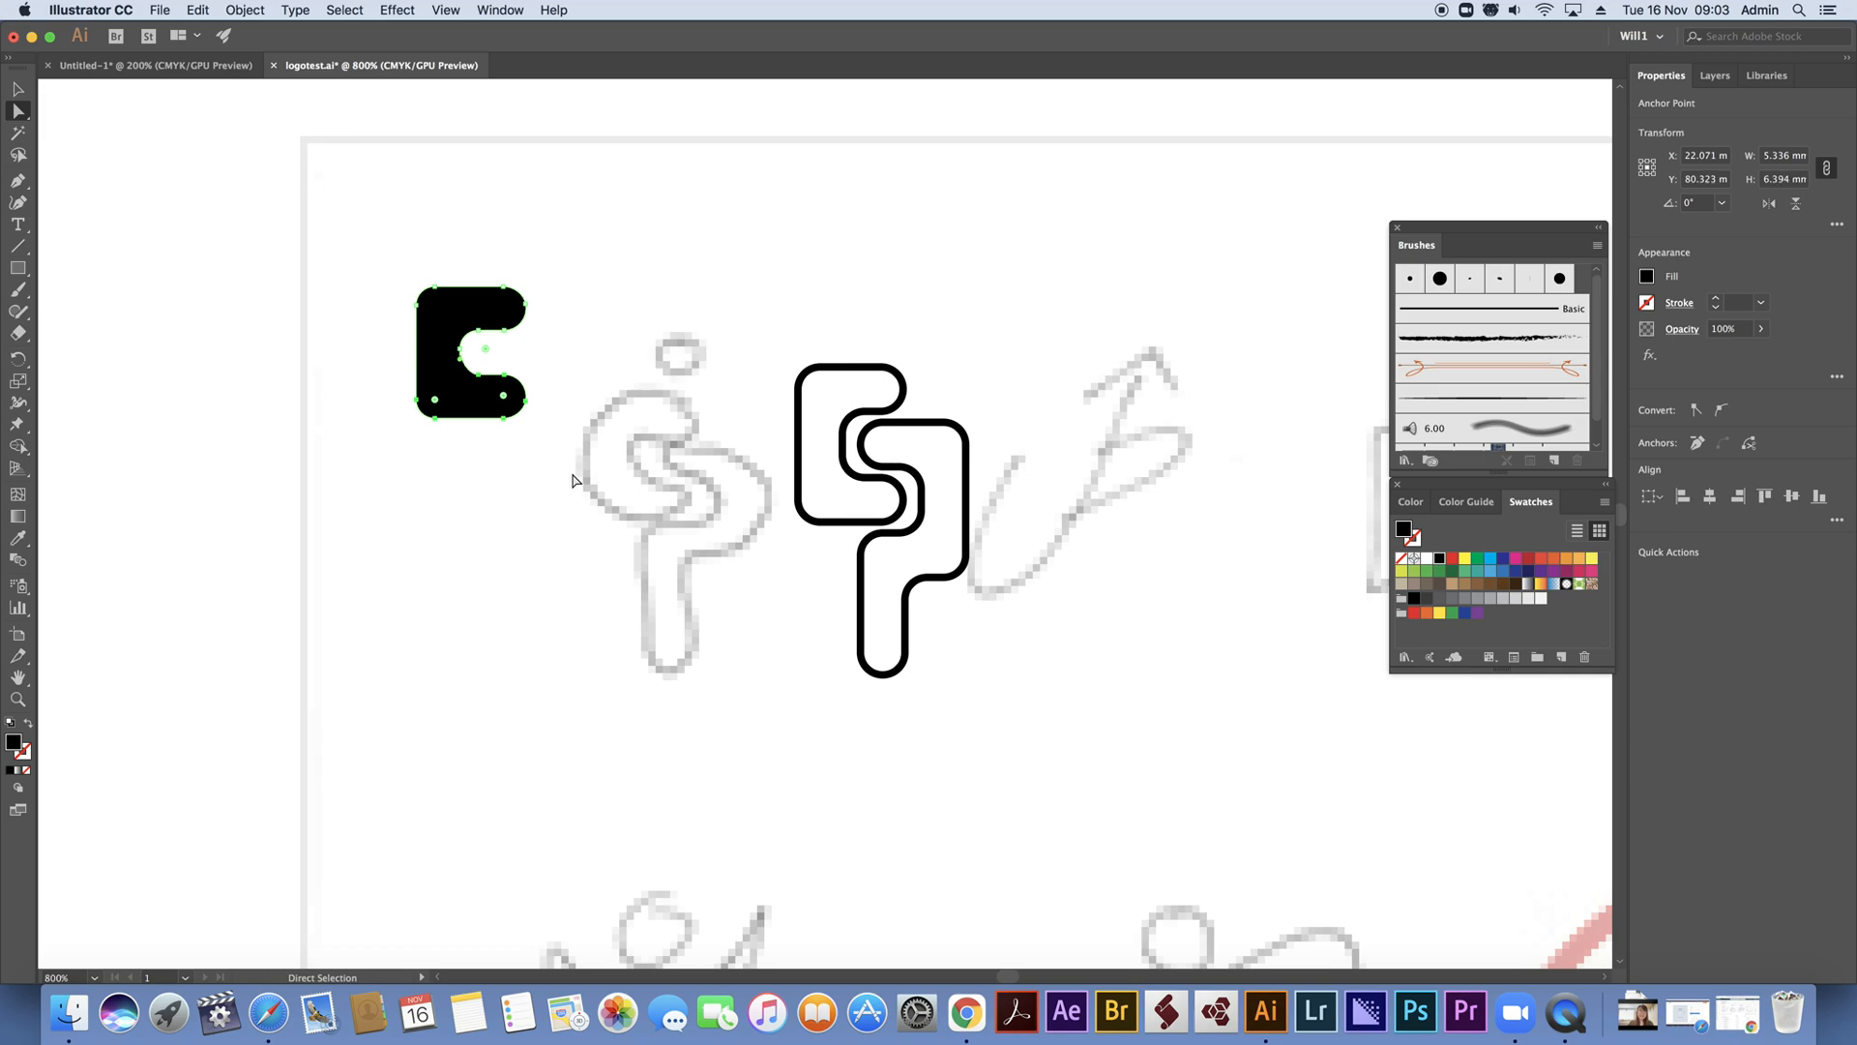
Duplicate the C shape, rotated 180°, and interlock the copy with the original's lower arm
left_click(17, 89)
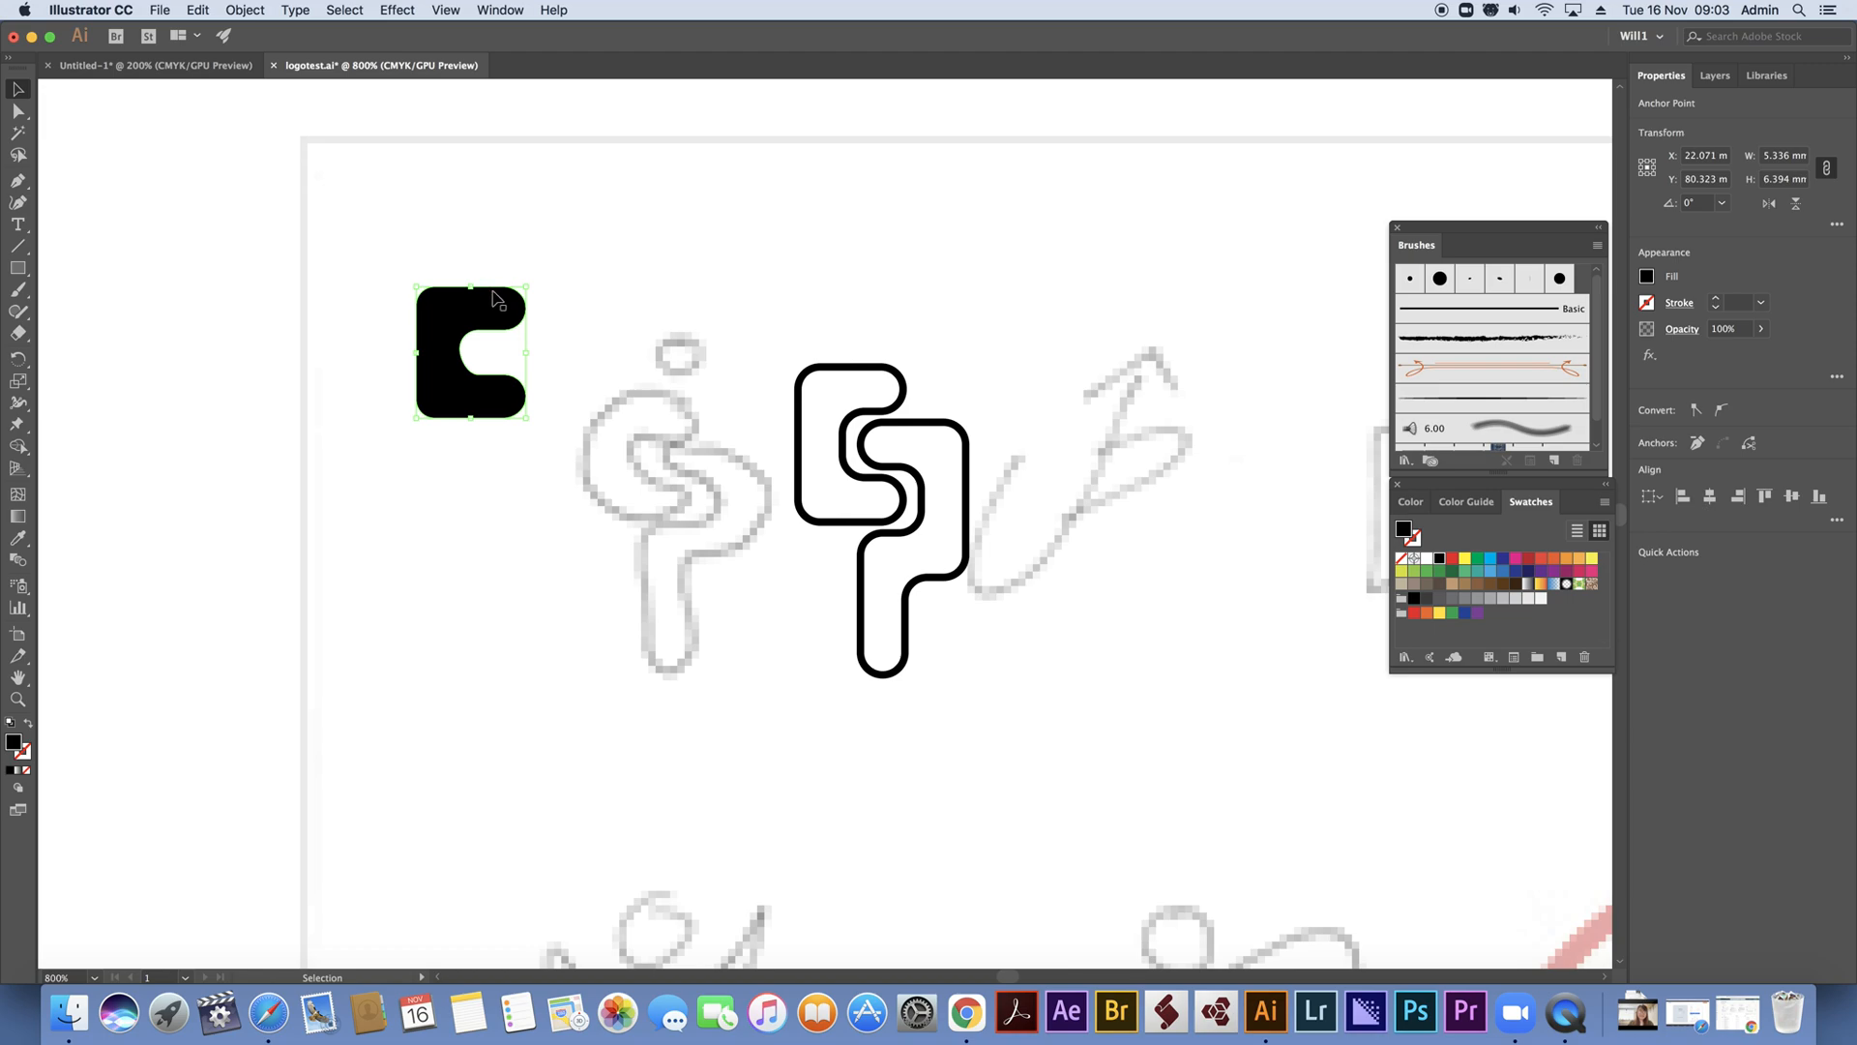
left_click_drag(499, 300, 506, 506)
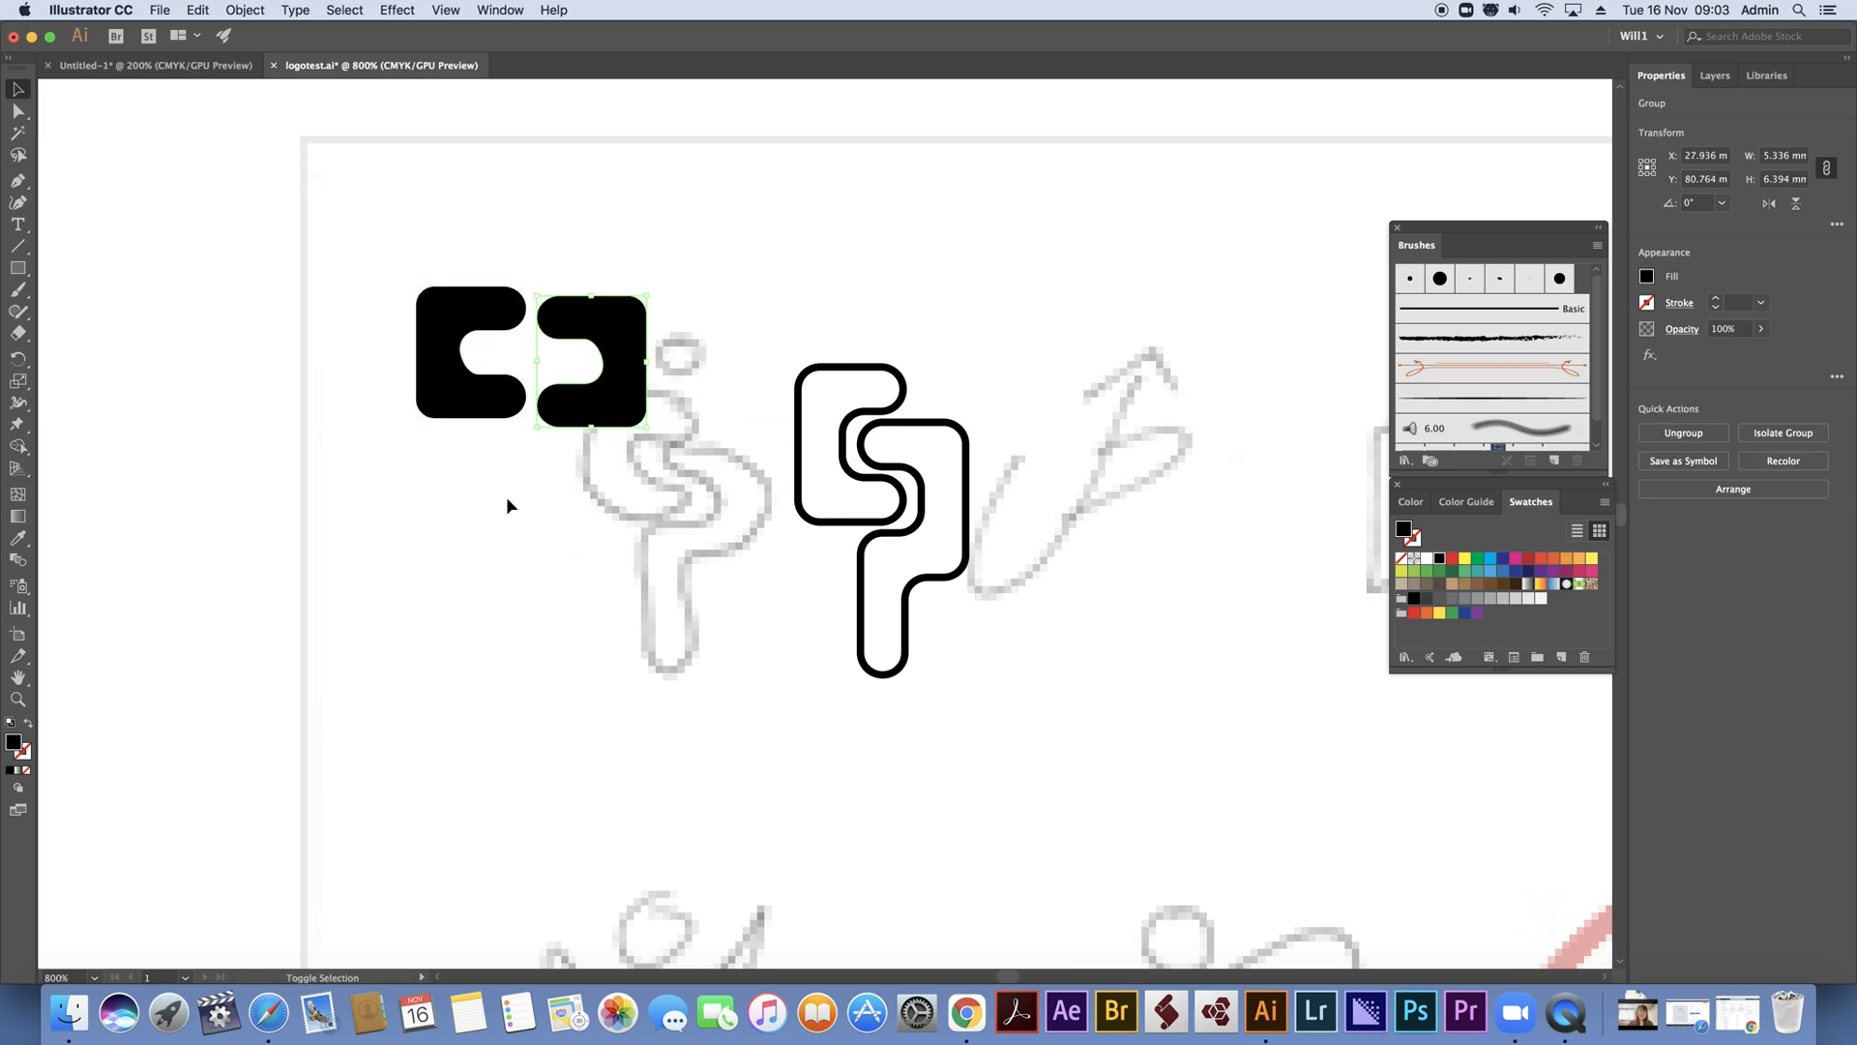
left_click_drag(628, 403, 550, 433)
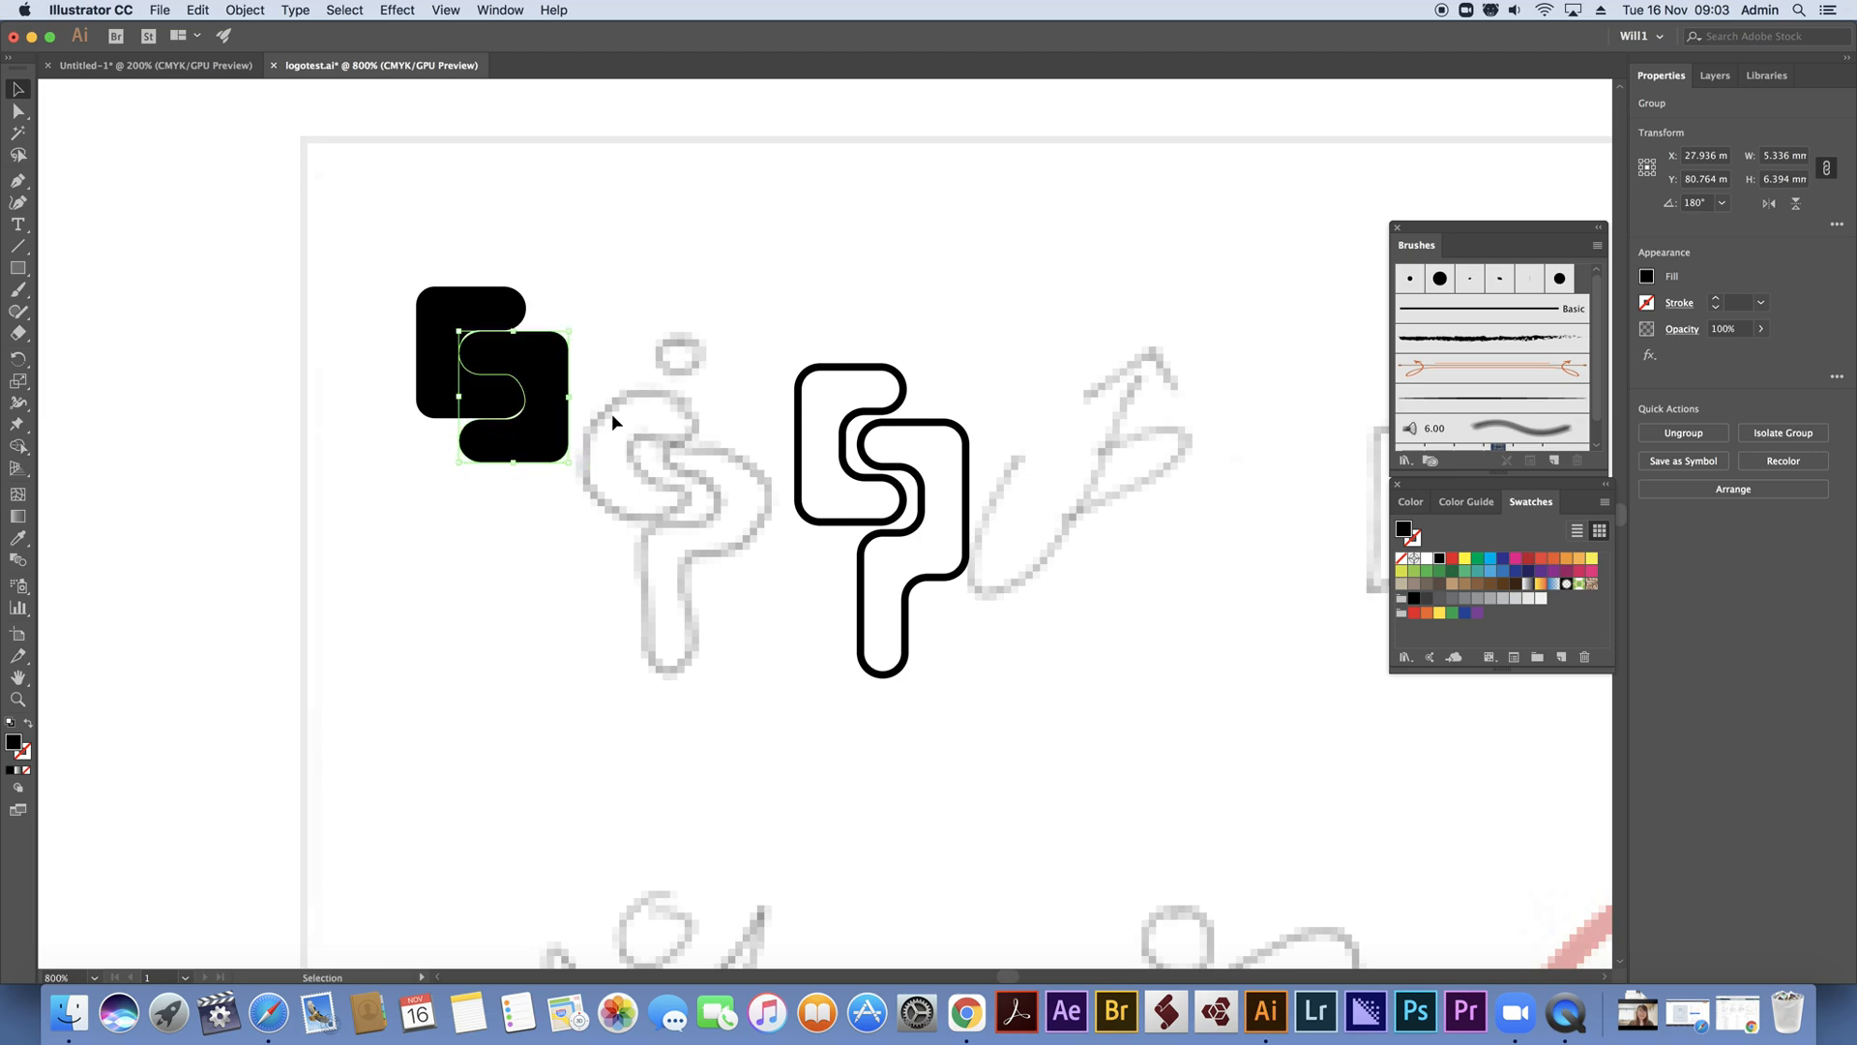
left_click(599, 275)
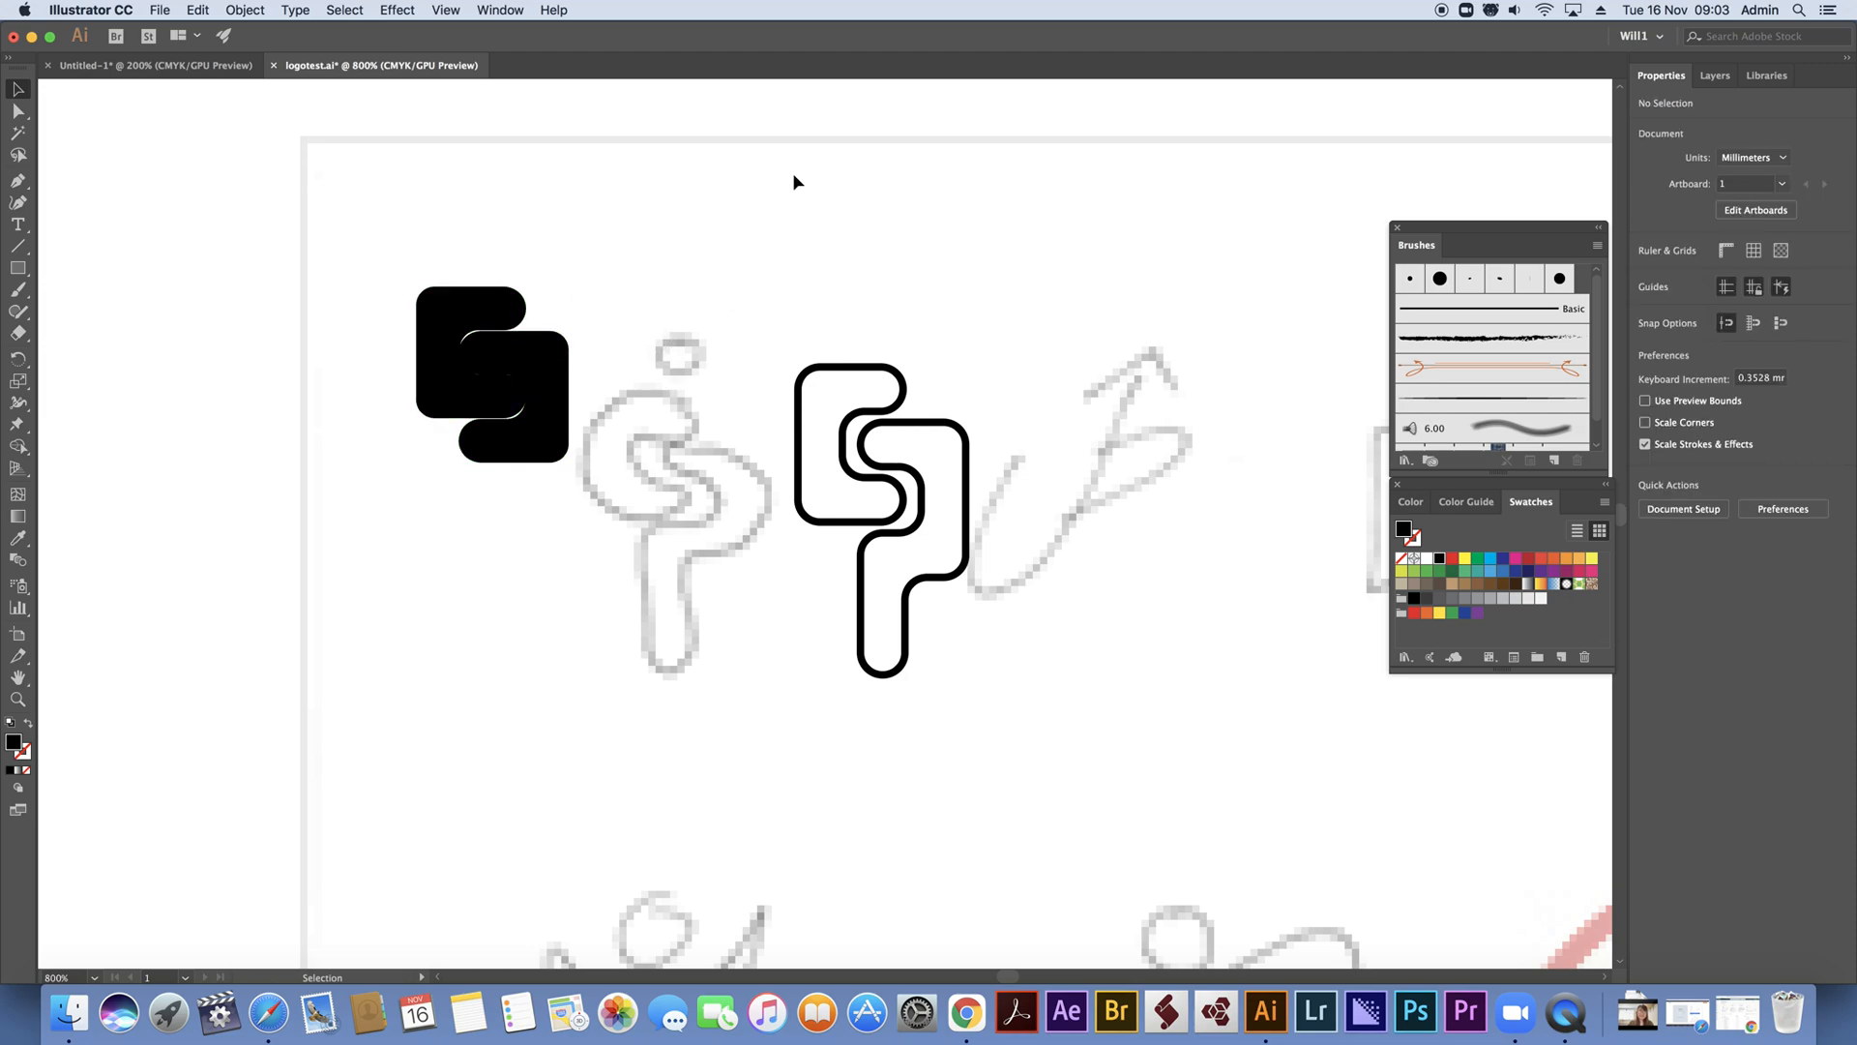
left_click(543, 337)
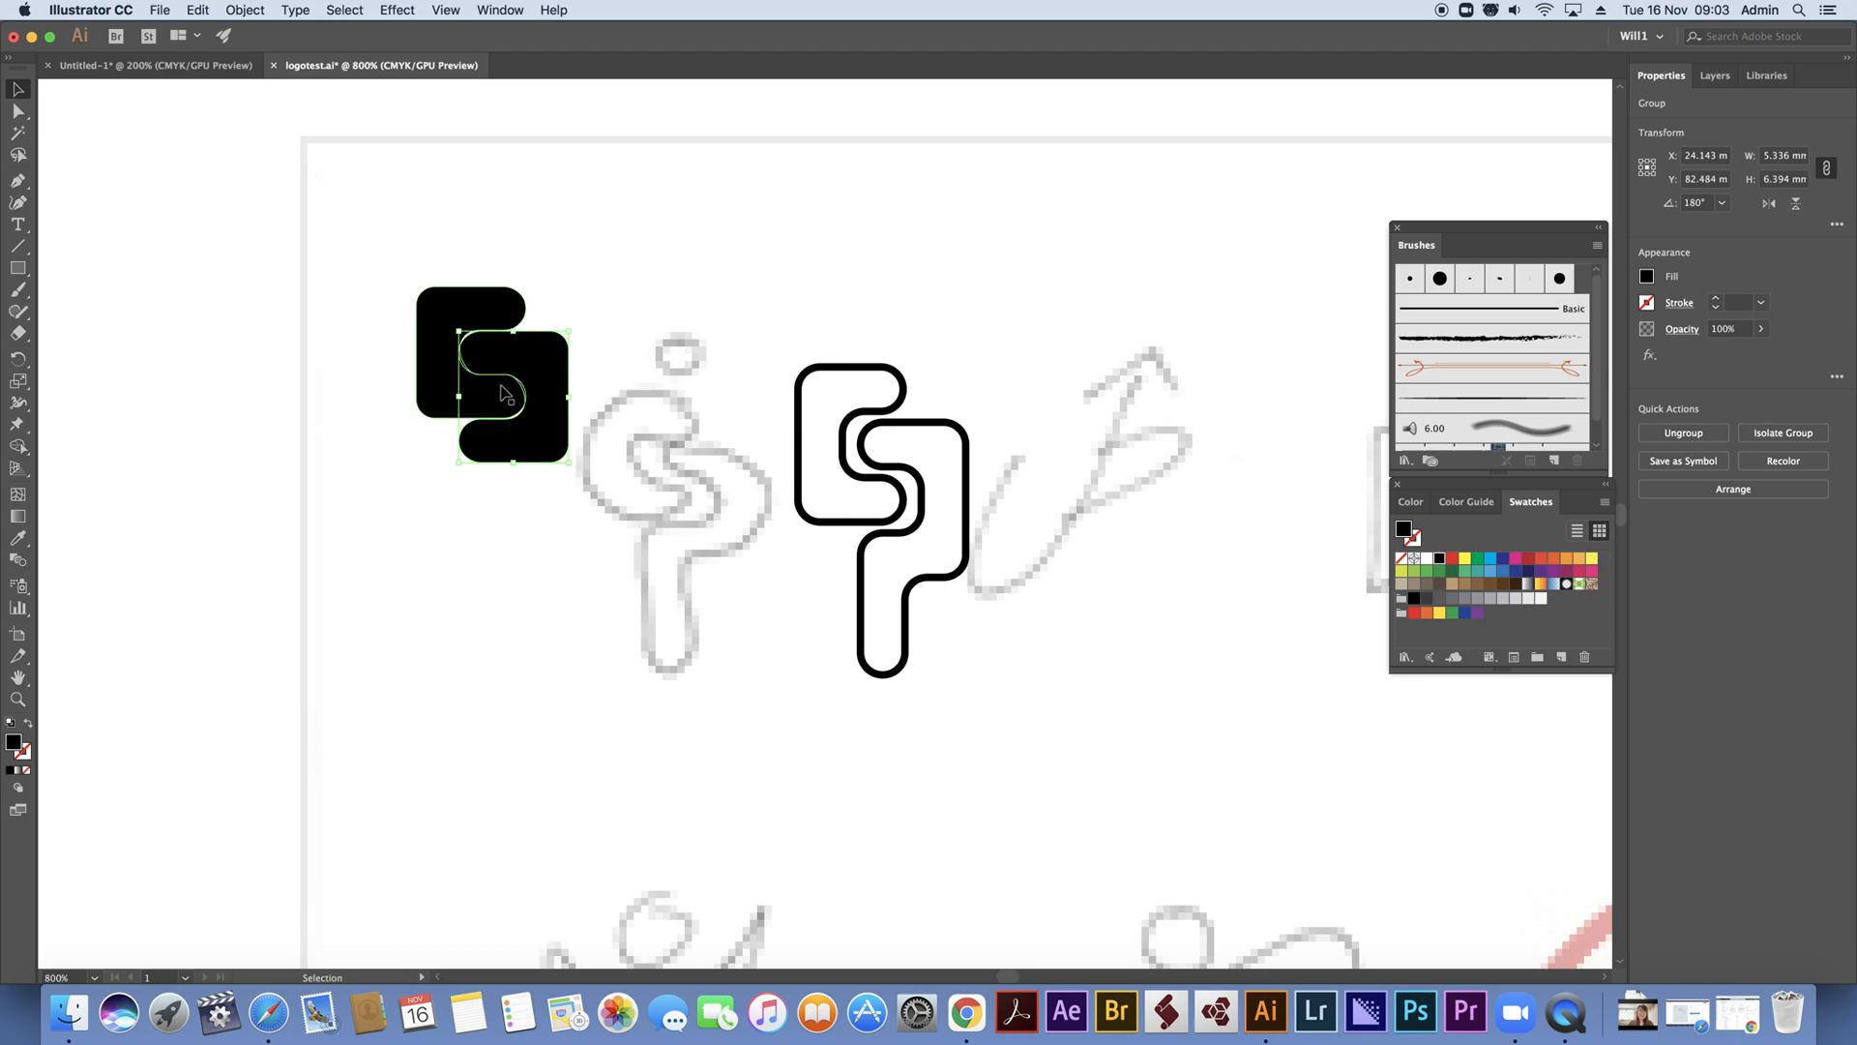
Apply a white 1 pt stroke to both interlocking black C shapes
left_click(25, 753)
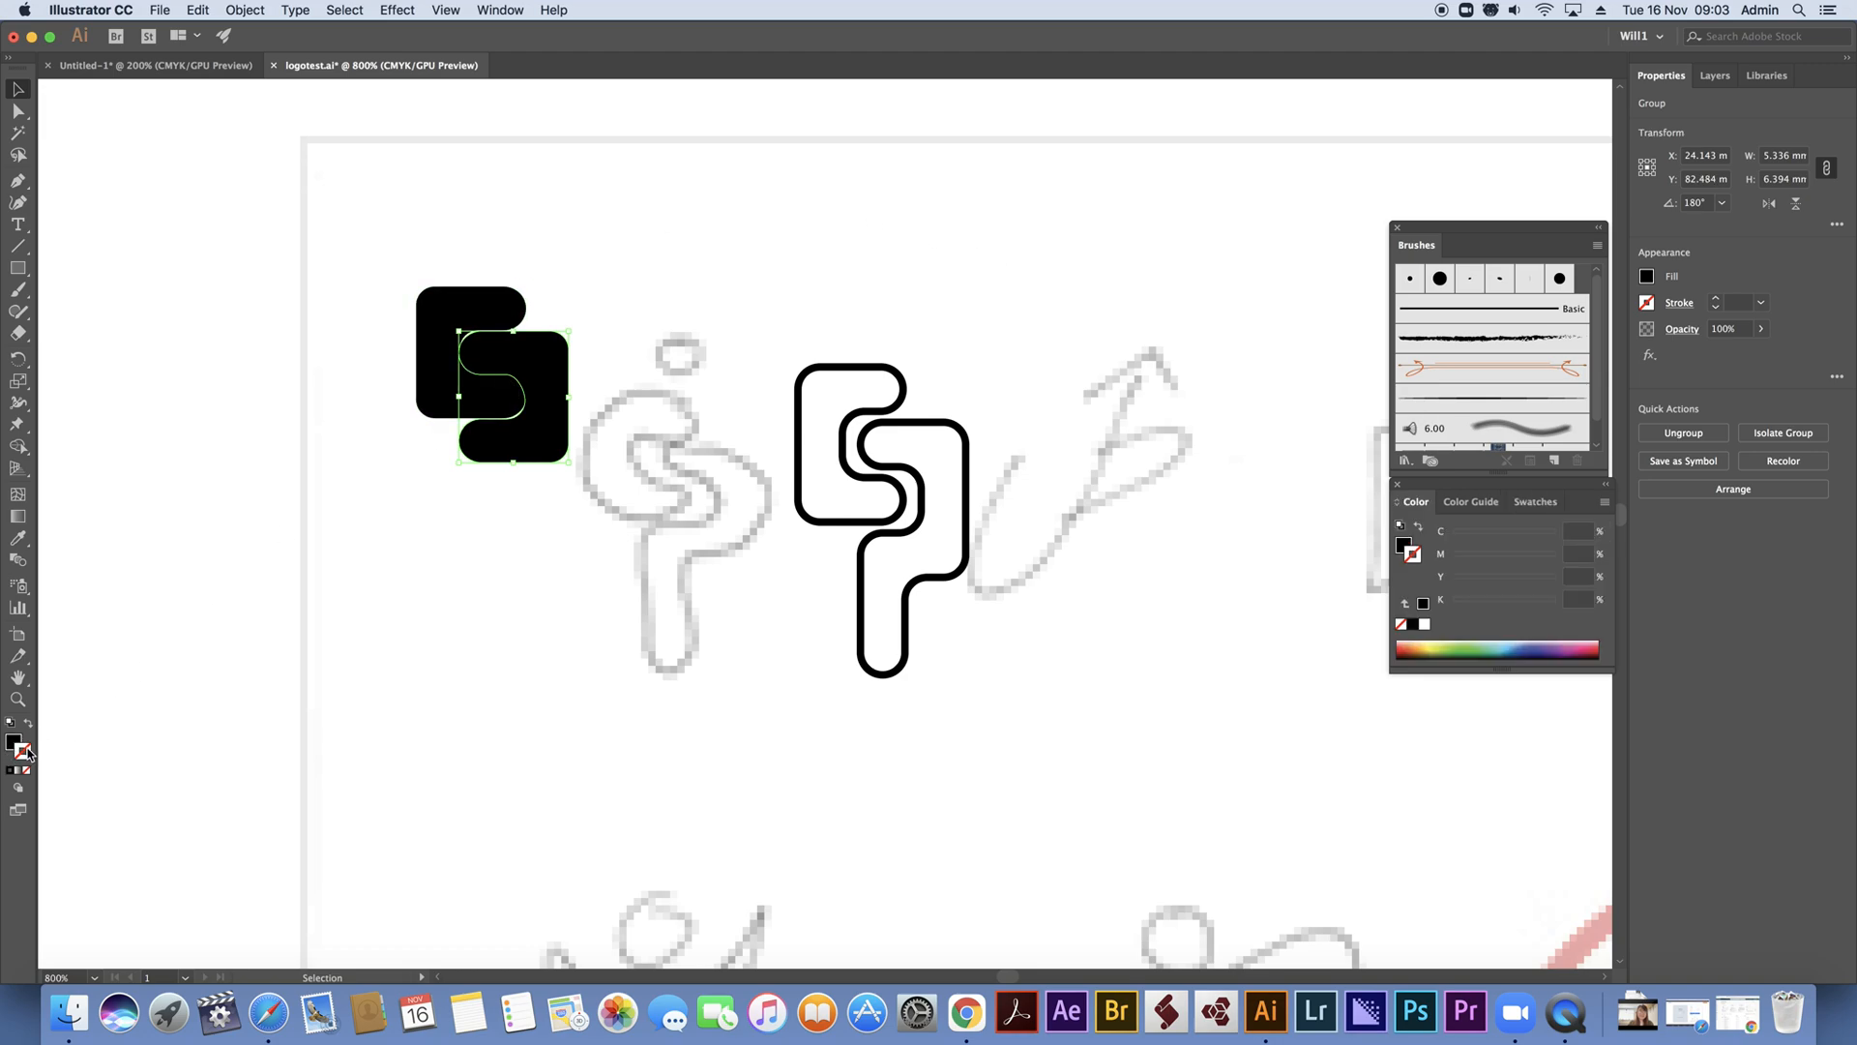
left_click(1424, 624)
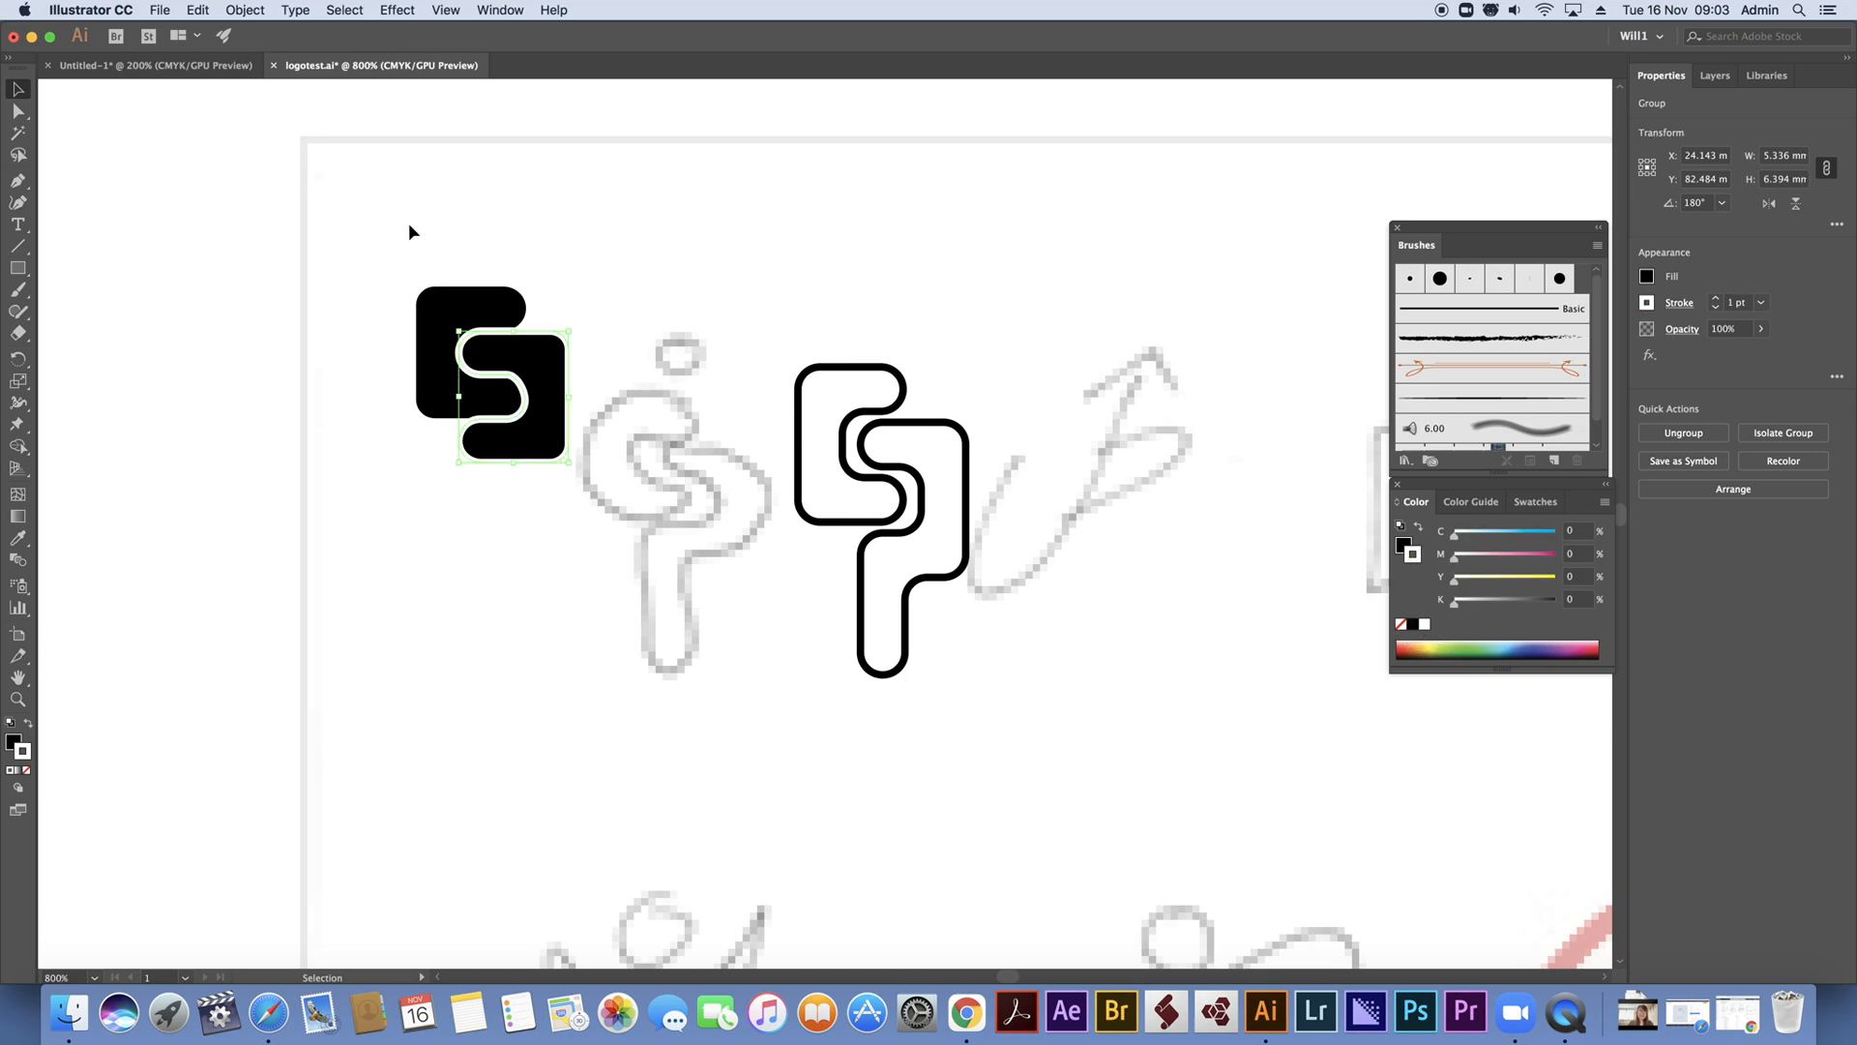
left_click(468, 302)
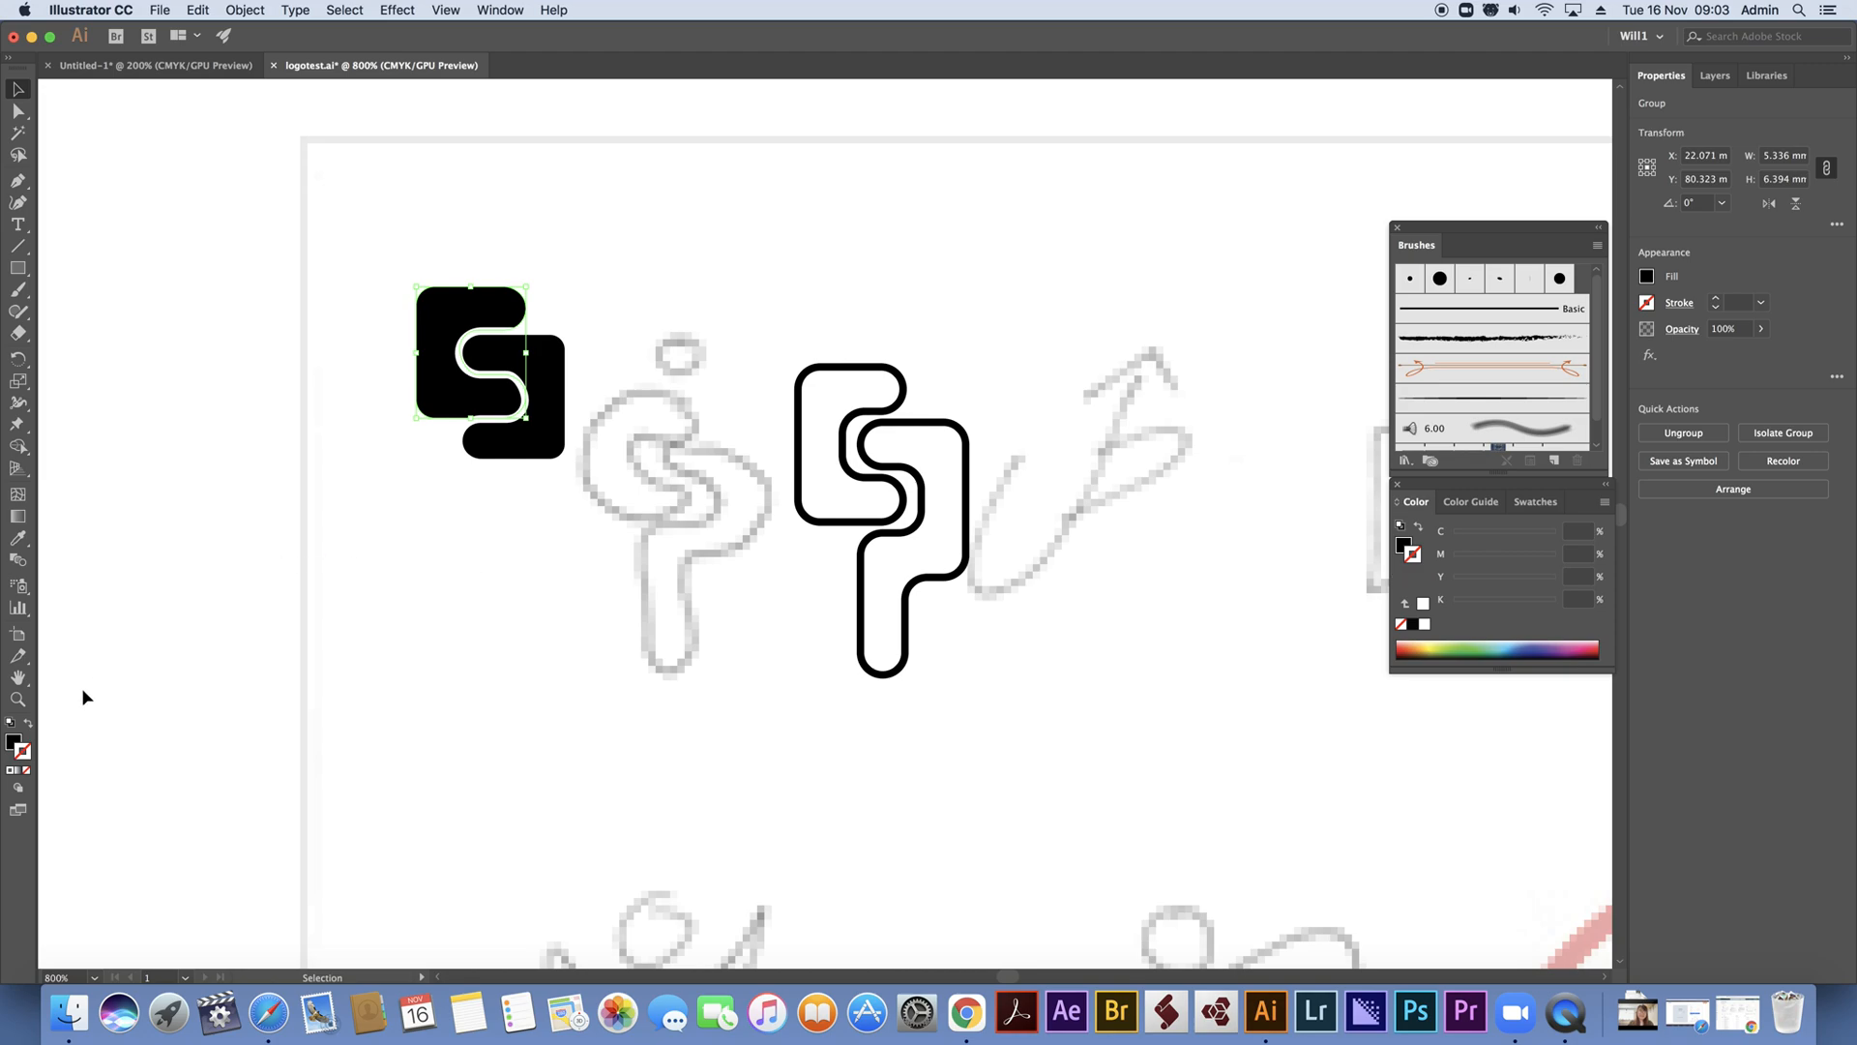
left_click(1425, 626)
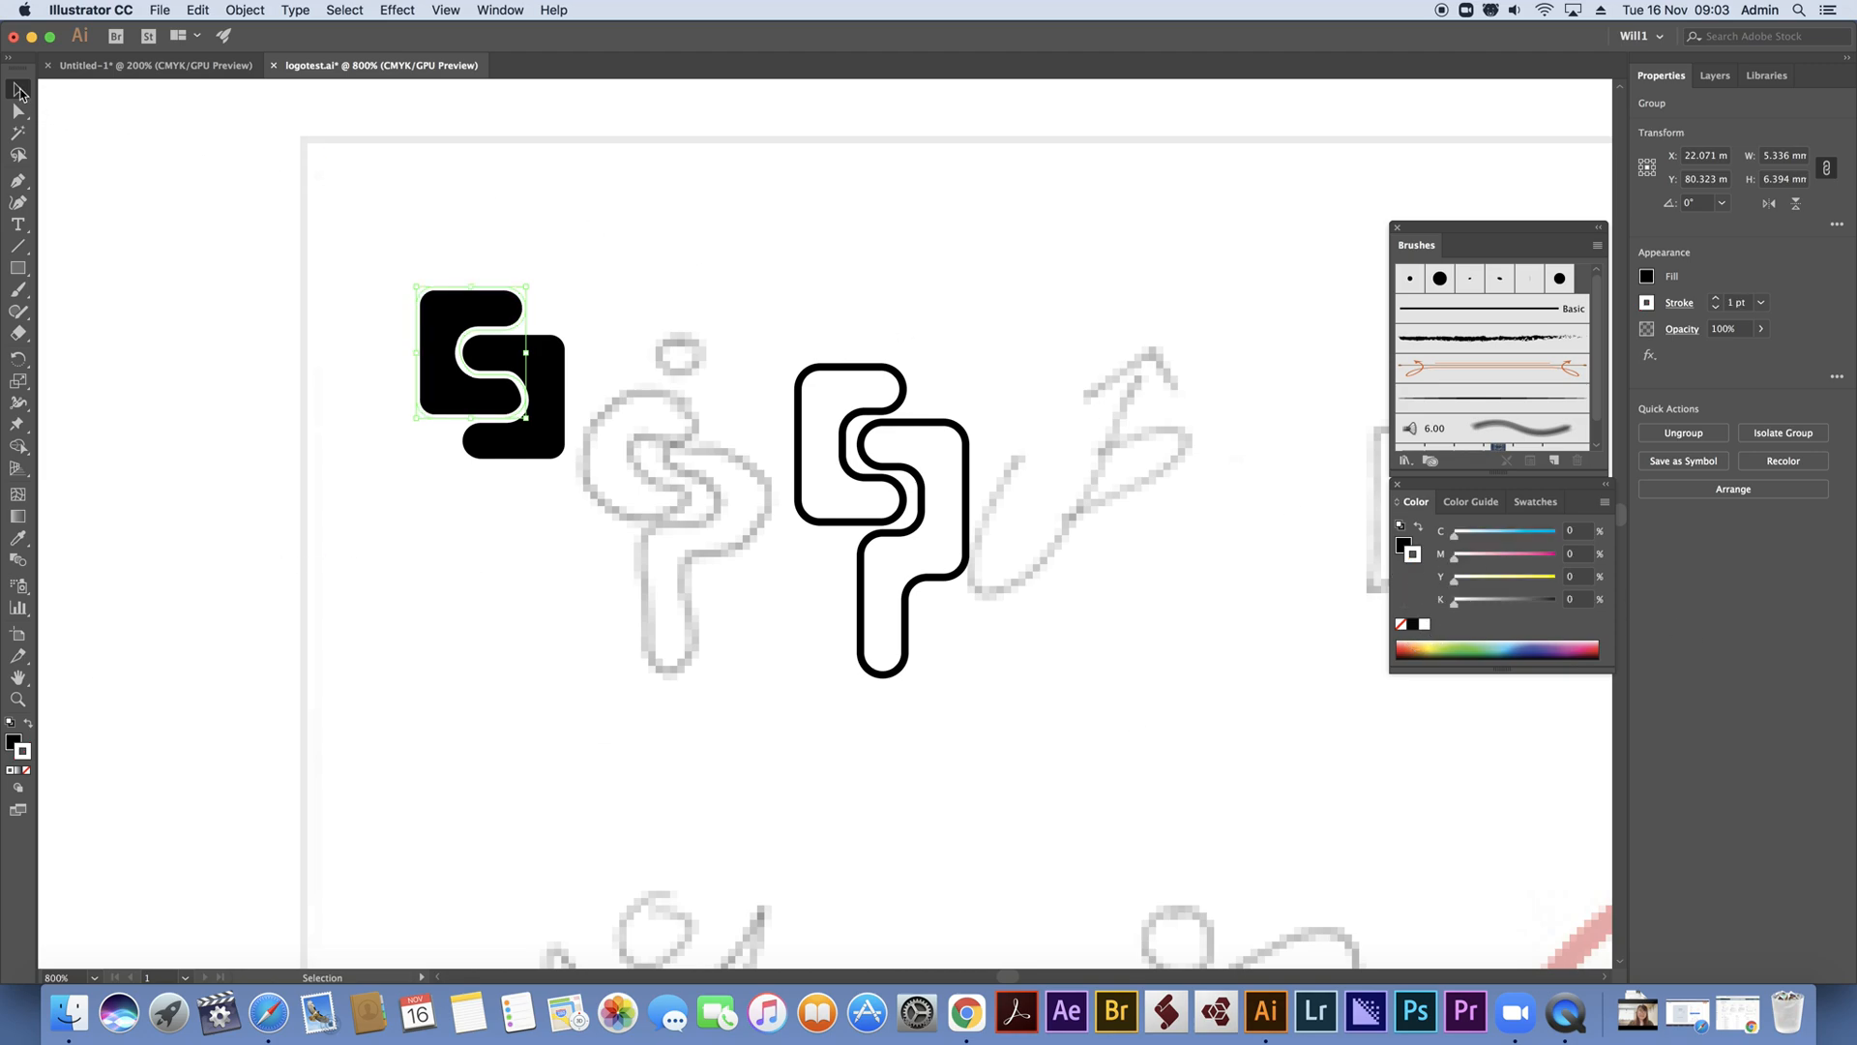
left_click(609, 206)
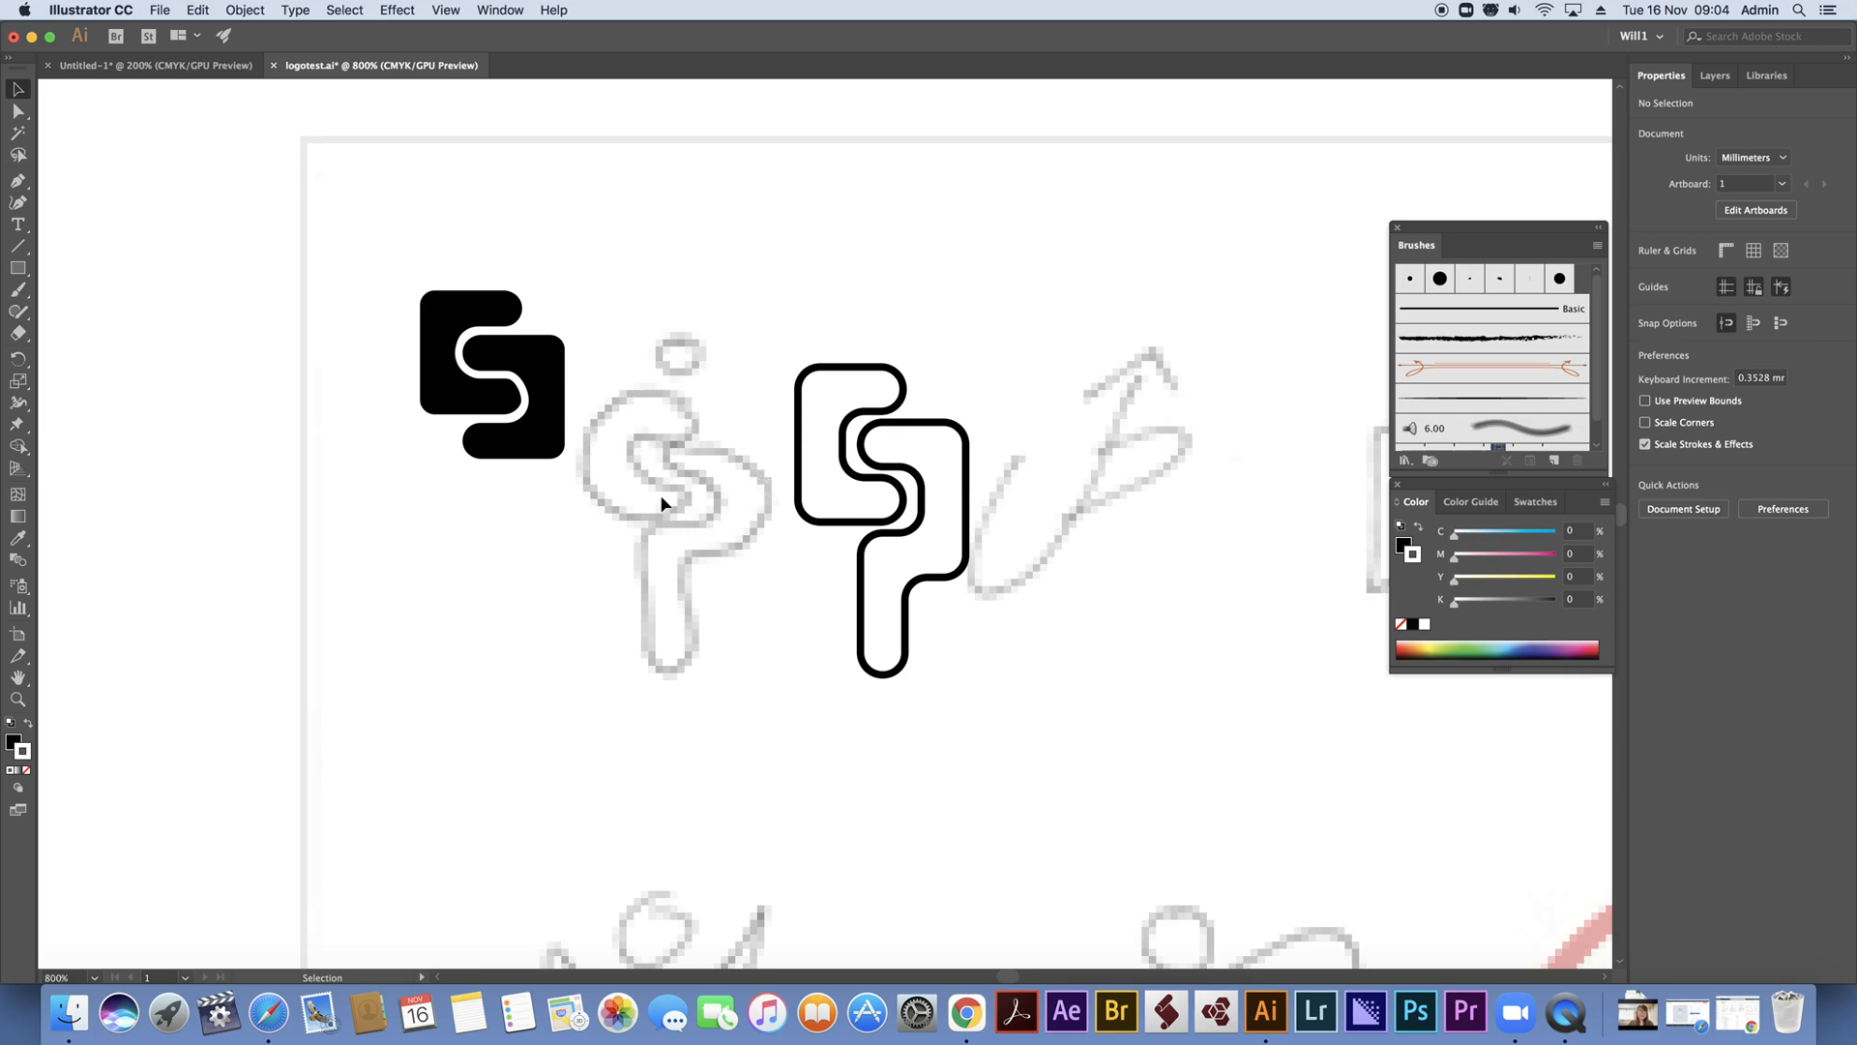
Delete the interlocked C shapes and the outlined SP mark around the first sketch
scroll(668, 492, "up", 1)
scroll(668, 492, "down", 2)
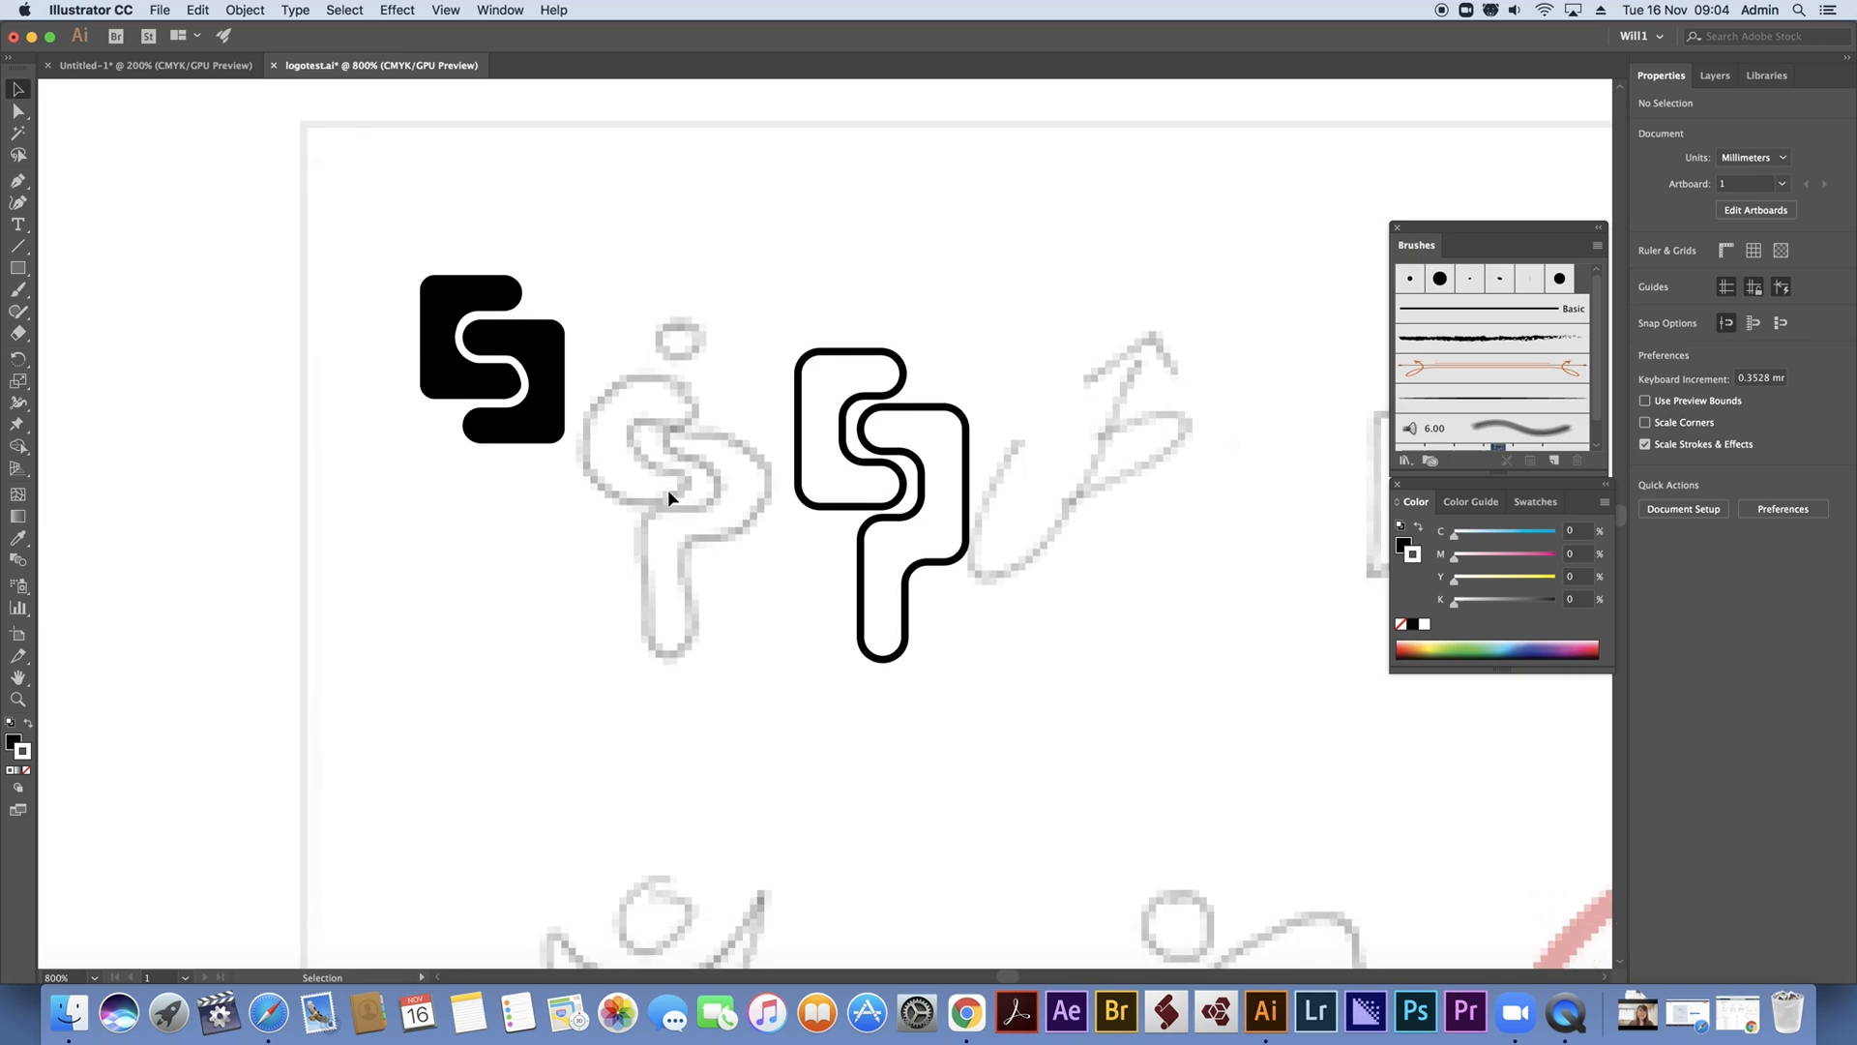
scroll(668, 490, "down", 1)
mouse_move(350, 200)
left_mouse_down()
mouse_move(712, 509)
mouse_move(1007, 664)
left_mouse_up()
key("Delete")
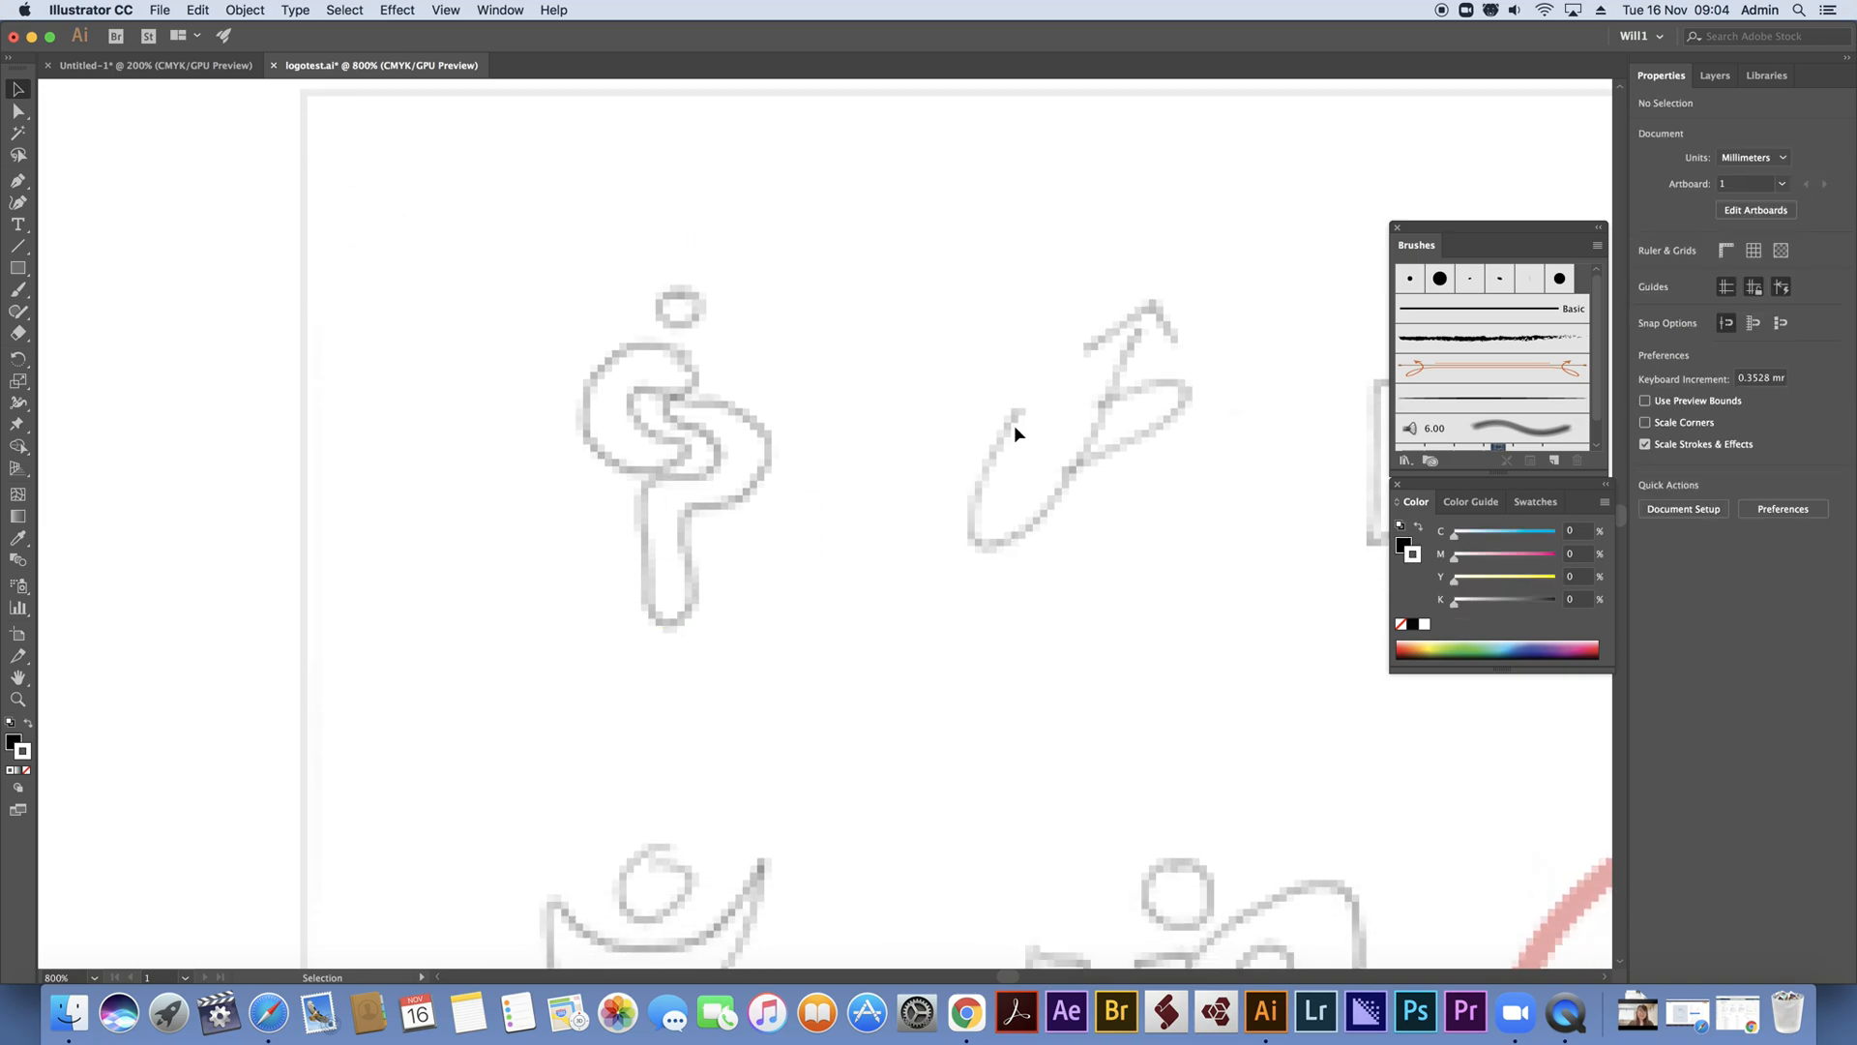
Trace the long U-shaped curve of the arrow sketch with the Pen tool, swapping fill and stroke to get a black 1 pt outline
key("p")
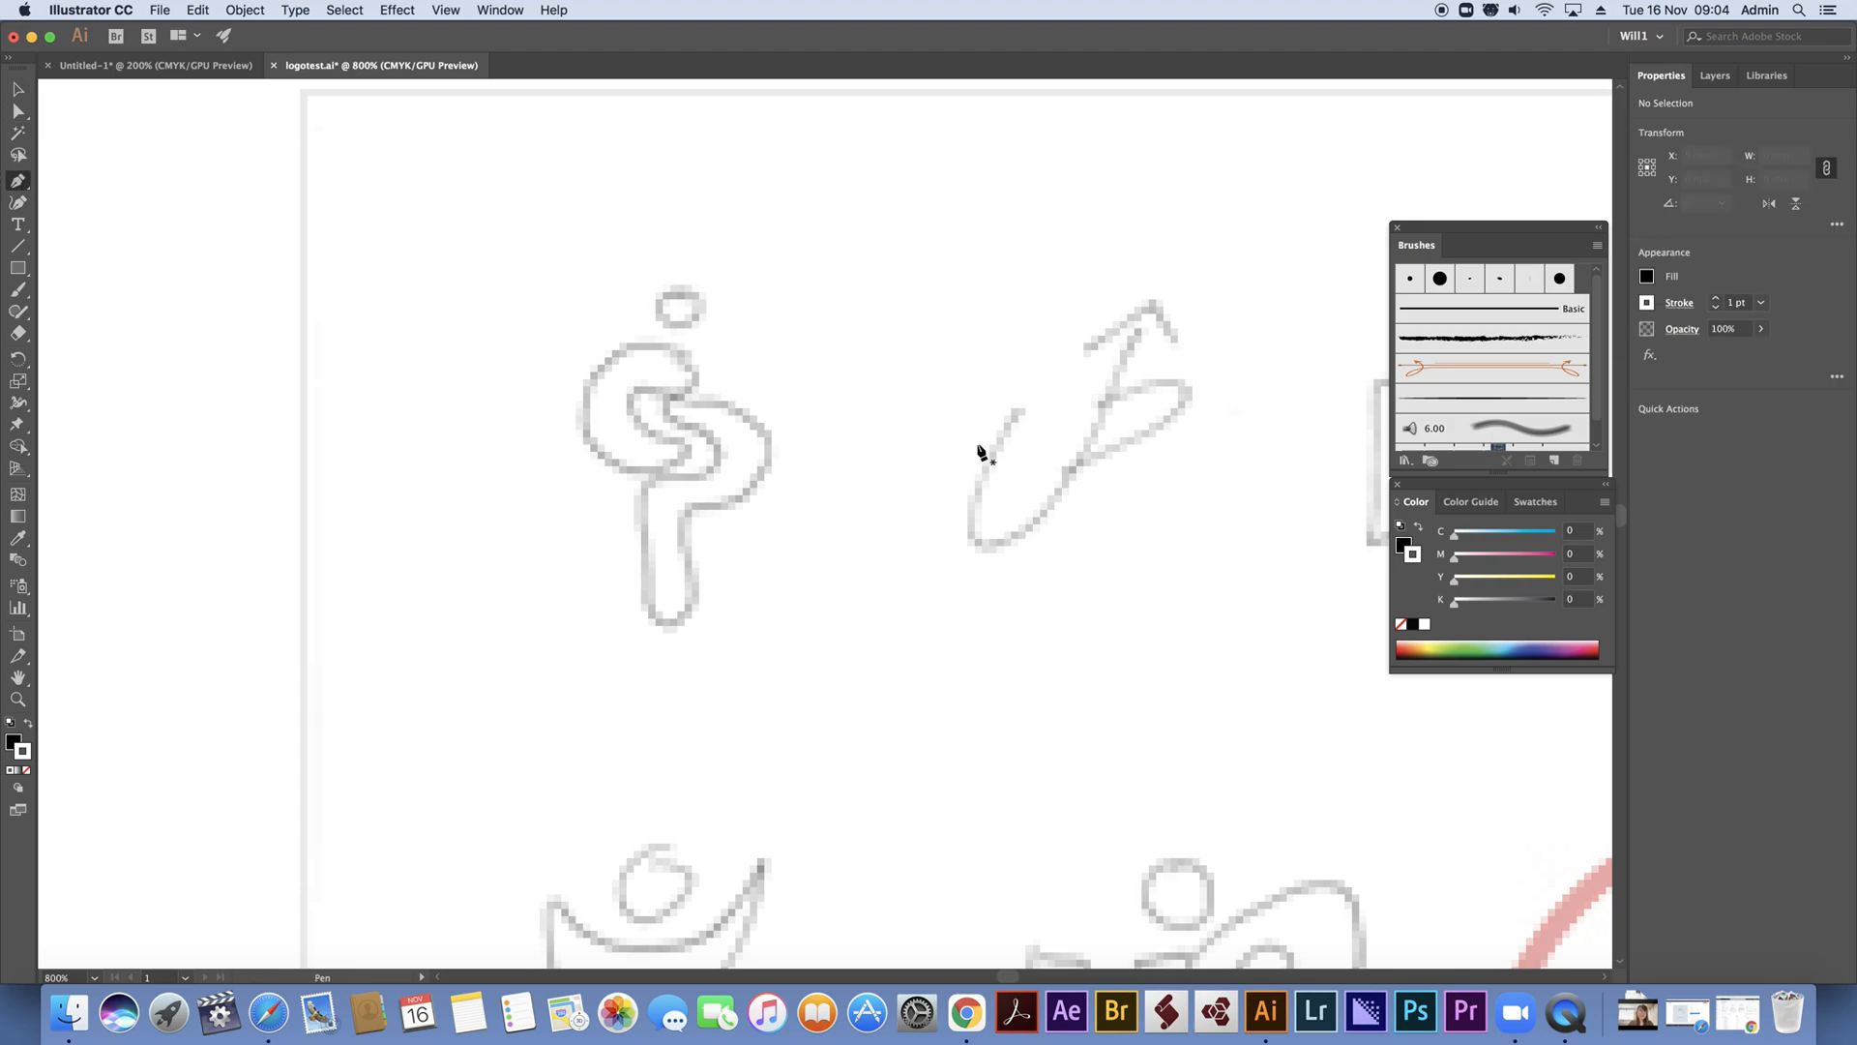
left_click(1019, 409)
left_click_drag(978, 541, 1031, 548)
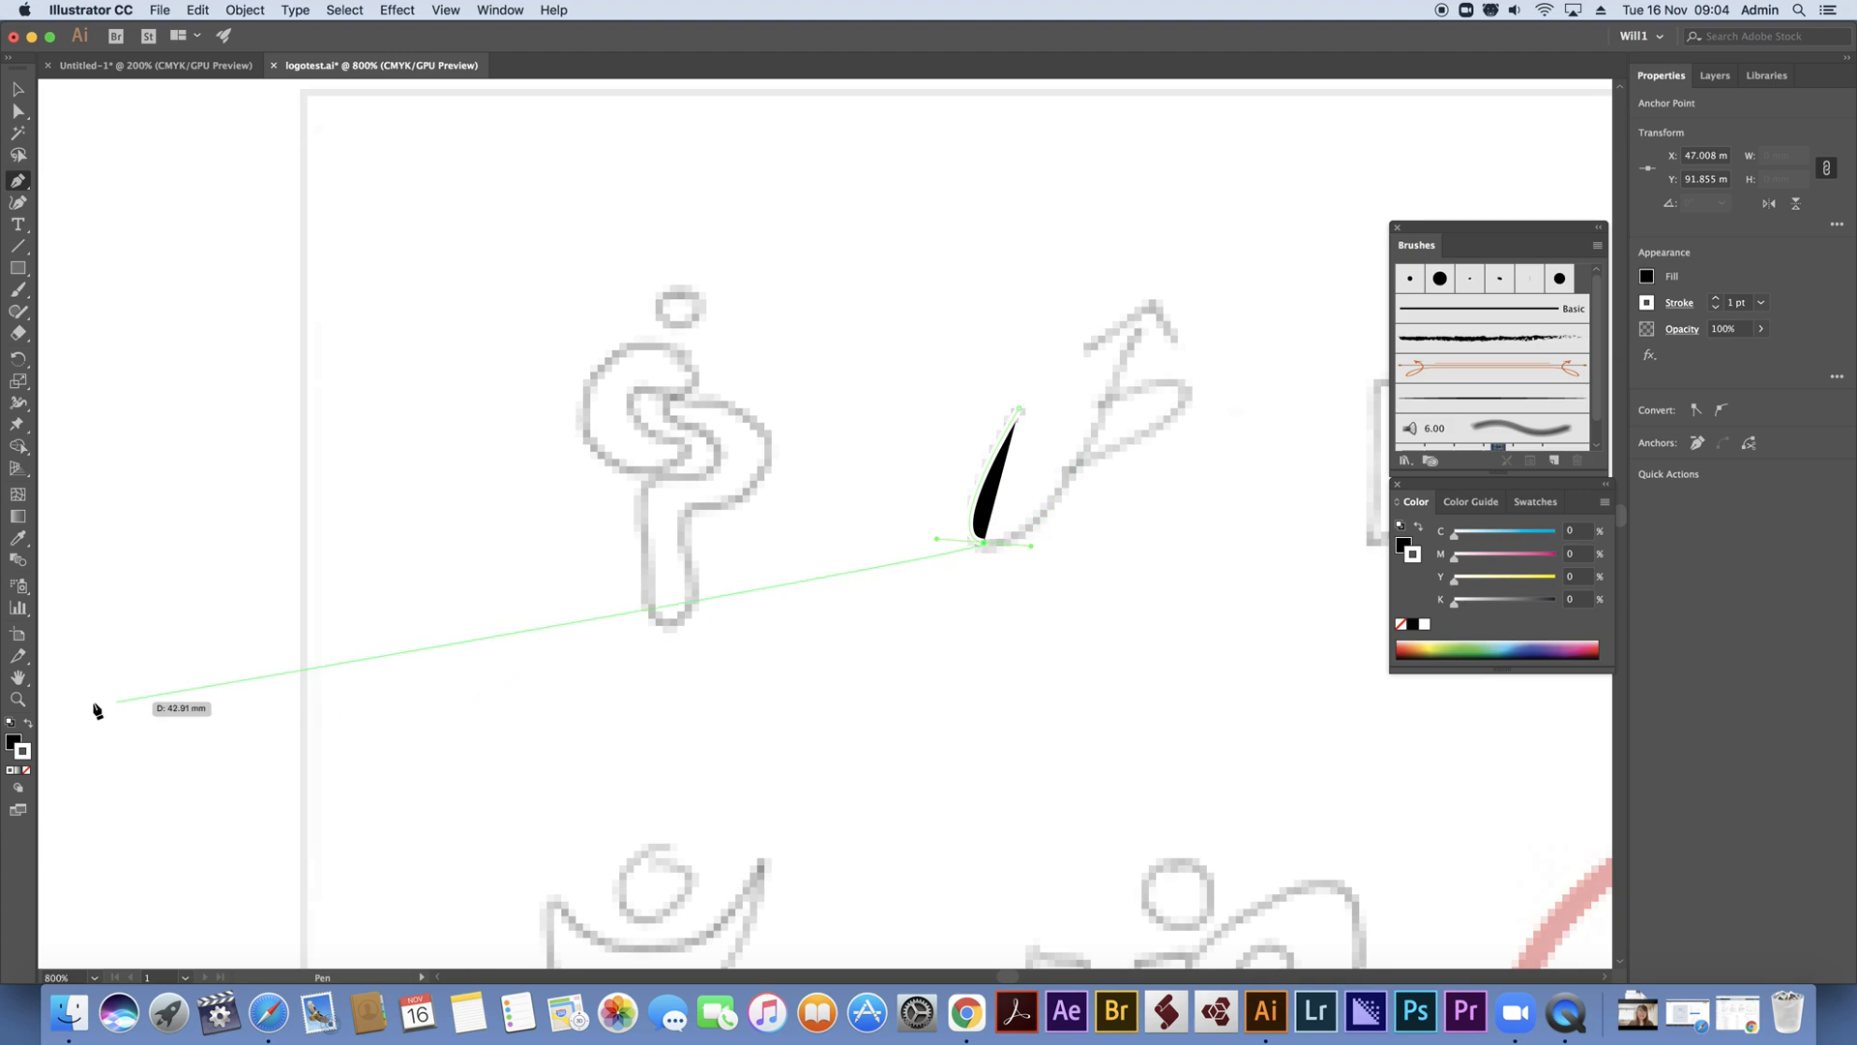
left_click(29, 724)
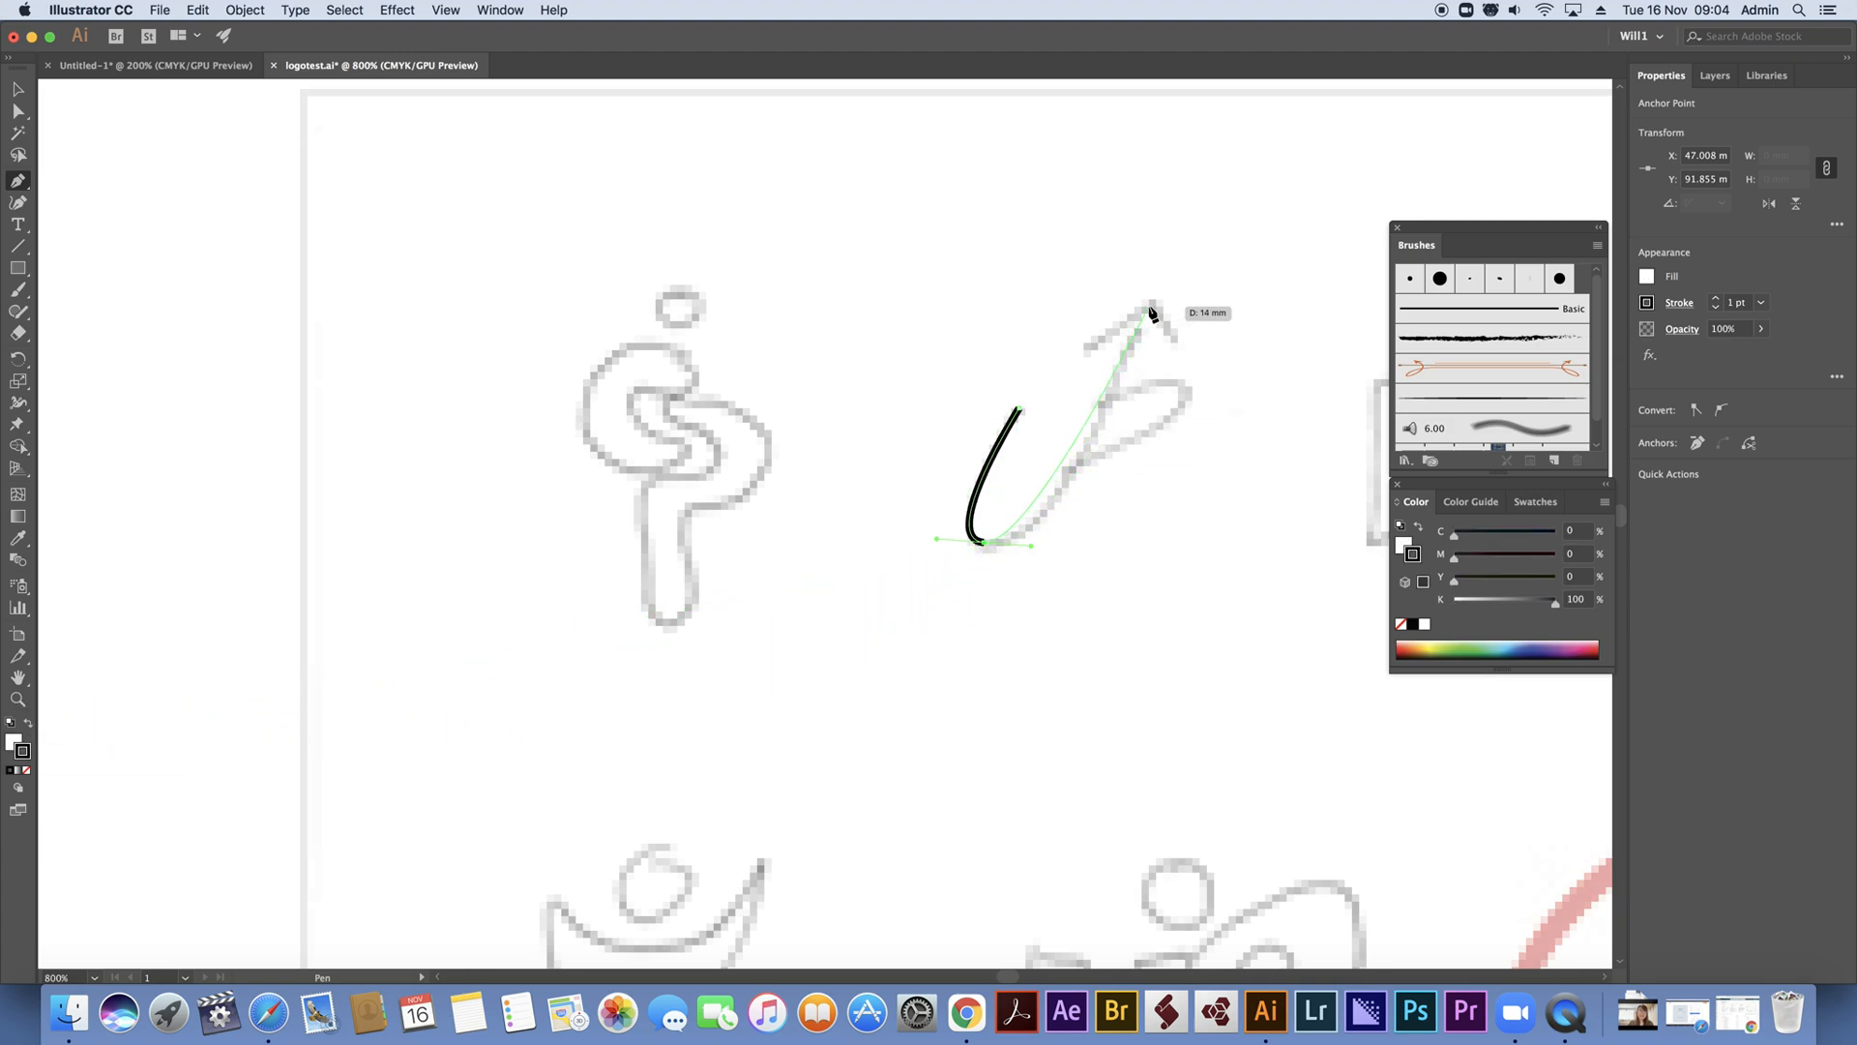
left_click_drag(1151, 305, 1197, 191)
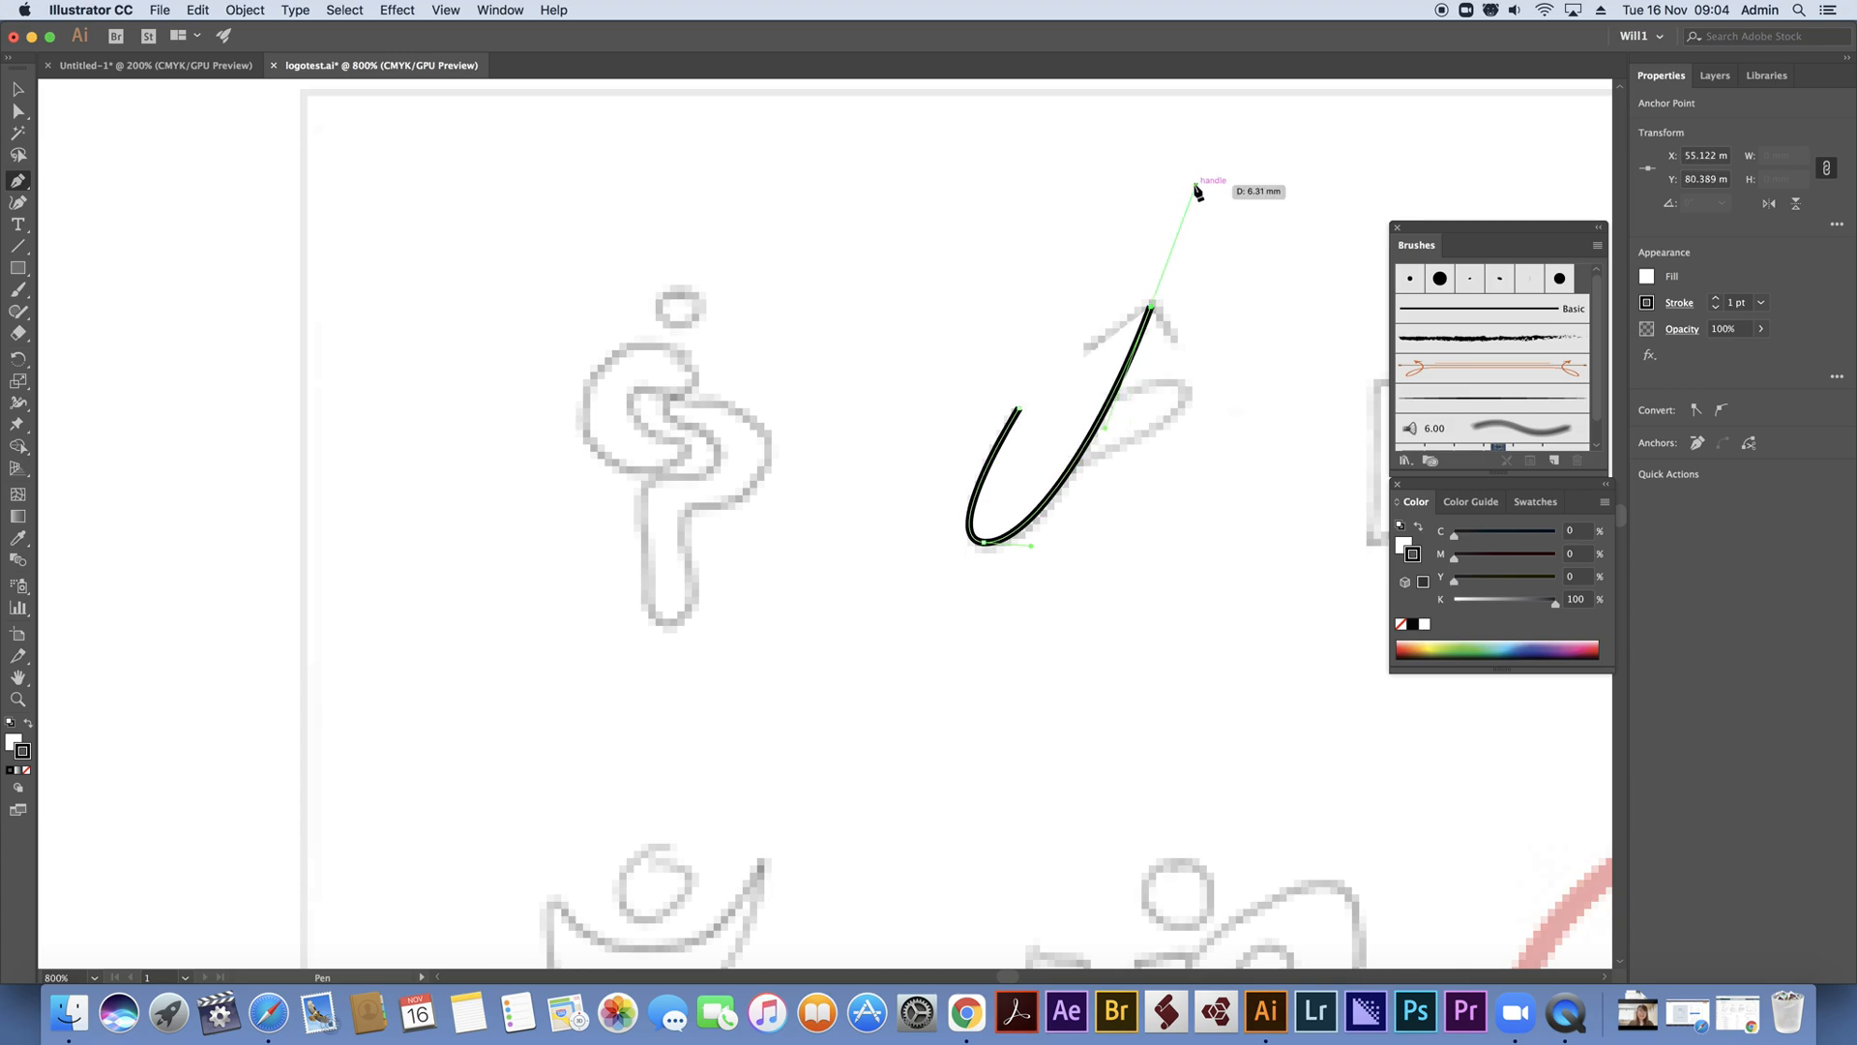
Draw the arrowhead as a separate two-segment path at the curve's upper end and remove its fill
left_click(1082, 349)
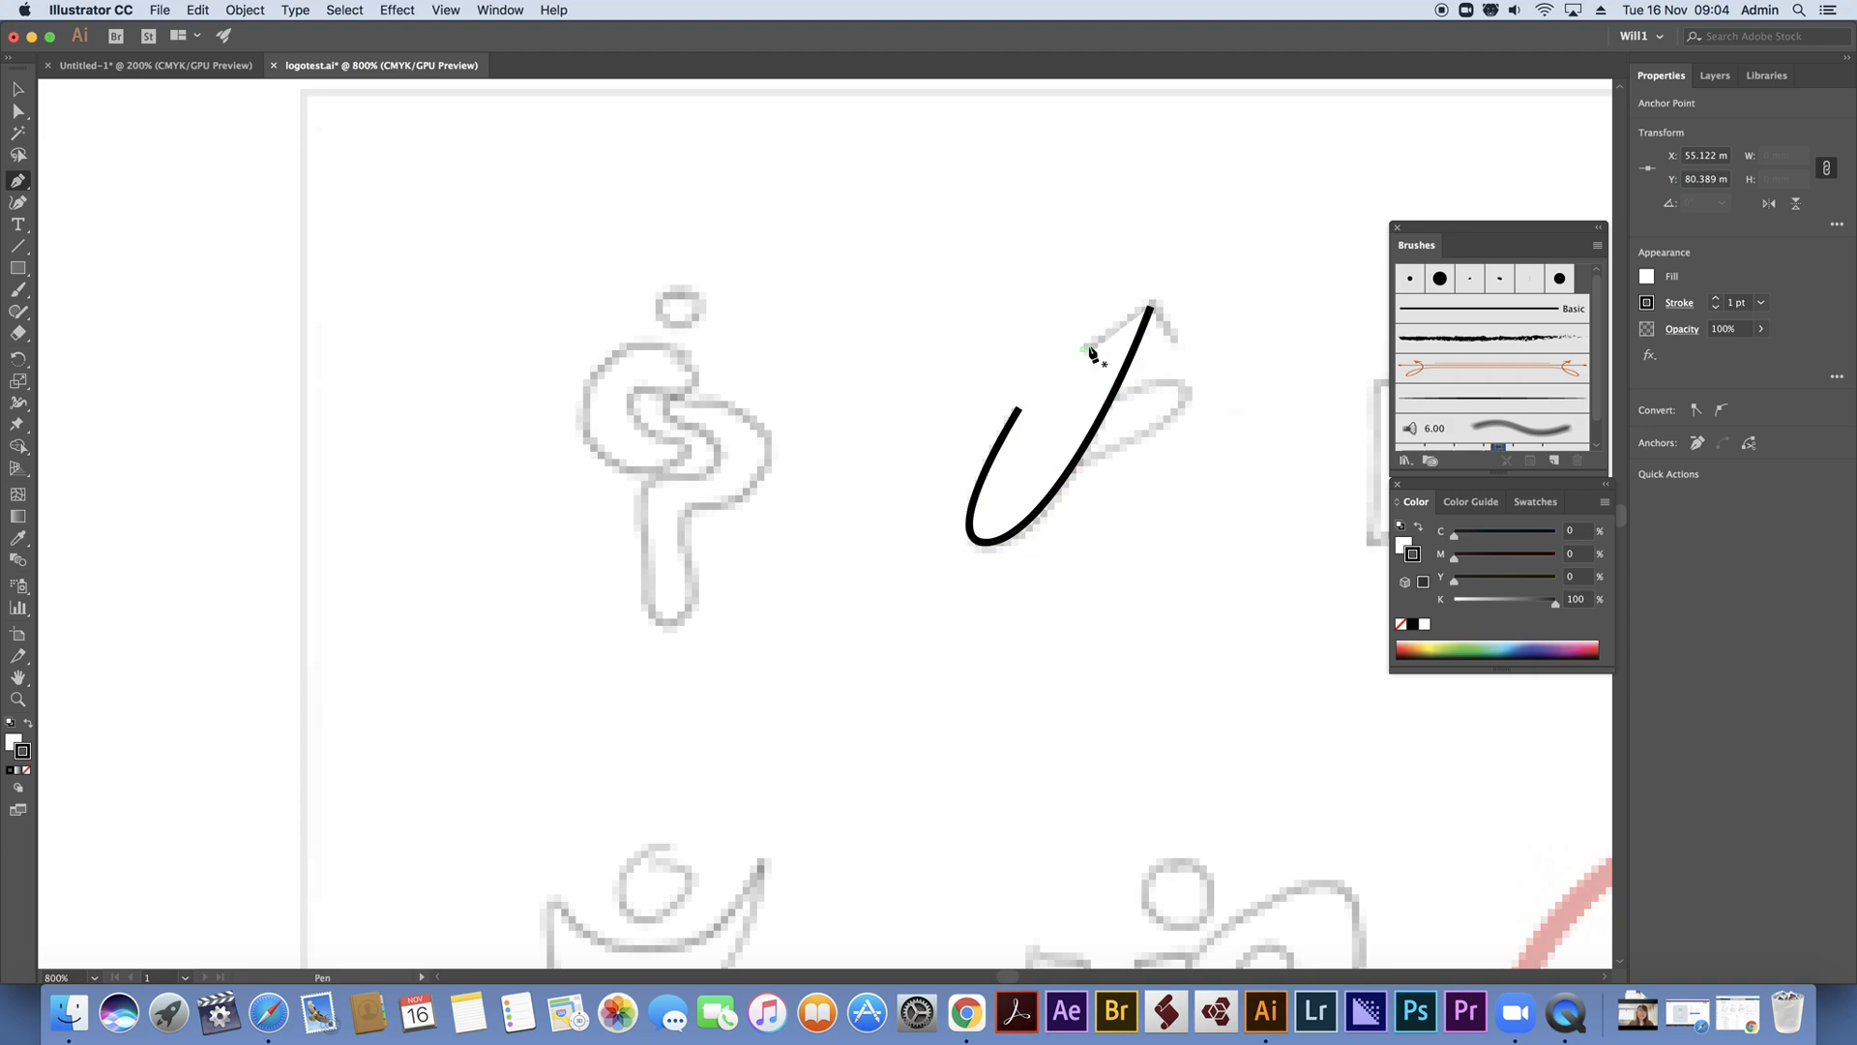
left_click(1151, 301)
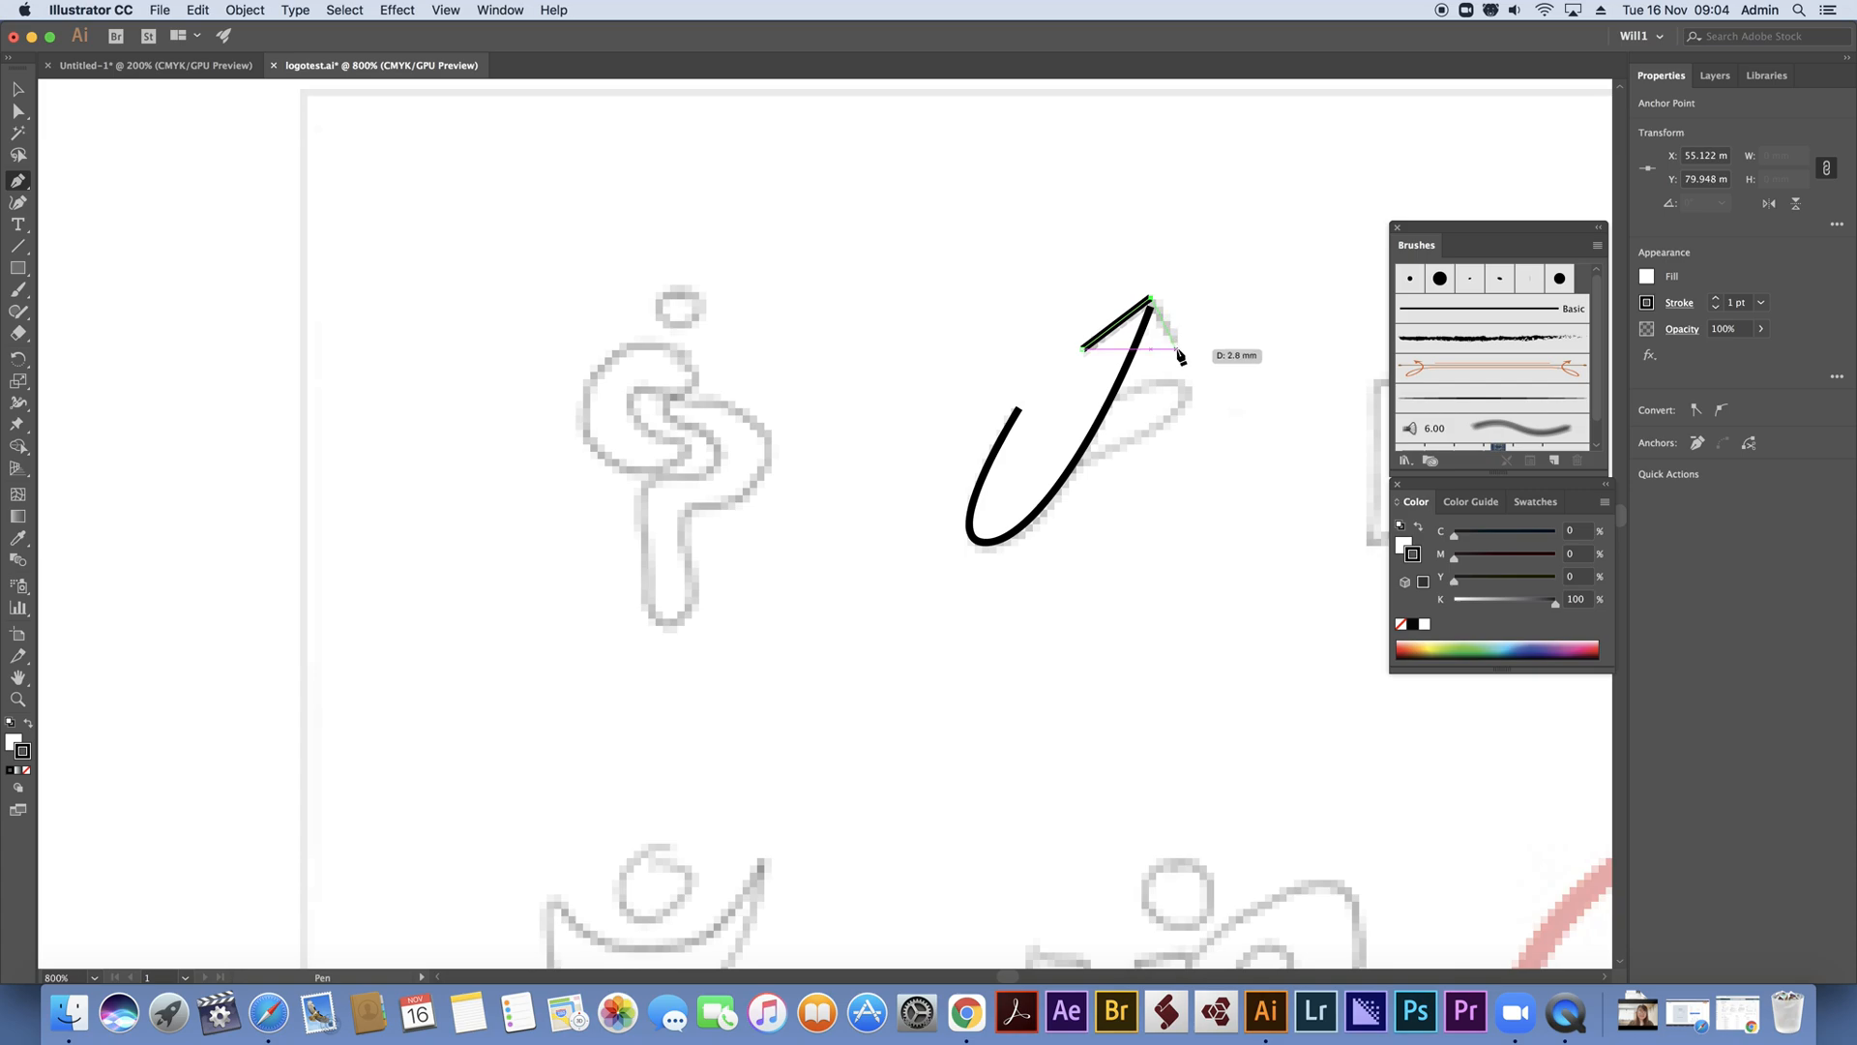
left_click(1177, 349)
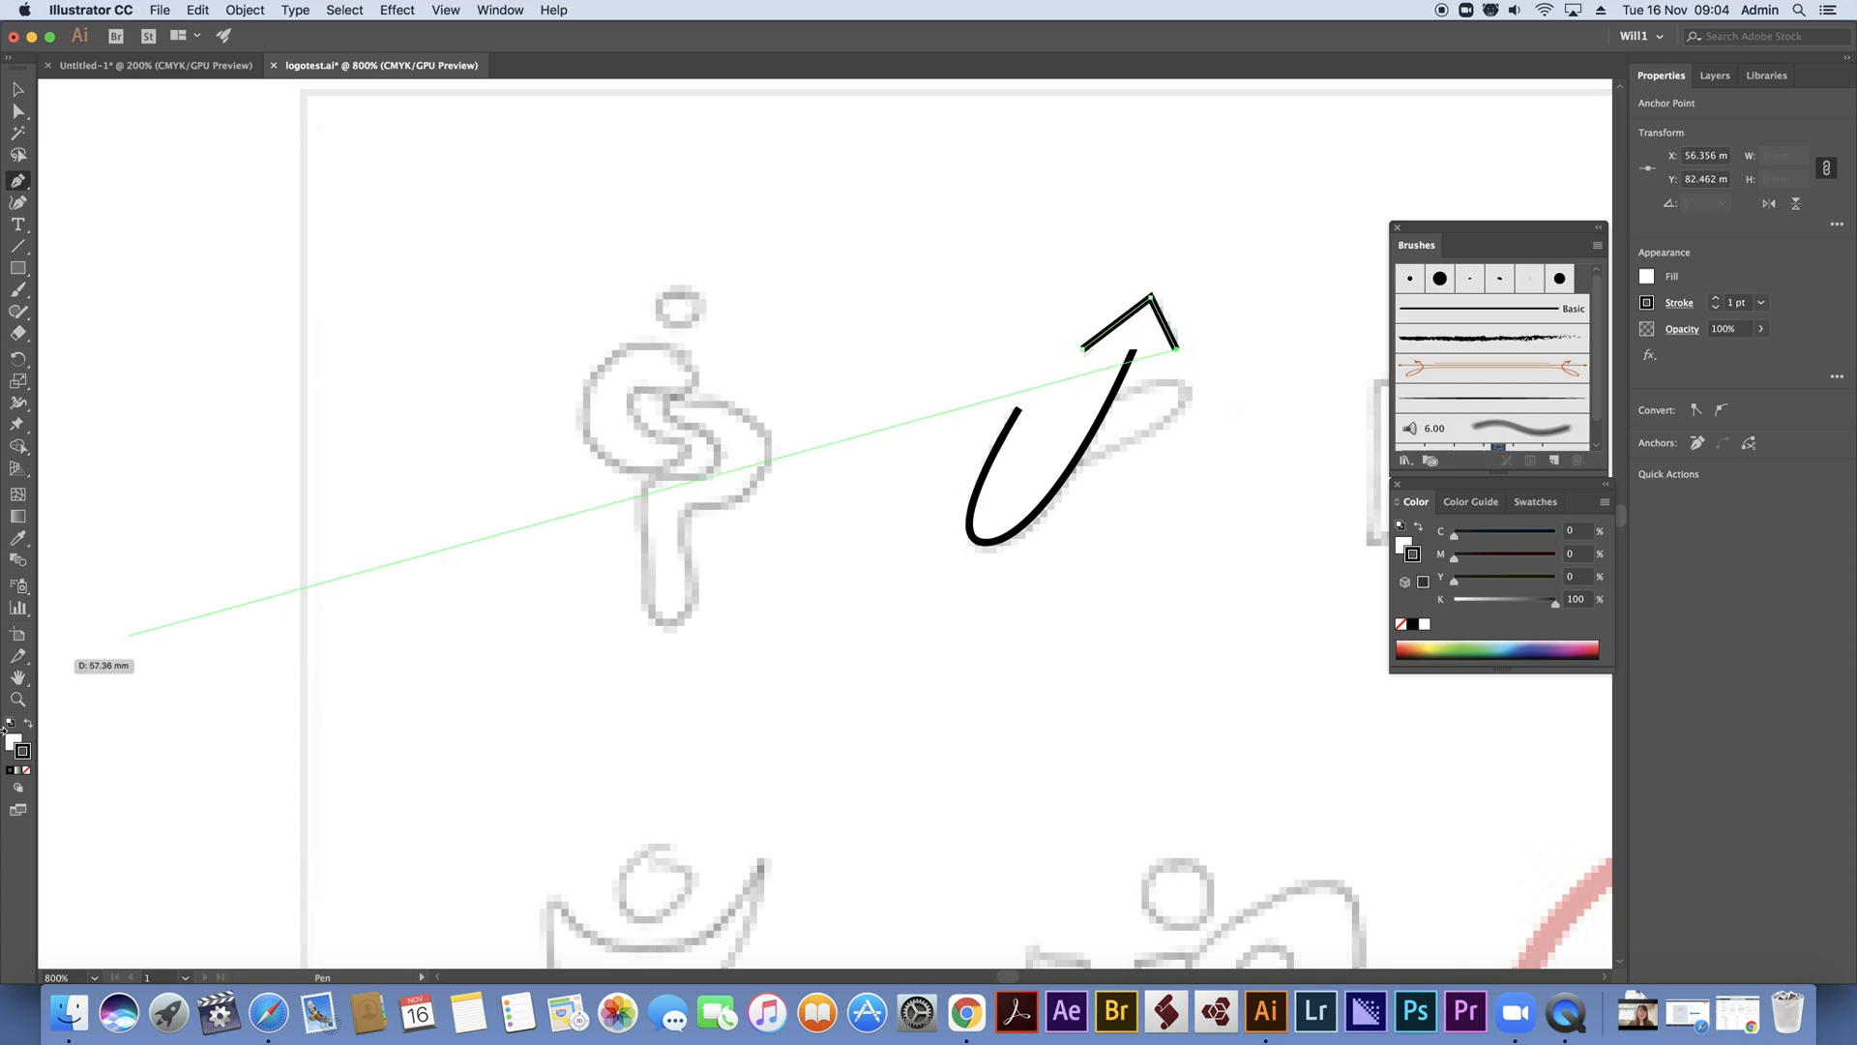
left_click(26, 770)
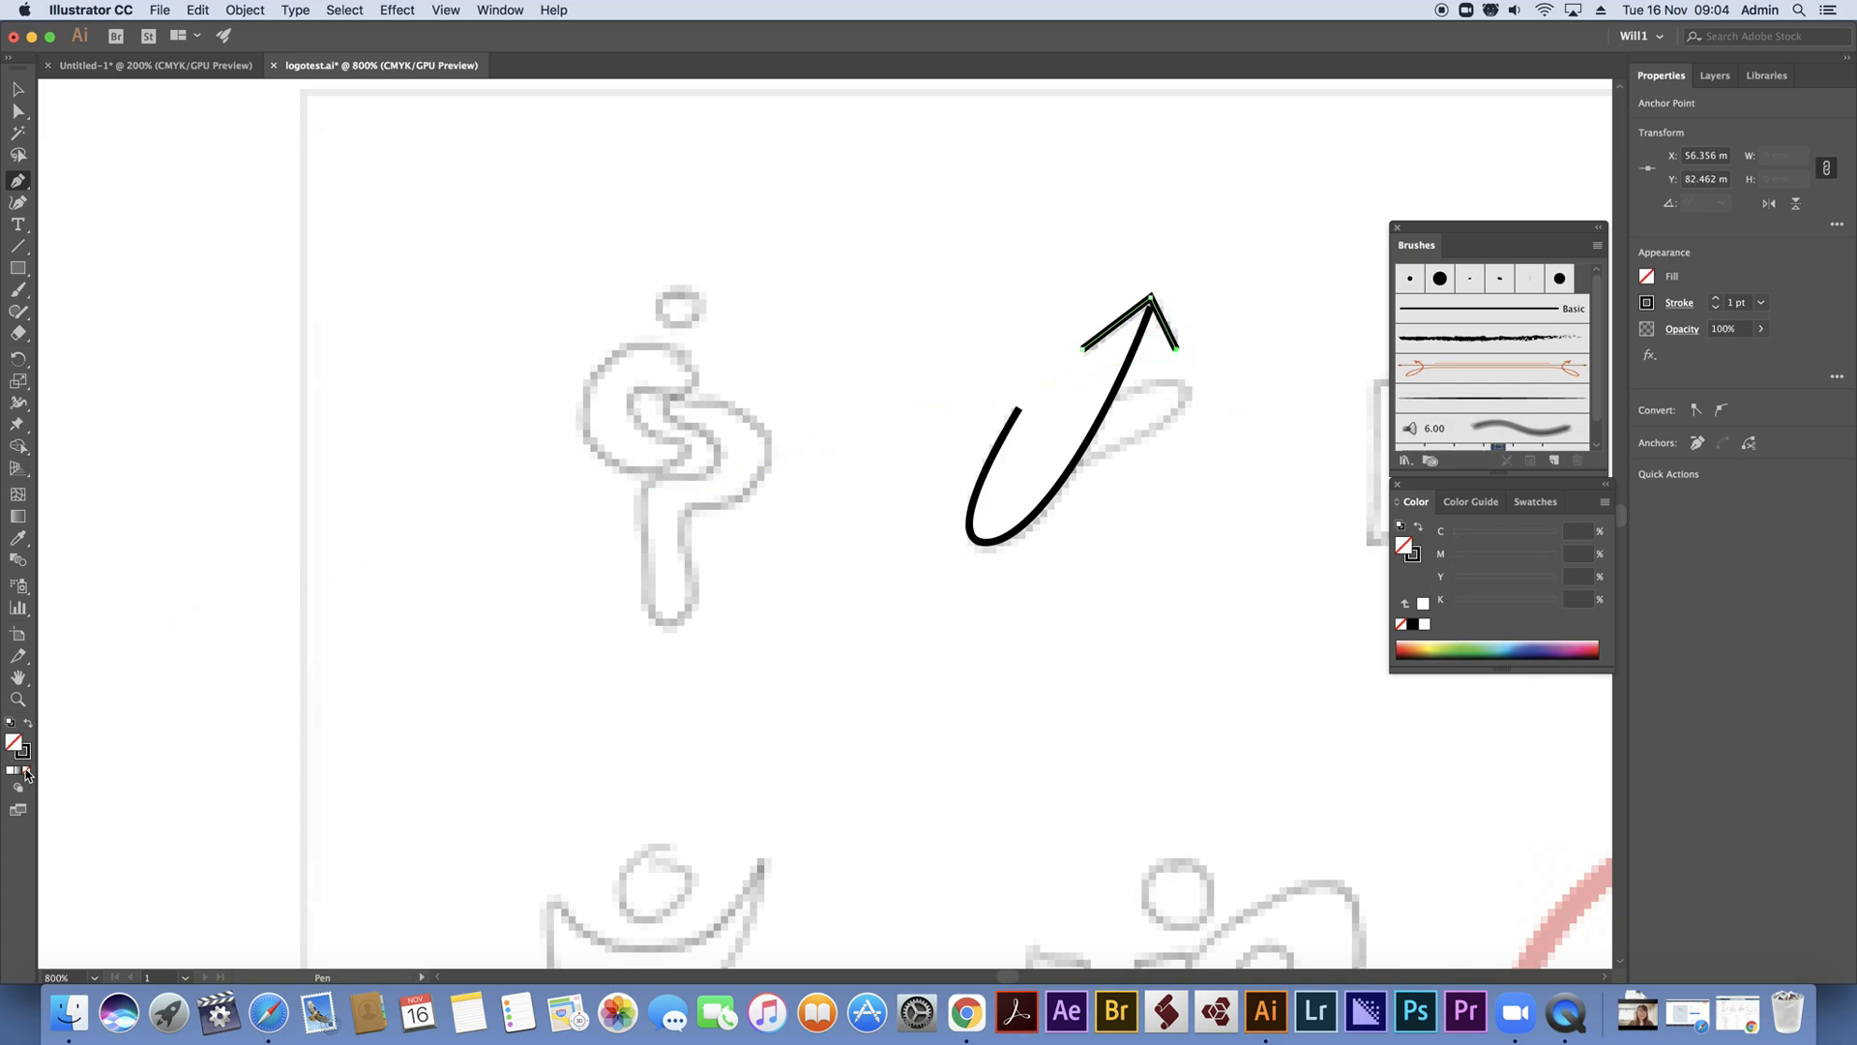
key("Escape")
Trace the P's curved bowl with the Pen tool, starting and ending on the arrow's shaft
left_click(1114, 393)
left_click_drag(1182, 393, 1188, 417)
left_click_drag(1071, 467, 1017, 477)
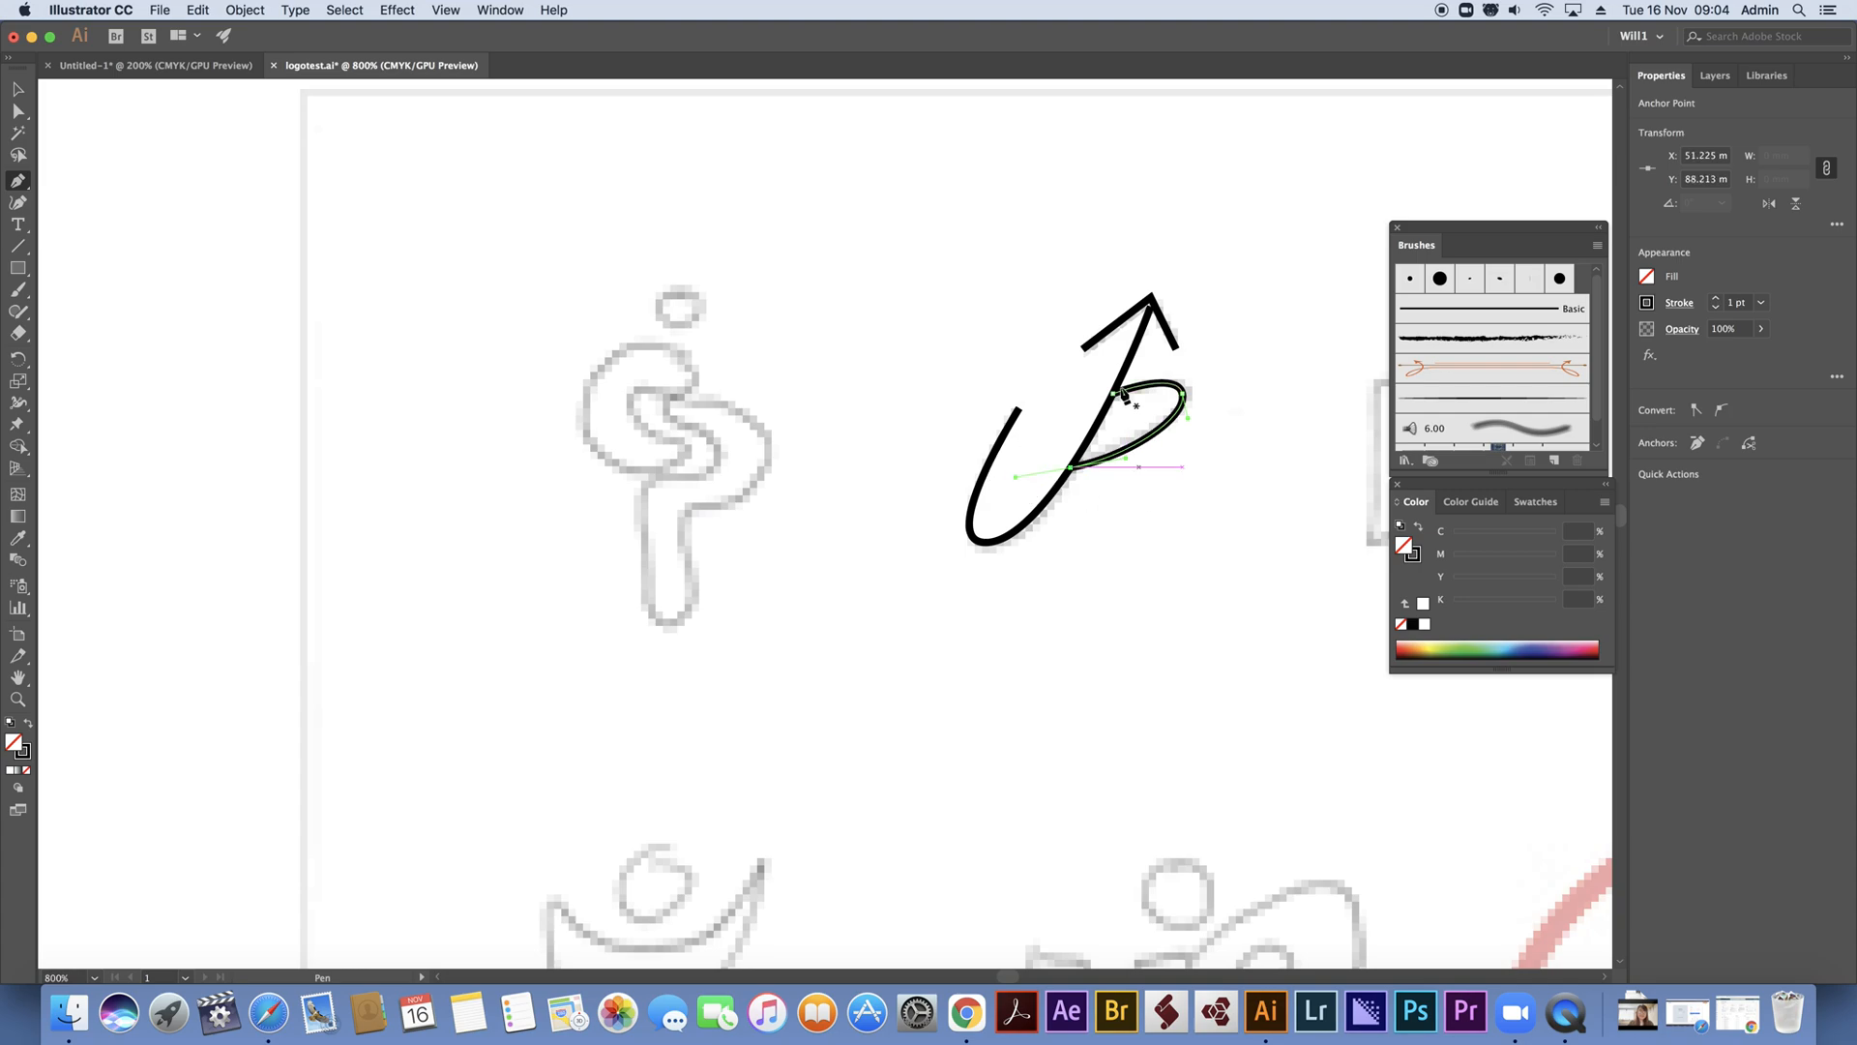
key("v")
left_click_drag(926, 207, 1253, 619)
left_click(1200, 334)
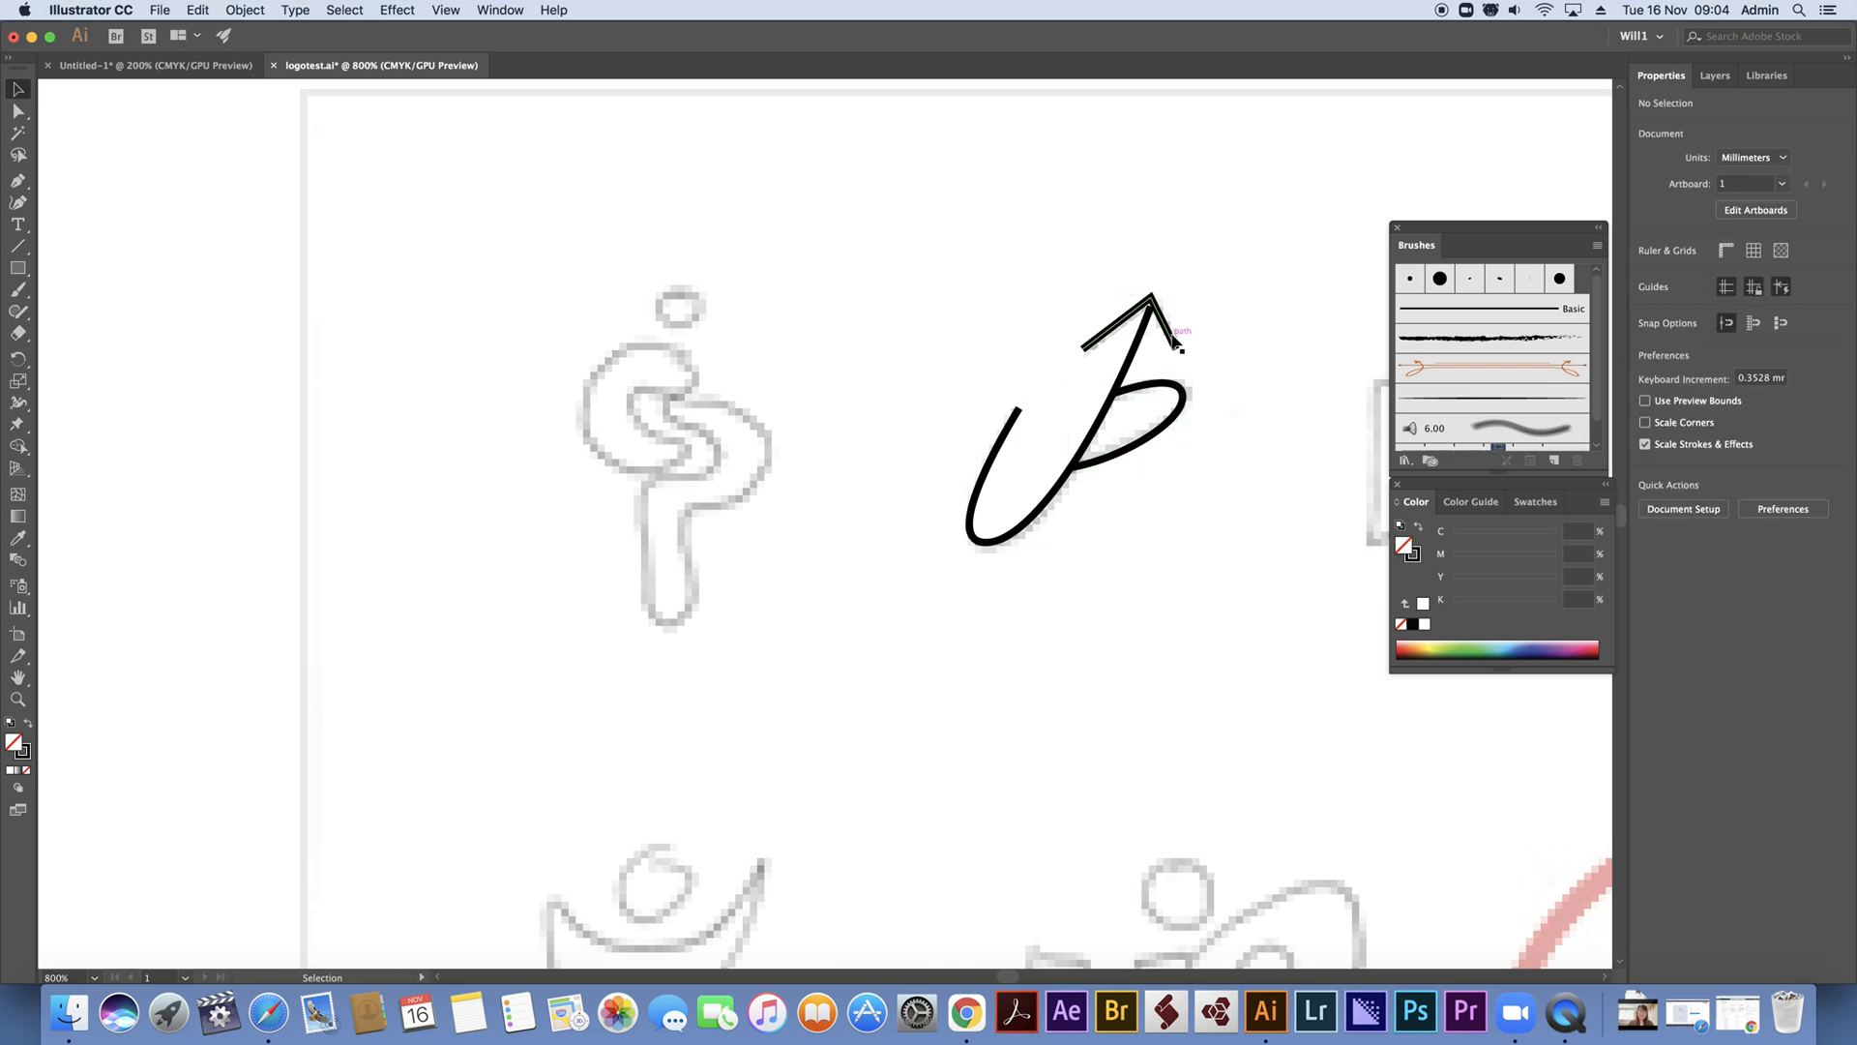
Nudge the arrowhead down by one 0.3528 mm increment to meet the tip of the shaft
left_click(1177, 341)
key("Right")
key("Down")
key("Left")
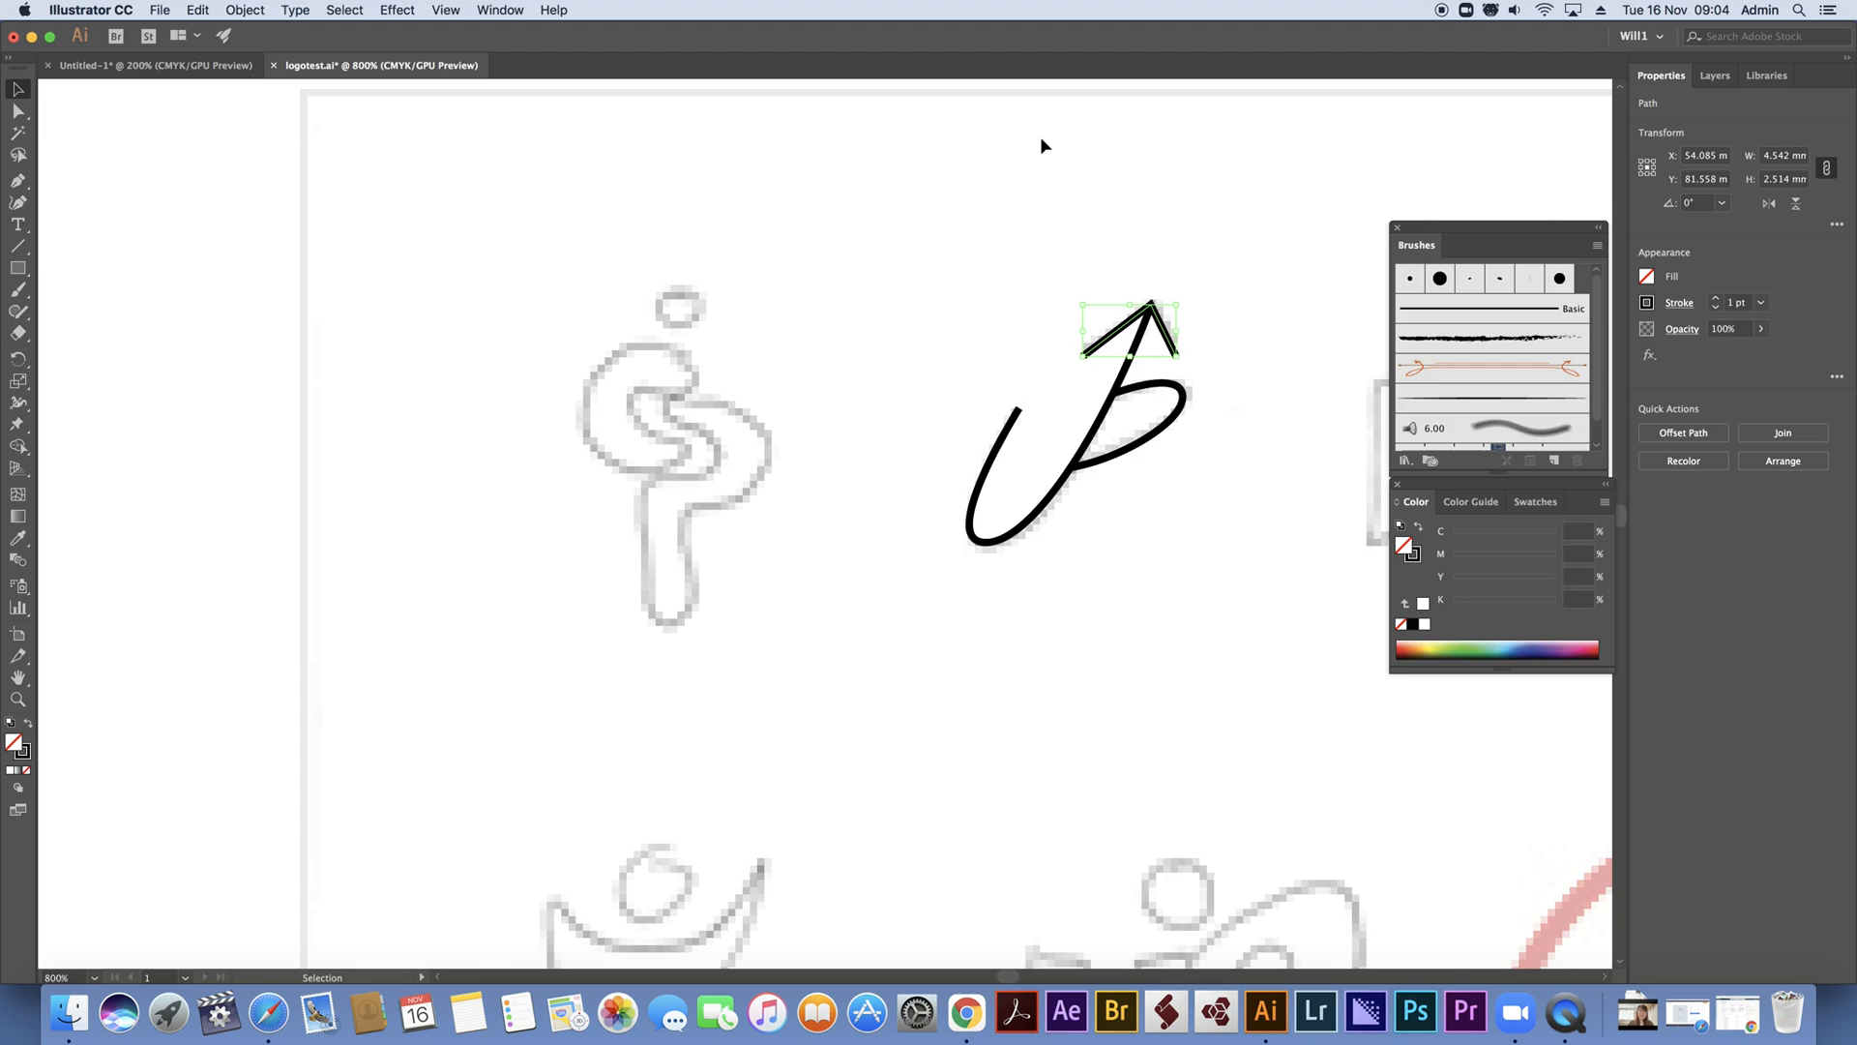
left_click(1002, 218)
Set round caps on the strokes of all three paths of the UP arrow mark
mouse_move(967, 194)
left_mouse_down()
mouse_move(1198, 635)
mouse_move(1239, 661)
left_mouse_up()
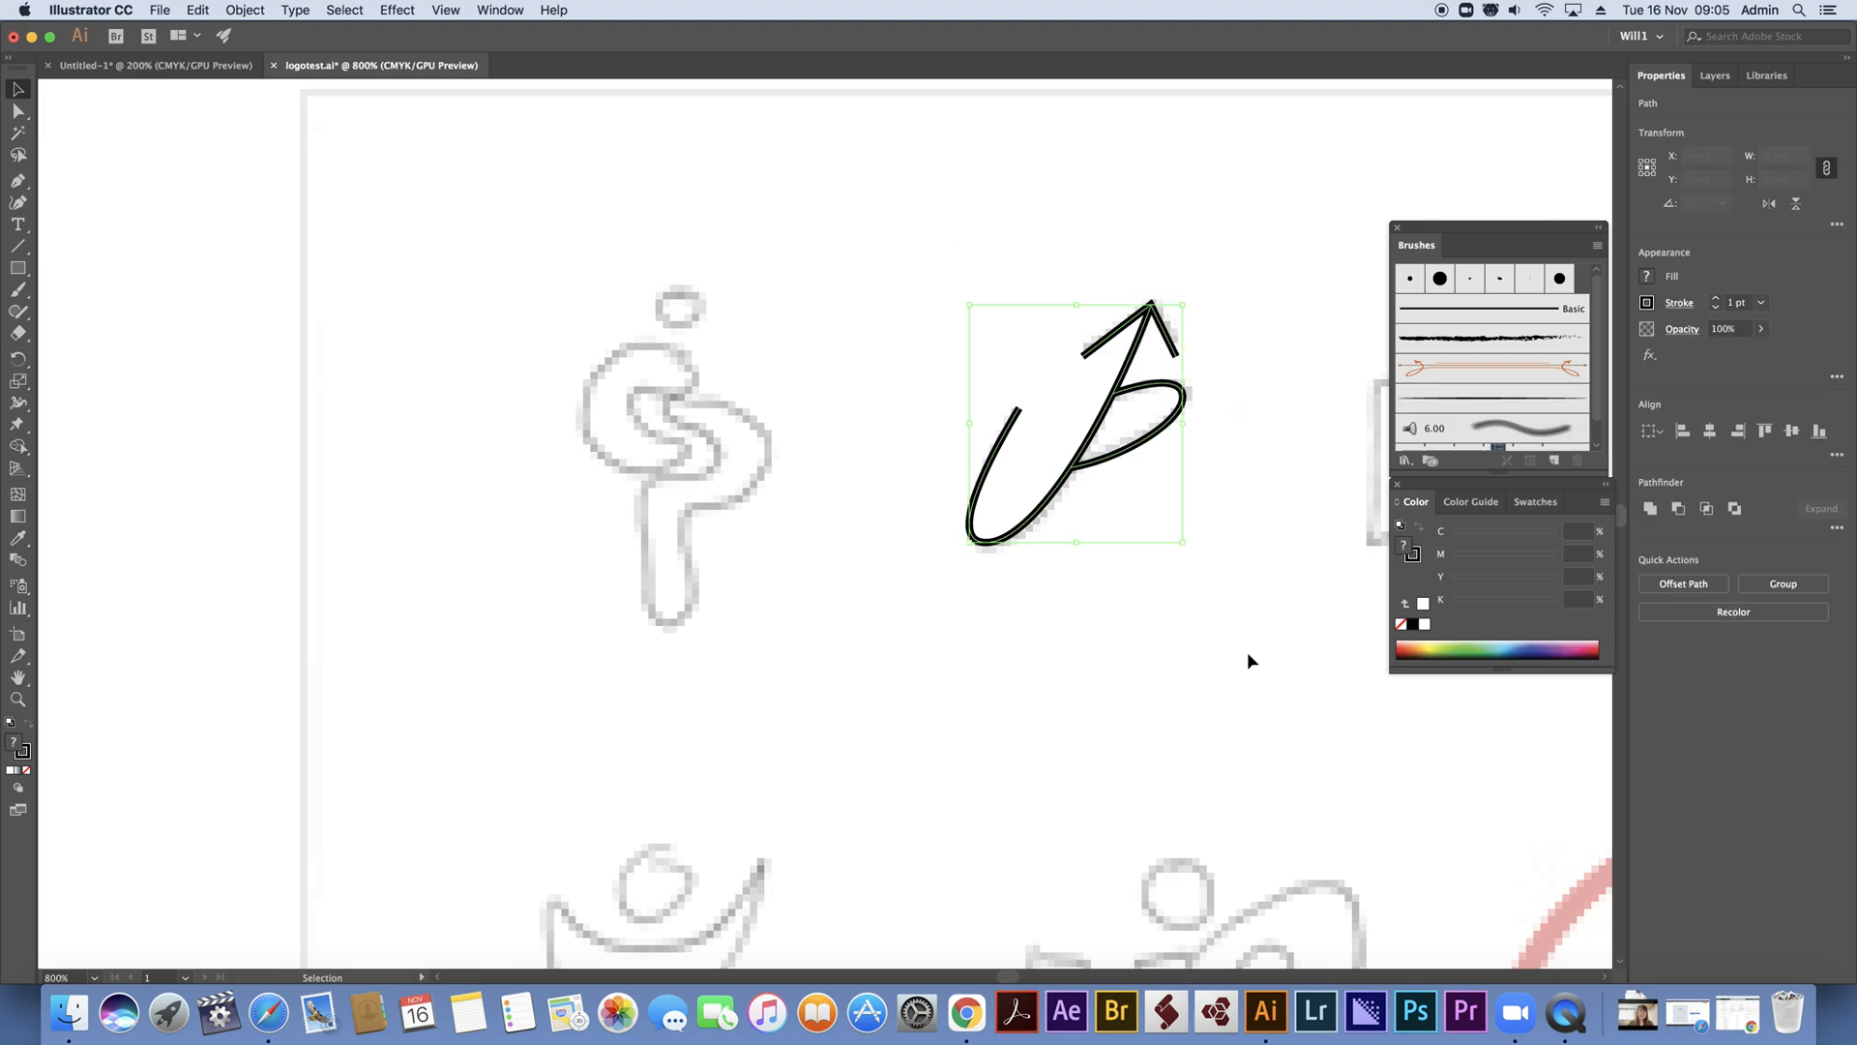
left_click(1678, 303)
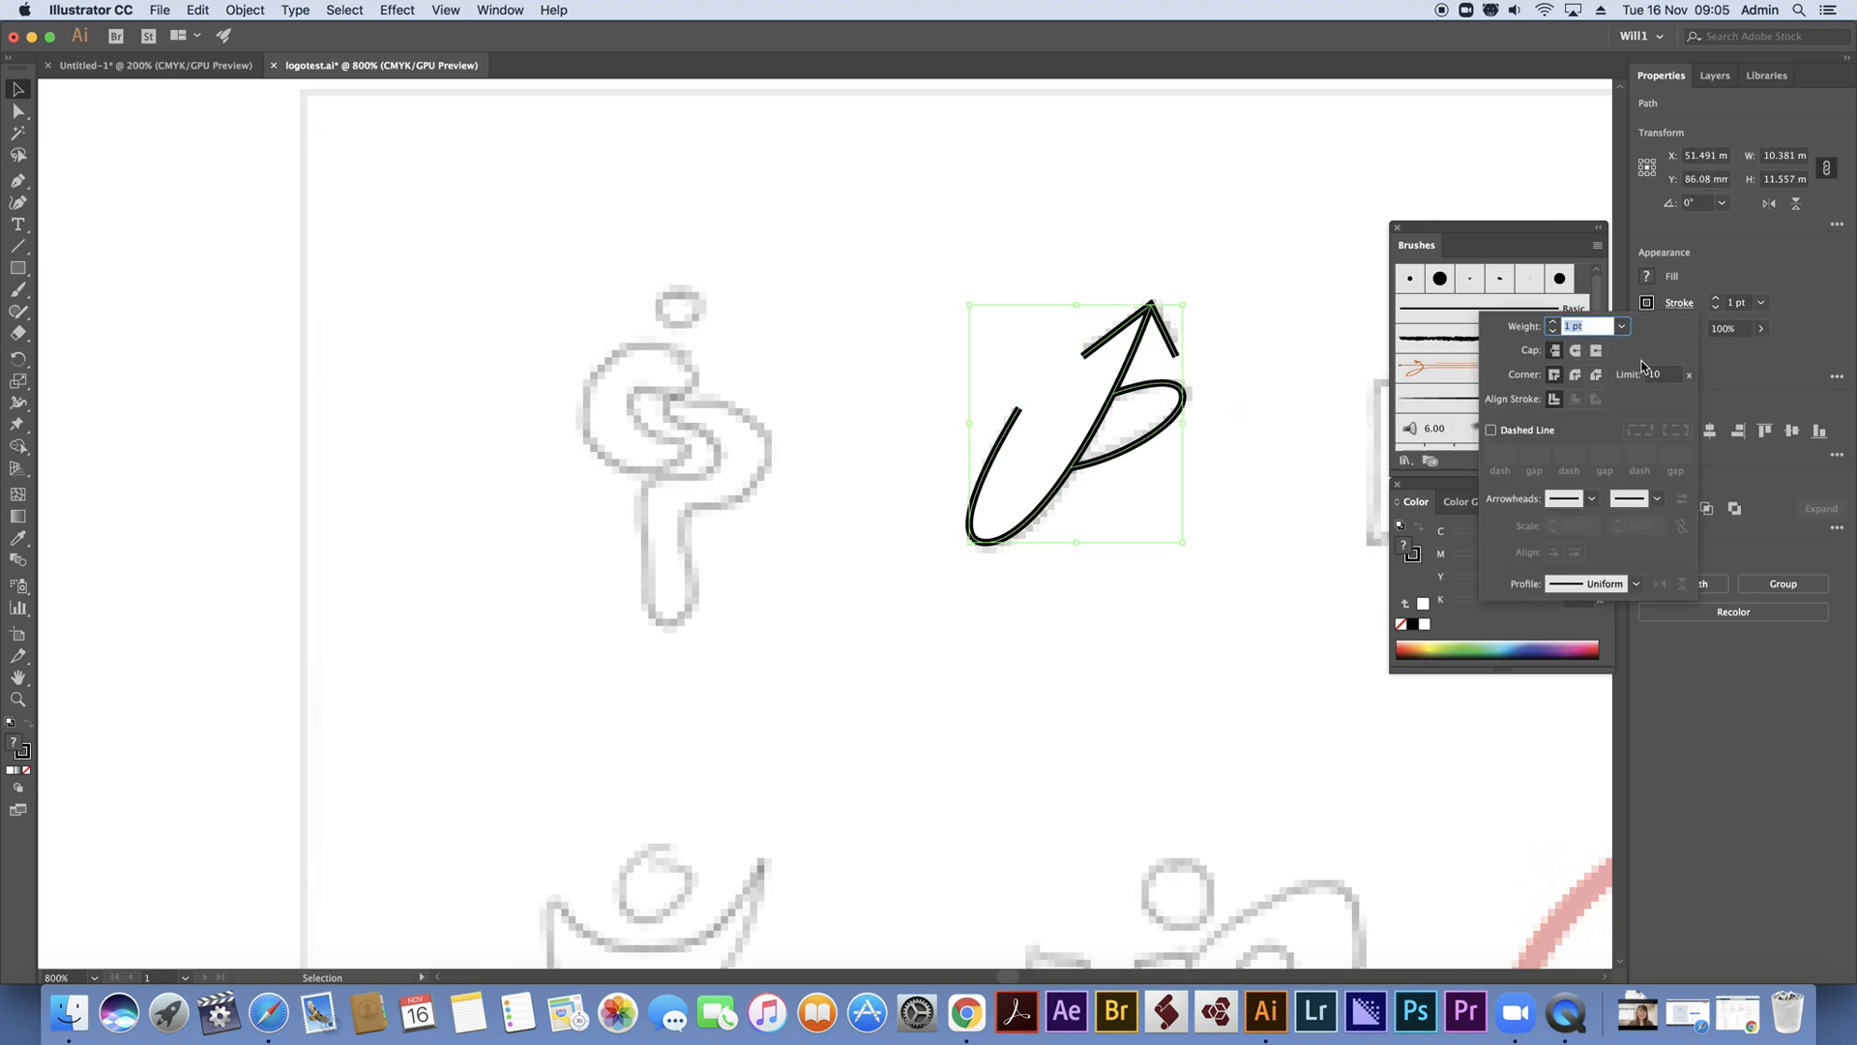
left_click(1577, 351)
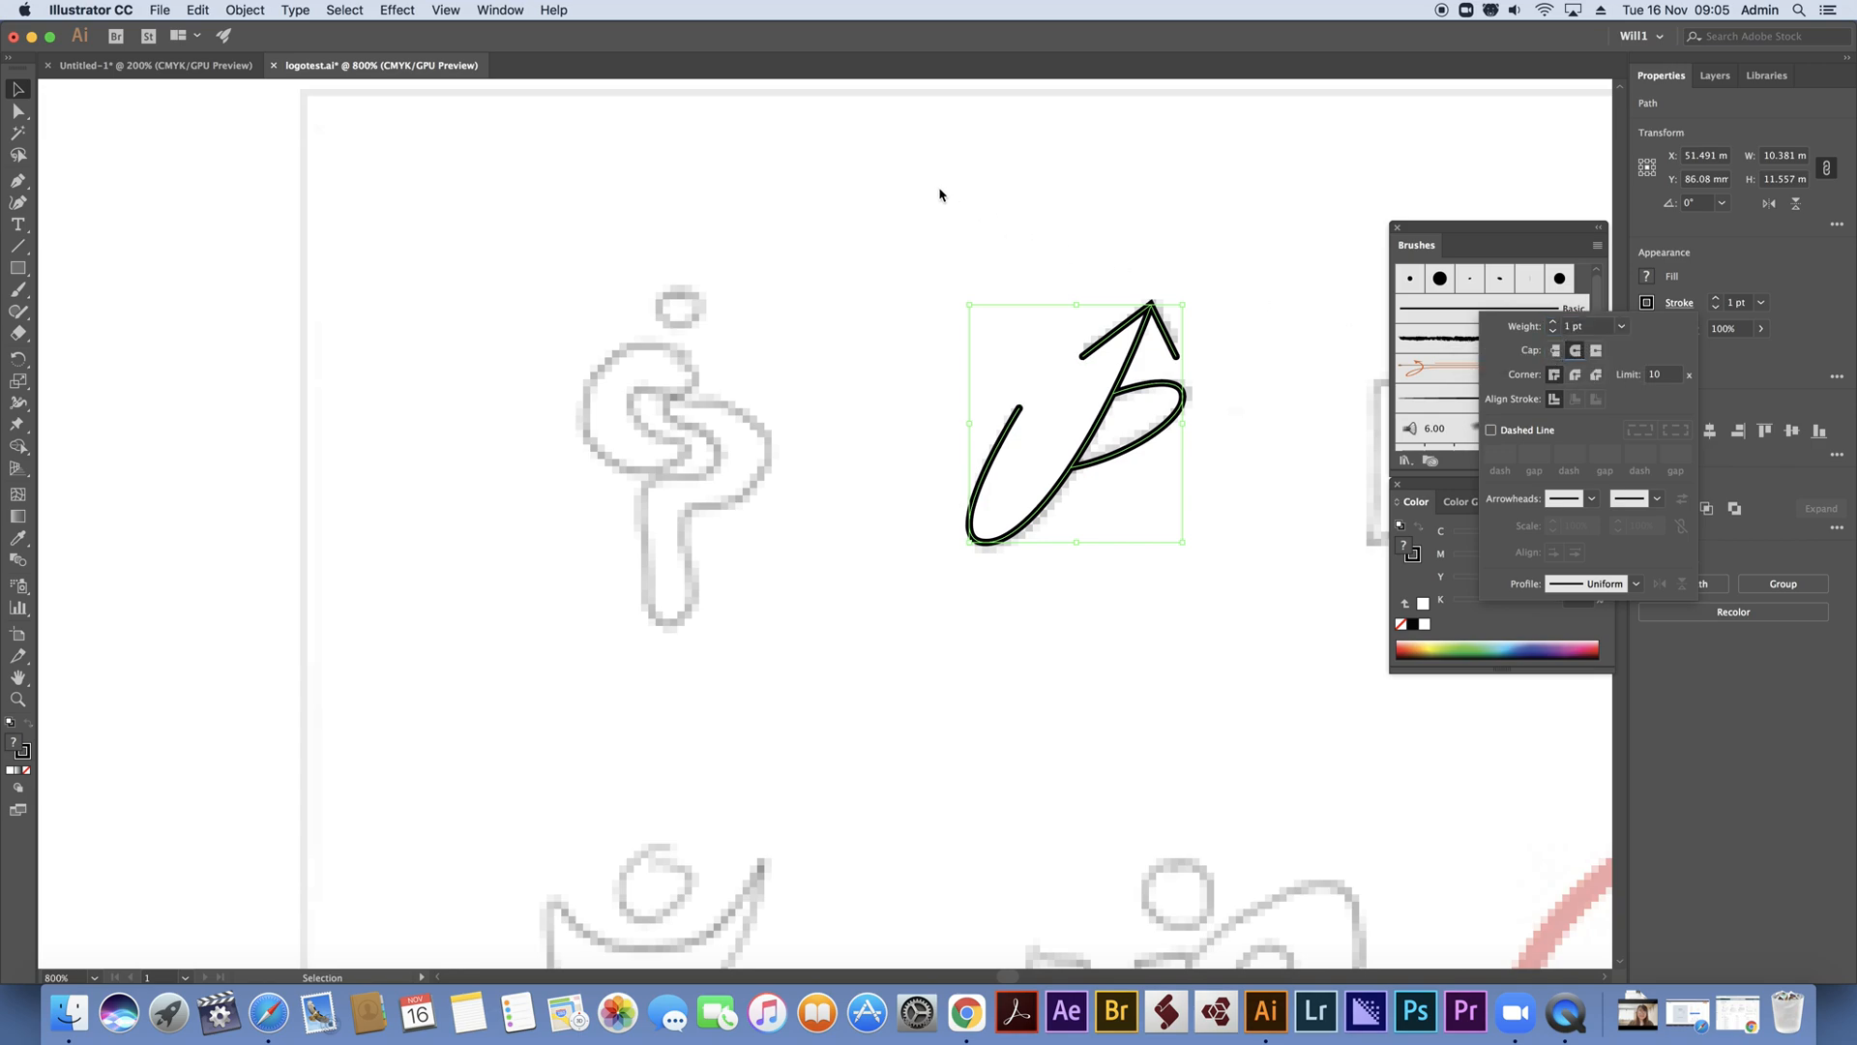
left_click(834, 298)
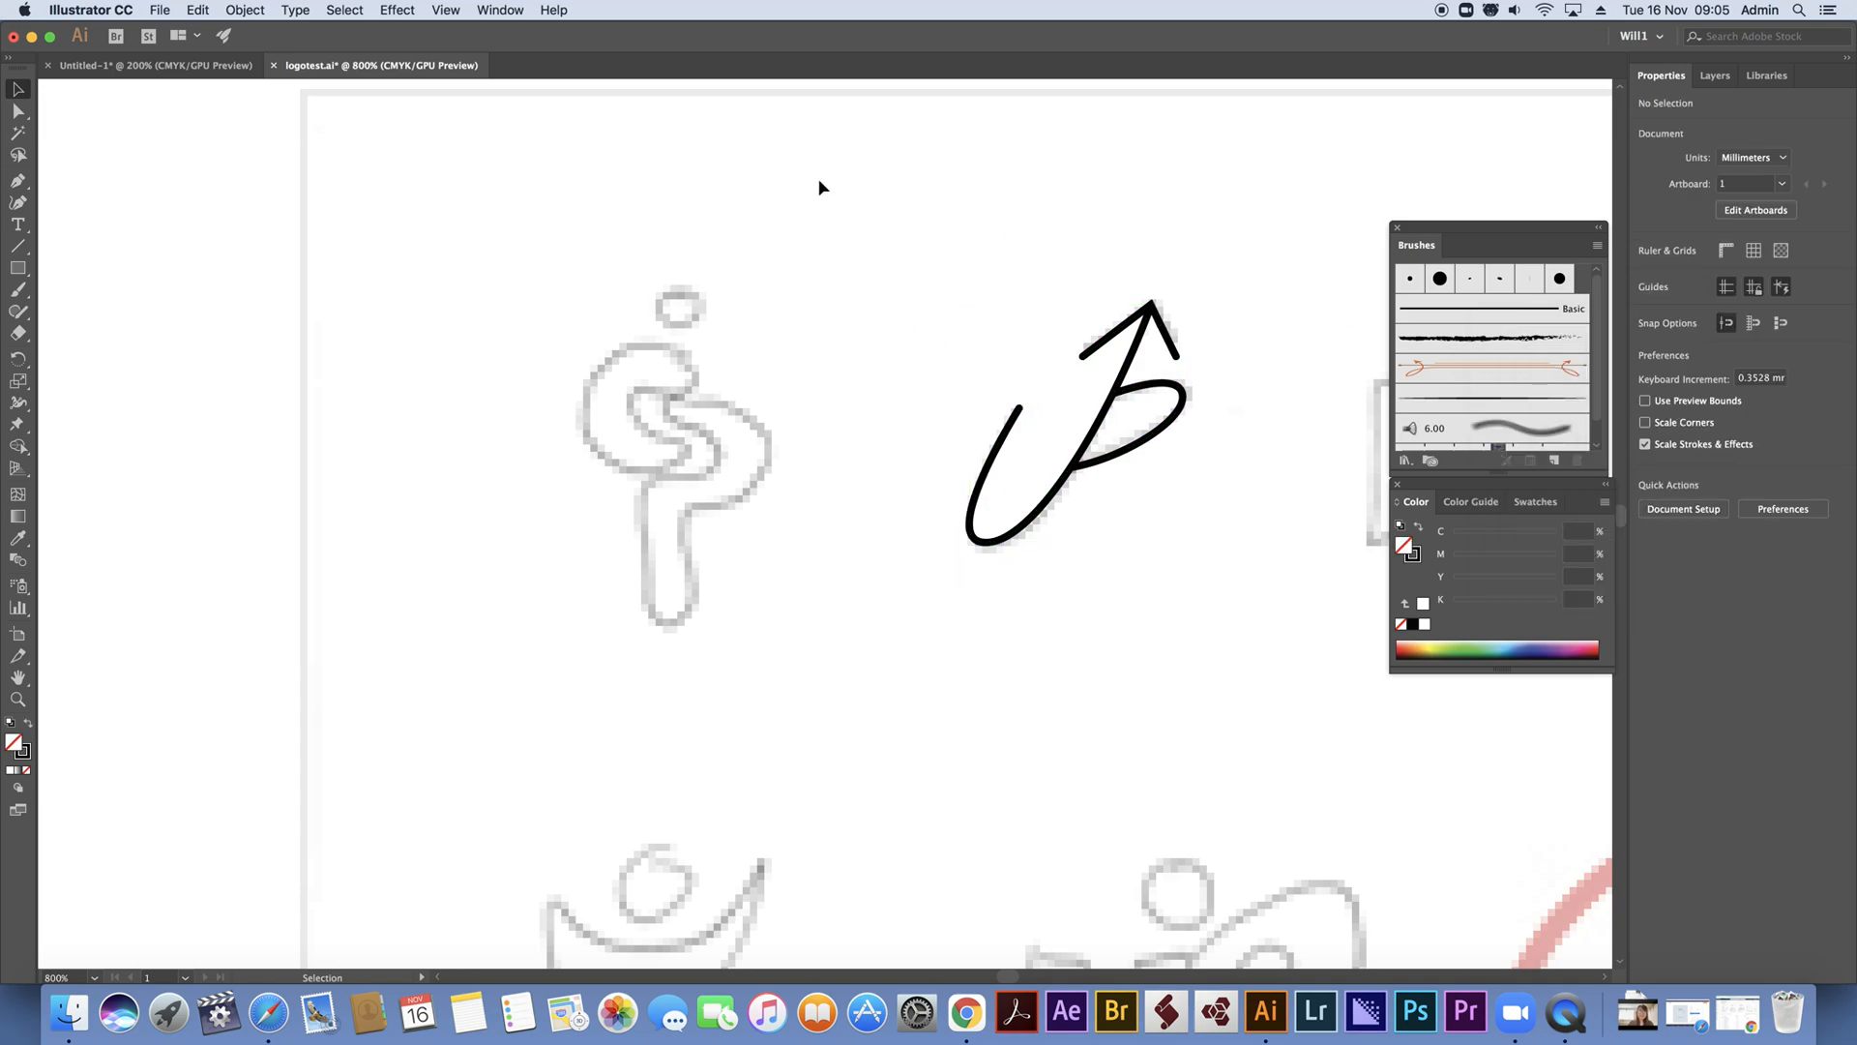
Remove the white fill from the long U-shaped curve
left_click(1009, 461)
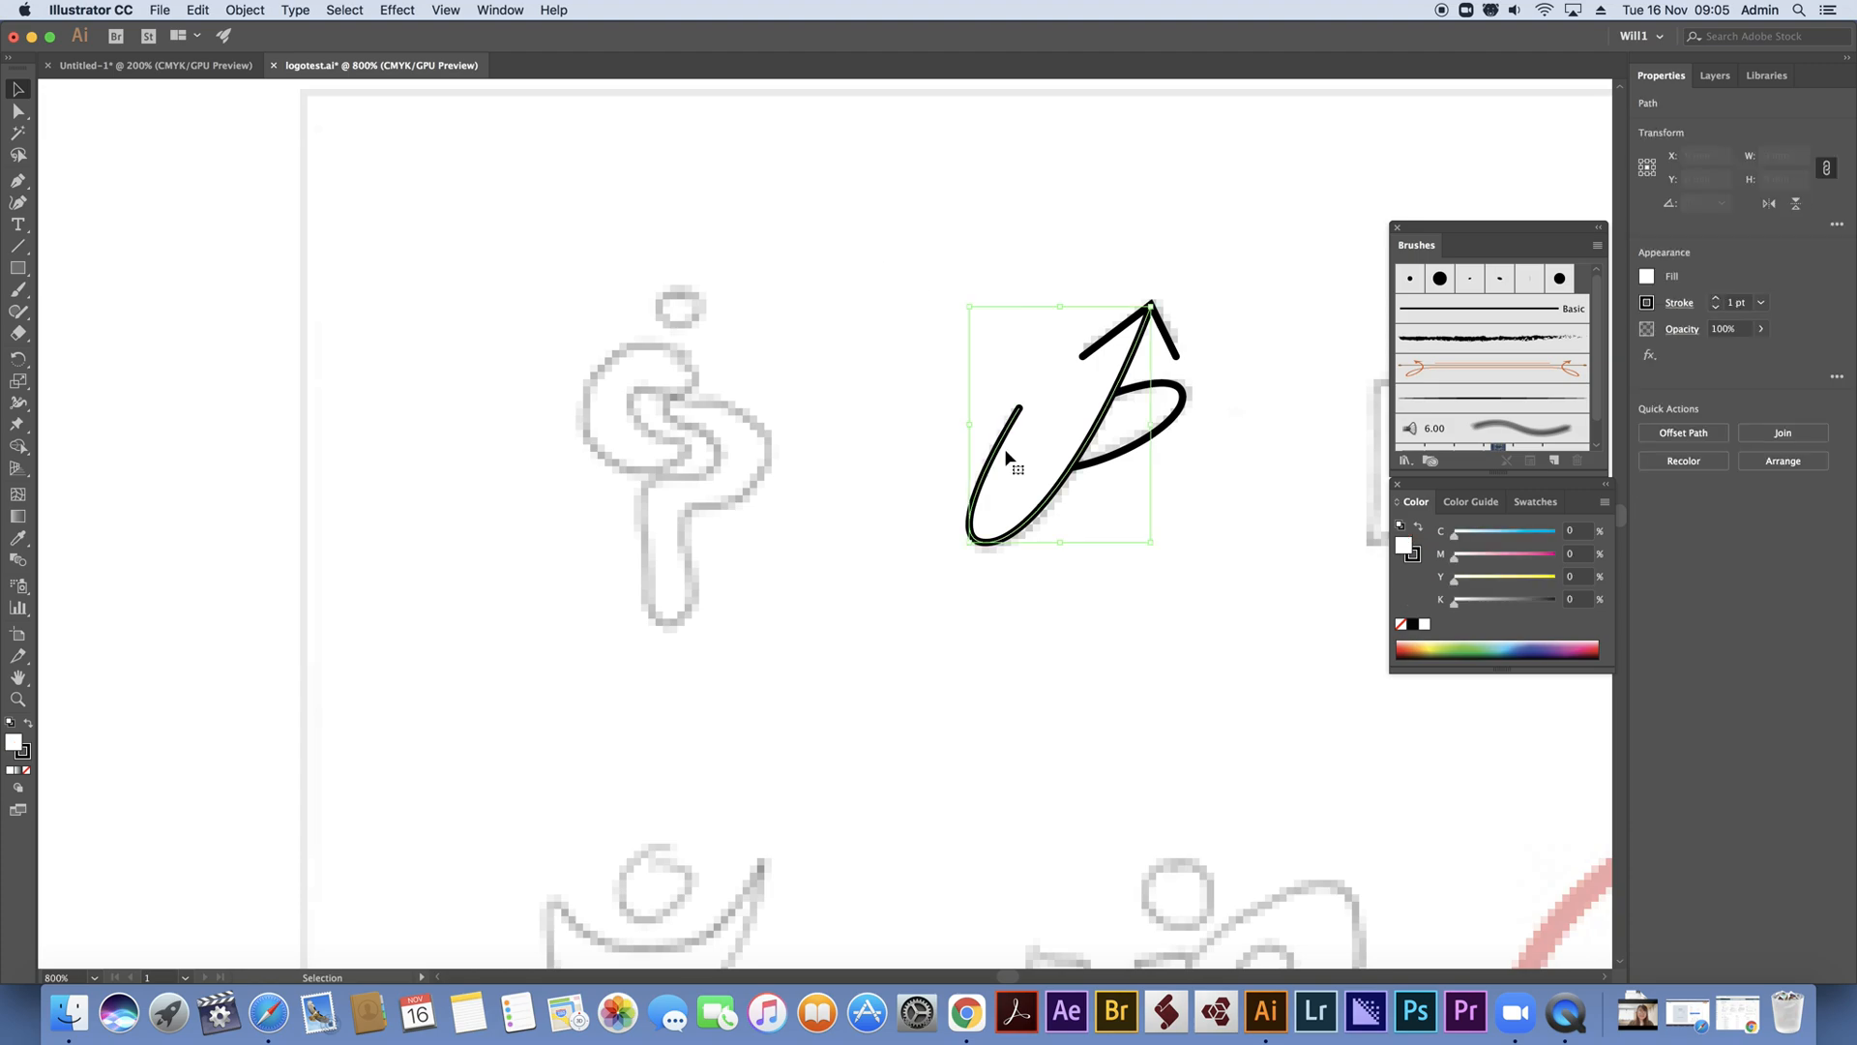
left_click(25, 772)
left_click(938, 200)
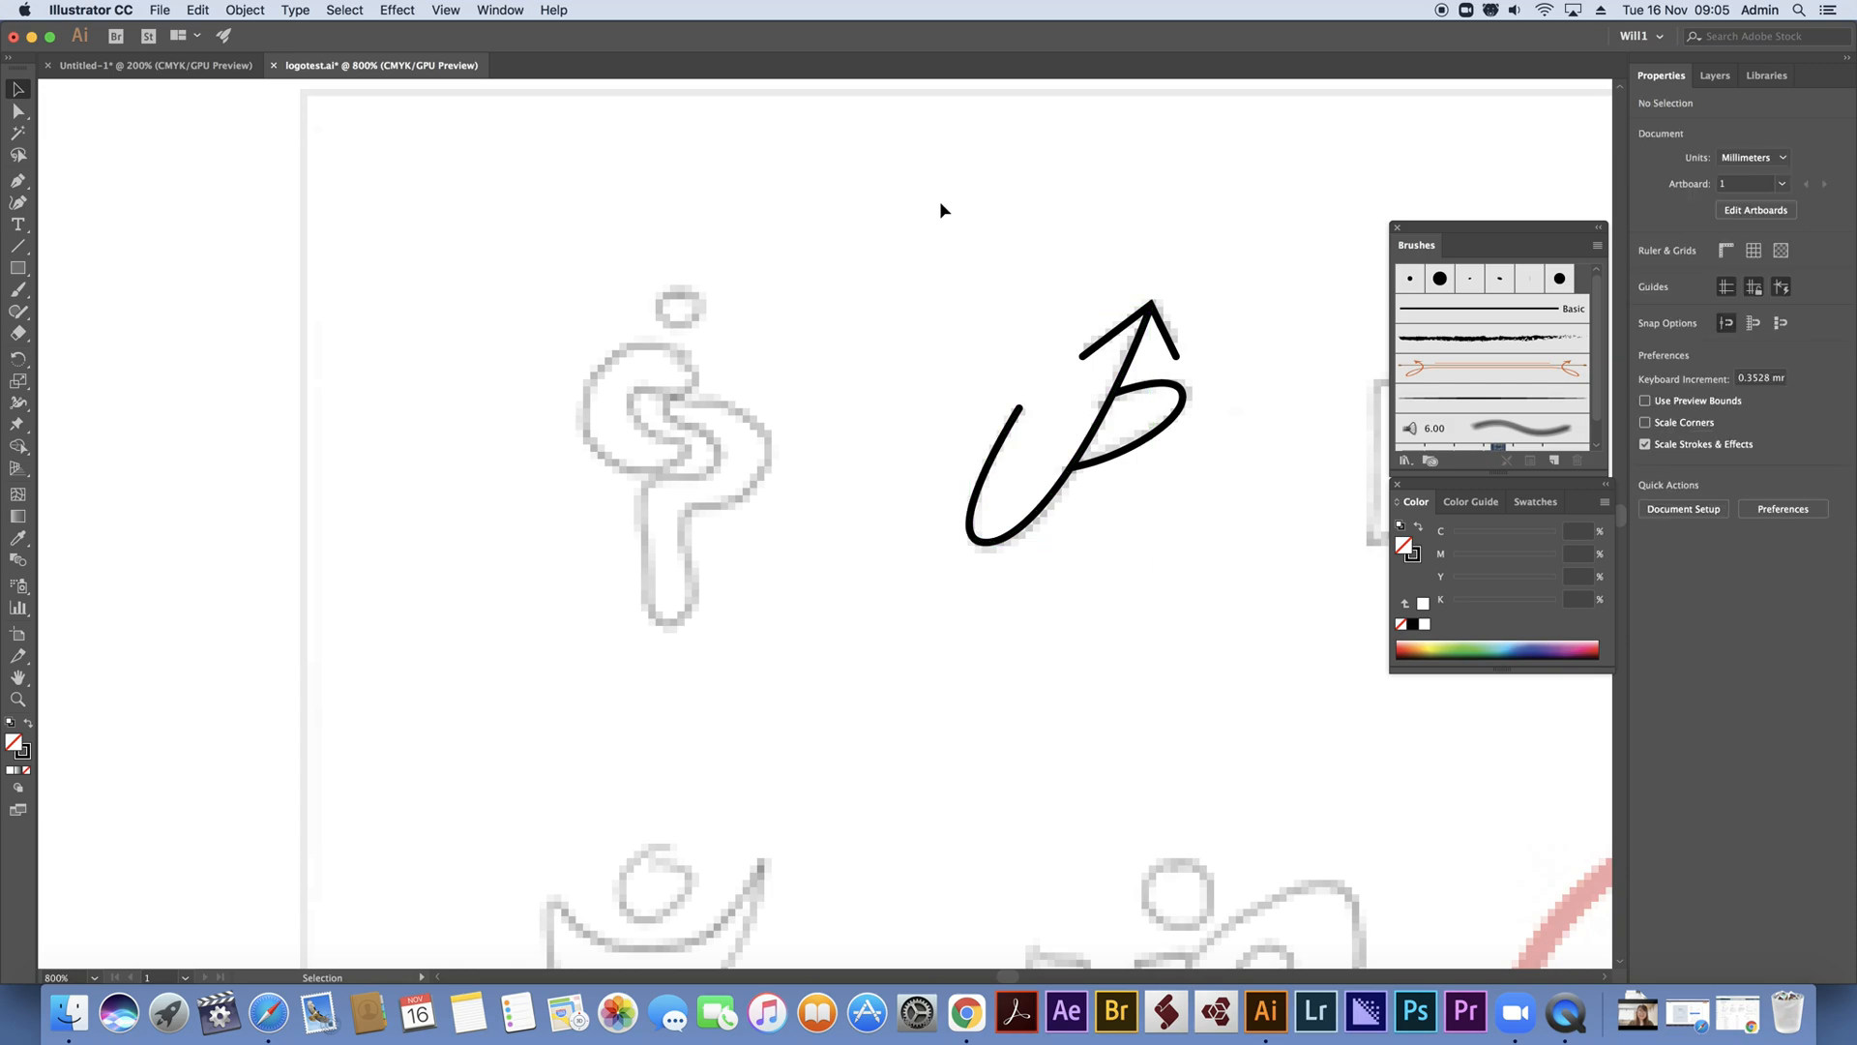
Move the whole UP arrow mark below its sketch and scale it up proportionally to about 1.6 times its size
left_click(1077, 414)
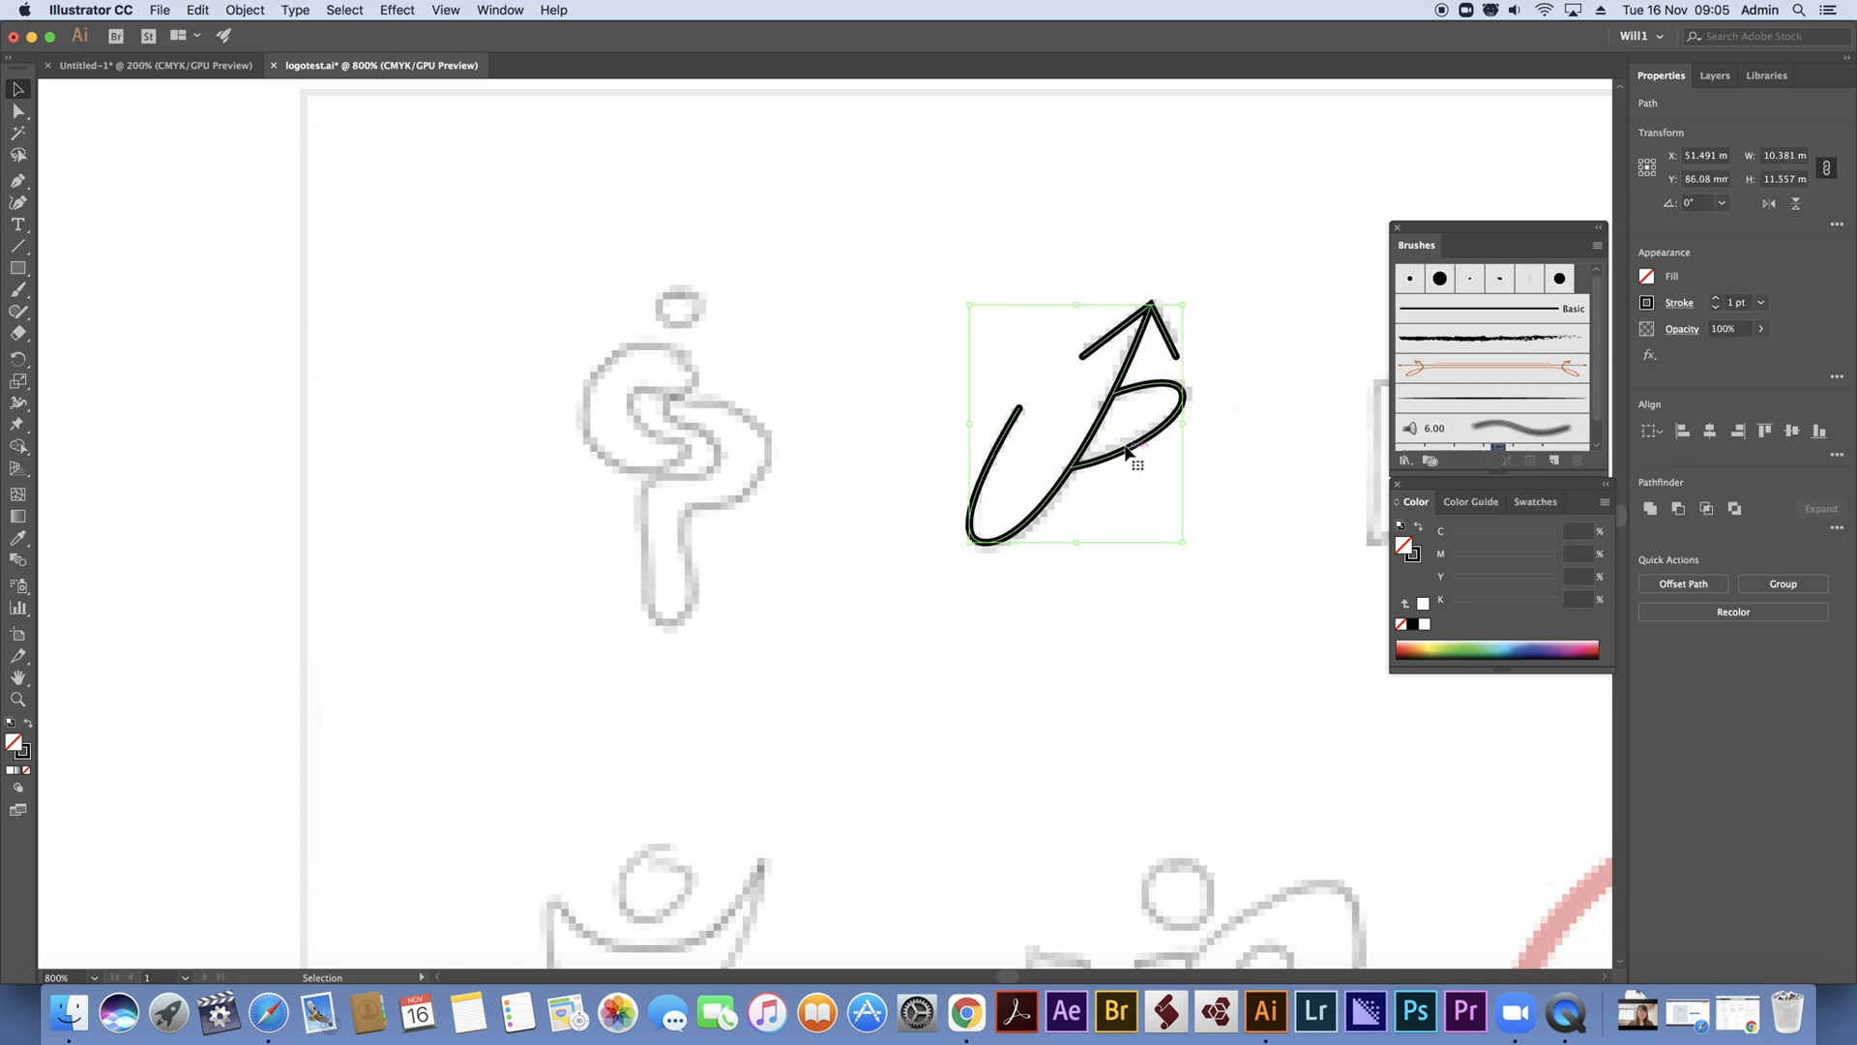
left_click_drag(1128, 454, 1023, 718)
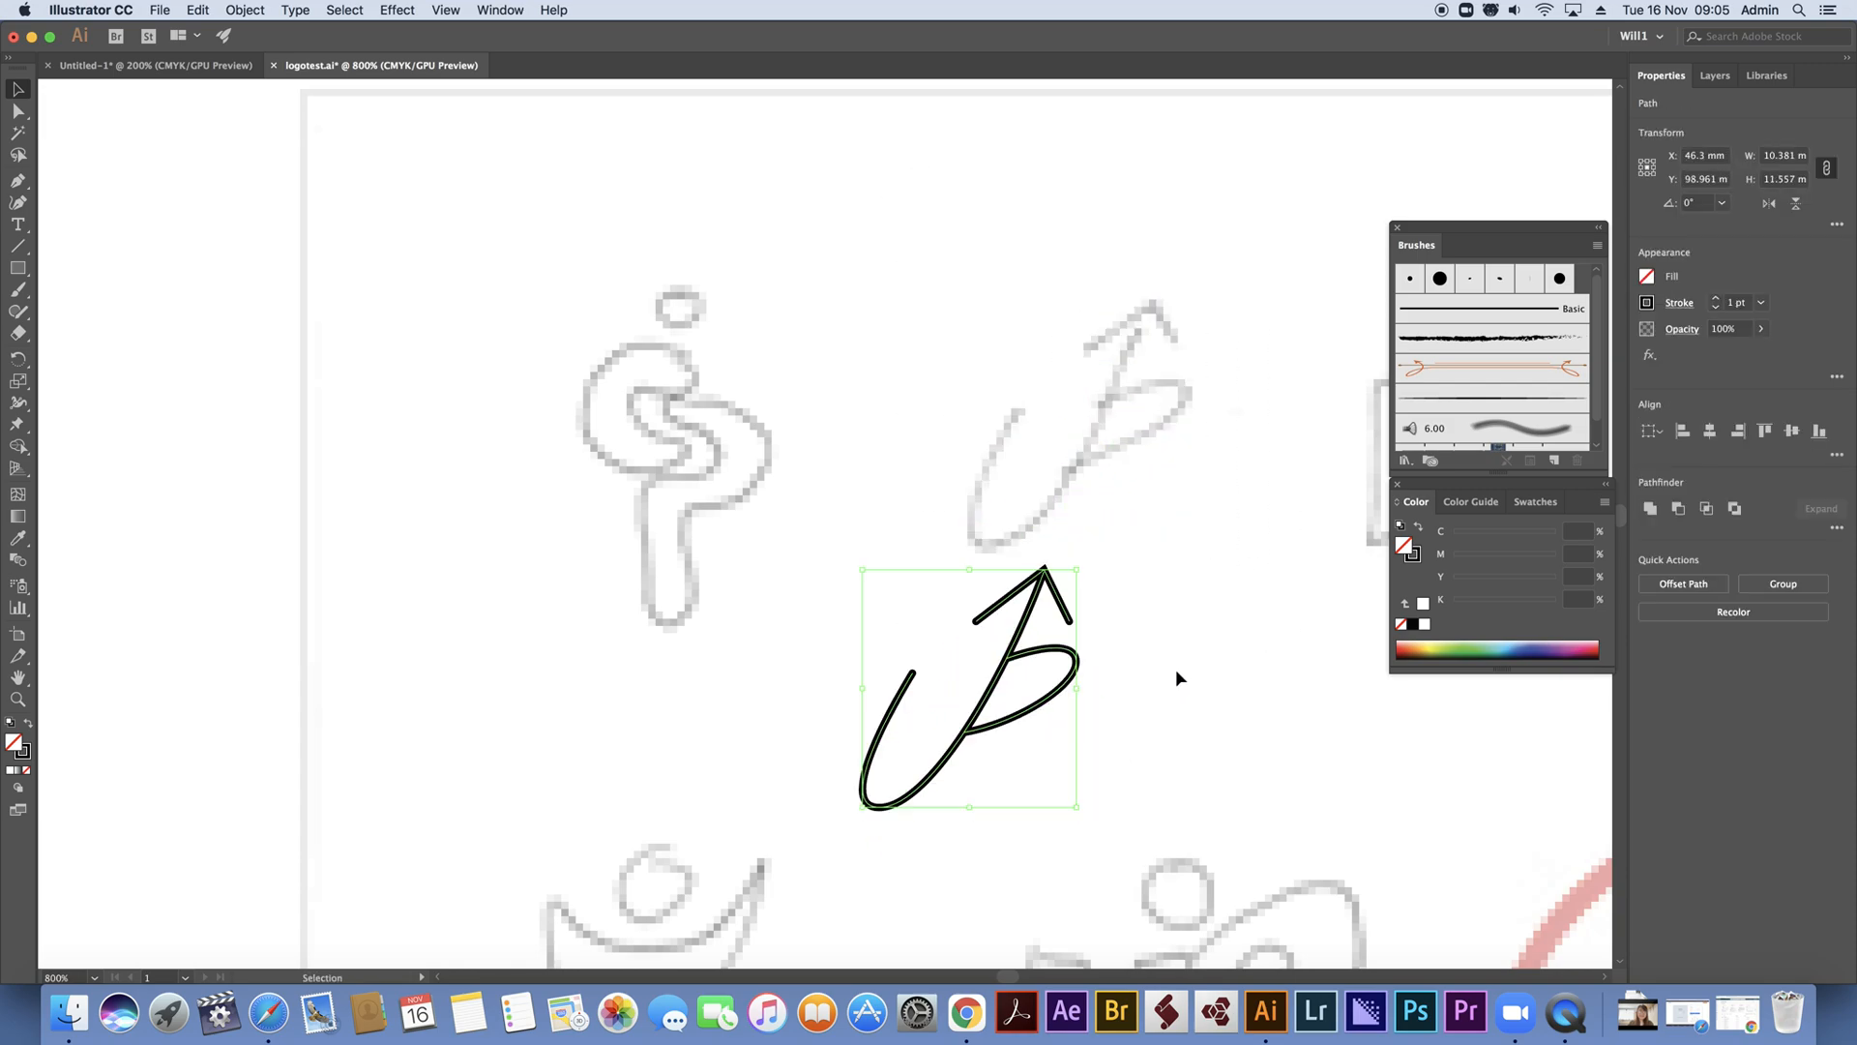
left_click_drag(1077, 571, 1286, 425)
left_click(1274, 533)
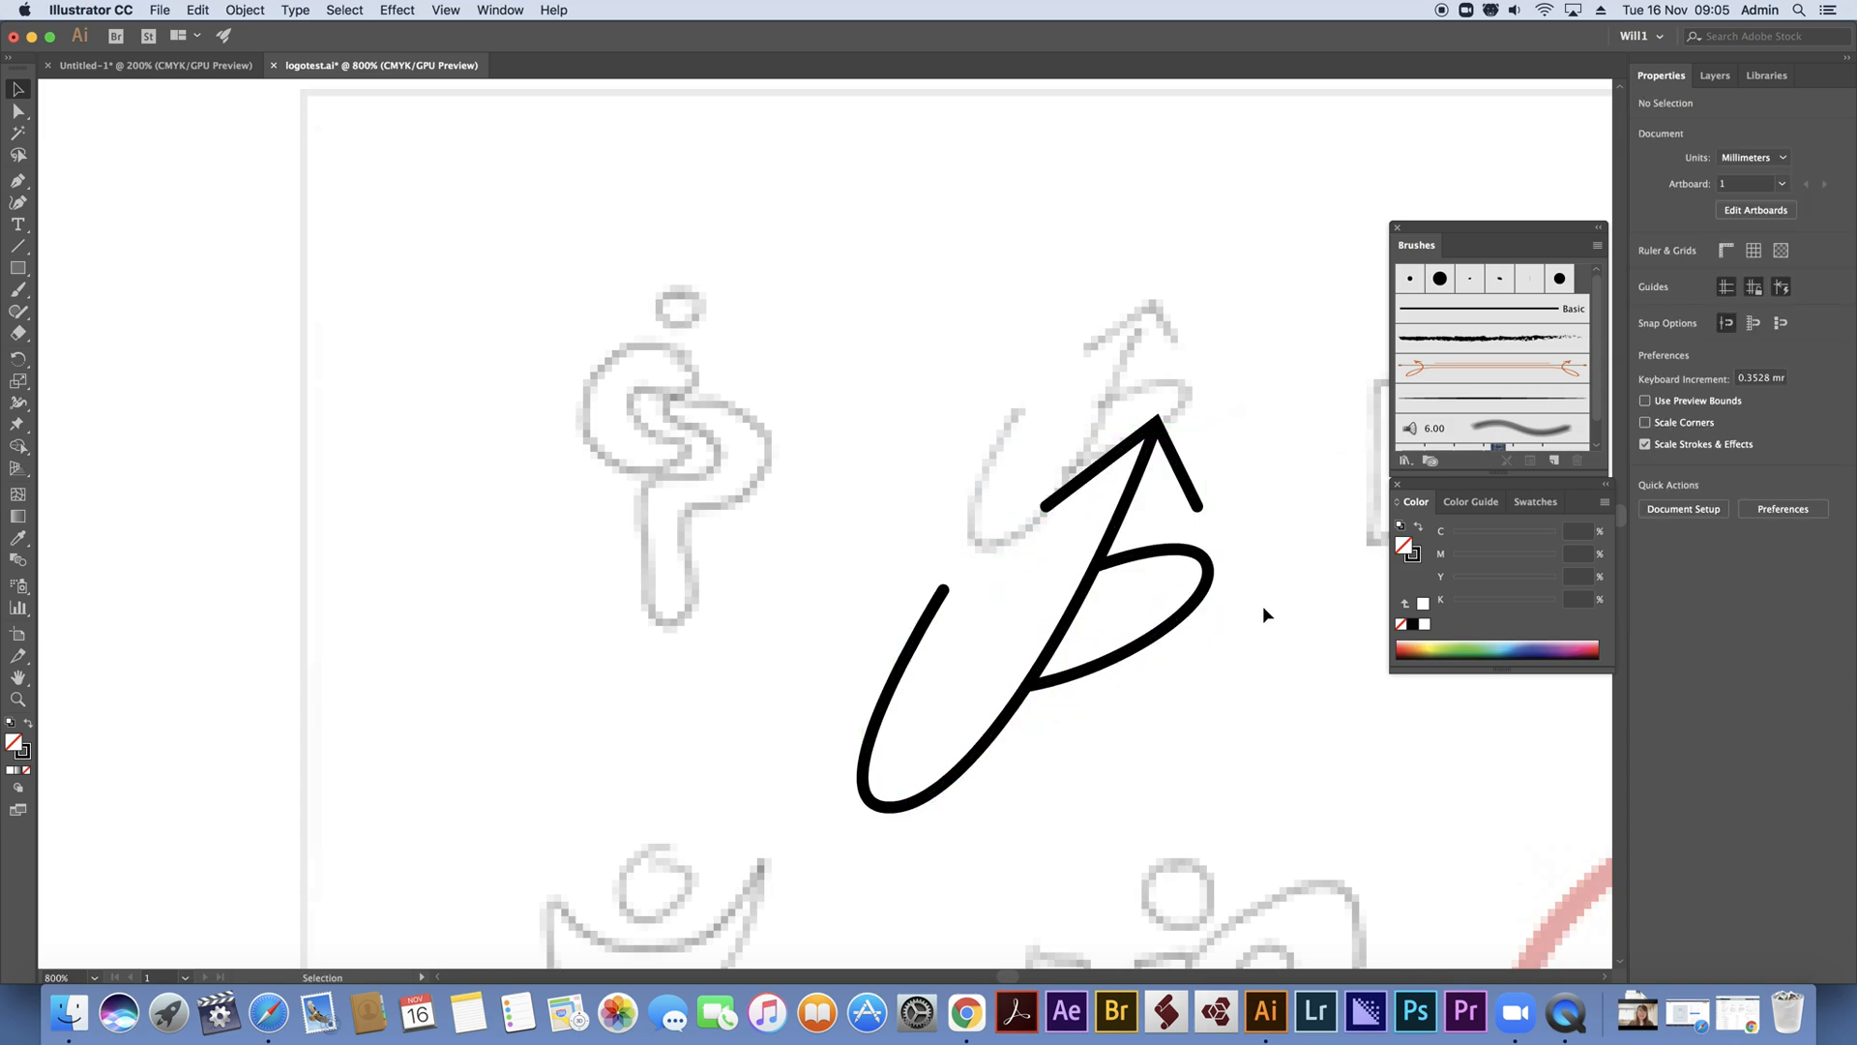
Slightly round the corner at the arrowhead's tip
left_click(1164, 440)
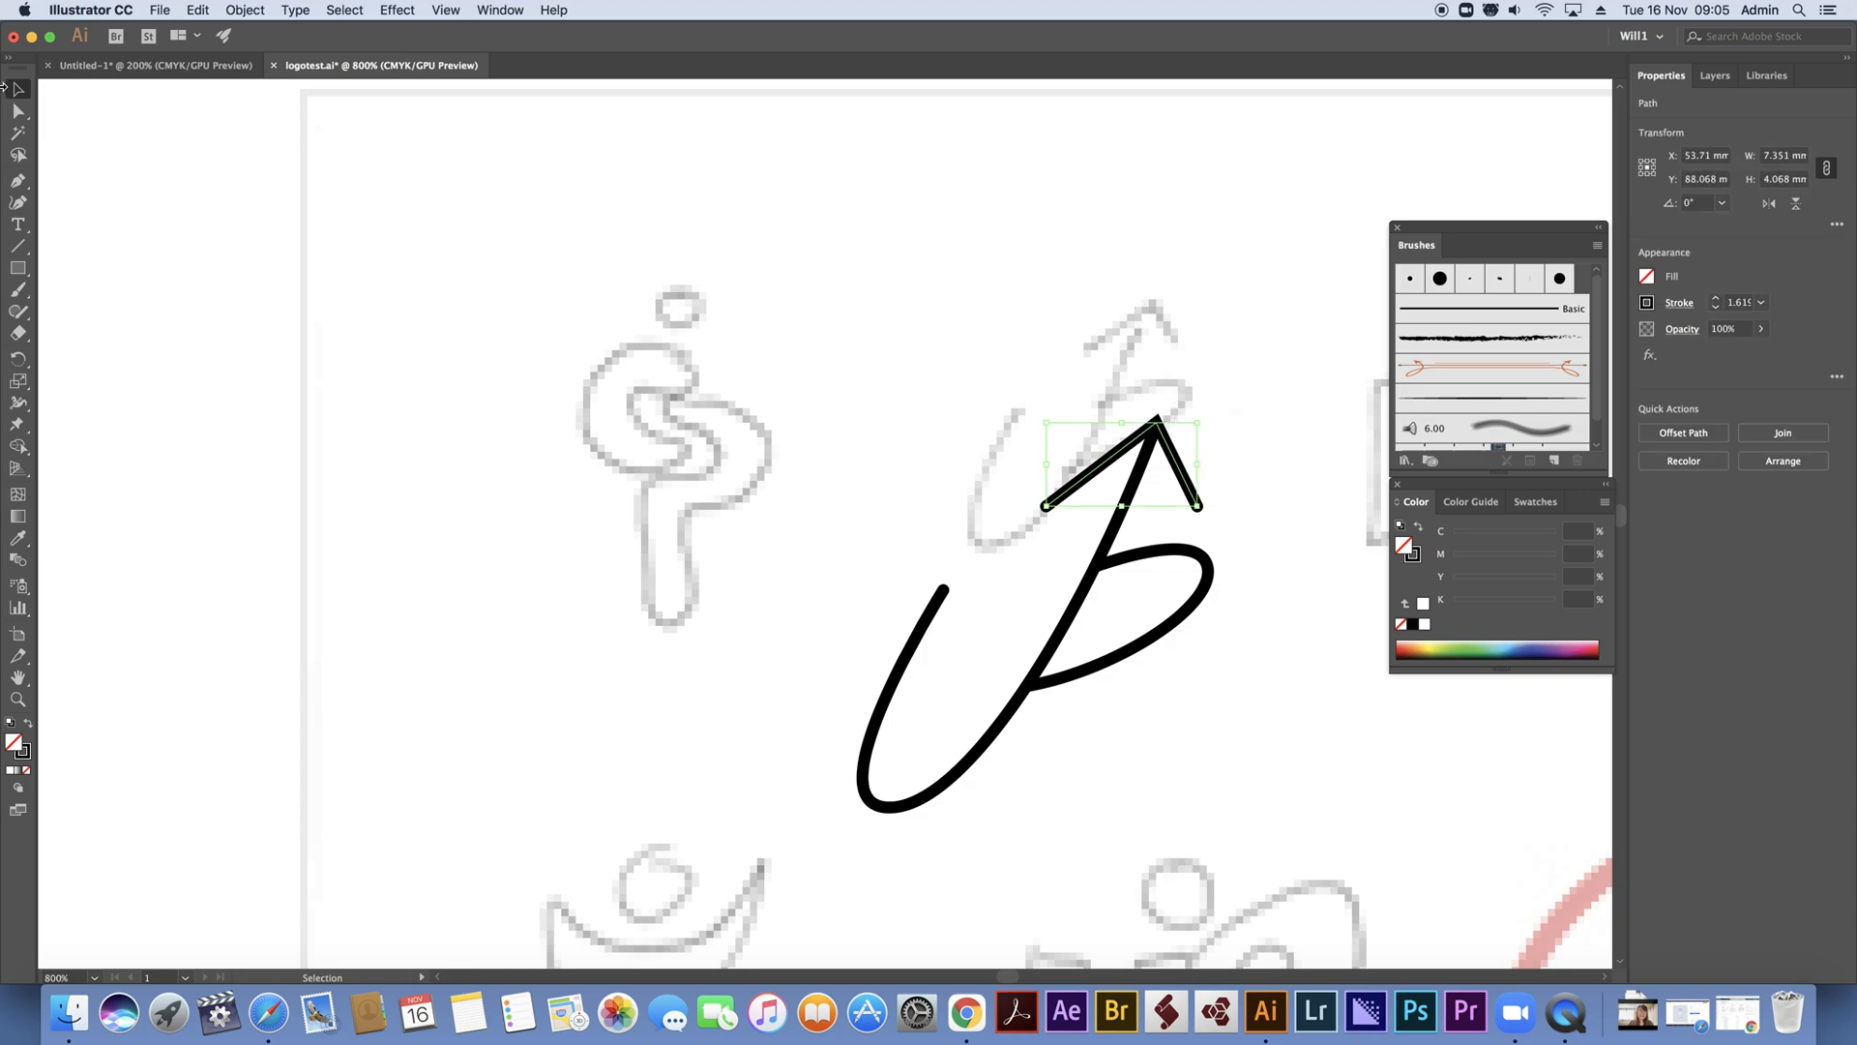
left_click(20, 111)
left_click(1153, 440)
left_click_drag(1153, 441, 1154, 445)
left_click(1175, 291)
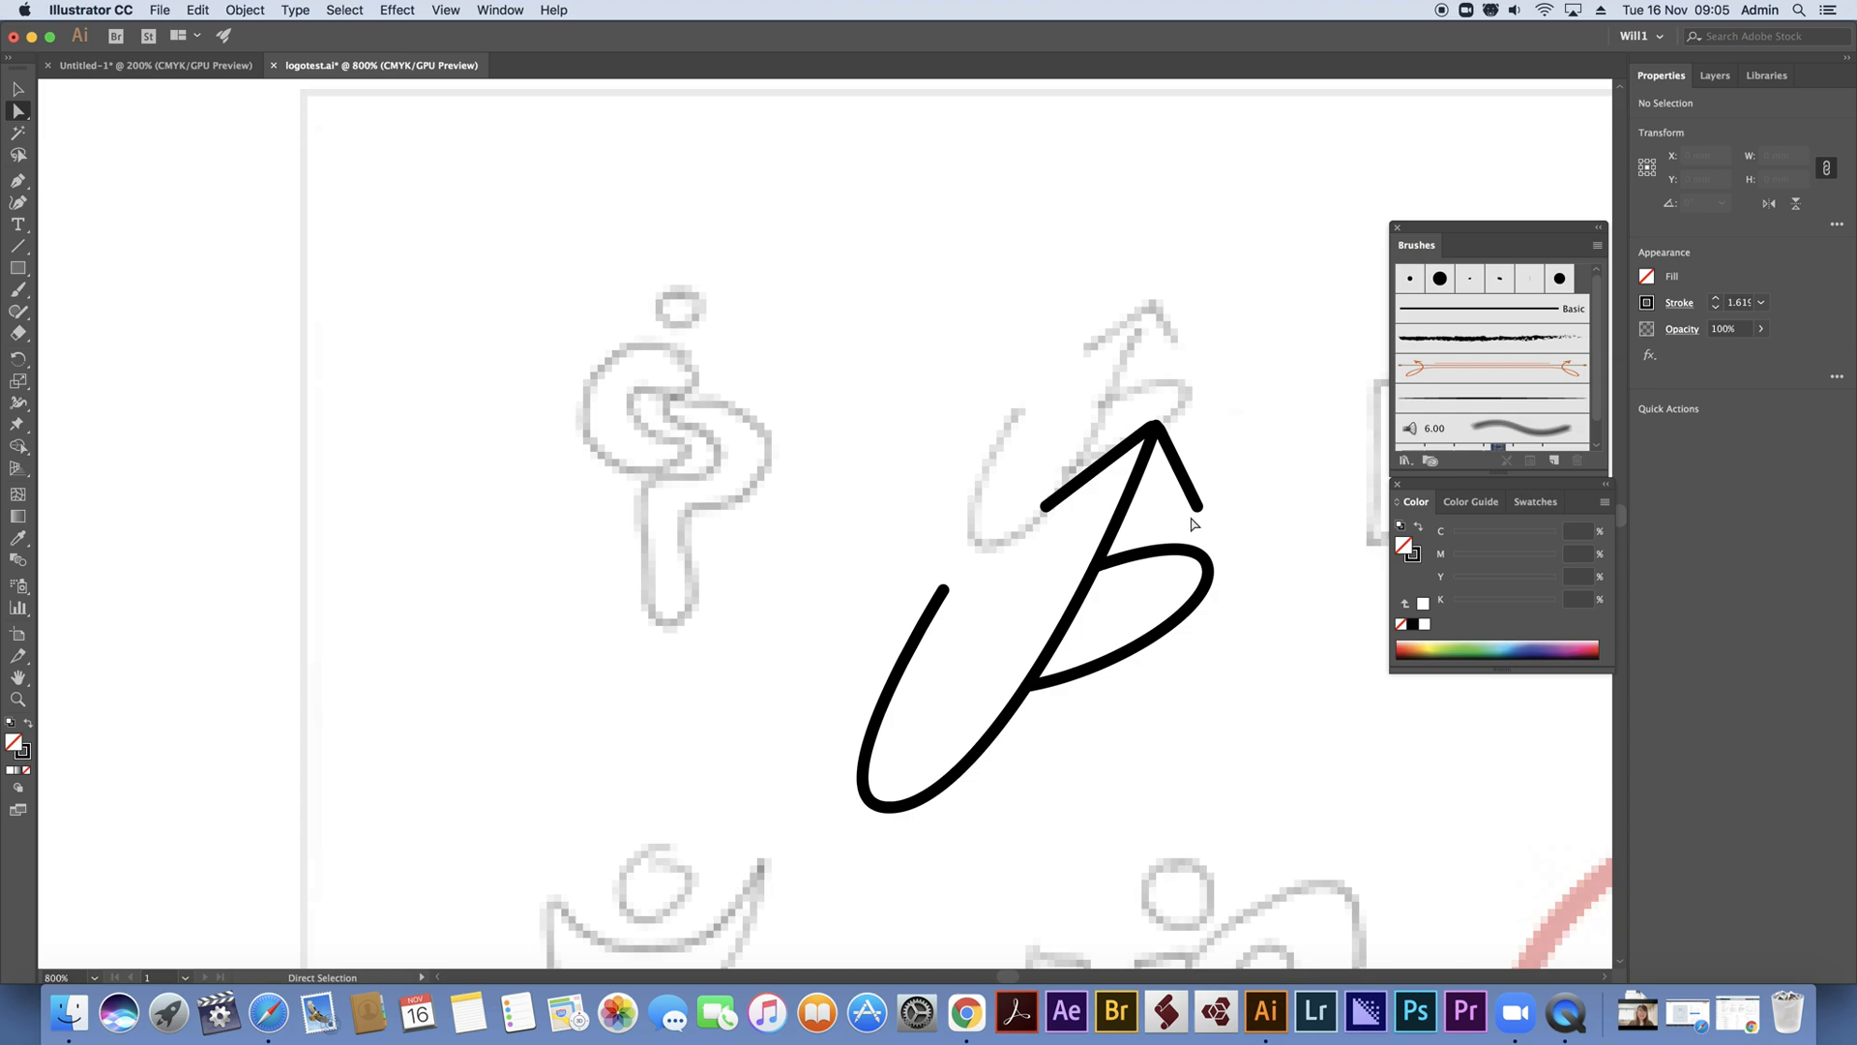
left_click_drag(1186, 471, 1182, 468)
left_click(19, 89)
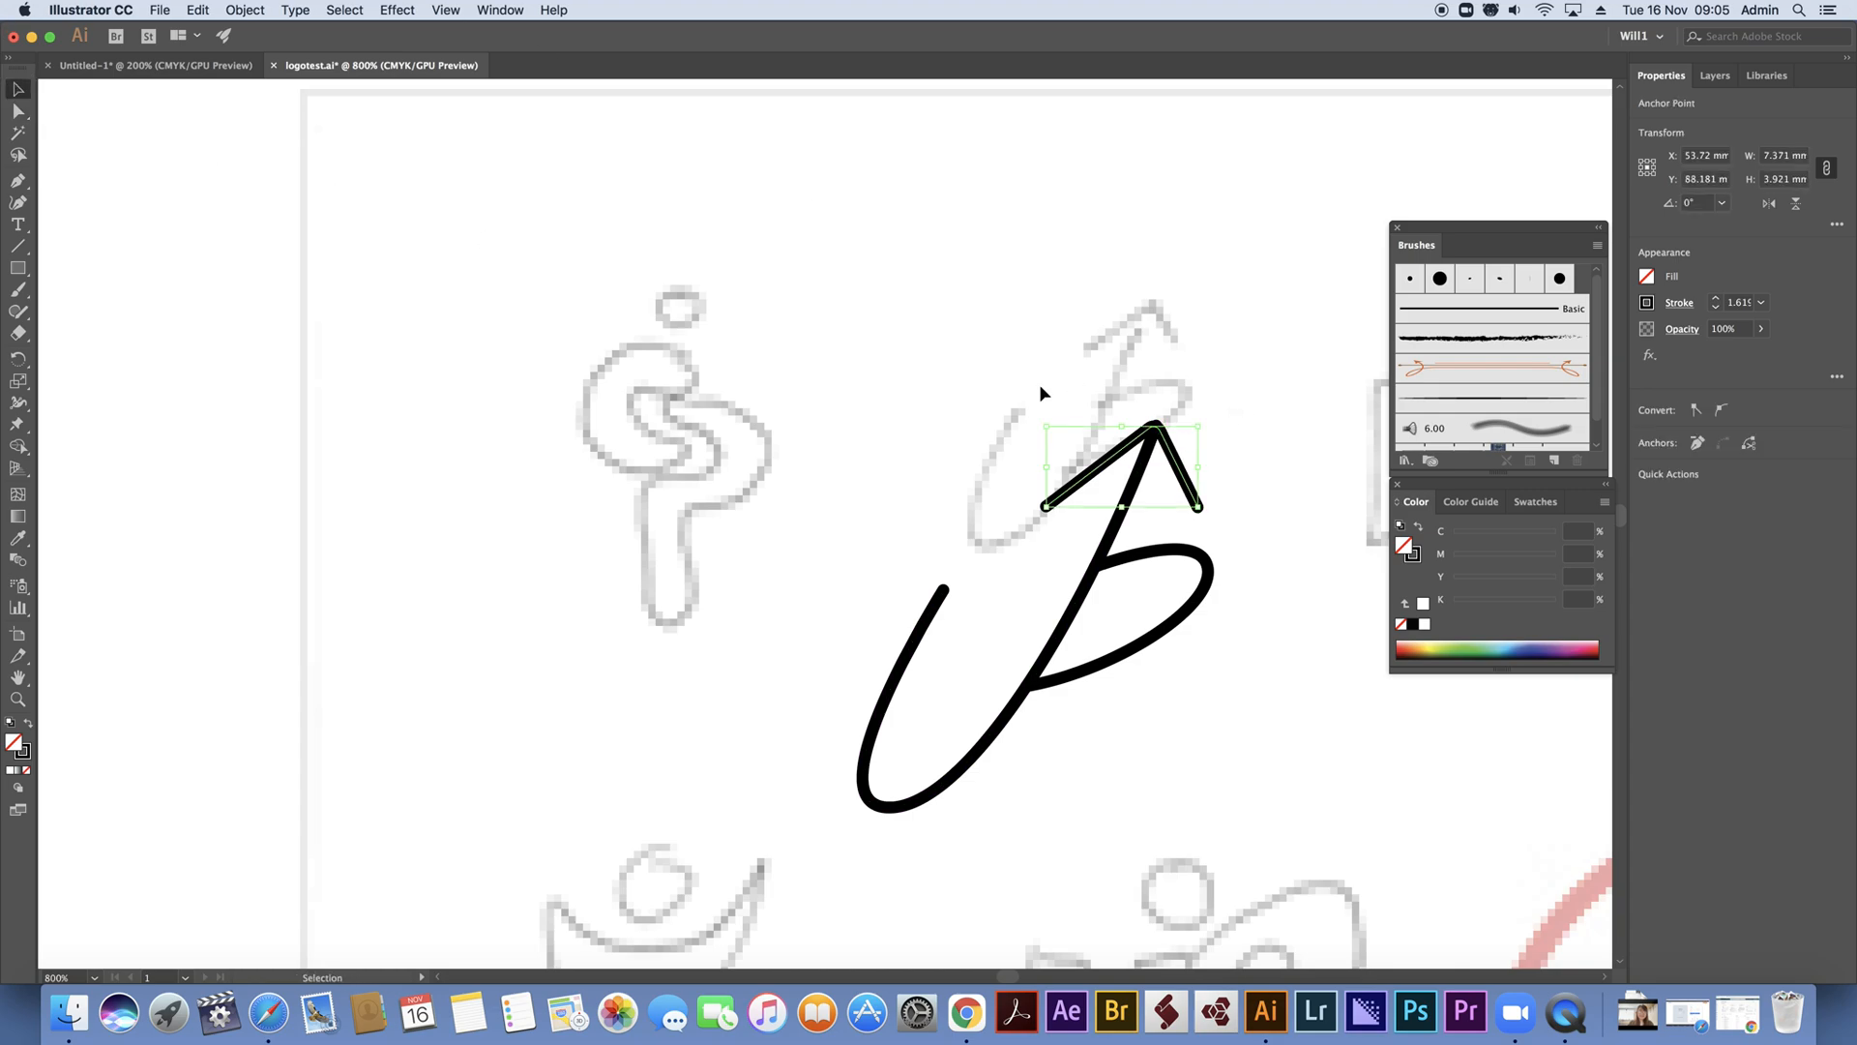
Shift the rounded arrowhead slightly up so its tip sits over the end of the shaft
left_click_drag(1172, 451, 1169, 439)
key("Right")
key("Left")
key("Right")
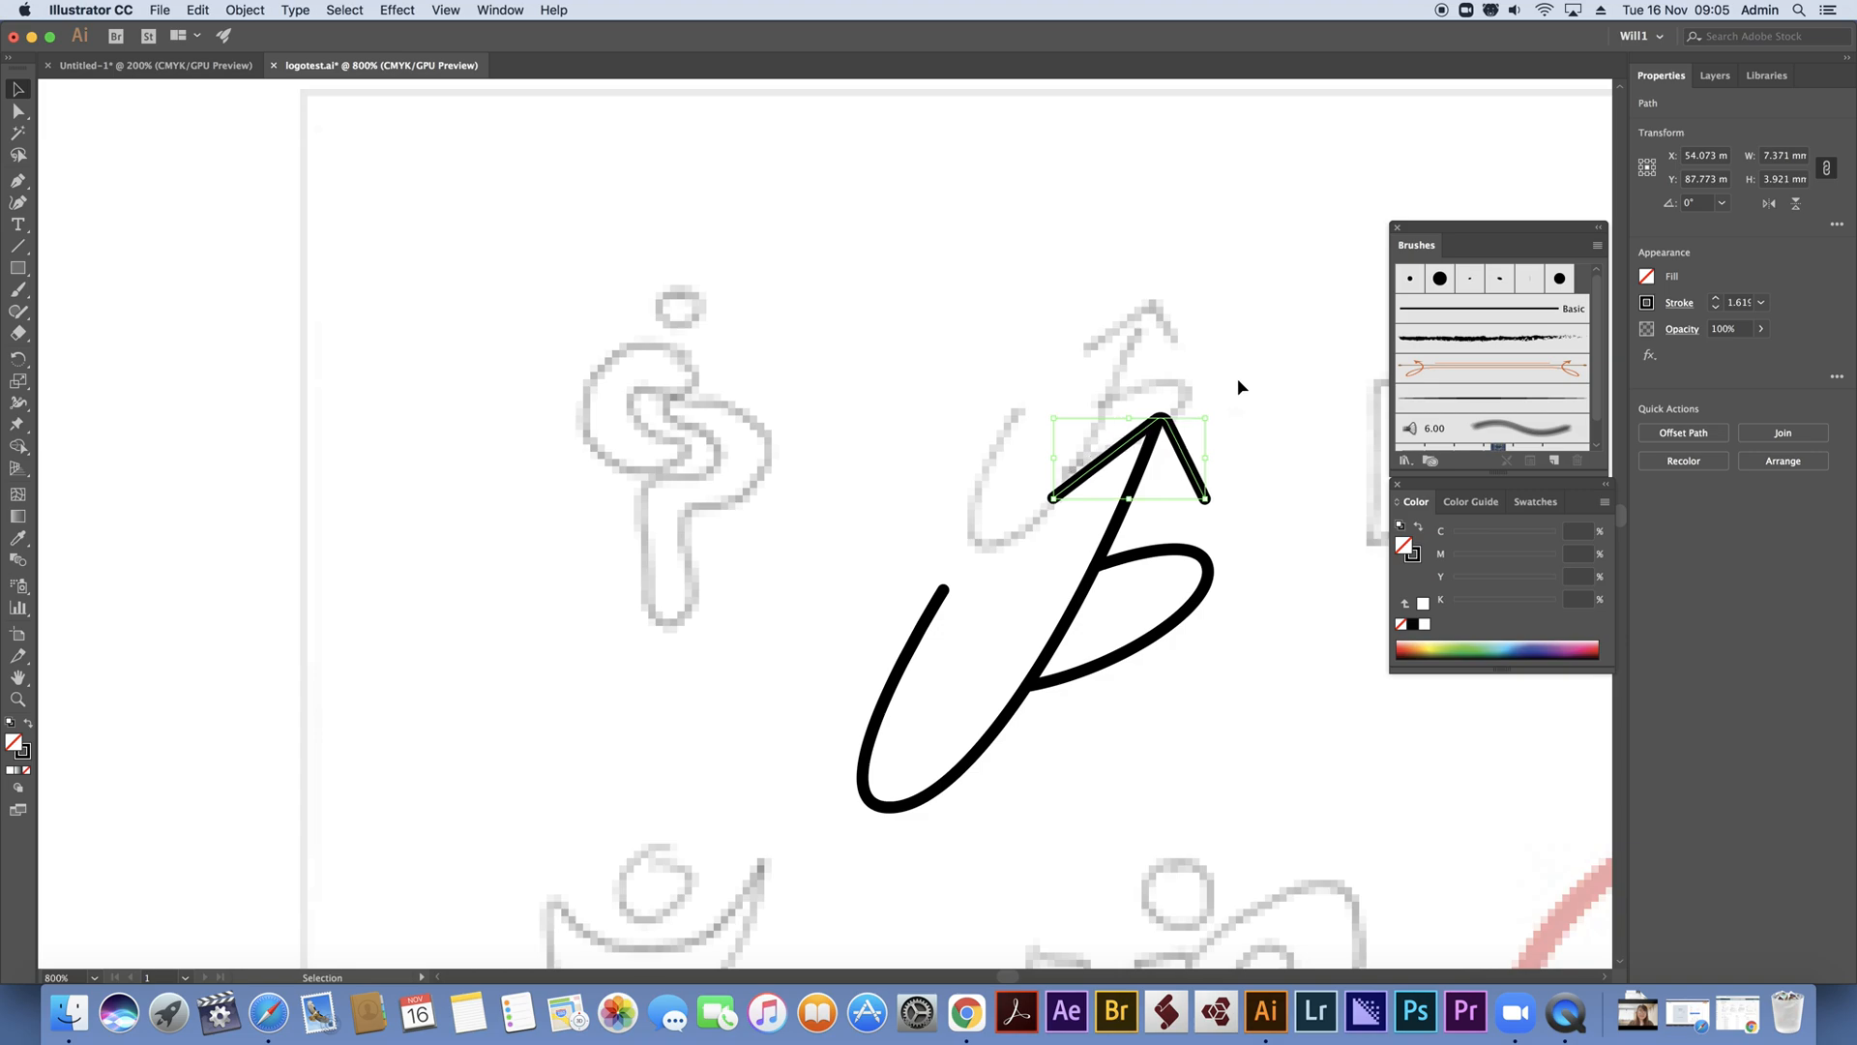
left_click_drag(1173, 437, 1172, 432)
left_click(1203, 370)
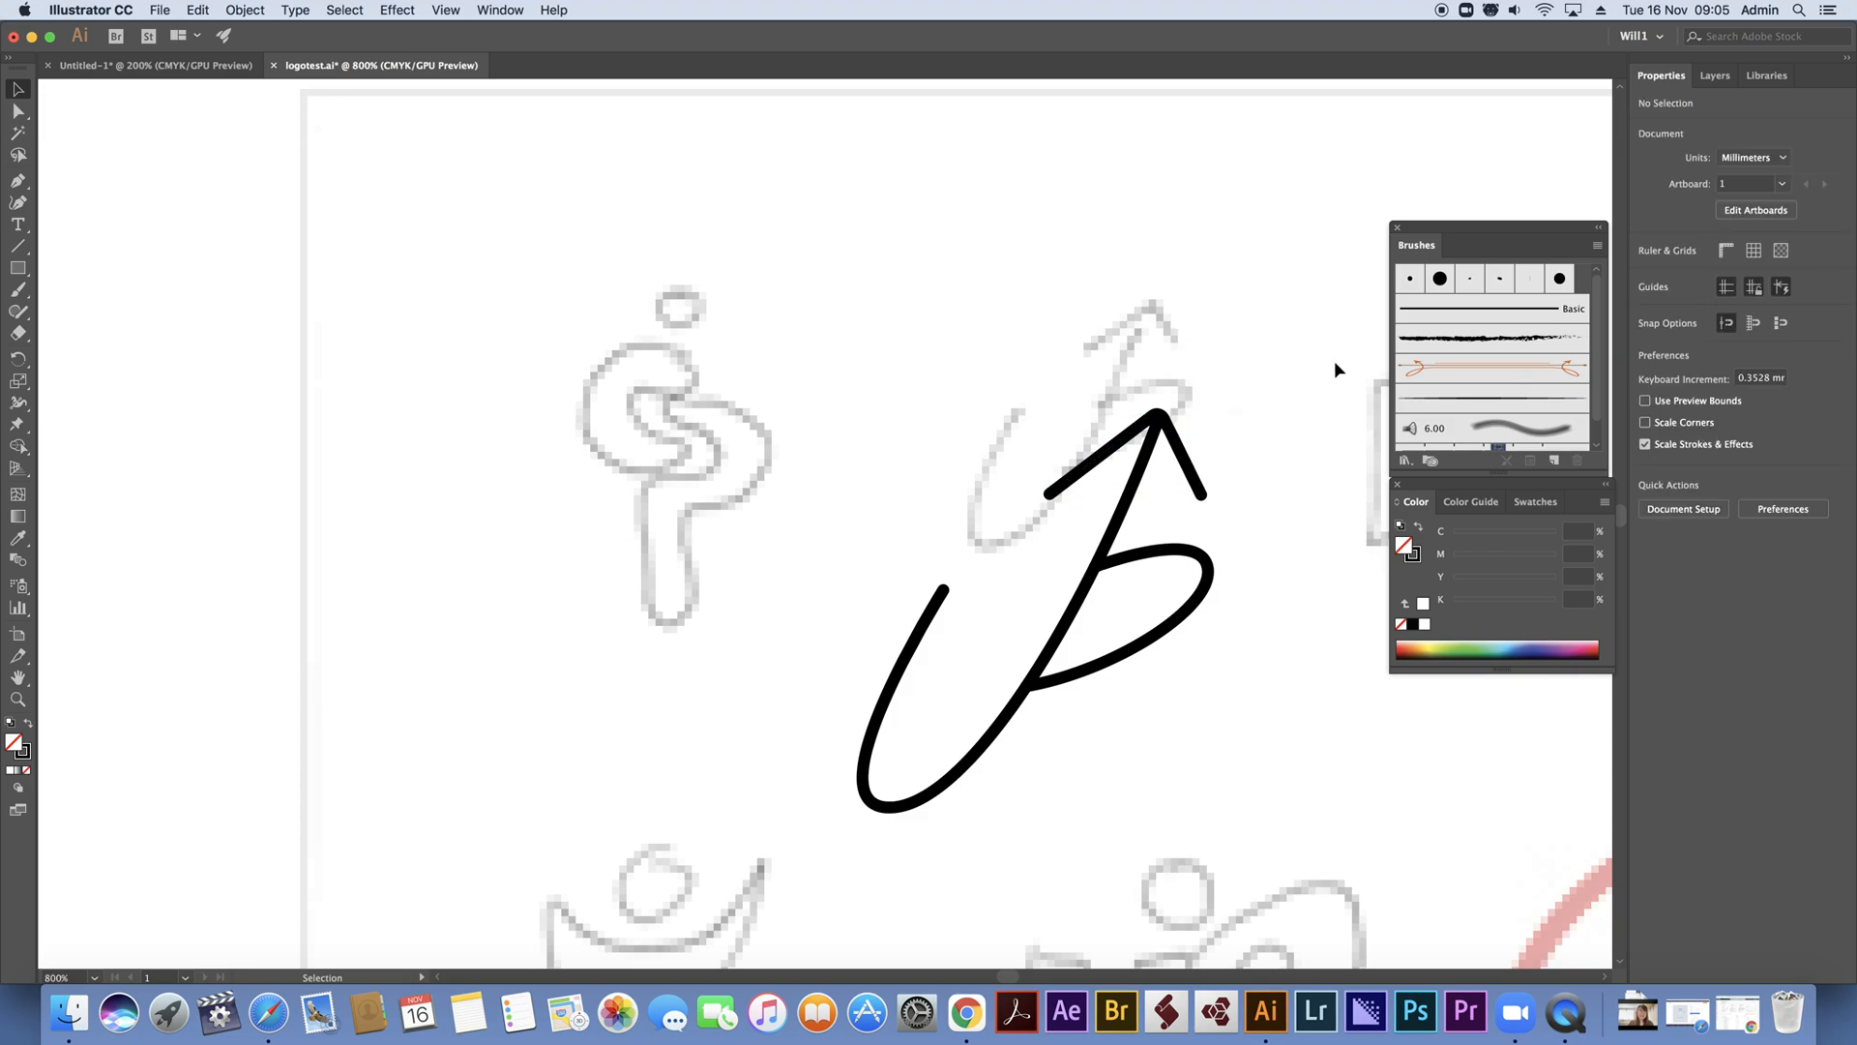
View the whole artboard and zoom in on the sketches around the finished UP arrow mark
scroll(1224, 469, "up", 1)
scroll(1222, 469, "down", 1)
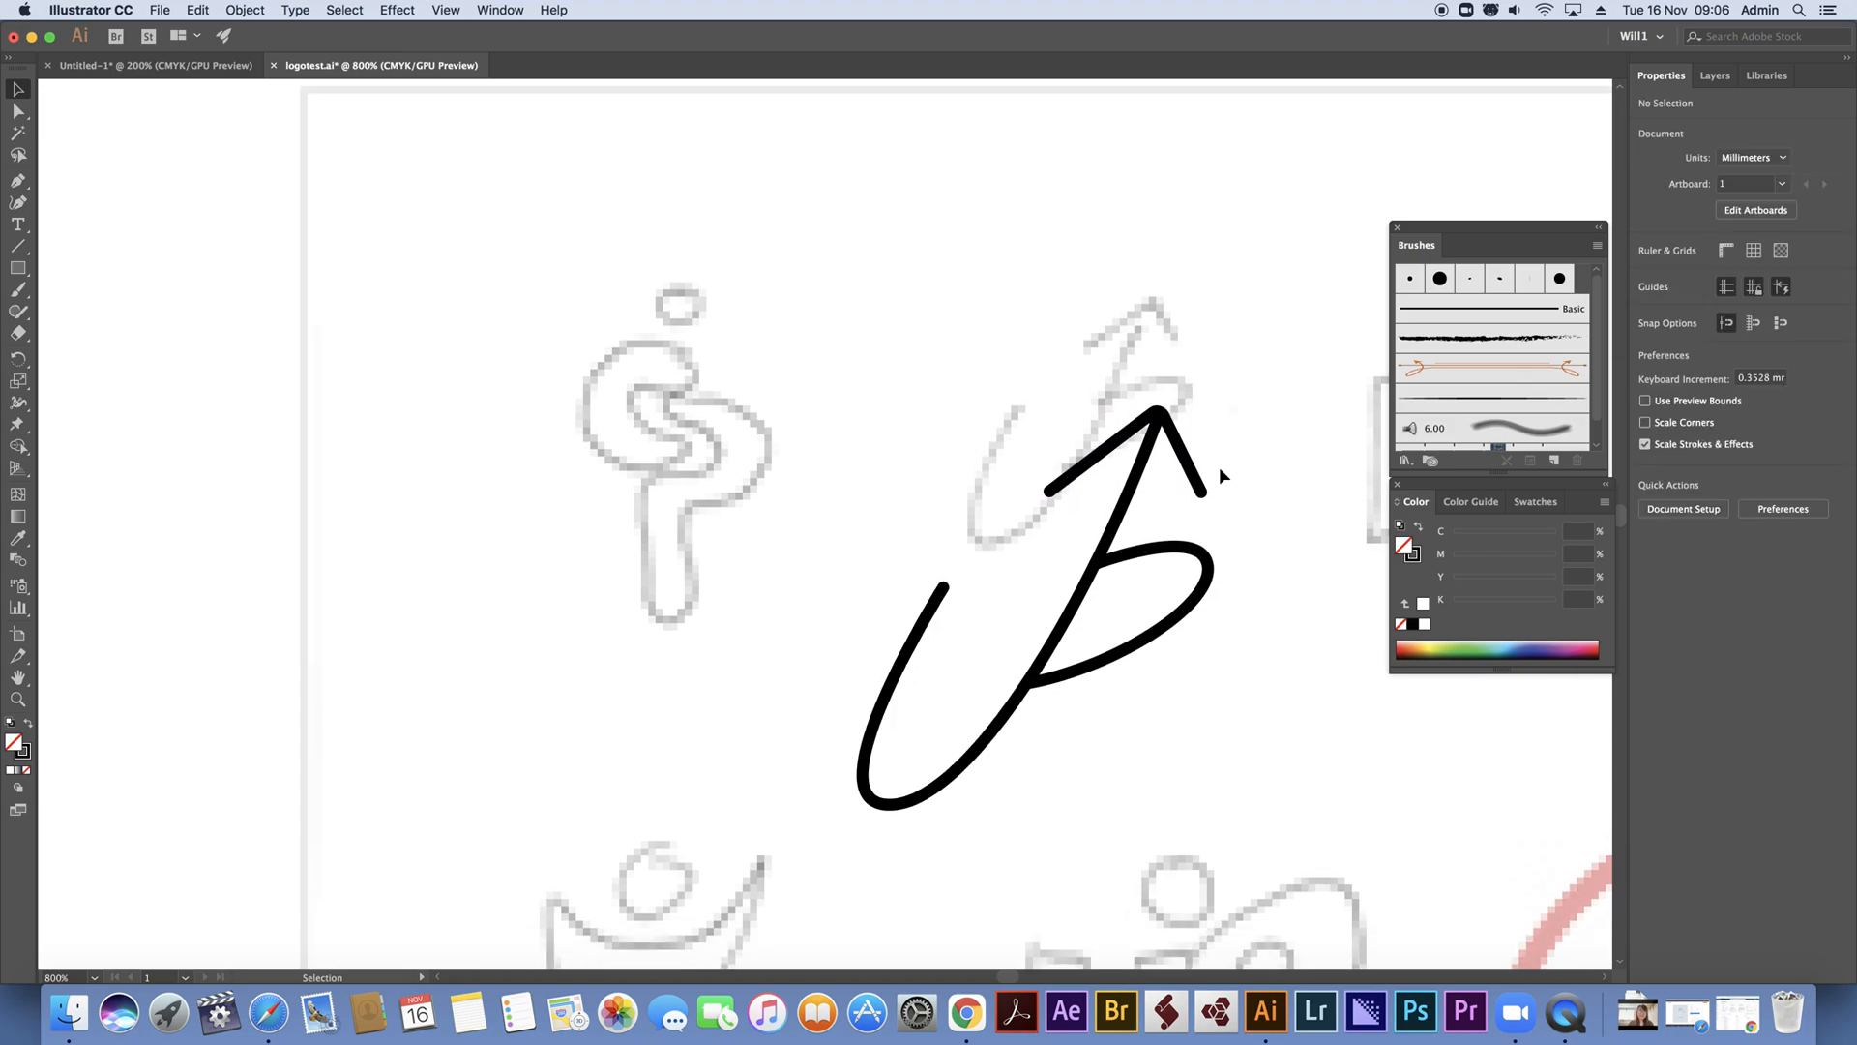
key("super+0")
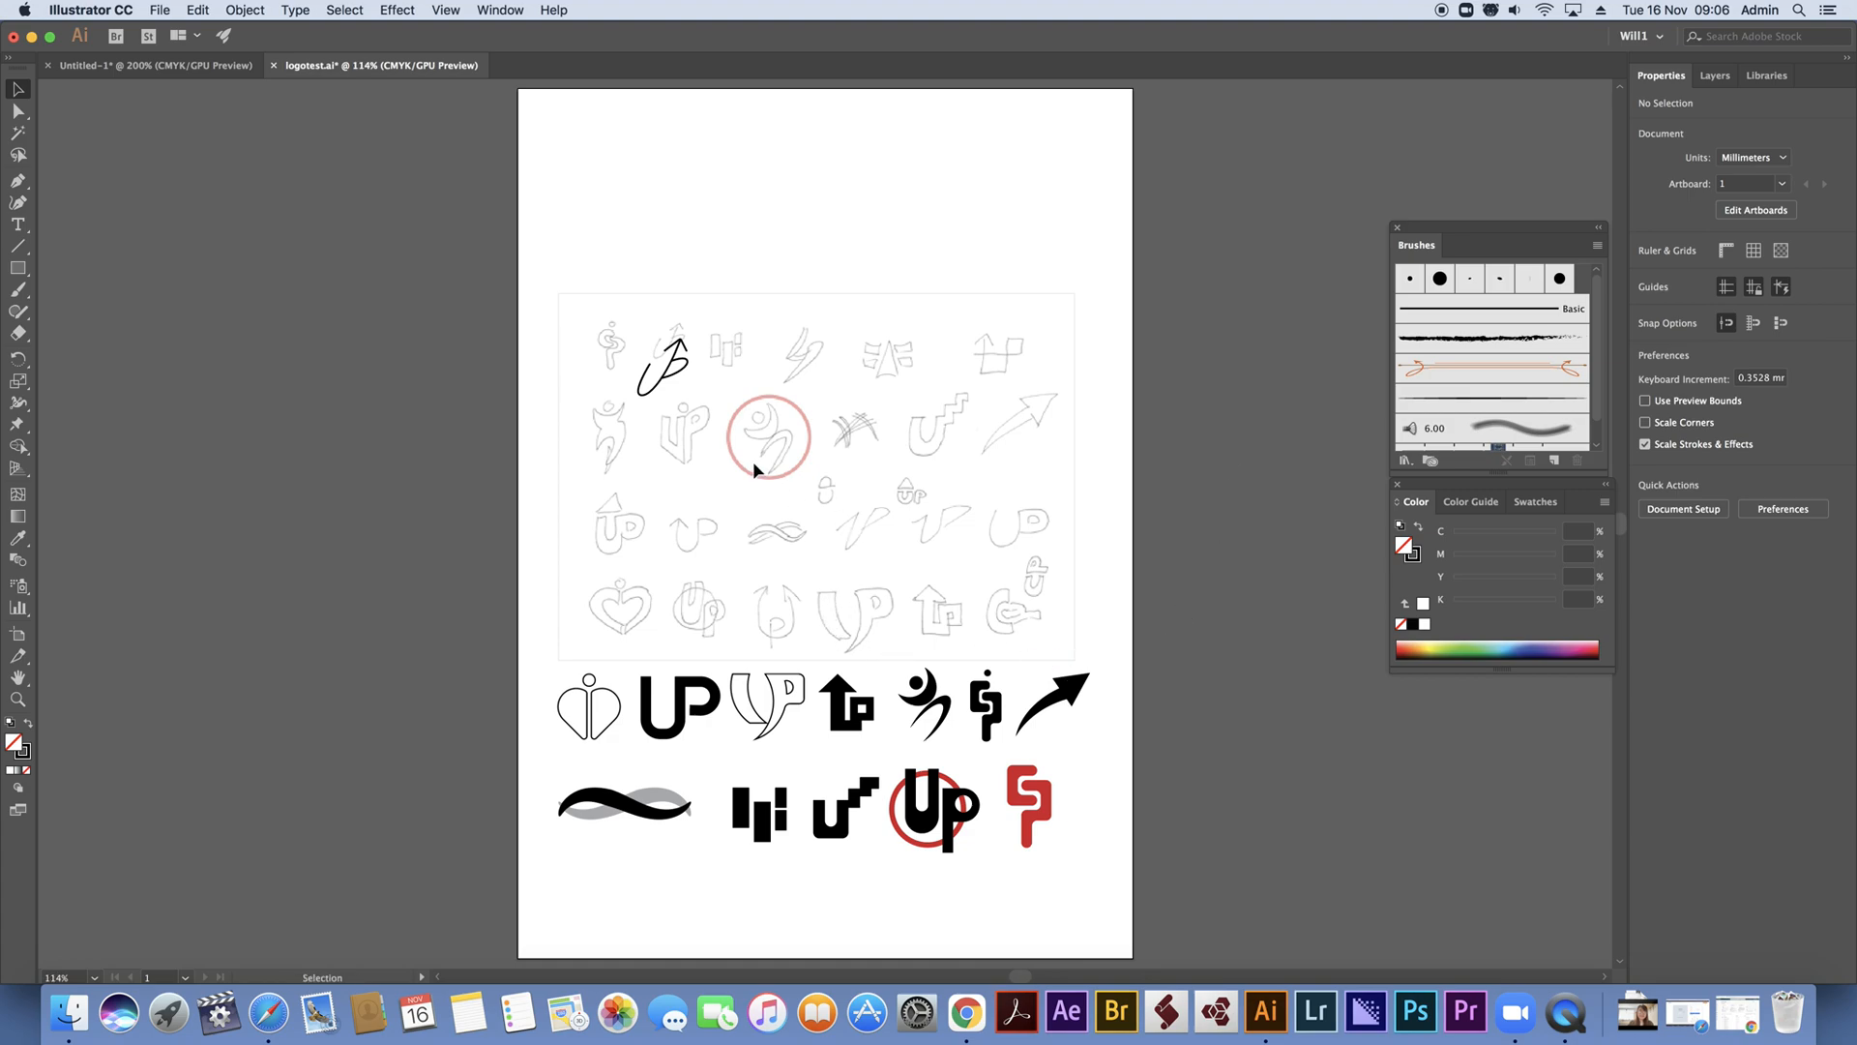
left_click(17, 698)
left_click_drag(609, 307, 879, 564)
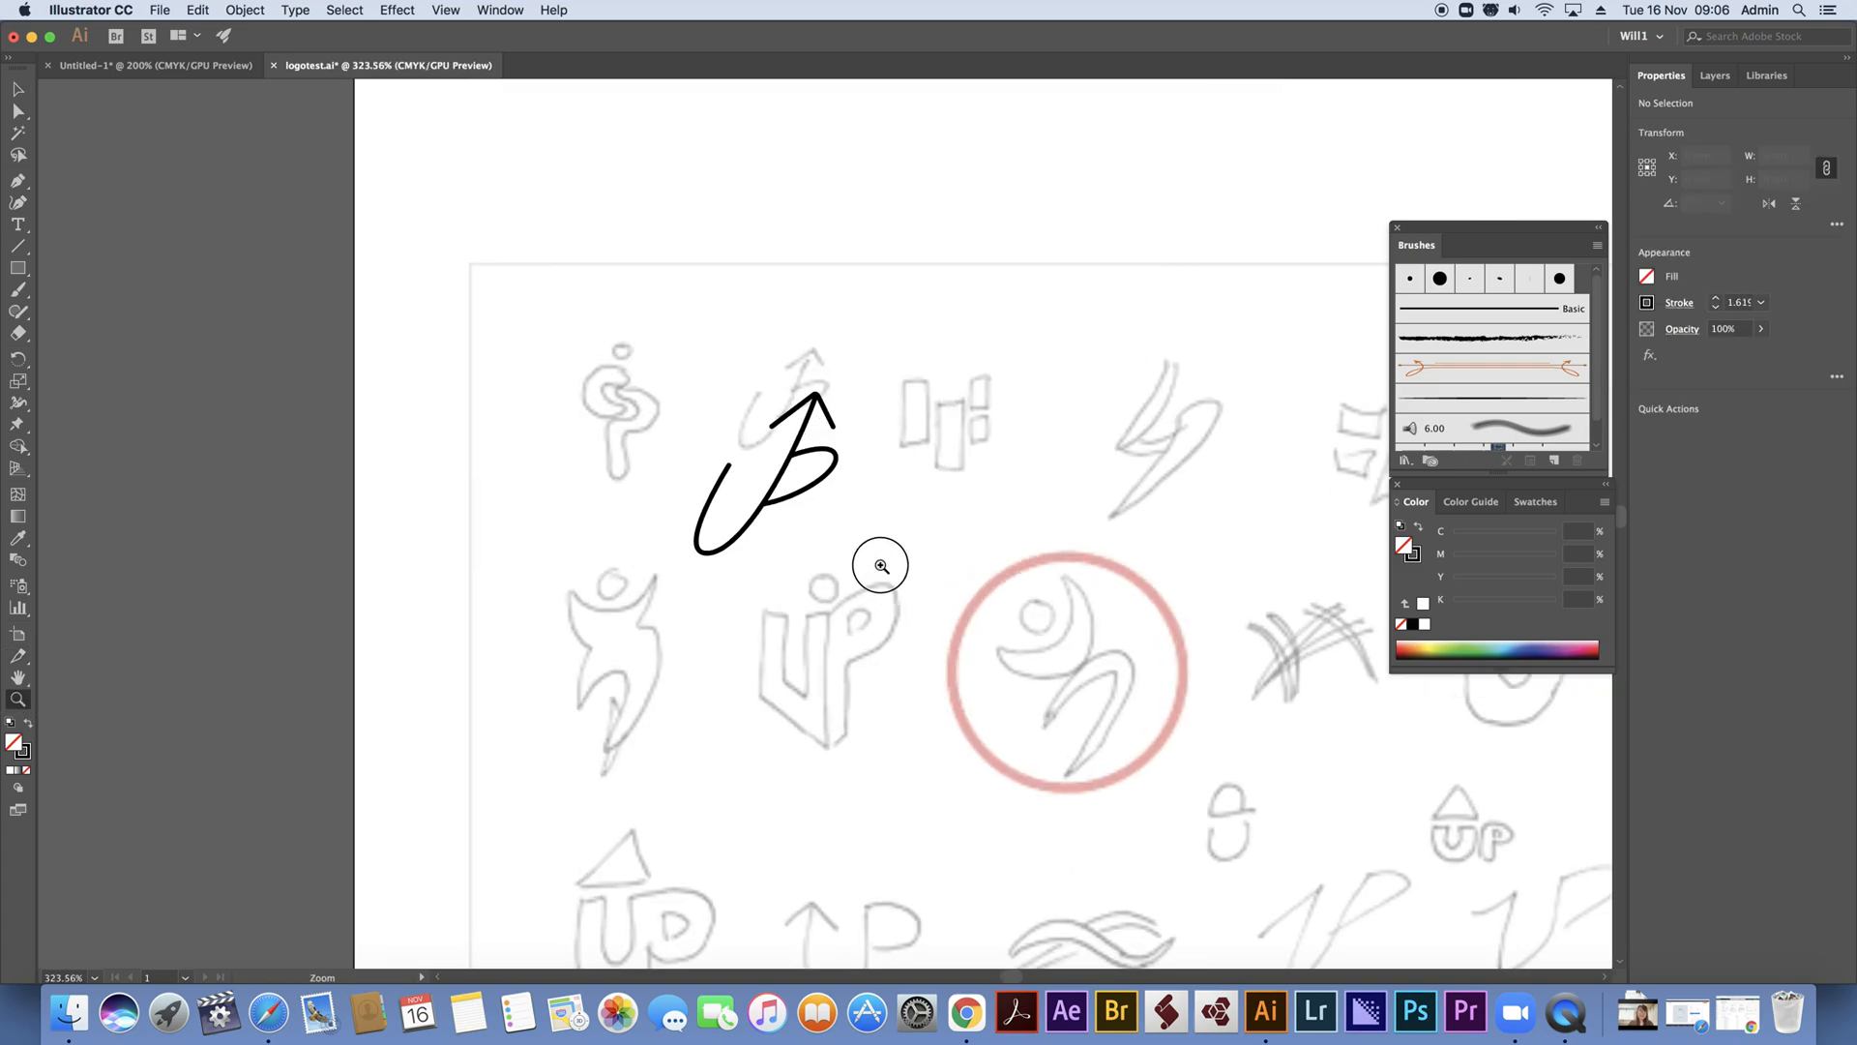
Draw an ellipse about 13 by 34 mm near the circled figure sketch and tilt it about 30° clockwise along the sketched leg
key("space")
mouse_move(1125, 668)
left_mouse_down()
mouse_move(951, 583)
mouse_move(727, 431)
left_mouse_up()
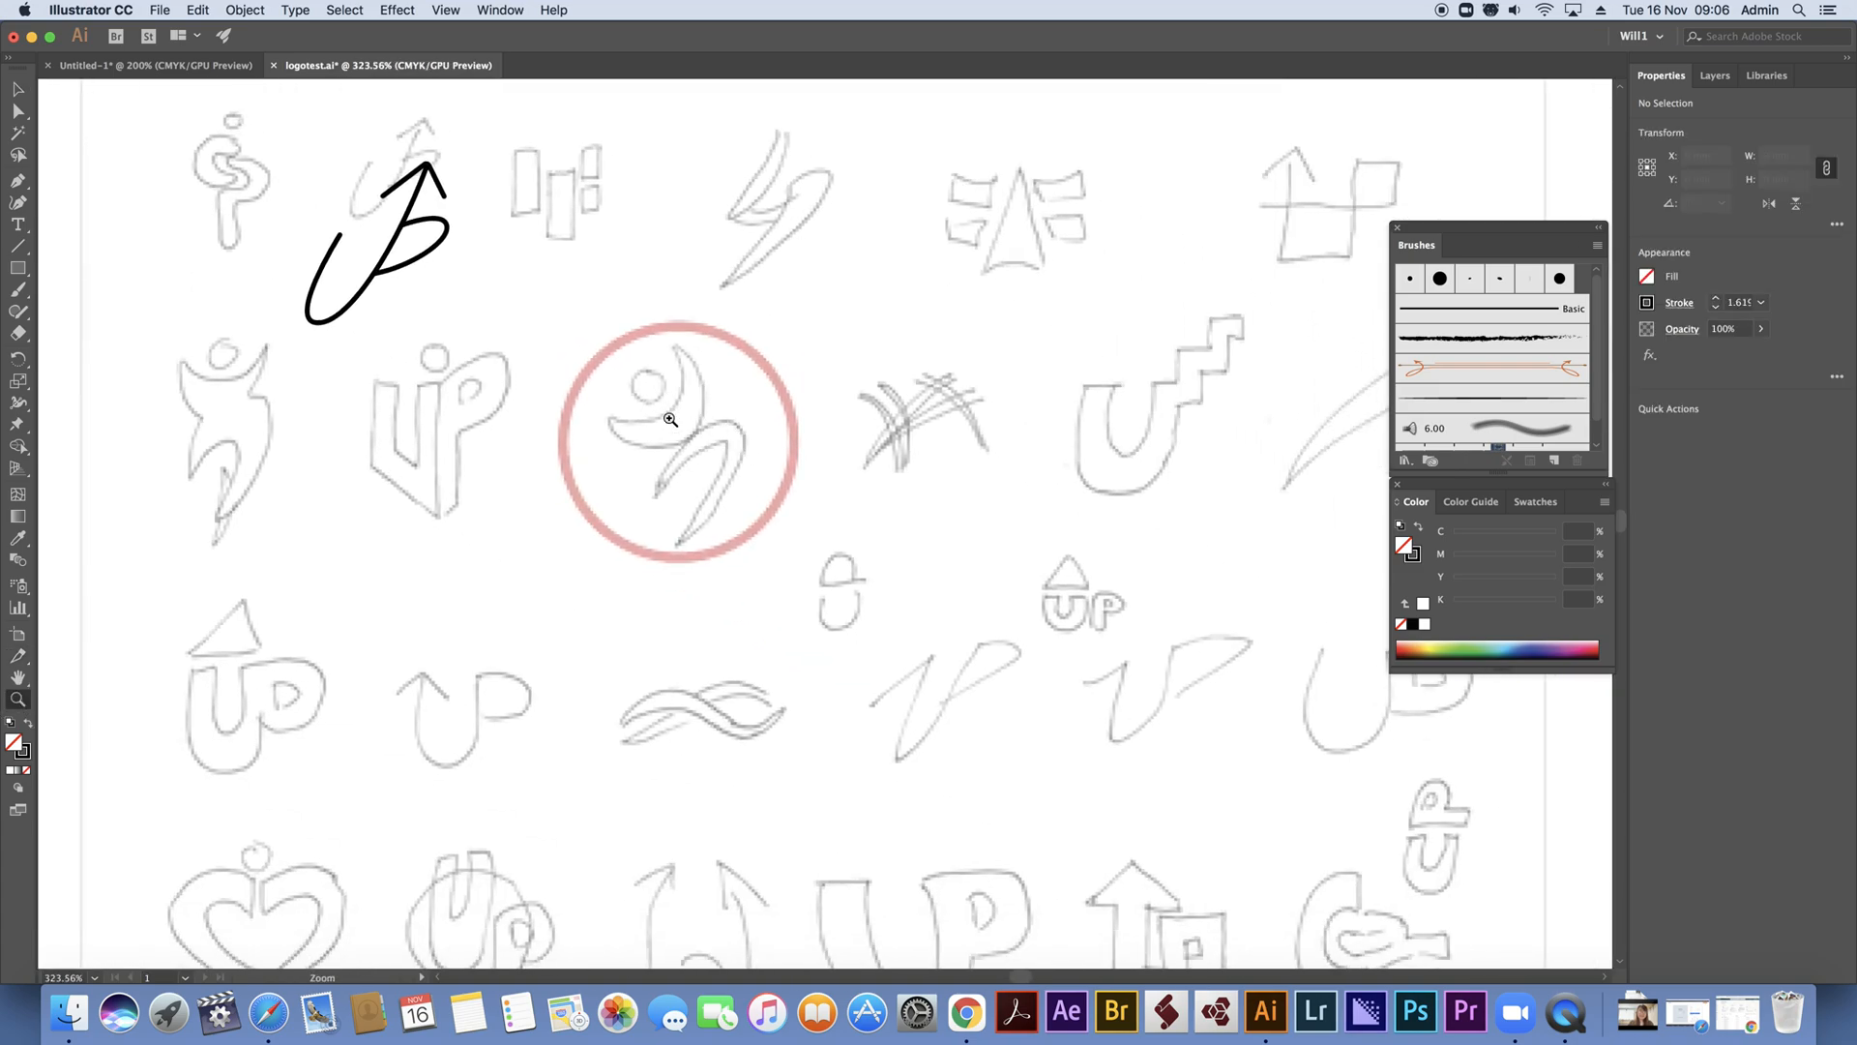
left_click_drag(19, 272, 121, 313)
left_click_drag(655, 407, 767, 687)
left_click_drag(774, 410, 827, 464)
left_click_drag(822, 457, 822, 457)
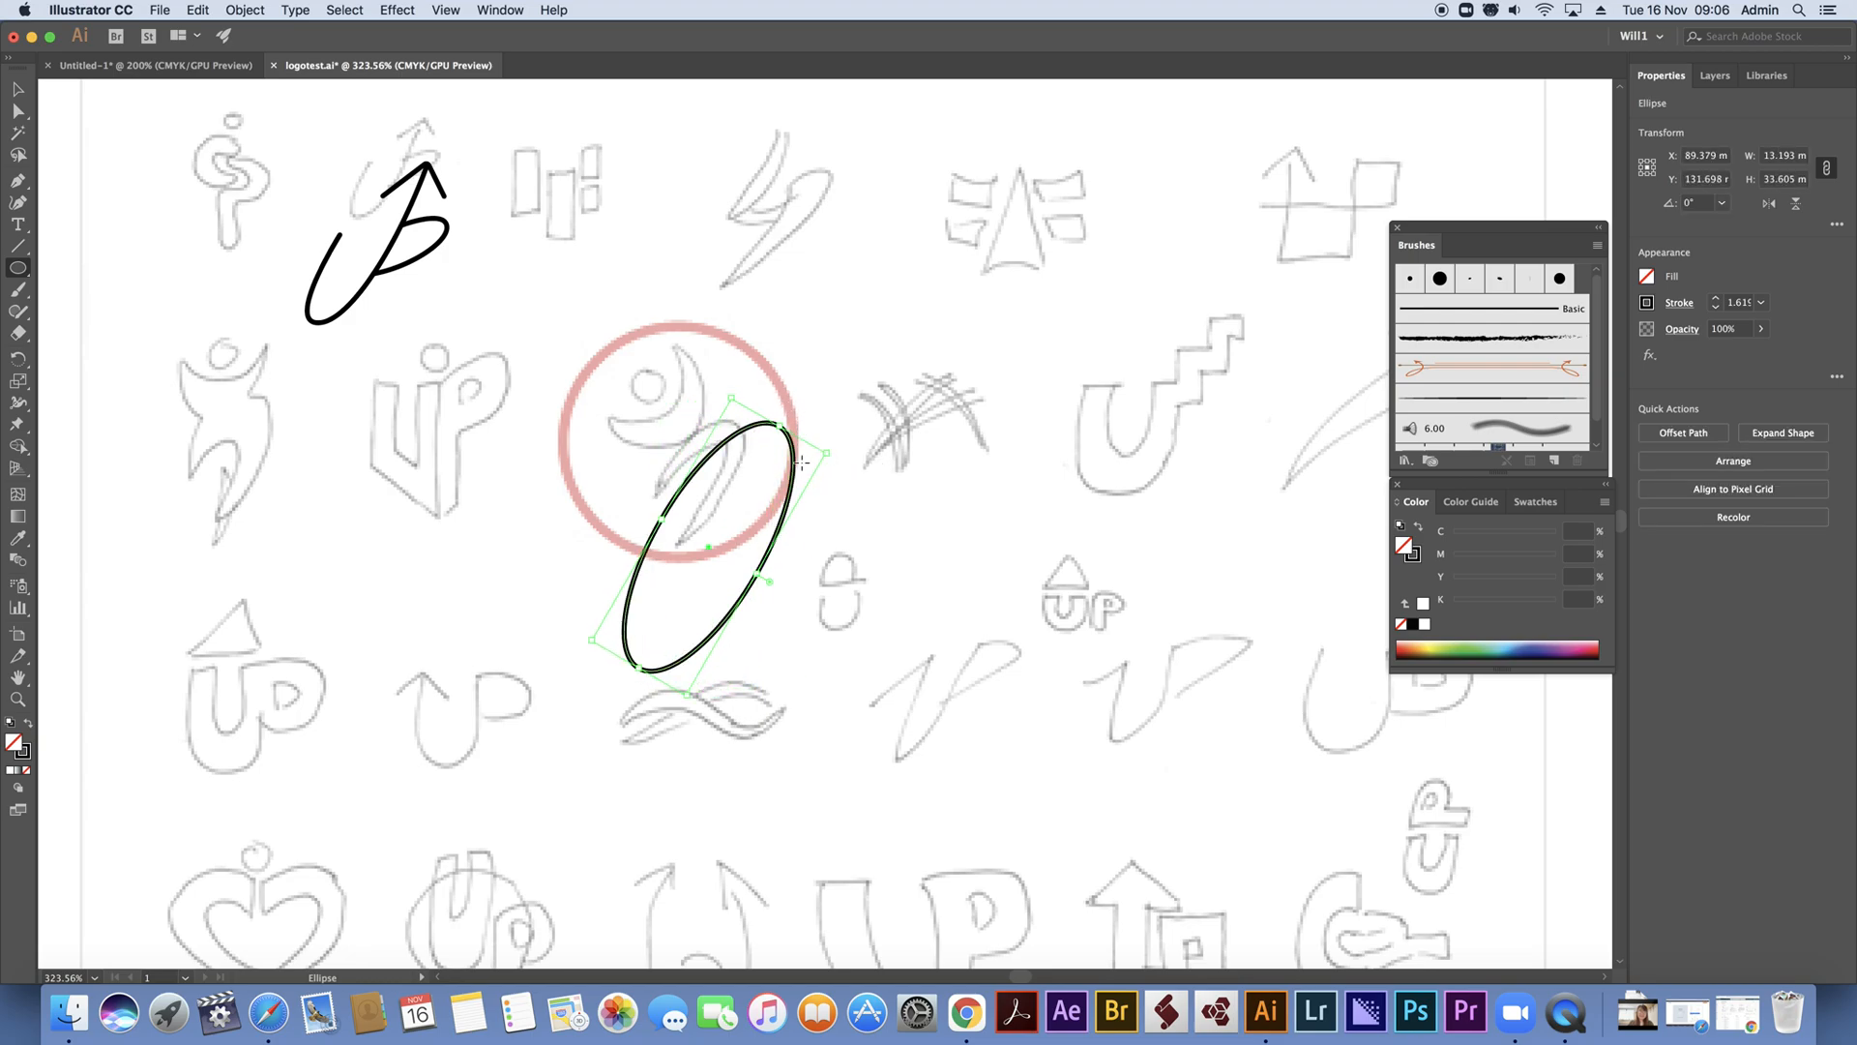
Move the ellipse over the sketched leg's outer curve, narrow it slightly and rotate it to about 322°
left_click(19, 89)
left_click_drag(791, 502, 747, 498)
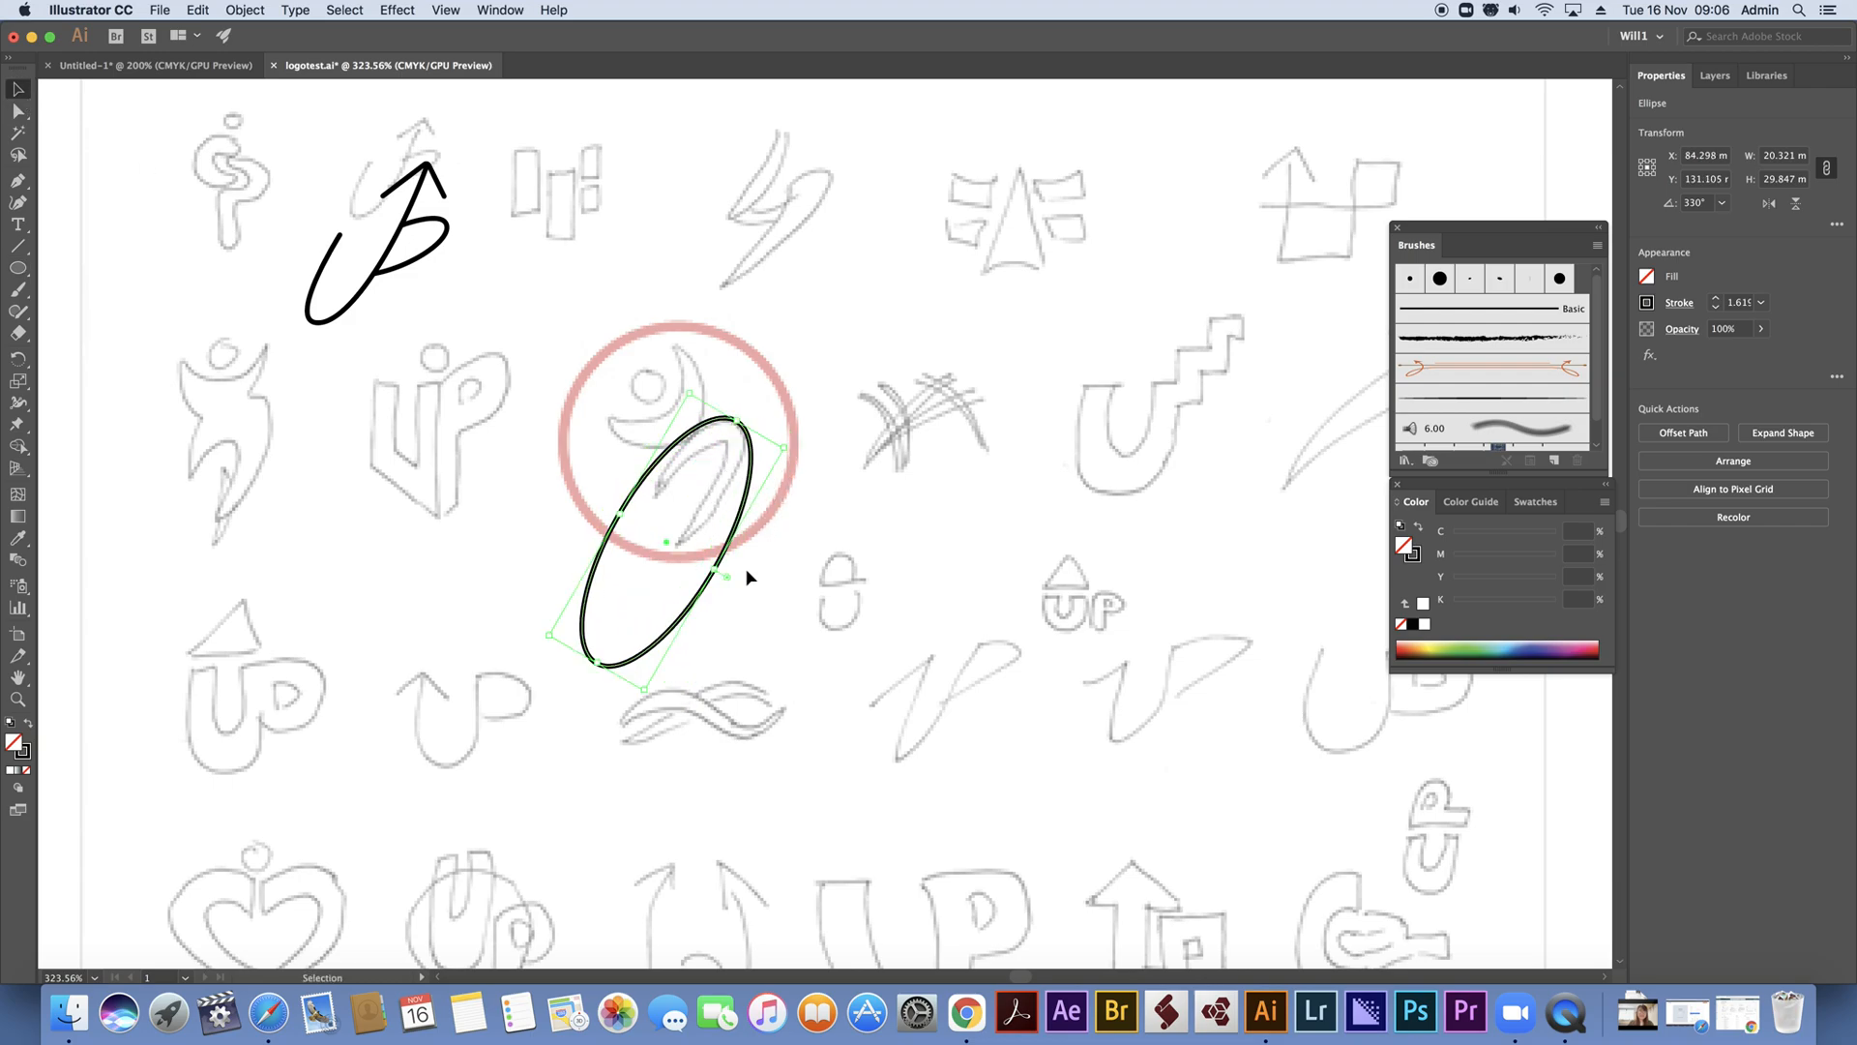
left_click_drag(716, 569, 701, 560)
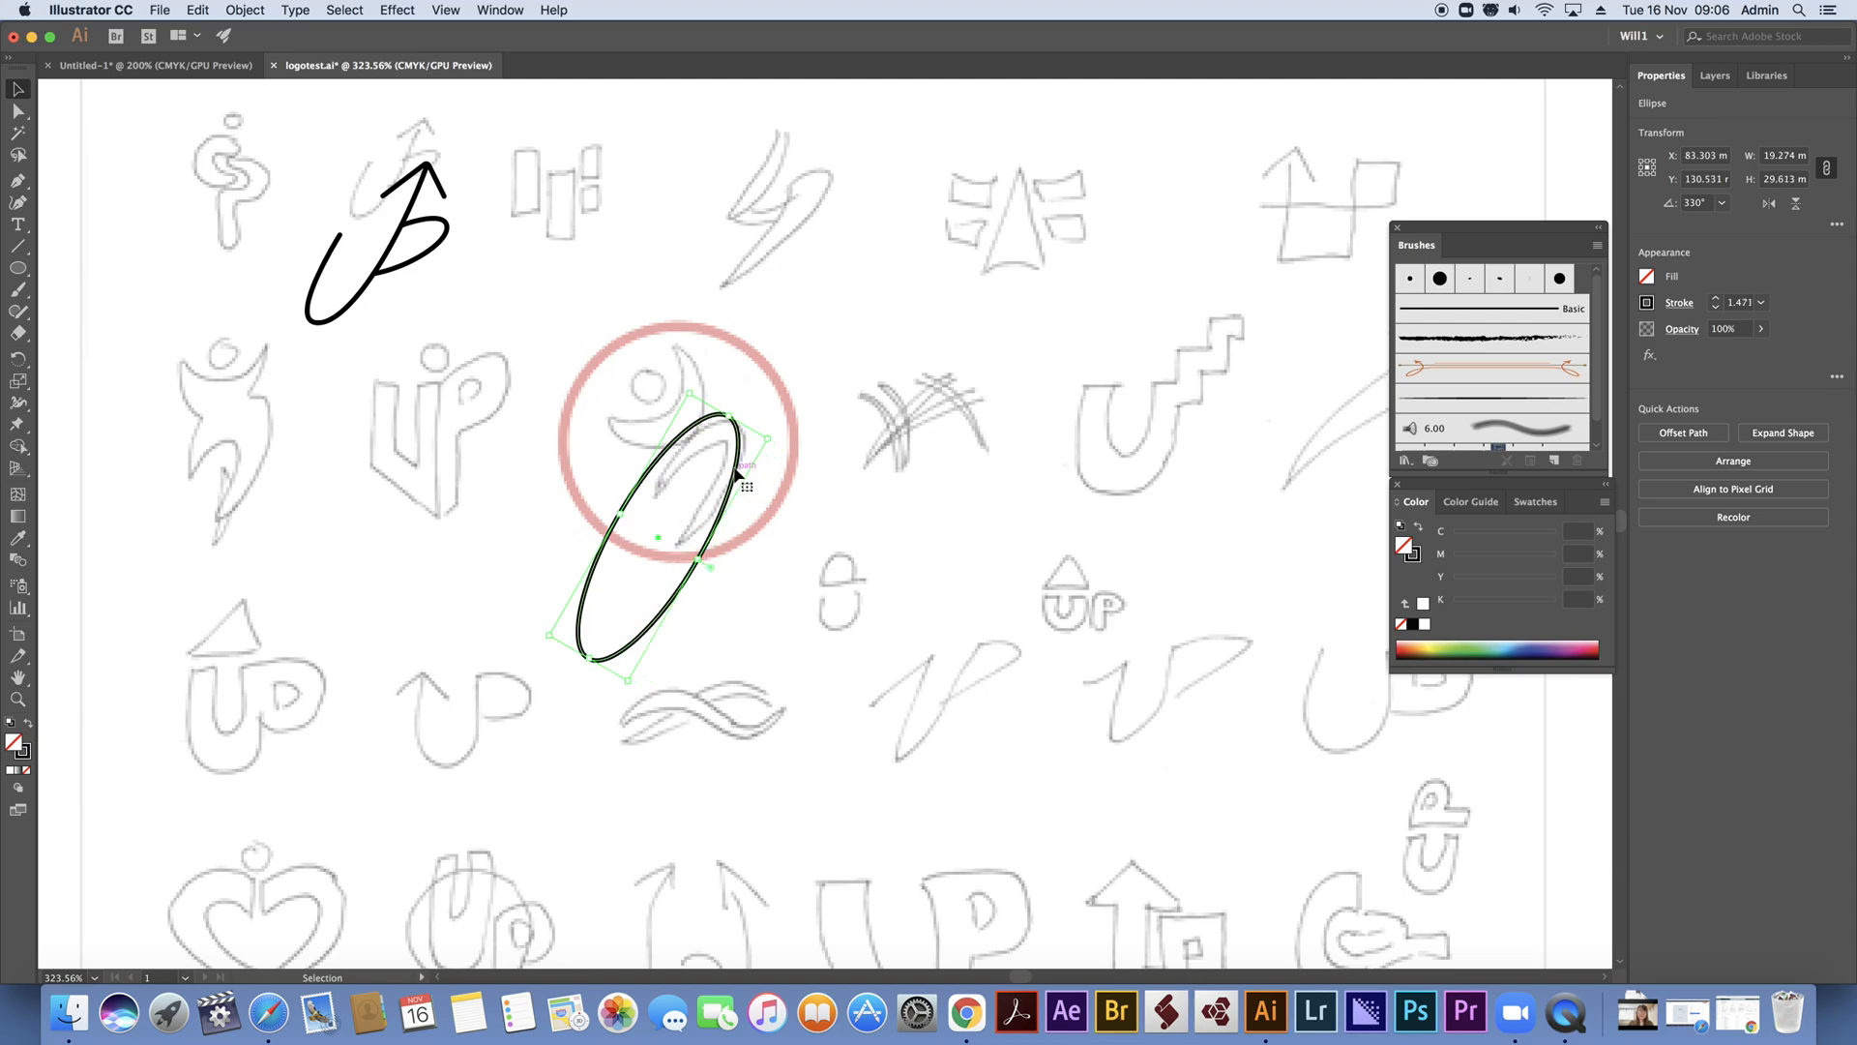
left_click_drag(778, 436, 785, 443)
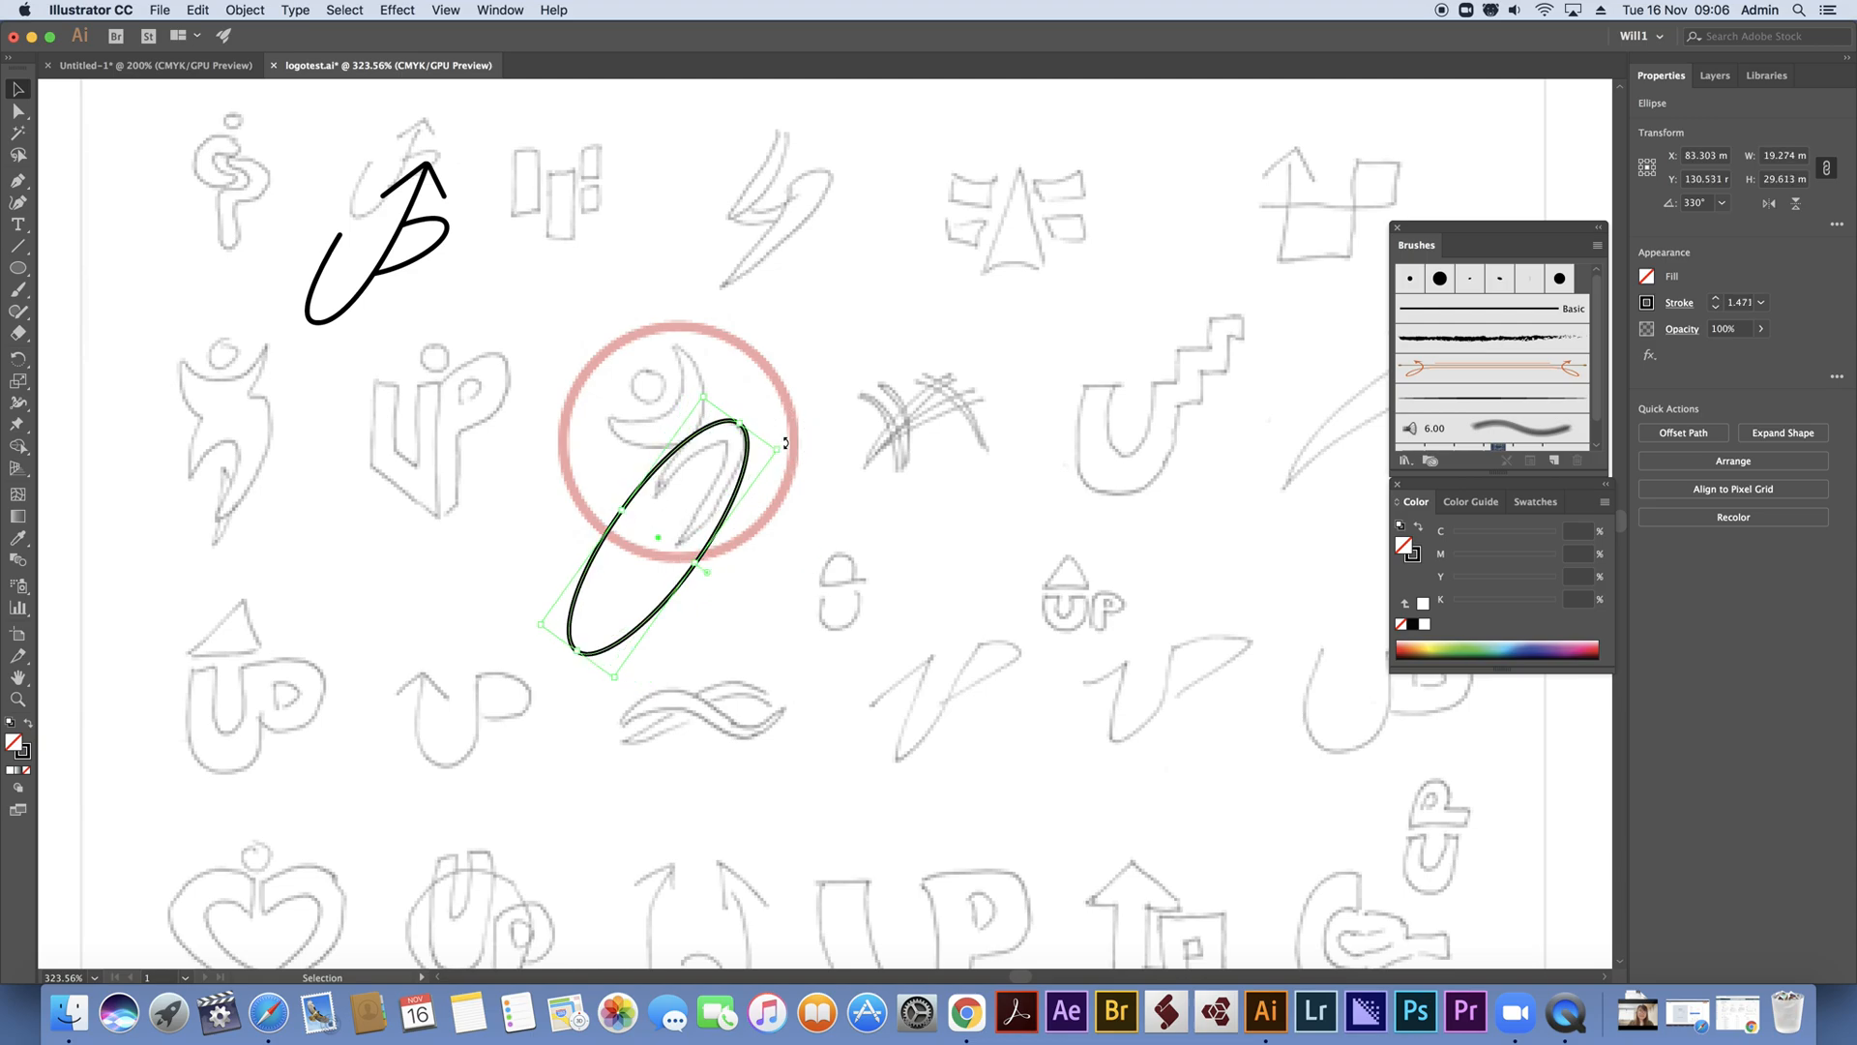
left_click_drag(697, 562, 689, 558)
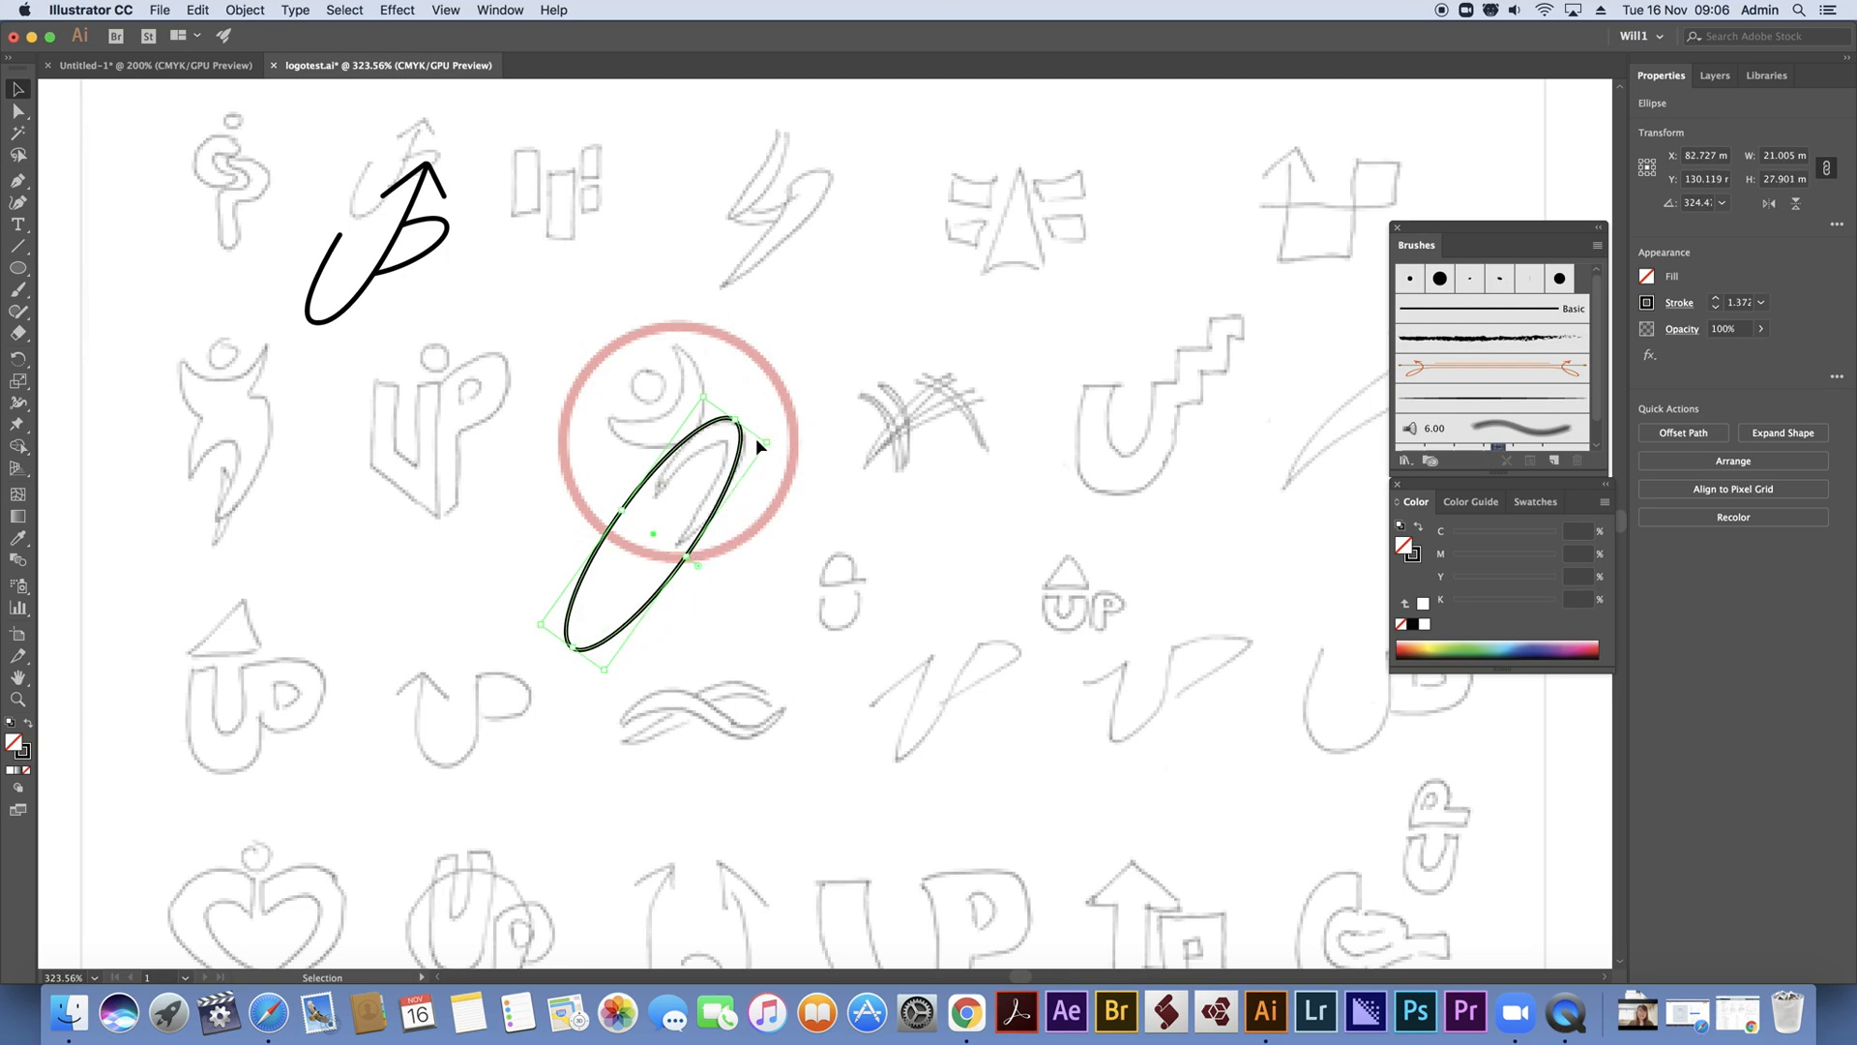
left_click_drag(771, 426, 780, 441)
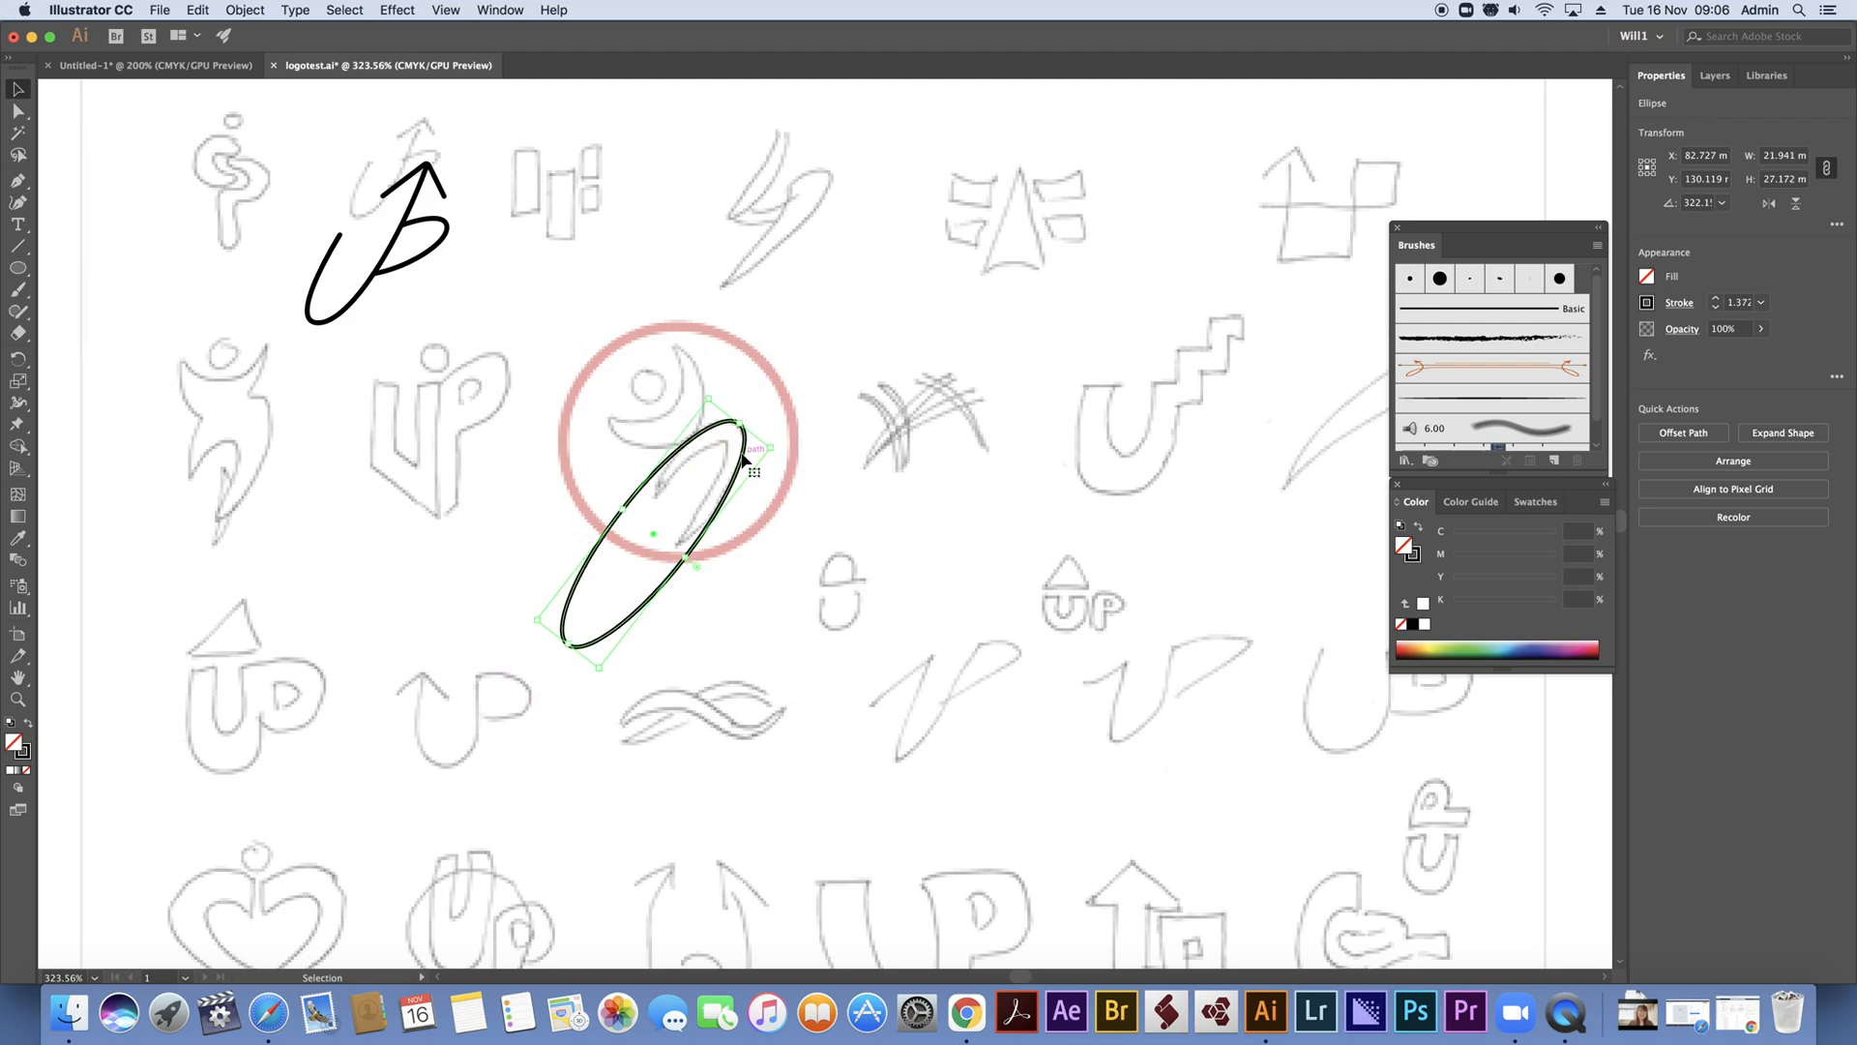
Duplicate the ellipse down and to the left, narrow the copy and nudge it right to follow the leg's inner curve
left_click_drag(745, 459, 723, 484)
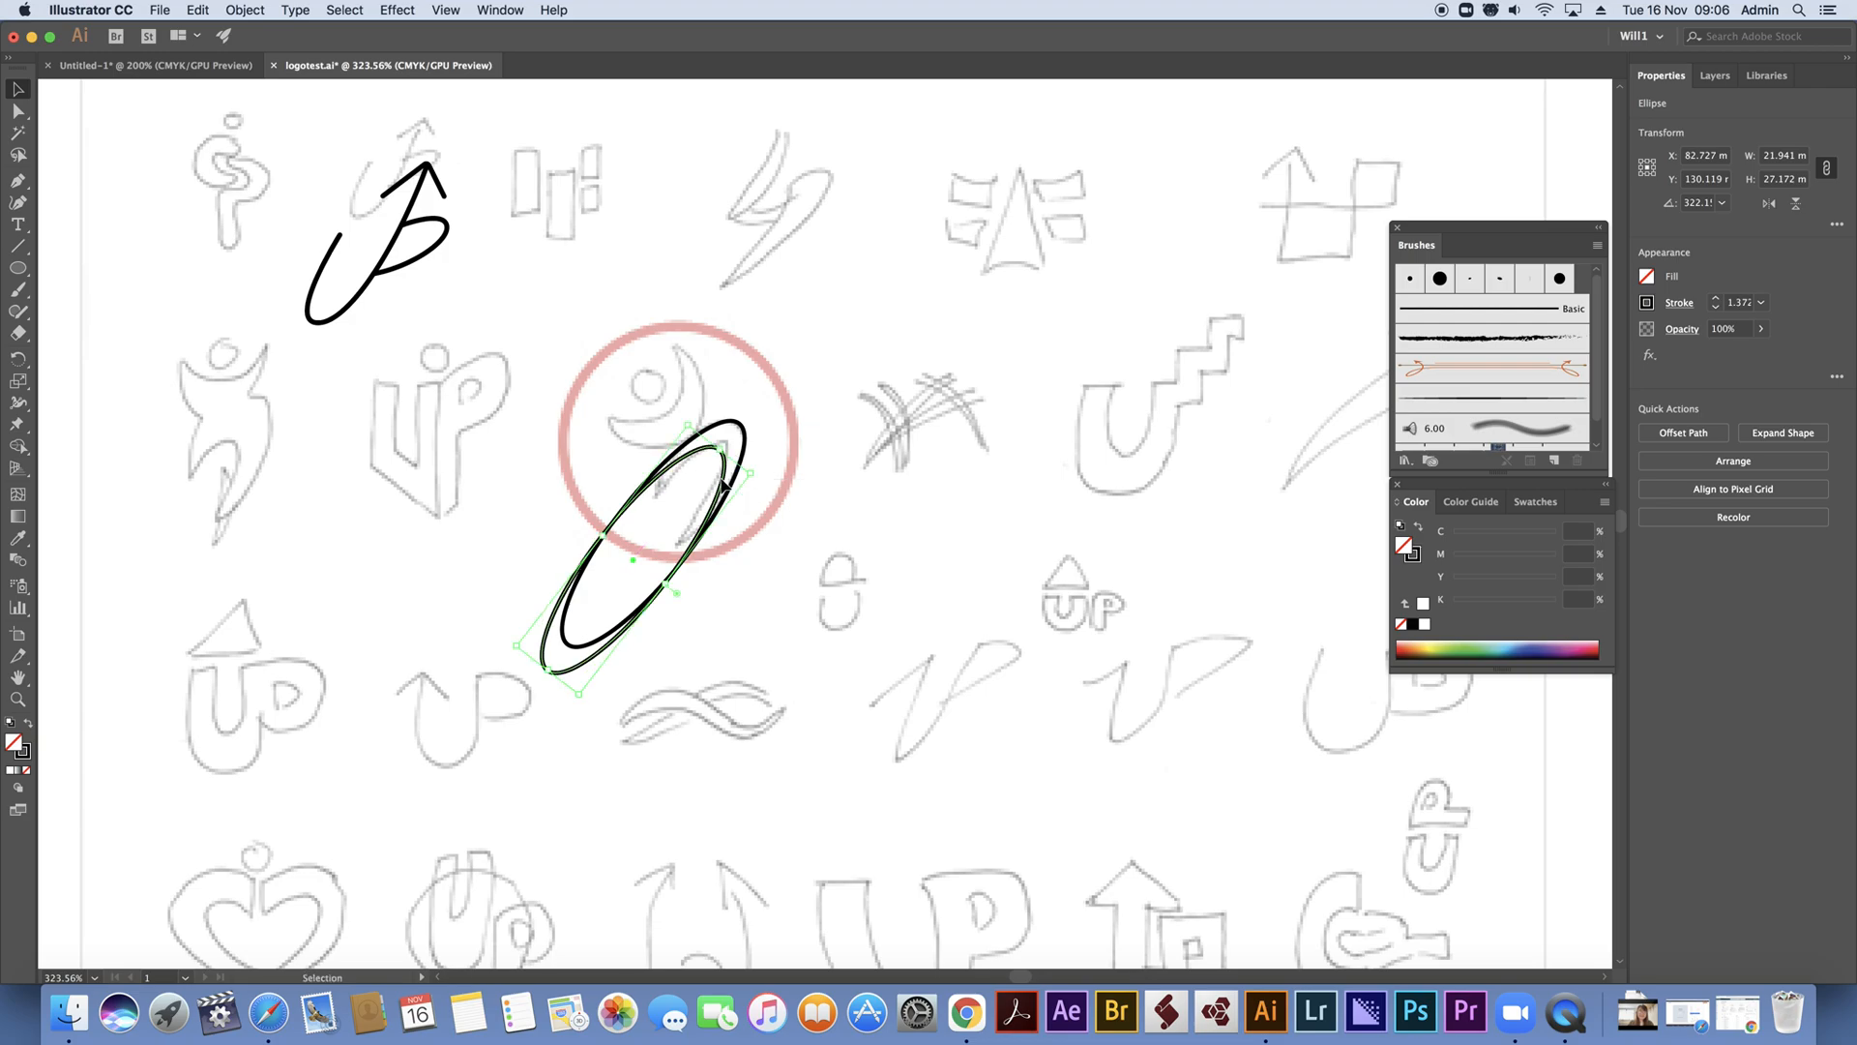
left_click_drag(667, 585, 670, 575)
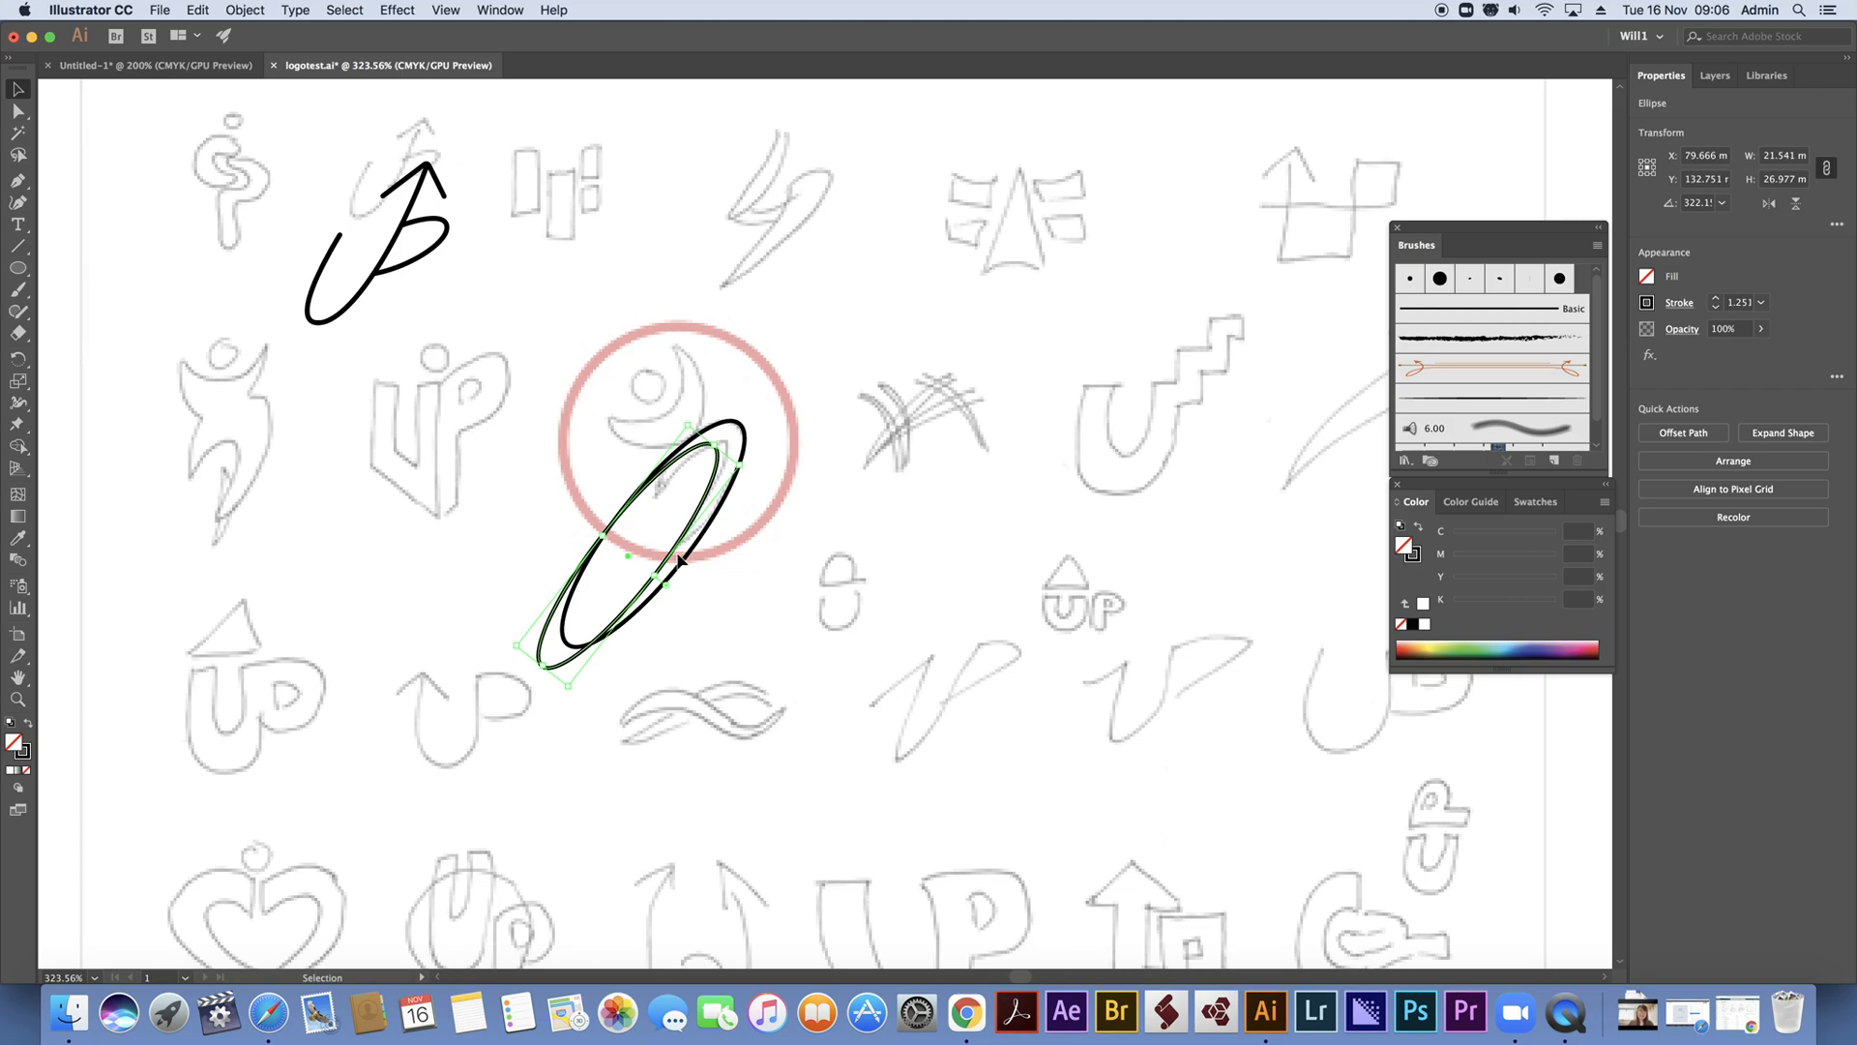
key("Right")
key("Right")
key("Right")
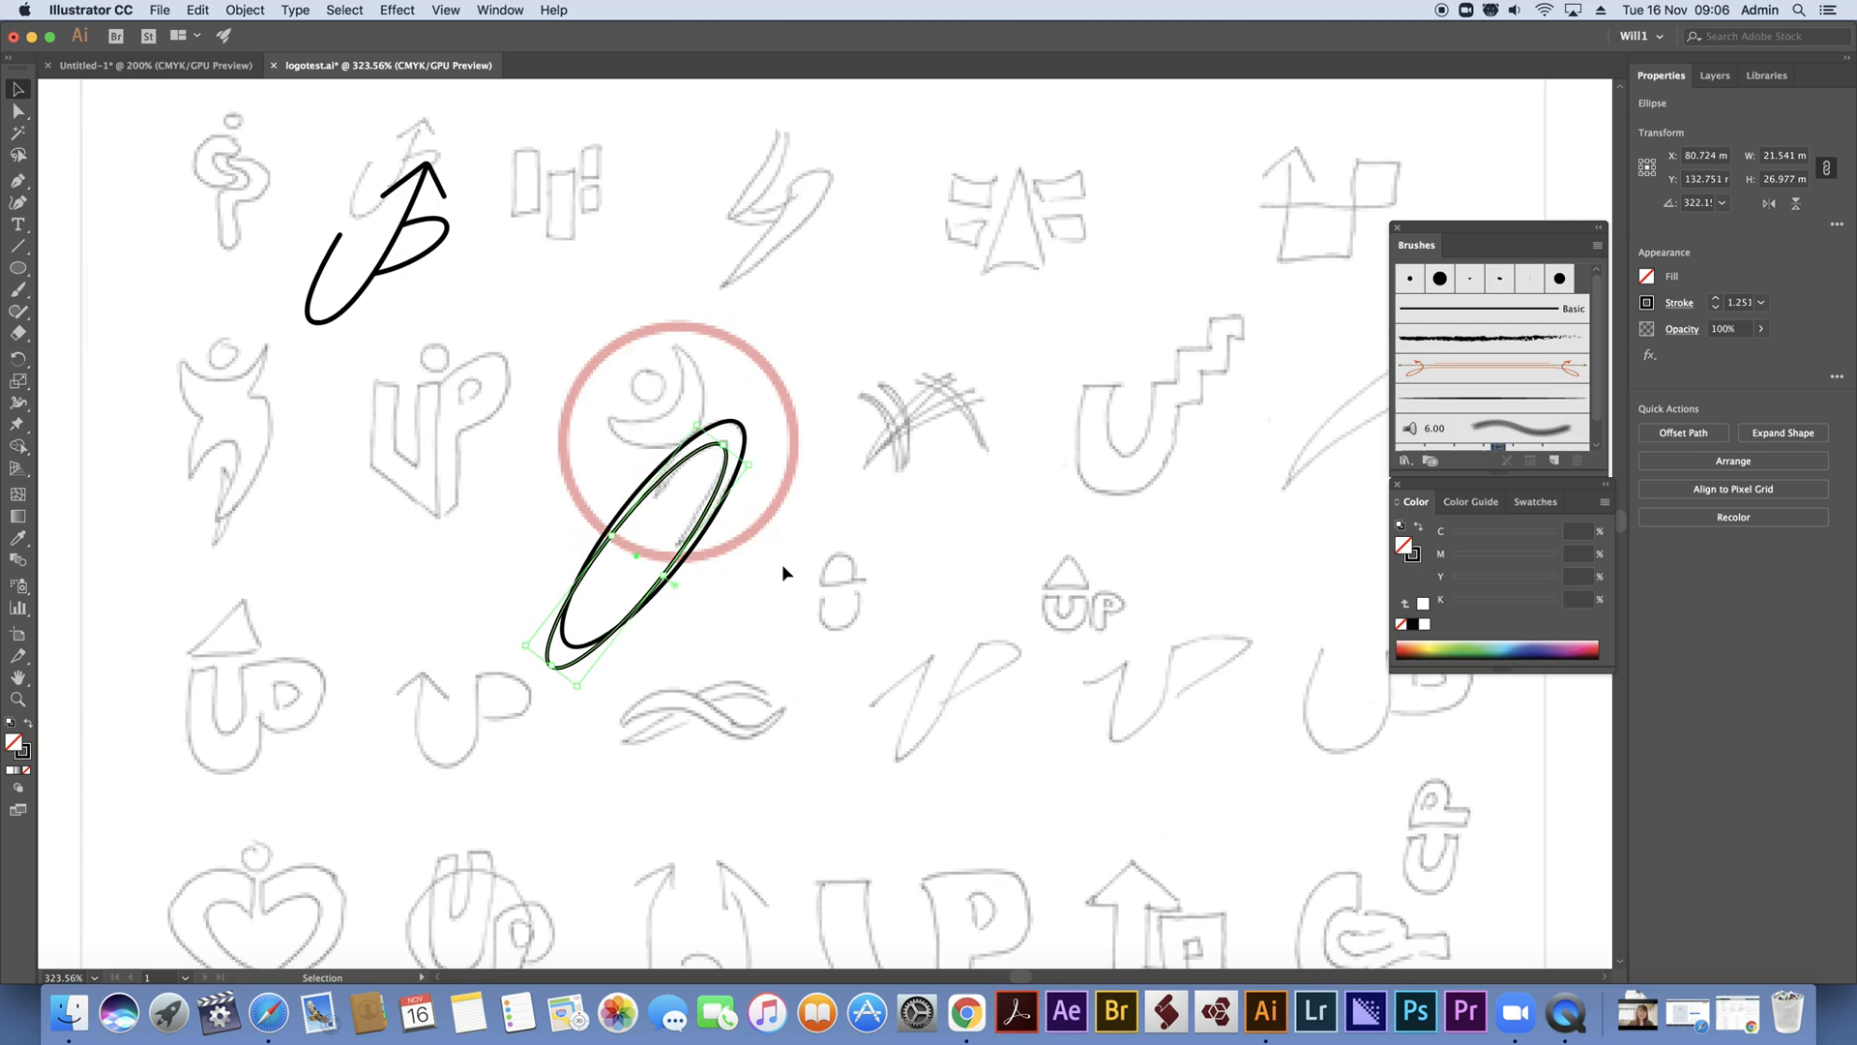
Select both leg ellipses and shorten them together from their lower end to about 17.5 by 21.4 mm overall
left_click(568, 665, "shift")
left_click_drag(551, 665, 610, 600)
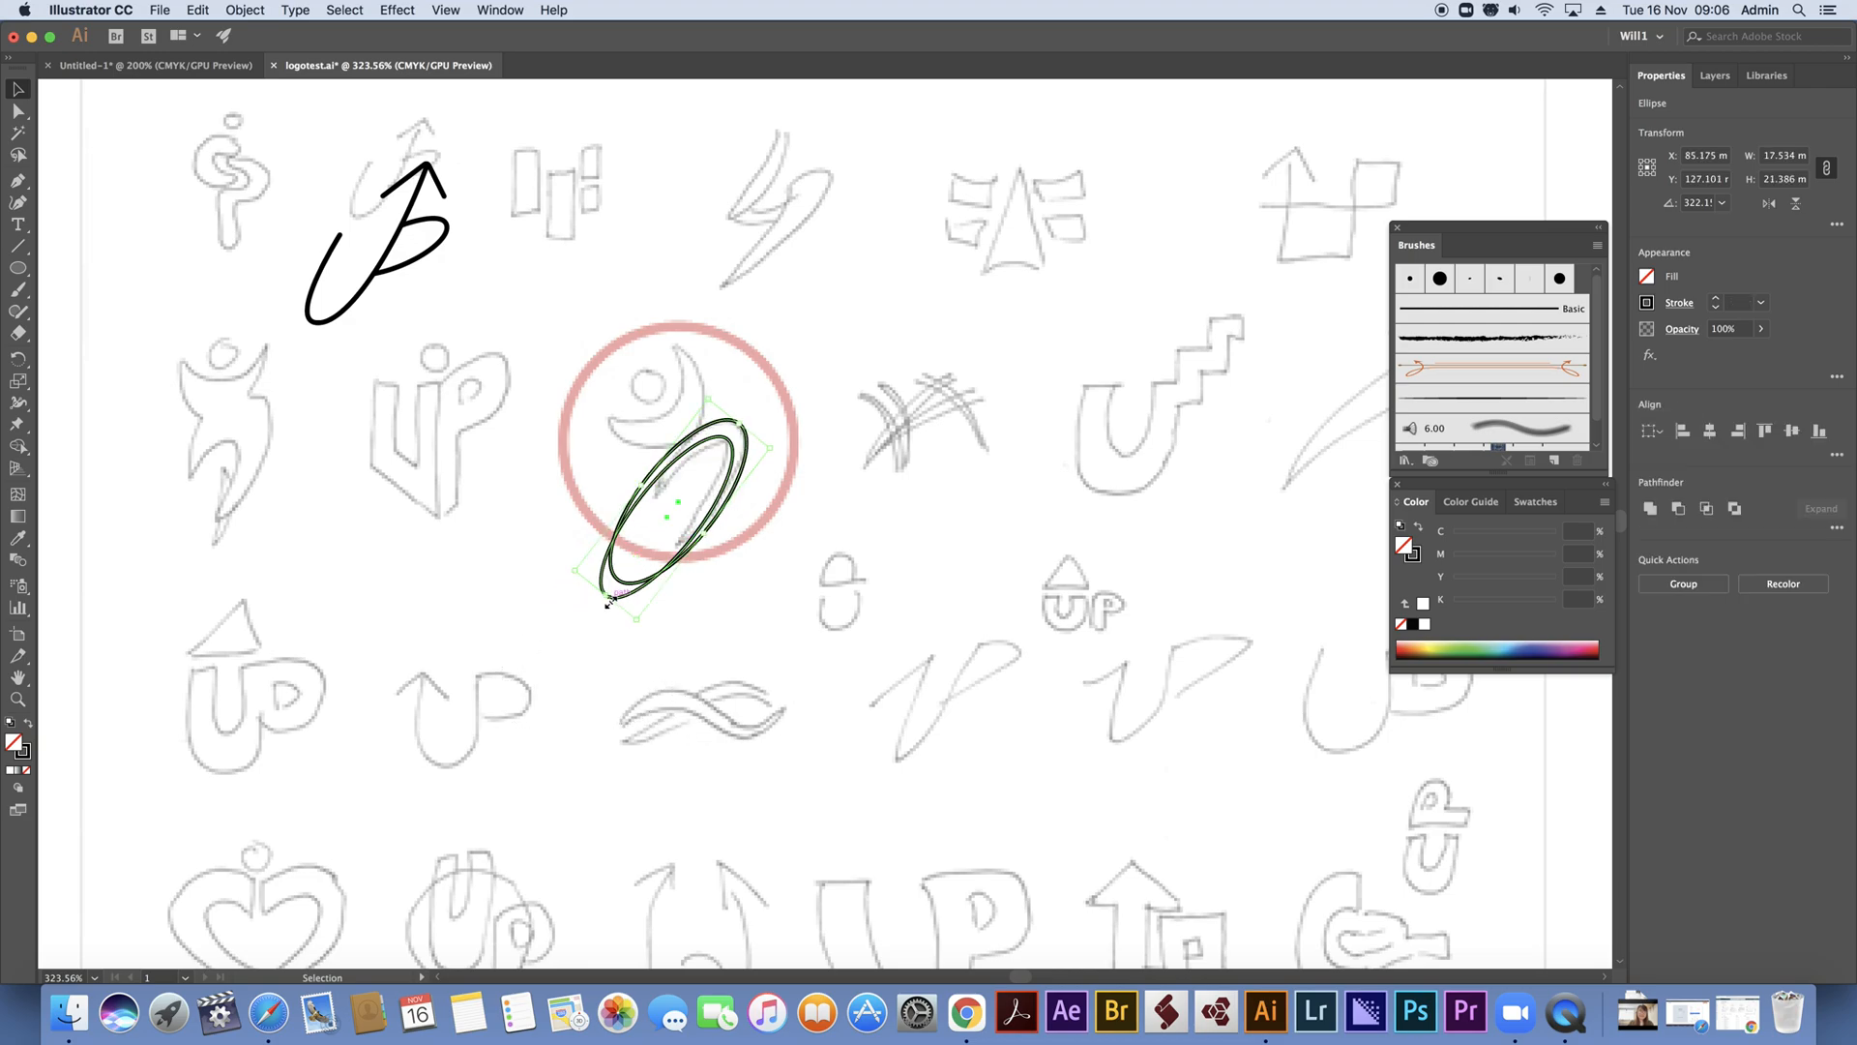
left_click(763, 563)
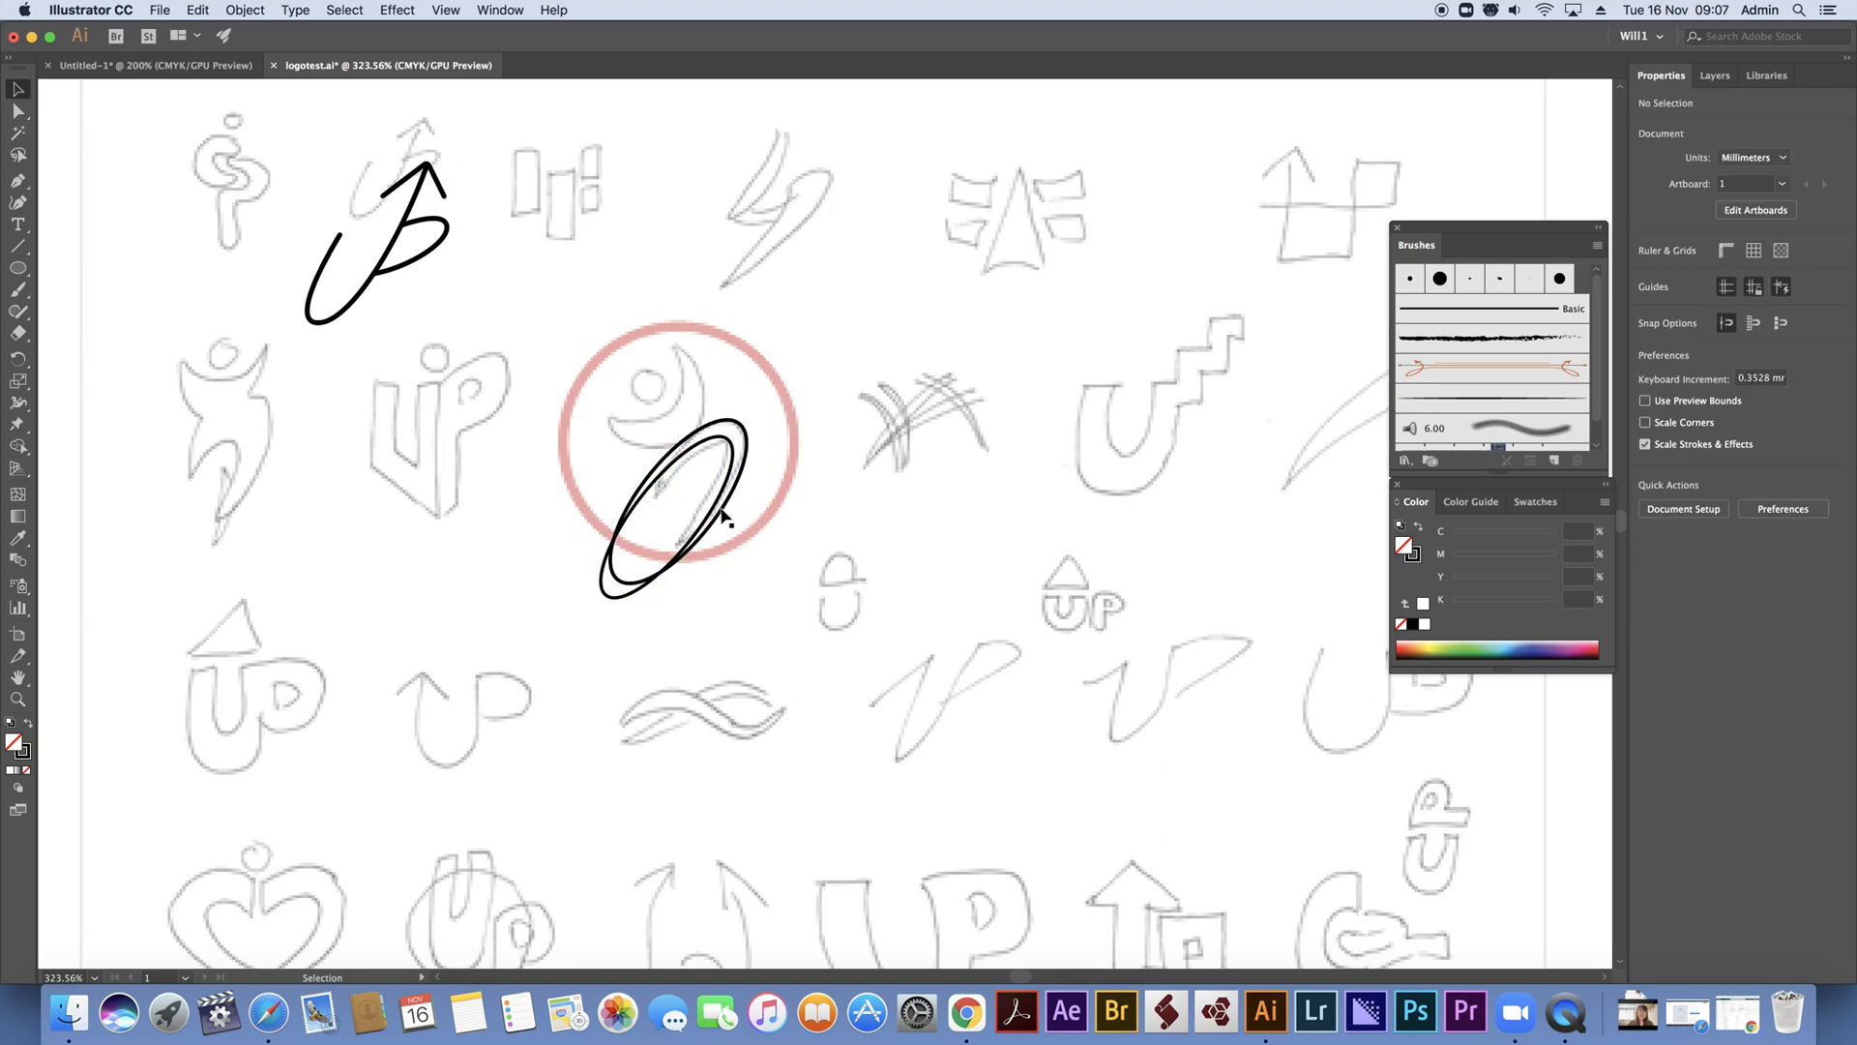
Narrow the inner ellipse to about 12.5 by 15.3 mm and nudge it up and right inside the outer one
left_click(650, 487)
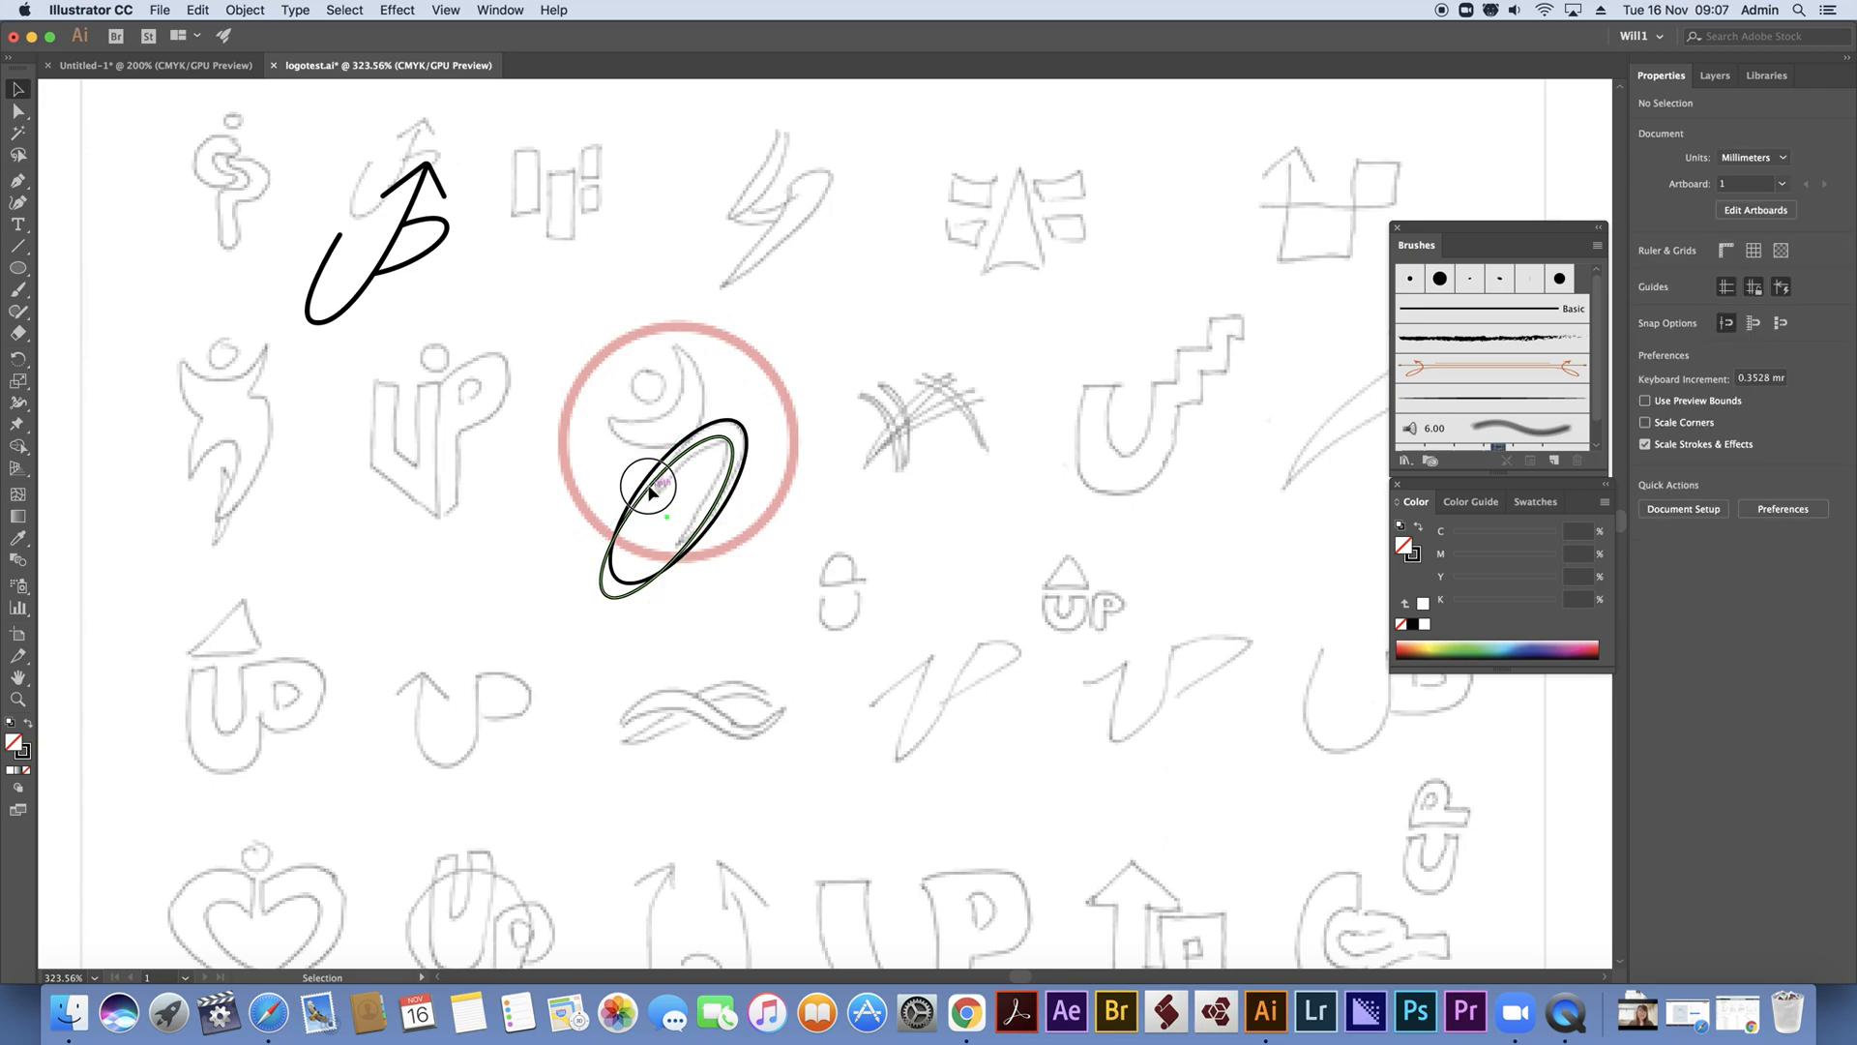
left_click_drag(643, 498, 650, 503)
key("Up")
key("Up")
key("Up")
key("Up")
key("Up")
key("Up")
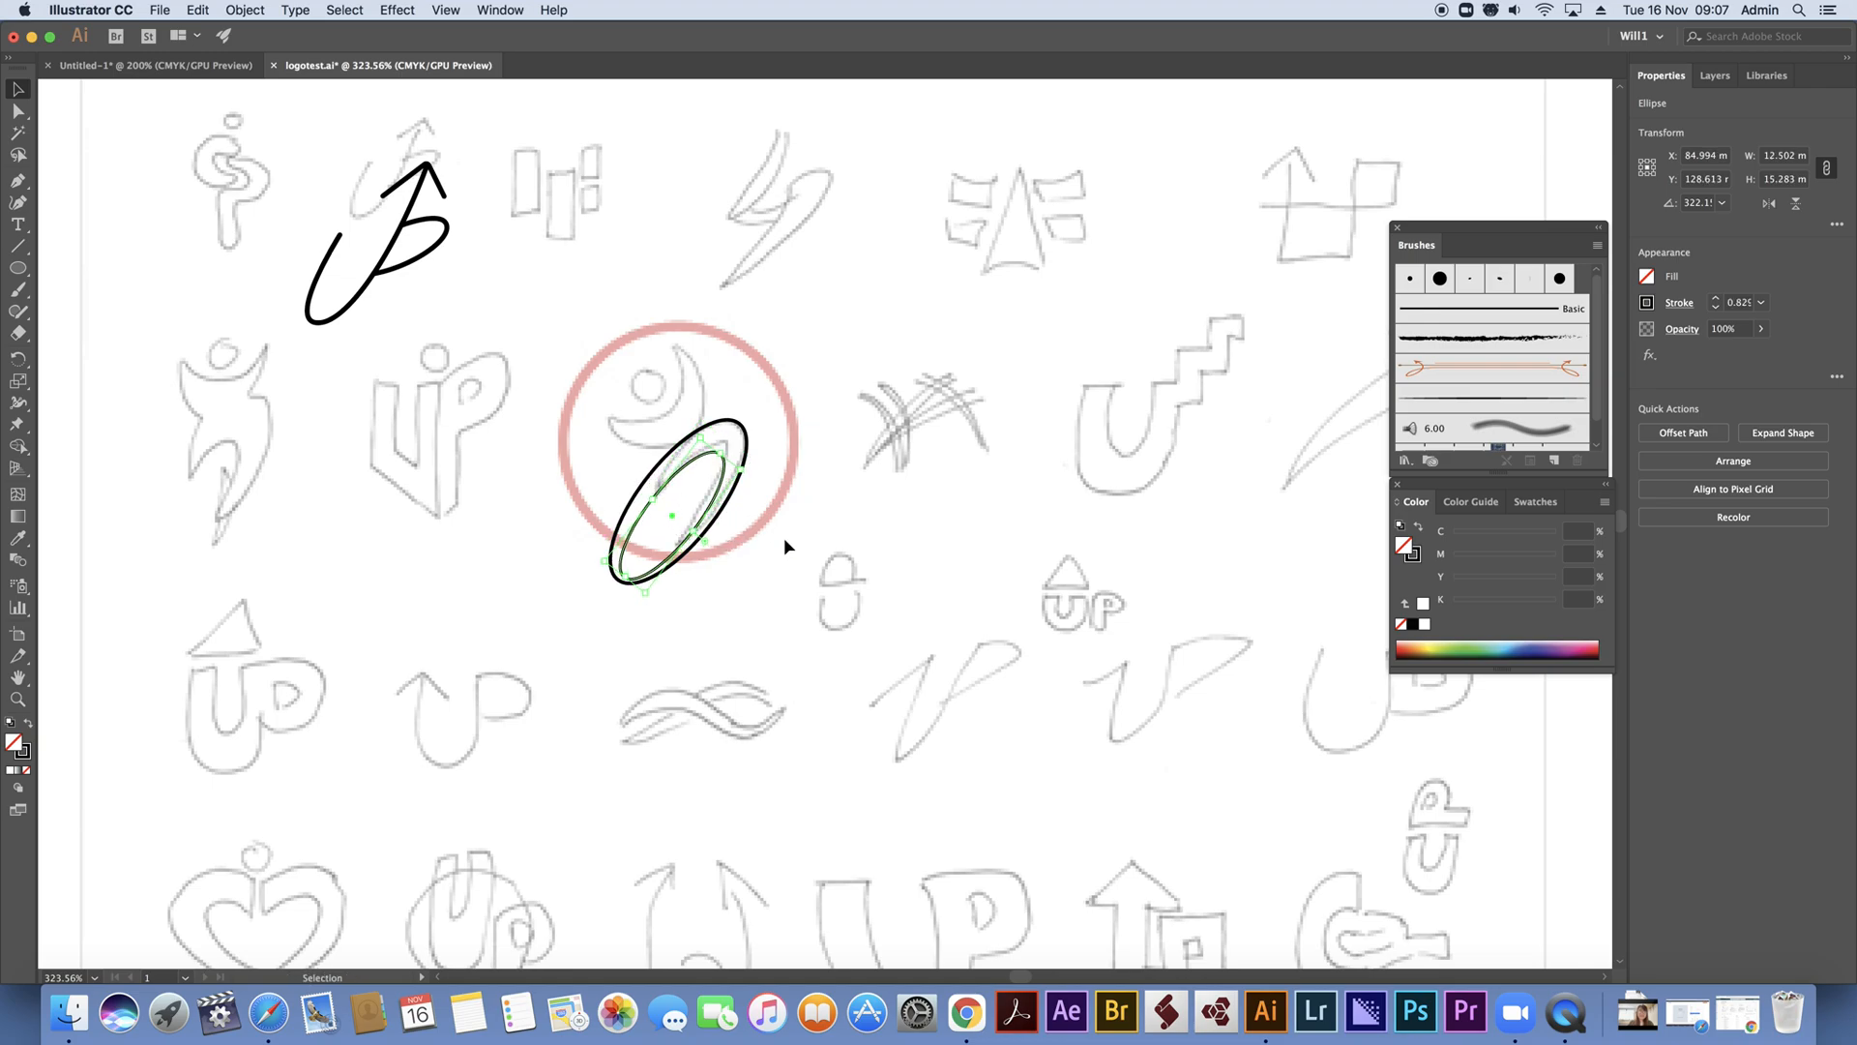
key("Right")
key("Right")
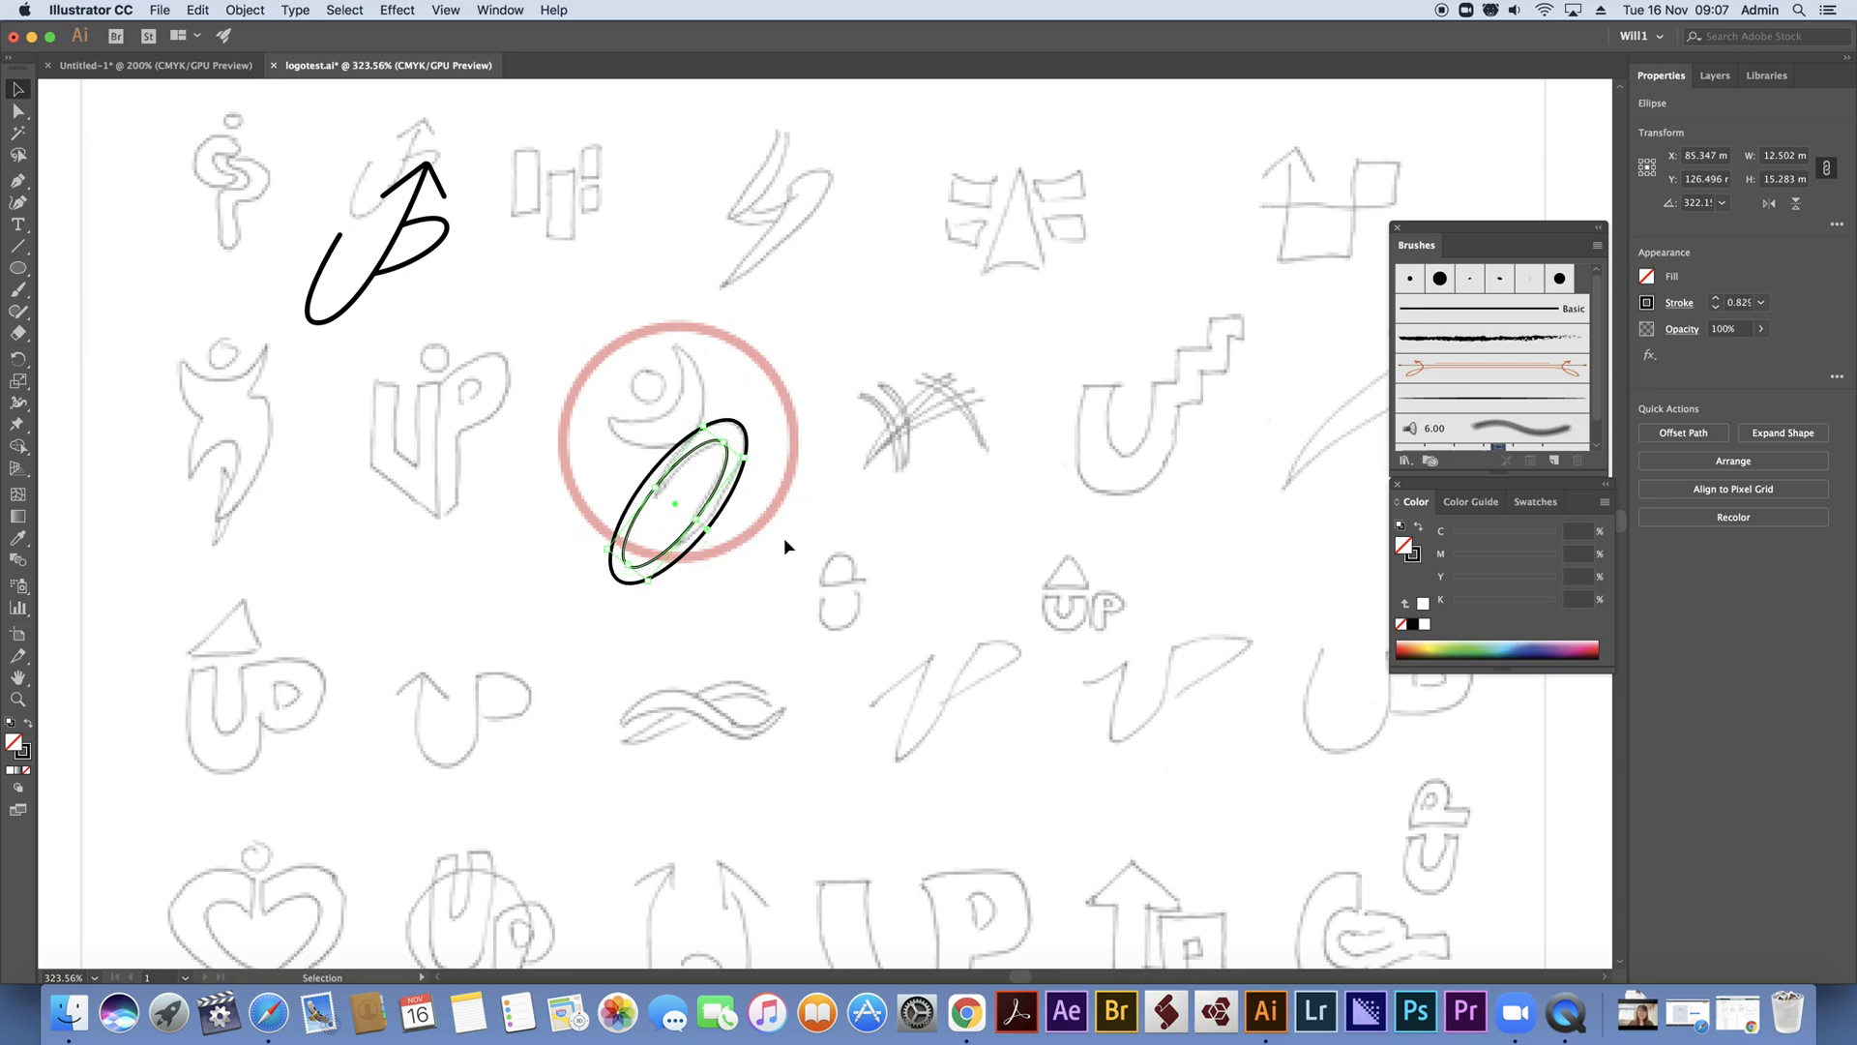
Reduce the outer ellipse to about 10.8 by 12.6 mm and nudge it down and left against the inner ellipse
left_click_drag(619, 577, 665, 532)
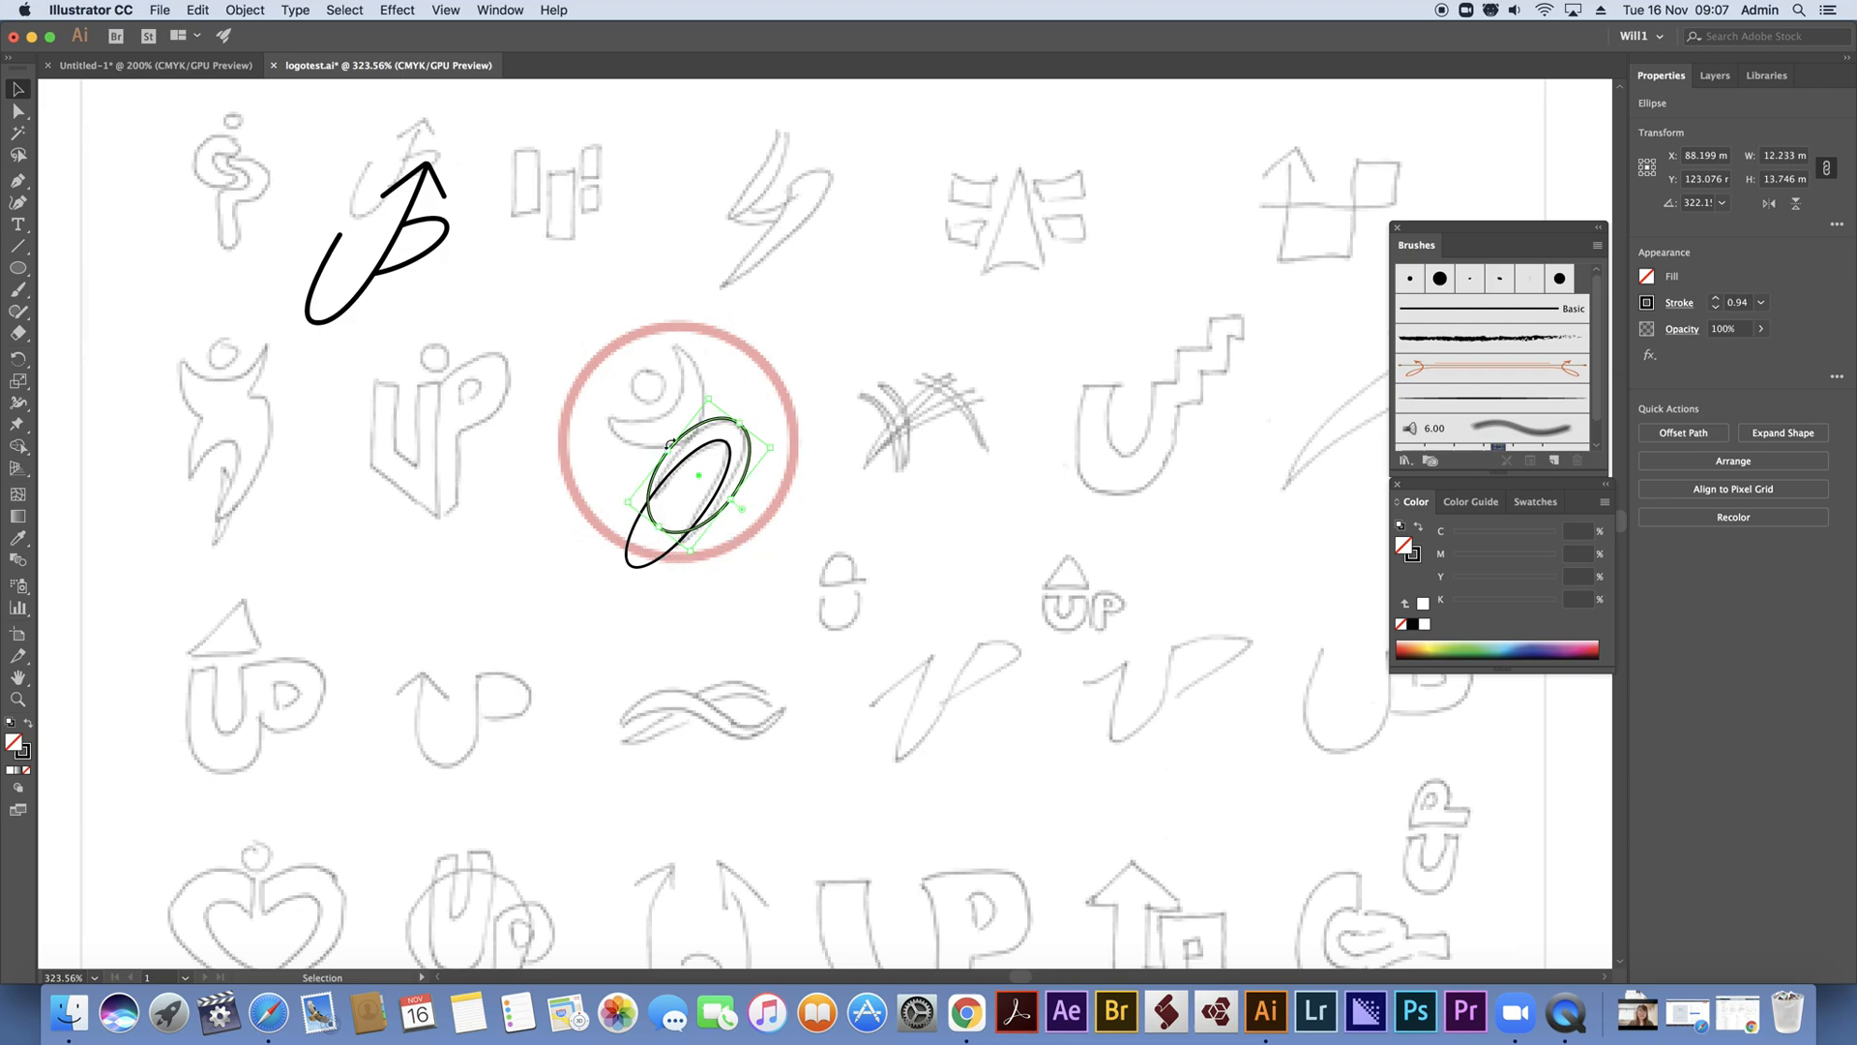
left_click_drag(669, 447, 763, 414)
left_click_drag(735, 498, 727, 494)
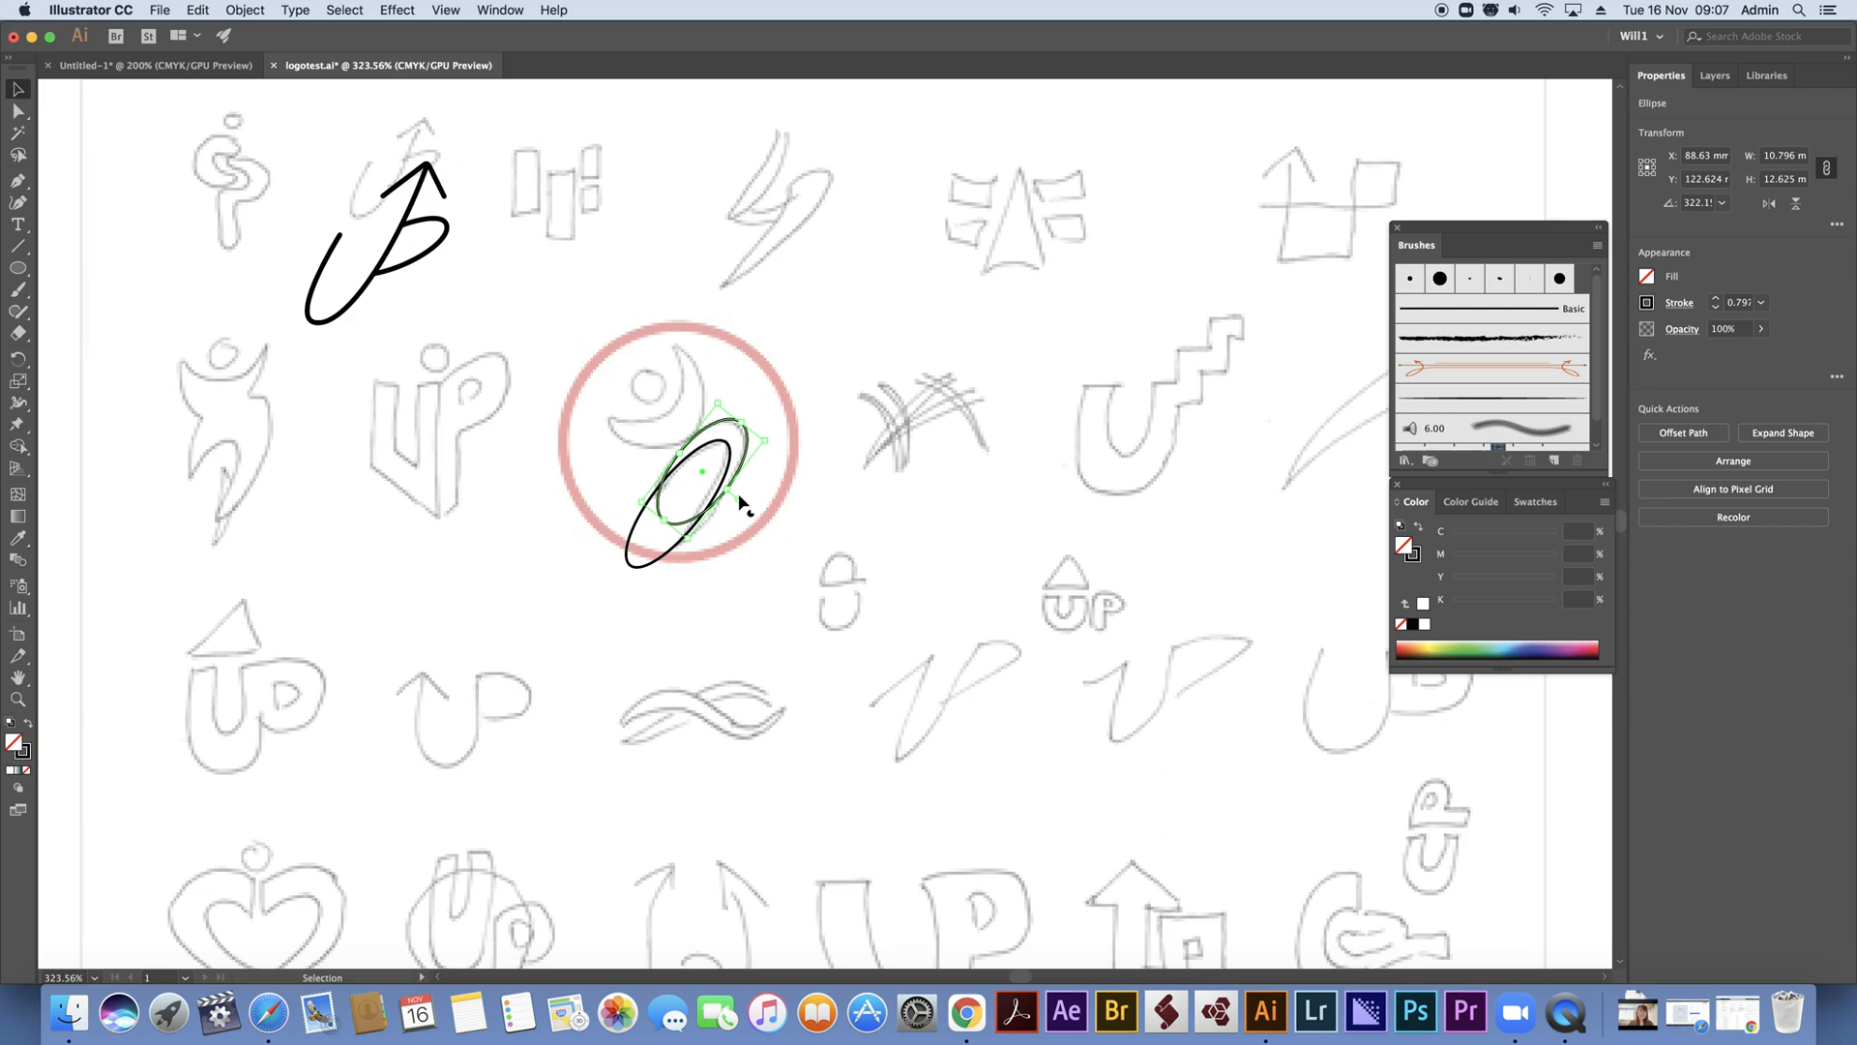
key("Left")
key("Down")
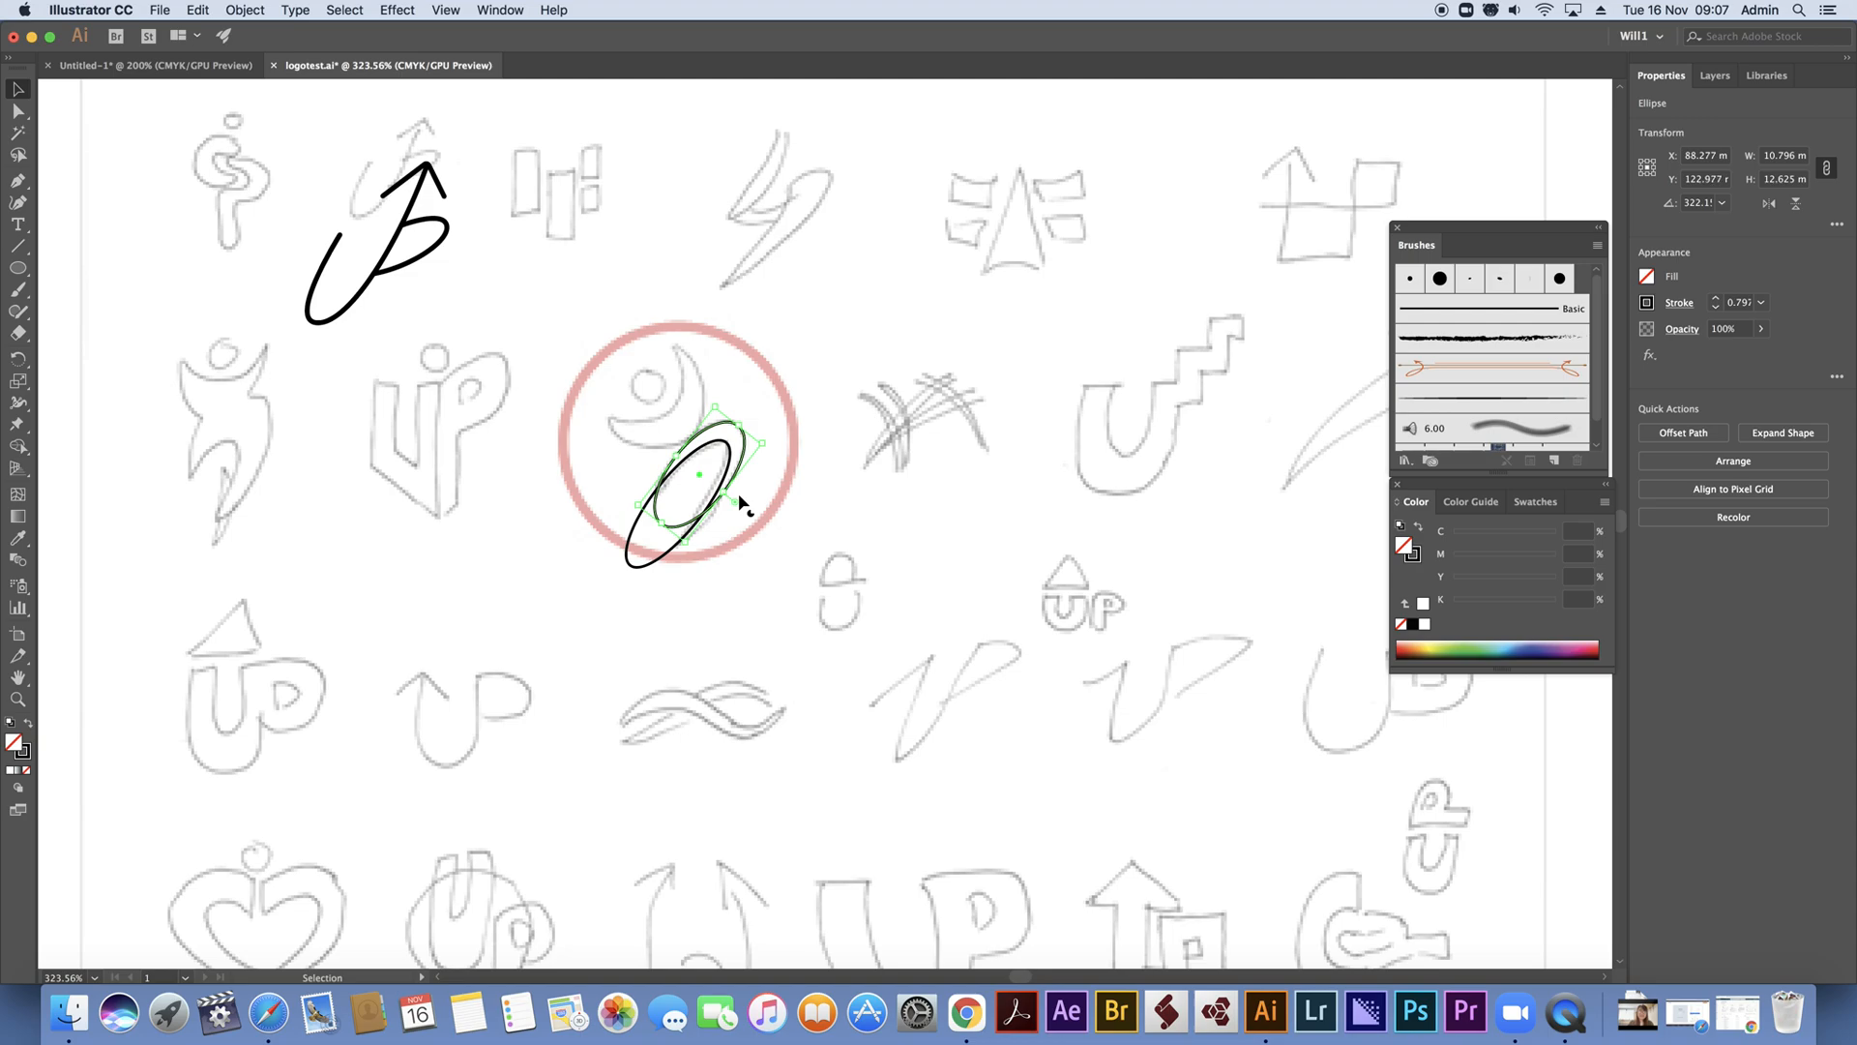
key("Left")
key("Down")
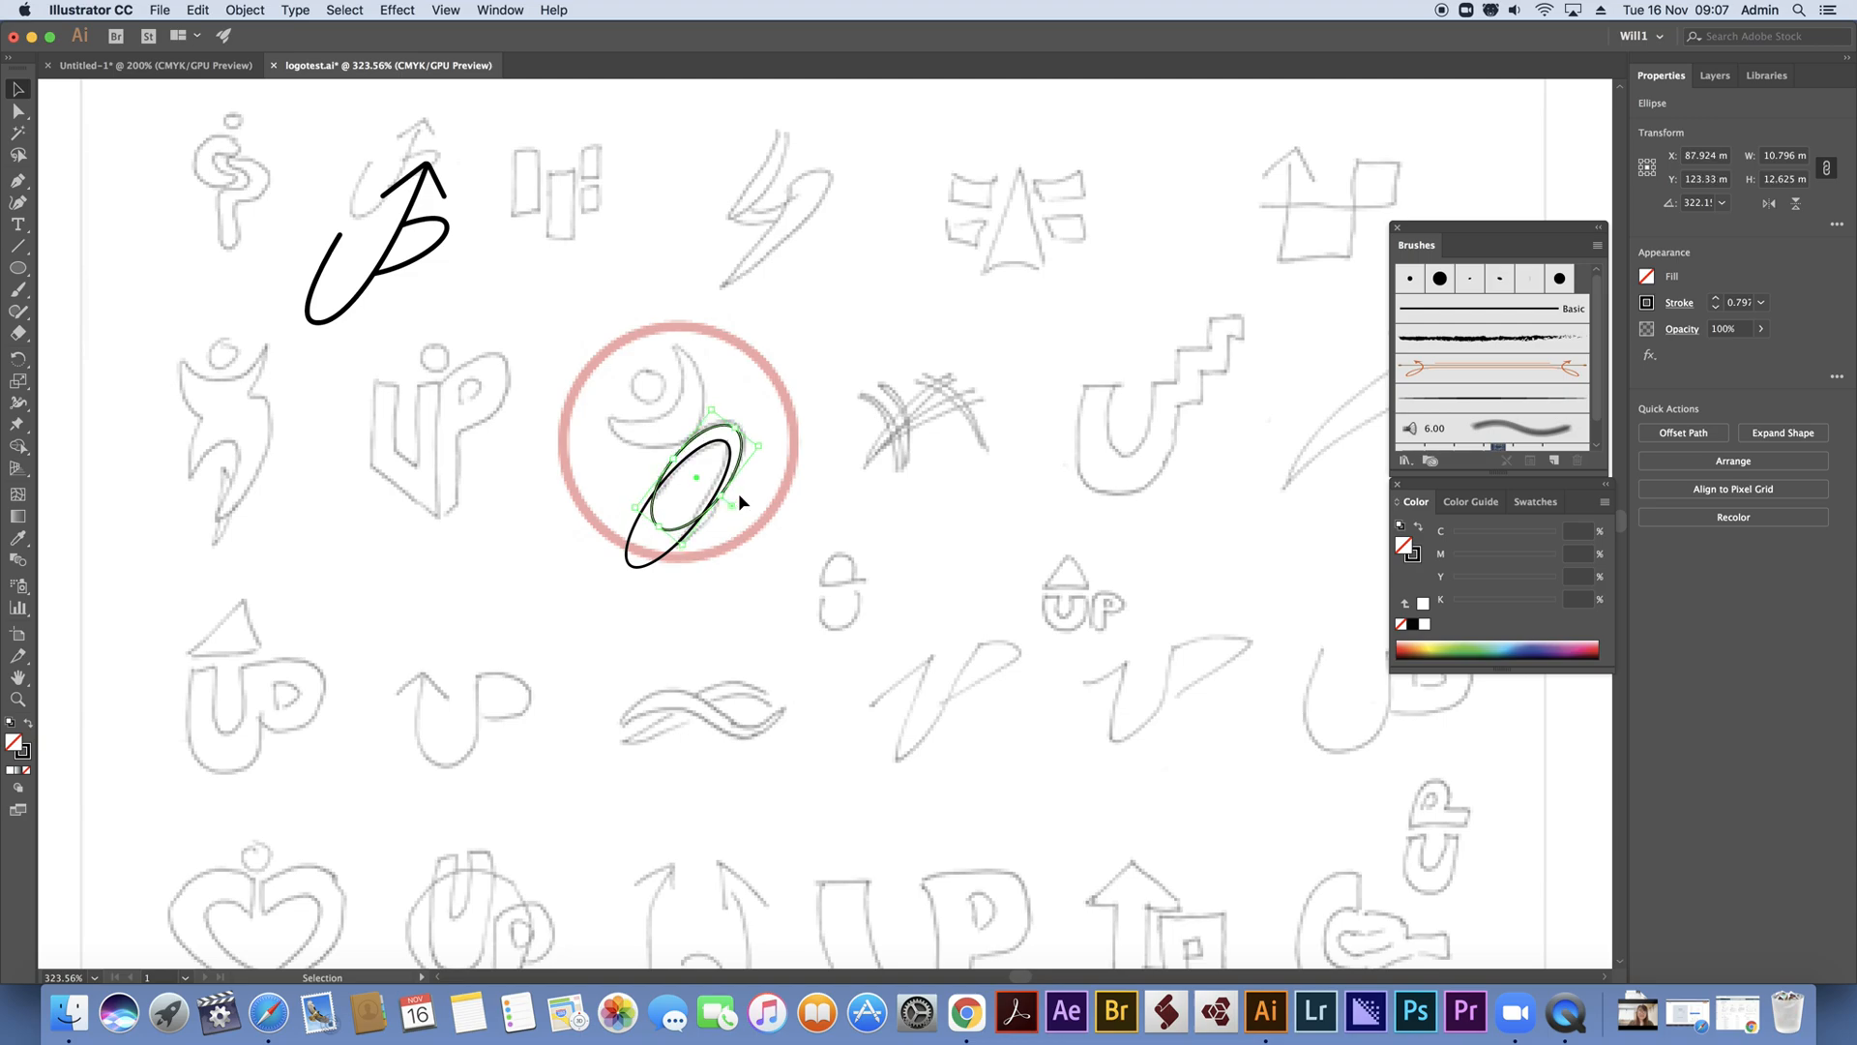
Subtract the inner ellipse from the outer one to form the figure's curved, pointed leg shape
left_click(757, 513)
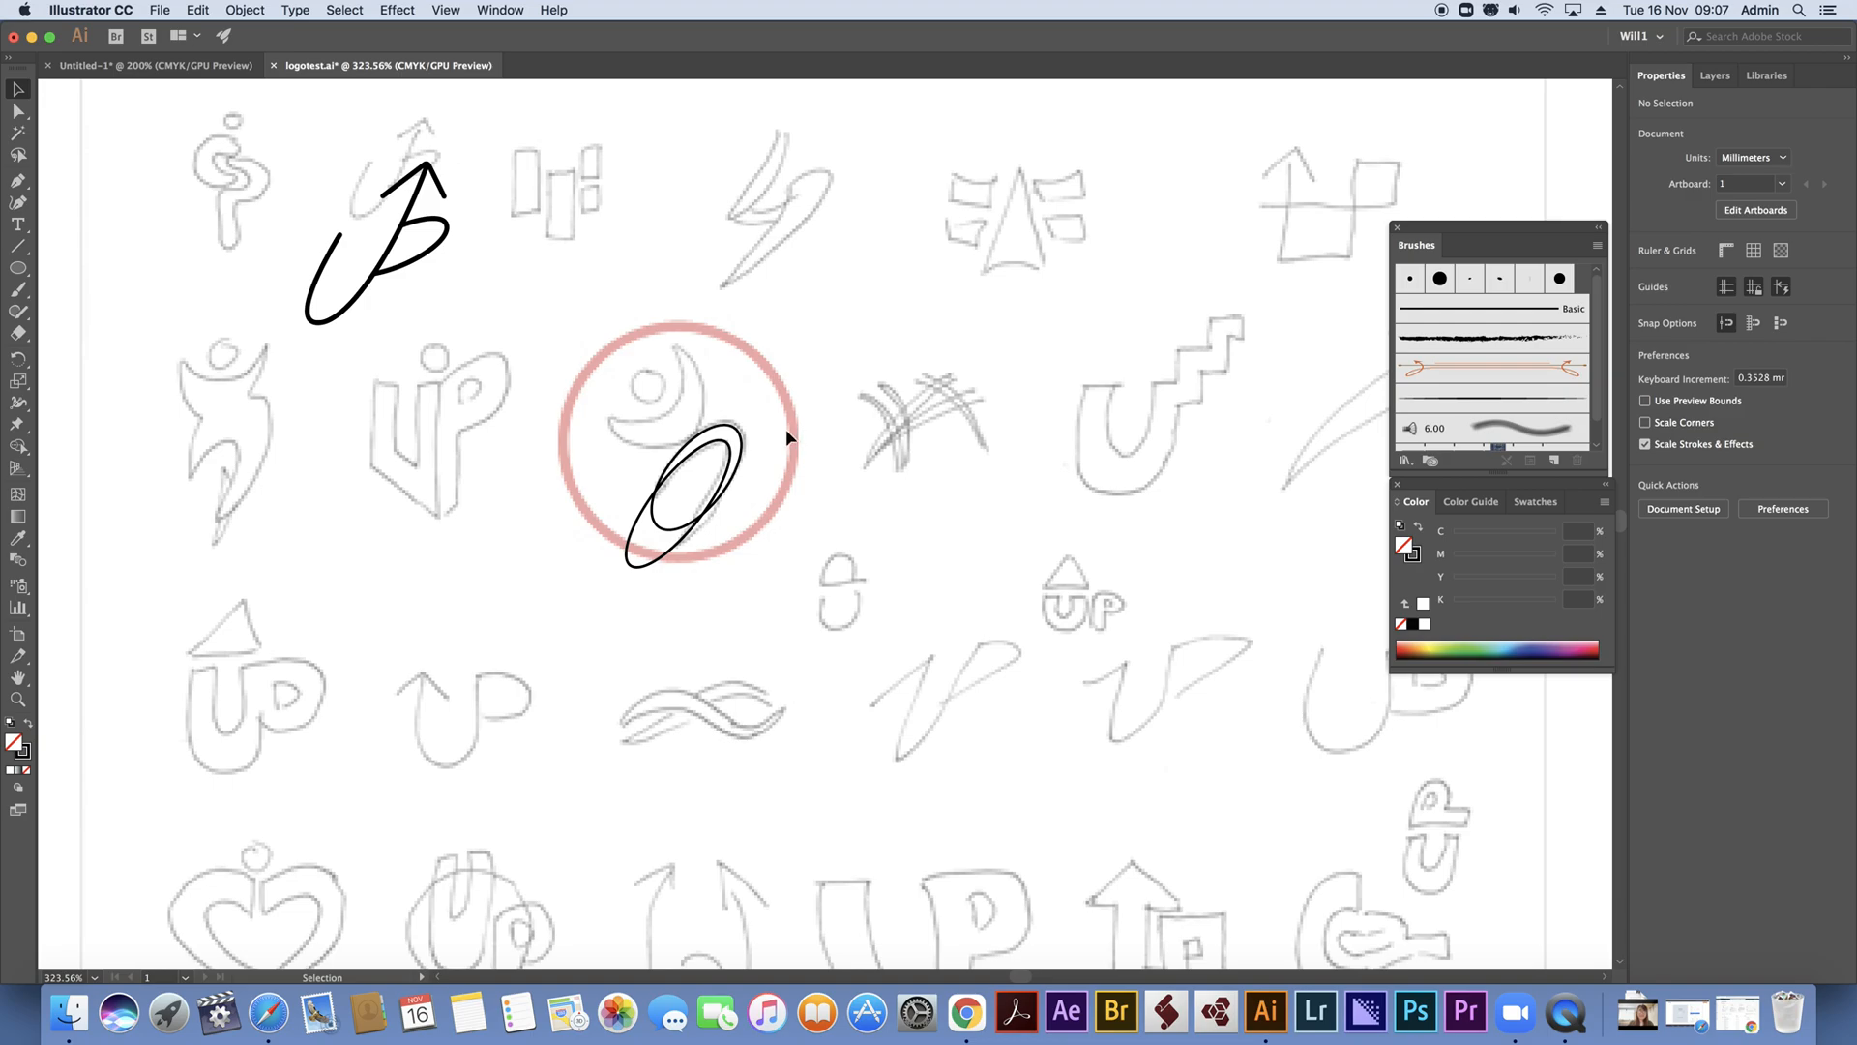
left_click_drag(756, 418, 718, 491)
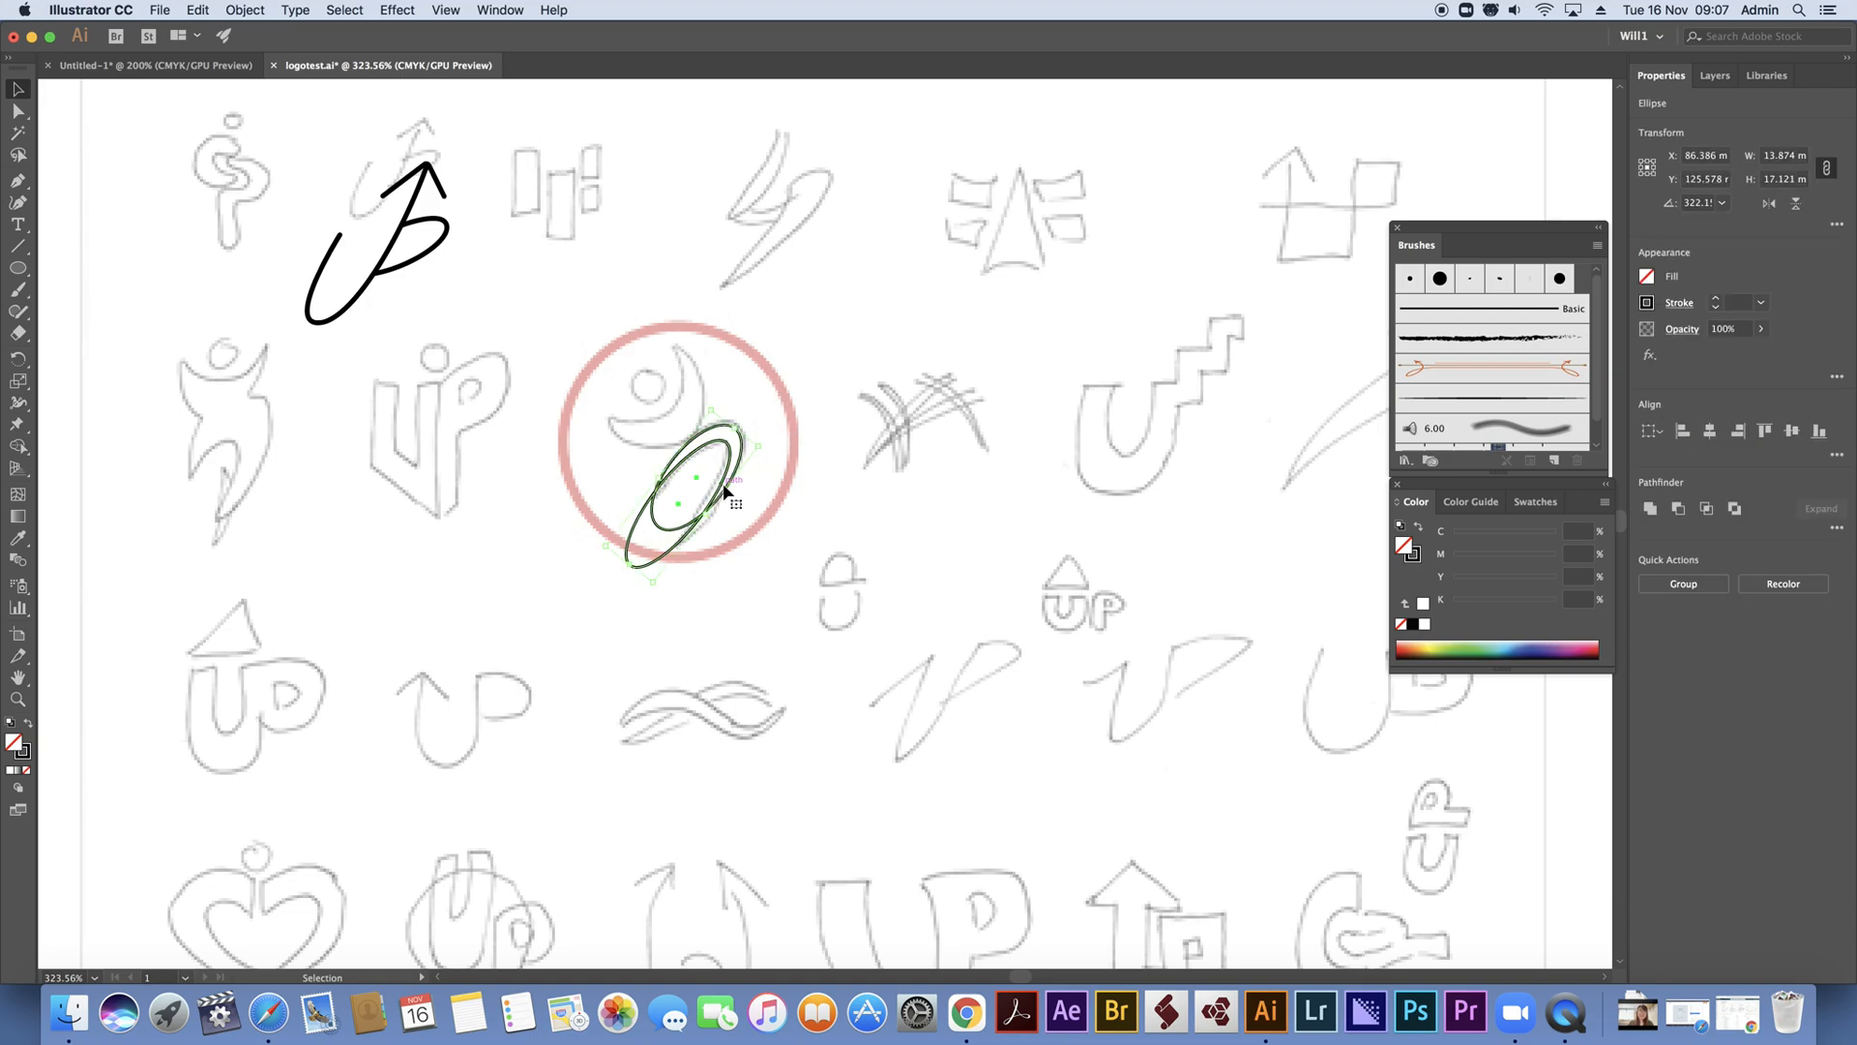
left_click(1679, 512)
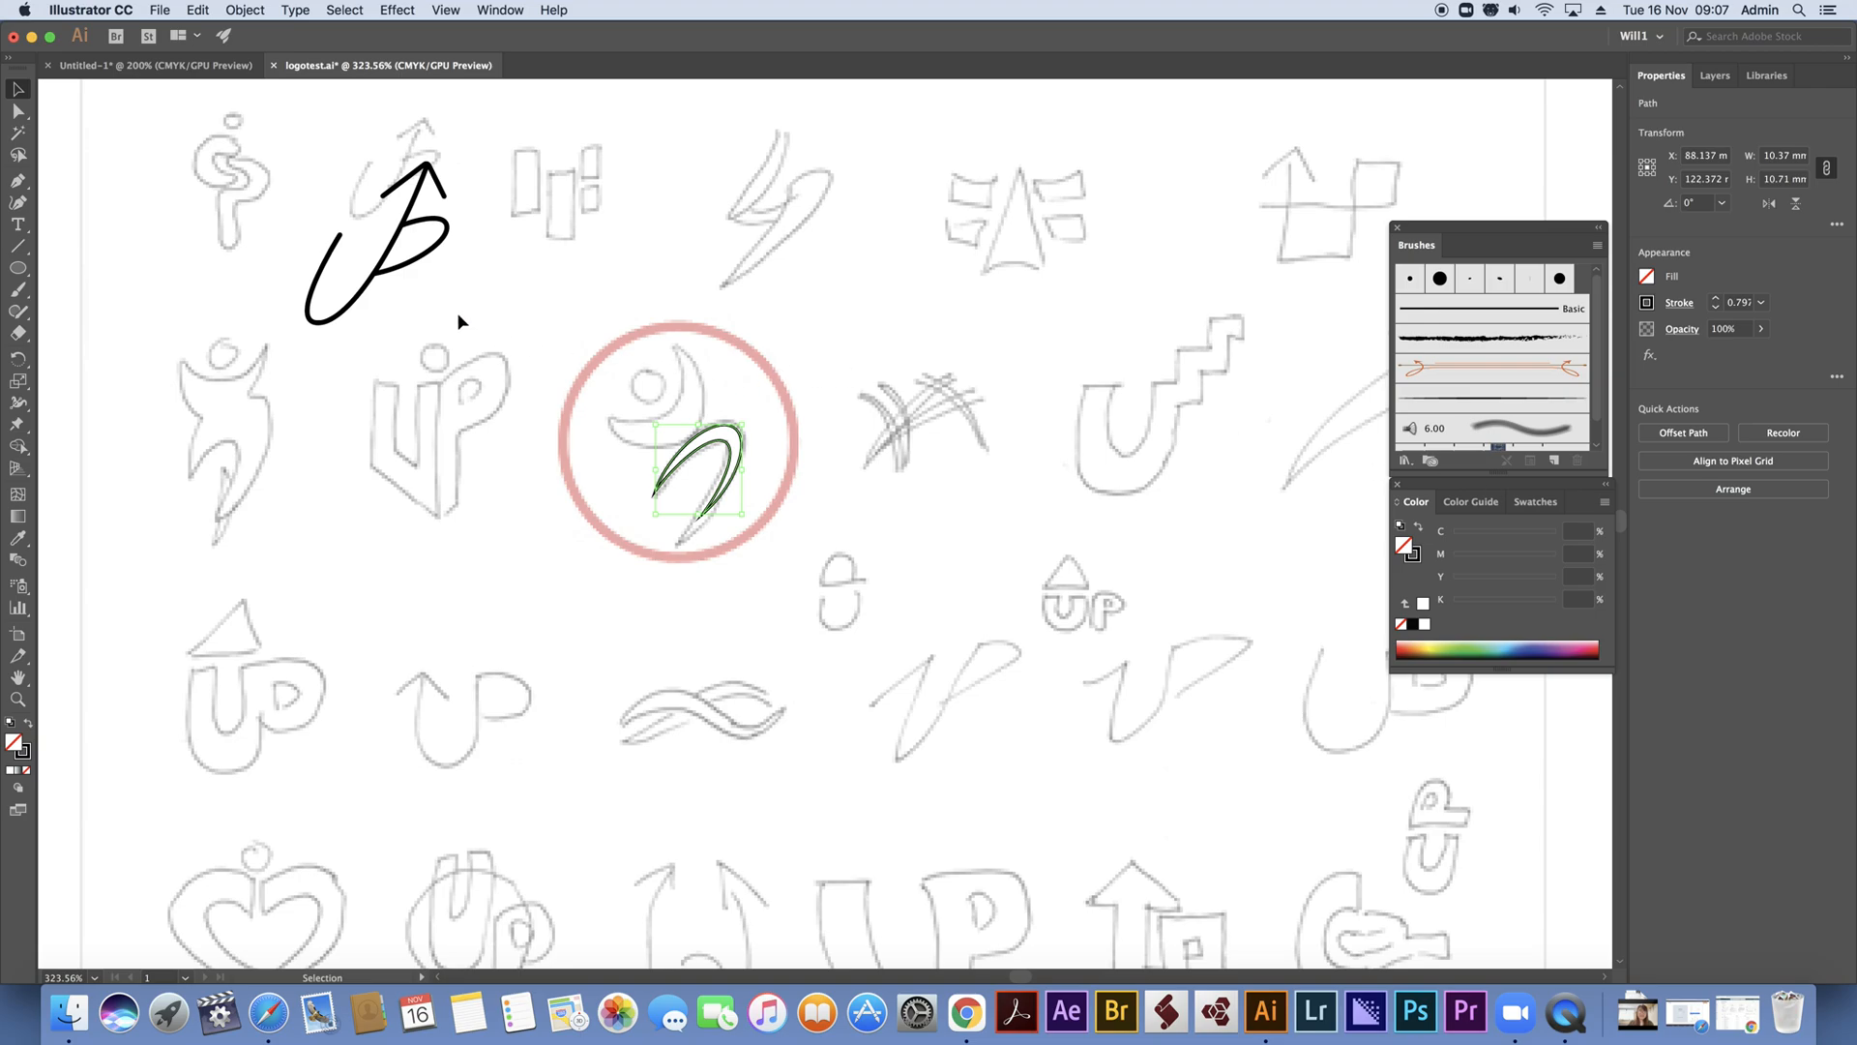
Draw a circle about 16.3 mm wide around the sketched head and arms, flatten it slightly and rotate it to about 353°
left_click(18, 268)
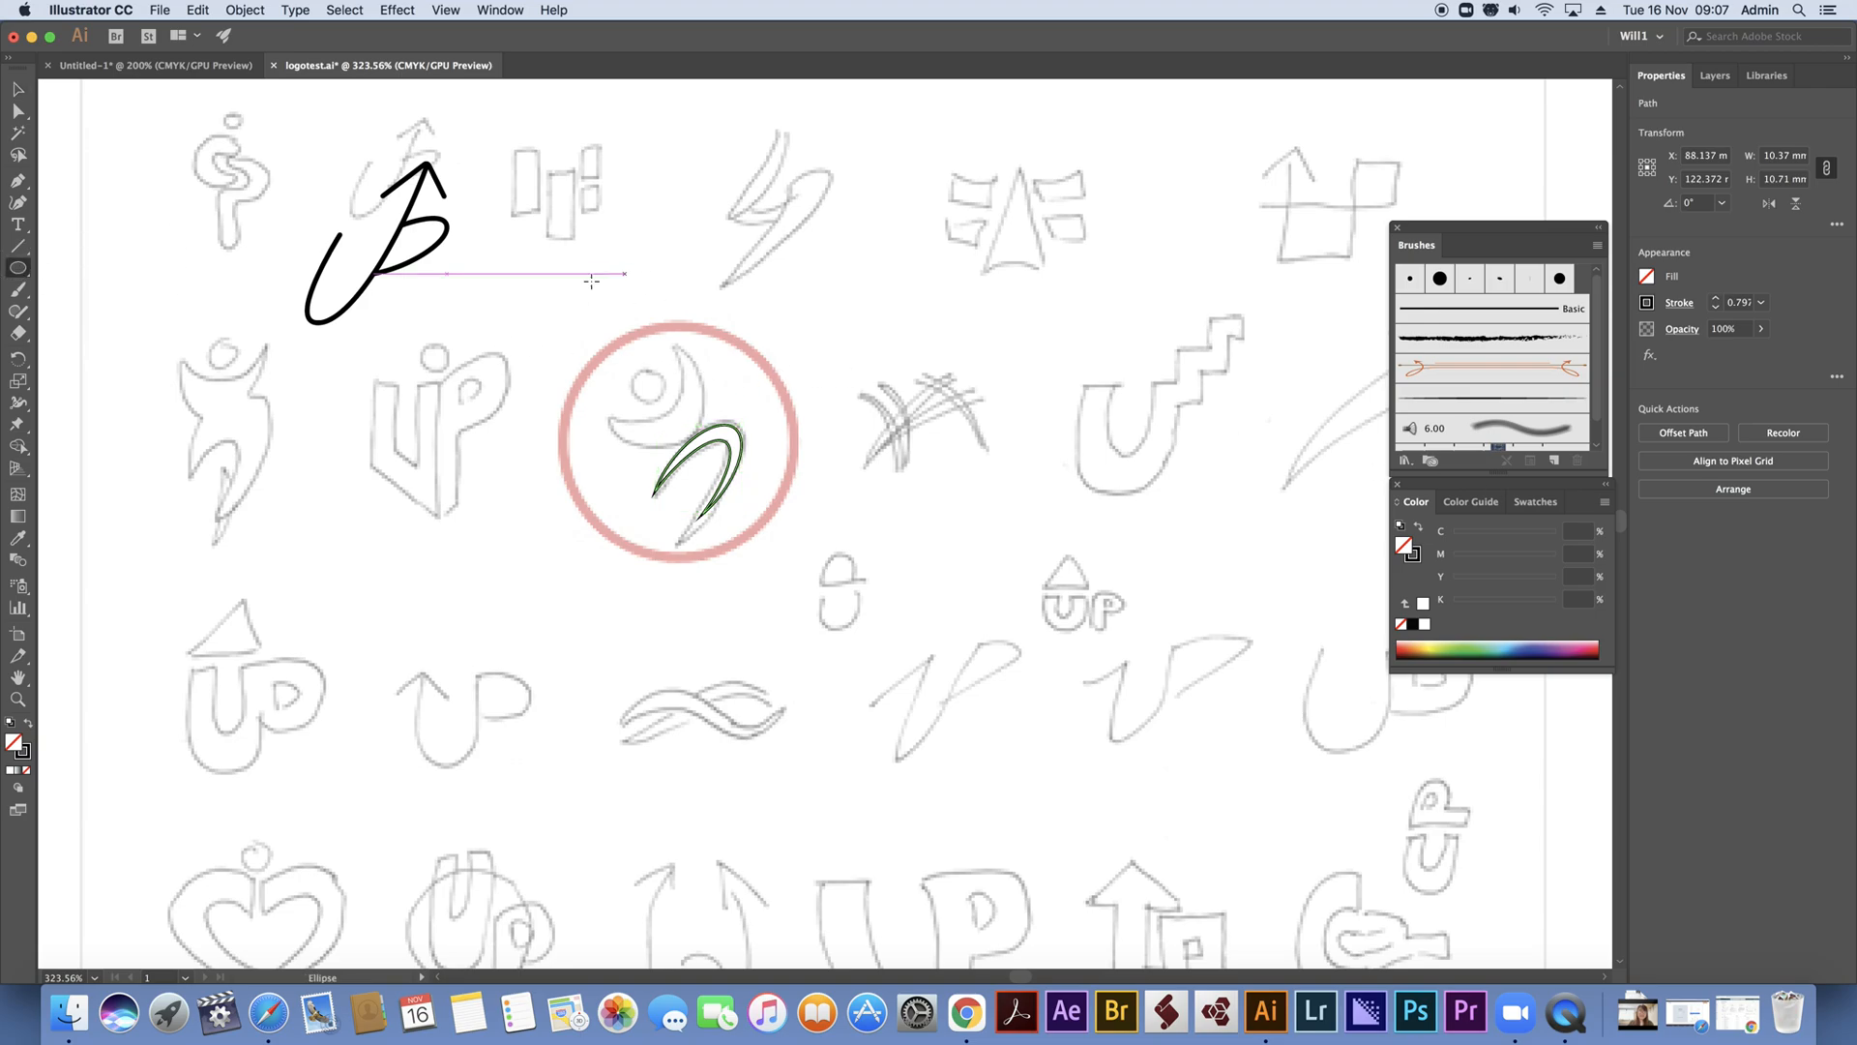
left_click_drag(575, 313, 713, 429)
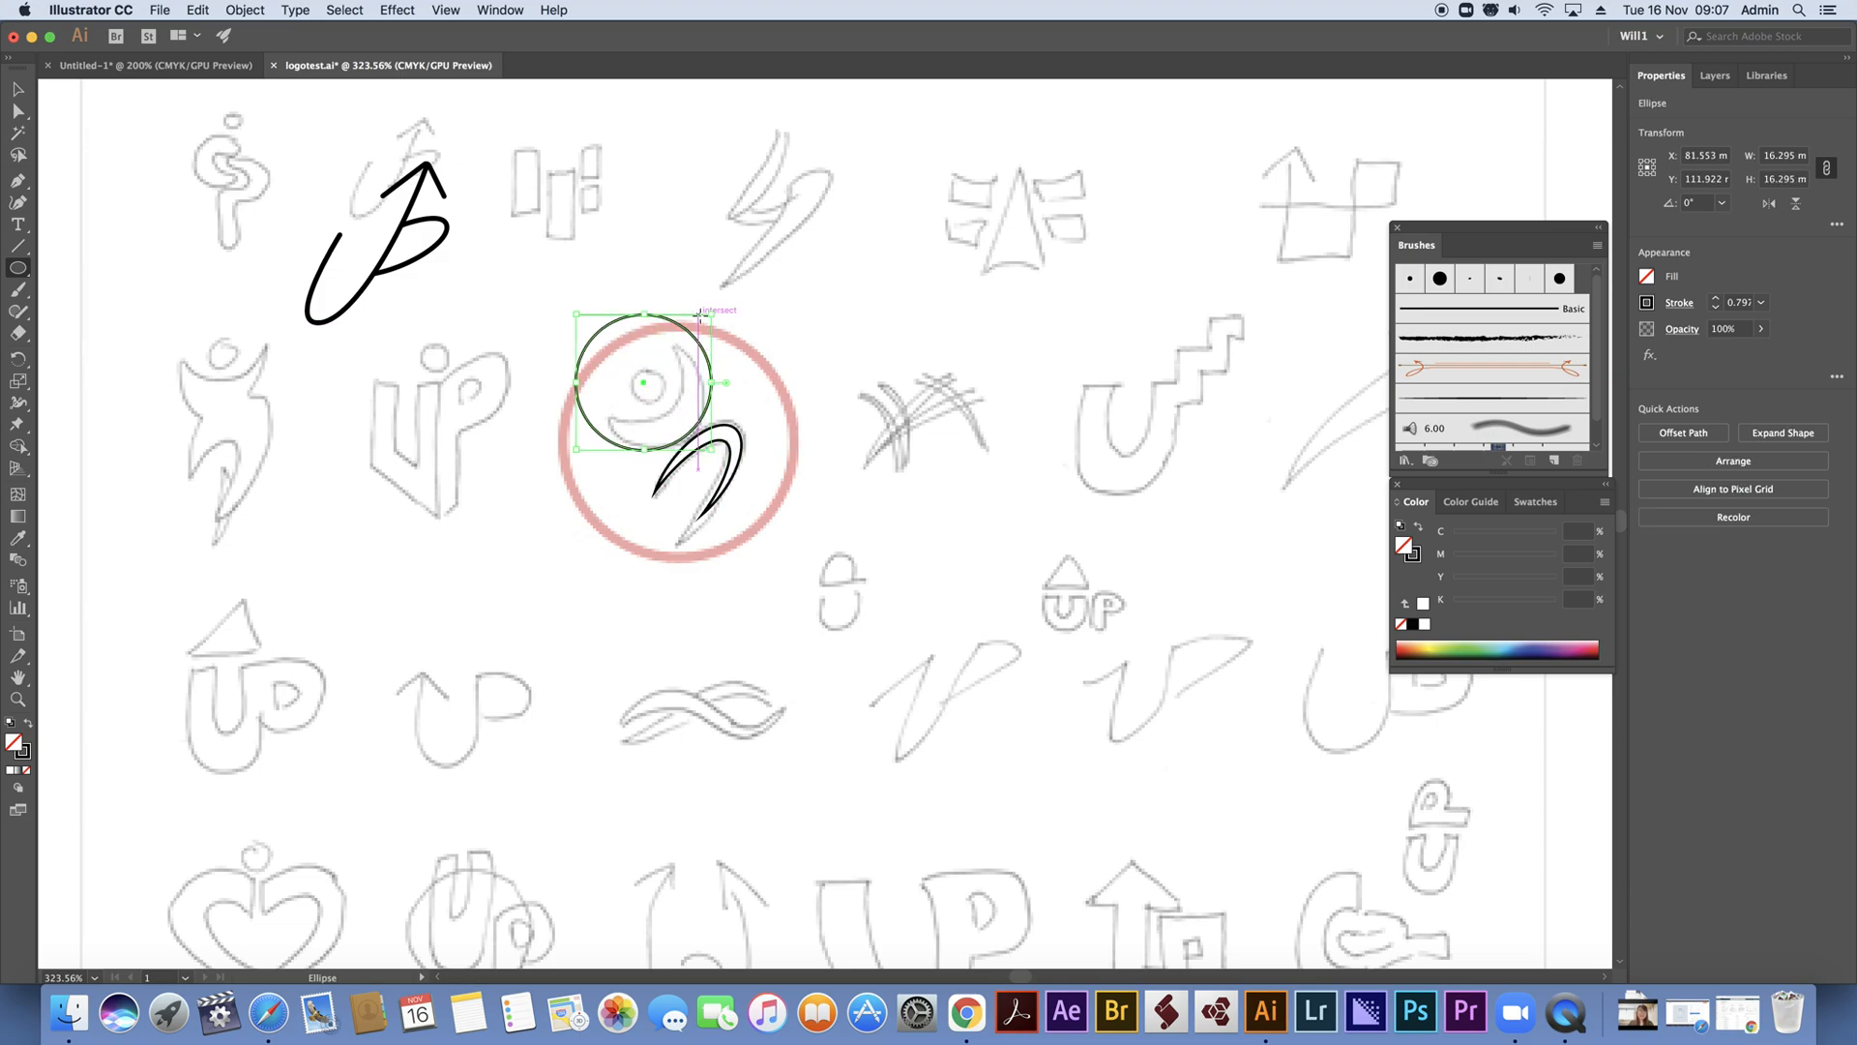
mouse_move(648, 313)
left_mouse_down()
mouse_move(646, 287)
mouse_move(646, 326)
left_mouse_up()
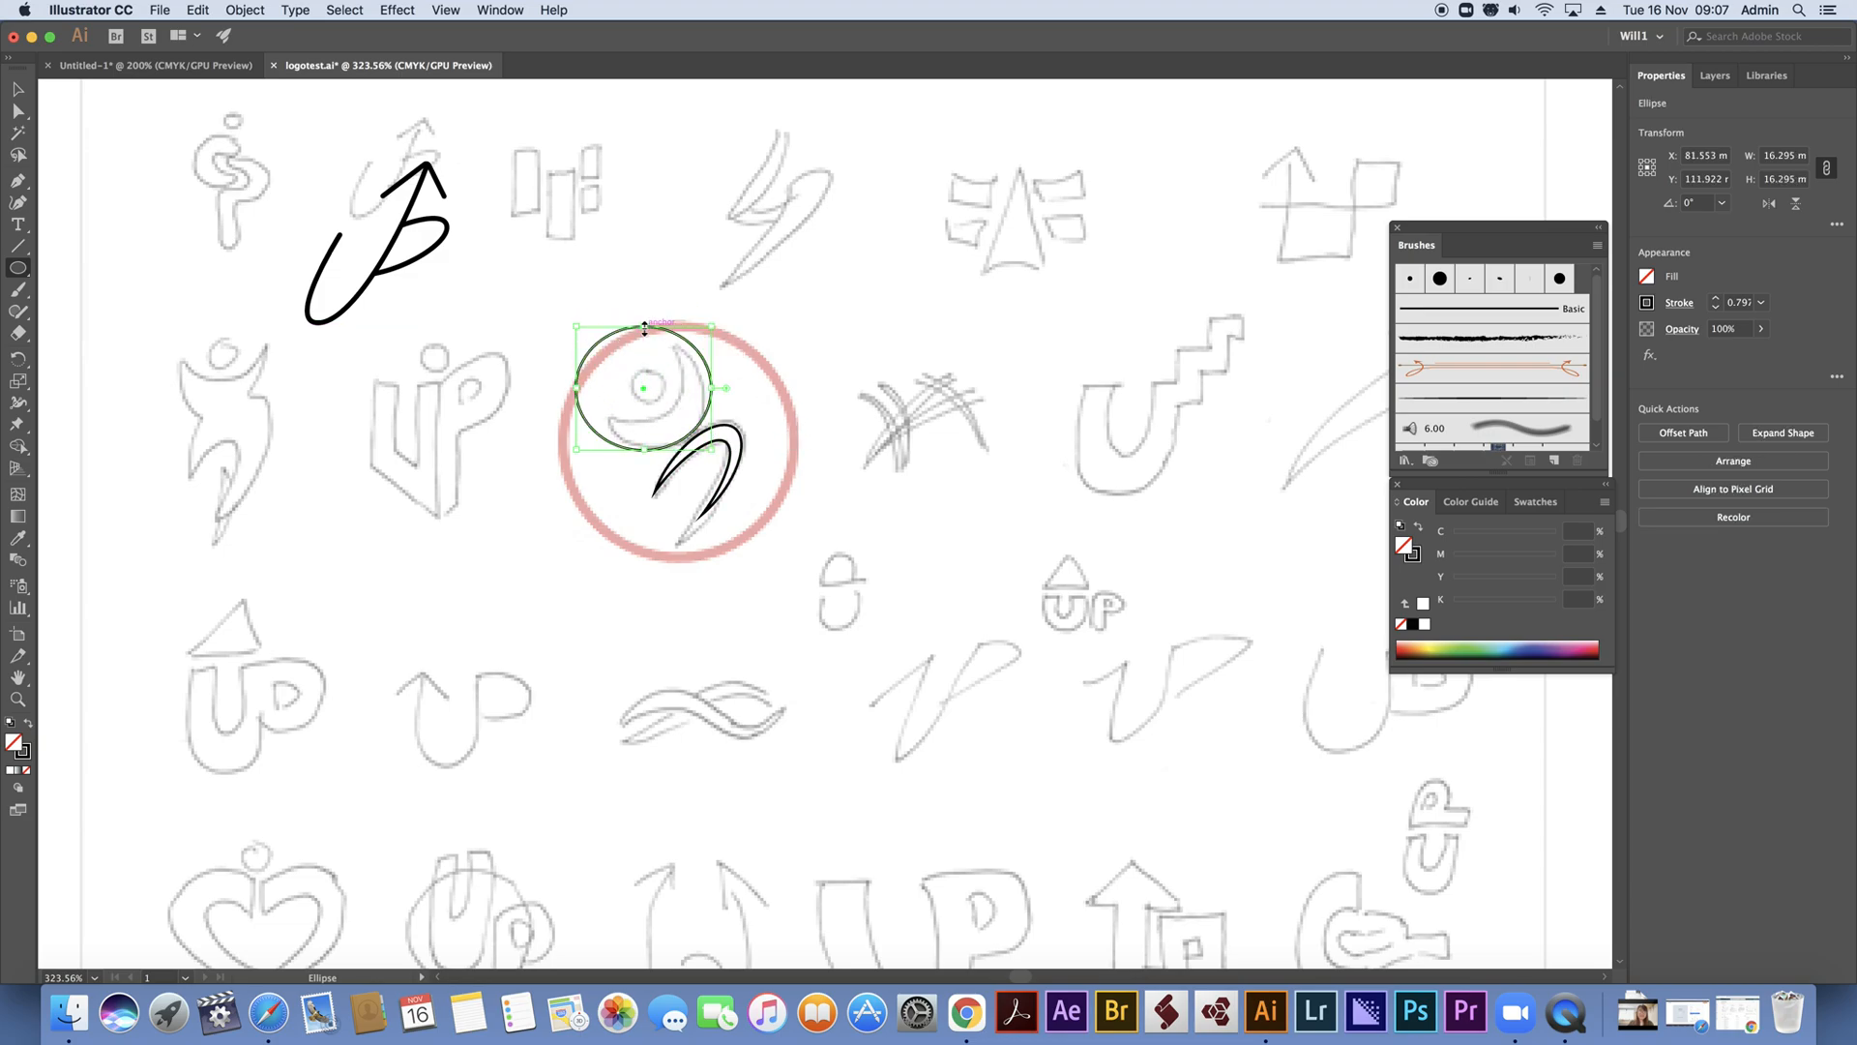
left_click_drag(644, 449, 644, 449)
left_click_drag(656, 322, 576, 319)
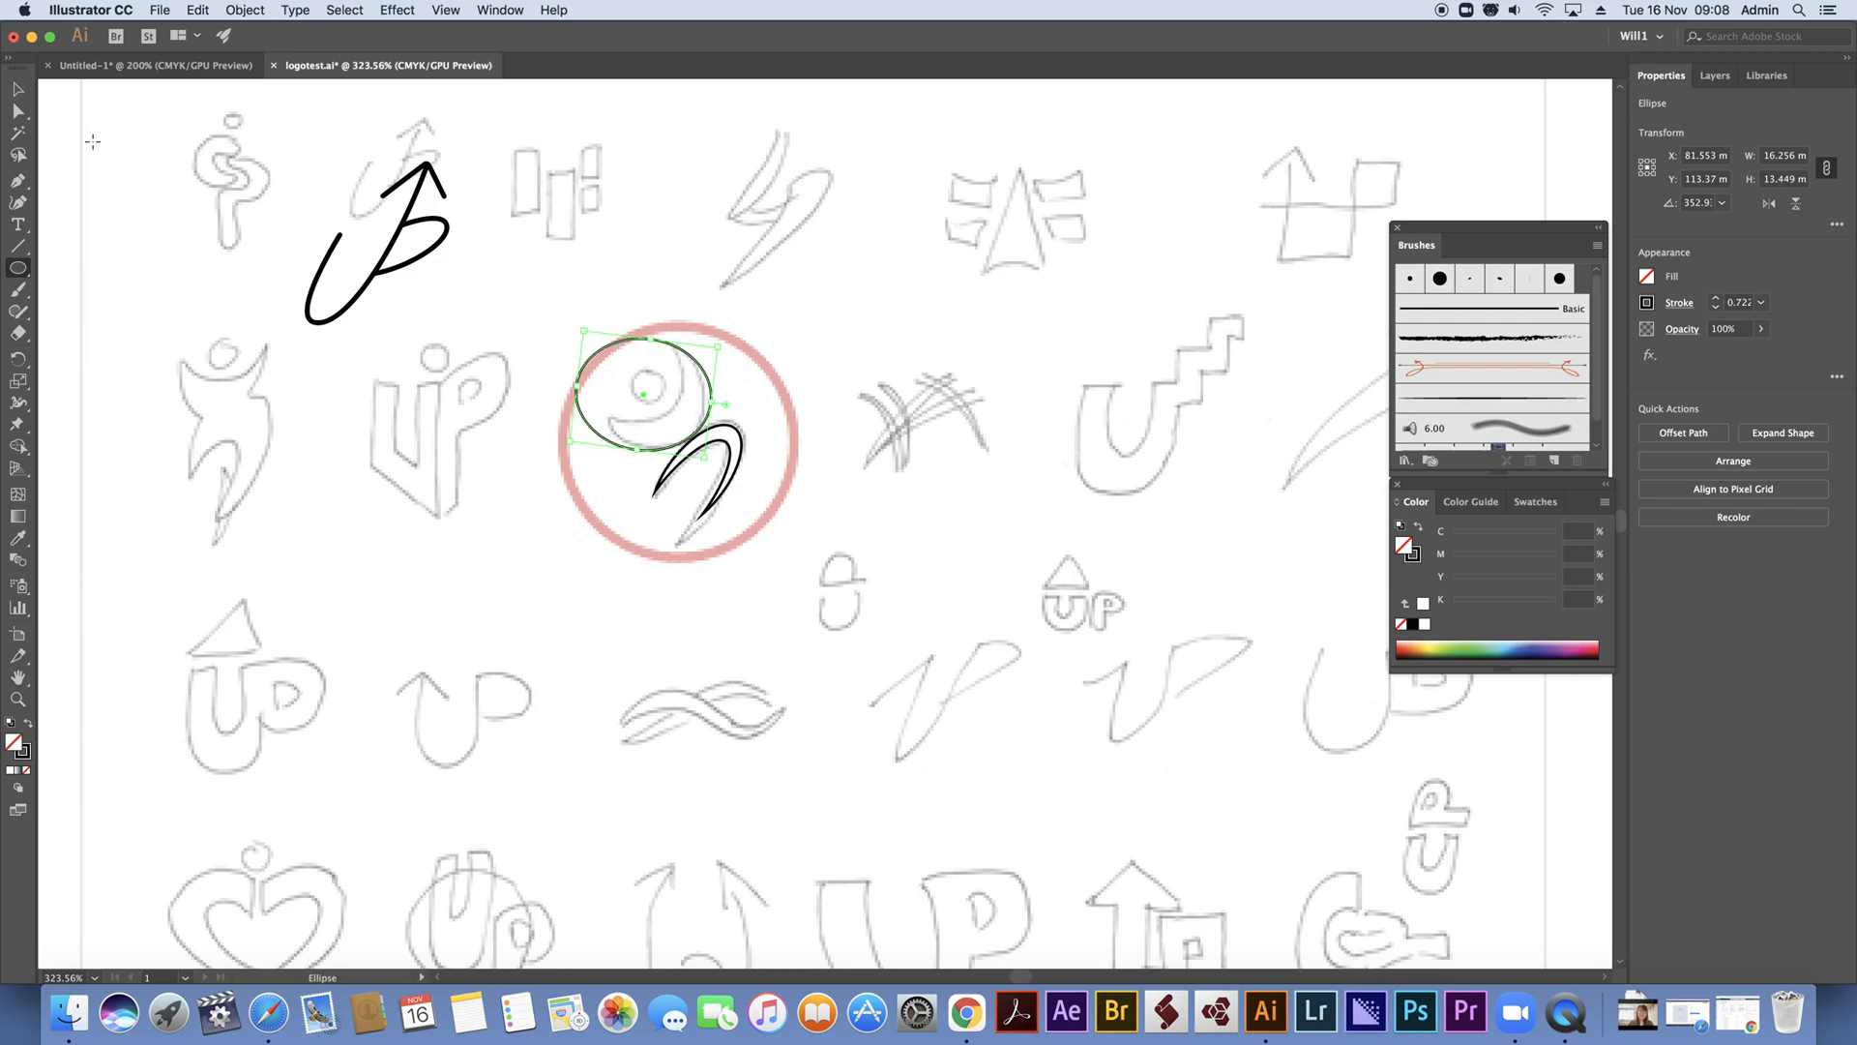
Duplicate the arms ellipse up and to the left, then subtract the copy from the original to form a crescent
left_click(17, 89)
left_click_drag(594, 355, 575, 330)
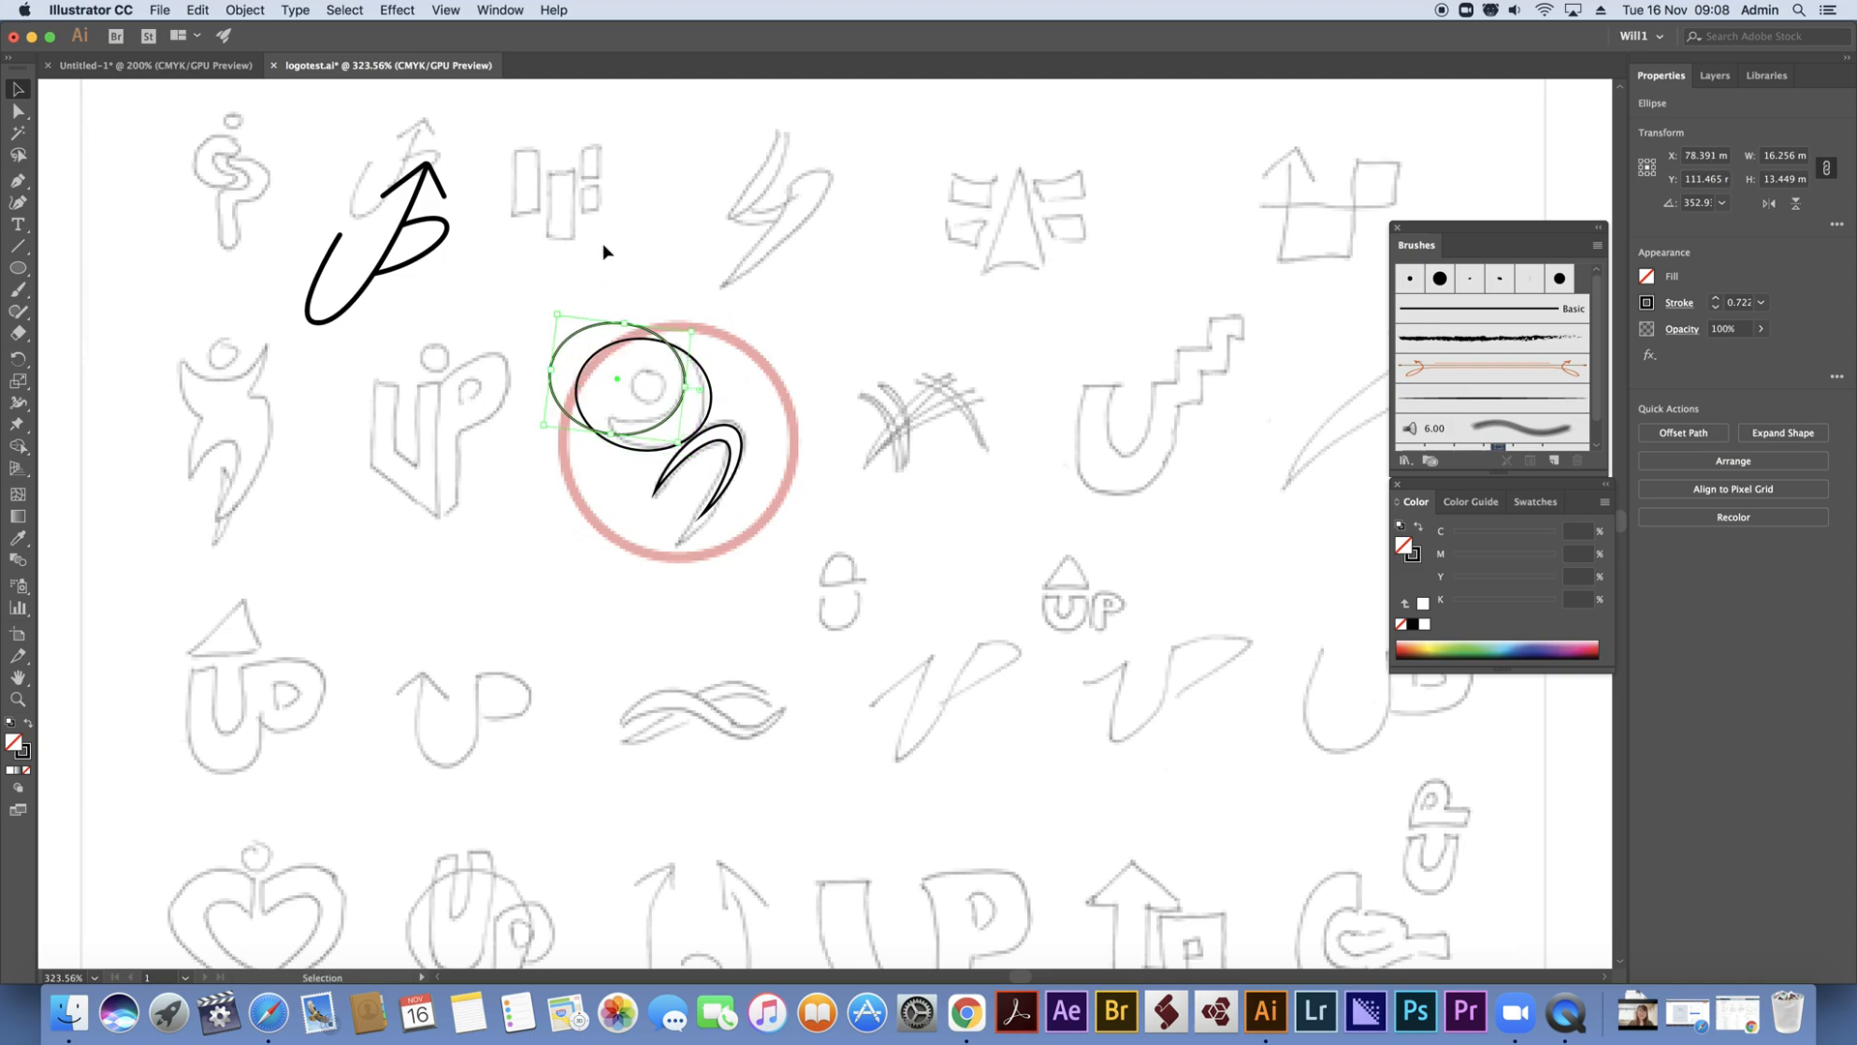
left_click(574, 279)
left_click(710, 385)
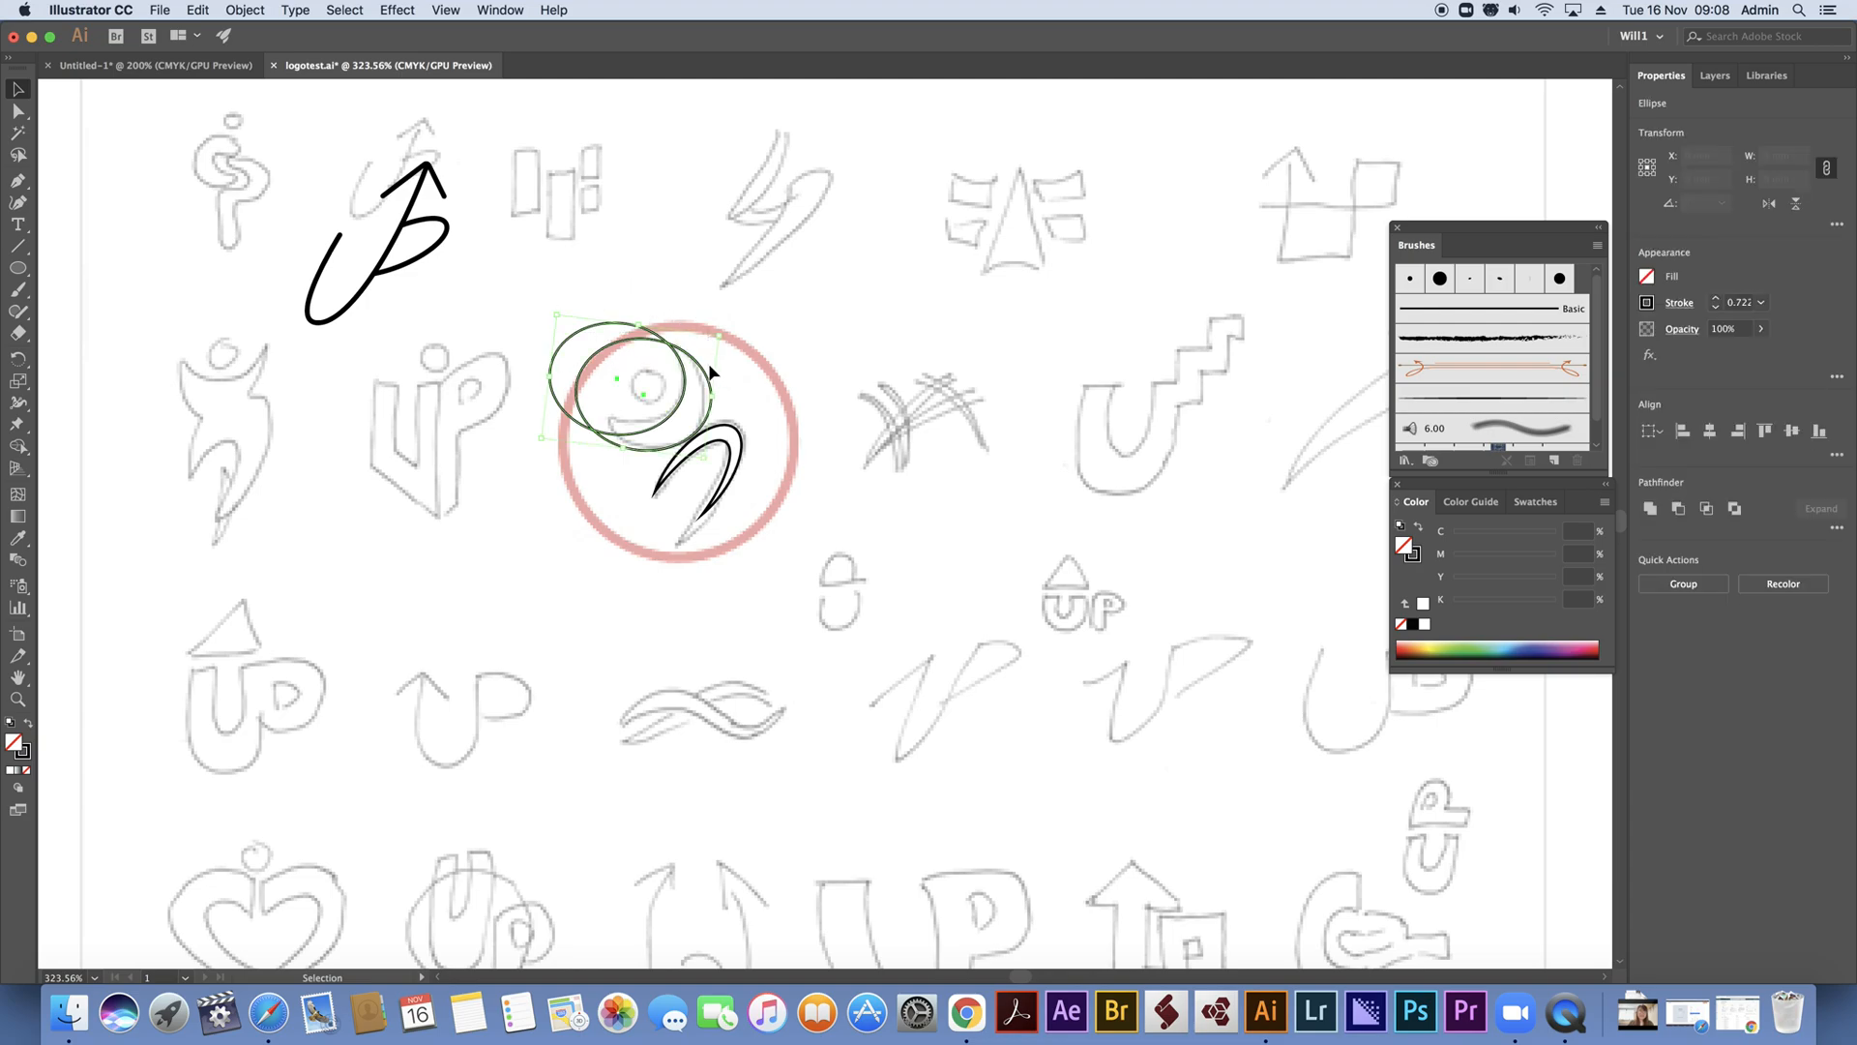
left_click(1678, 510)
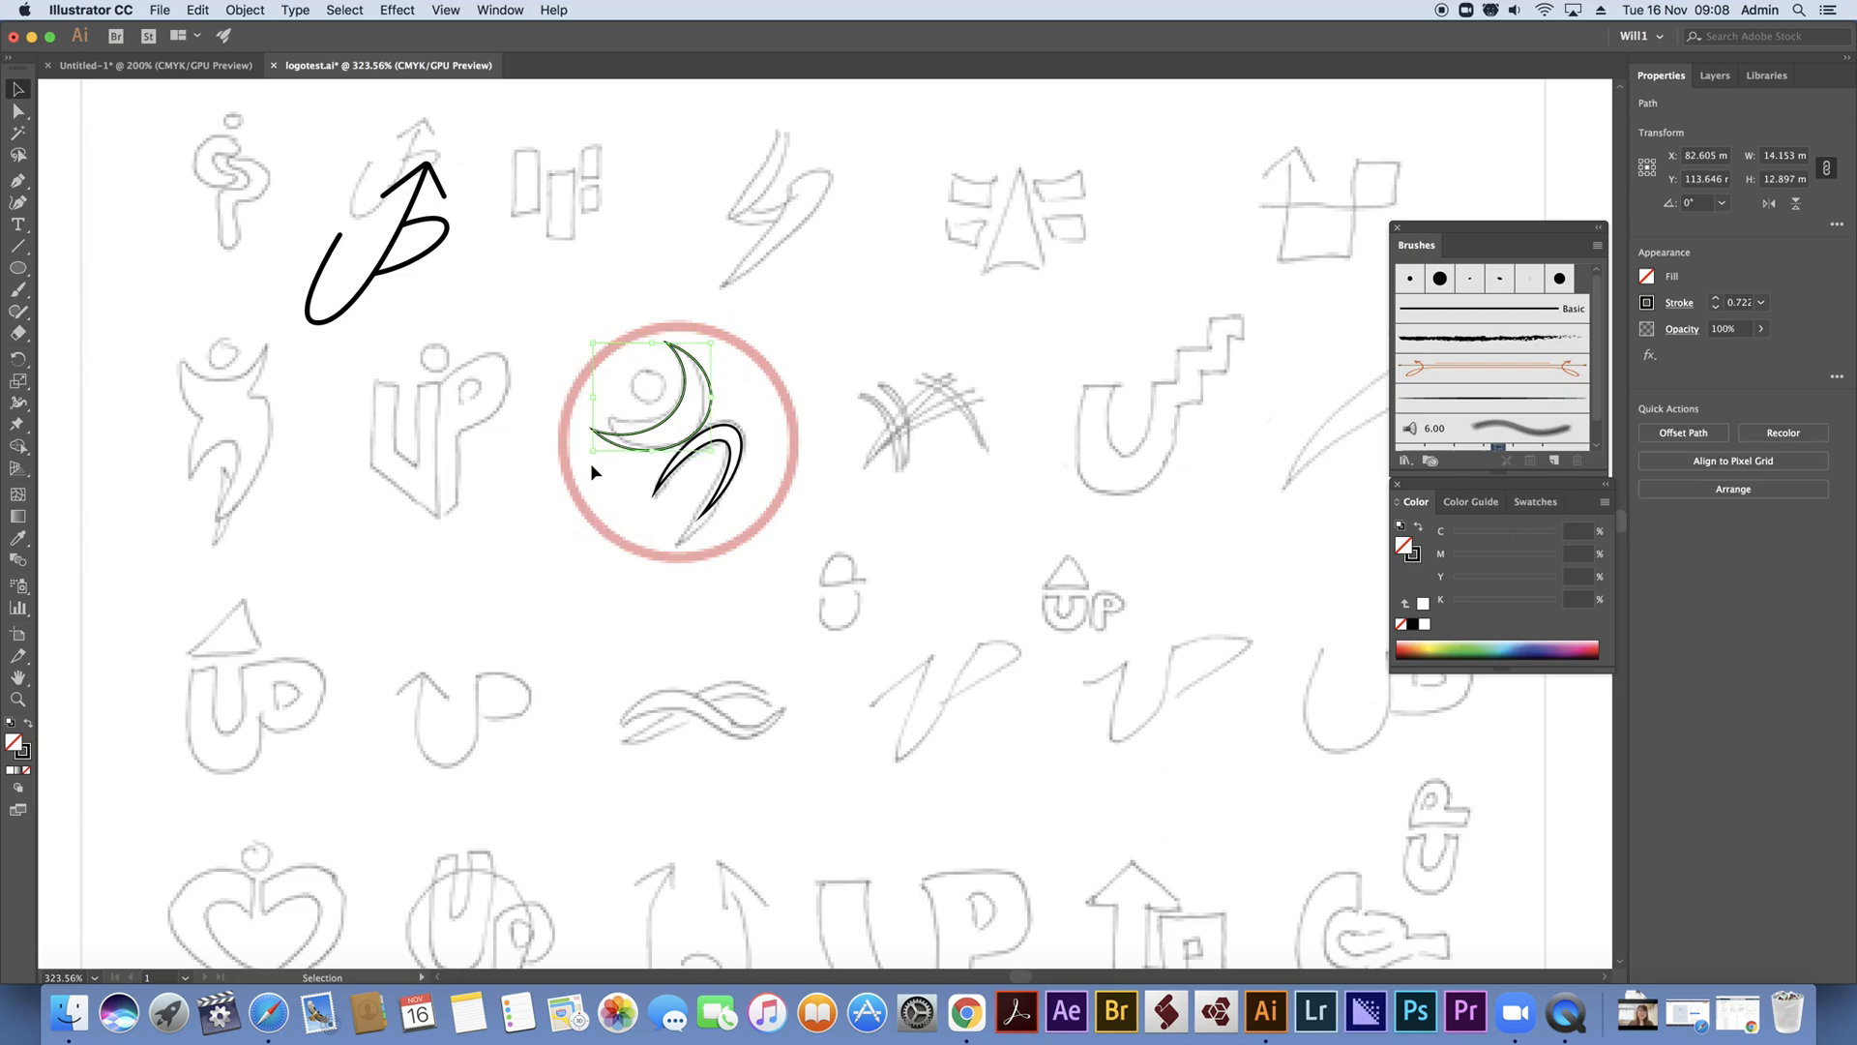
Reduce the crescent's height to about 11.4 mm, rotate it to about 345° and nudge it onto the sketched arms
left_click_drag(649, 452, 650, 438)
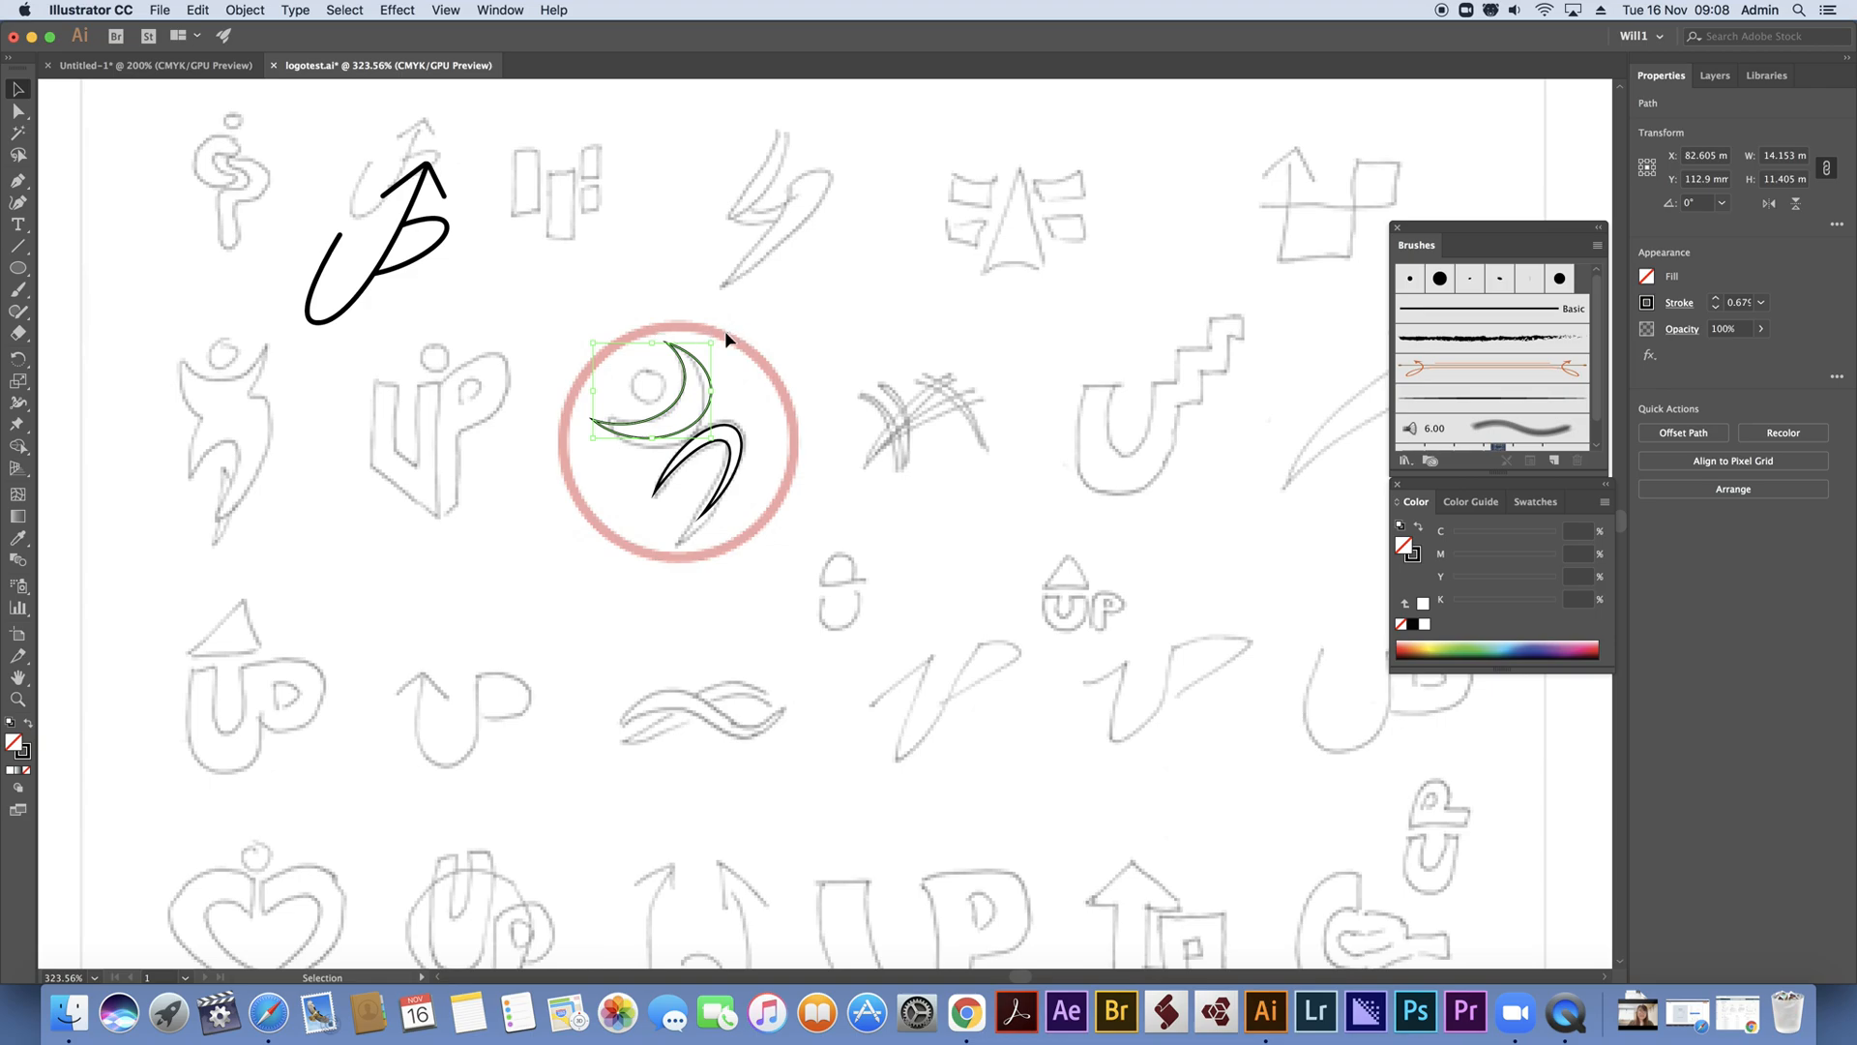
left_click_drag(717, 335, 728, 354)
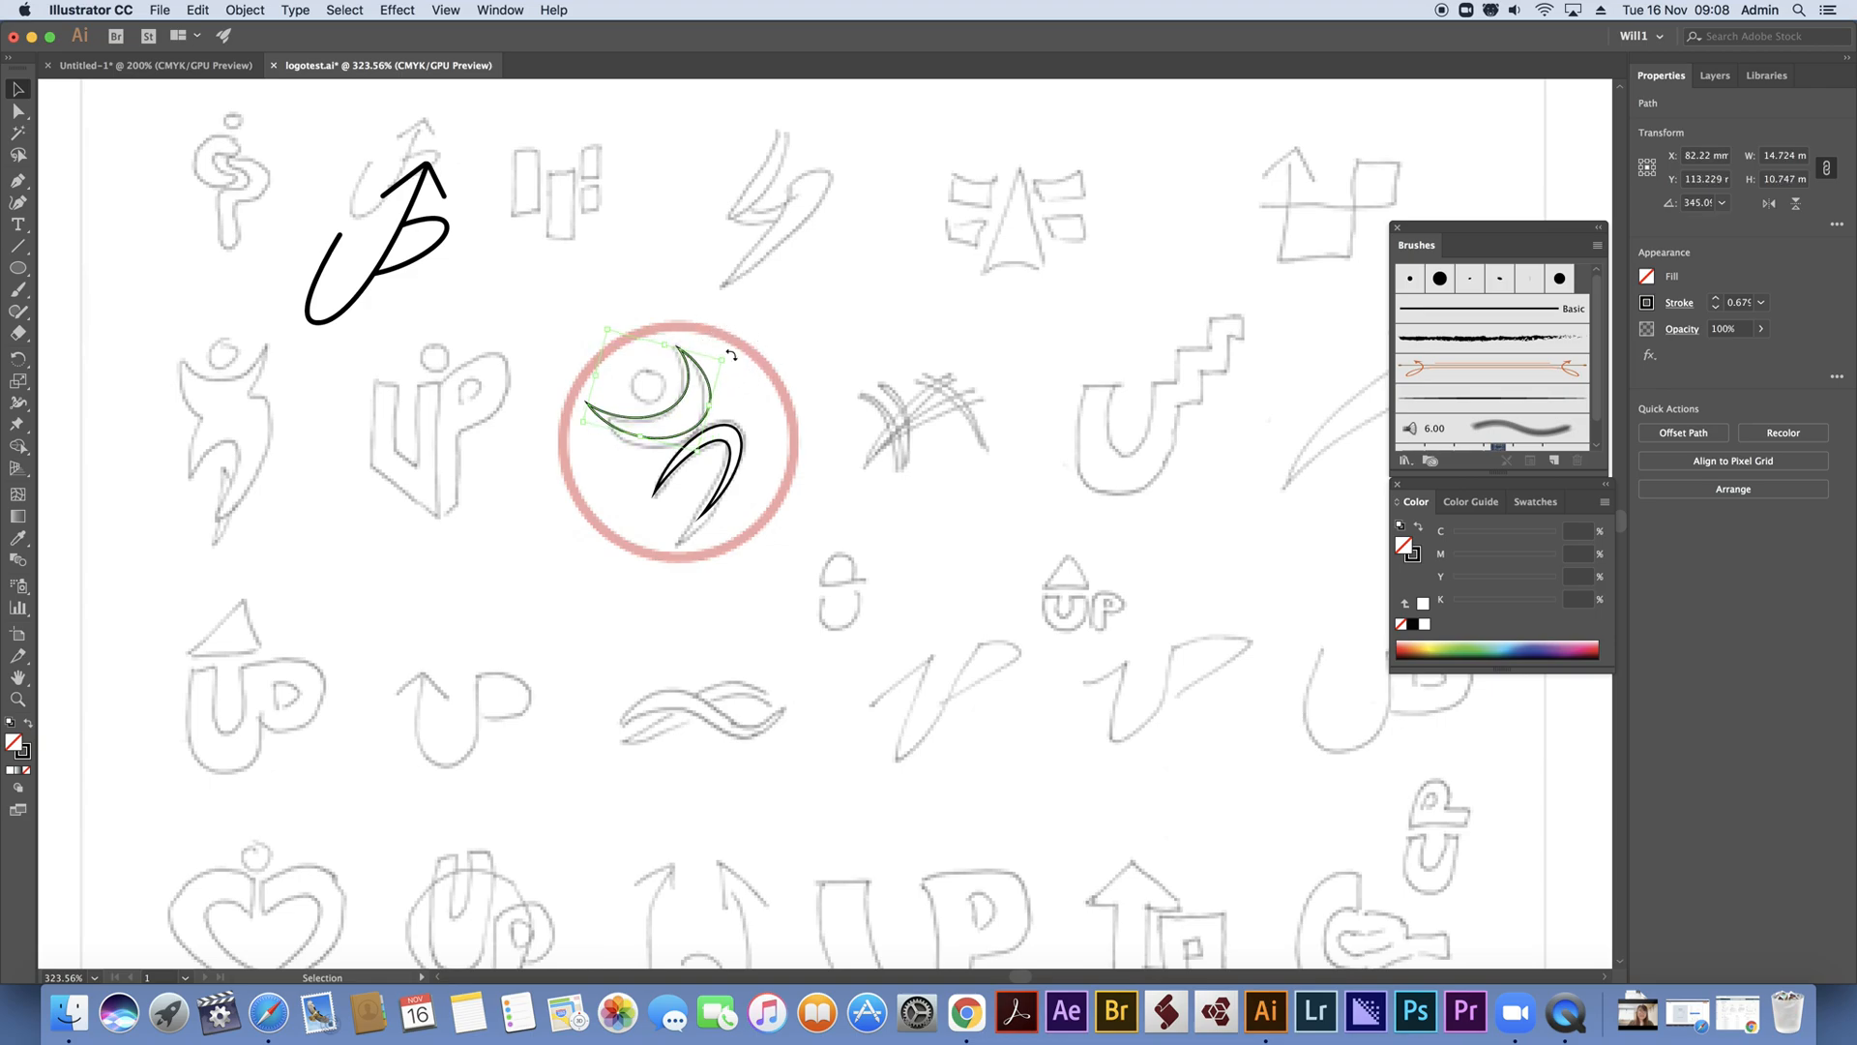
key("Left")
key("Left")
key("Down")
key("Down")
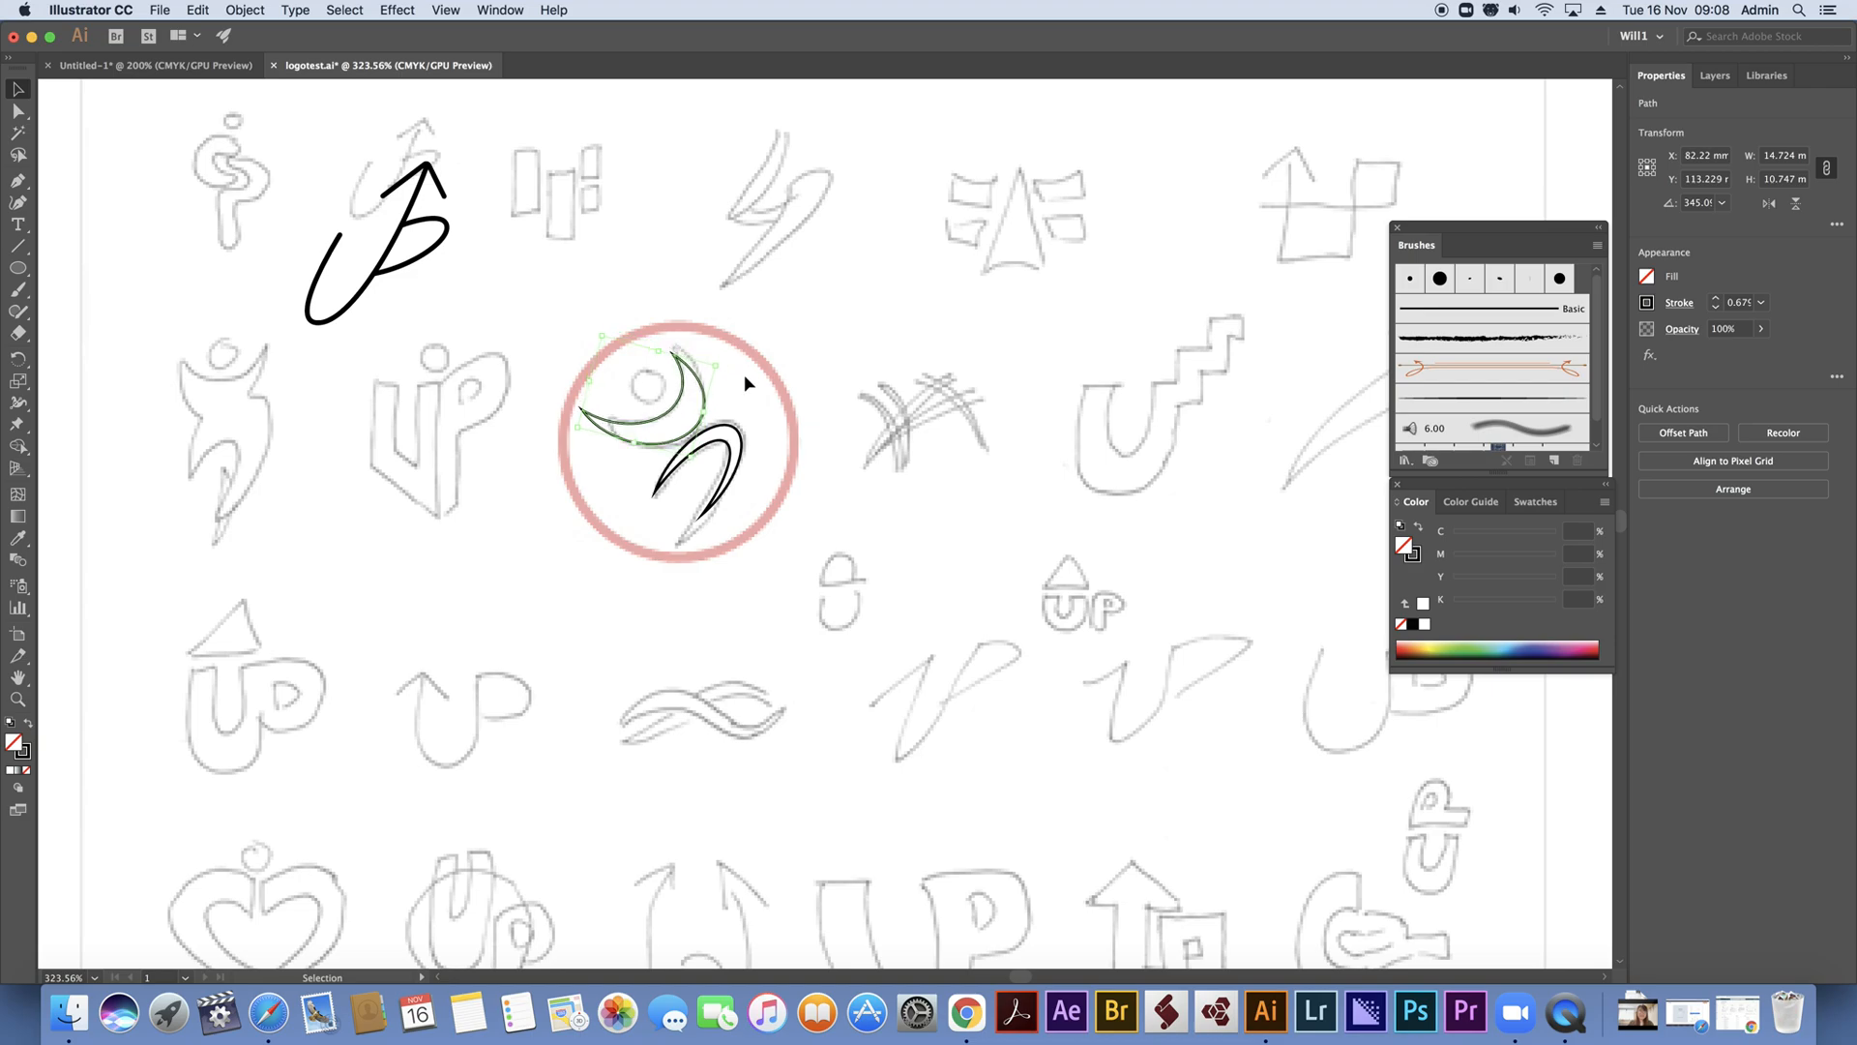
key("Right")
key("Up")
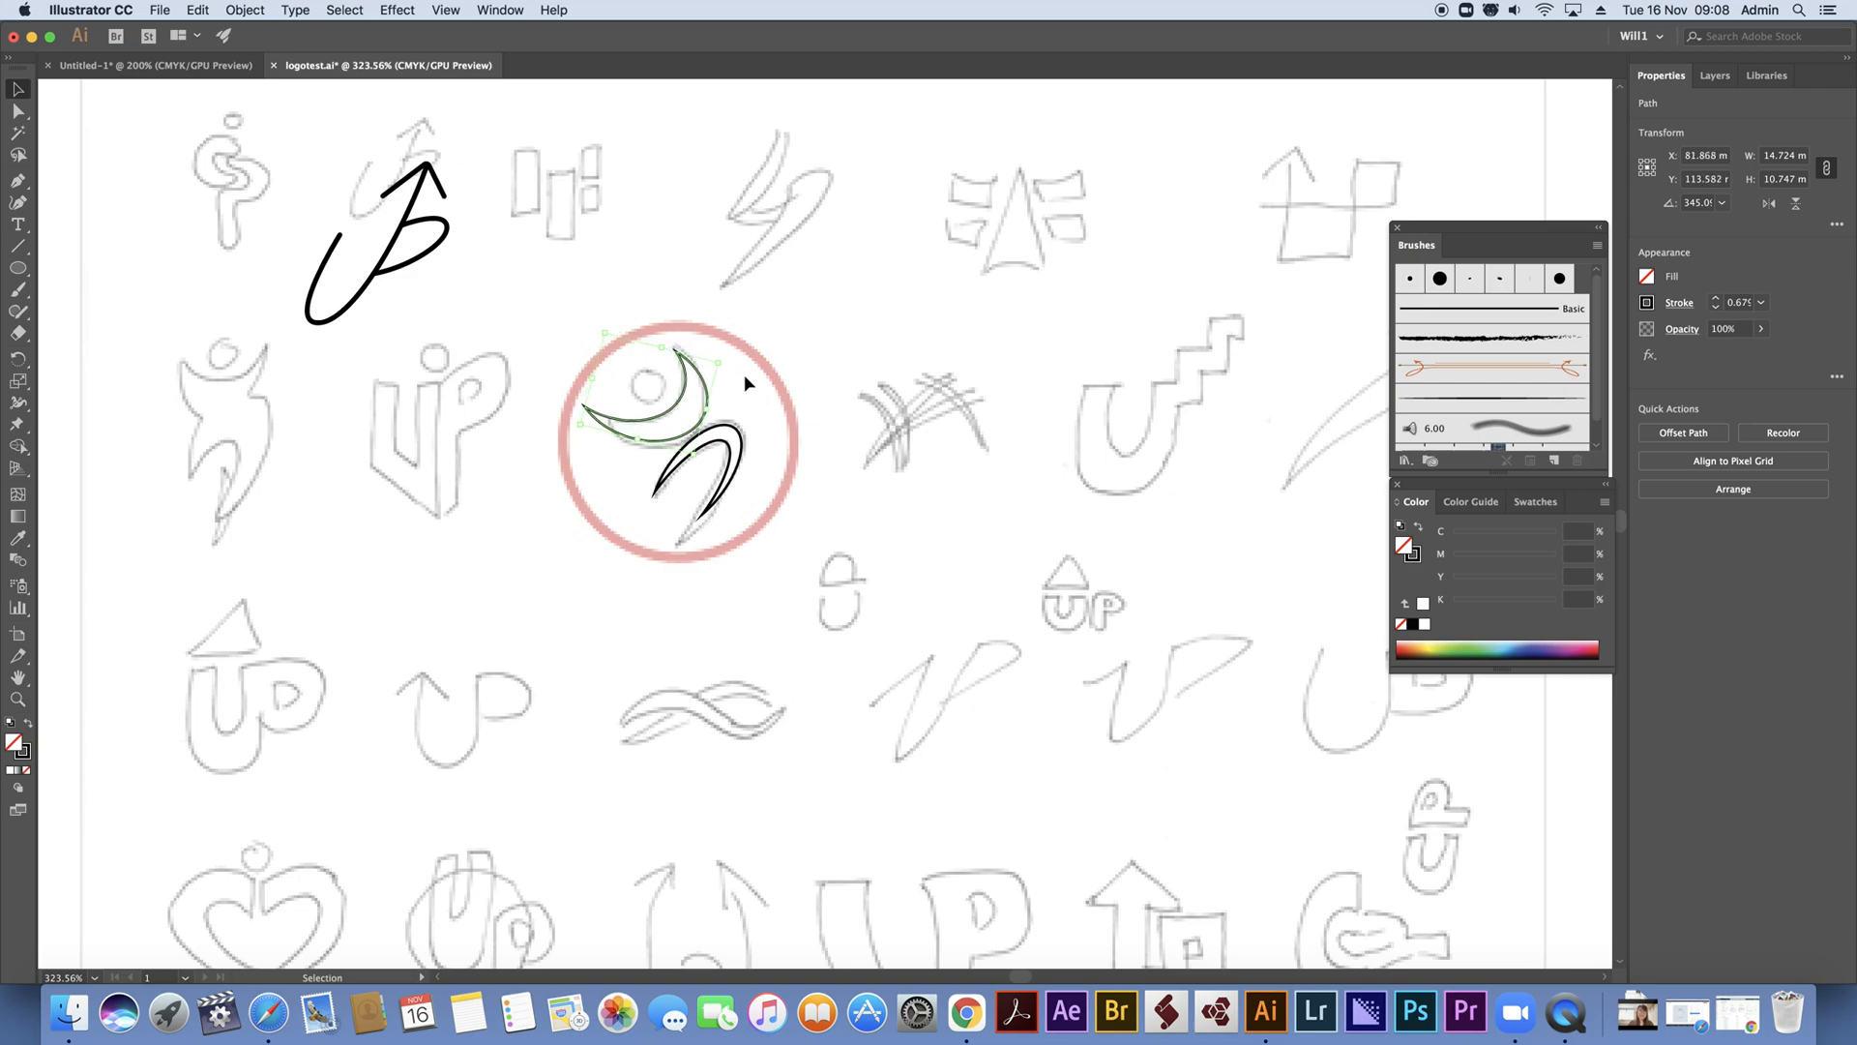
Draw a small circle over the sketched head and move the whole figure to the right of its sketch
left_click(17, 267)
left_click_drag(627, 369, 668, 407)
key("v")
left_click_drag(539, 323, 808, 554)
left_click_drag(733, 434, 889, 412)
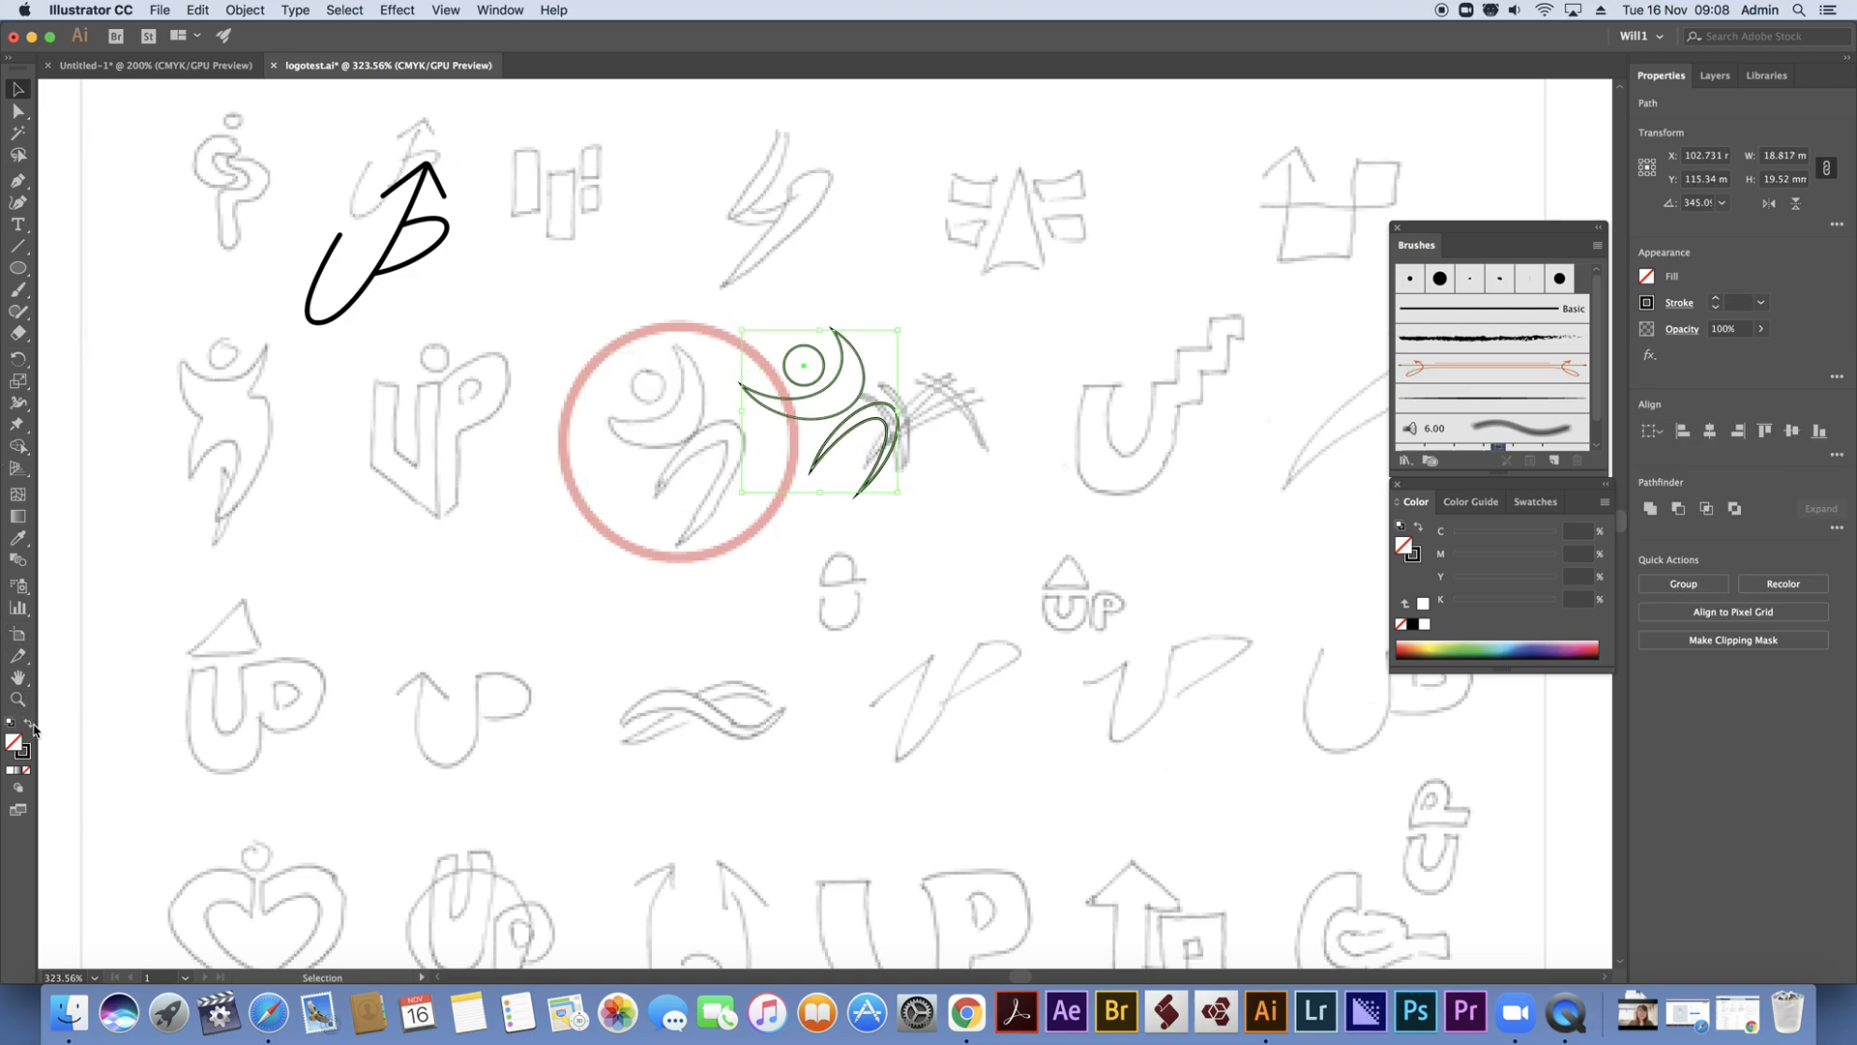
Swap the figure's fill and stroke so all its shapes have a solid black fill and no outline
left_click(32, 726)
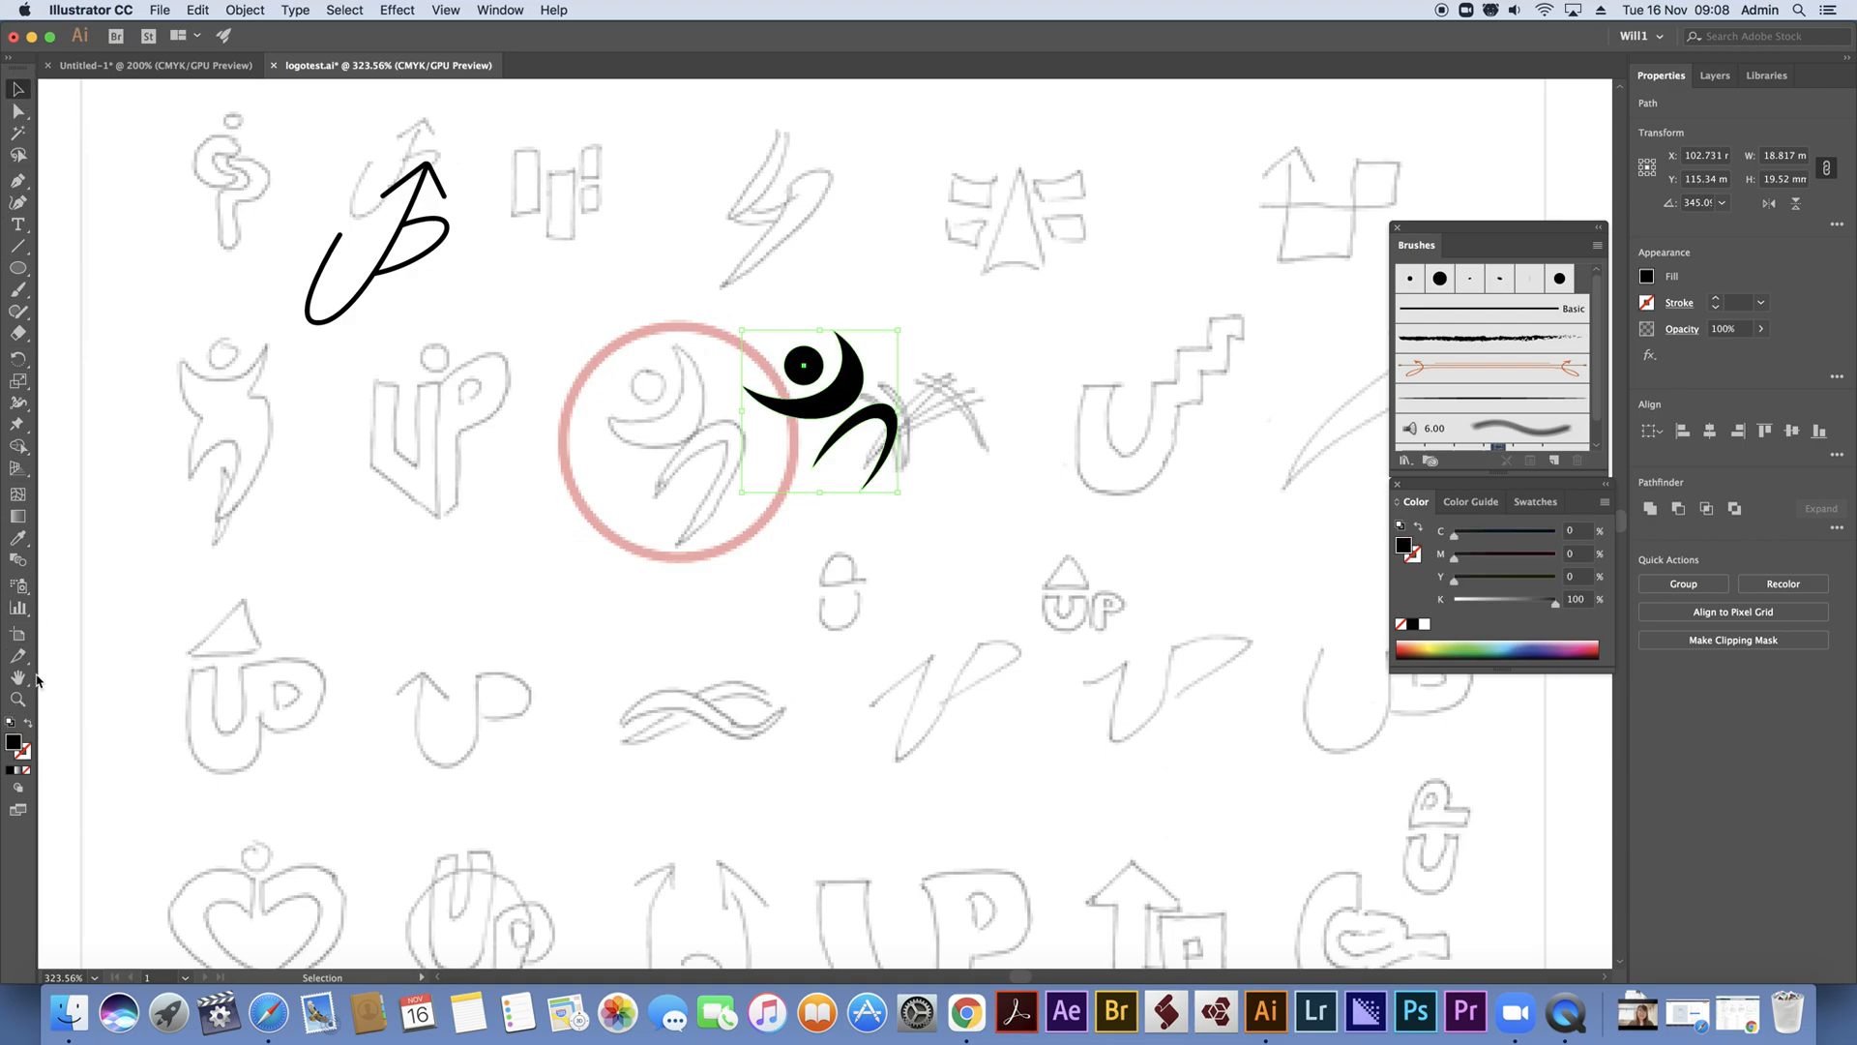
left_click(18, 698)
left_click(743, 444)
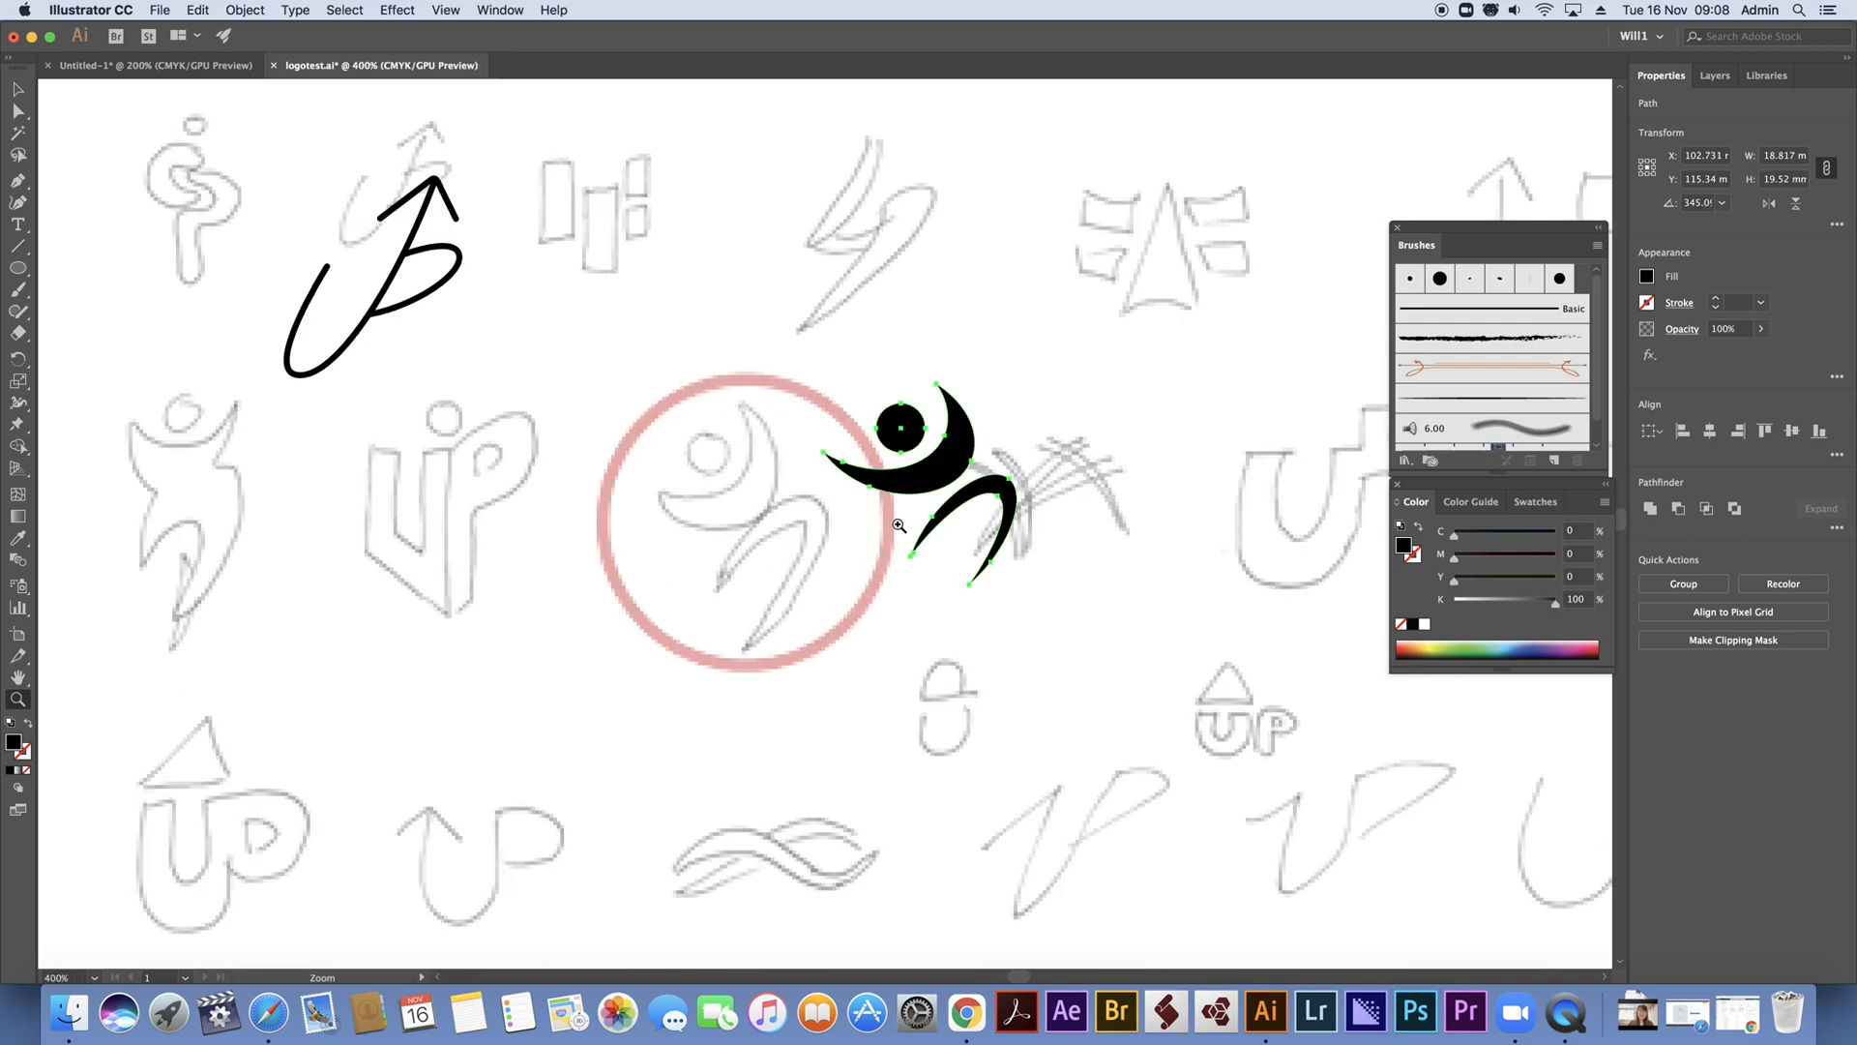
Enlarge the figure's legs shape to about 12 × 12.4 mm and move it down and left, just beneath the arms crescent
left_click(902, 523)
left_click(764, 526)
left_click(800, 523)
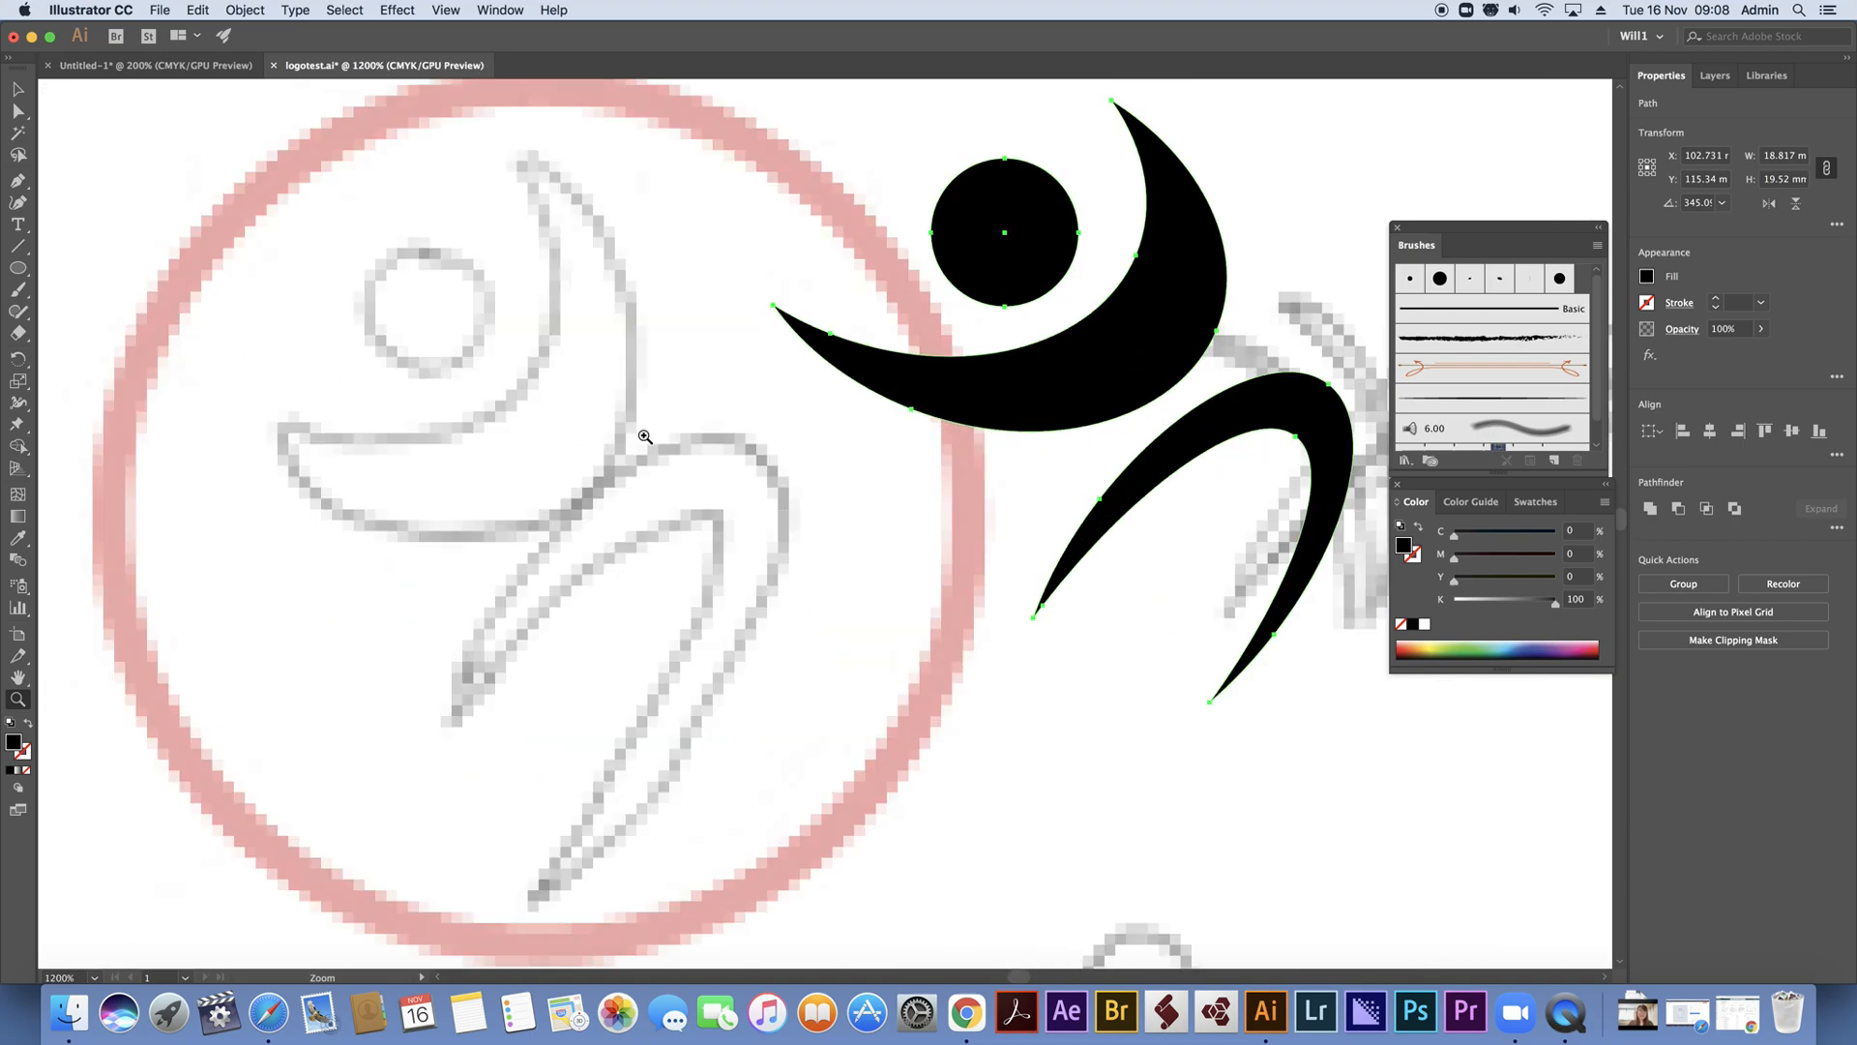
left_click_drag(829, 426, 754, 532)
left_click(17, 89)
left_click(319, 165)
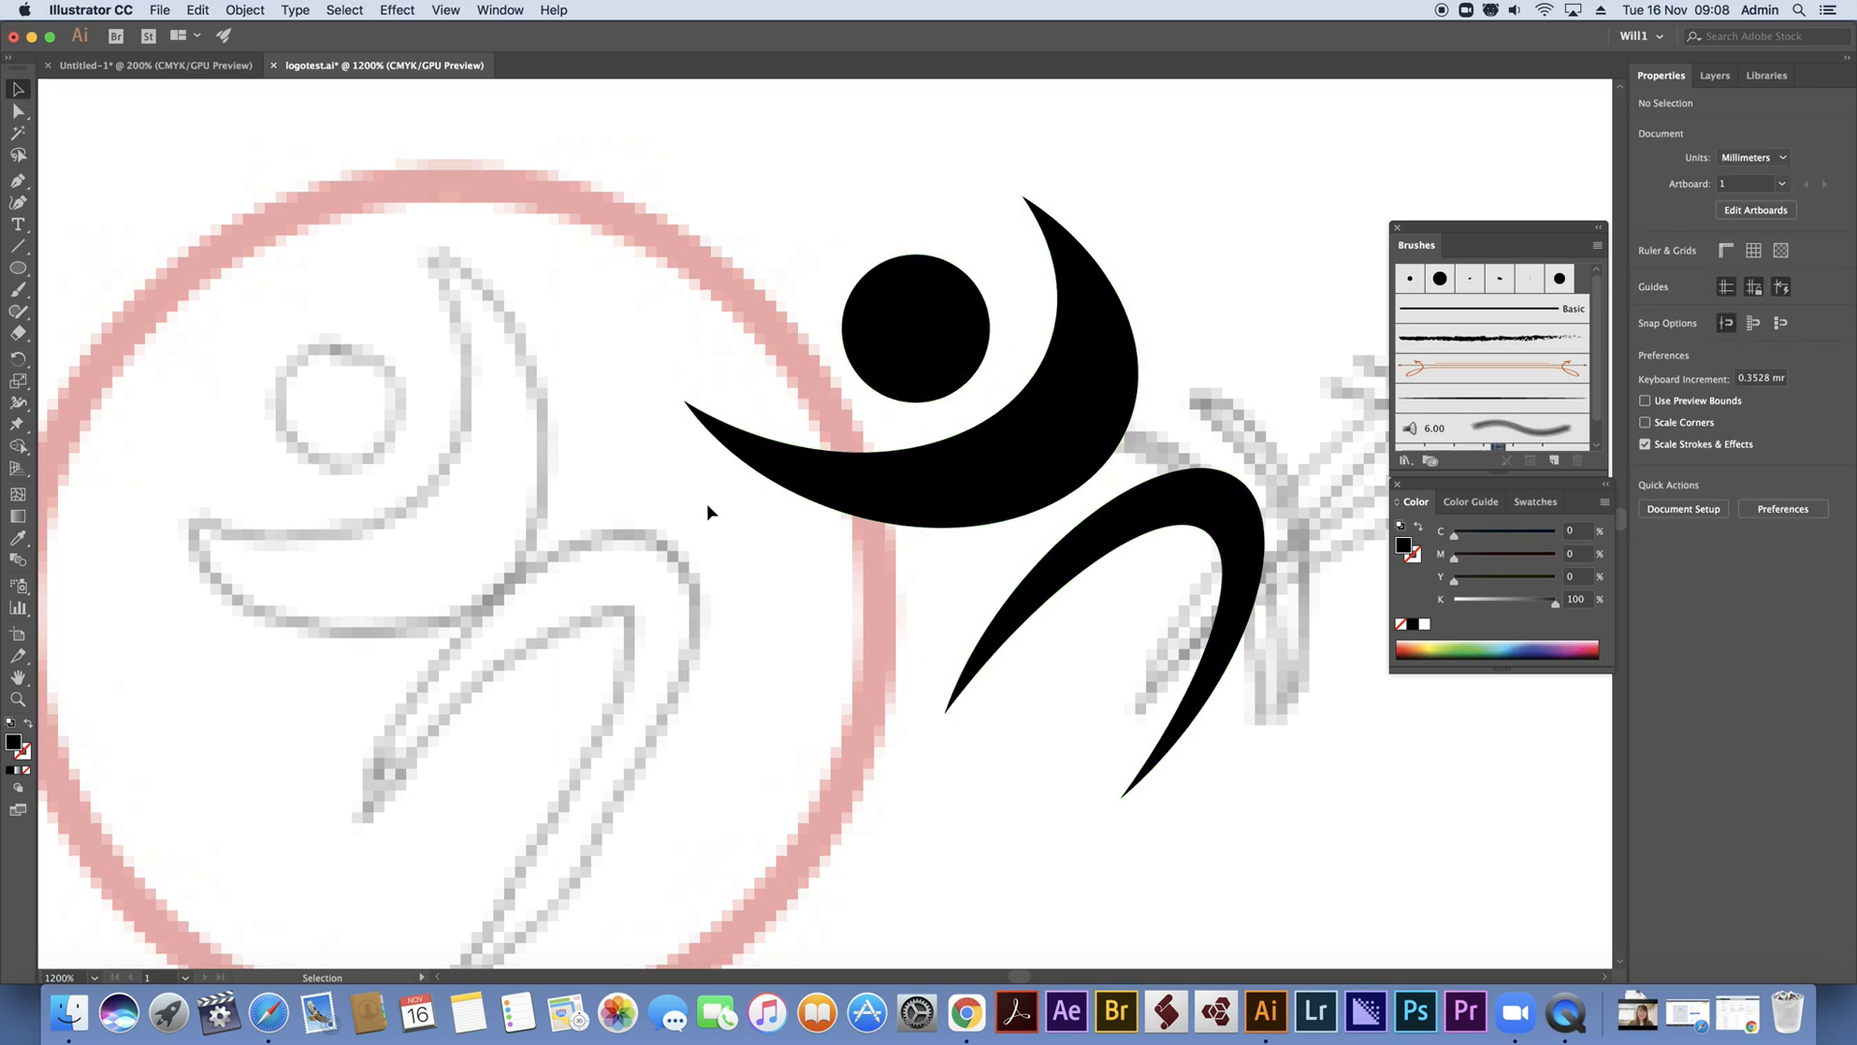
left_click(1191, 503)
left_click_drag(947, 799, 896, 853)
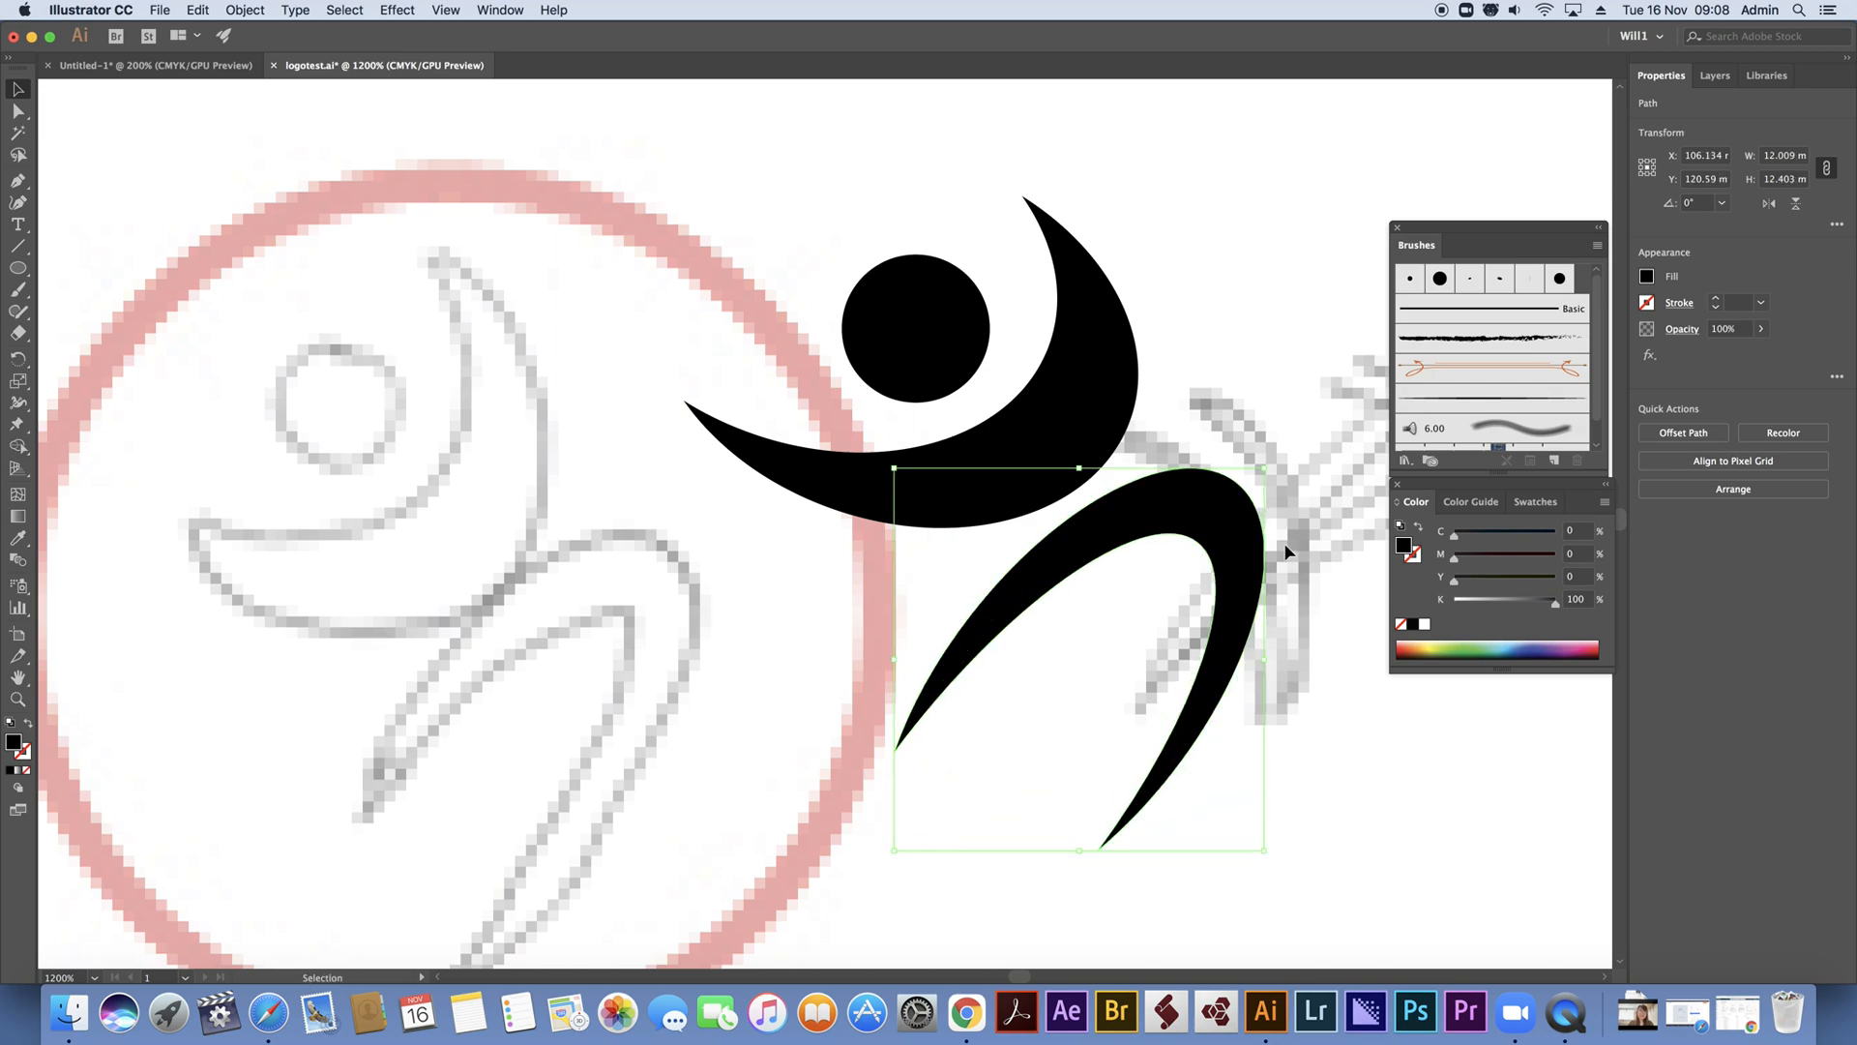
left_click_drag(1211, 499, 1136, 538)
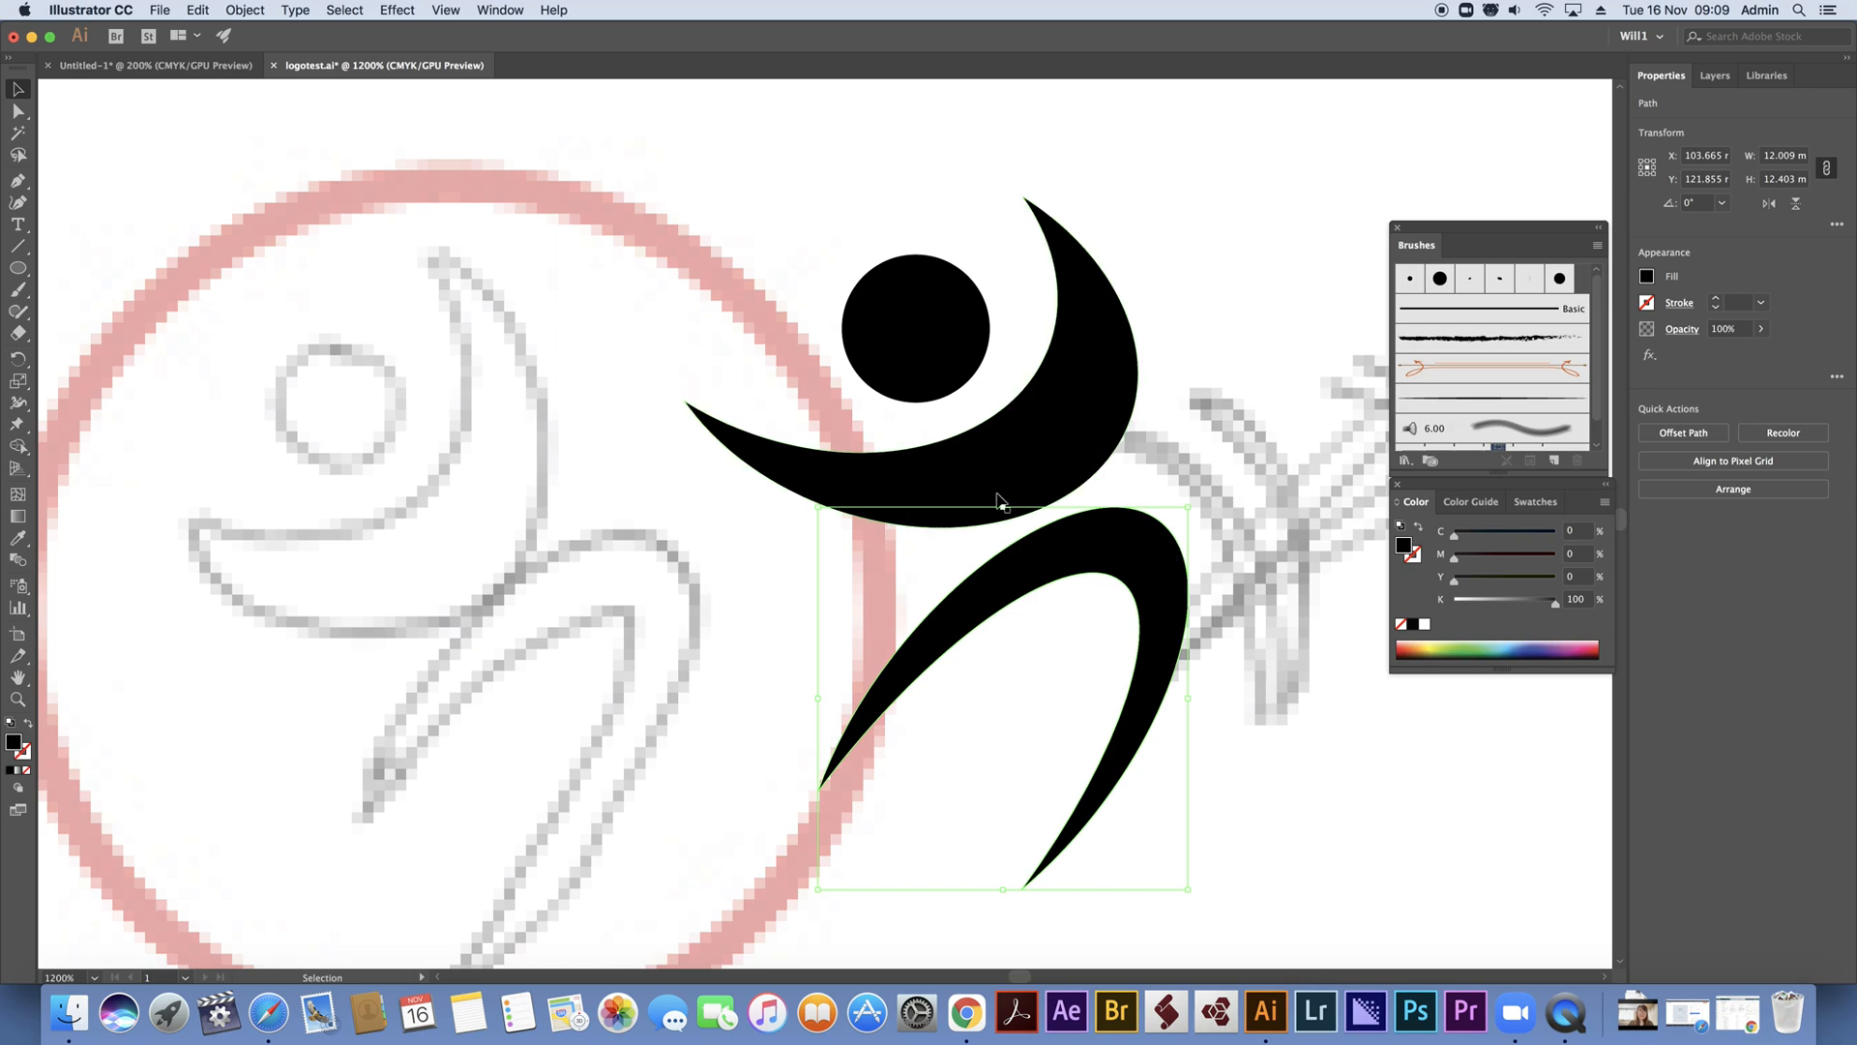
Scale the arms crescent down slightly from its lower-left corner and deselect it, showing the whole artboard
left_click(1046, 469)
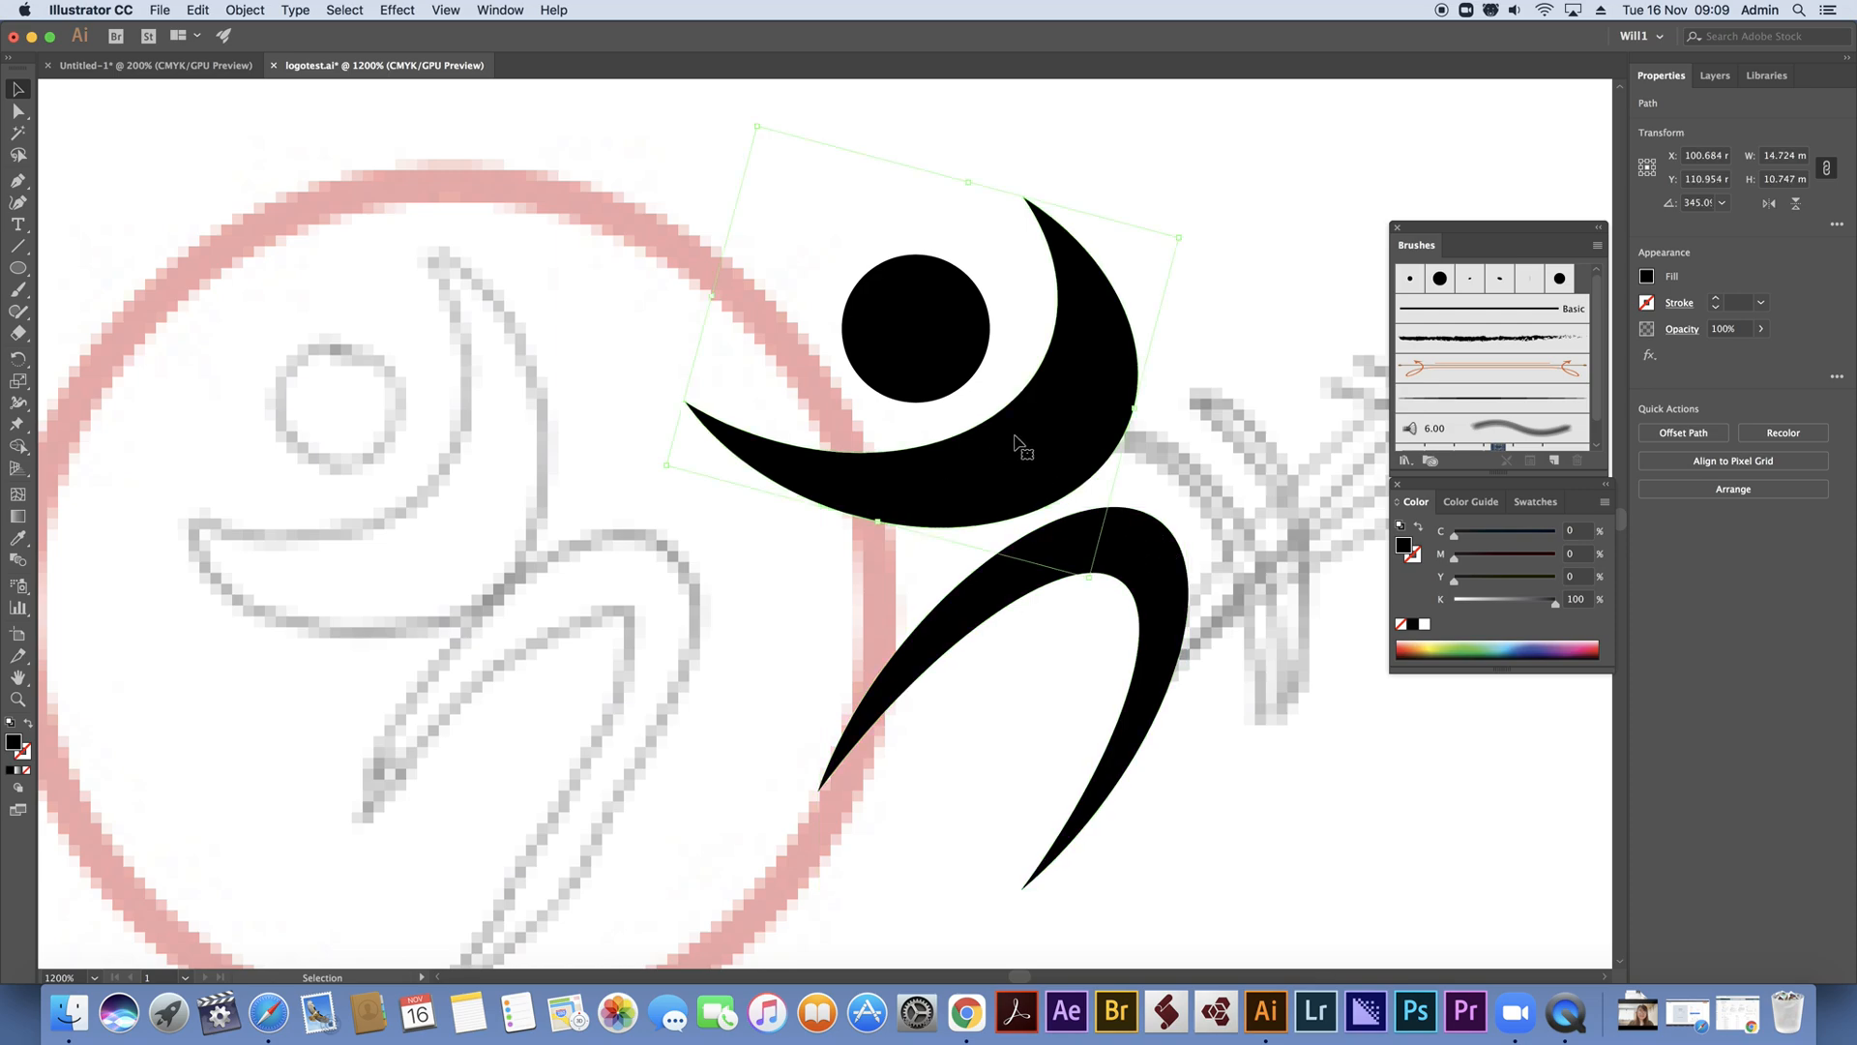
left_click_drag(665, 467, 684, 461)
left_click(1225, 346)
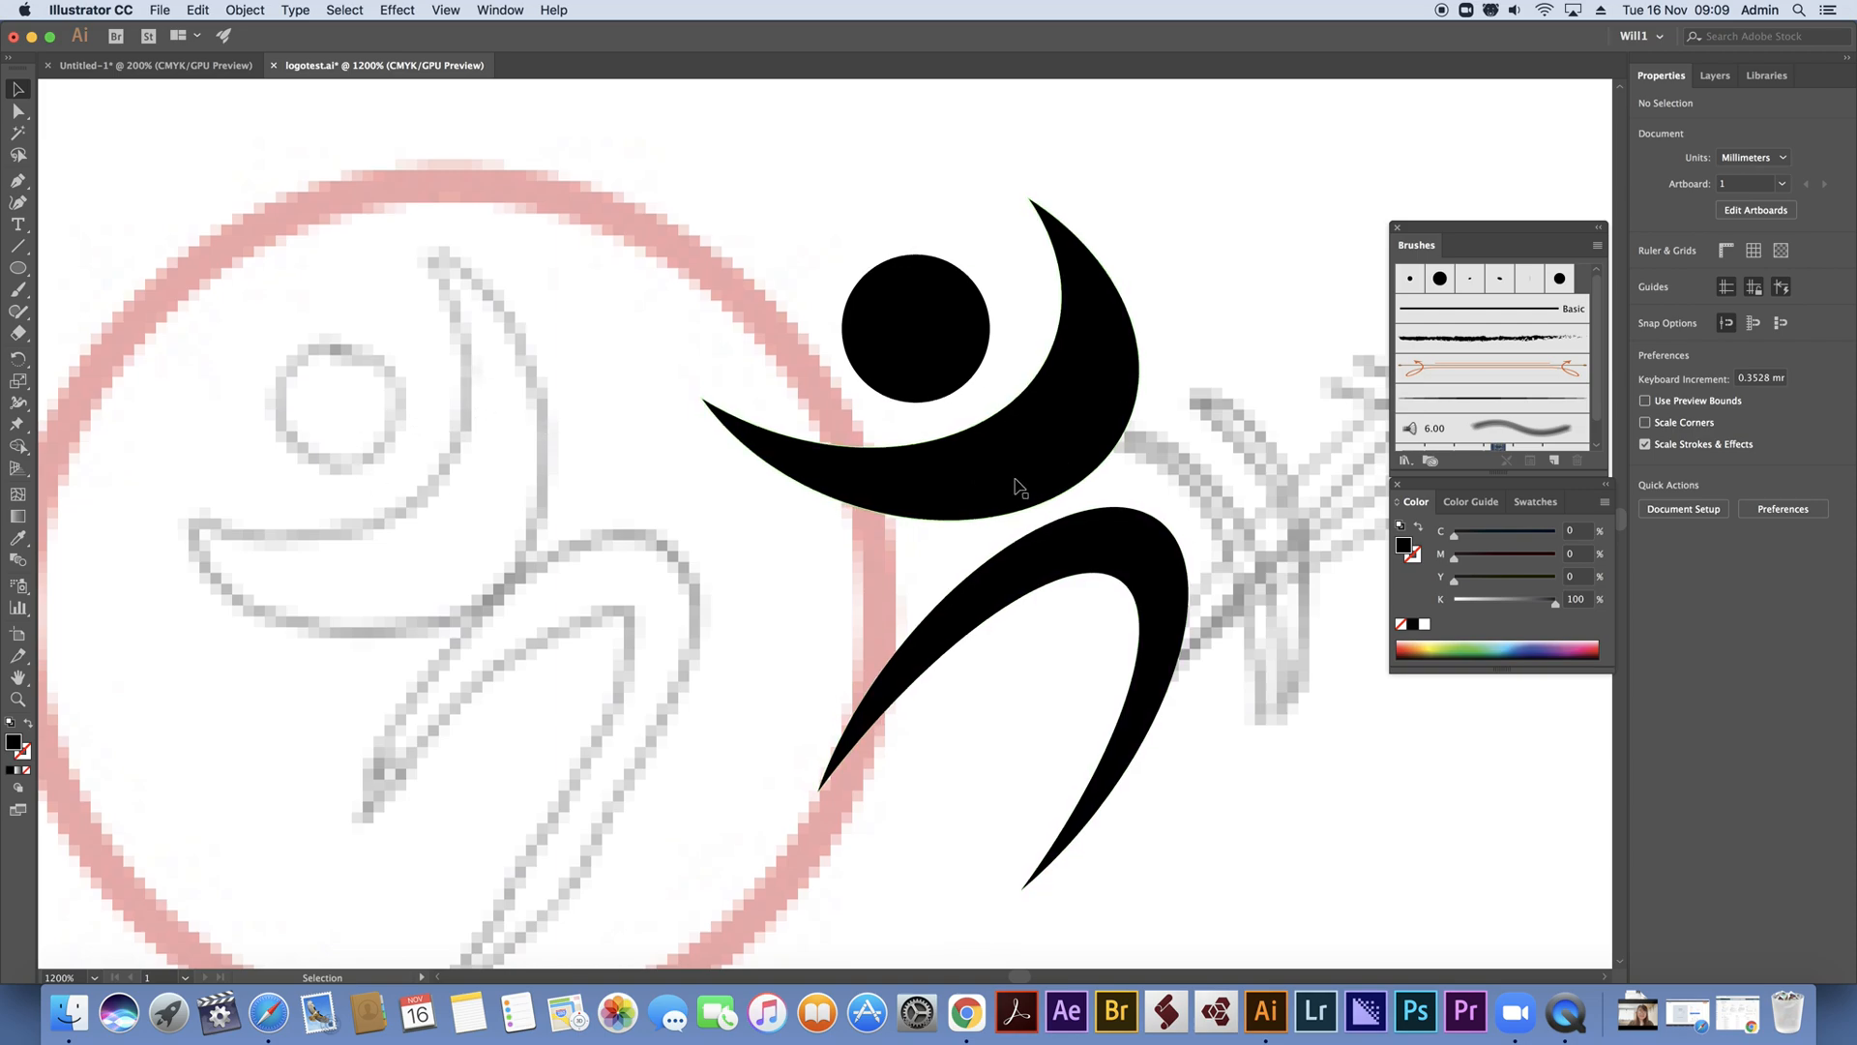
key("super+0")
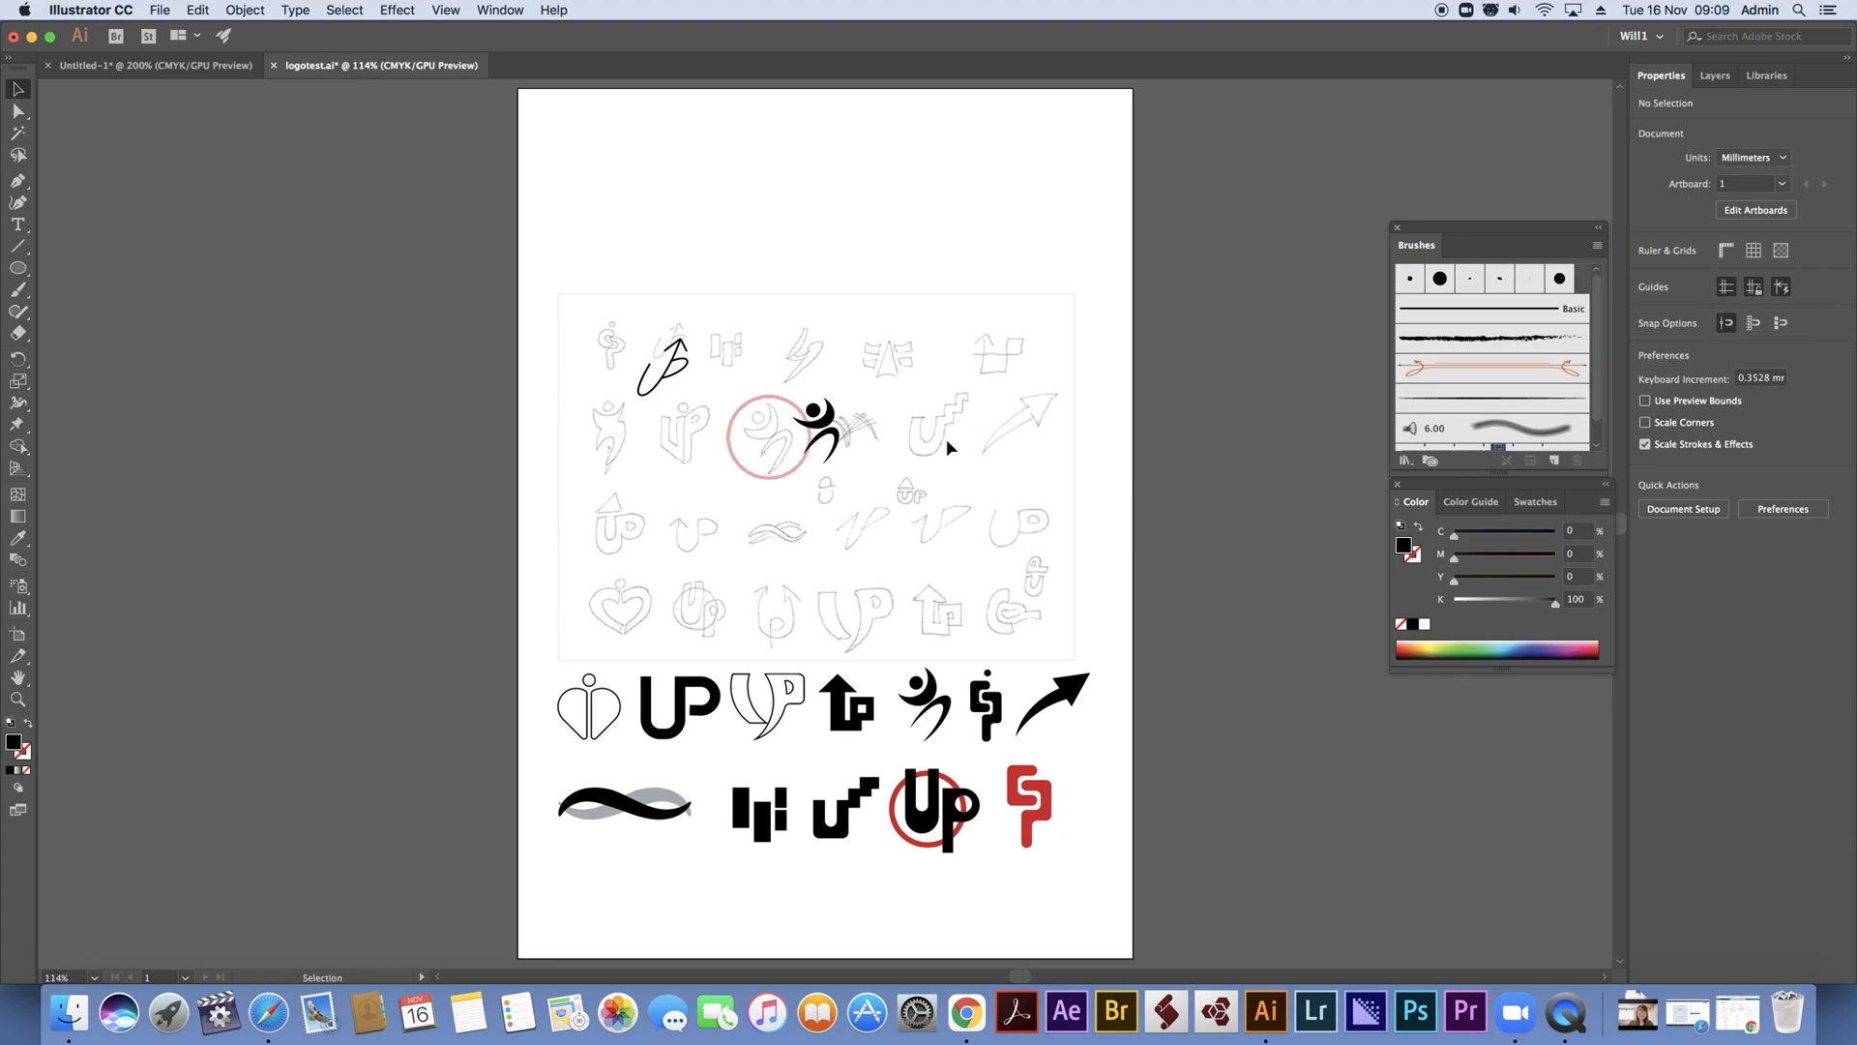